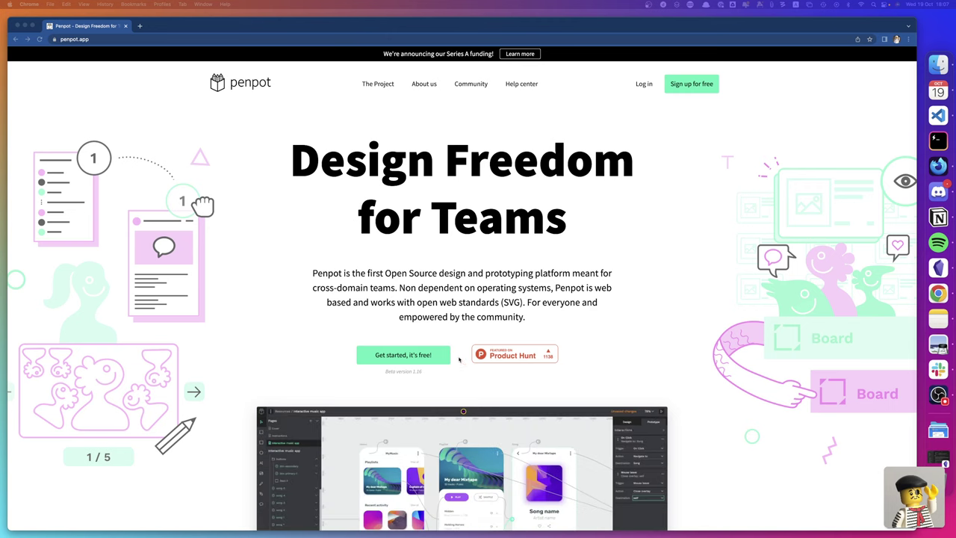
Choose 'Get started, it's free!' on the Penpot homepage to reach the projects dashboard
left_click(415, 356)
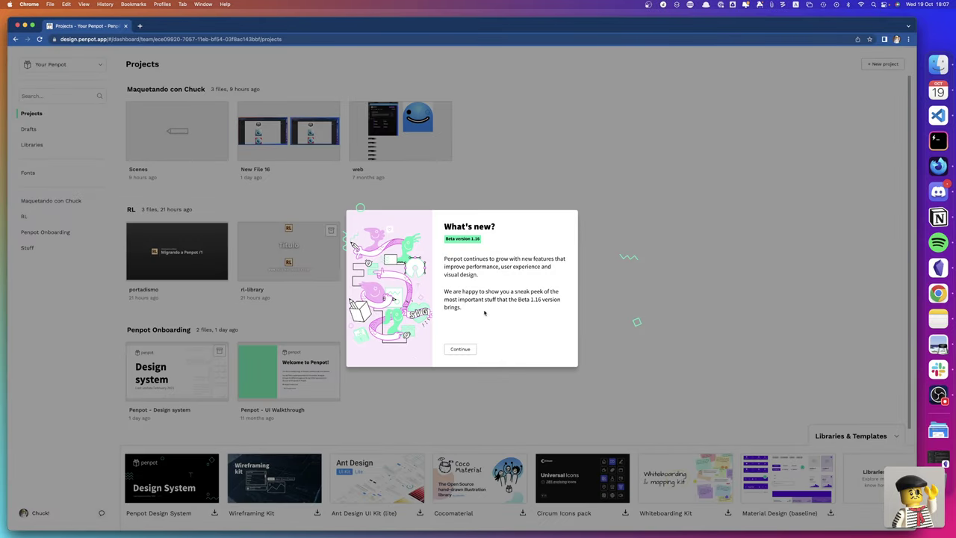
Read through every Beta 1.16 What's new slide and close the notice
left_click(461, 349)
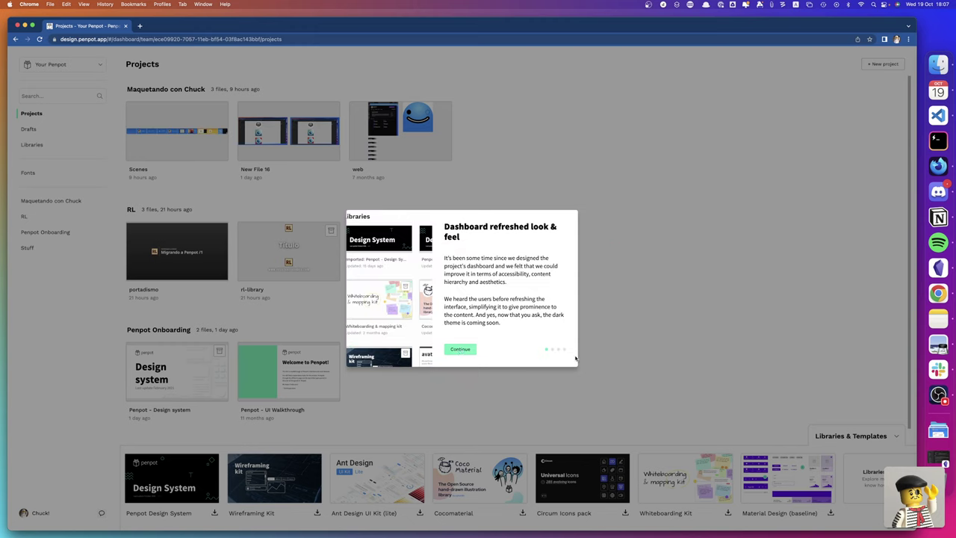
left_click(552, 349)
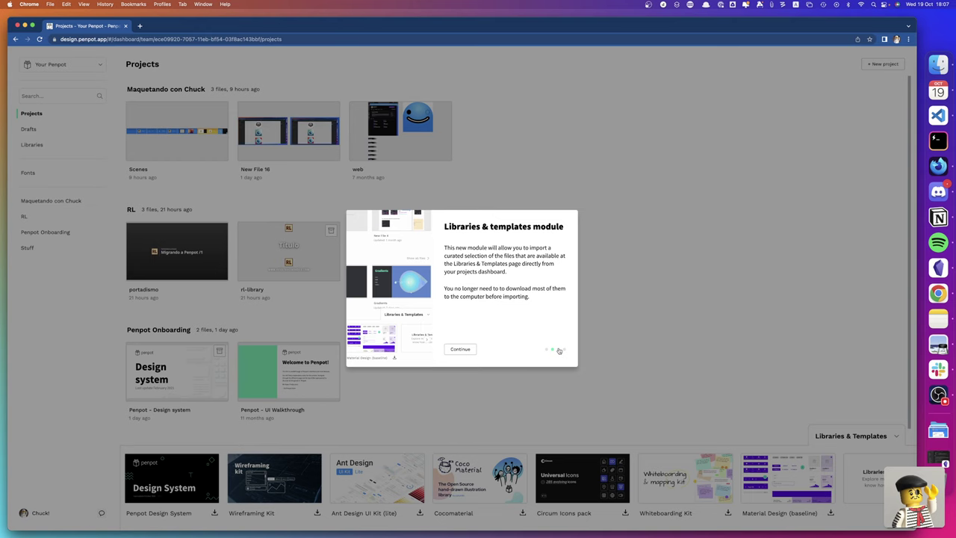
left_click(559, 351)
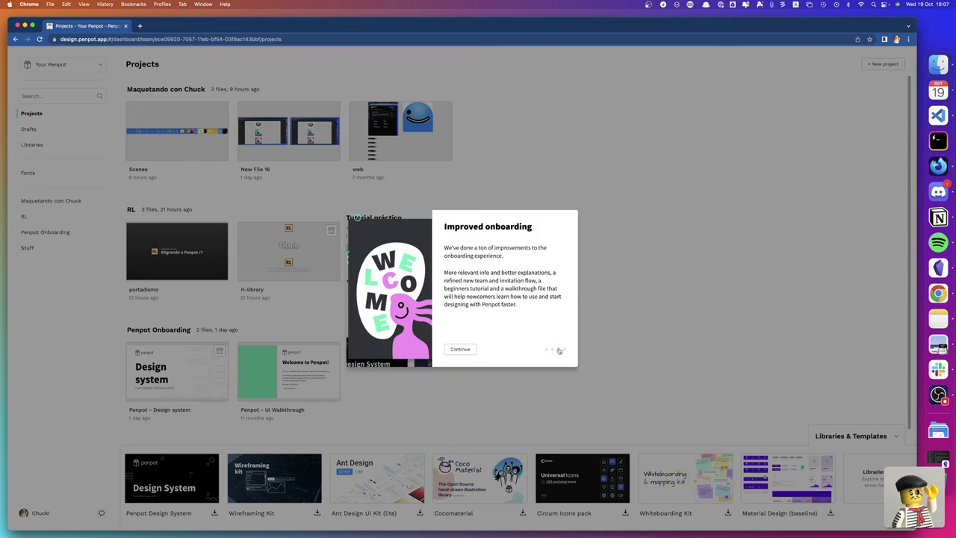
left_click(565, 350)
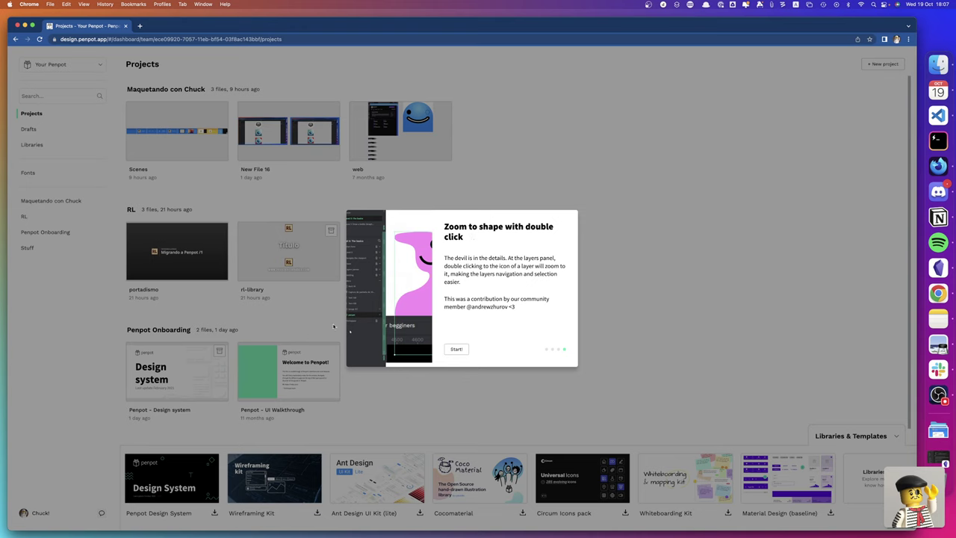
left_click(450, 350)
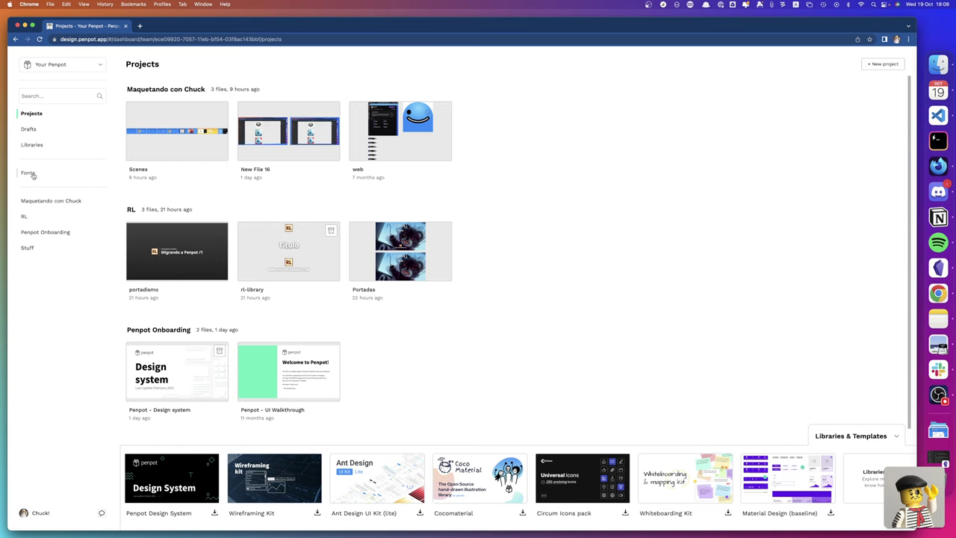
Browse the team's Fonts and Libraries pages, then return to Projects to open Portadas
left_click(33, 176)
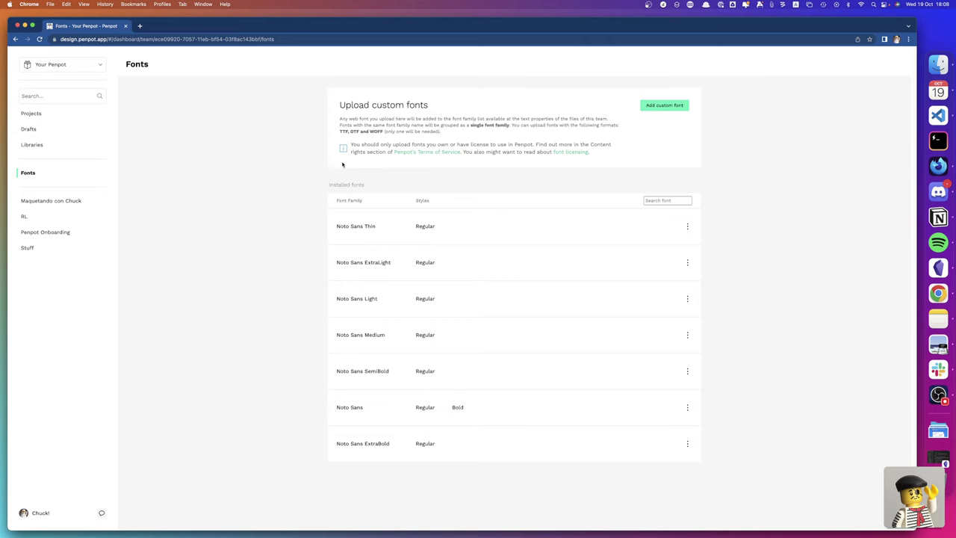
left_click(32, 147)
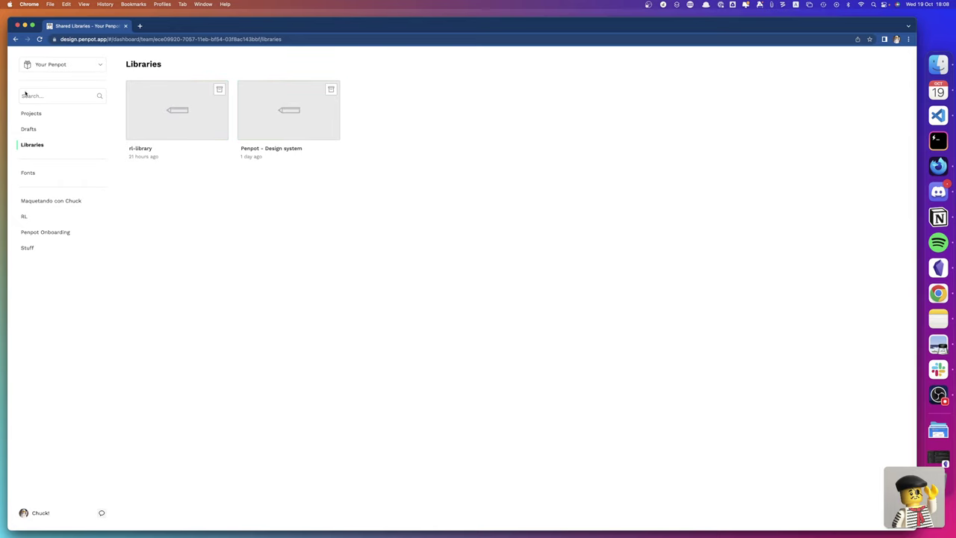
left_click(32, 114)
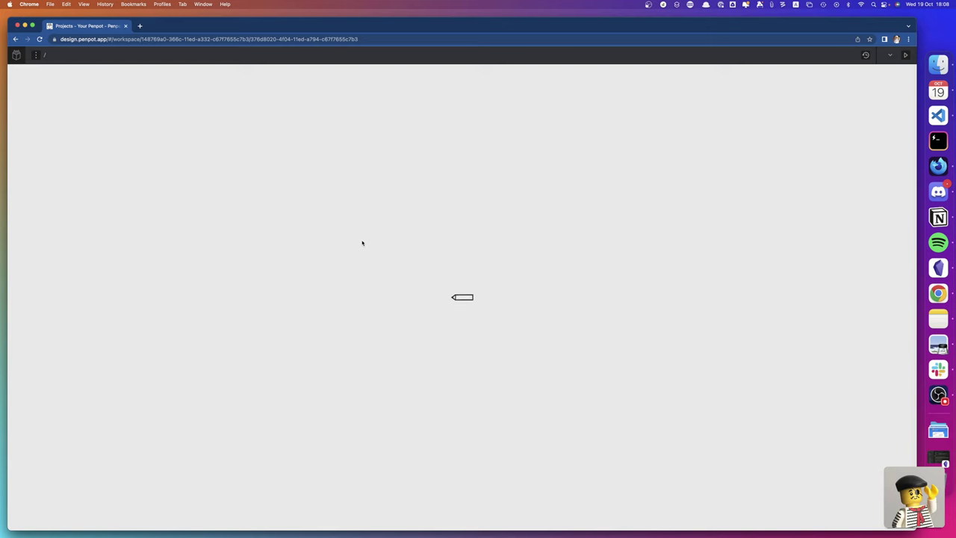
Apply the pending shared library updates from the banner
scroll(448, 179, "up", 3)
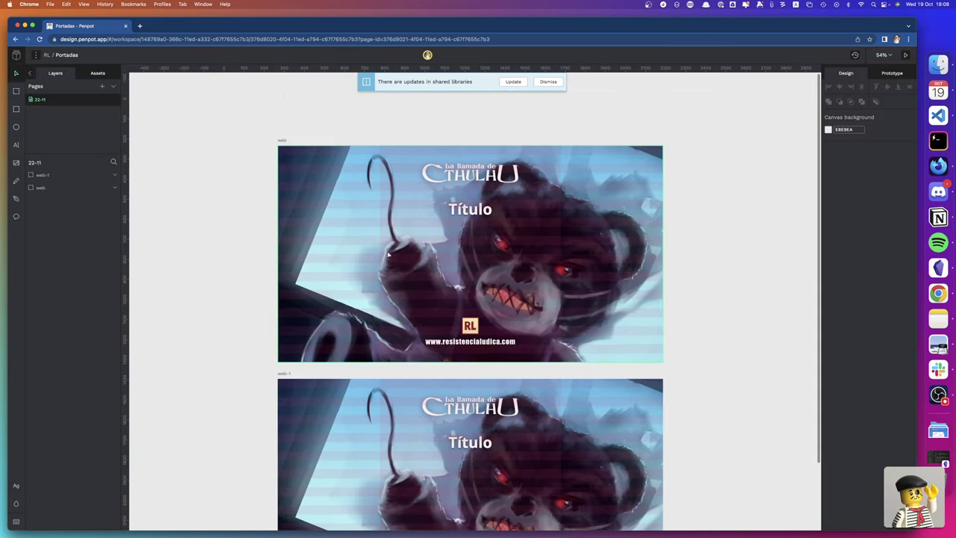
left_click(515, 82)
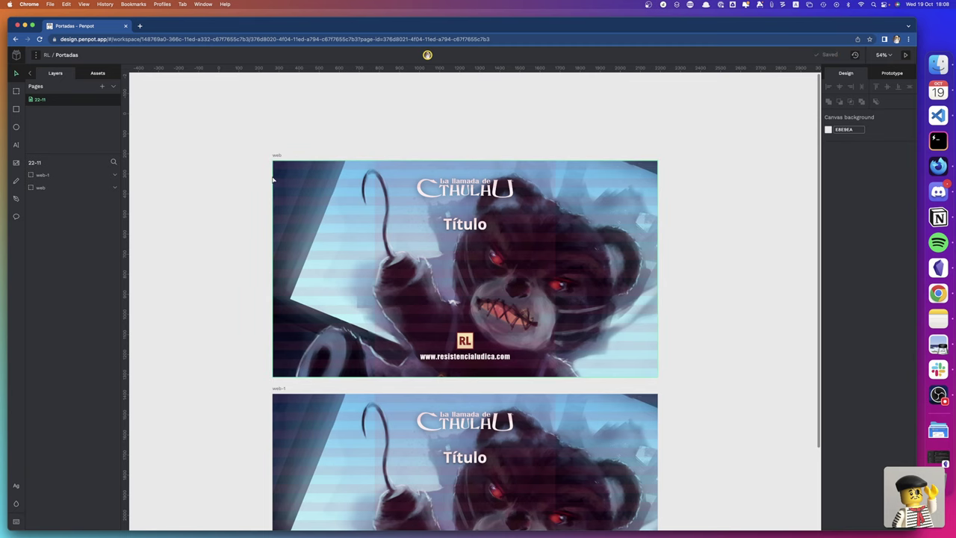
scroll(274, 179, "down", 2)
scroll(273, 179, "up", 1)
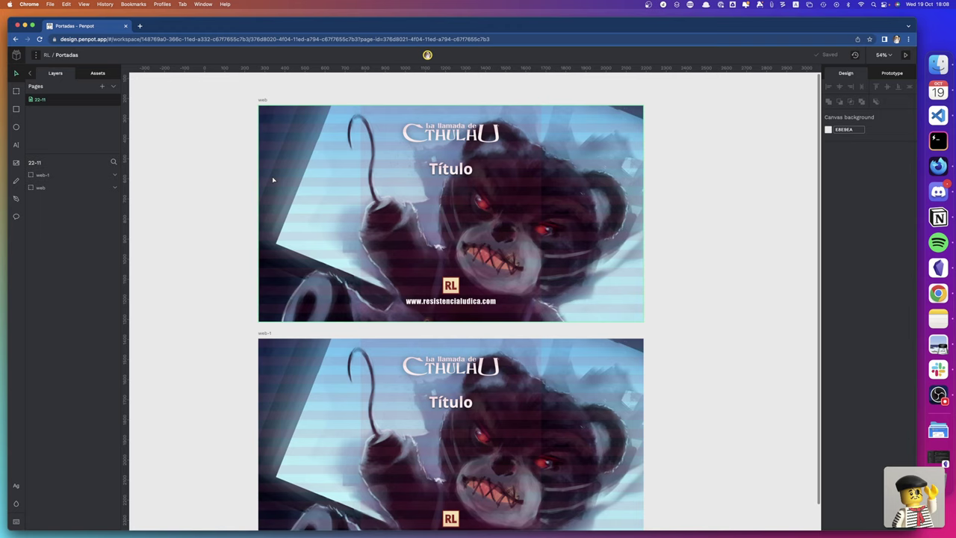
Delete the duplicate web-1 board, leaving only the web board
left_click(265, 335)
key("Delete")
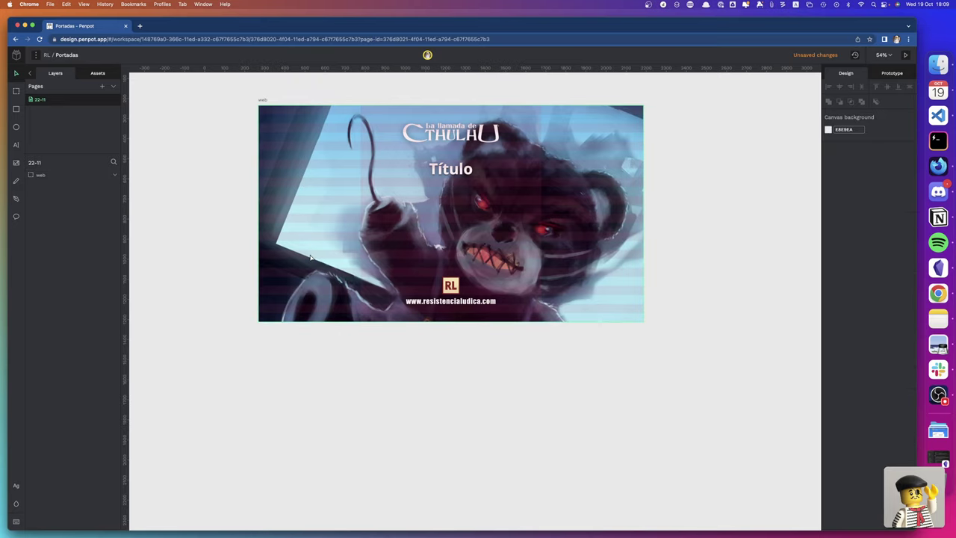
scroll(310, 254, "up", 5)
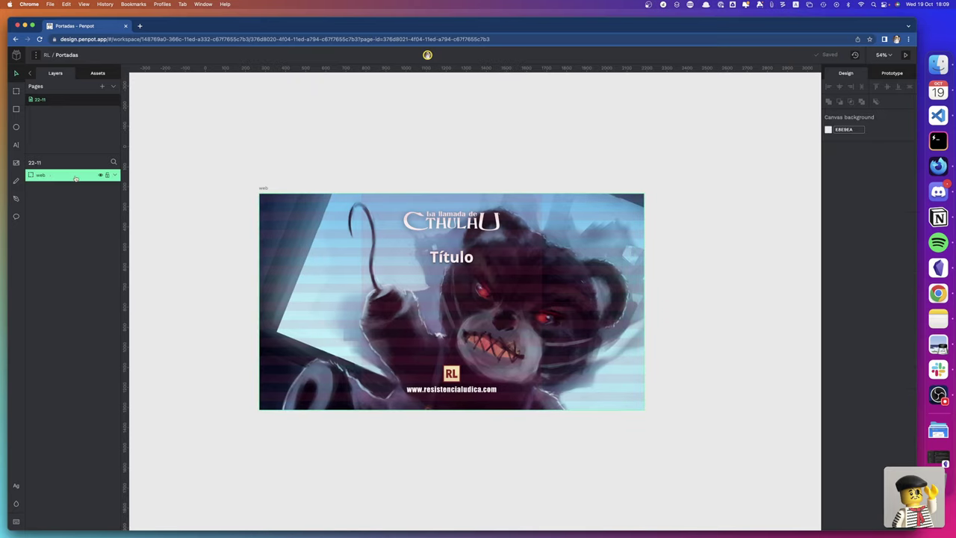
Reset the 1920×1080 web board's layer opacity to 100%
left_click(262, 190)
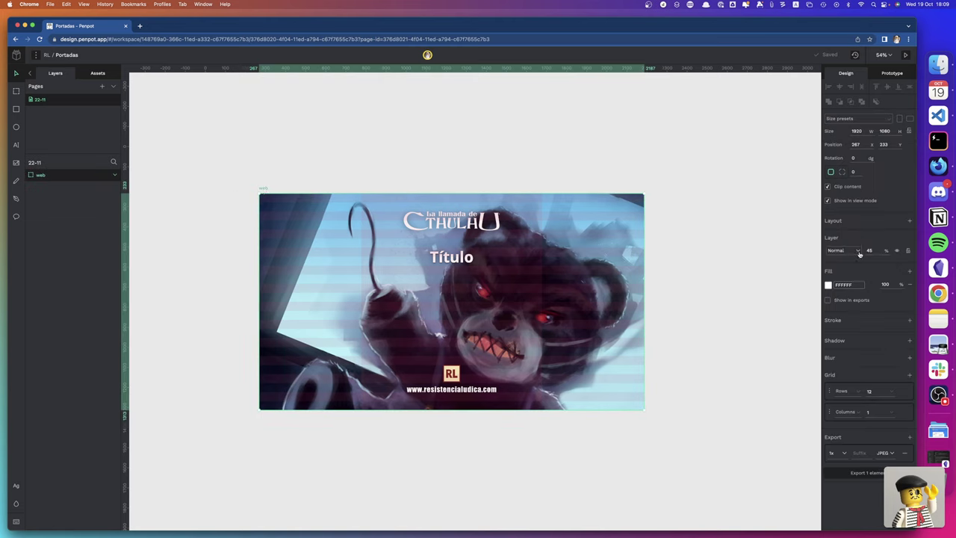
key("1")
left_click(870, 250)
type("100")
left_click(785, 292)
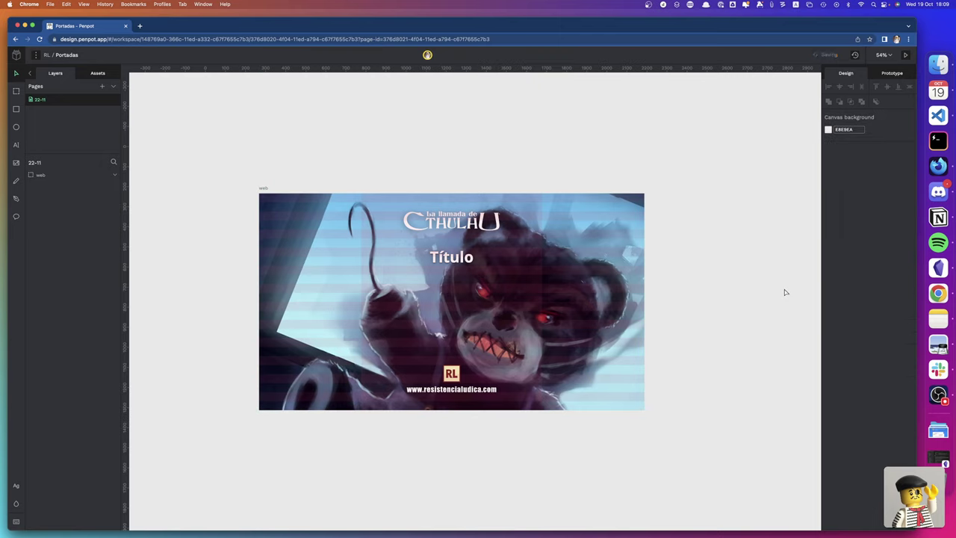
left_click(263, 188)
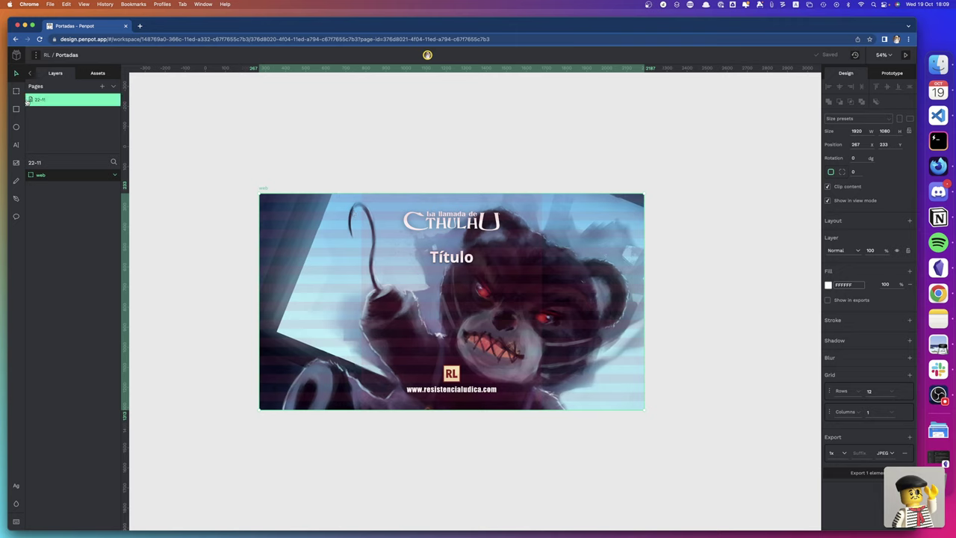
Alt-drag the web board to the right to create a duplicate web-1
left_click(115, 175)
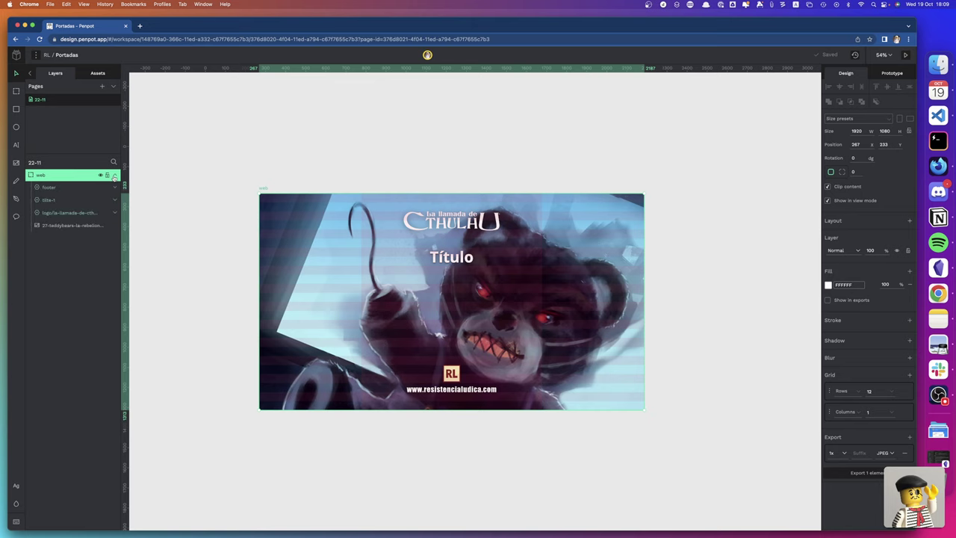
scroll(315, 210, "right", 5)
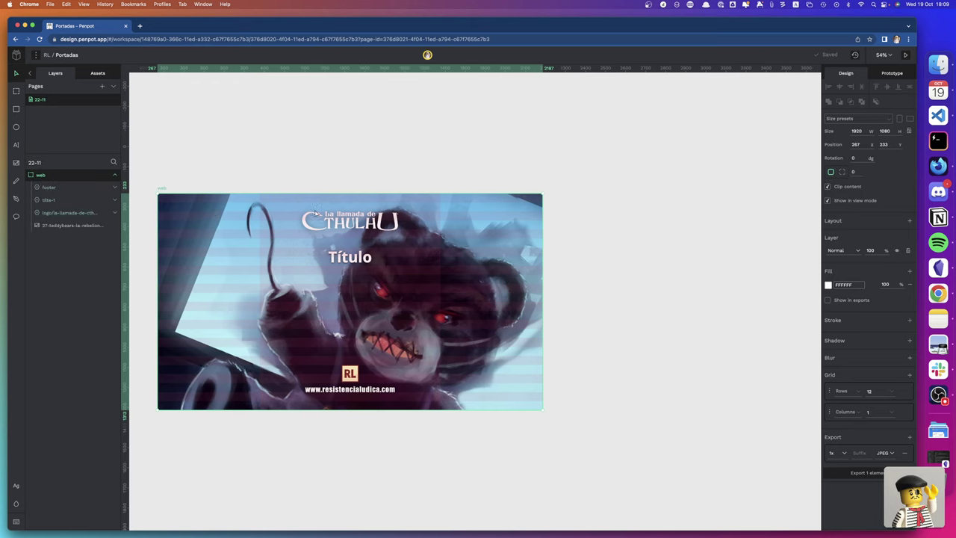
scroll(314, 209, "left", 1)
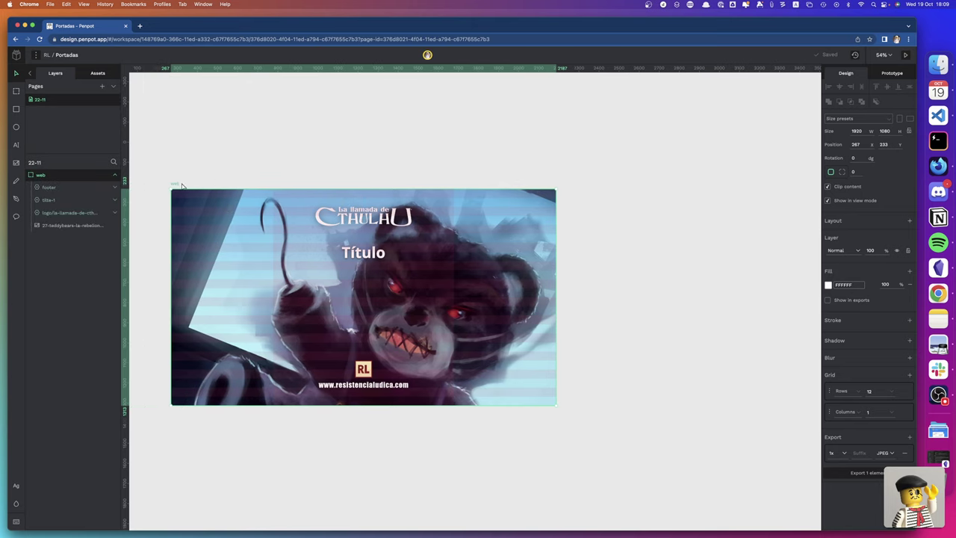
left_click_drag(177, 185, 597, 187)
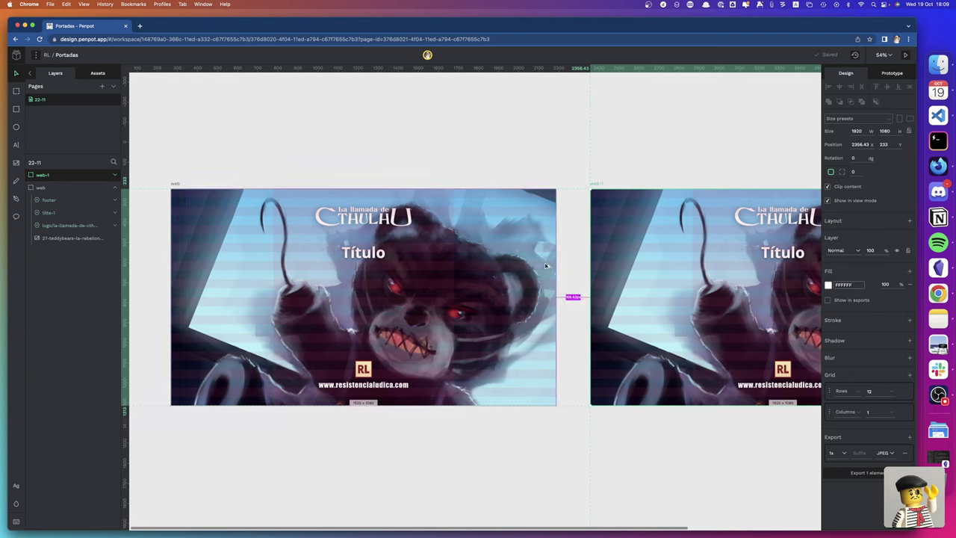
Position web-1 at X 2337, leaving a 150 px gap from web
left_click(860, 144)
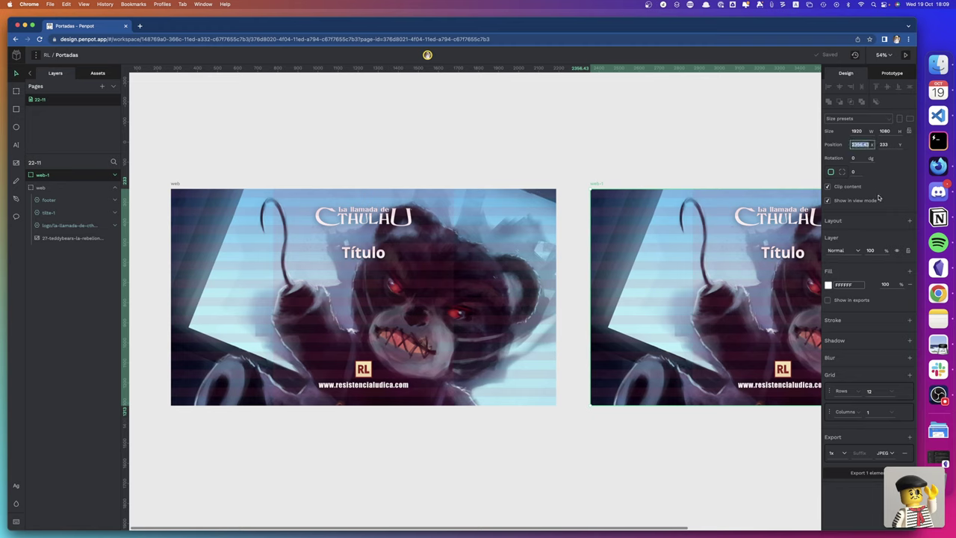
left_click(864, 144)
type("2356")
left_click(663, 153)
left_click(596, 183)
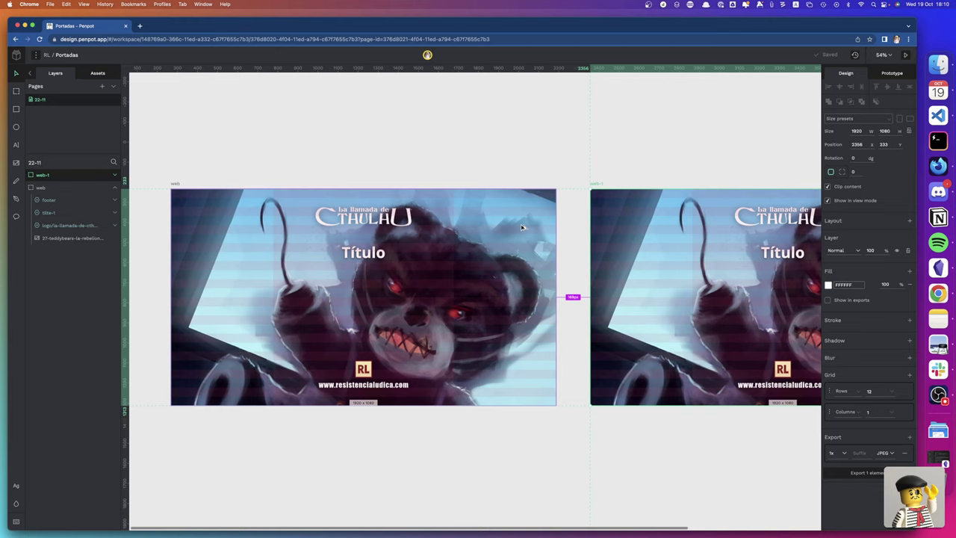
key("Right")
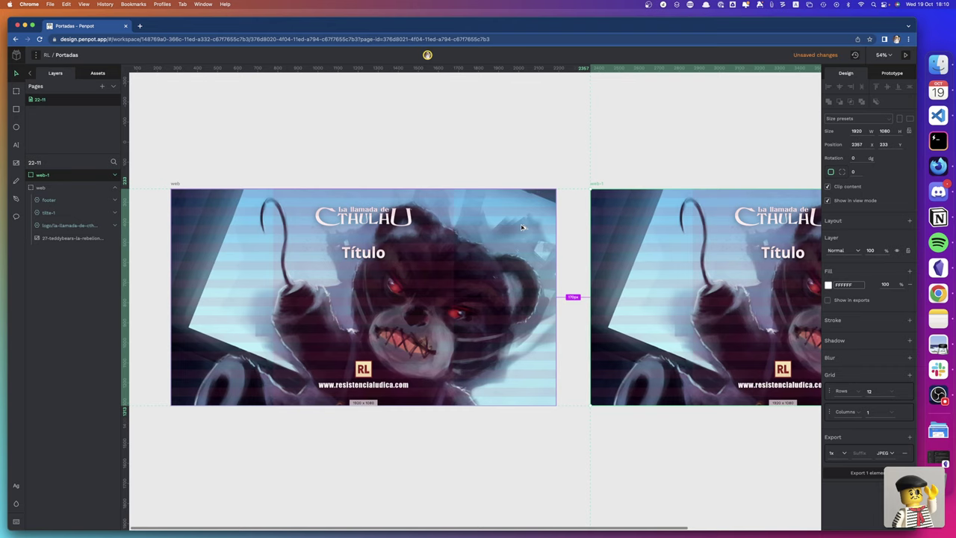
key("shift+Left")
key("shift+Left")
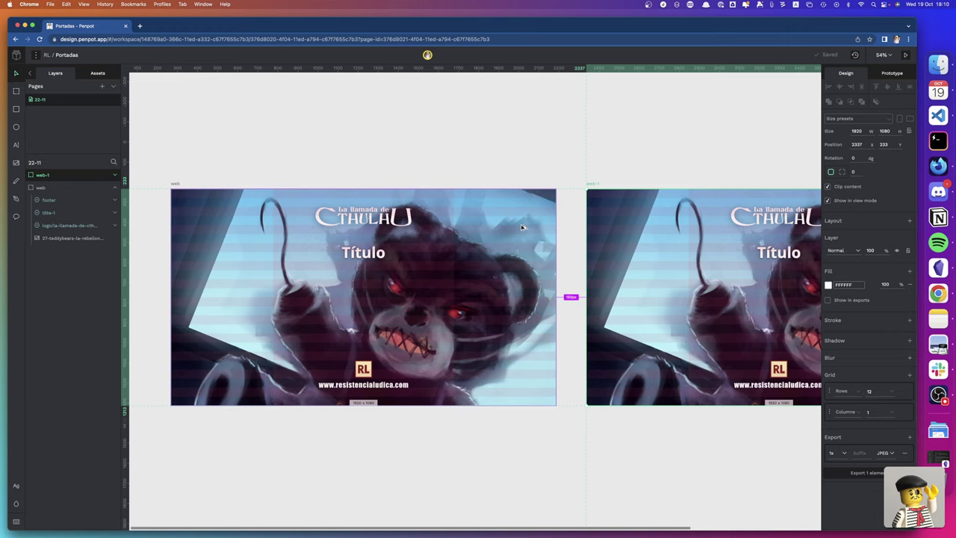
Start narrowing web-1 by dragging its left edge inward
scroll(520, 226, "right", 5)
scroll(520, 227, "right", 3)
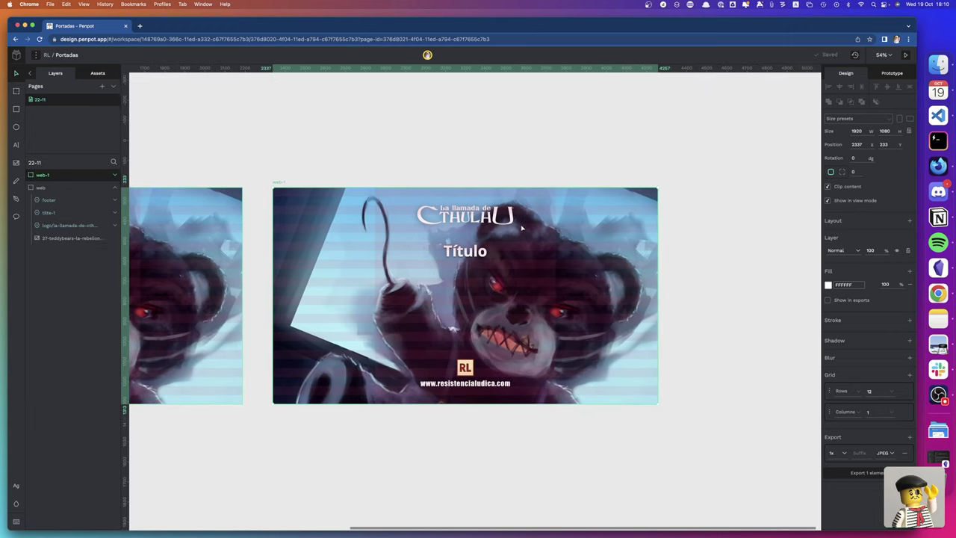
scroll(520, 226, "up", 2)
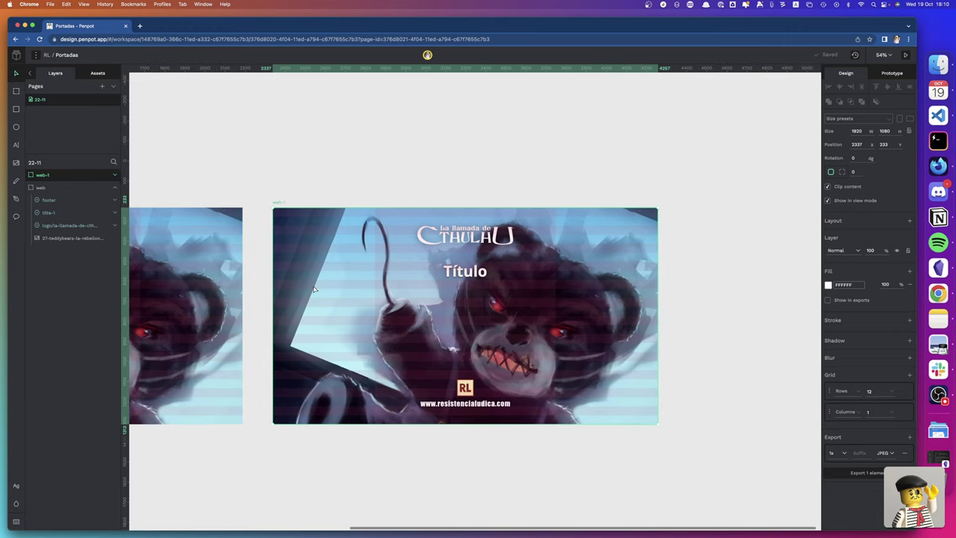
left_click_drag(271, 286, 417, 293)
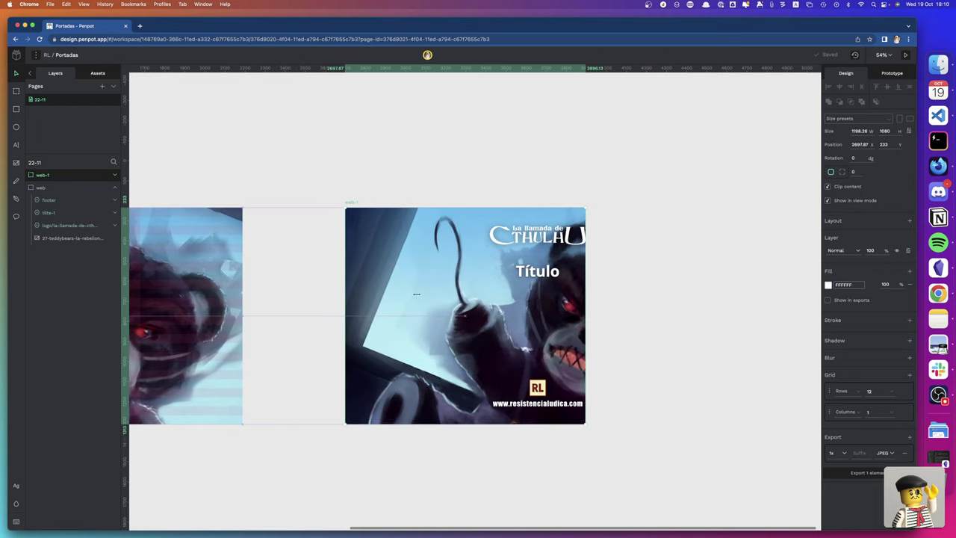
Undo the resize and rename the copied board to ig
key("super+z")
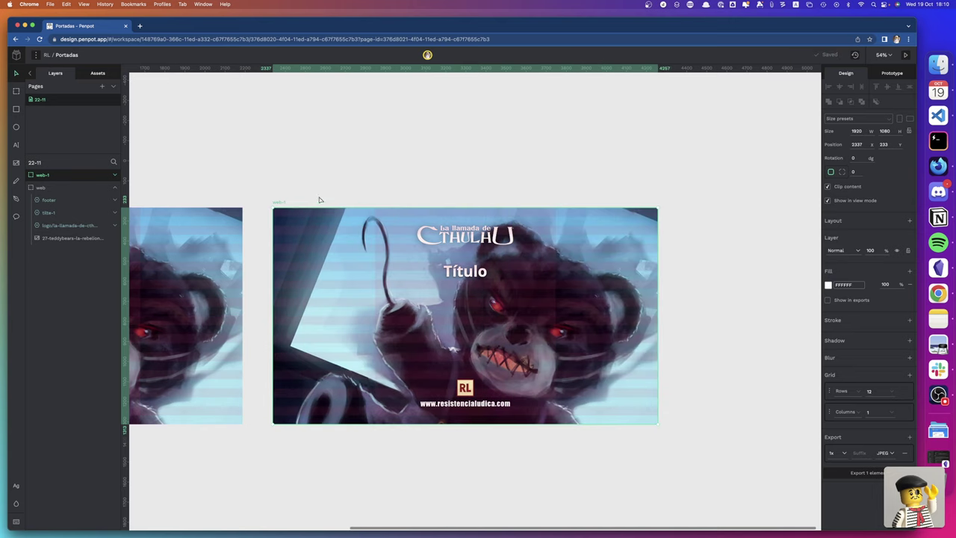
double_click(281, 203)
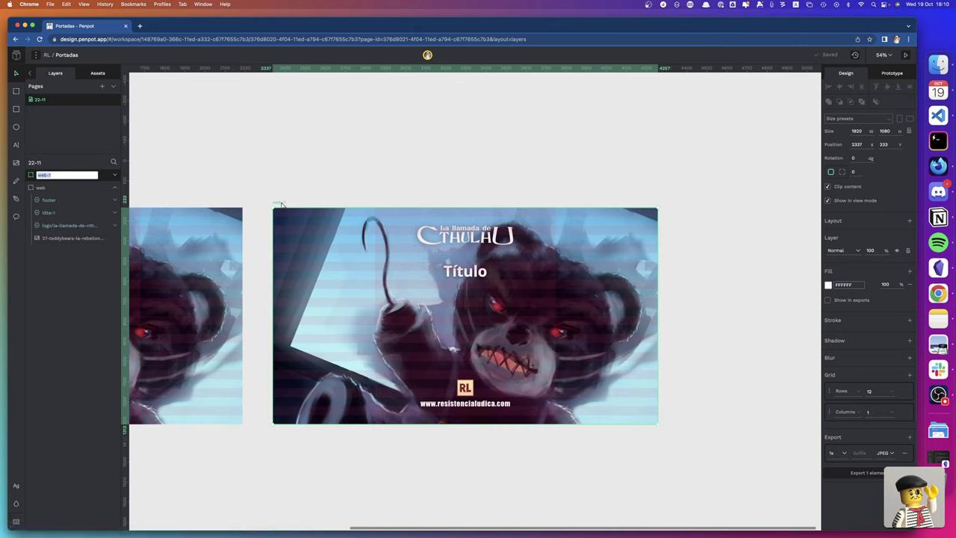
type("ig")
key("Return")
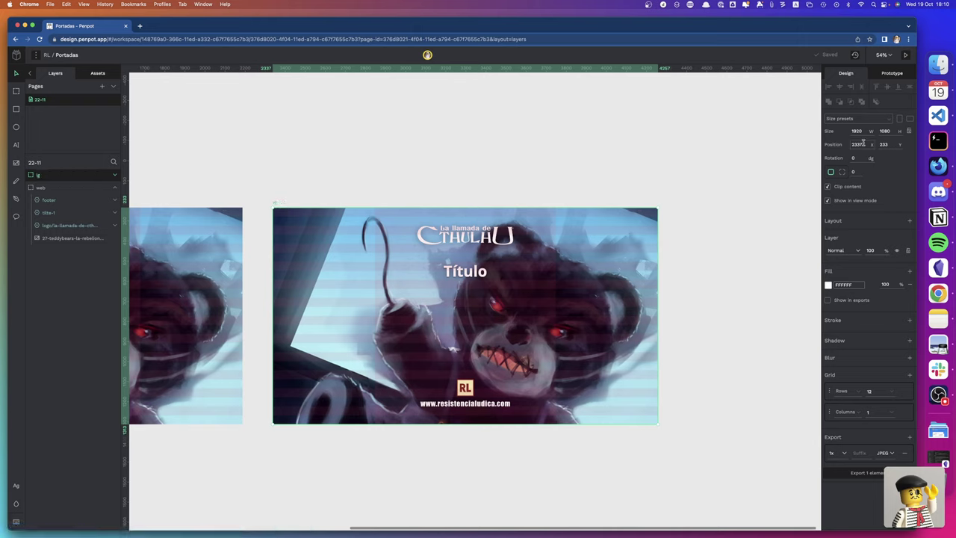
Set the ig board's layer opacity to 100
left_click(842, 130)
left_click(861, 131)
left_click(875, 251)
type("100")
Set the ig board's width to 1080, making it a 1080×1080 square
left_click(857, 131)
left_click(856, 144)
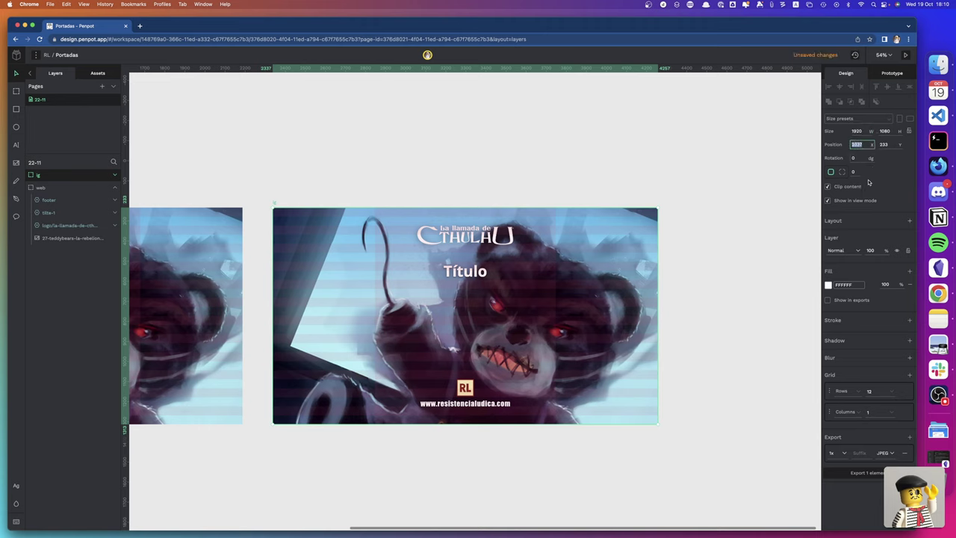
left_click(884, 144)
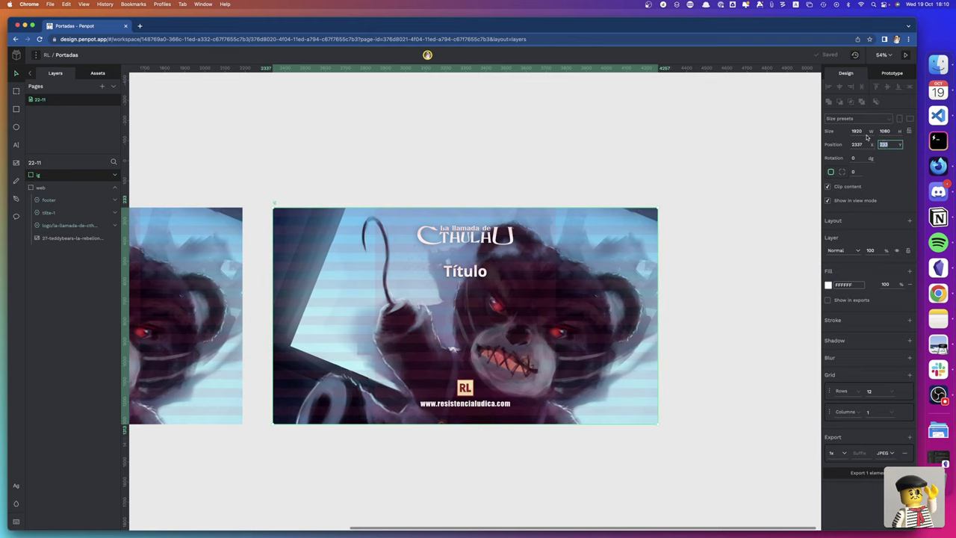
key("Return")
left_click(858, 131)
type("1080")
key("Return")
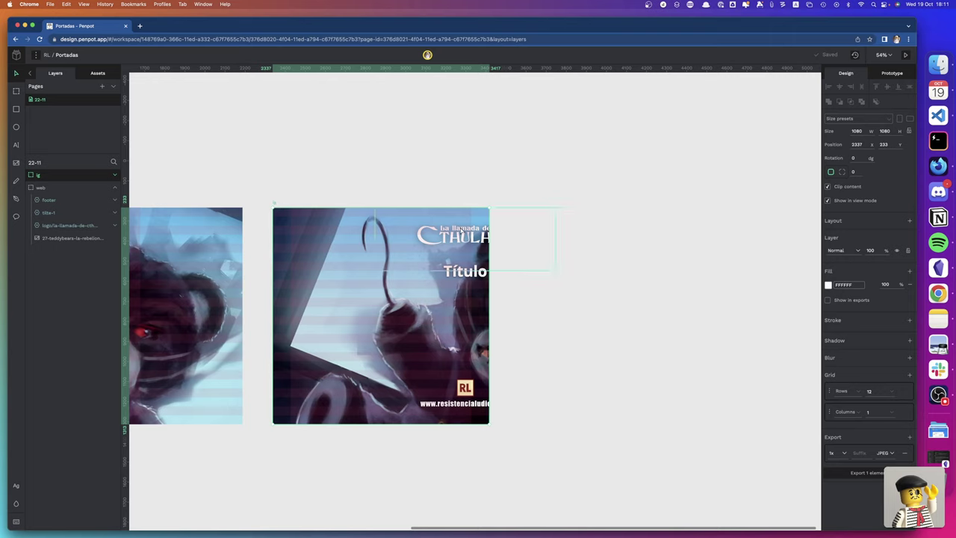
Nudge the logo, Título and footer left so they sit centred in ig
left_click(453, 237)
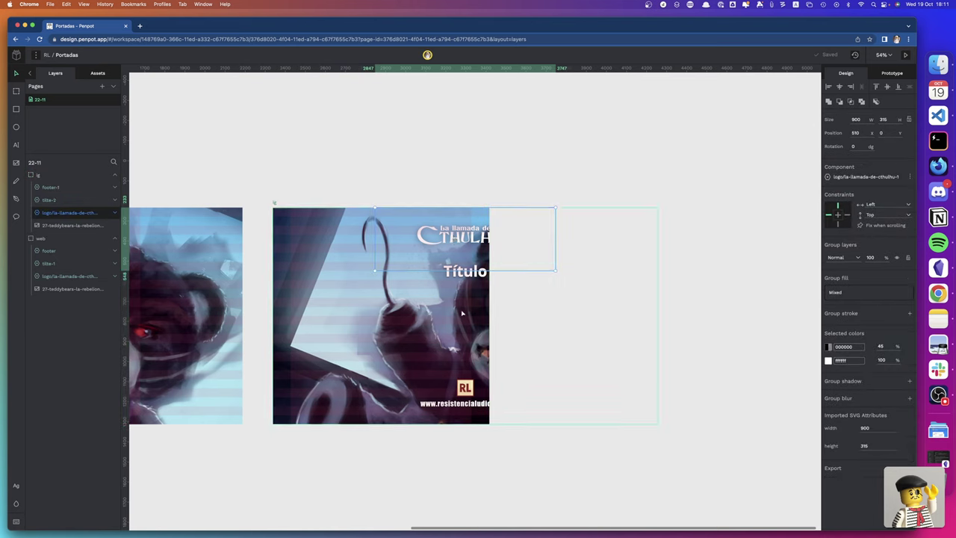
left_click(458, 278, "shift")
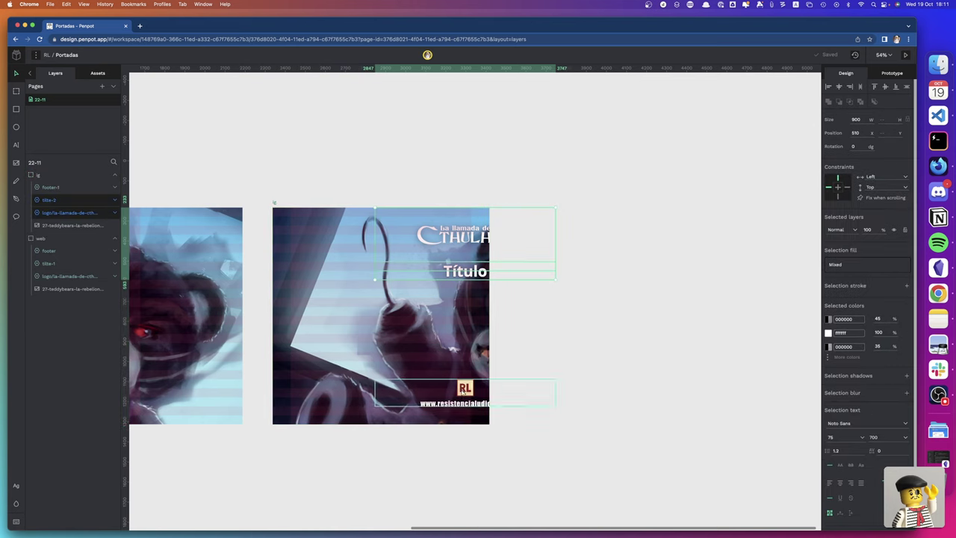
left_click(464, 393, "shift")
left_click(456, 386, "shift")
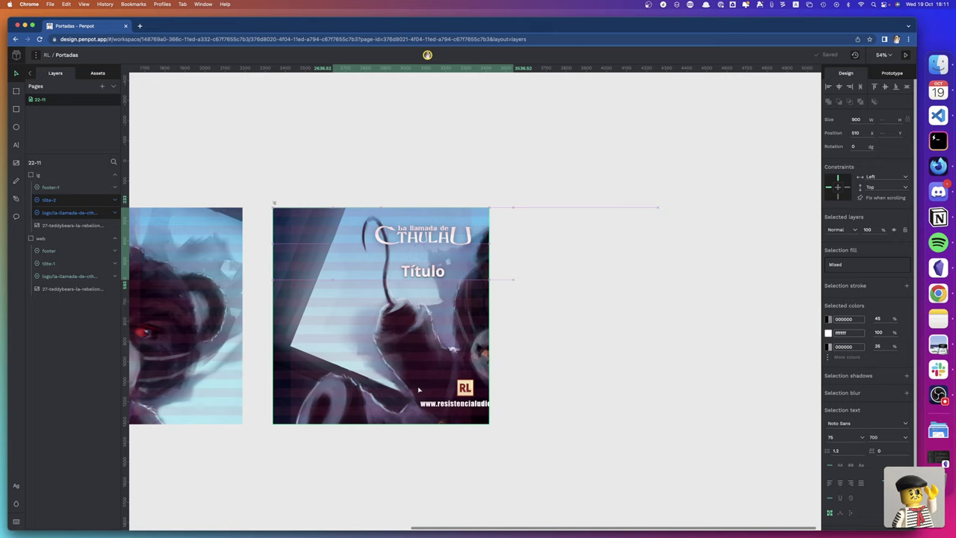
key("shift+Left")
key("shift+Left")
key("shift+Left")
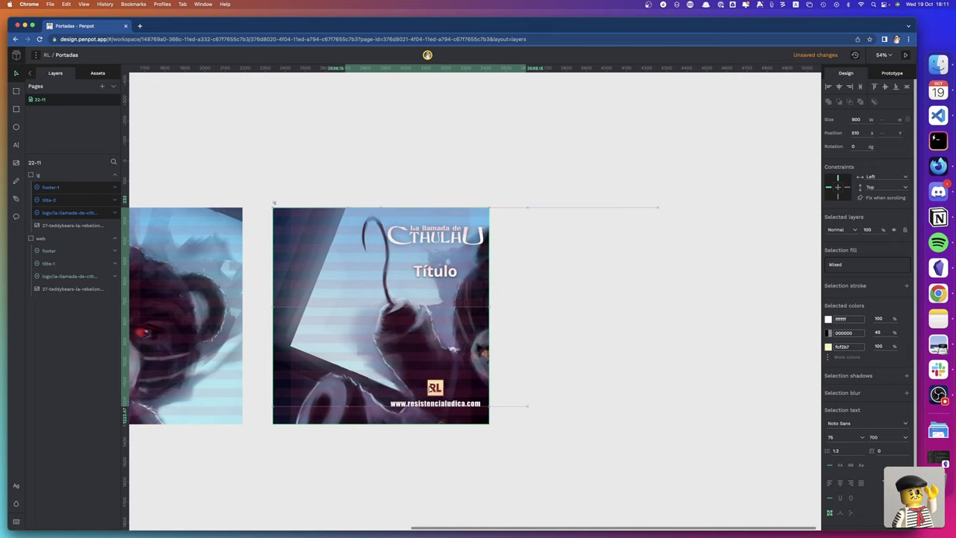
key("shift+Left")
key("shift+Left")
key("shift+Left")
key("shift+Left")
key("shift+Left")
key("shift+Left")
key("shift+Left")
key("shift+Left")
key("shift+Left")
key("shift+Left")
key("shift+Left")
key("shift+Left")
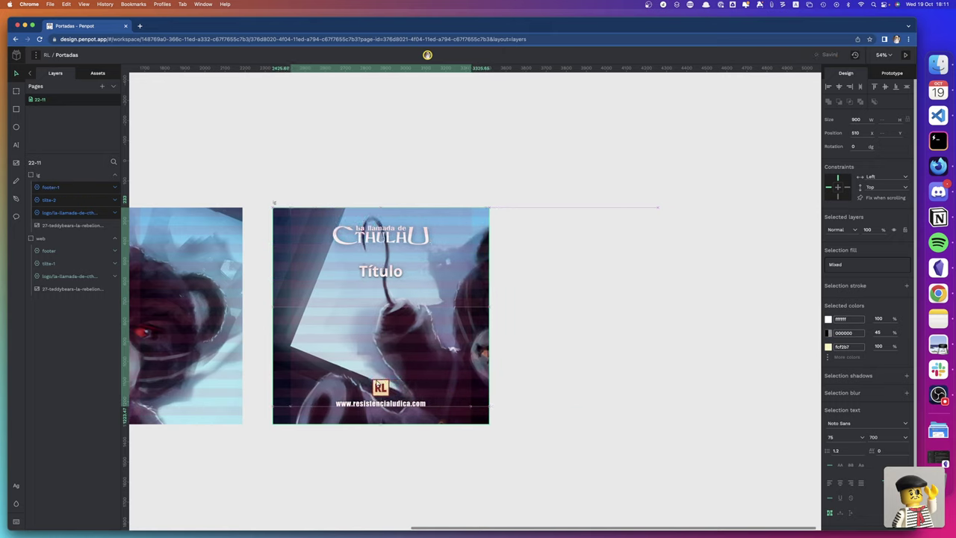
key("Right")
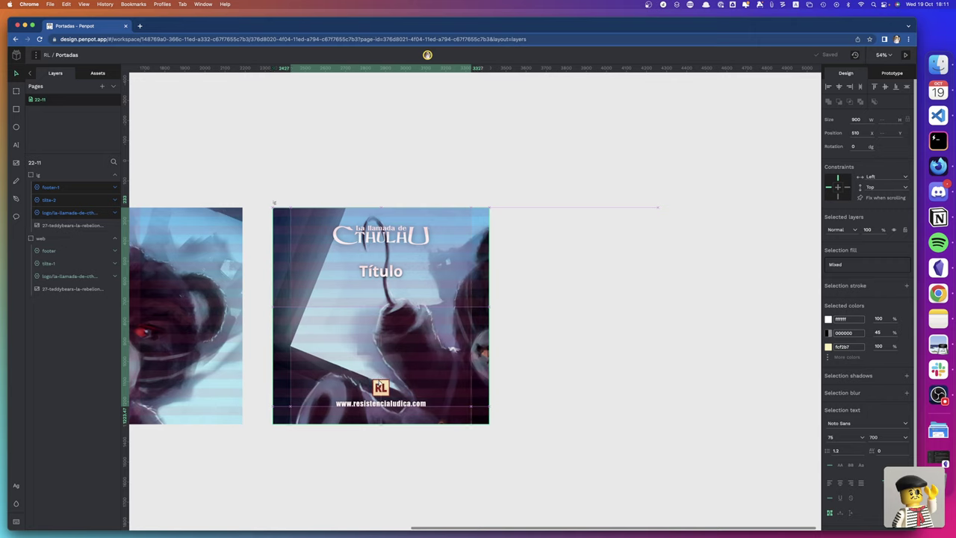
Centre the teddy-bear background image horizontally in ig, at X −430
key("super+a")
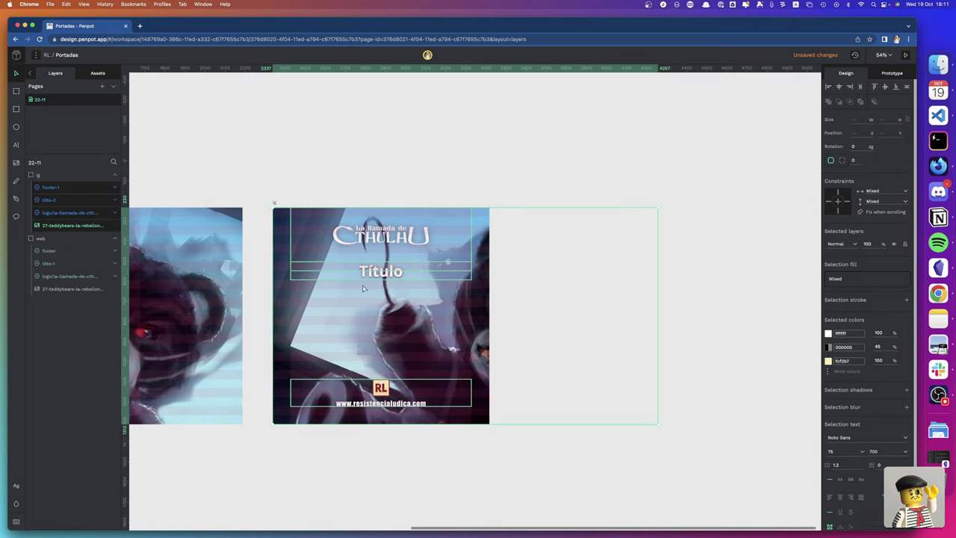
left_click(277, 291)
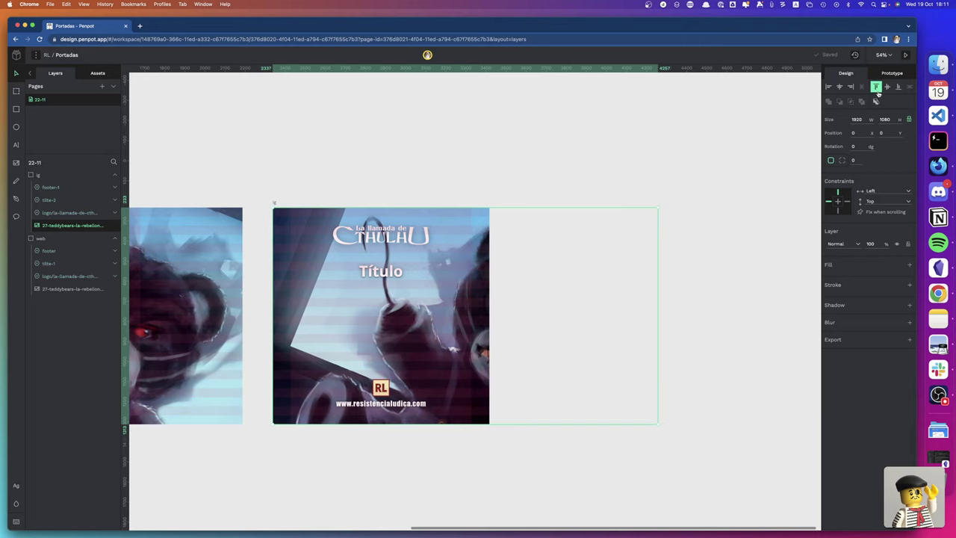
left_click(839, 87)
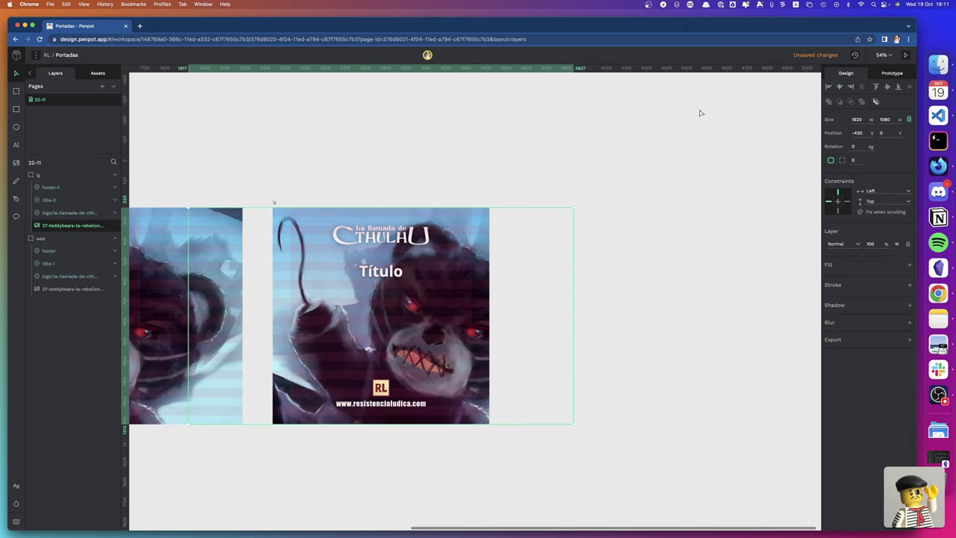
left_click(552, 162)
scroll(552, 162, "left", 3)
scroll(552, 162, "left", 3)
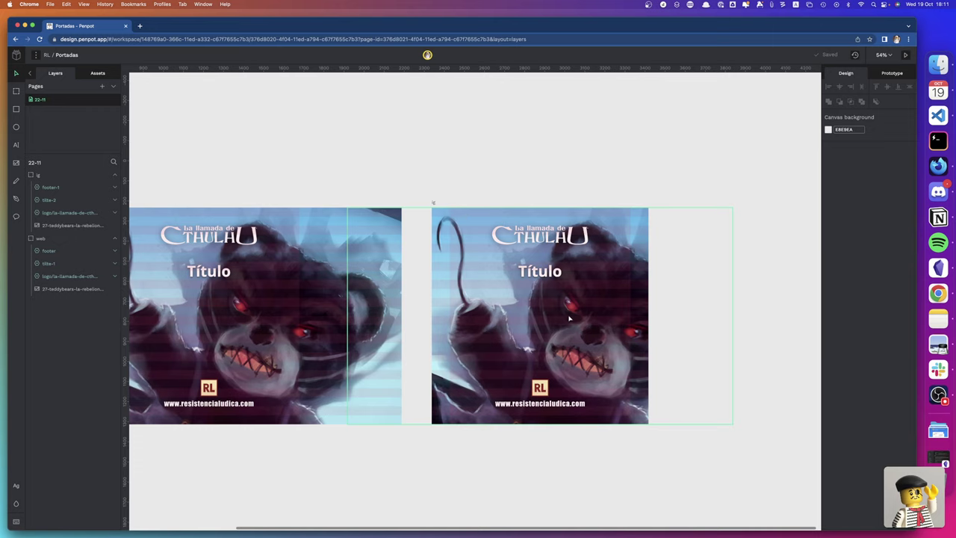
Select both the web and ig boards and bring up their JPEG 1x export settings
scroll(568, 319, "left", 5)
scroll(568, 319, "left", 3)
scroll(569, 318, "left", 2)
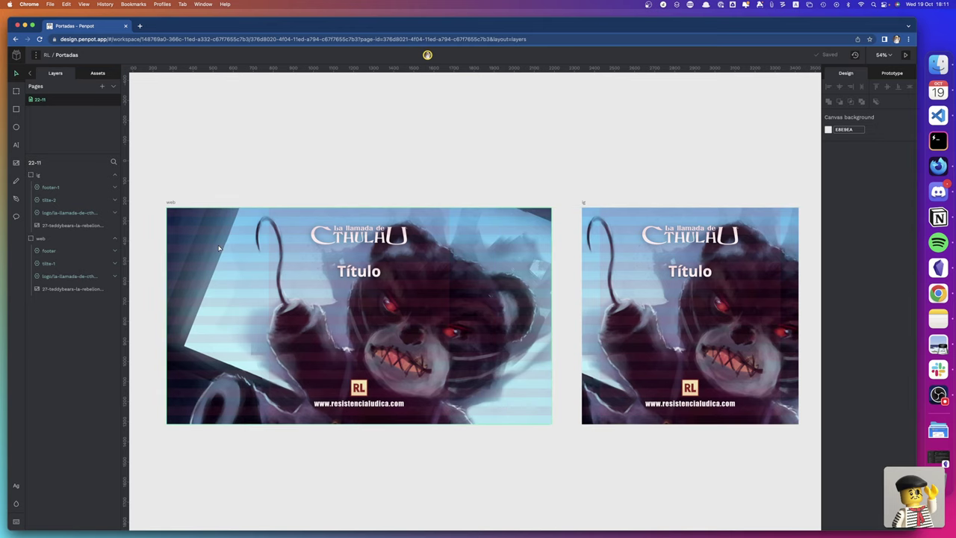
left_click(171, 201)
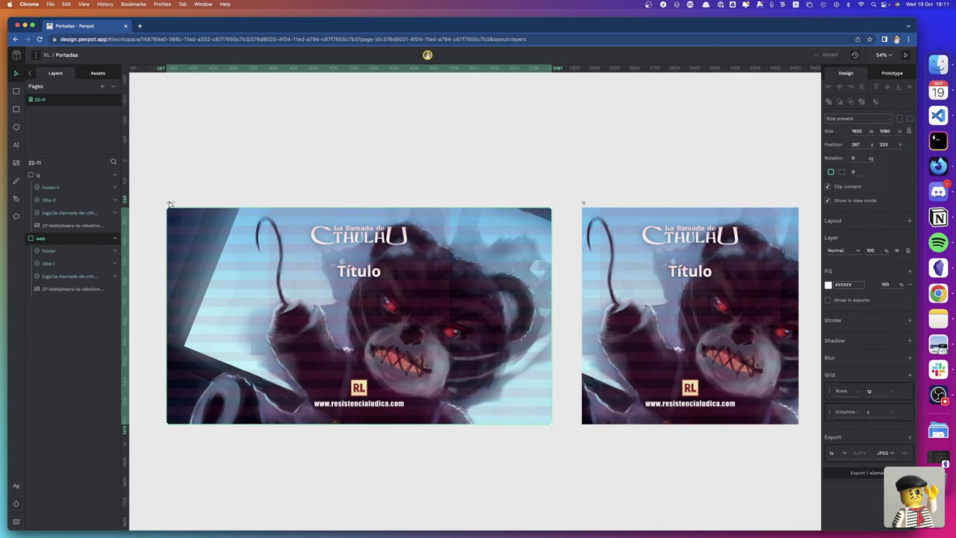
left_click(586, 204, "shift")
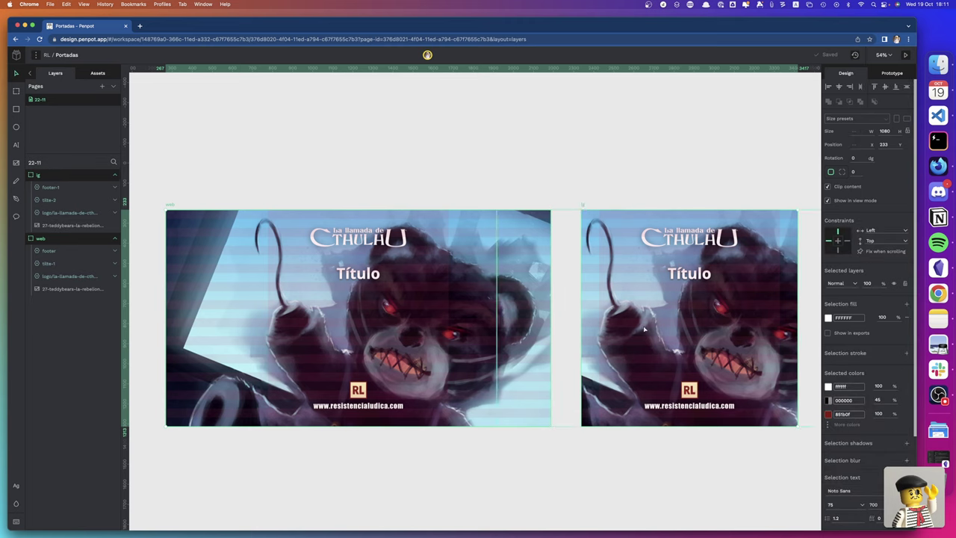
scroll(870, 436, "down", 3)
scroll(870, 437, "down", 2)
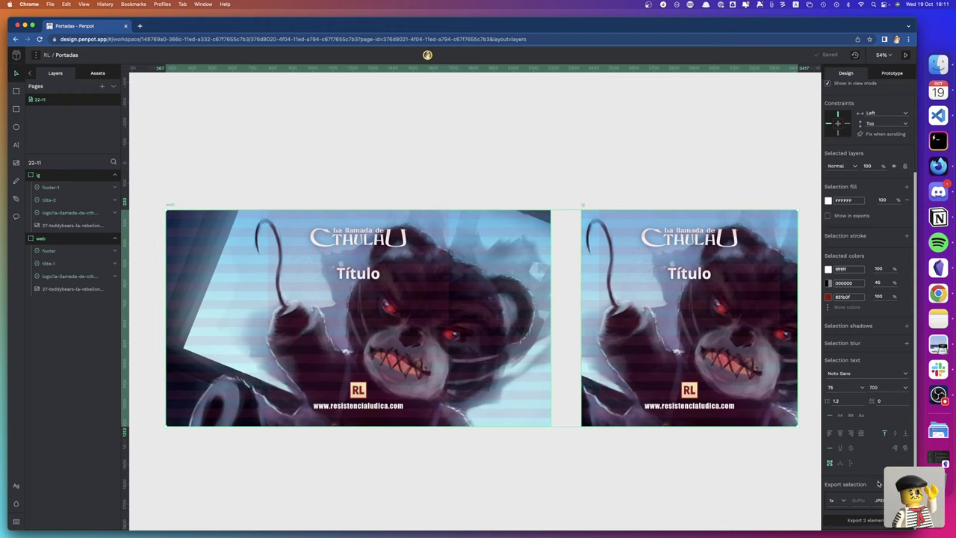
Export both boards as JPEG, downloaded as ig.zip
left_click(879, 520)
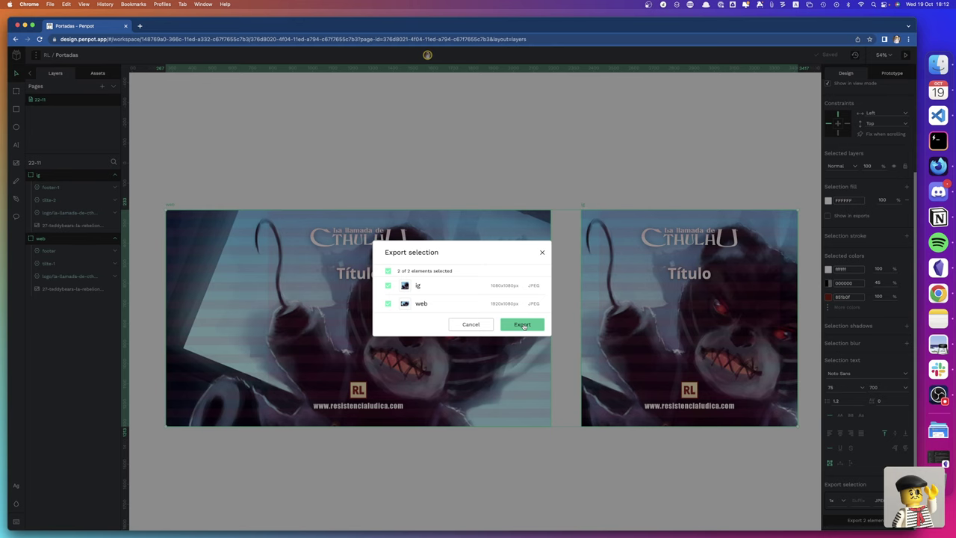
left_click(524, 326)
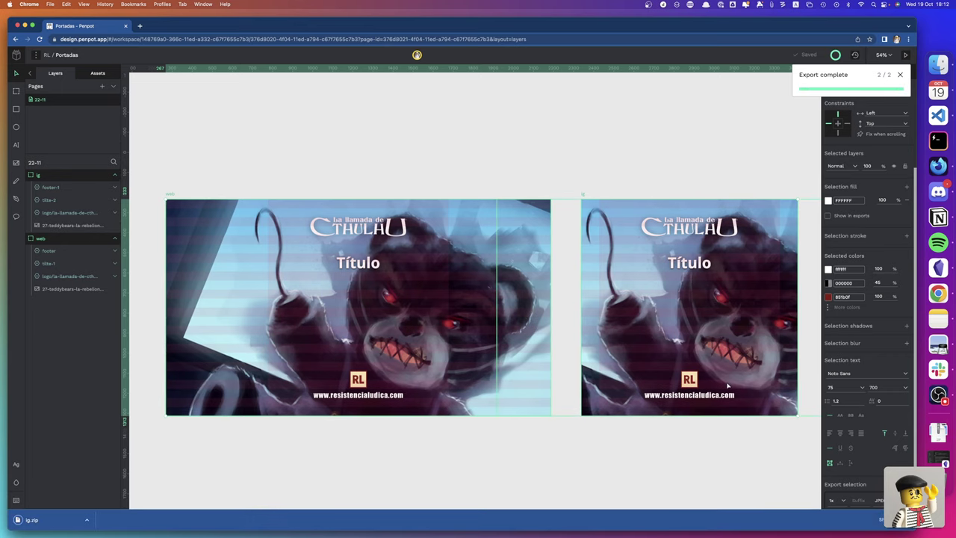
Unzip ig.zip on the desktop, keep ig.jpg and web.jpg, and trash the zip and folder
key("ctrl+Right")
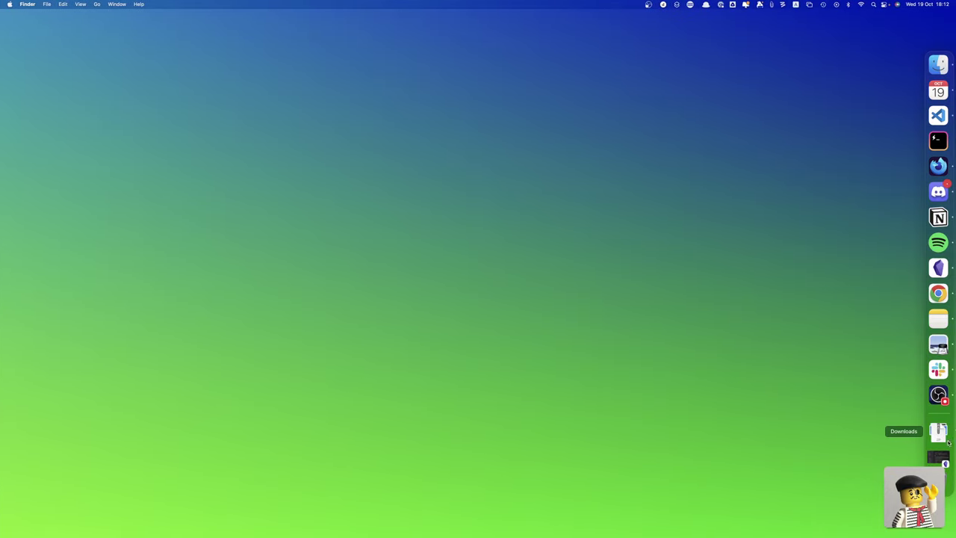
left_click(938, 431)
mouse_move(418, 112)
left_mouse_down()
mouse_move(543, 184)
mouse_move(703, 160)
mouse_move(705, 172)
left_mouse_up()
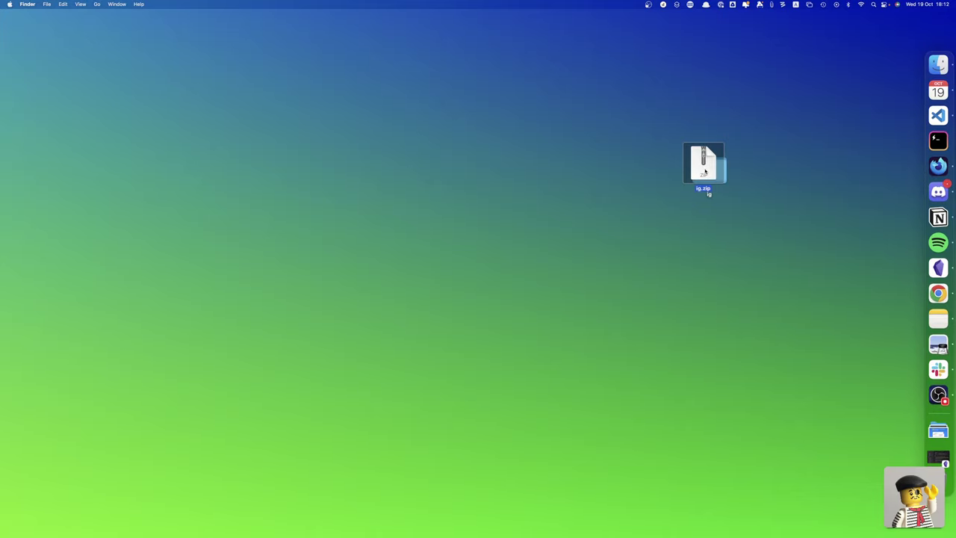
double_click(714, 173)
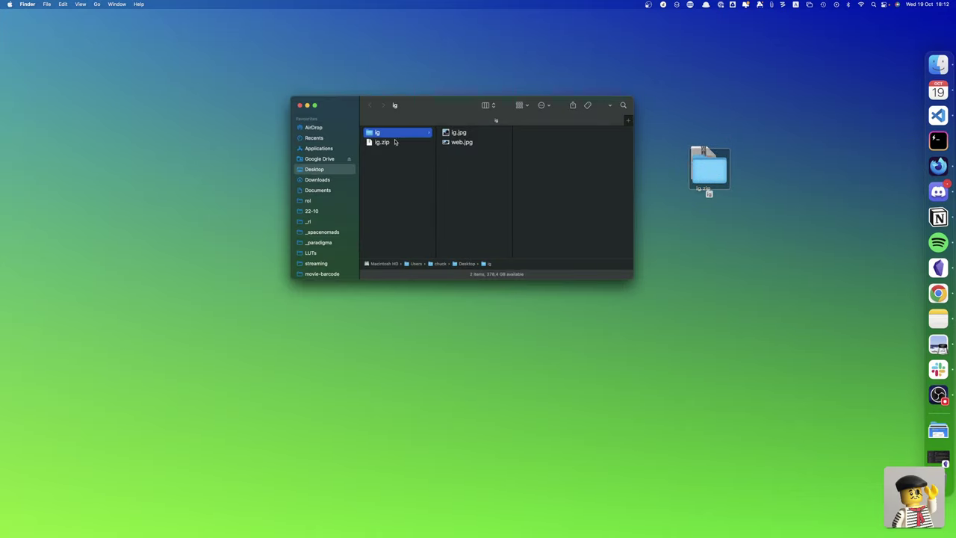
left_click(457, 132)
left_click(461, 142, "shift")
mouse_move(460, 142)
left_mouse_down()
mouse_move(594, 217)
mouse_move(595, 387)
left_mouse_up()
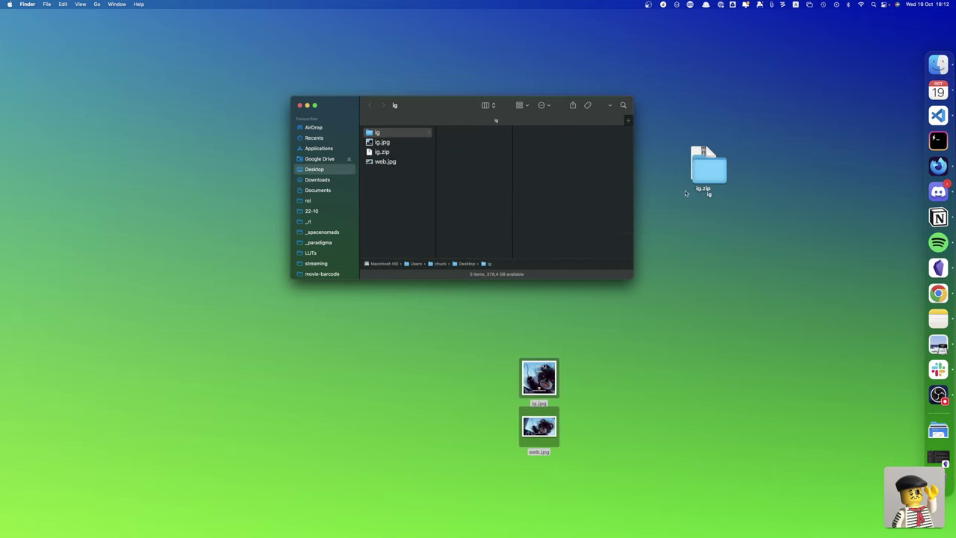
left_click(299, 105)
mouse_move(676, 139)
left_mouse_down()
mouse_move(728, 191)
mouse_move(737, 224)
mouse_move(938, 456)
left_mouse_up()
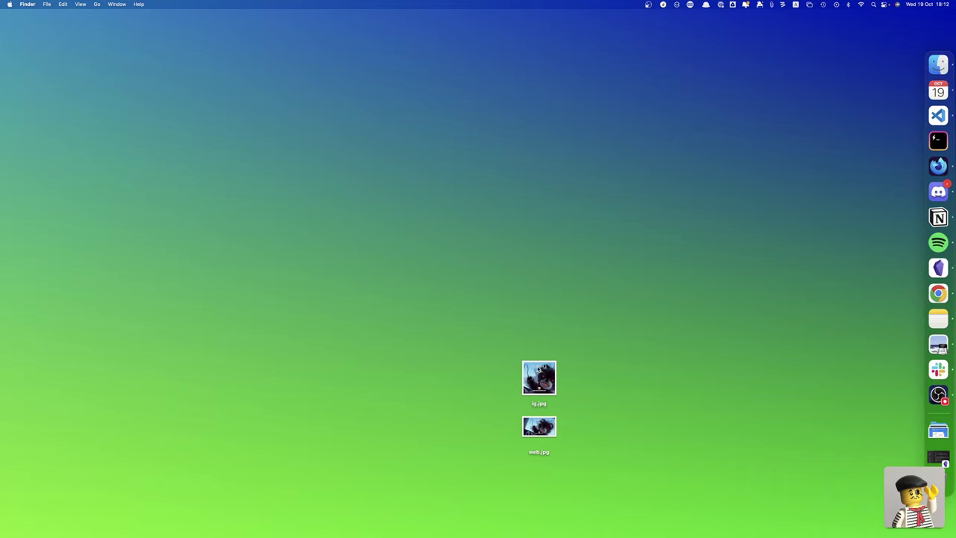
Compare ig.jpg and web.jpg in Quick Look, then clear both images off the desktop
left_click(539, 377)
key("space")
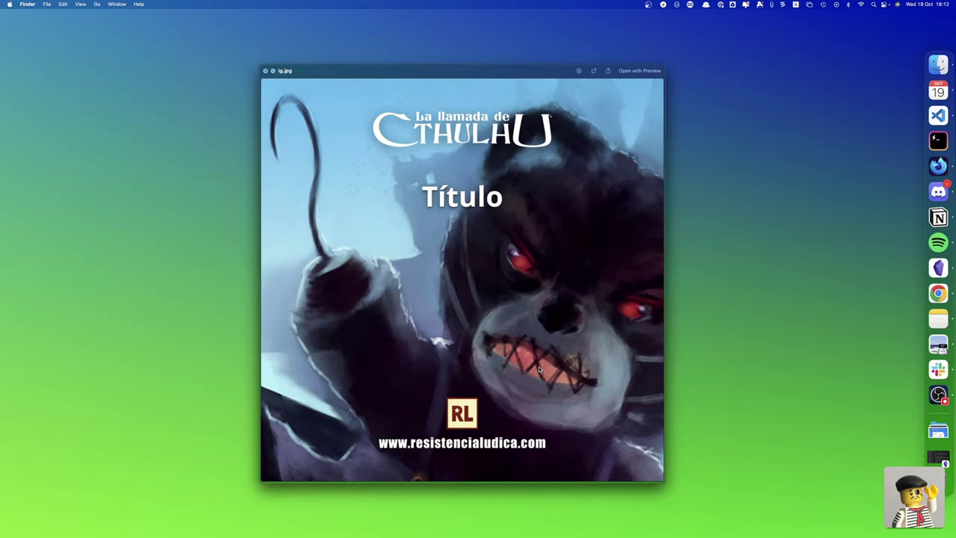
key("Right")
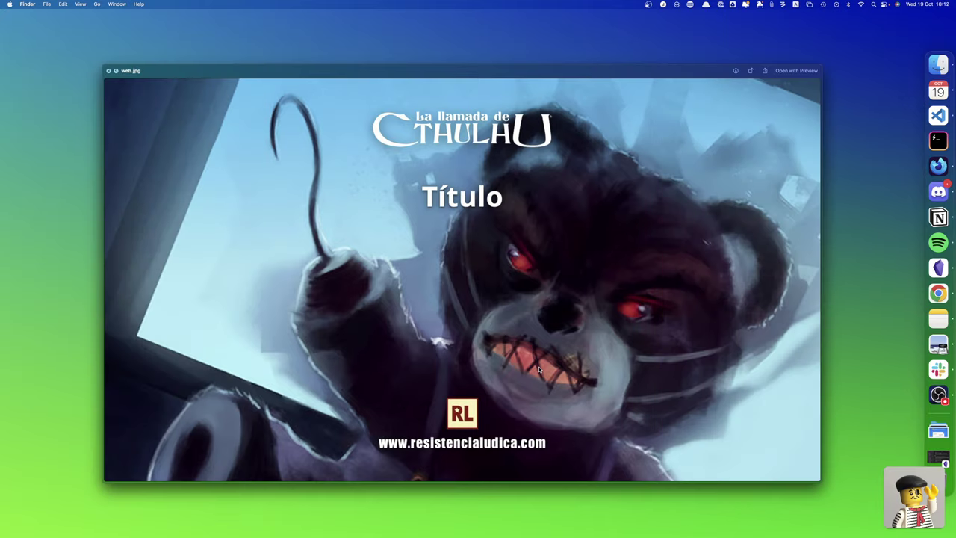
key("Left")
key("Right")
key("Left")
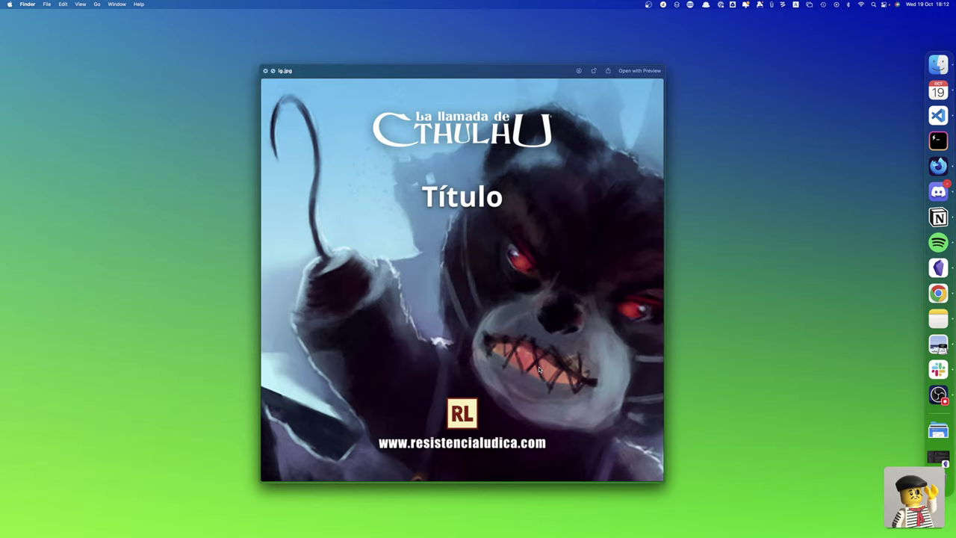
key("space")
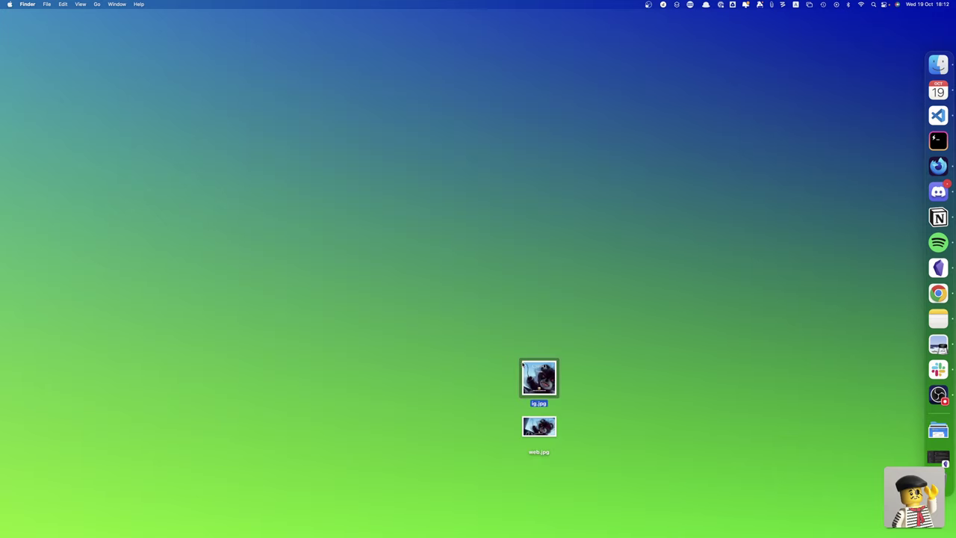
mouse_move(503, 343)
left_mouse_down()
mouse_move(568, 450)
mouse_move(937, 455)
left_mouse_up()
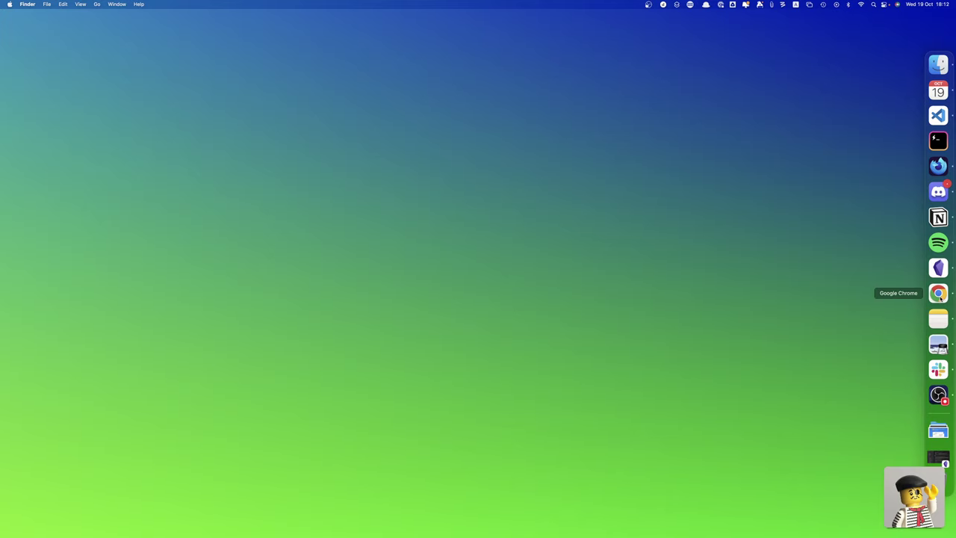
Return to Penpot's Portadas file and select the Cthulhu logo on the web cover
left_click(938, 292)
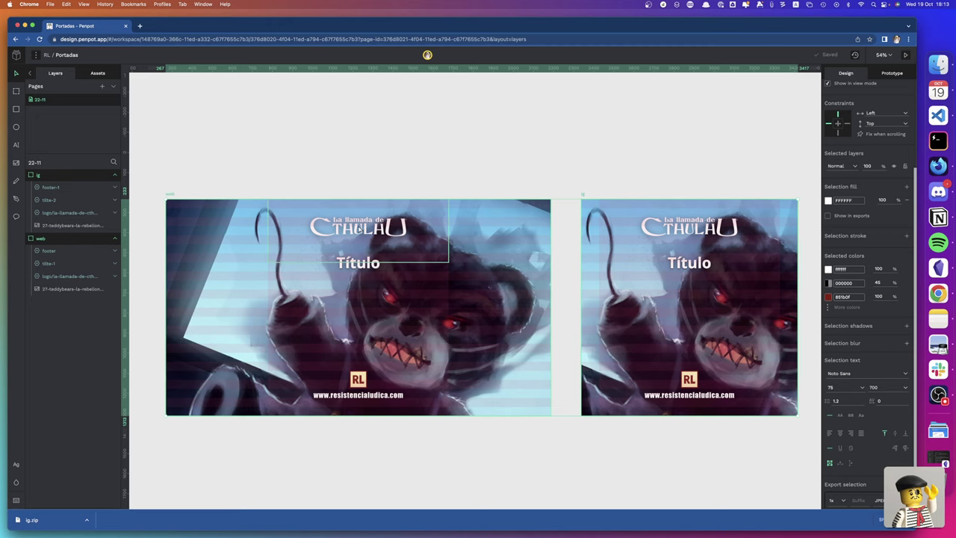
left_click(358, 228)
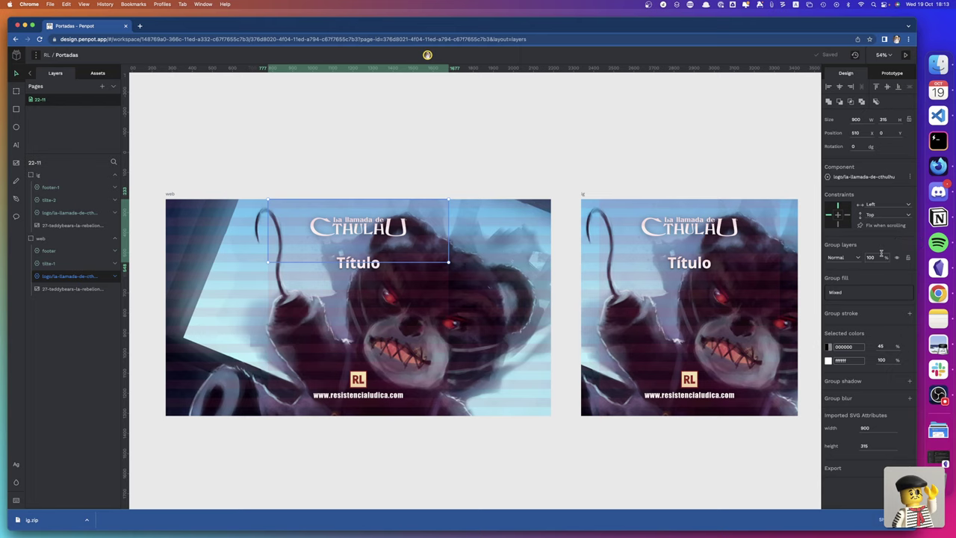
Launch Figma through Alfred with 'fig'
key("alt+space")
type("fig")
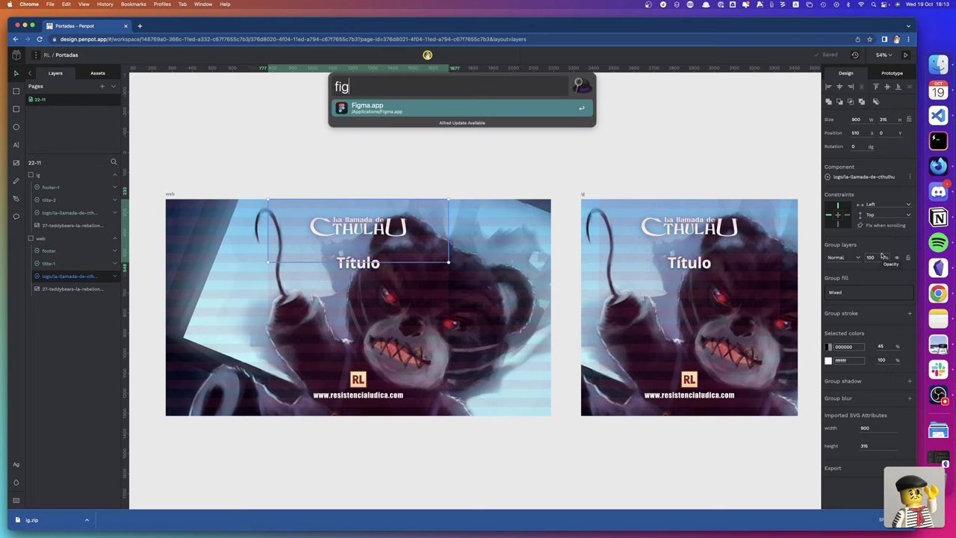
key("Return")
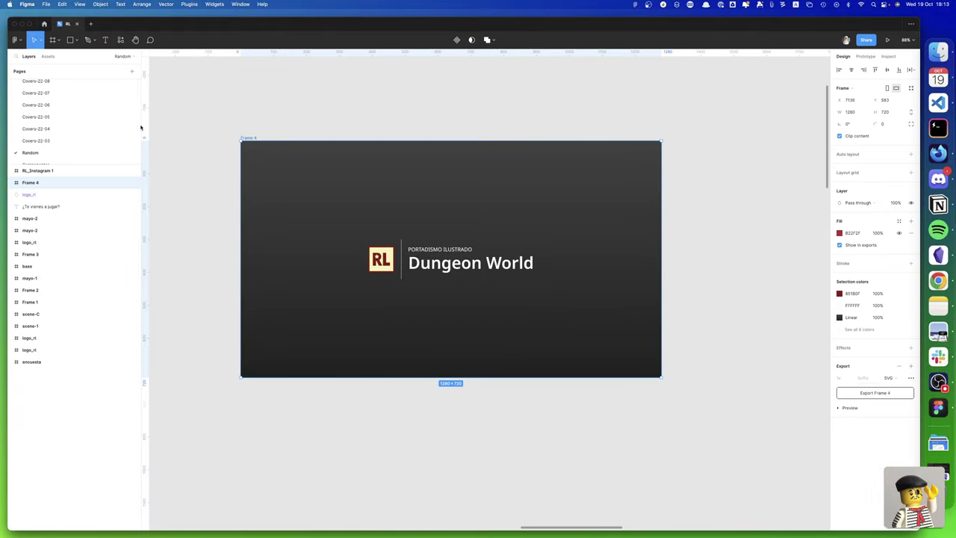
Go through the pages to Covers-22-07 and zoom onto the Una sirena en la niebla covers
scroll(59, 103, "up", 2)
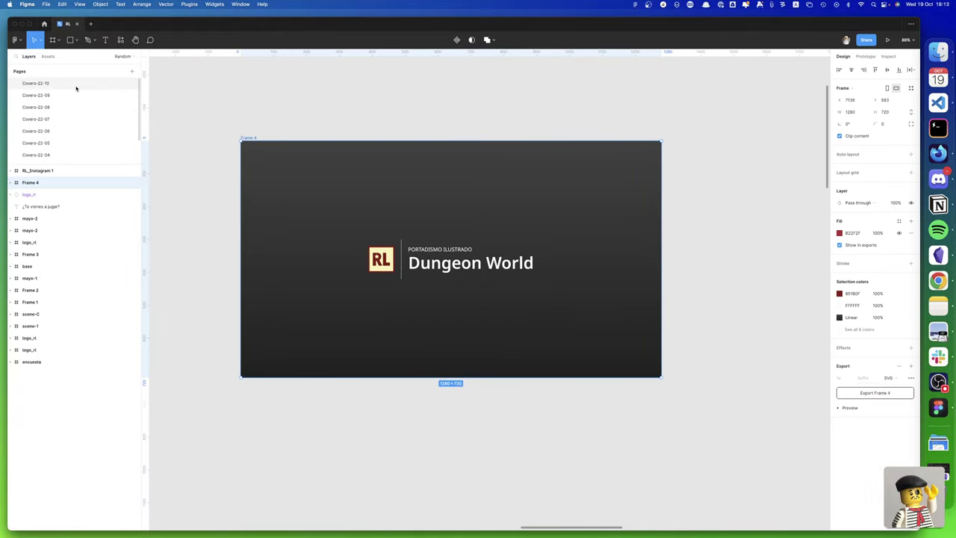
left_click(76, 88)
scroll(66, 127, "down", 2)
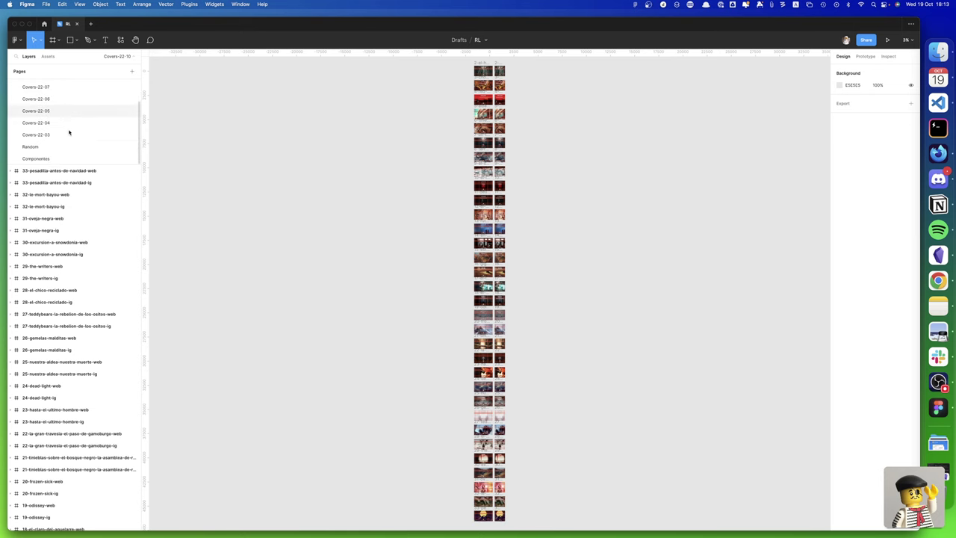
left_click(51, 159)
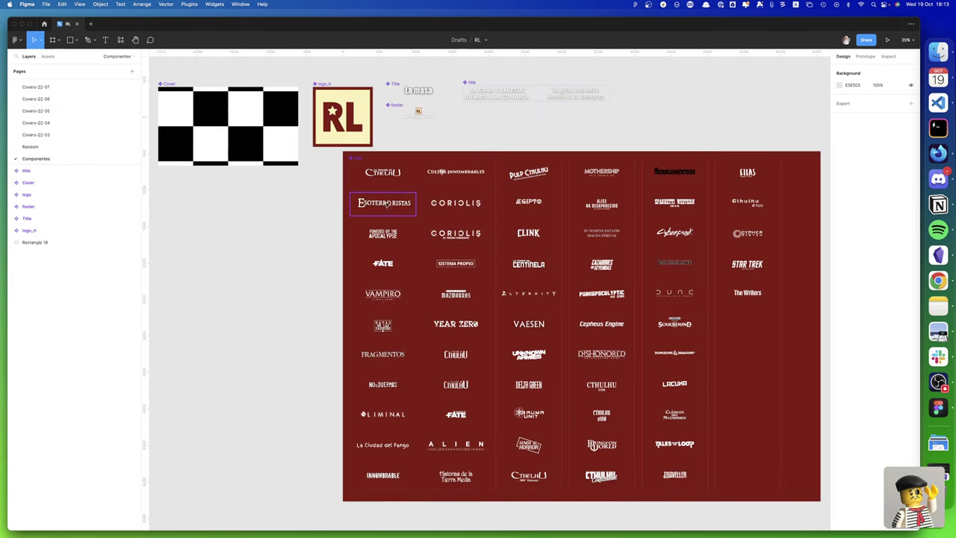
left_click(26, 86)
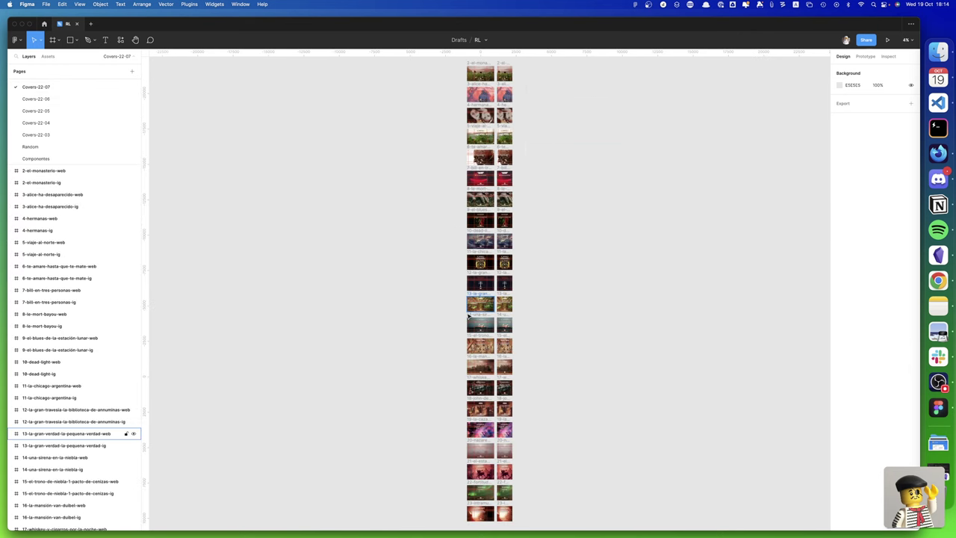
left_click_drag(464, 311, 520, 335)
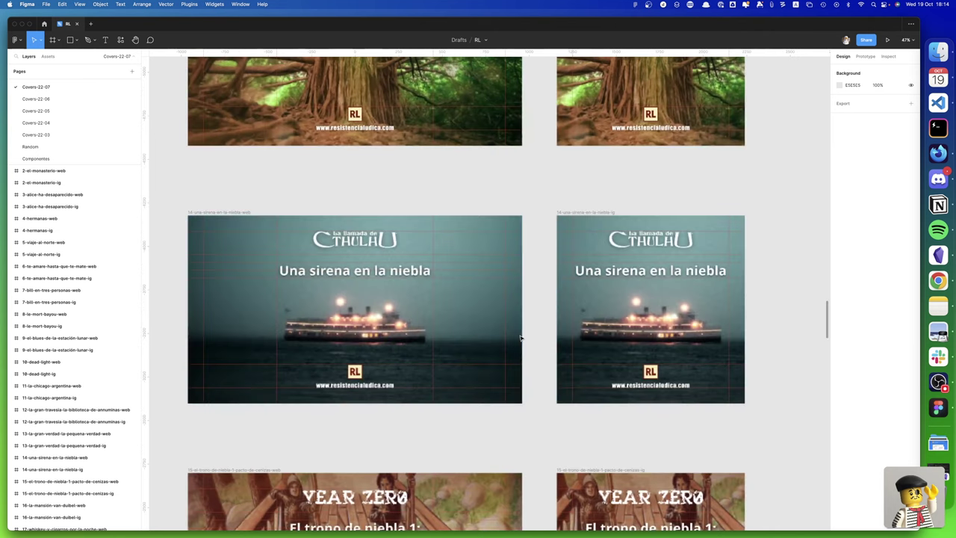
Try the clink variant on the sirena cover logo, undo it, and go to Componentes
left_click(380, 244)
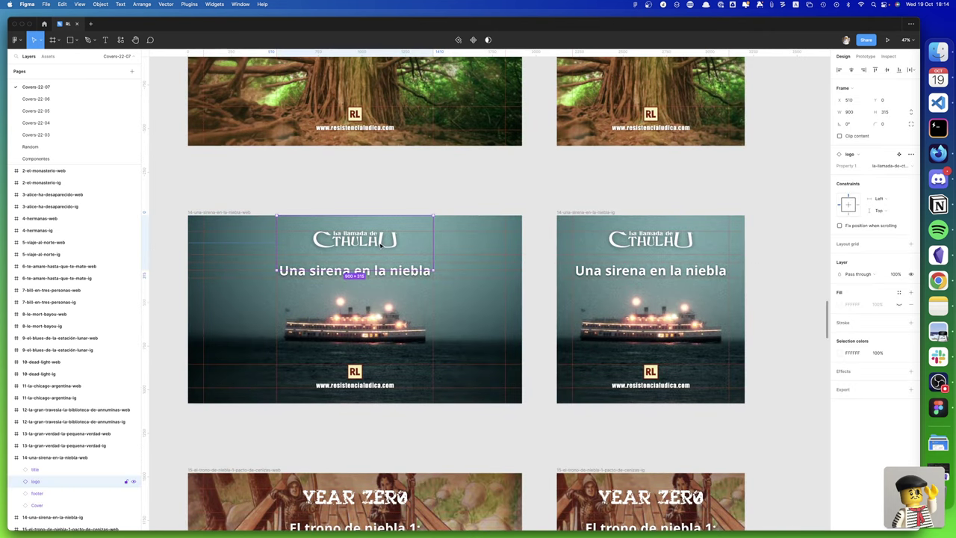
left_click(899, 167)
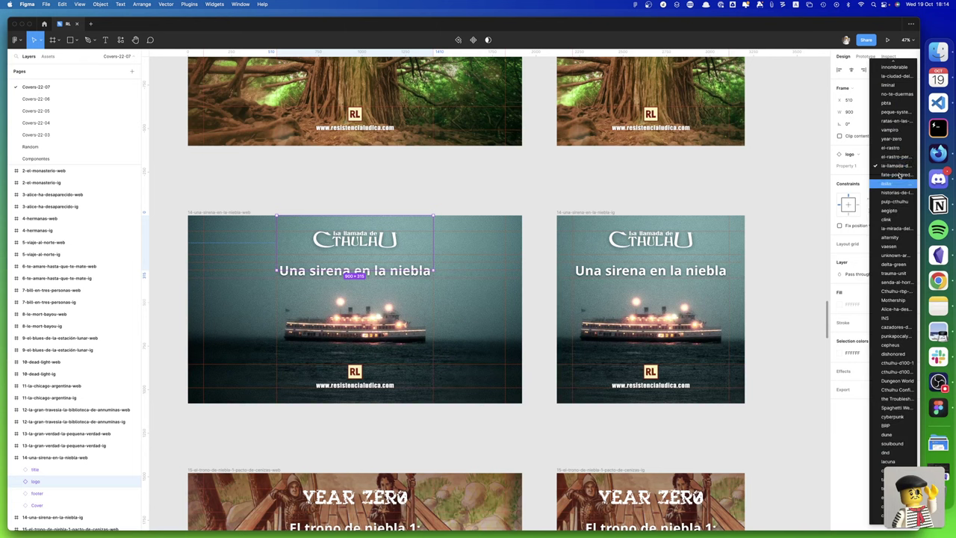
left_click(888, 219)
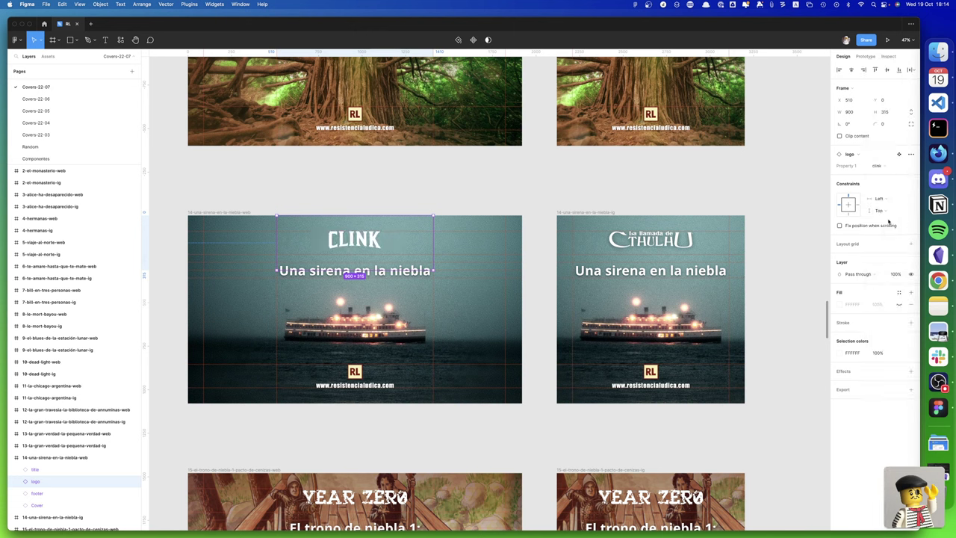
key("ctrl+z")
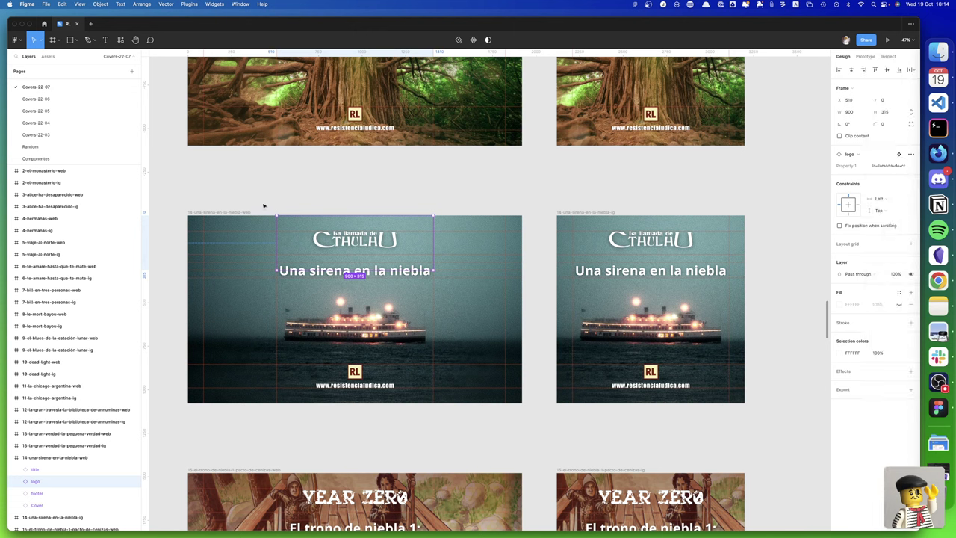
left_click(265, 198)
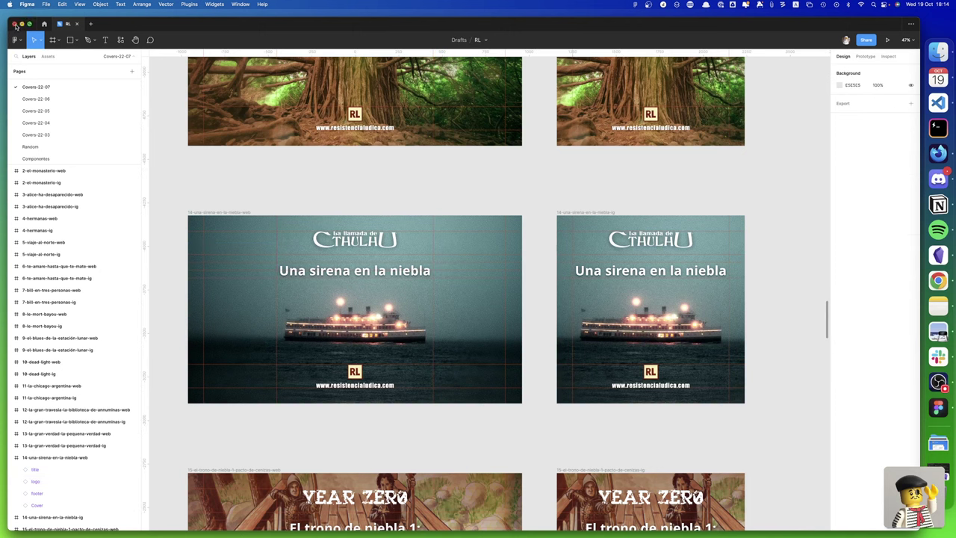
left_click(37, 158)
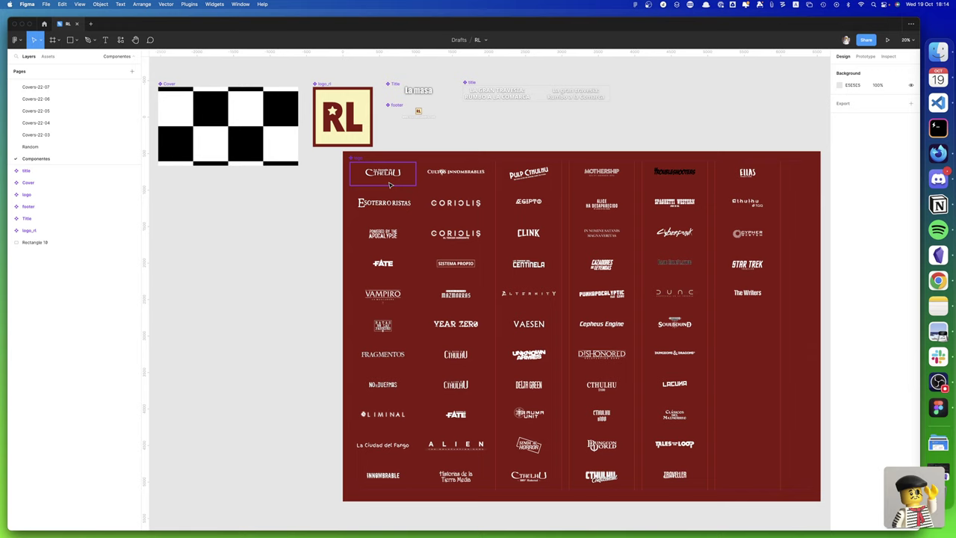
Launch Sketch and open keep-calm-template in a full-screen window
key("alt+space")
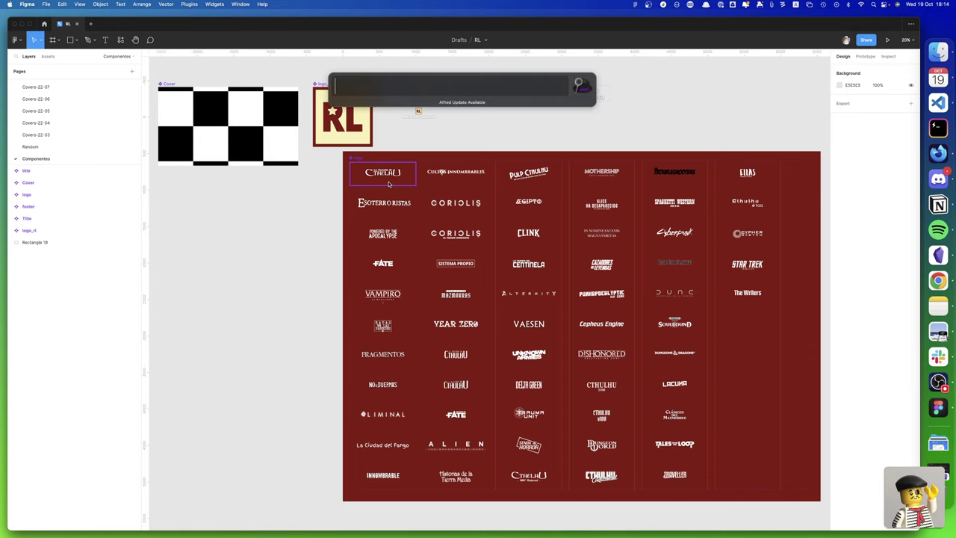
type("ske")
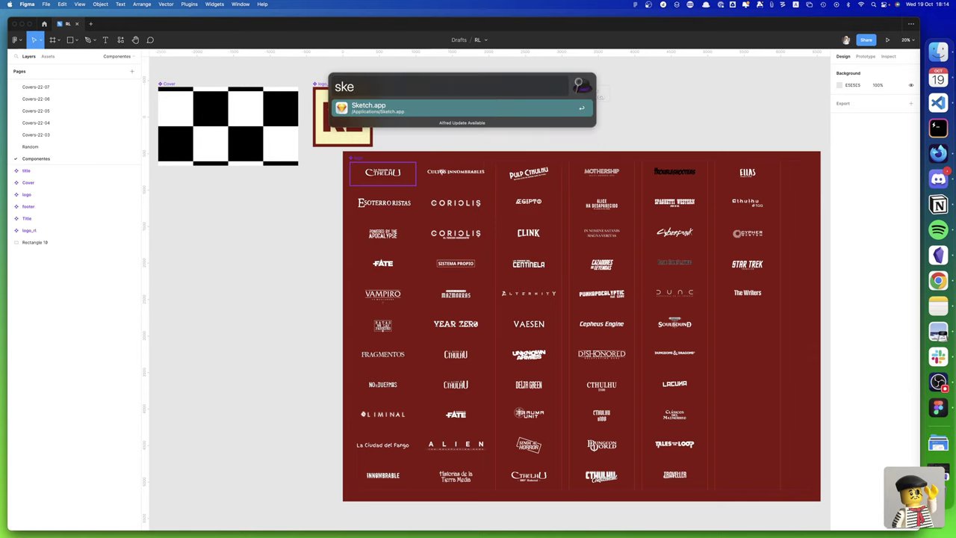
key("Return")
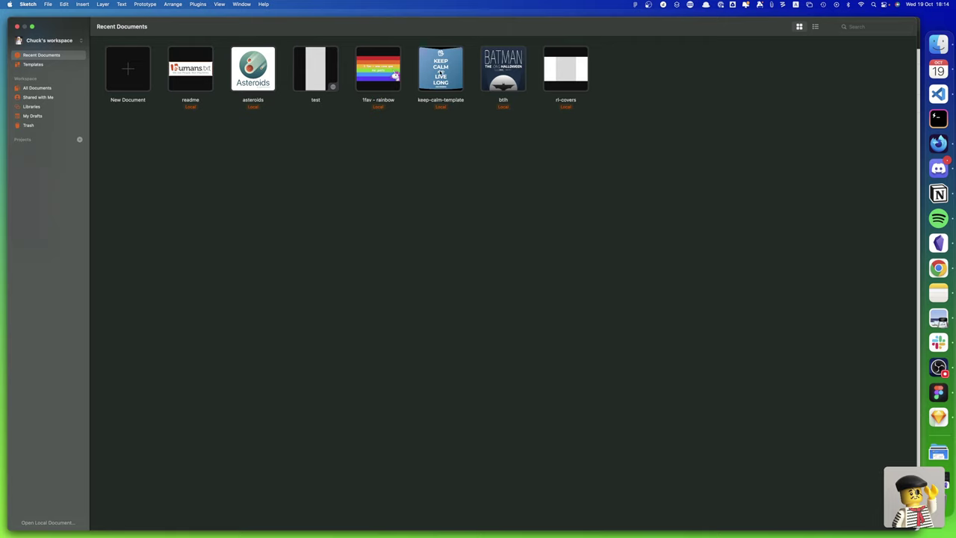
left_click(440, 72)
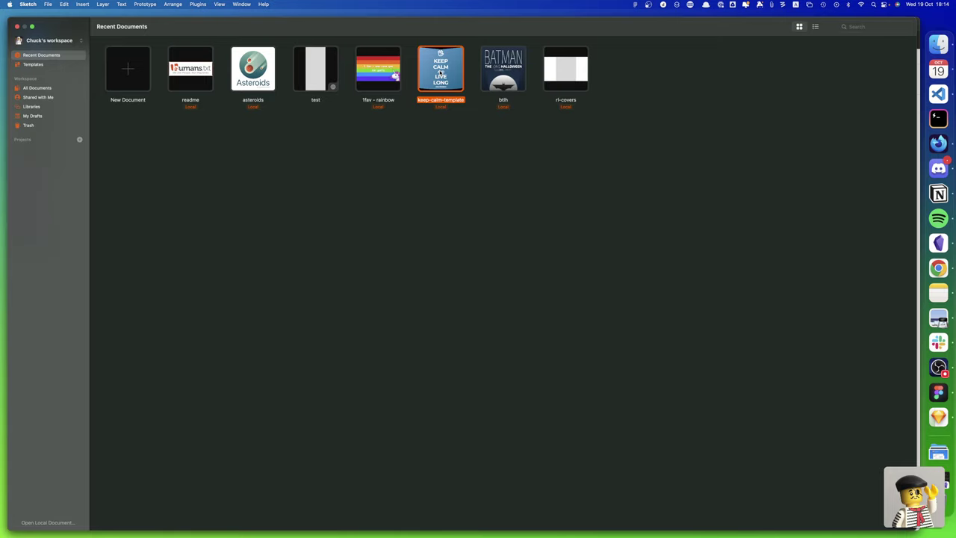
double_click(441, 72)
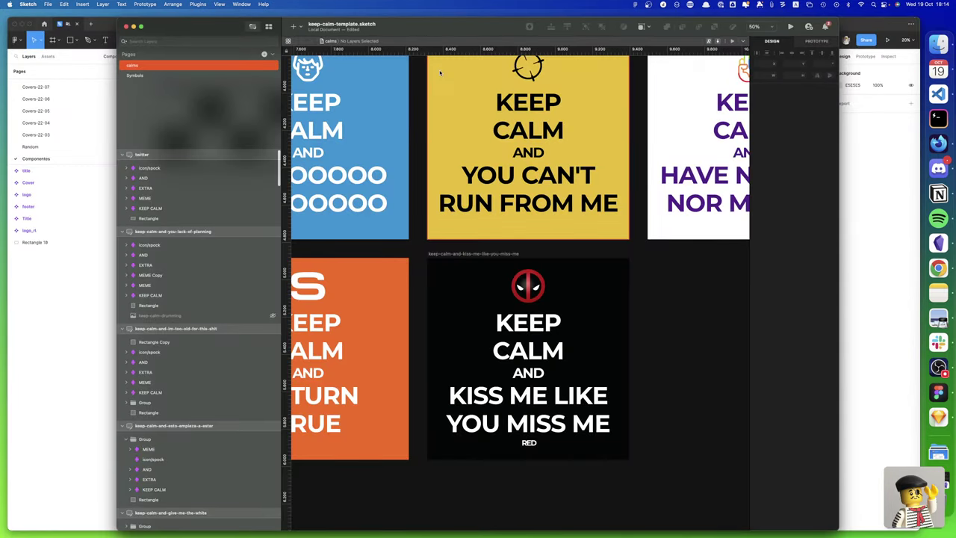
mouse_move(140, 27)
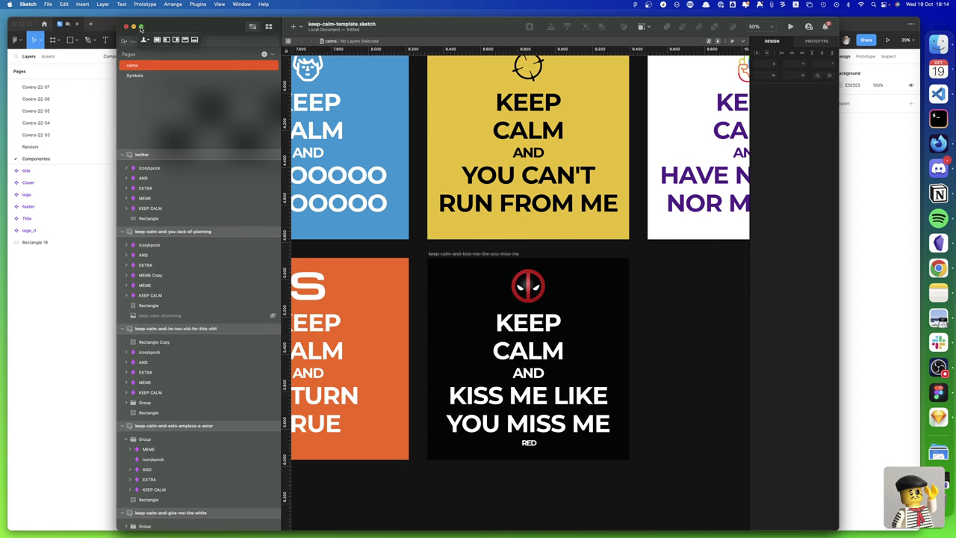
left_click(150, 40)
left_click(158, 40)
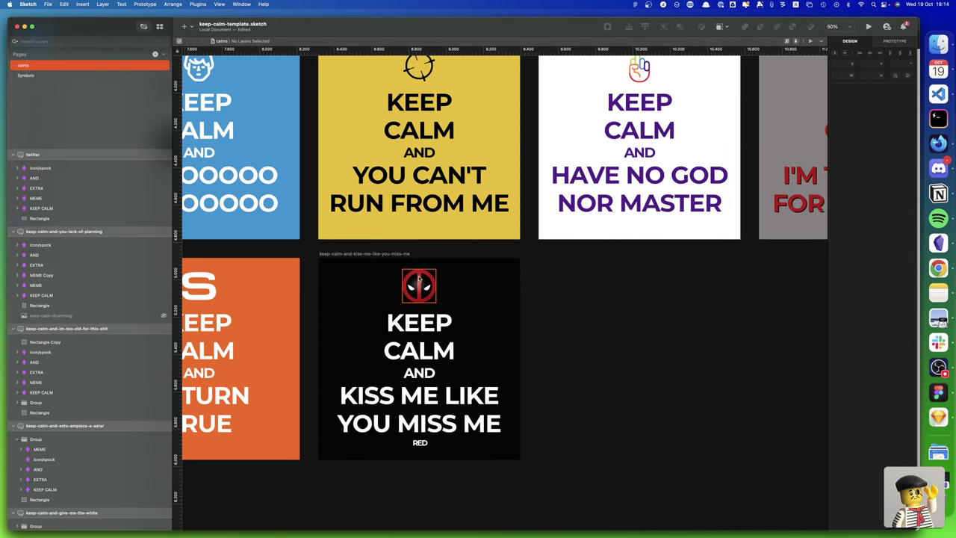
Try the red text style on the KEEP CALM heading, undo it, and close the document
left_click(433, 328)
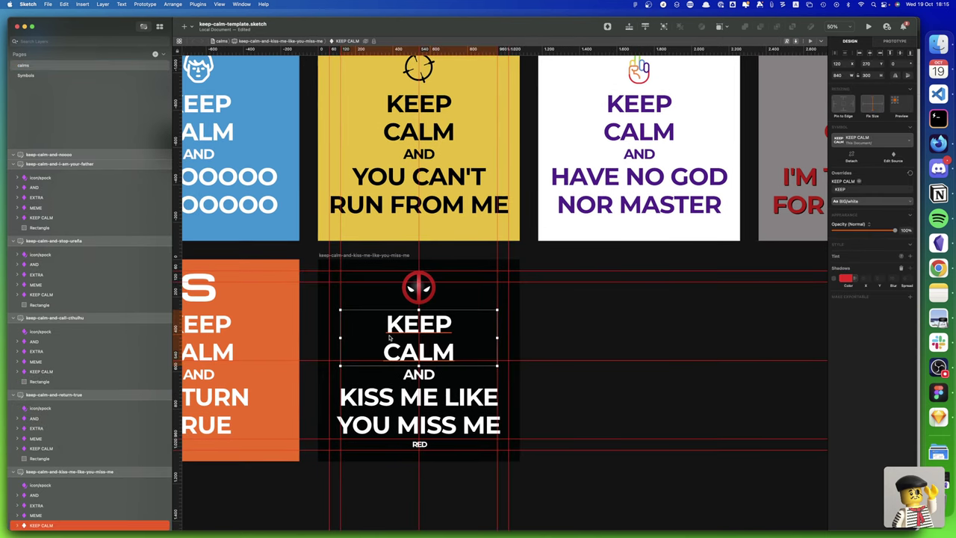
right_click(430, 329)
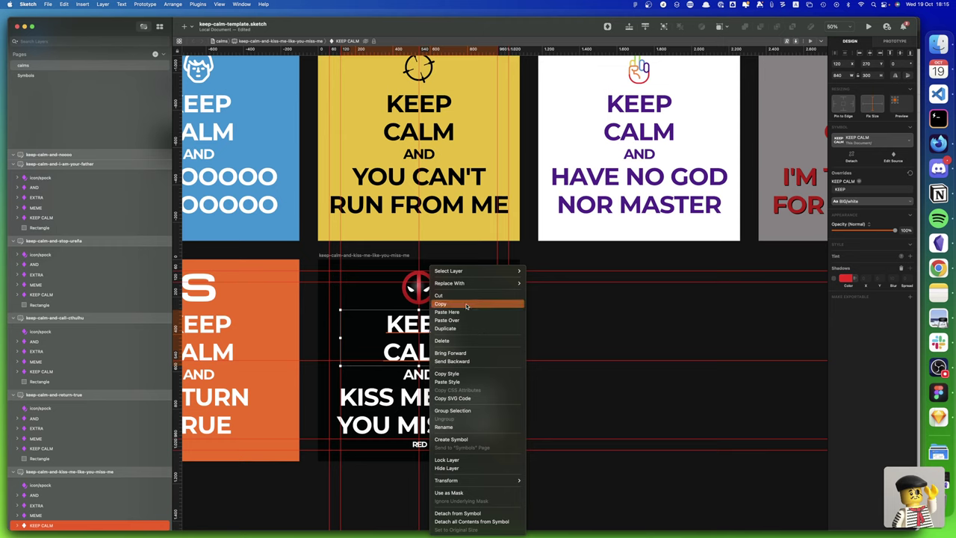
mouse_move(450, 283)
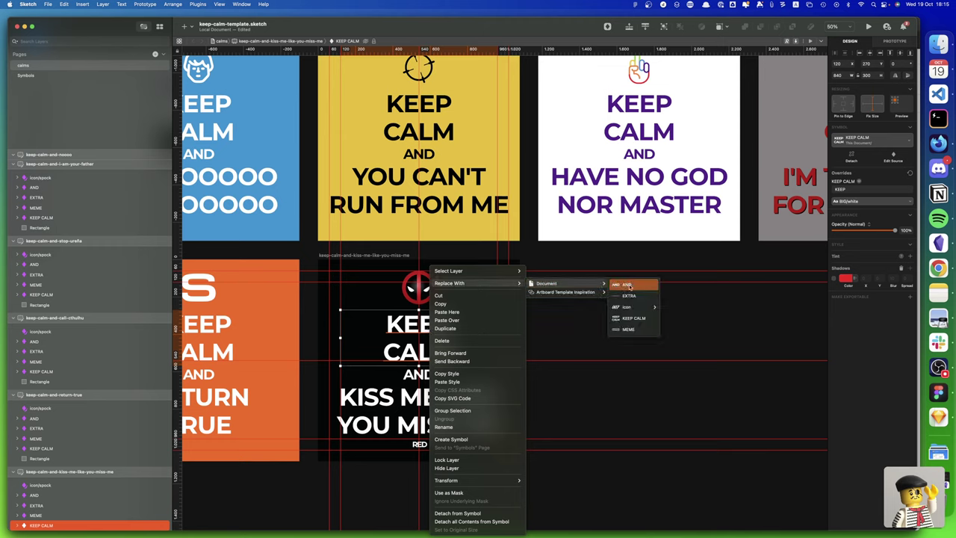
mouse_move(627, 307)
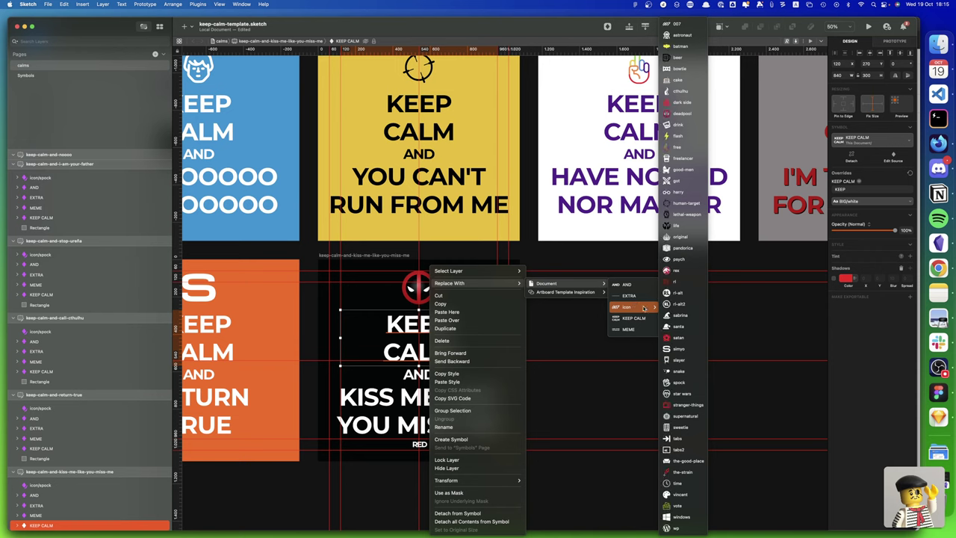
left_click(766, 311)
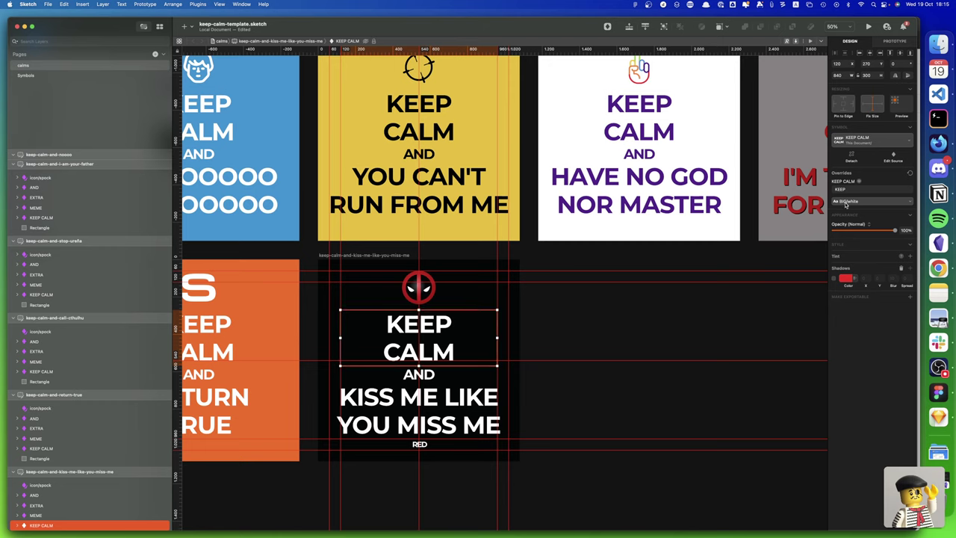
left_click(862, 203)
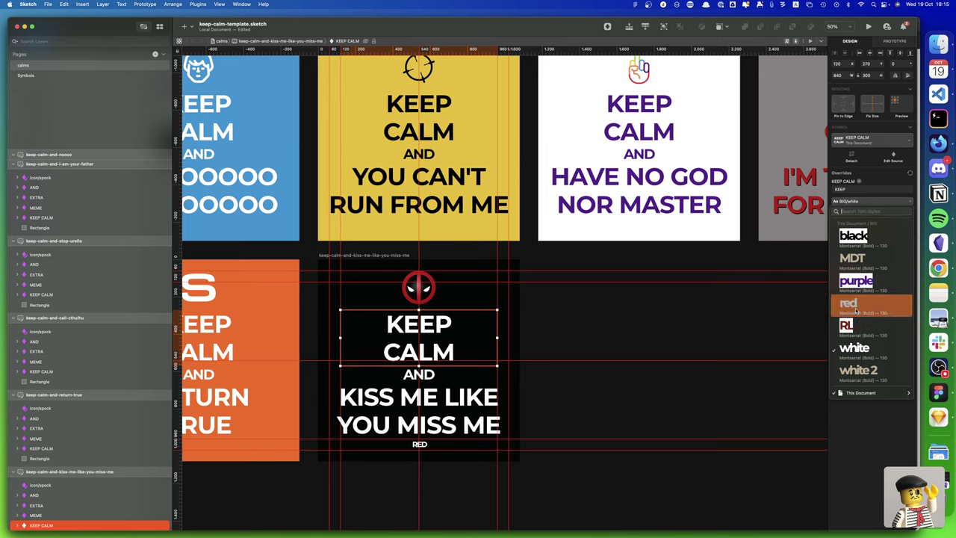
left_click(856, 310)
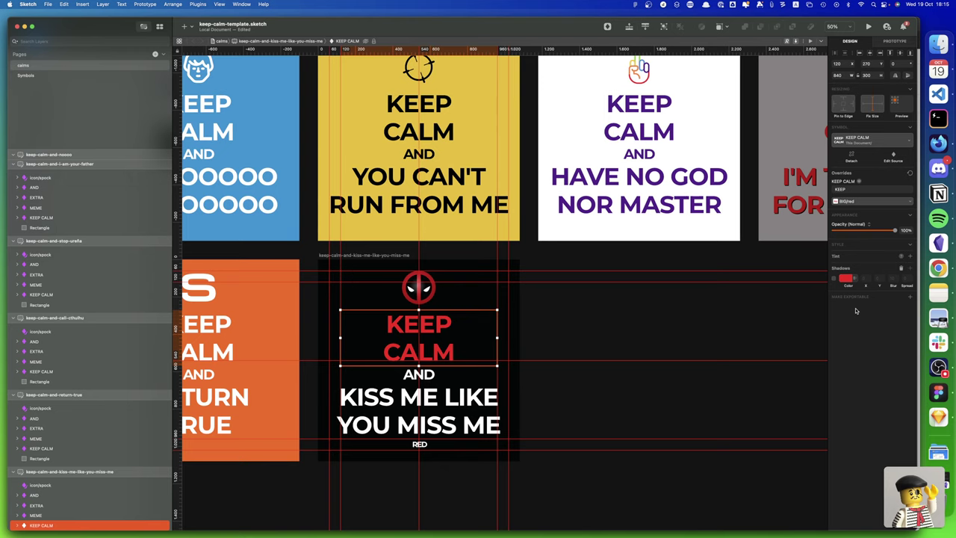
key("super+z")
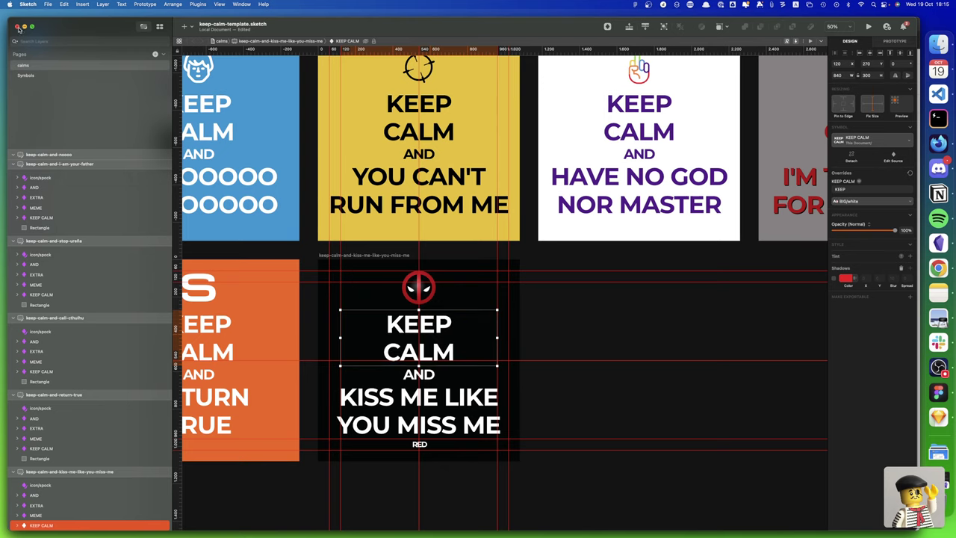
left_click(17, 27)
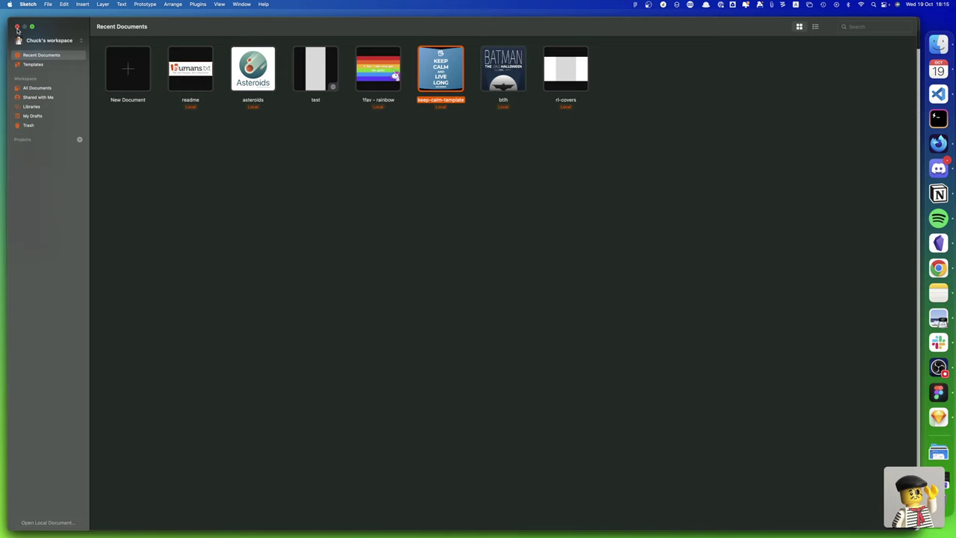
left_click(15, 27)
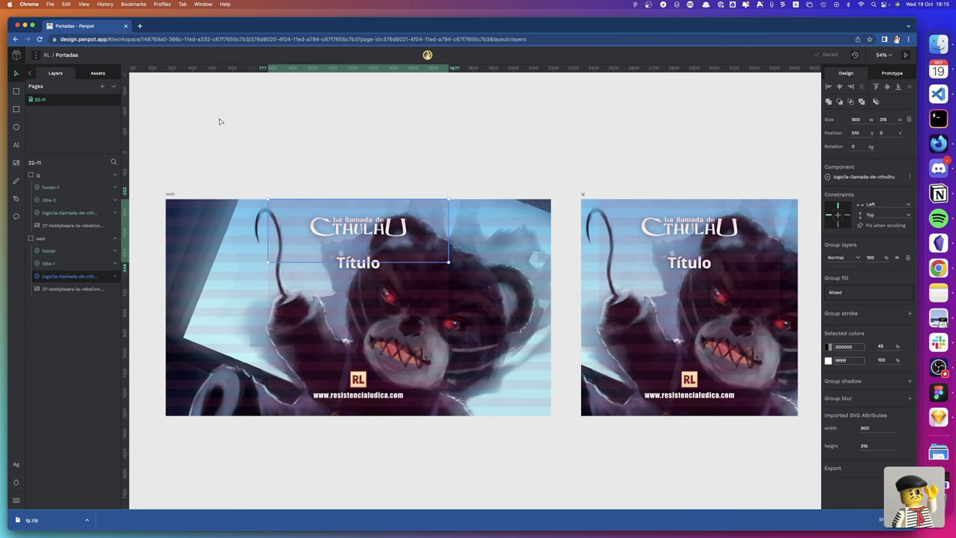
scroll(220, 121, "right", 2)
scroll(222, 118, "down", 2)
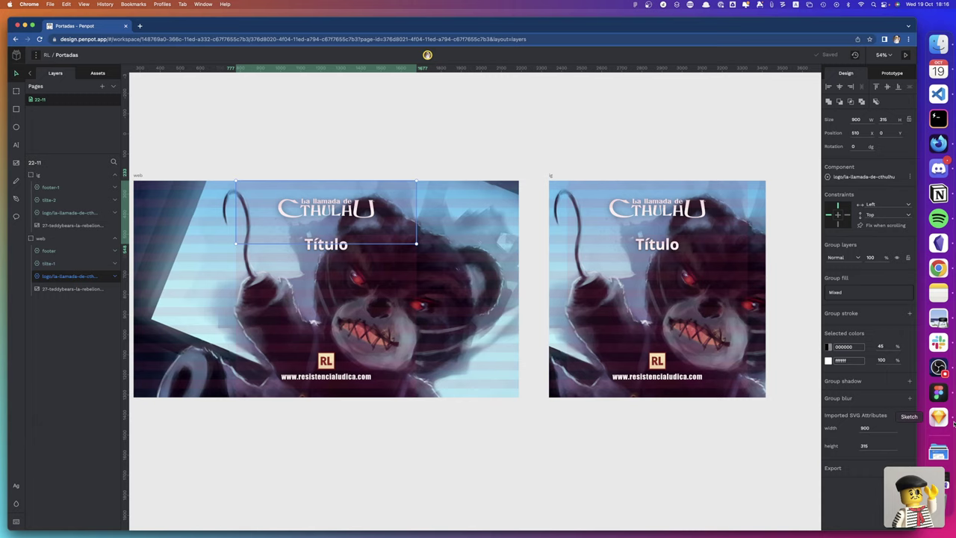
Deselect the Penpot logo group, quit Sketch, and bring Figma to the front
left_click(776, 424)
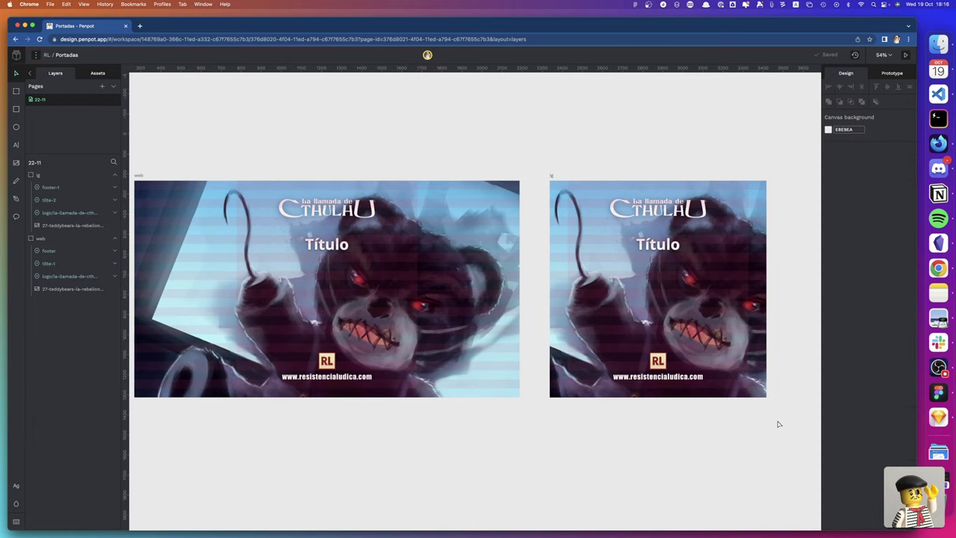
scroll(777, 424, "left", 2)
scroll(778, 424, "right", 1)
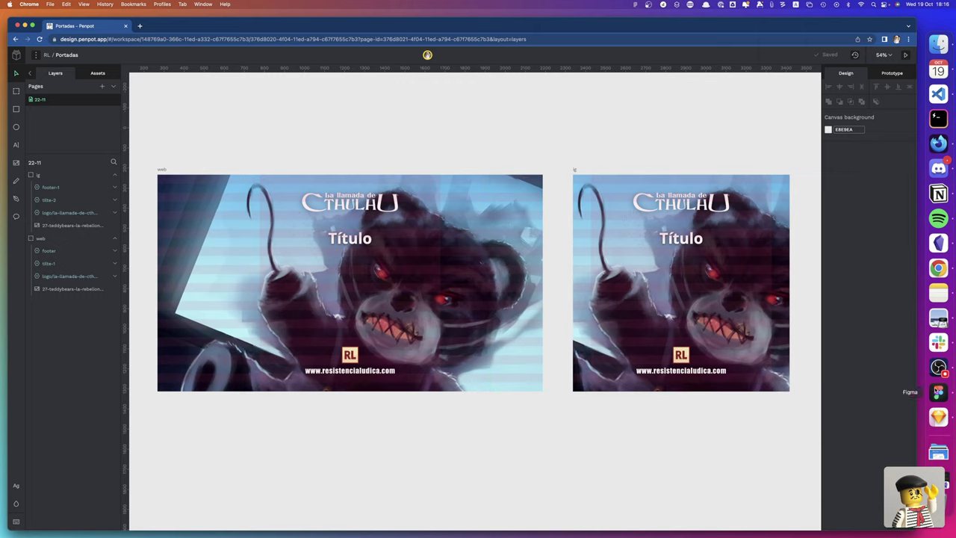
right_click(938, 416)
left_click(854, 517)
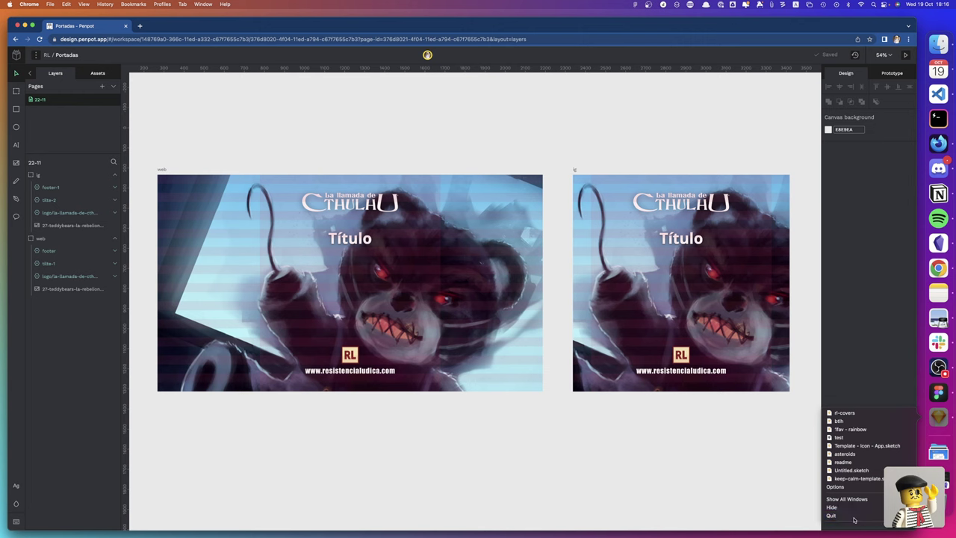
left_click(939, 418)
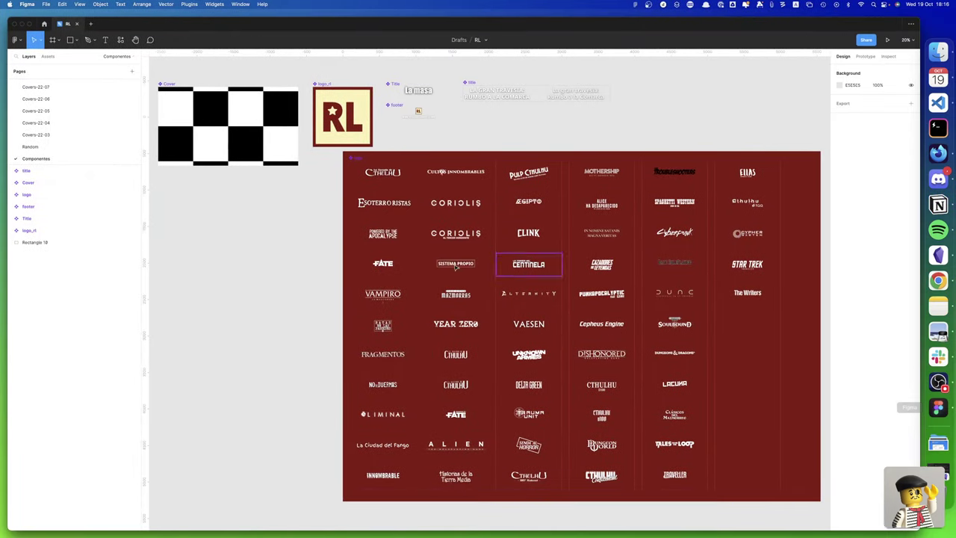
Select the component set containing all the logo variants
left_click(375, 174)
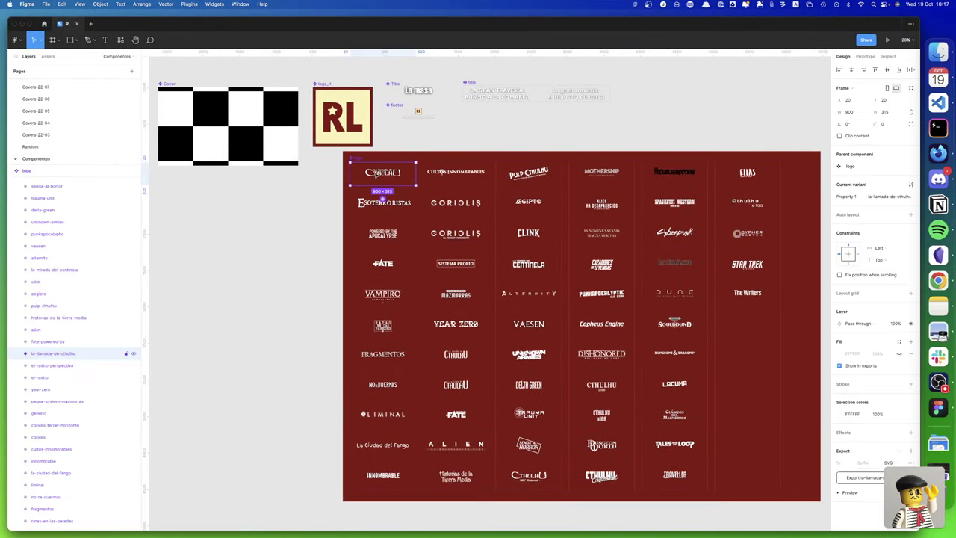
left_click(440, 177, "shift")
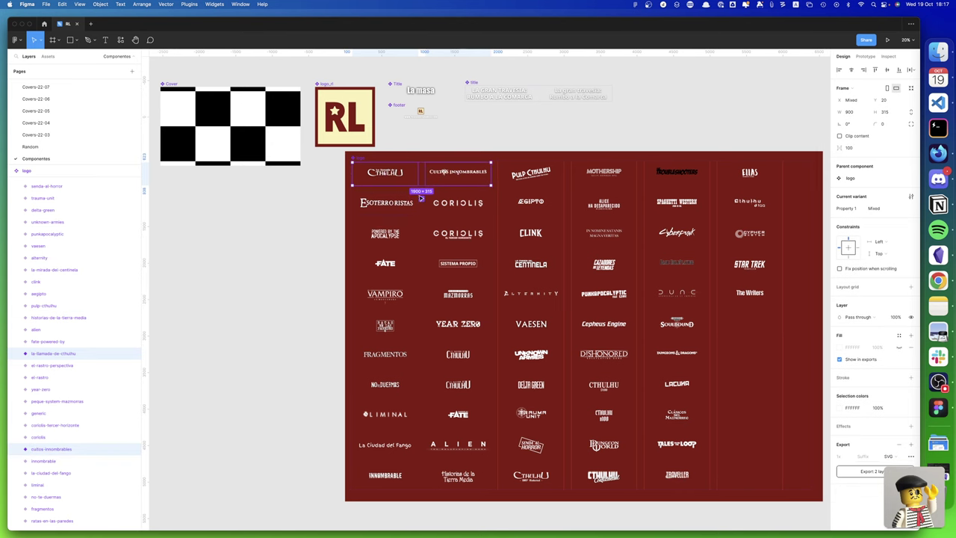
scroll(421, 213, "left", 1)
scroll(420, 213, "left", 1)
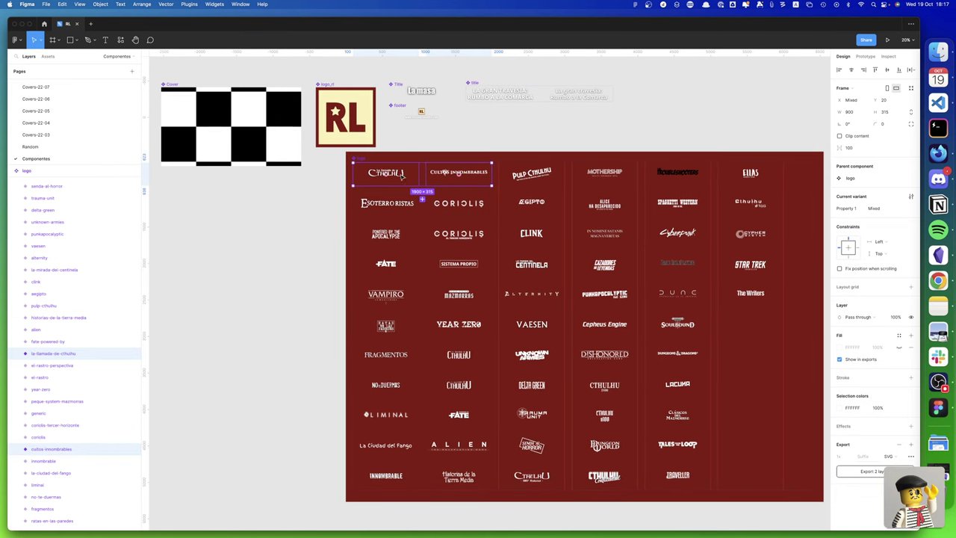
scroll(420, 213, "up", 1)
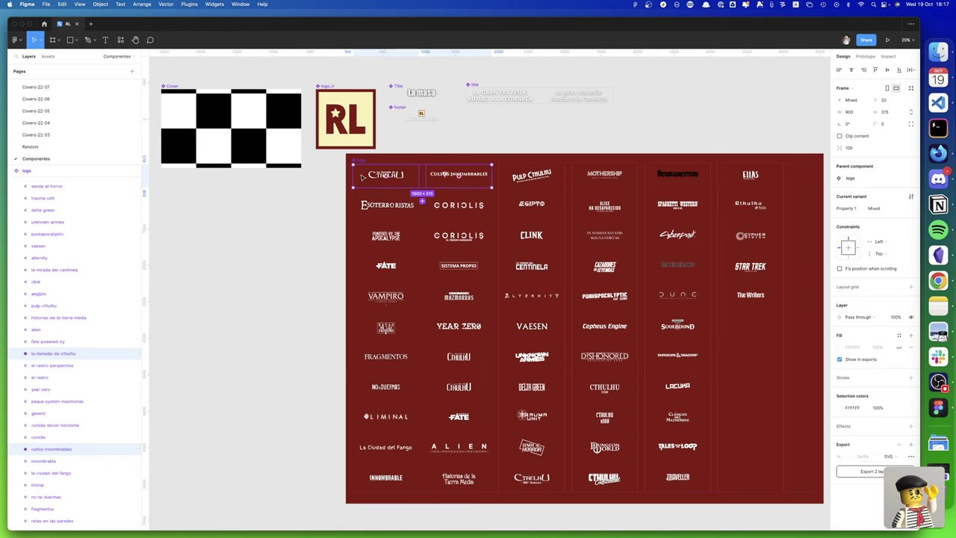
key("Escape")
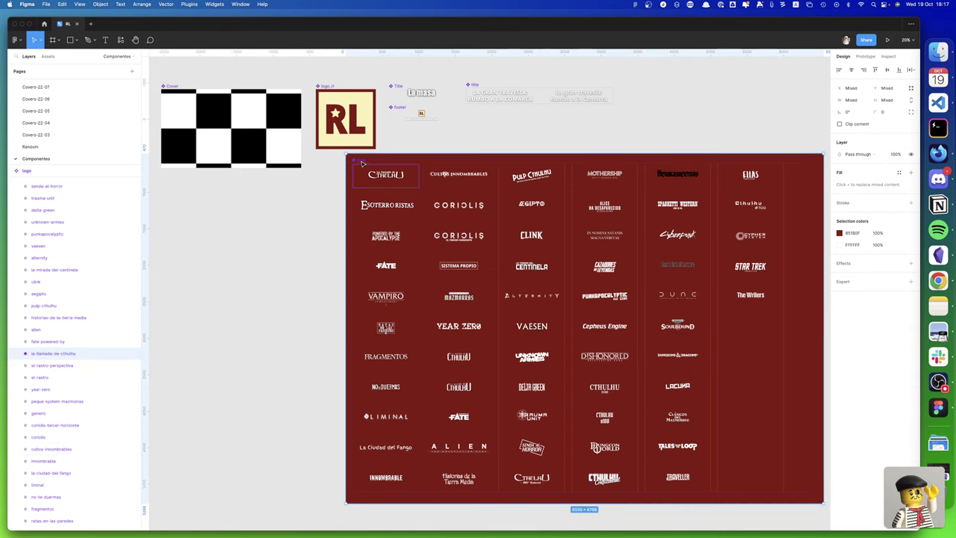
left_click(361, 163)
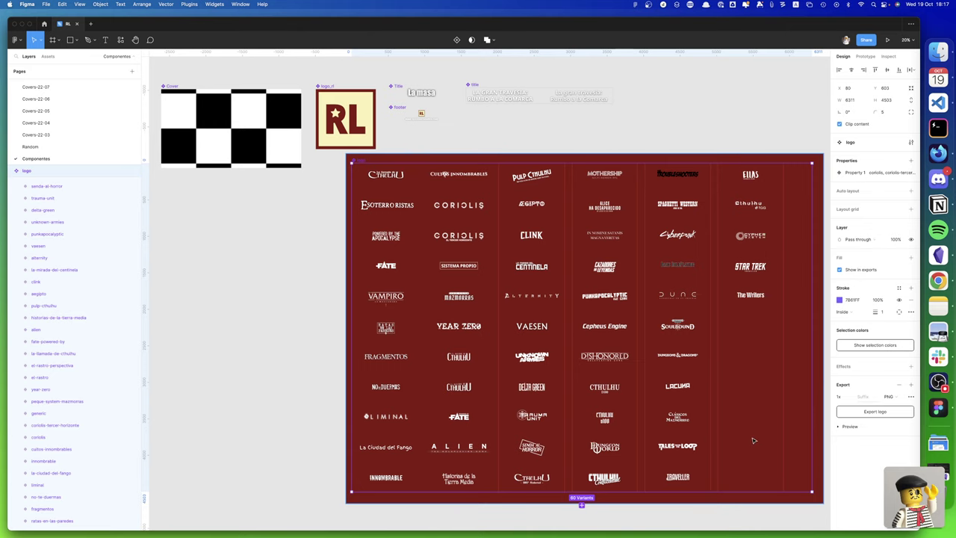
Change the component set's export format to SVG and cancel saving logo.svg
left_click(892, 396)
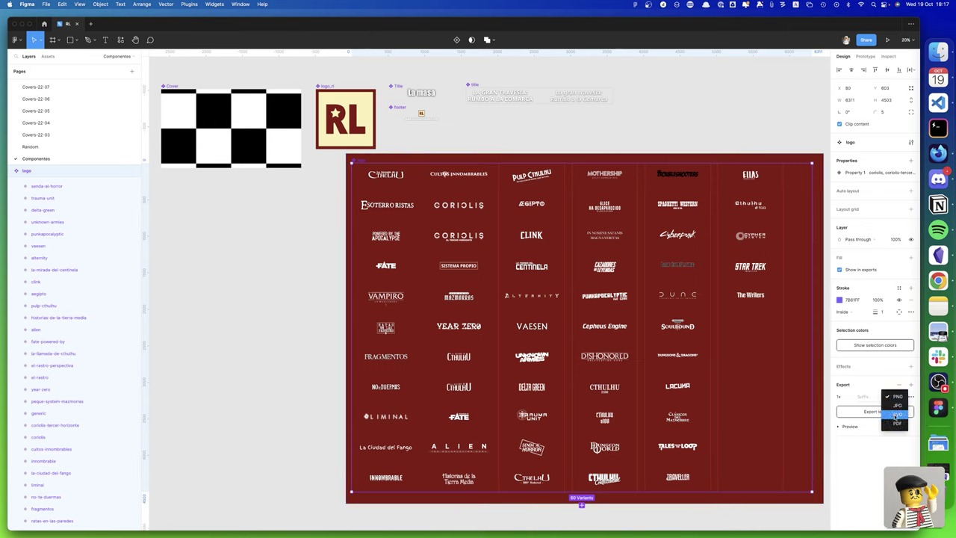
left_click(895, 417)
left_click(871, 412)
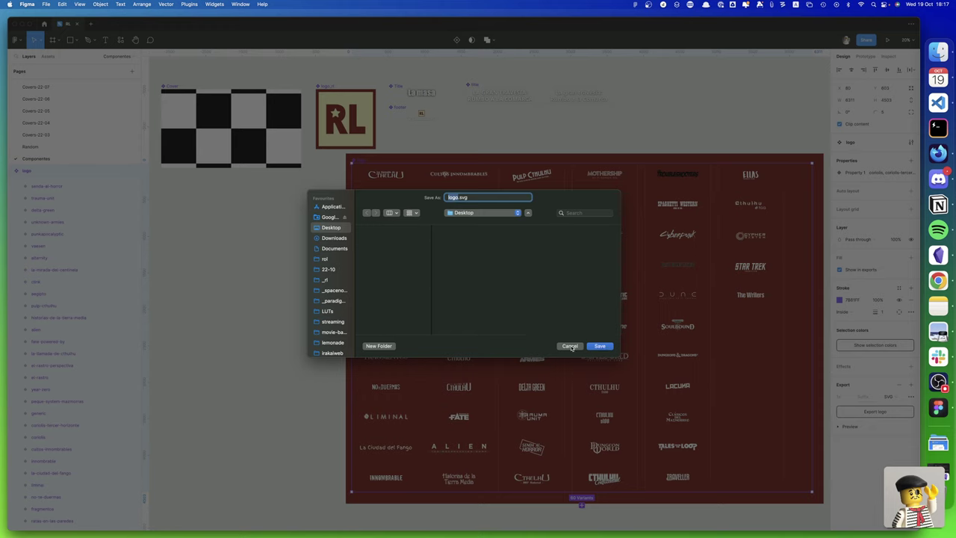
left_click(570, 346)
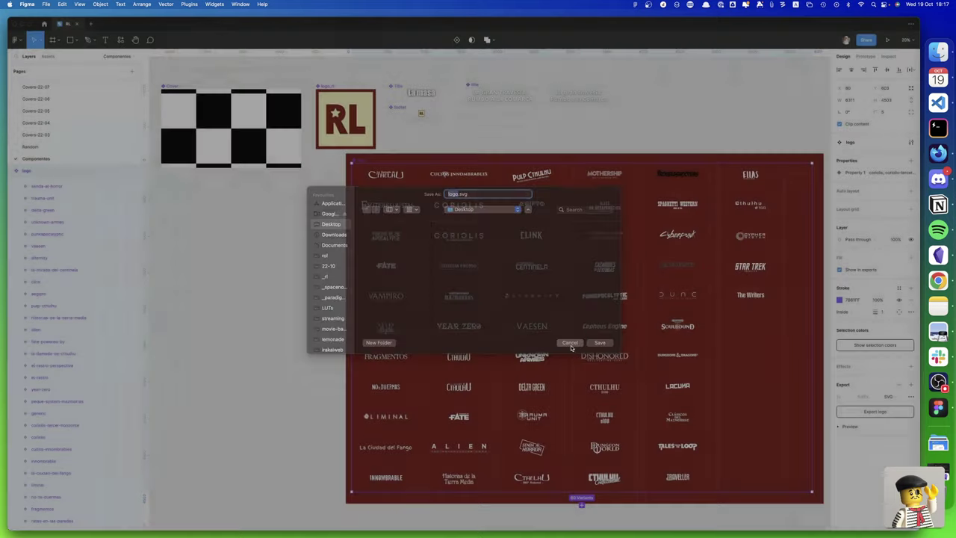
Select the twelve logos from Cthulhu through Esoteroristas one by one
left_click(371, 176)
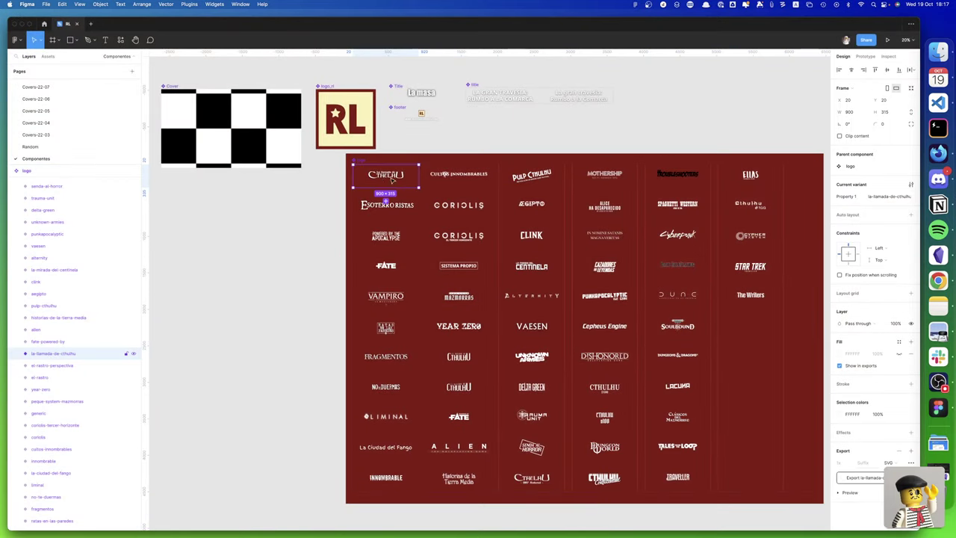
left_click(459, 175, "shift")
left_click(531, 175, "shift")
left_click(604, 175, "shift")
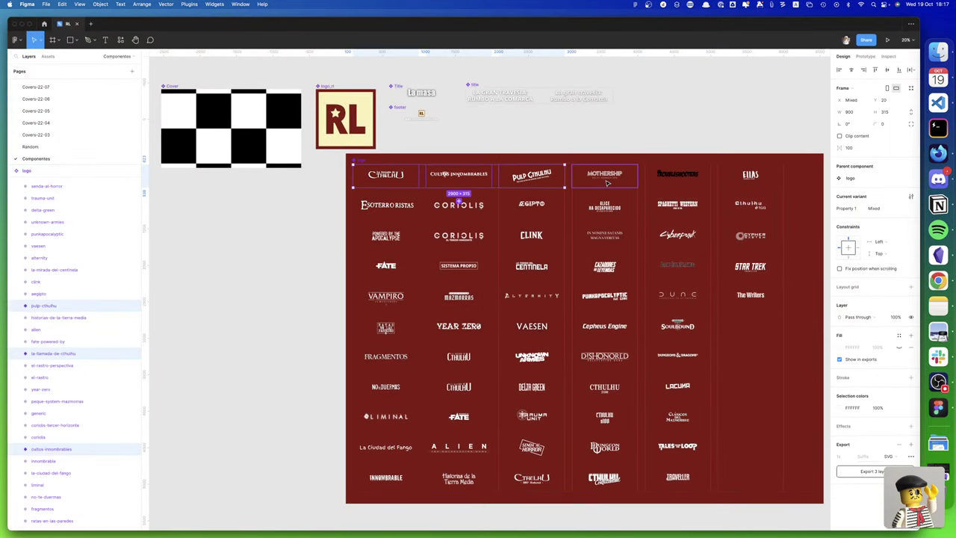
left_click(677, 174, "shift")
left_click(743, 177, "shift")
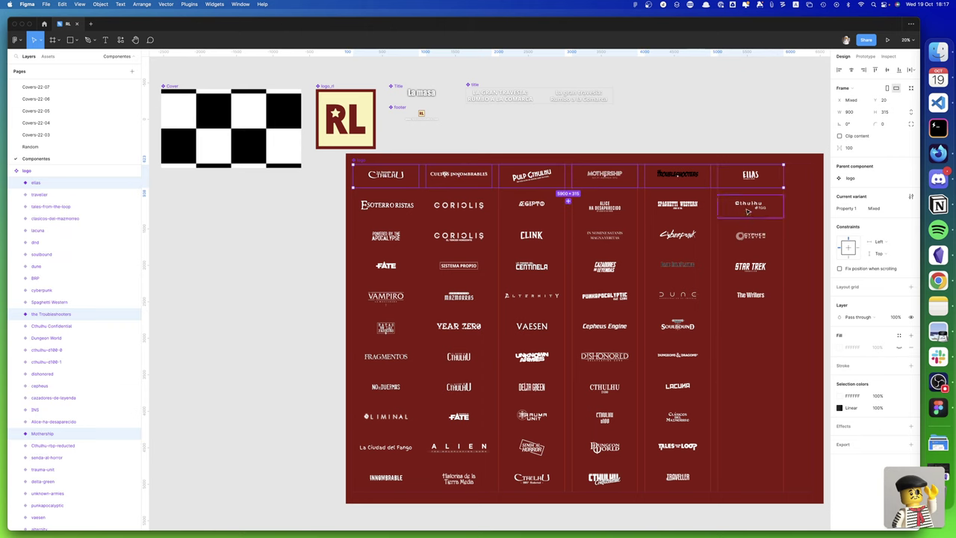
left_click(747, 206, "shift")
left_click(678, 205, "shift")
left_click(604, 206, "shift")
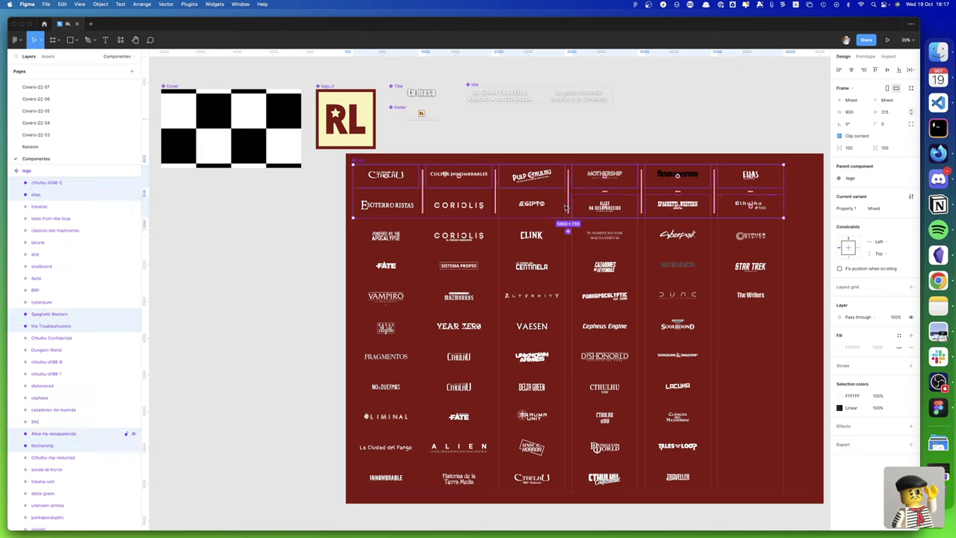
left_click(532, 204, "shift")
left_click(458, 204, "shift")
left_click(384, 202, "shift")
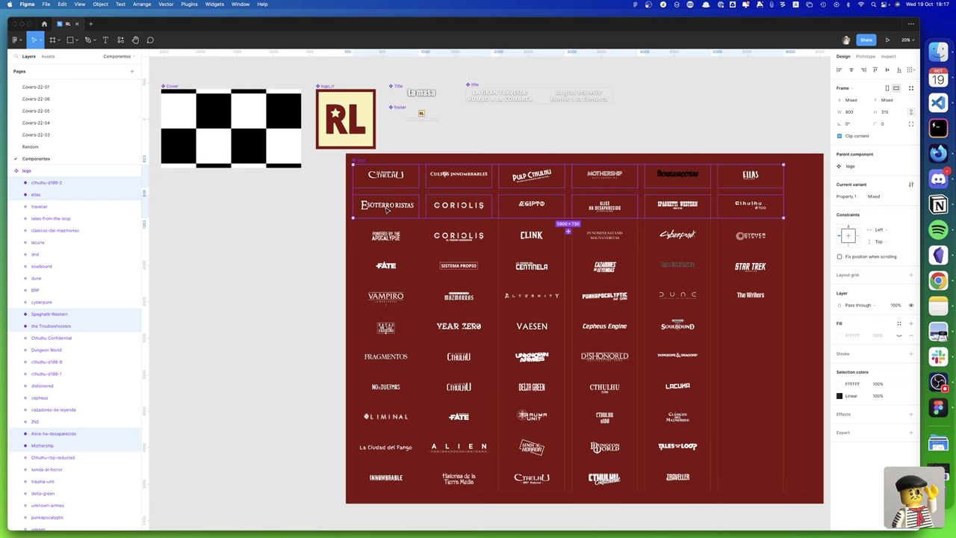
Marquee-select every logo on the red board and add a 1x PNG export
left_click(332, 159)
left_click_drag(332, 159, 668, 349)
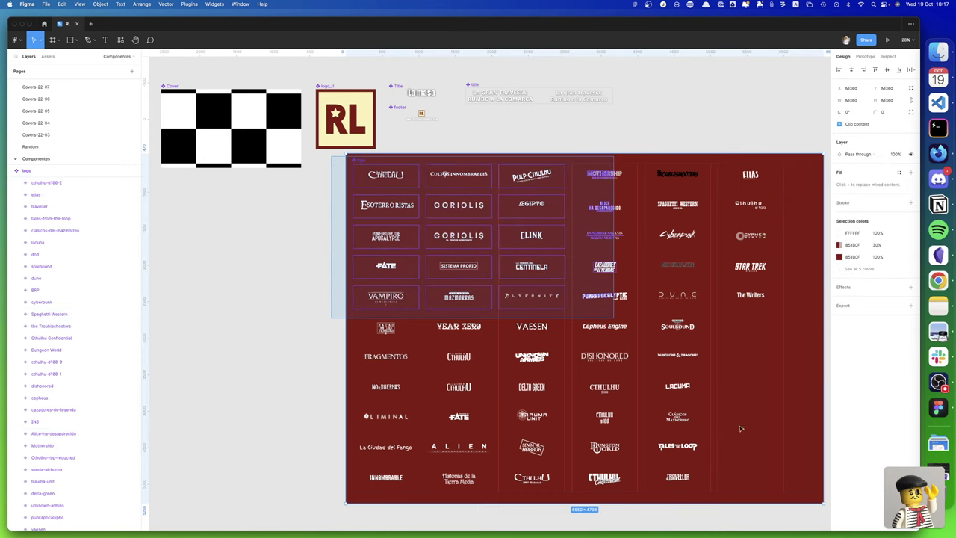
left_click_drag(668, 349, 799, 497)
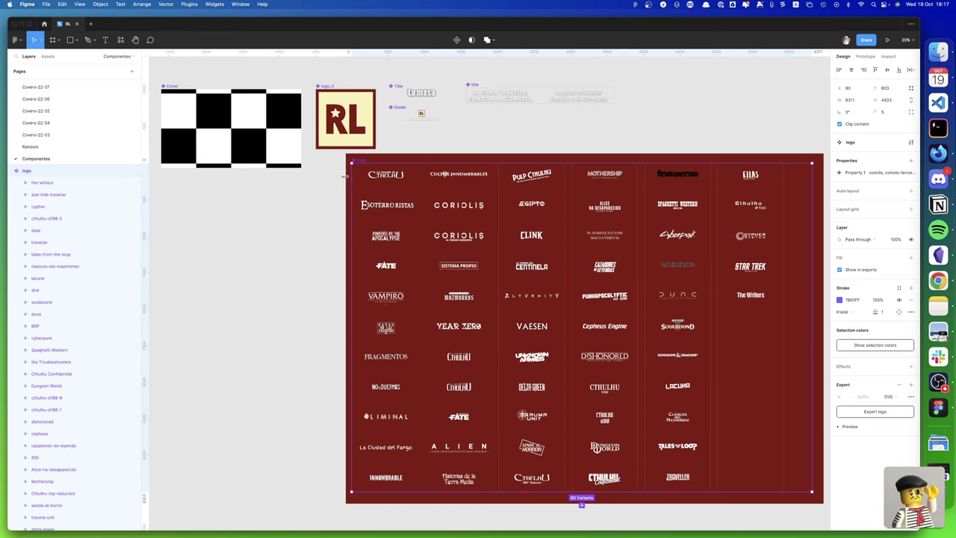
left_click_drag(340, 173, 465, 299)
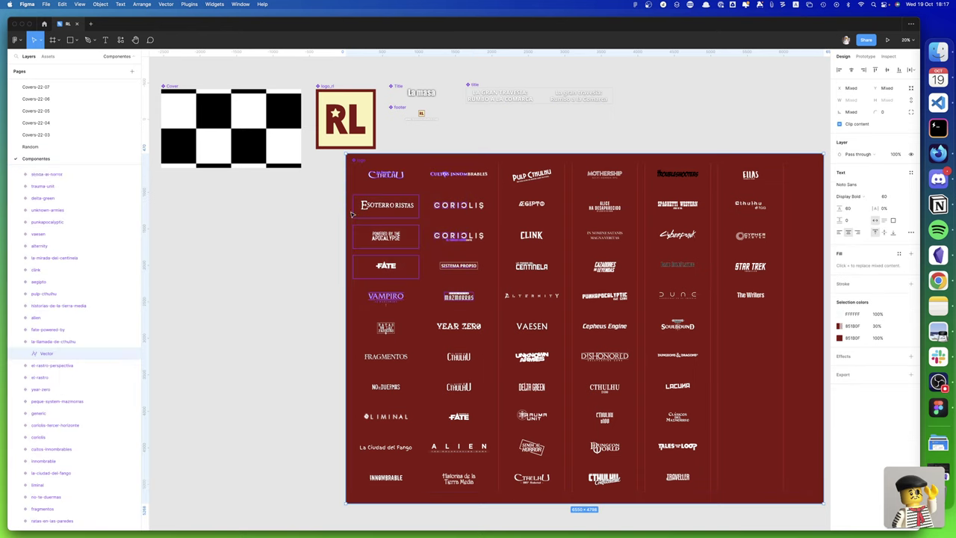
left_click(320, 173)
mouse_move(338, 157)
left_mouse_down()
mouse_move(554, 359)
mouse_move(799, 499)
left_mouse_up()
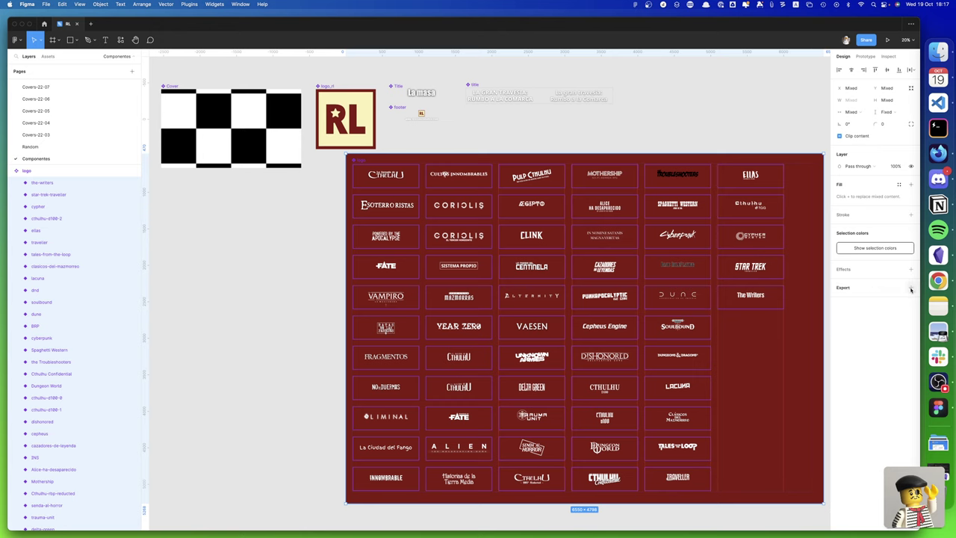
left_click(910, 290)
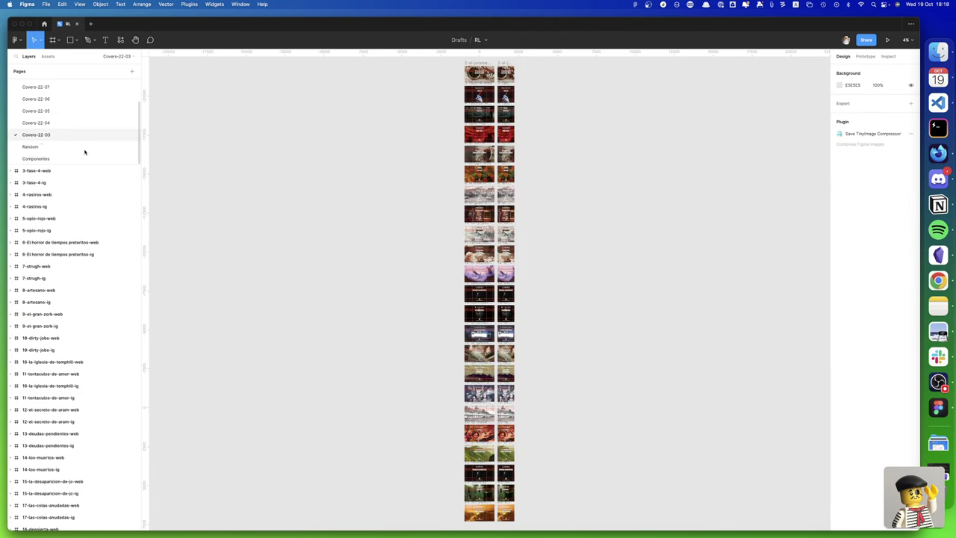
Scroll to the top of the pages list and open Covers-22-10
scroll(87, 132, "up", 1)
scroll(73, 117, "up", 1)
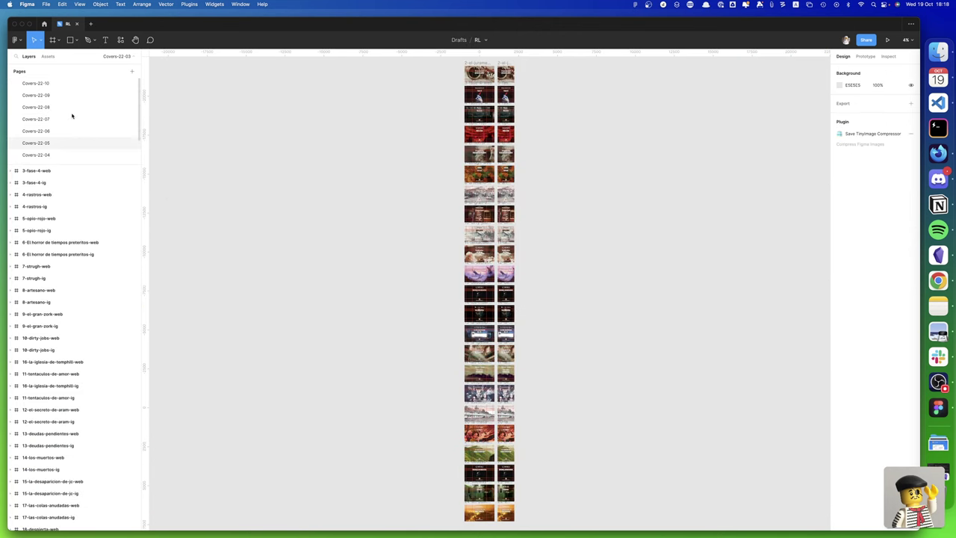
scroll(62, 109, "up", 1)
scroll(37, 86, "up", 1)
left_click(36, 86)
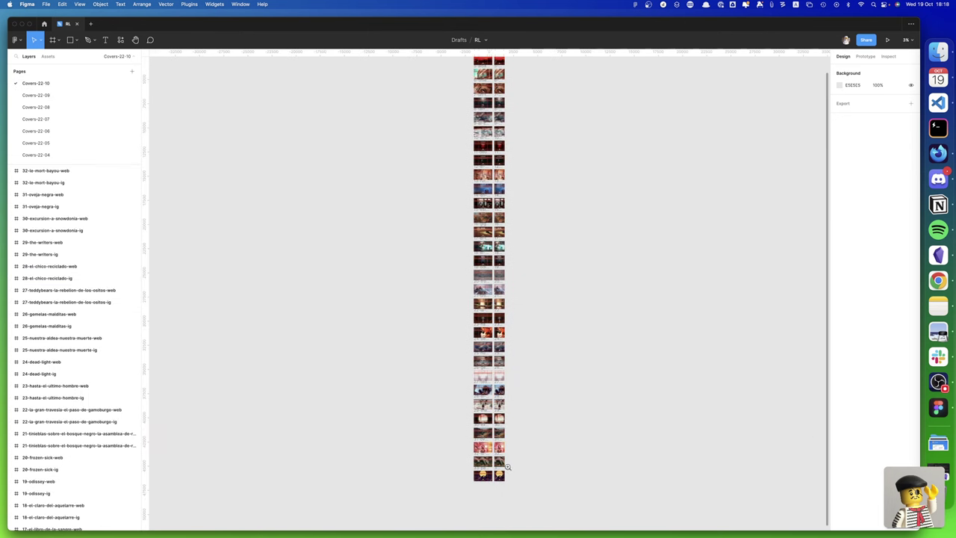
left_click_drag(471, 483, 507, 465)
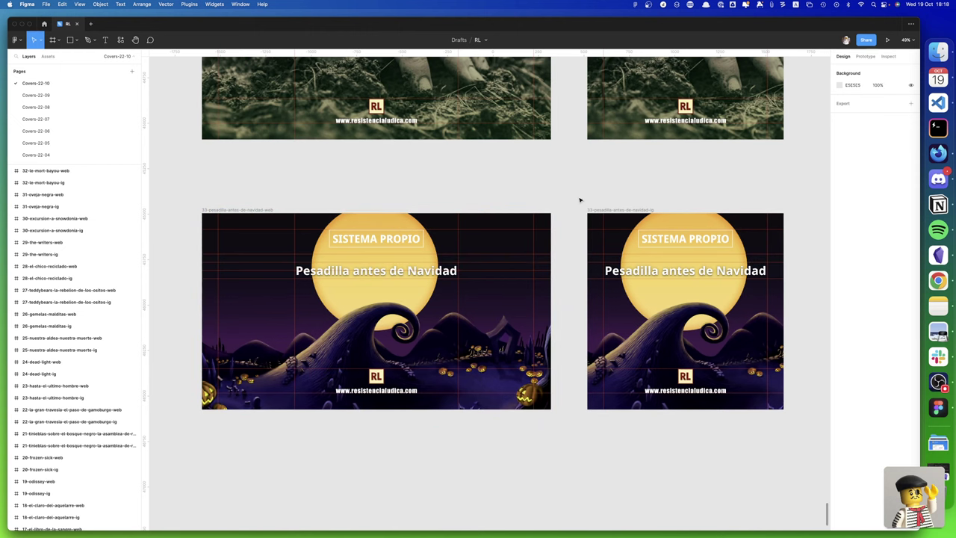
mouse_move(576, 200)
left_mouse_down()
mouse_move(790, 461)
mouse_move(821, 451)
left_mouse_up()
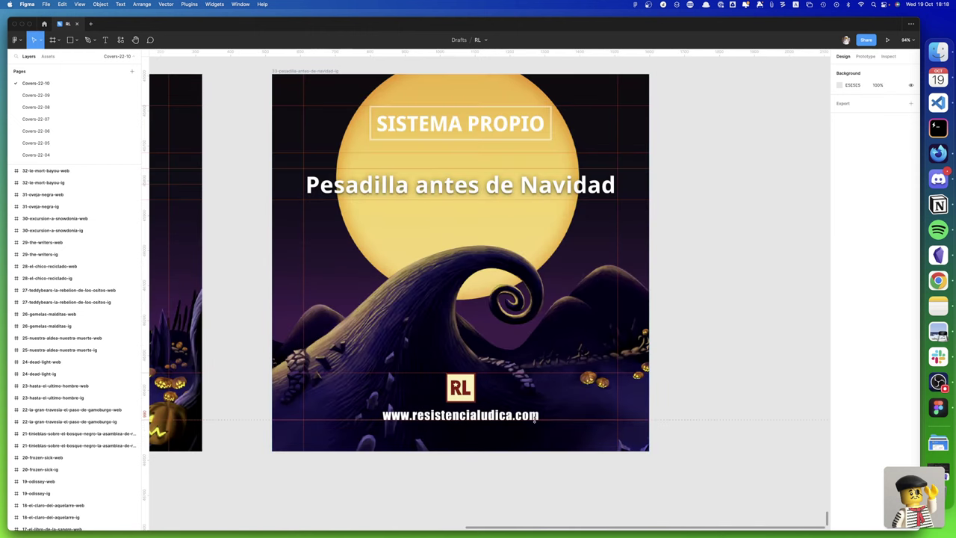
scroll(455, 277, "up", 2)
left_click(454, 145)
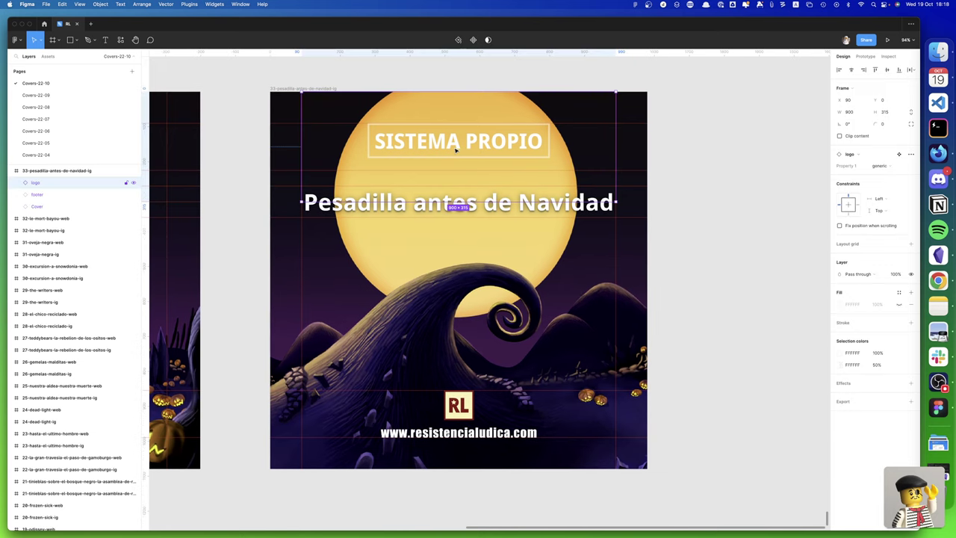
left_click(454, 146)
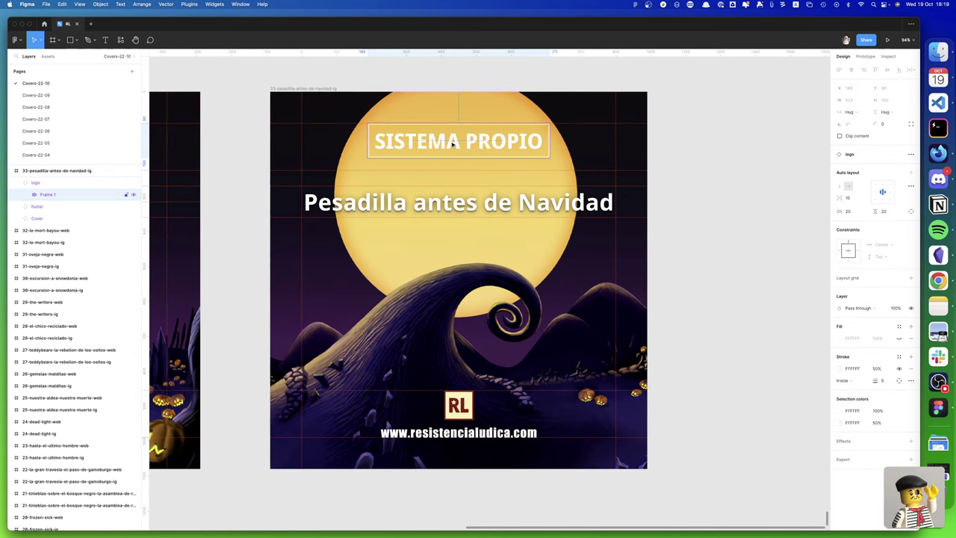
double_click(454, 144)
double_click(453, 144)
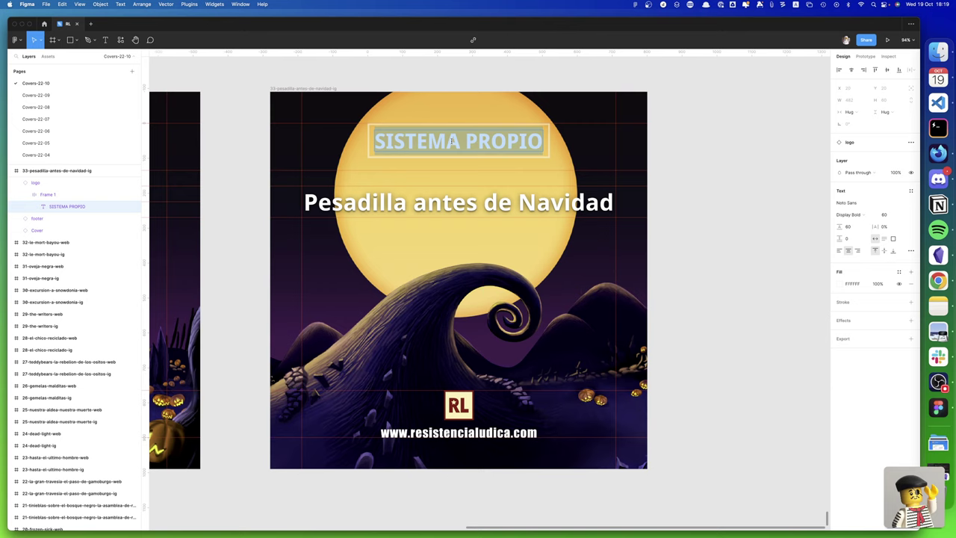
type("Pa")
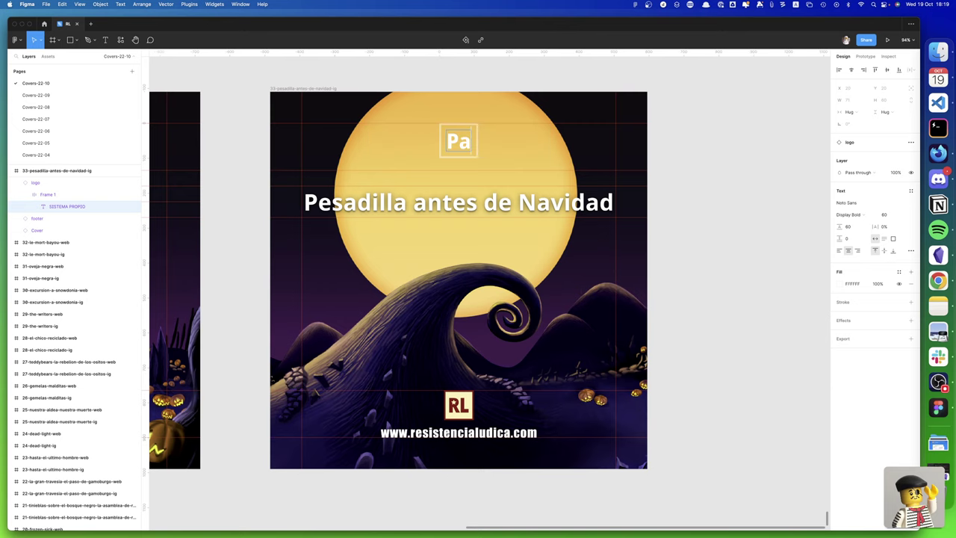
type("quito")
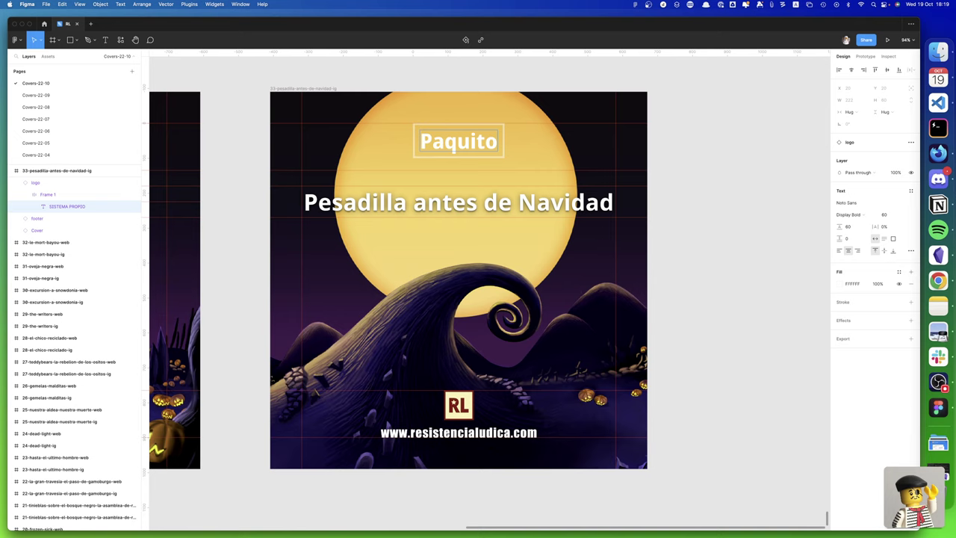
key("BackSpace")
key("BackSpace")
key("BackSpace")
key("super+z")
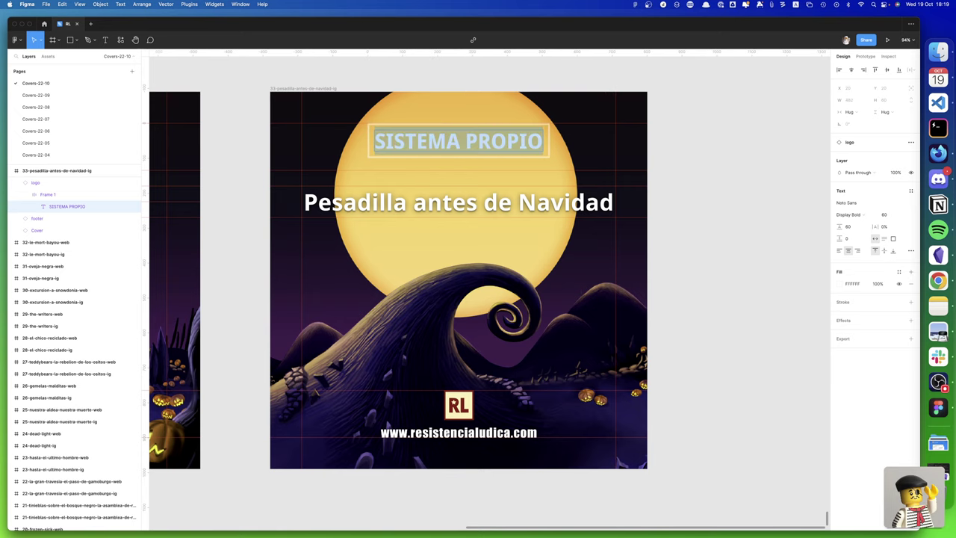
key("Escape")
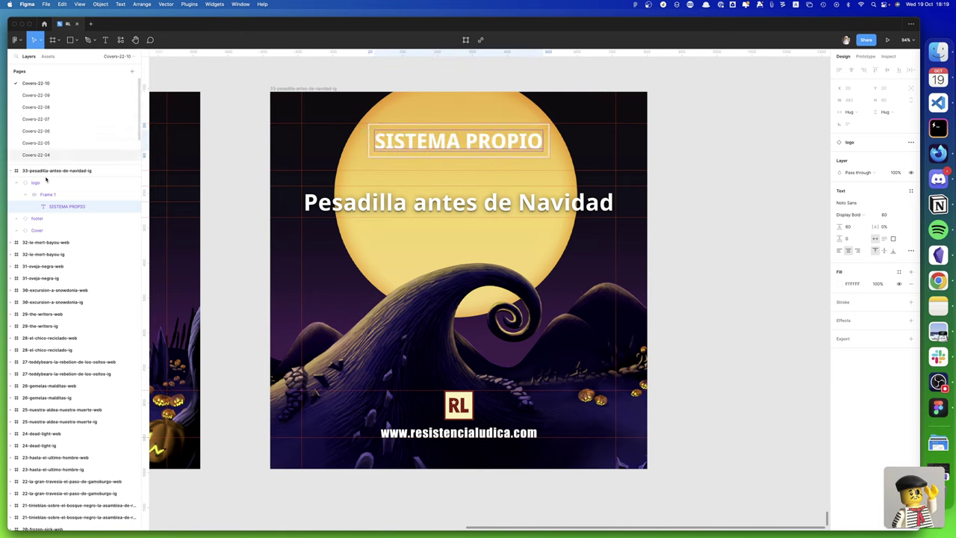
scroll(35, 147, "down", 3)
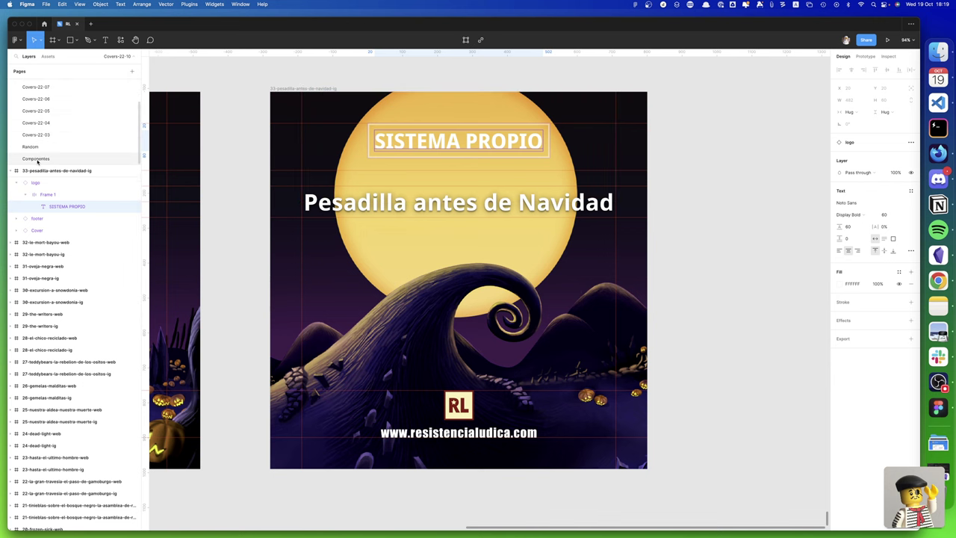
Export the 81 selected logo layers on Components as PNGs to the Desktop
left_click(37, 159)
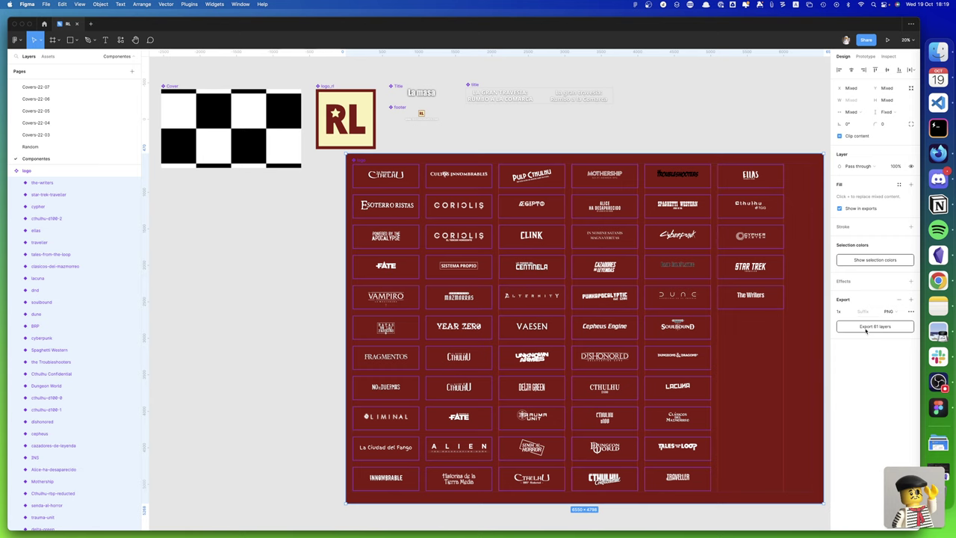
left_click(867, 327)
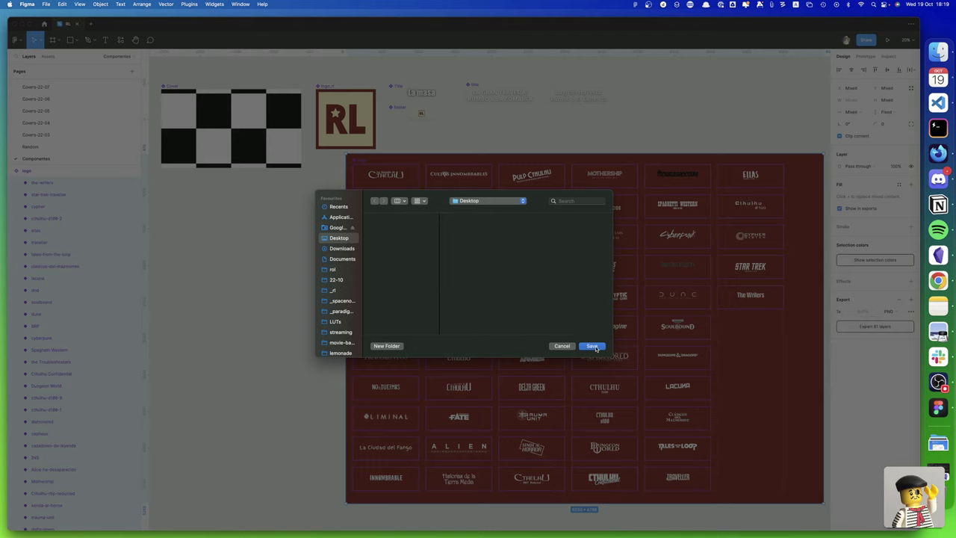
left_click(592, 345)
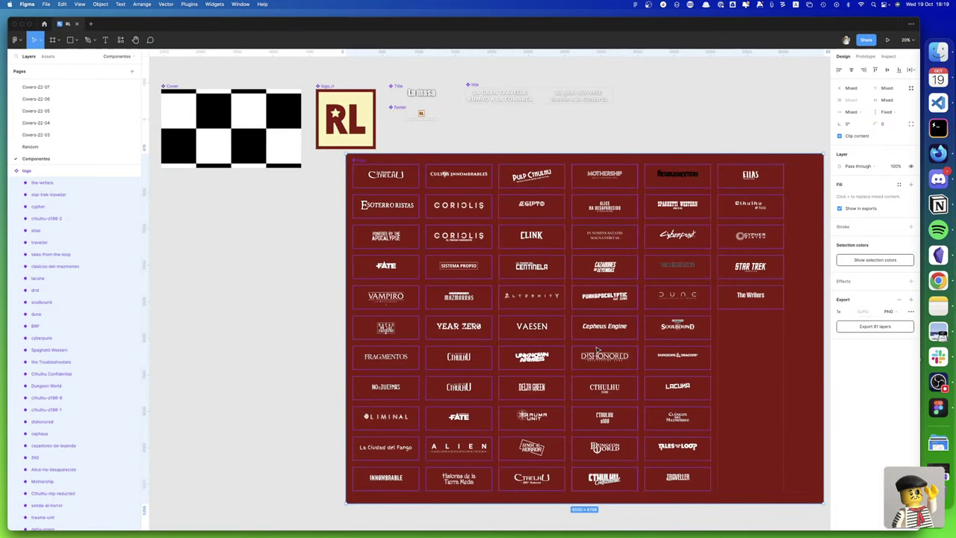
Hide Figma and drag Rectangle 10.png from the desktop to the Trash
key("super+h")
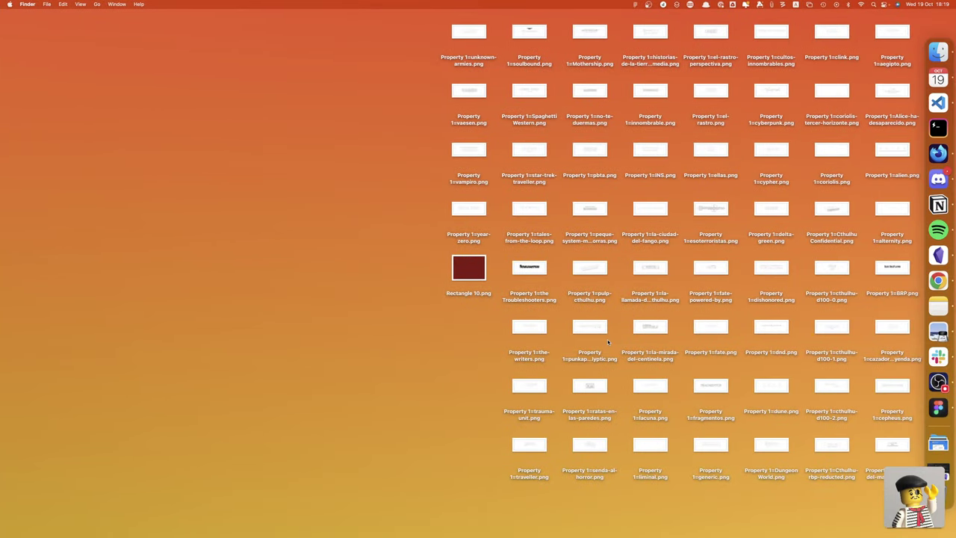
left_click_drag(472, 274, 347, 280)
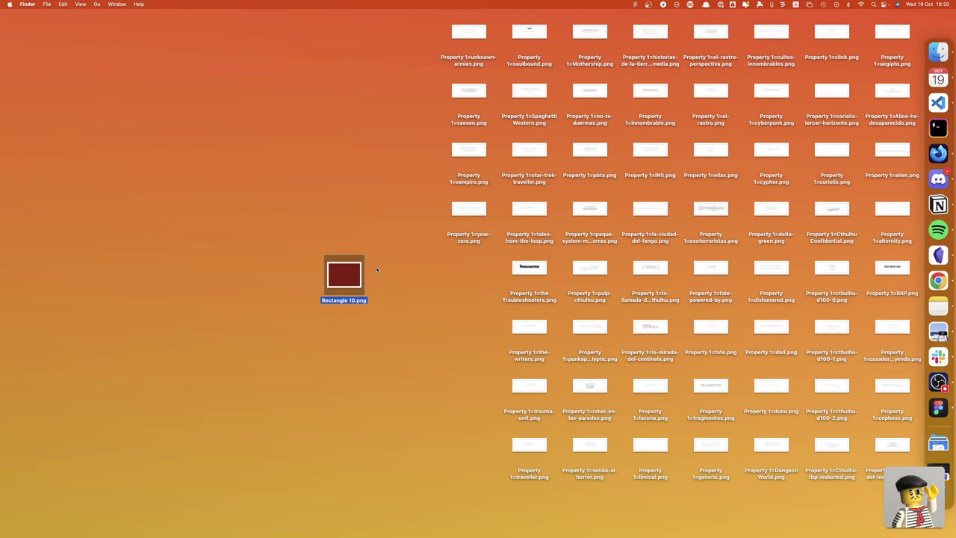
left_click_drag(357, 273, 947, 522)
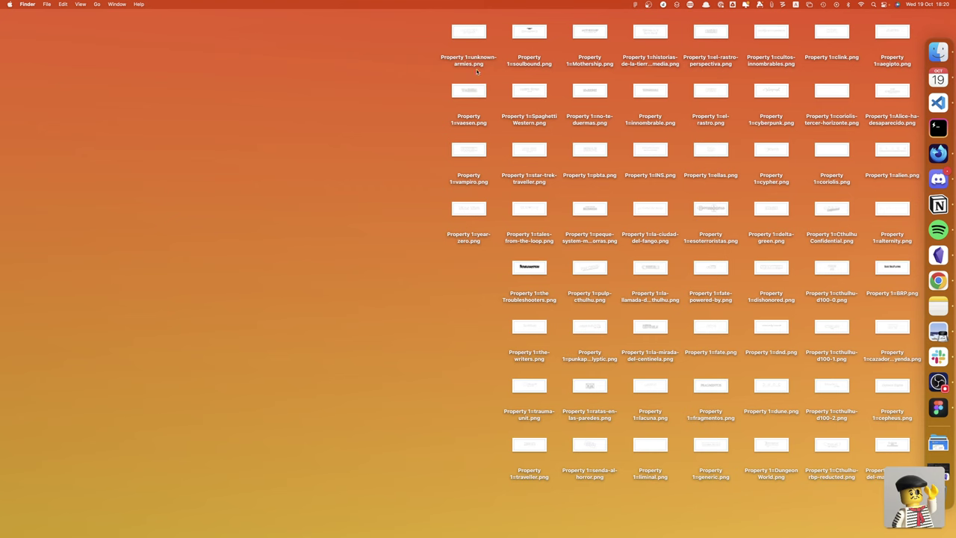
Marquee-select all remaining exported logo PNGs and drag them to the Trash
left_click(465, 59)
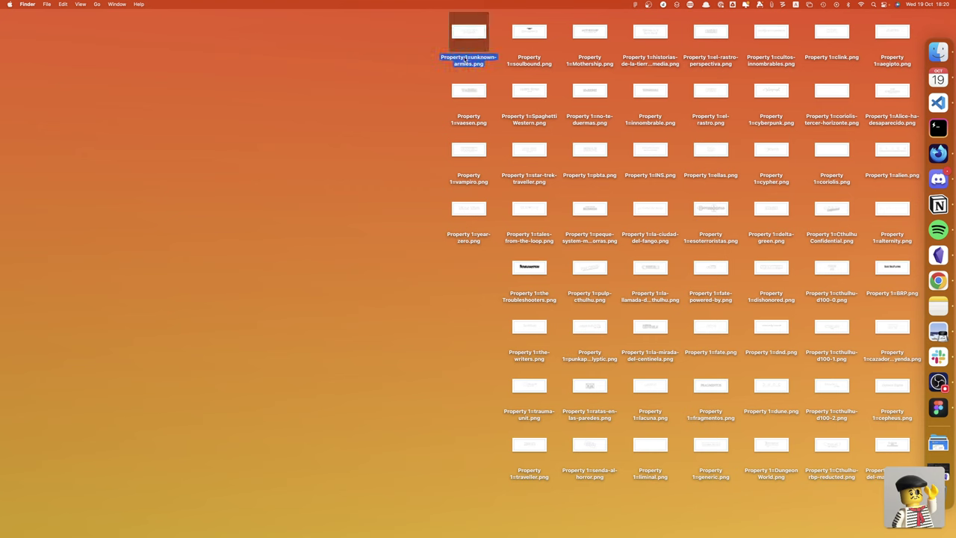
left_click_drag(413, 40, 899, 466)
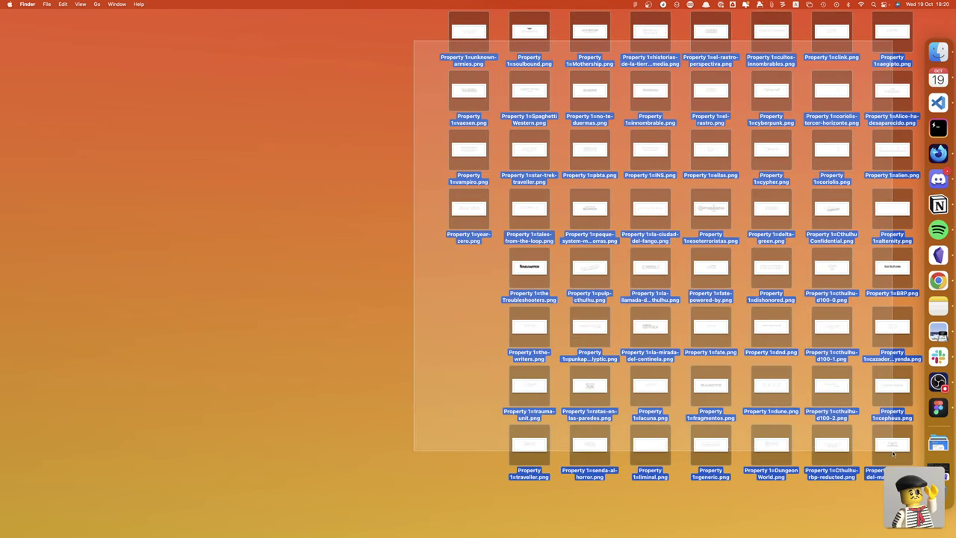
key("alt+space")
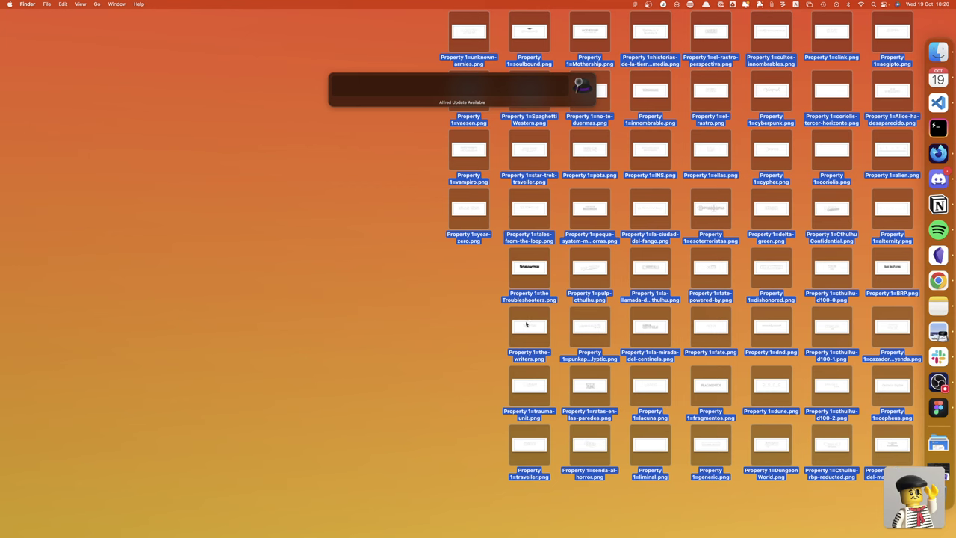
mouse_move(469, 31)
left_mouse_down()
mouse_move(879, 518)
mouse_move(942, 515)
left_mouse_up()
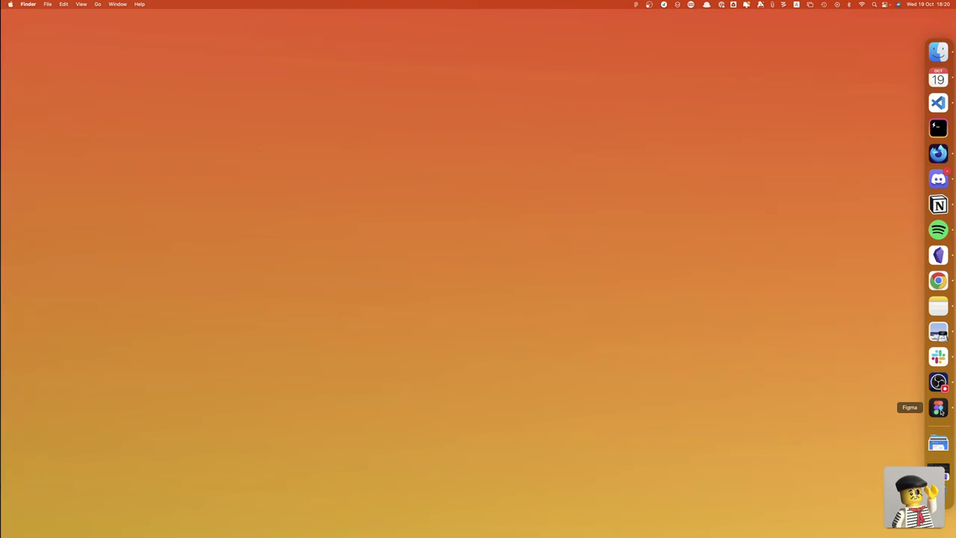
Switch the Figma export format from PNG to SVG and save all 81 logo layers to the Desktop
left_click(938, 407)
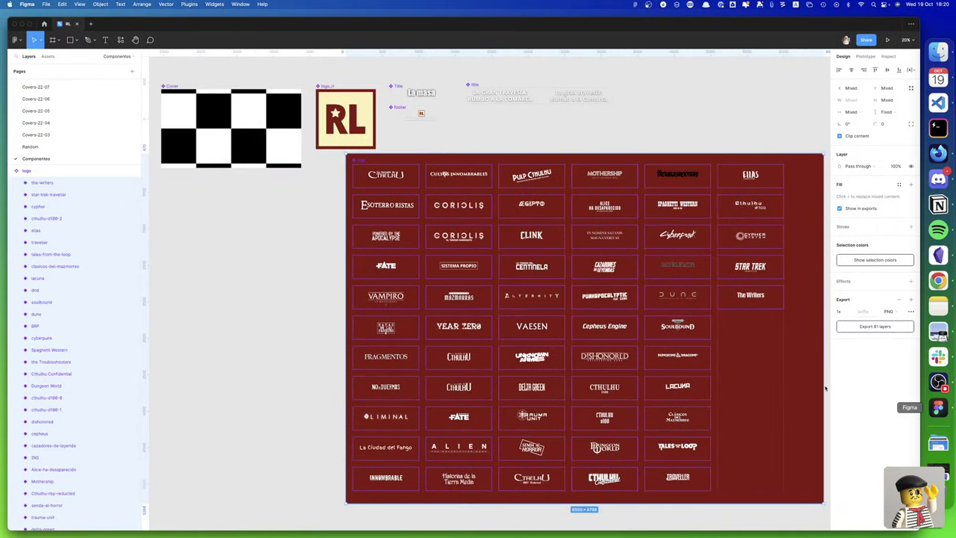
left_click(901, 312)
left_click(893, 337)
left_click(869, 327)
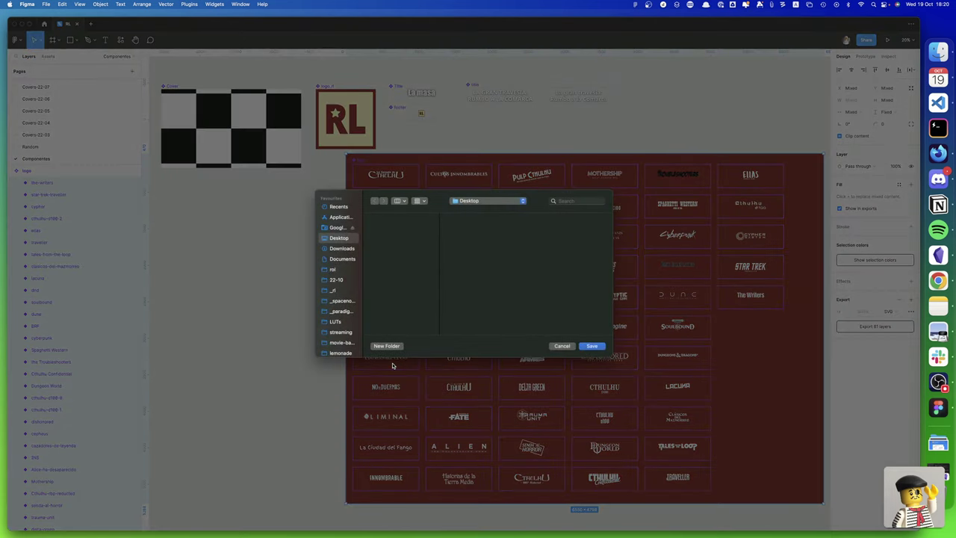
left_click(601, 346)
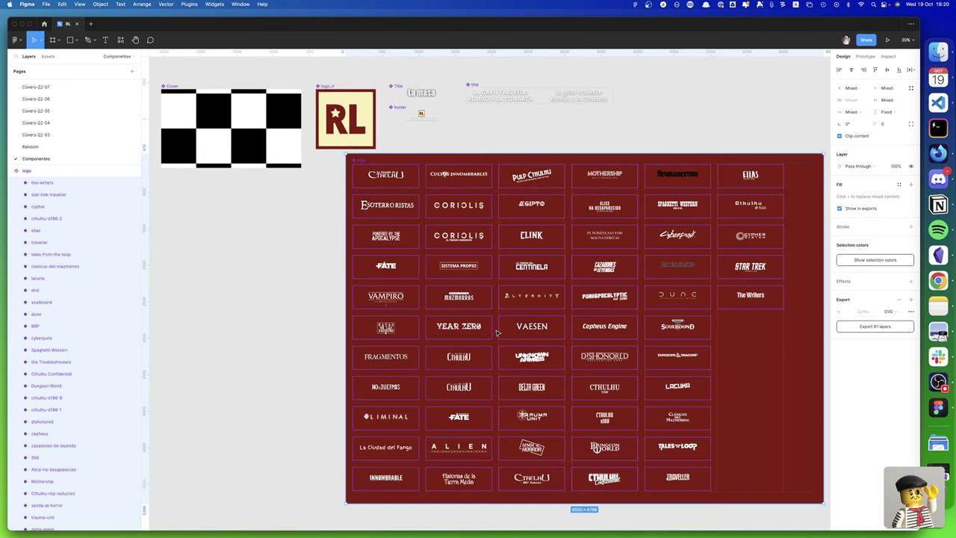
key("super+h")
Trash Rectangle 10.svg from the desktop and bring up Spotlight search
mouse_move(472, 256)
left_mouse_down()
mouse_move(949, 497)
mouse_move(449, 30)
left_mouse_up()
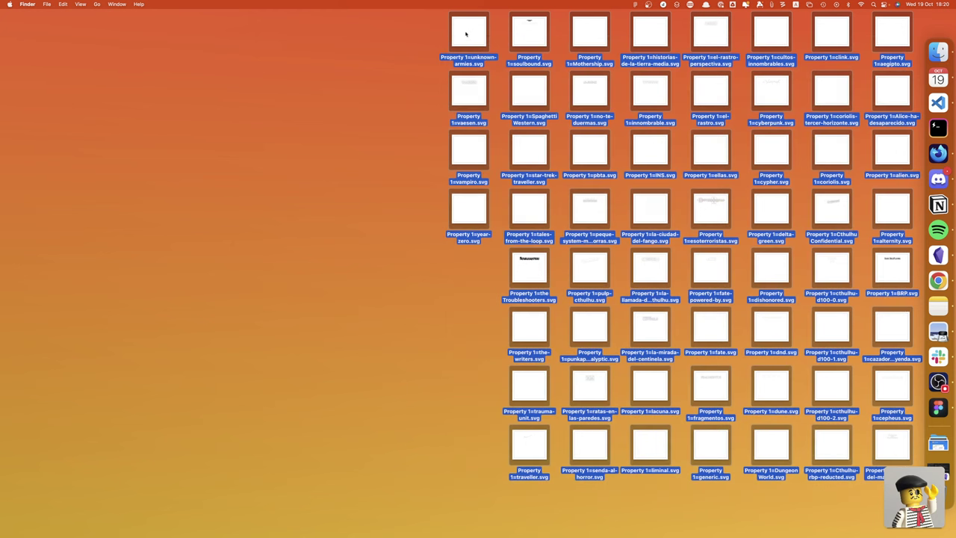
key("super+space")
Launch NameChanger and load the selected logo SVG files into it
type("name")
key("Return")
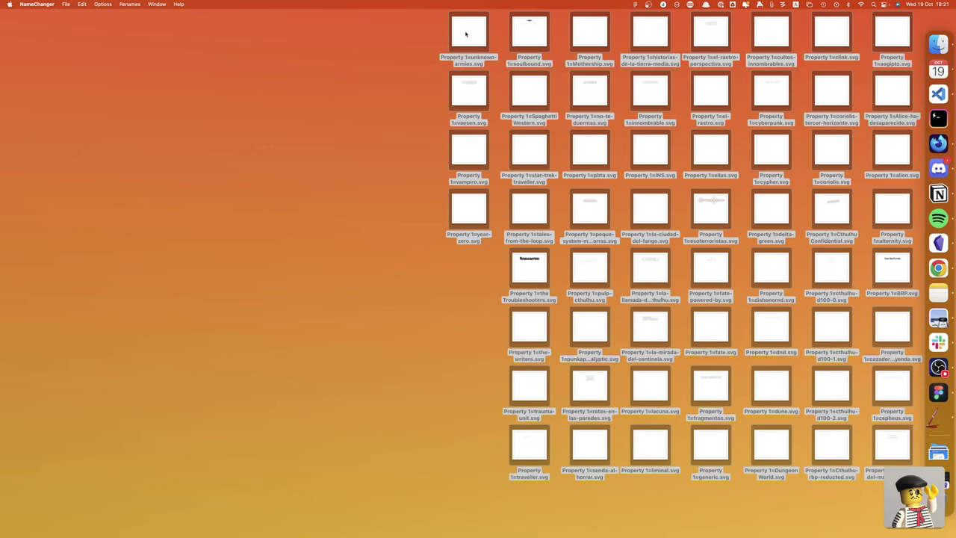
left_click_drag(526, 162, 173, 148)
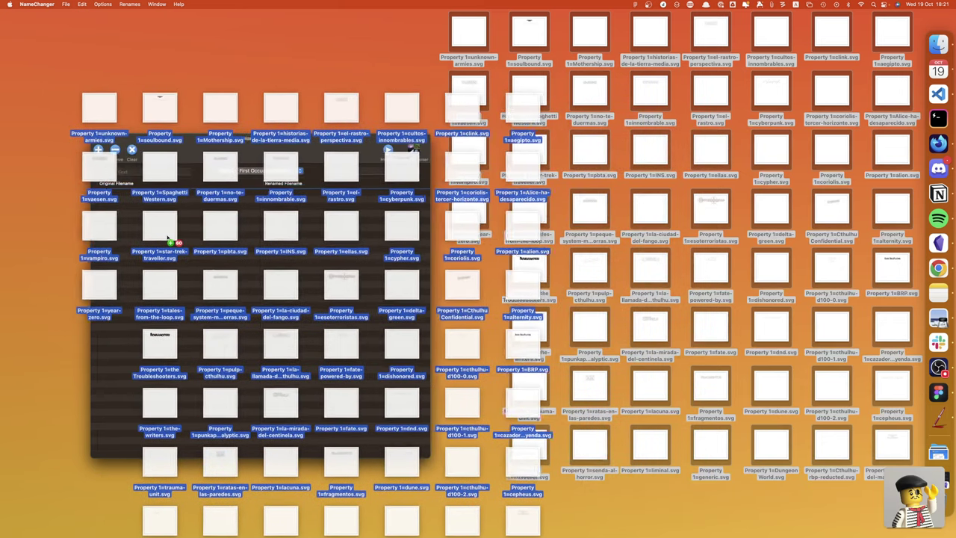
left_click_drag(537, 162, 161, 189)
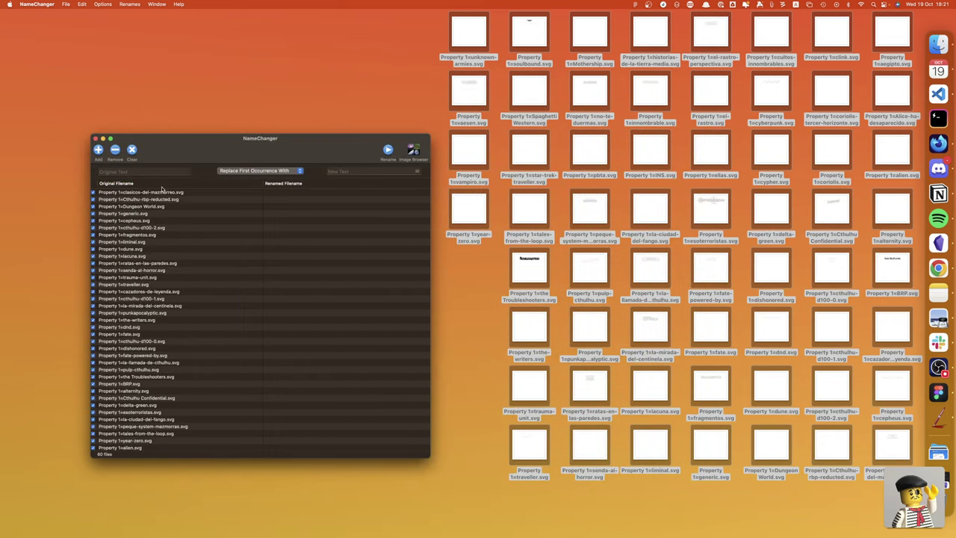
Enter 'Property 1=' as the text to replace with nothing
left_click(136, 171)
type("prope")
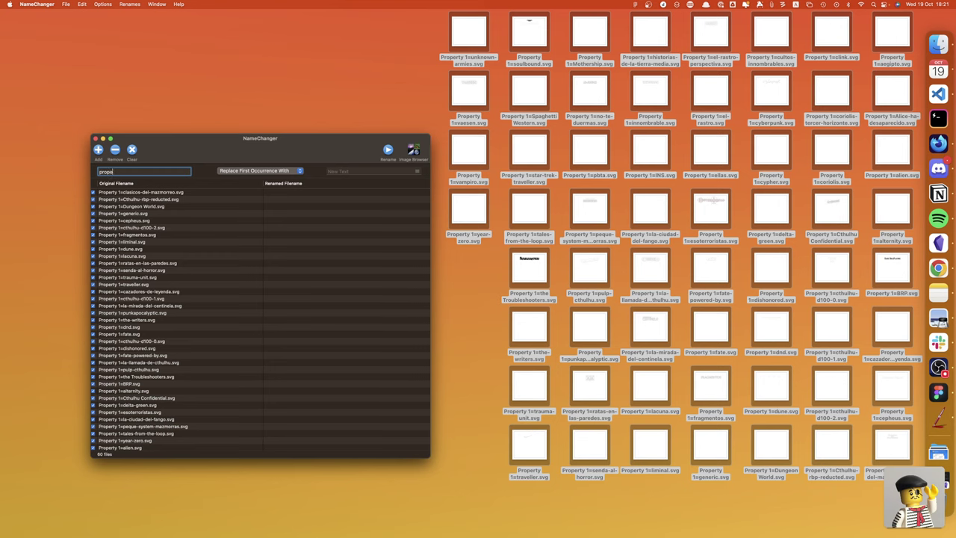
type("rty")
type(" 1")
key("super+Left")
key("Delete")
type("P")
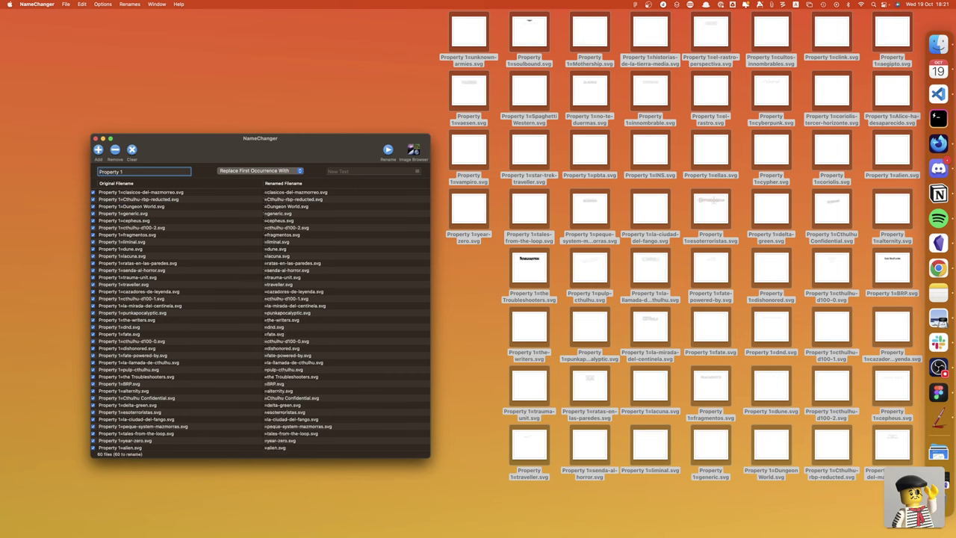
type("-")
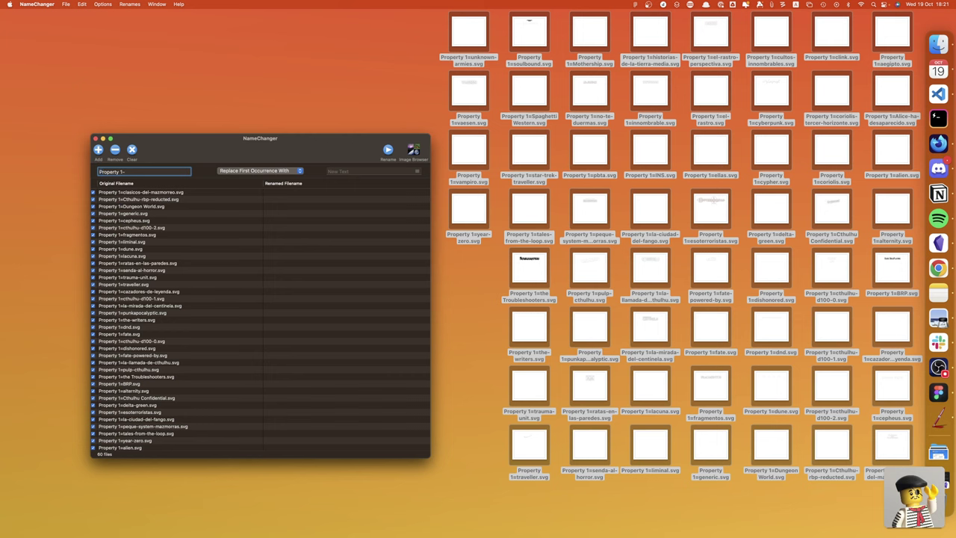
key("BackSpace")
type("=")
key("BackSpace")
type("=")
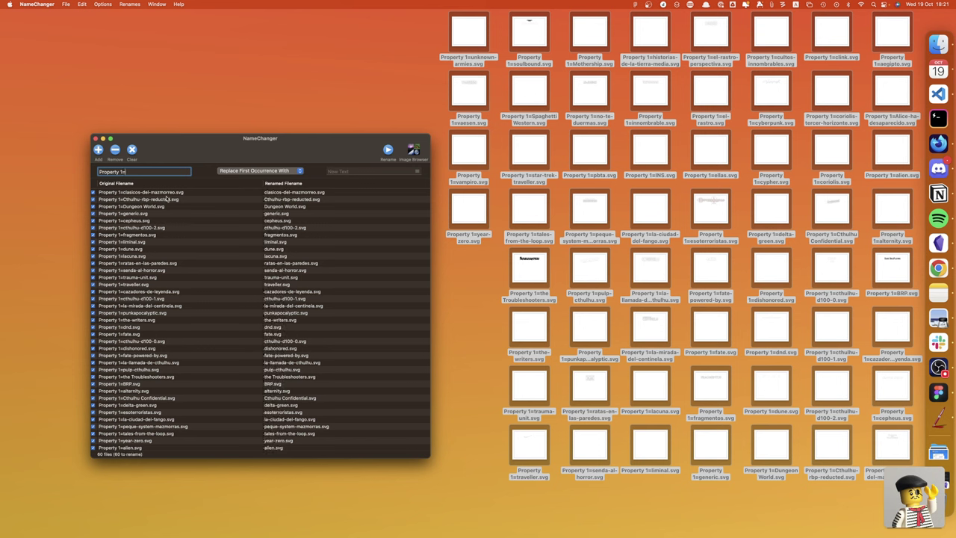
Rename all 60 files to strip the prefix, then quit NameChanger
scroll(291, 309, "down", 5)
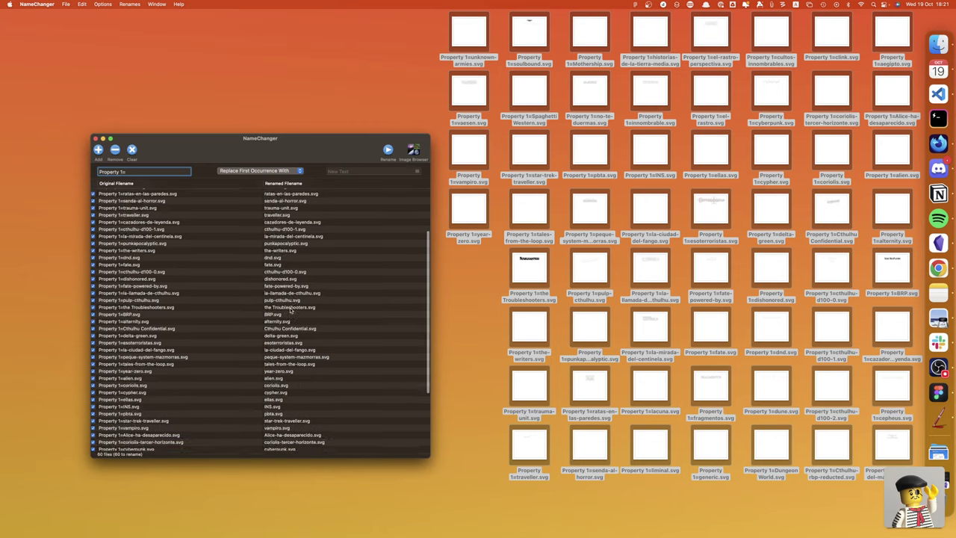
scroll(291, 310, "up", 5)
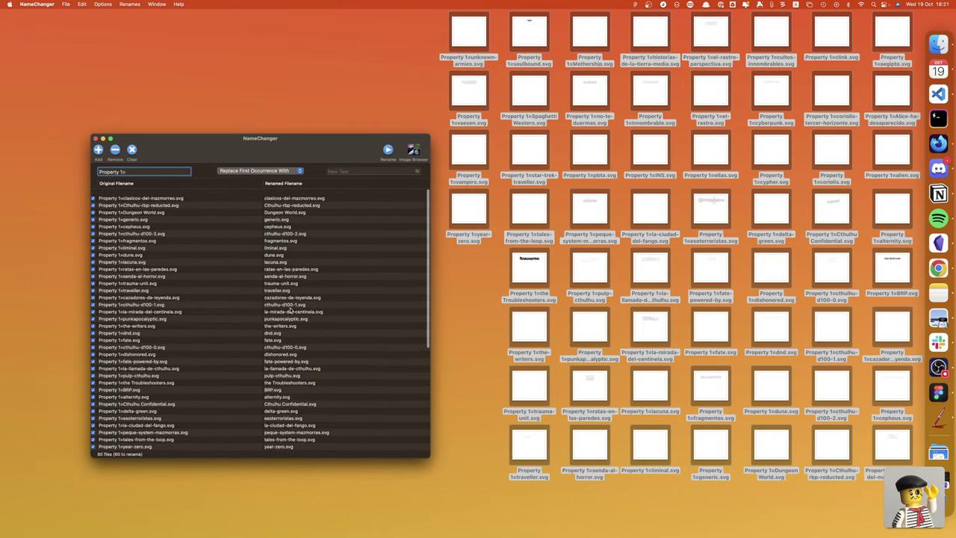
left_click(385, 150)
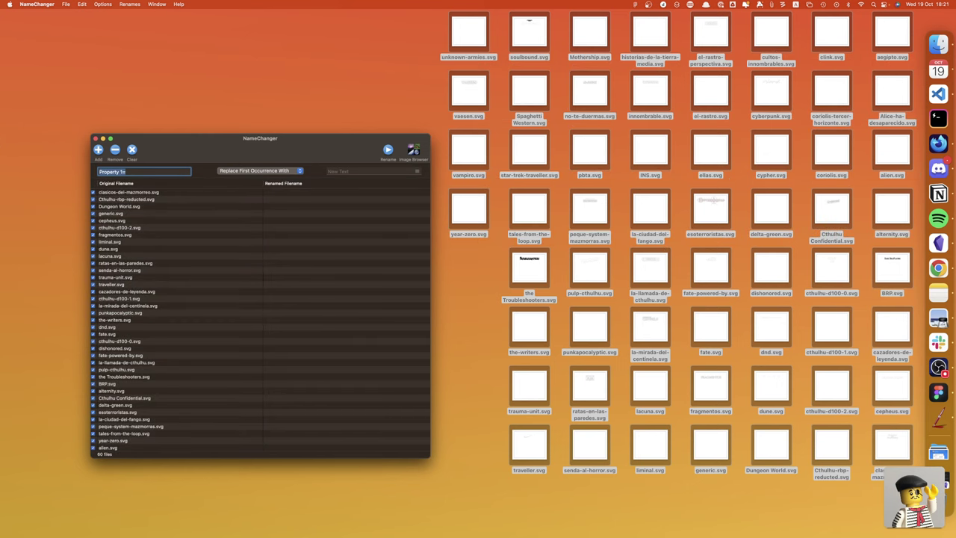
left_click(94, 138)
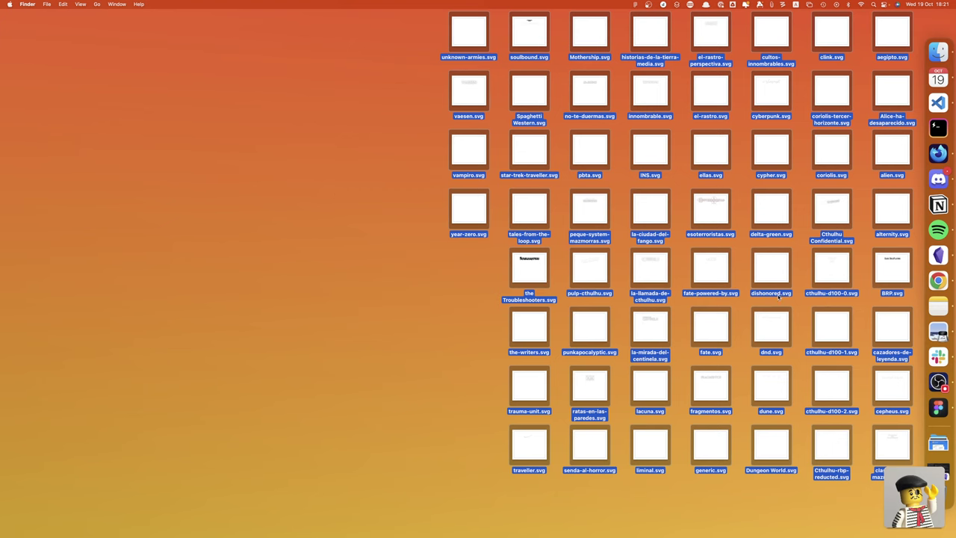
In the browser, return to the Penpot dashboard and open the Portadas file
left_click(939, 282)
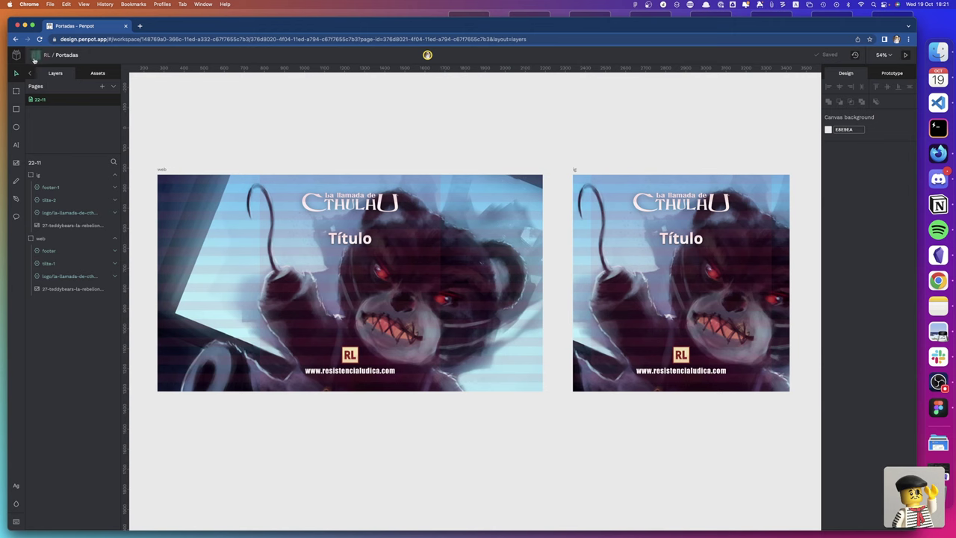
left_click(34, 57)
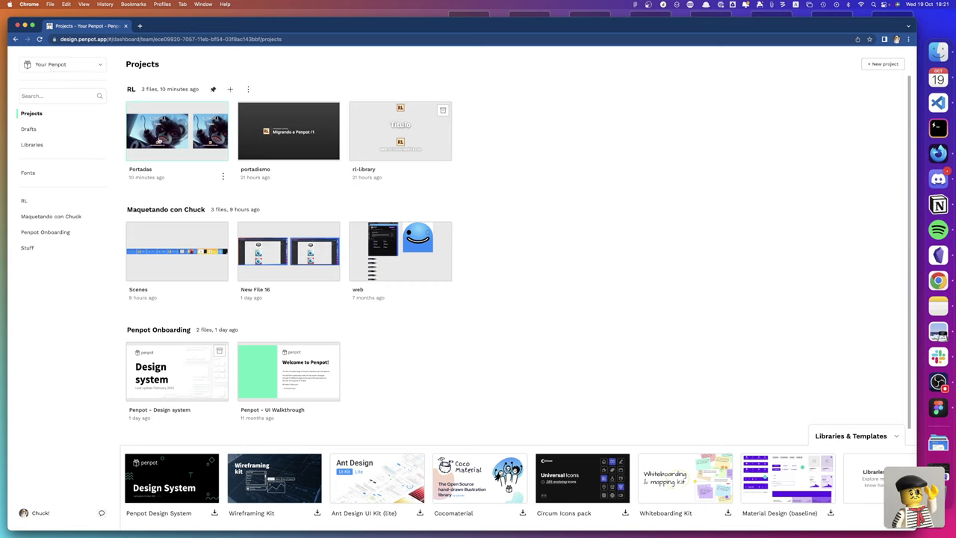
mouse_move(177, 132)
double_click(190, 143)
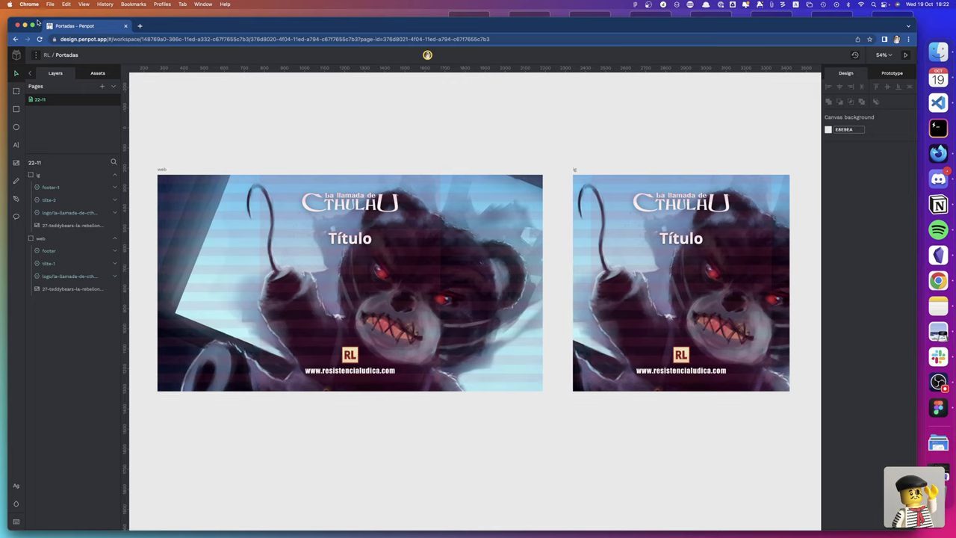
Open rl-library's logos page in a new penpot.app tab, then switch spaces back to the desktop
left_click(142, 26)
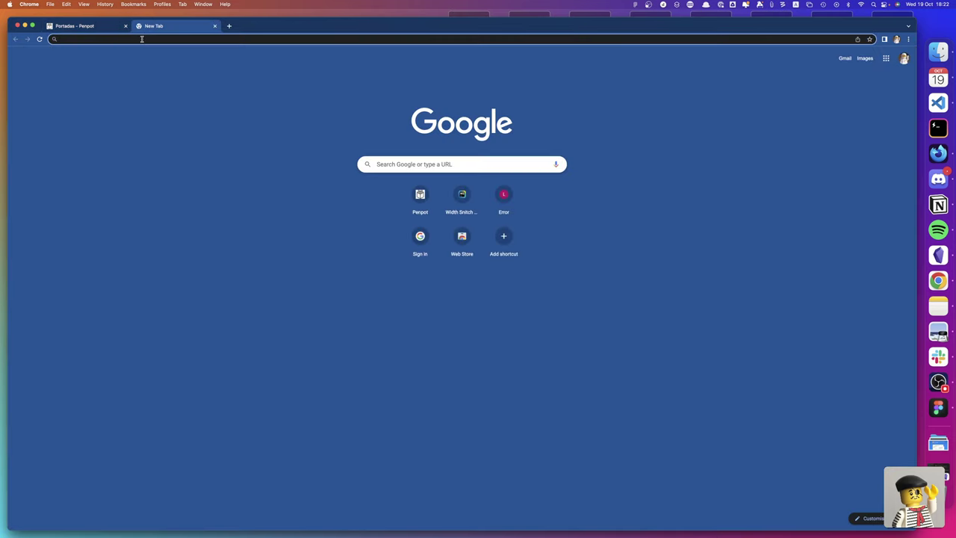
type("app")
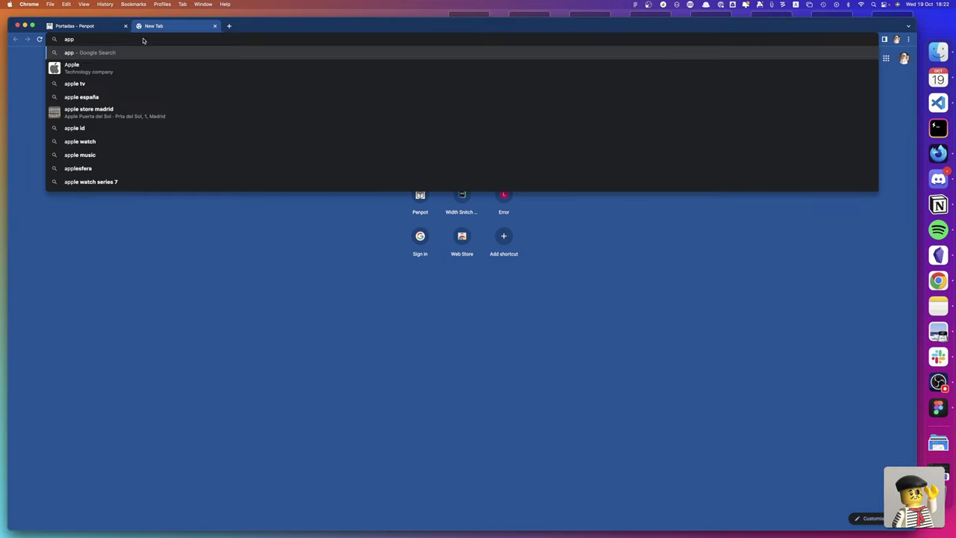
key("BackSpace")
key("BackSpace")
key("BackSpace")
type("penpo")
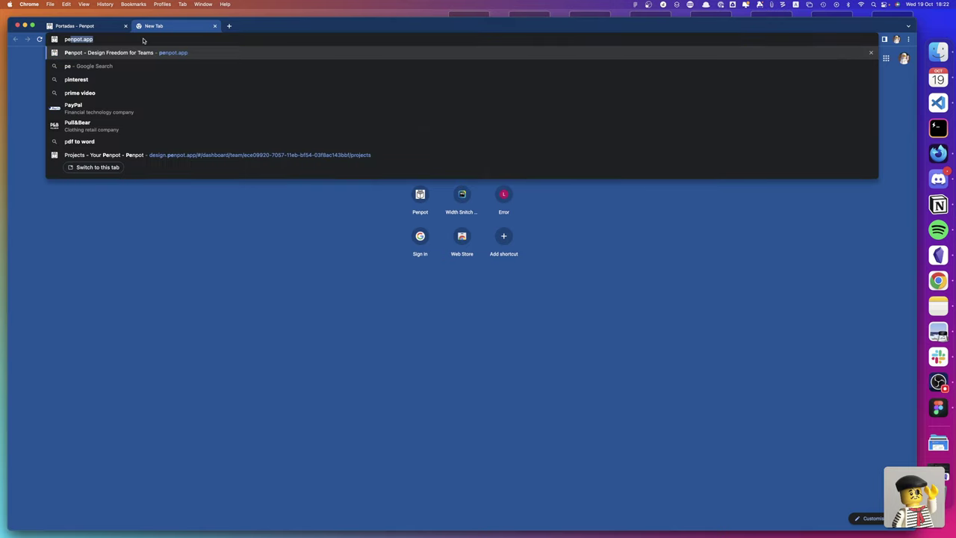
type("t")
key("Return")
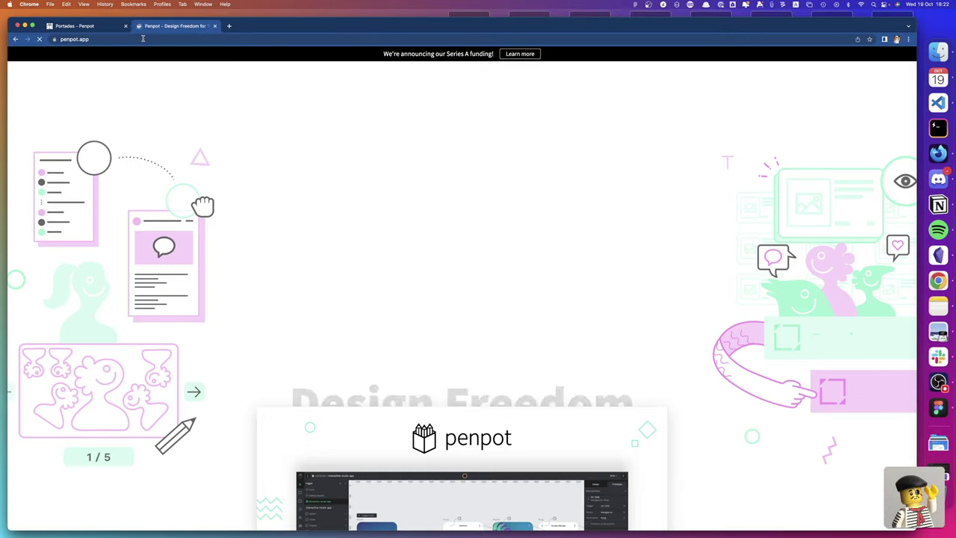
left_click(405, 355)
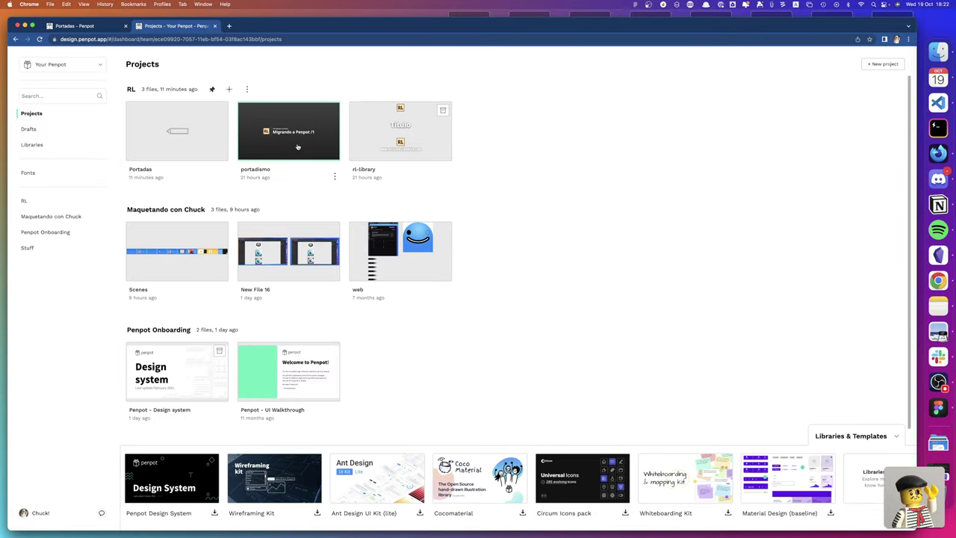
double_click(369, 138)
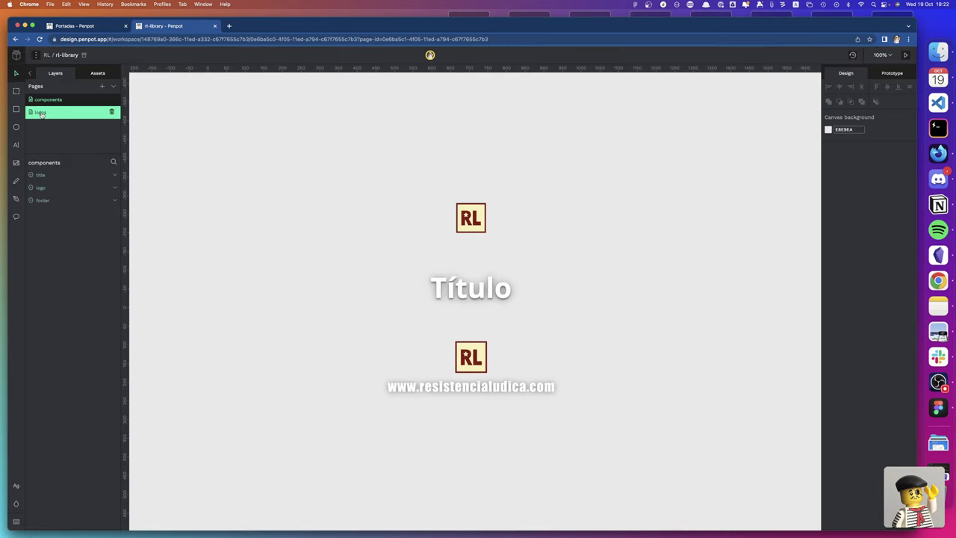
left_click(40, 112)
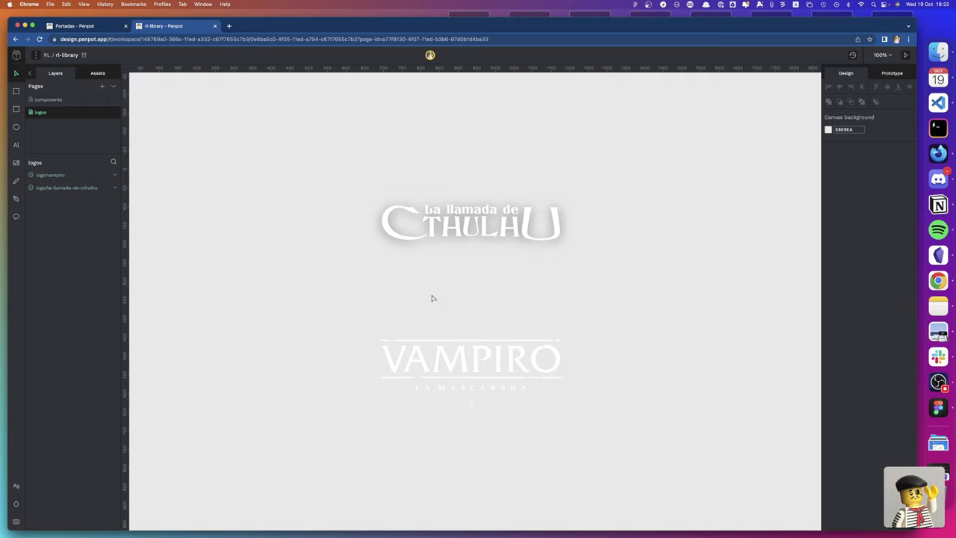
key("ctrl+Right")
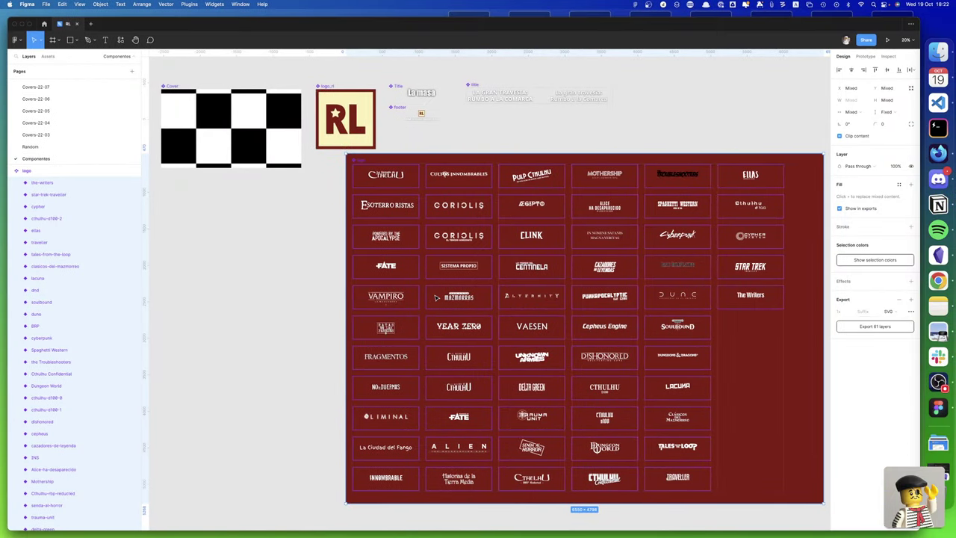
key("ctrl+Right")
Select vampiro.svg among the desktop SVGs and drag it to the Trash
left_click(430, 96)
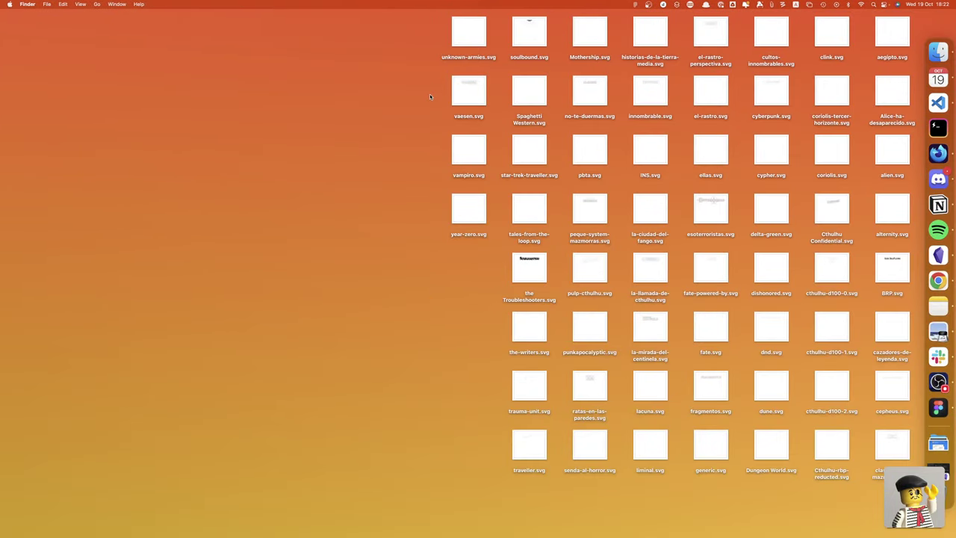
left_click(470, 106)
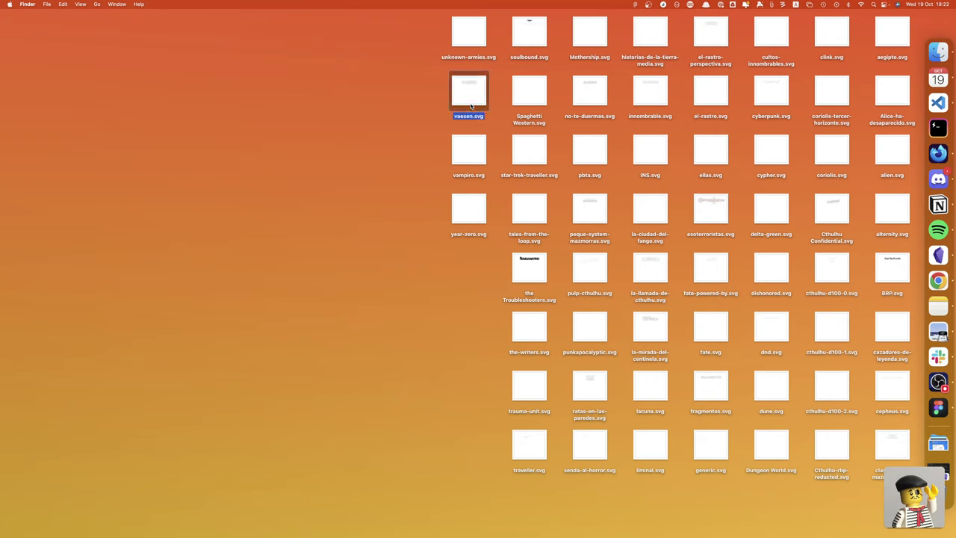
key("Down")
key("Down")
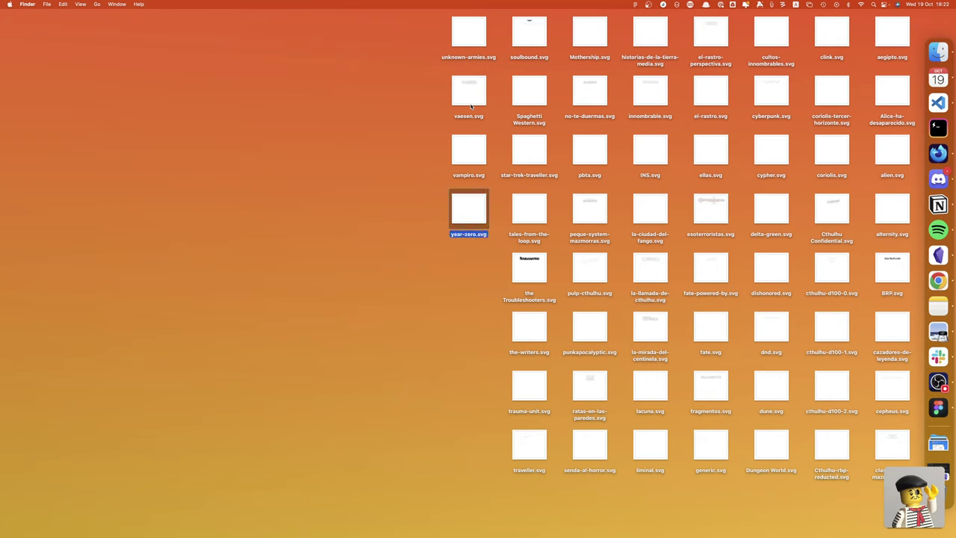
key("Up")
key("Up")
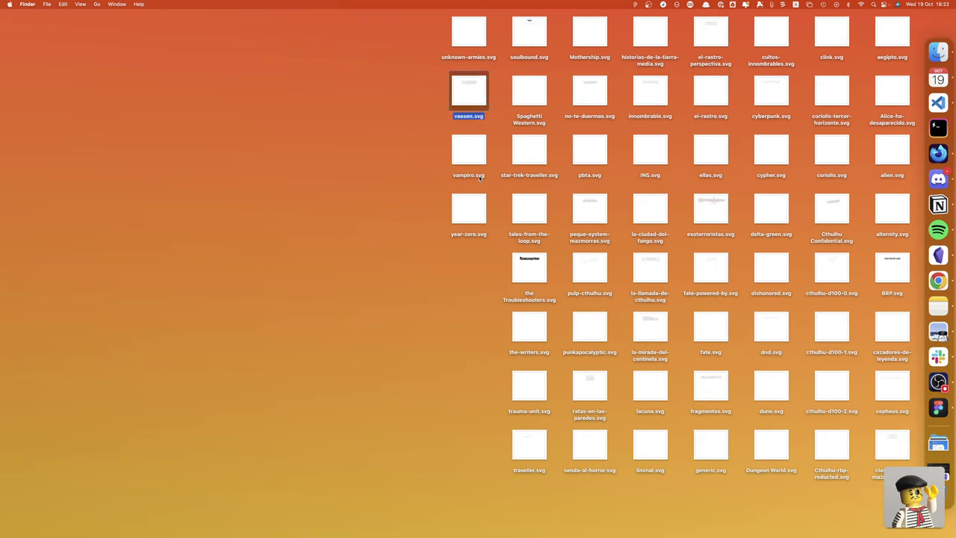
key("Down")
key("Down")
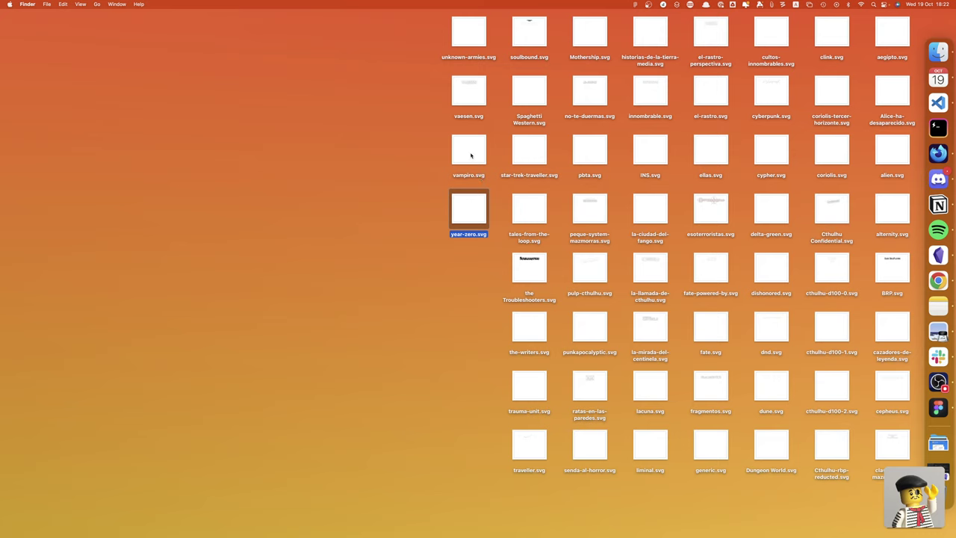
key("Up")
key("Up")
key("Down")
key("Down")
left_click_drag(464, 154, 937, 523)
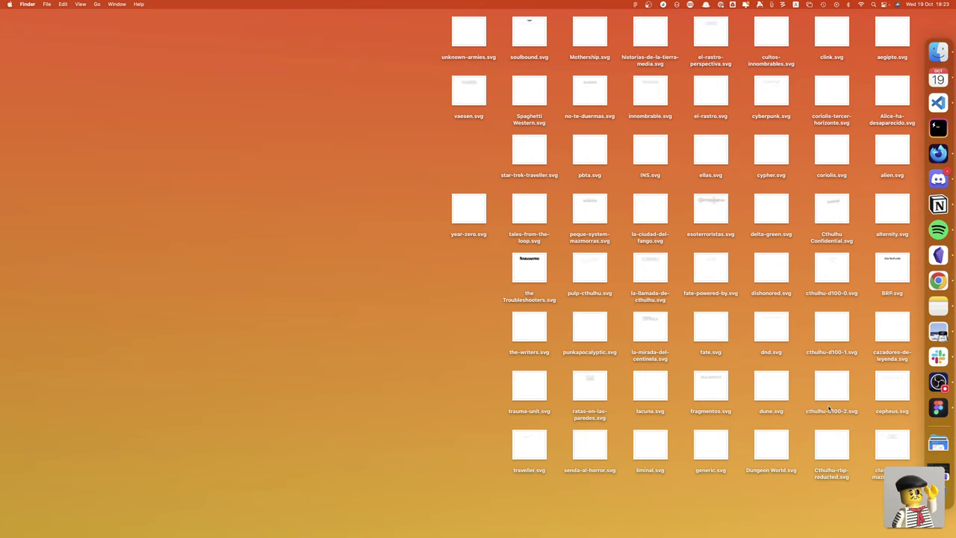
Trash la-llamada-de-cthulhu.svg and drag the remaining 58 SVGs into Penpot's logos page
left_click_drag(650, 271, 939, 476)
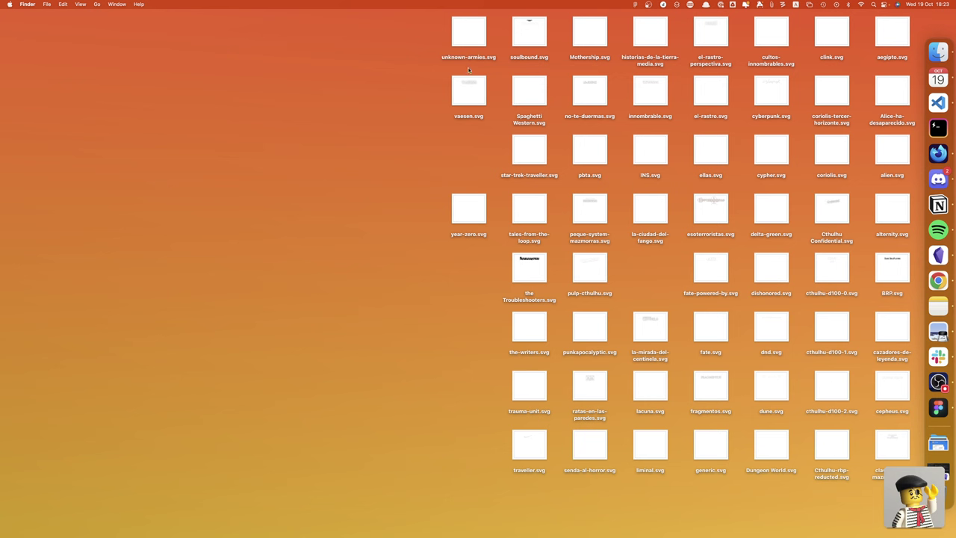
left_click_drag(416, 28, 893, 448)
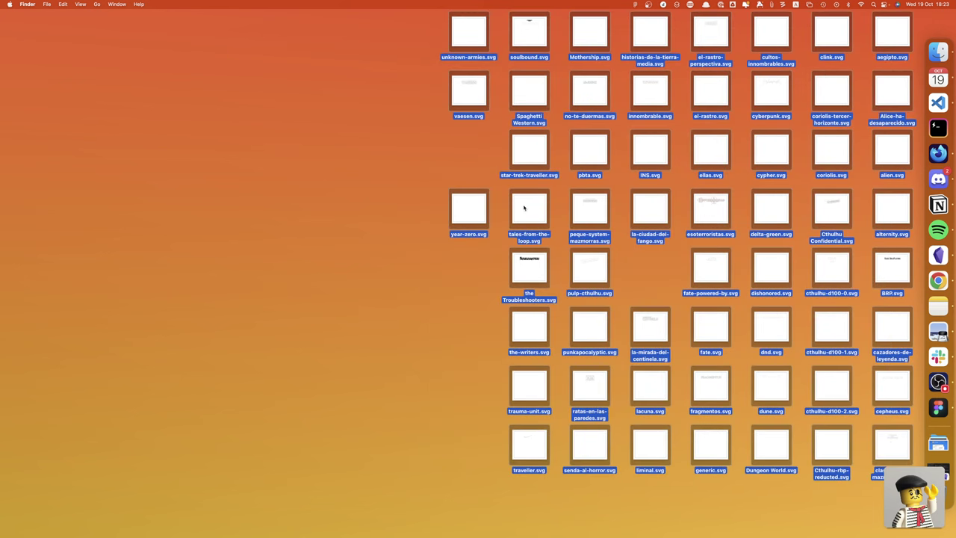
mouse_move(523, 207)
left_mouse_down()
mouse_move(714, 287)
mouse_move(676, 276)
left_mouse_up()
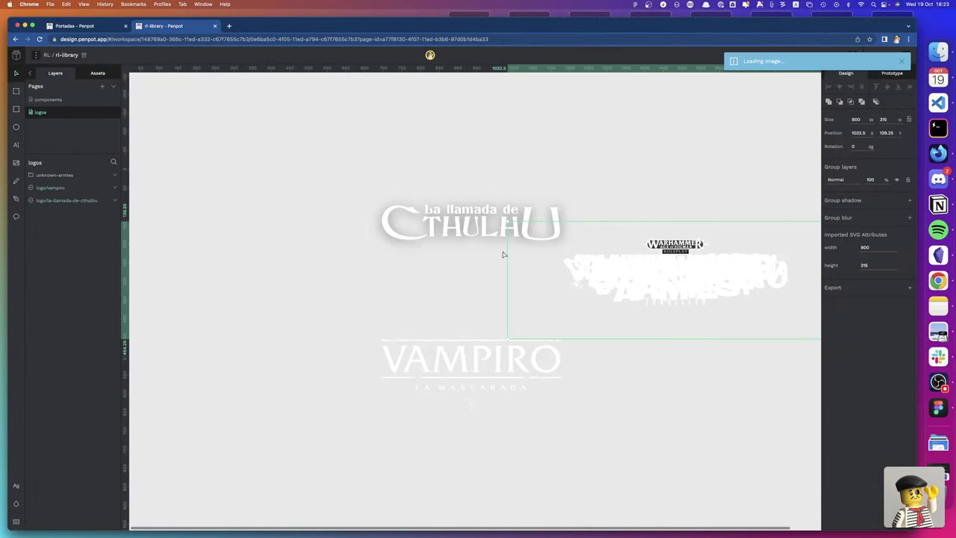
Move the Cazadores de Leyendas logo out of the imported pile to below Vampiro
scroll(462, 250, "right", 5)
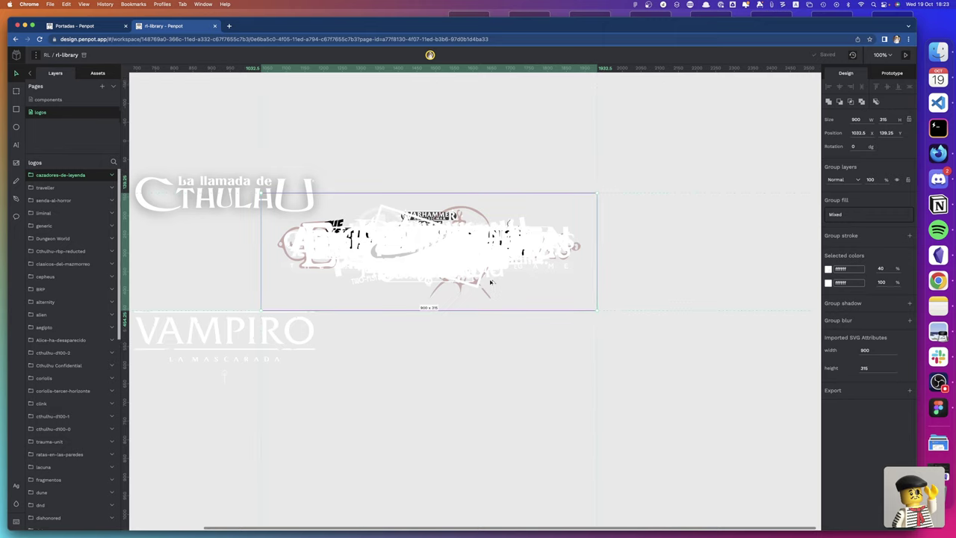
scroll(490, 282, "down", 2)
scroll(489, 282, "down", 3, "ctrl")
scroll(490, 282, "down", 3, "ctrl")
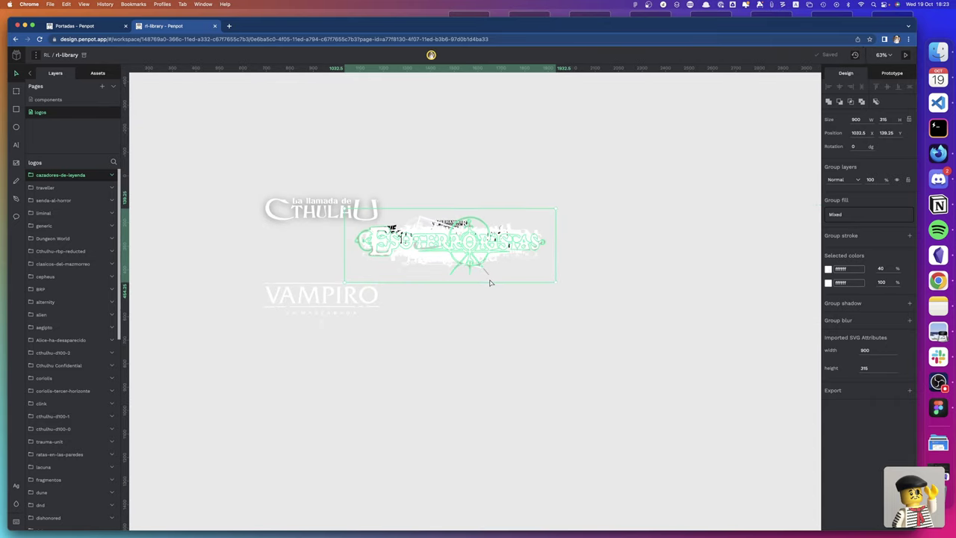
scroll(490, 282, "down", 2, "ctrl")
left_click(488, 211)
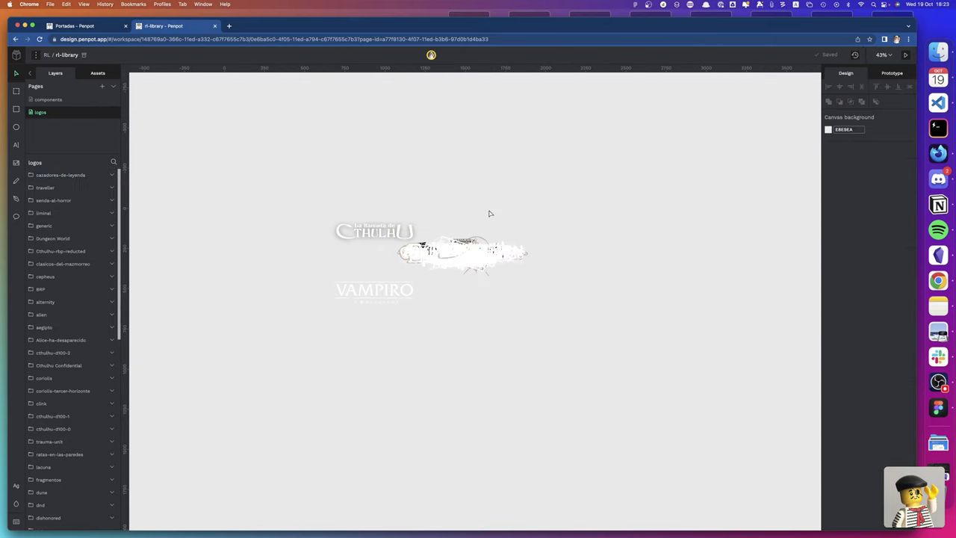
left_click(458, 277)
mouse_move(458, 277)
left_mouse_down()
mouse_move(356, 343)
mouse_move(365, 351)
left_mouse_up()
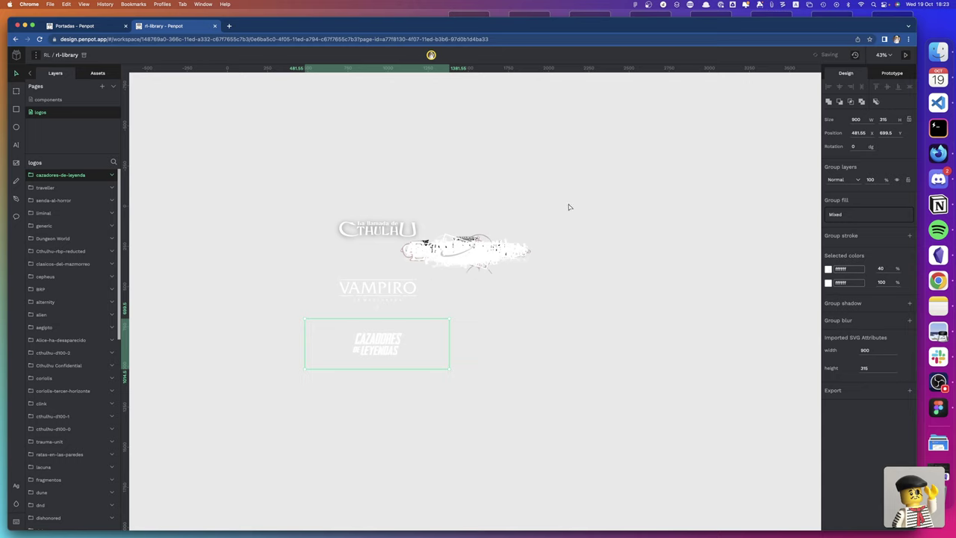
Place the Traveller logo below Cazadores de Leyendas
left_click_drag(473, 258, 378, 417)
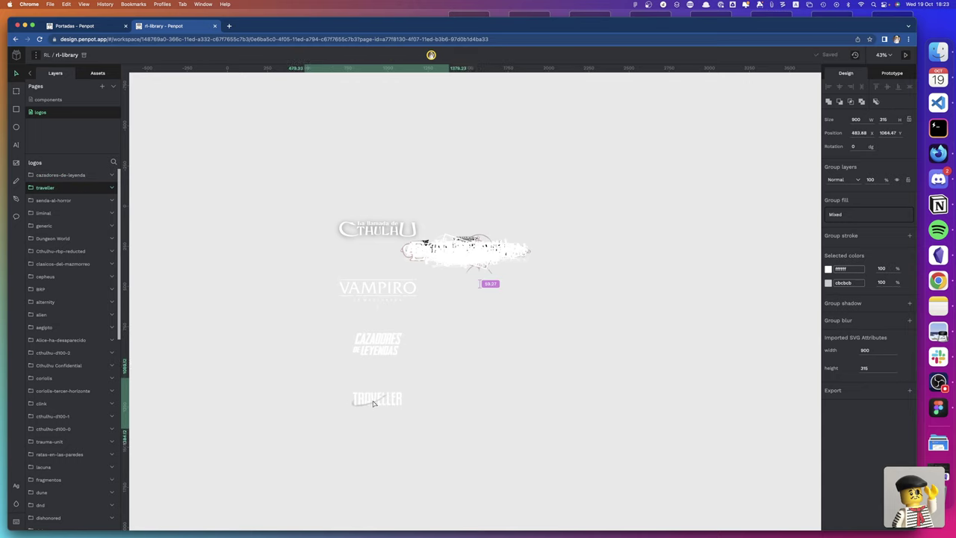
left_click_drag(457, 270, 433, 478)
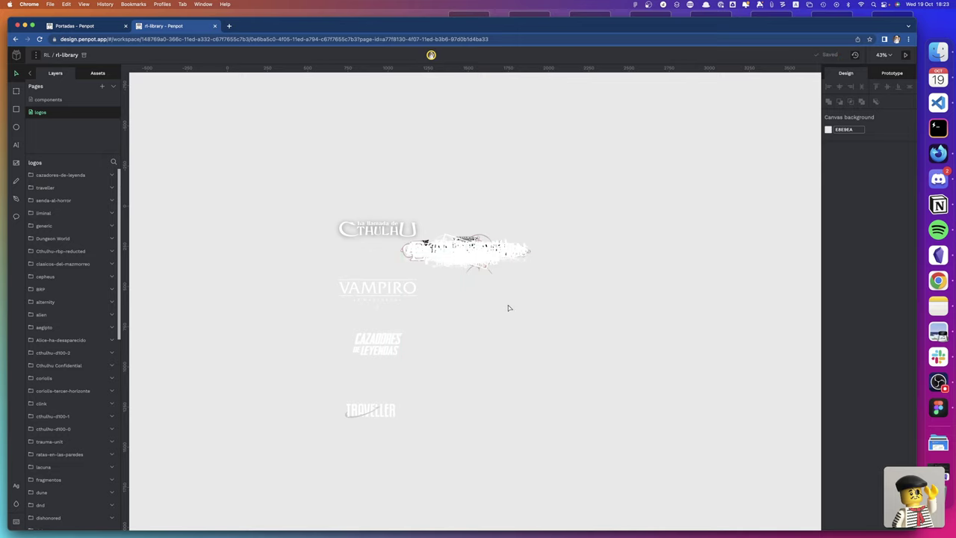
scroll(448, 239, "down", 3)
scroll(448, 239, "right", 2)
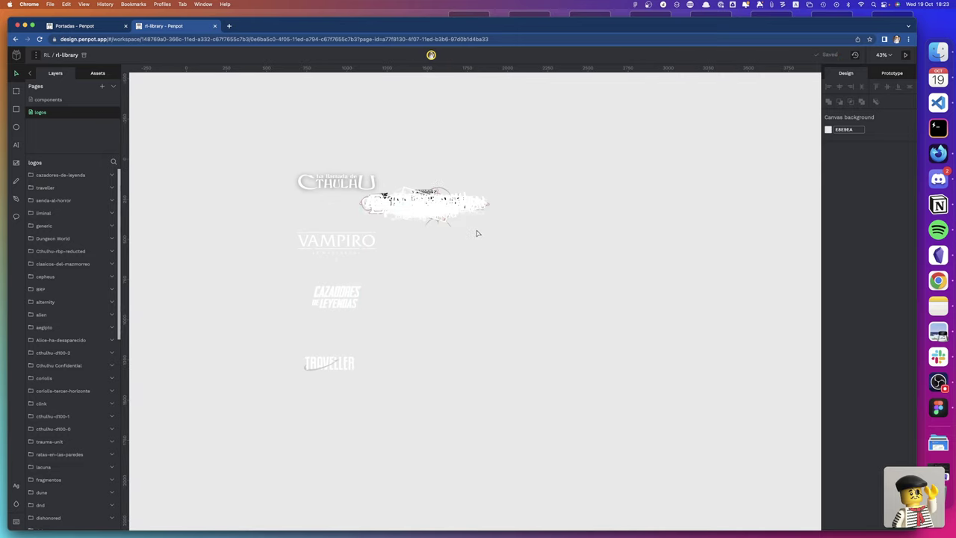
left_click(427, 205)
Drag the selected logo from the pile down below the Traveller column
mouse_move(427, 206)
left_mouse_down()
mouse_move(317, 430)
mouse_move(430, 221)
mouse_move(323, 483)
left_mouse_up()
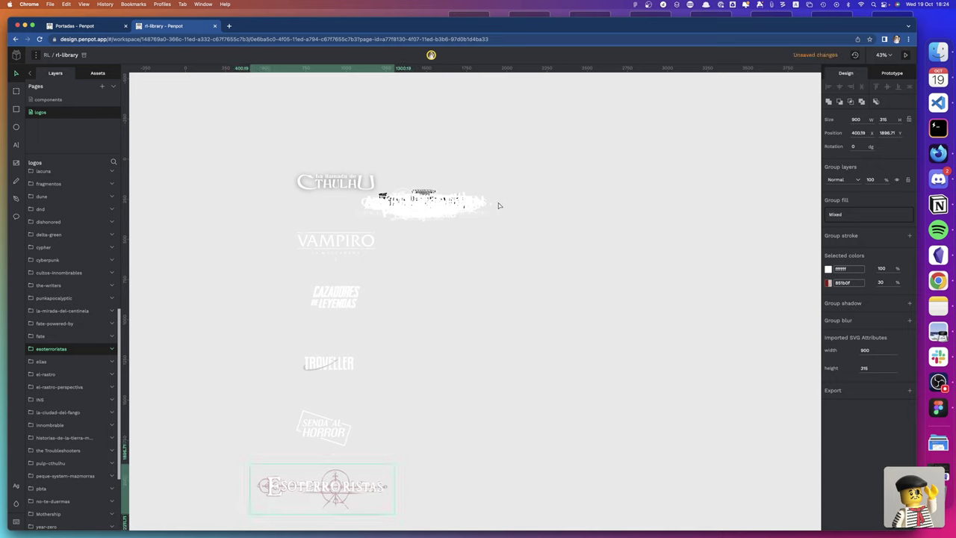
scroll(433, 289, "down", 3)
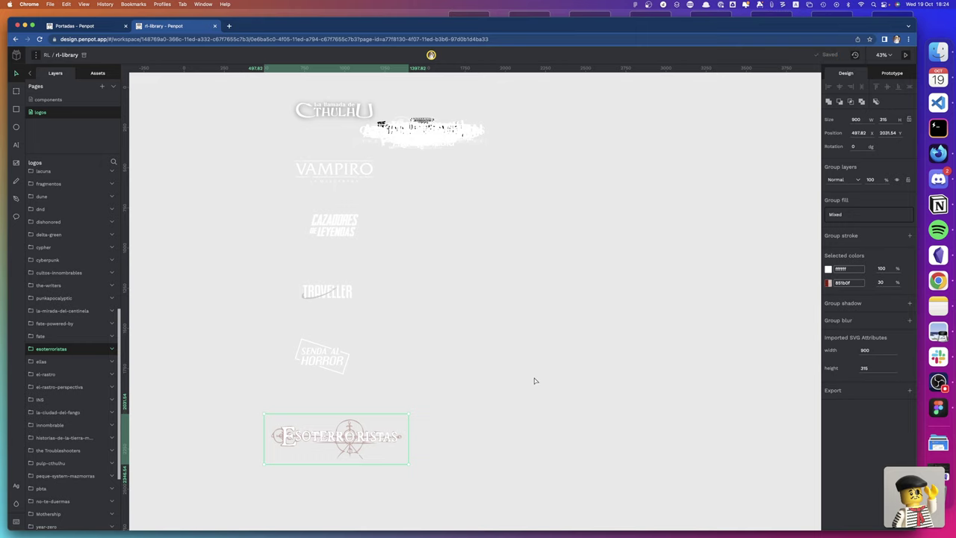
scroll(459, 358, "up", 3)
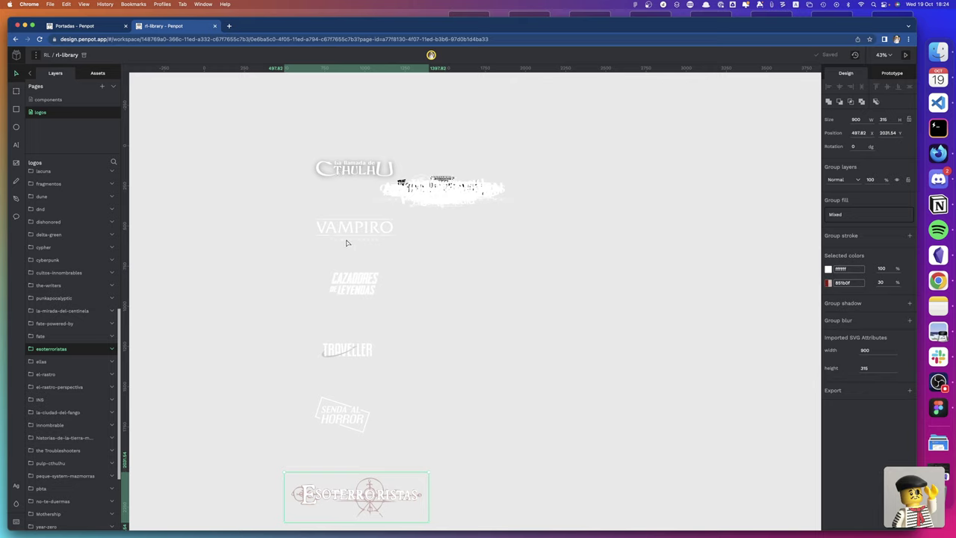
key("Escape")
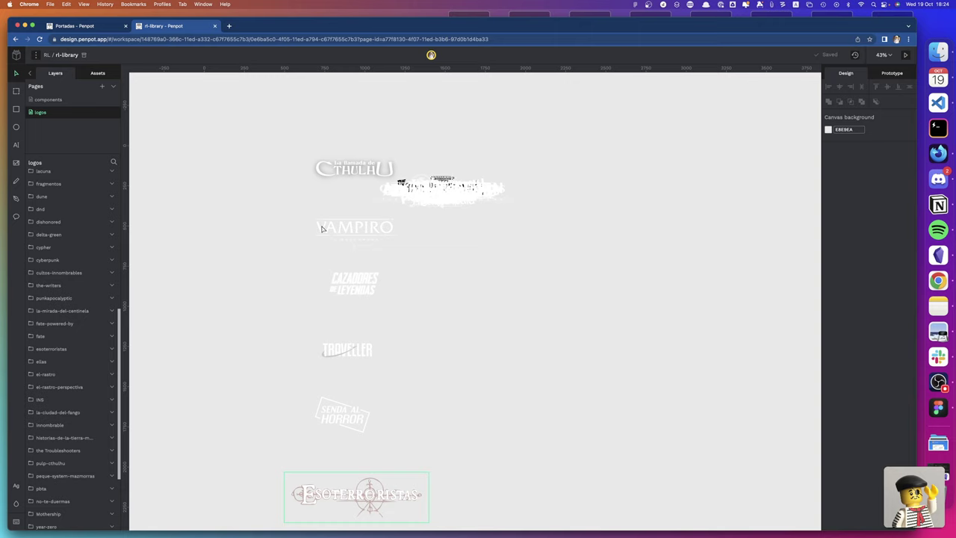
Set the canvas background colour to e8e9ea
left_click(839, 131)
left_click(857, 129)
key("BackSpace")
key("BackSpace")
key("BackSpace")
key("BackSpace")
key("BackSpace")
key("BackSpace")
type("e8e9ea")
key("Return")
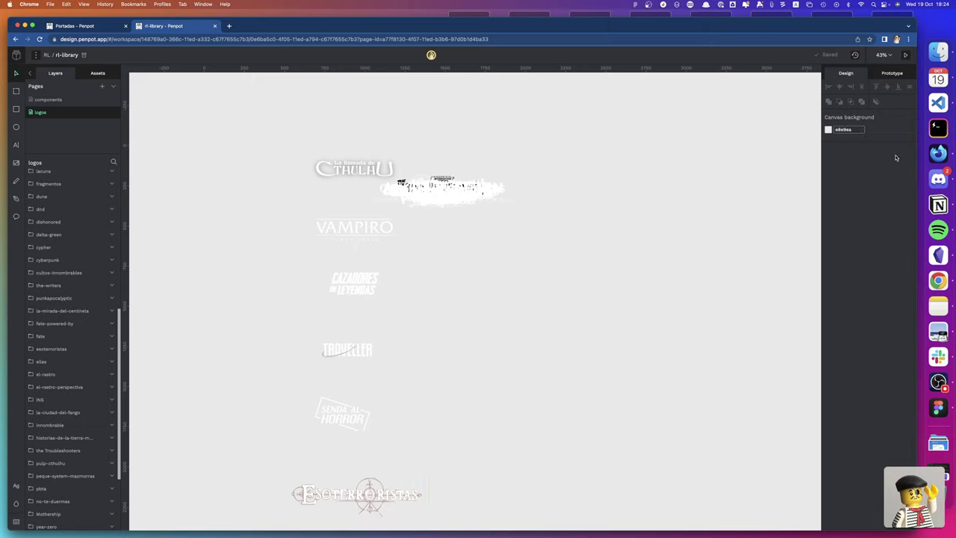
Change the canvas background to dark grey 414141
left_click(849, 130)
type("414141")
key("Return")
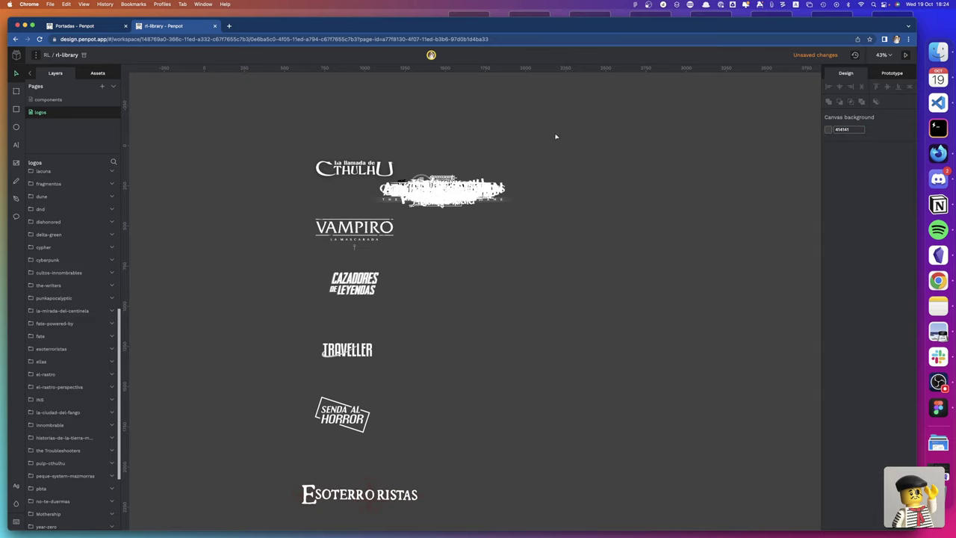
Select the Cthulhu and Vampiro logos in turn
left_click(419, 176)
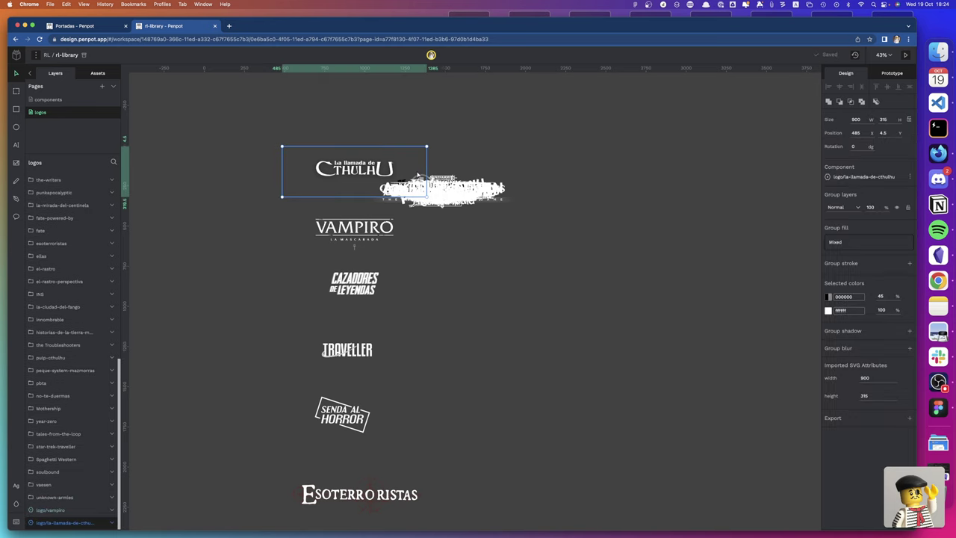
left_click(352, 234)
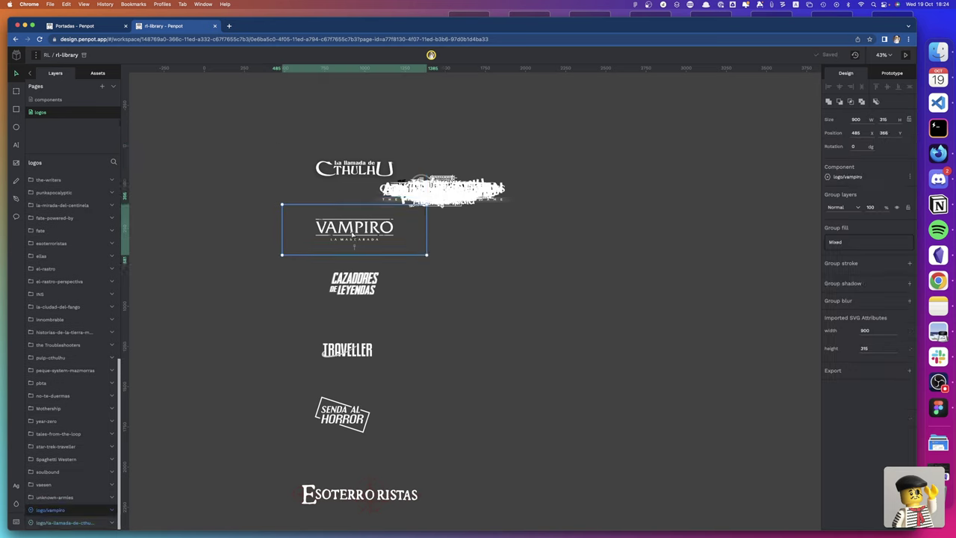
left_click(346, 173)
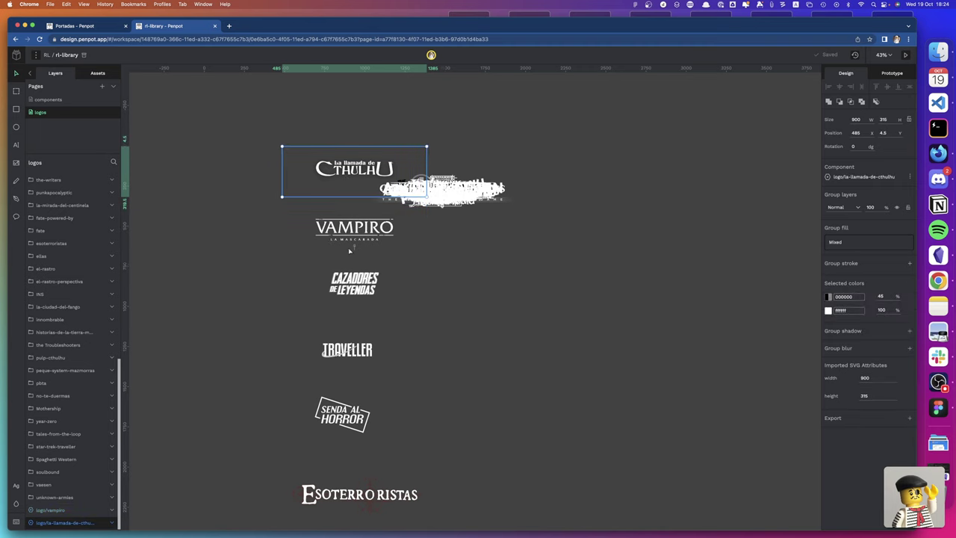
Align the right edges of the Cthulhu, Vampiro, Cazadores, Traveller and Esoterroristas logos
left_click(349, 251)
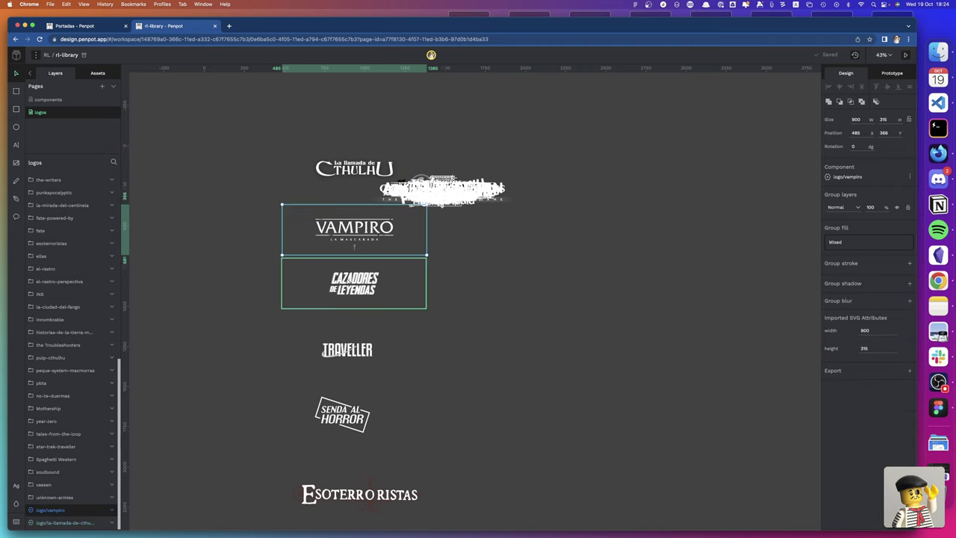
left_click(348, 258)
scroll(349, 258, "right", 1)
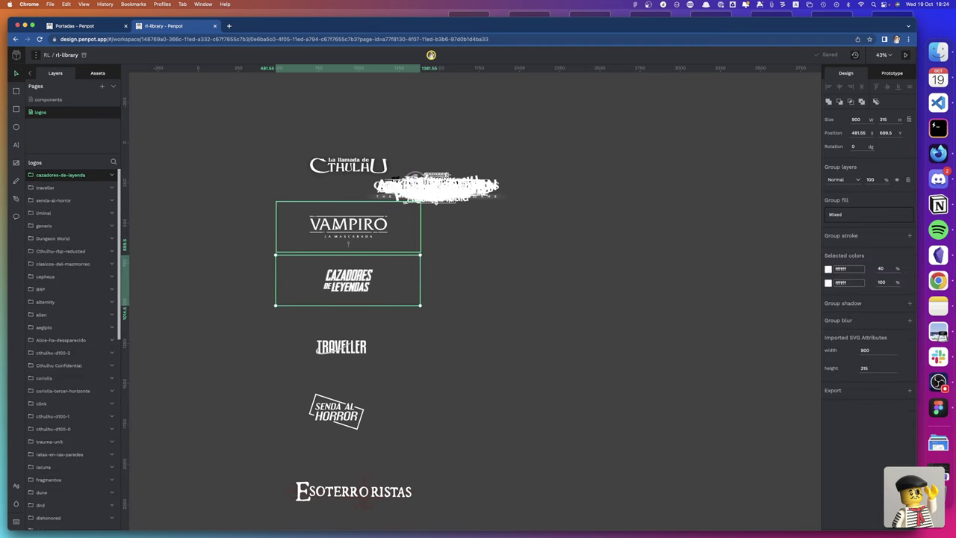
left_click(349, 170)
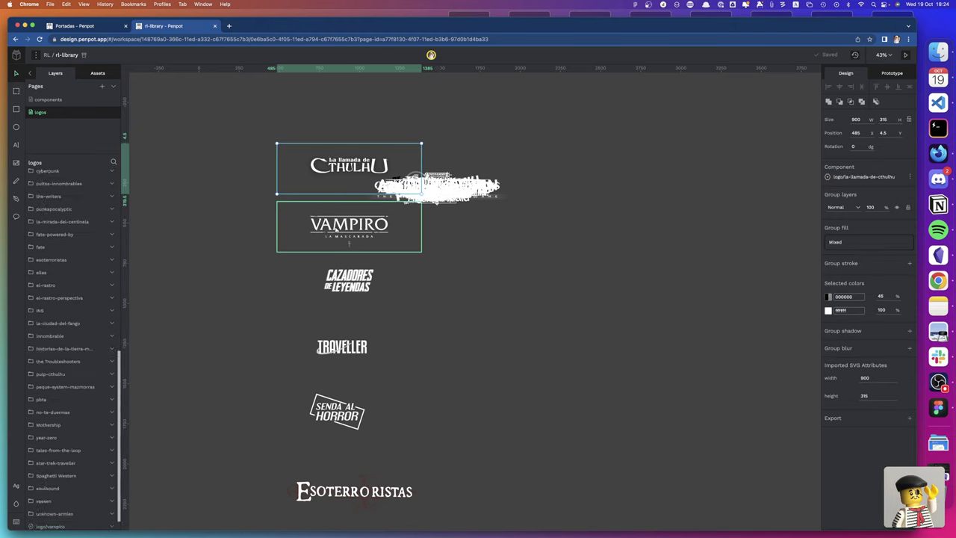
left_click(348, 243, "shift")
left_click(341, 289, "shift")
left_click(346, 353, "shift")
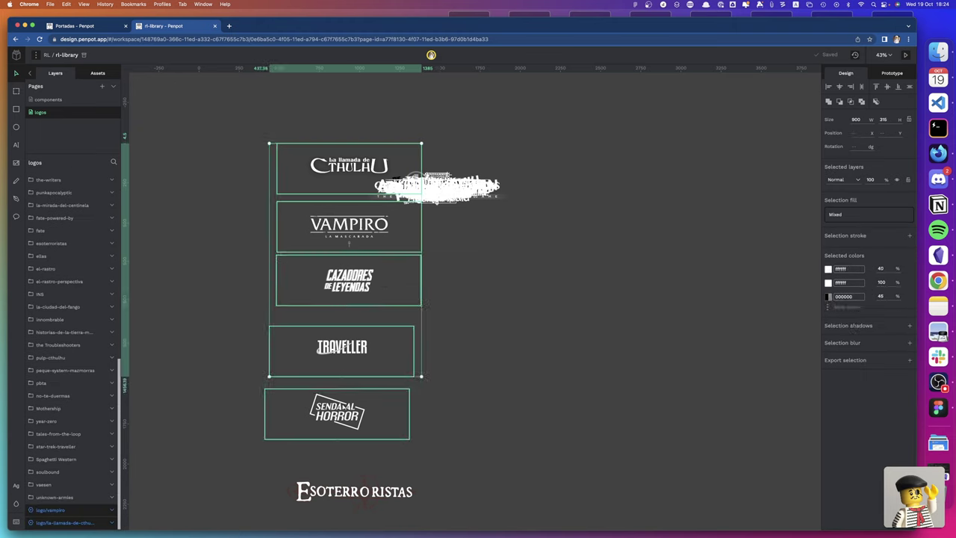
left_click(359, 494, "shift")
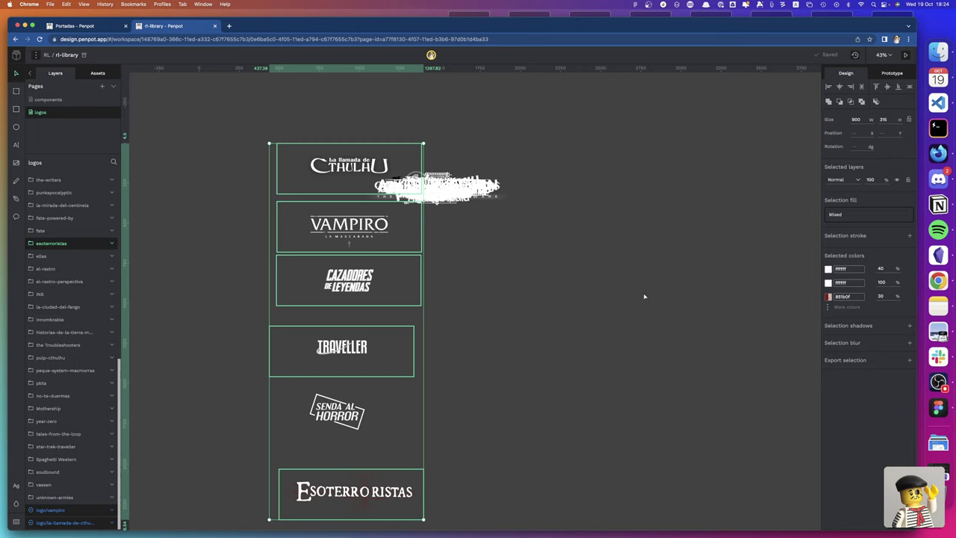
left_click(850, 88)
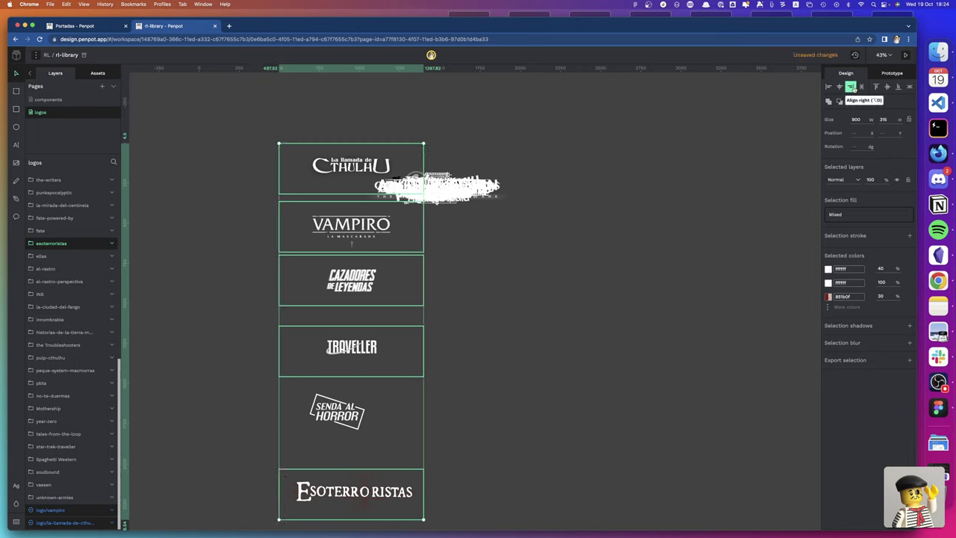
left_click(451, 316)
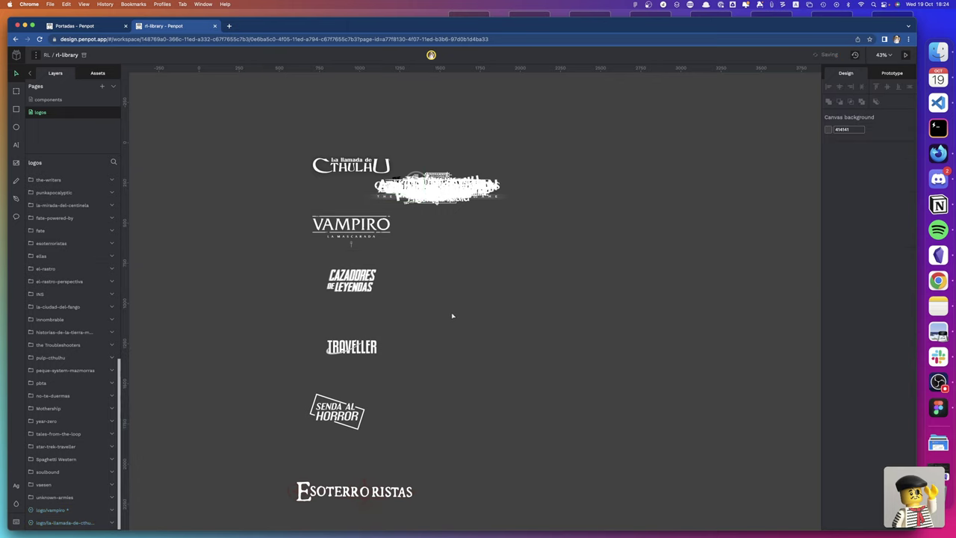
Select all six column logos including Senda al Horror, align right and distribute vertically
left_click(351, 224)
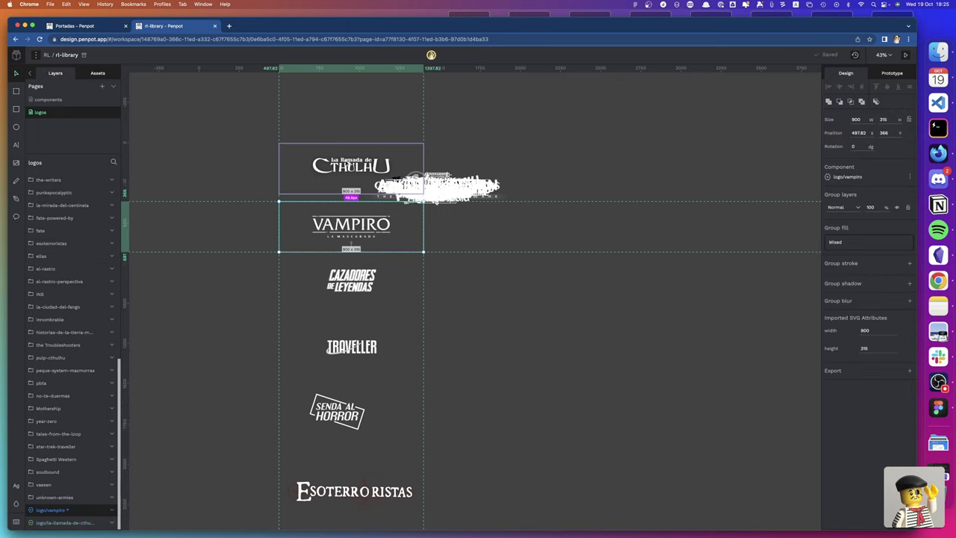
scroll(348, 163, "right", 2)
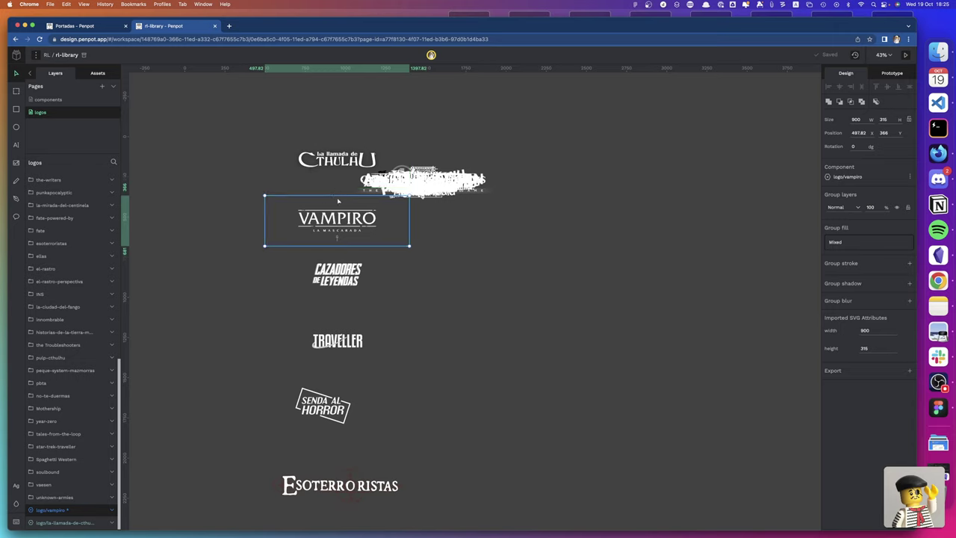
left_click(336, 164)
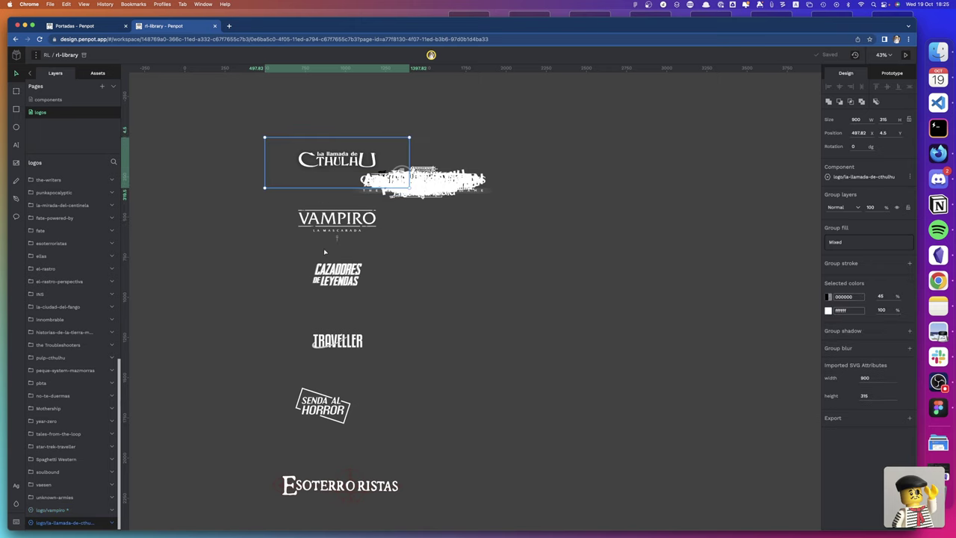
left_click(336, 220, "shift")
left_click(329, 291, "shift")
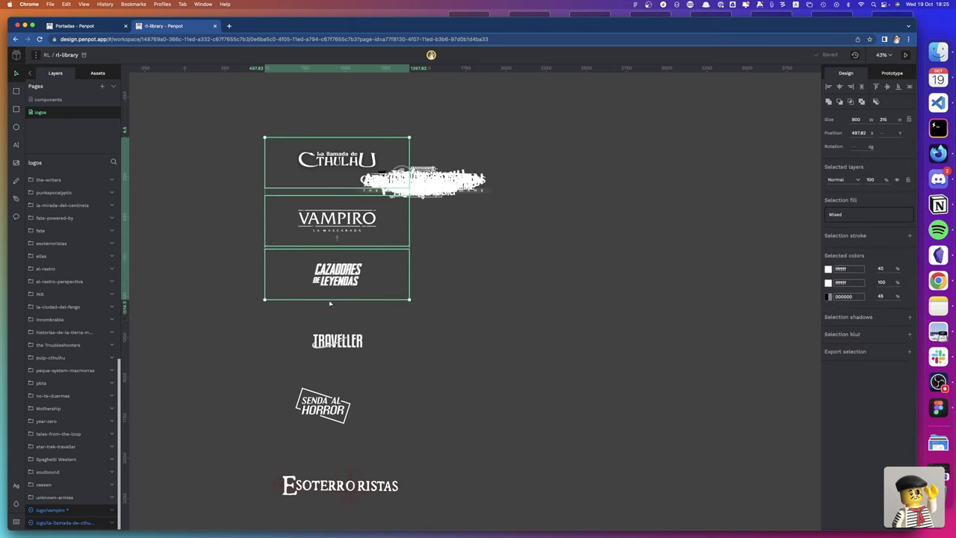
left_click(329, 351, "shift")
left_click(340, 484, "shift")
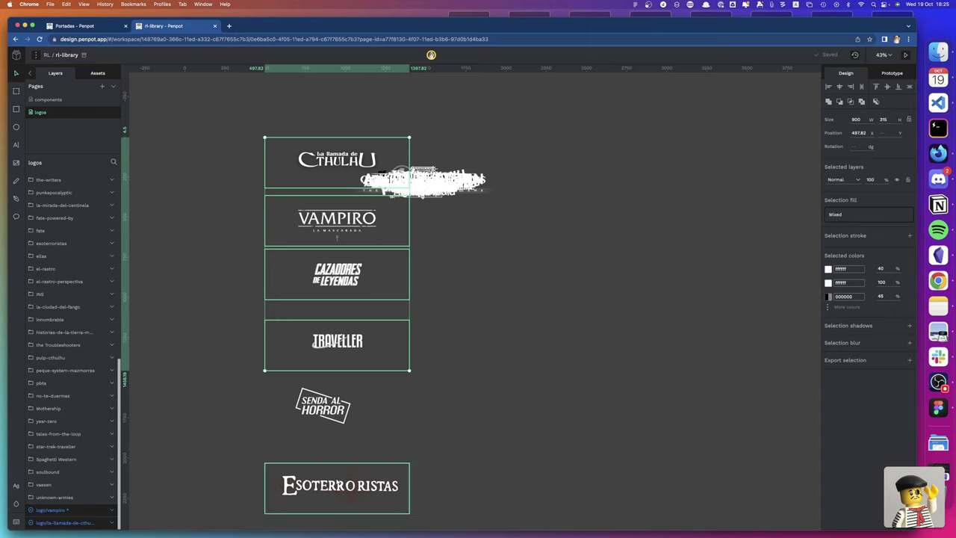
left_click(322, 408, "shift")
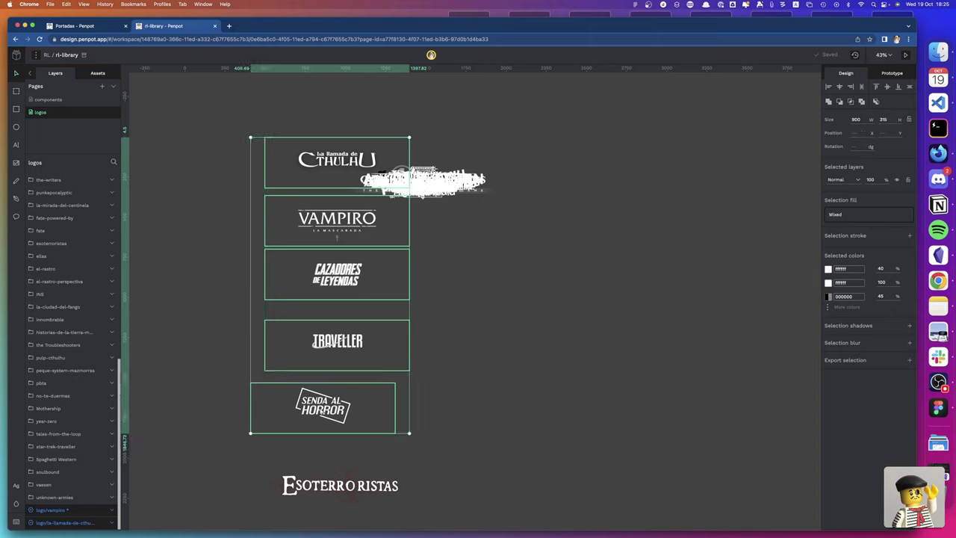
left_click(329, 480, "shift")
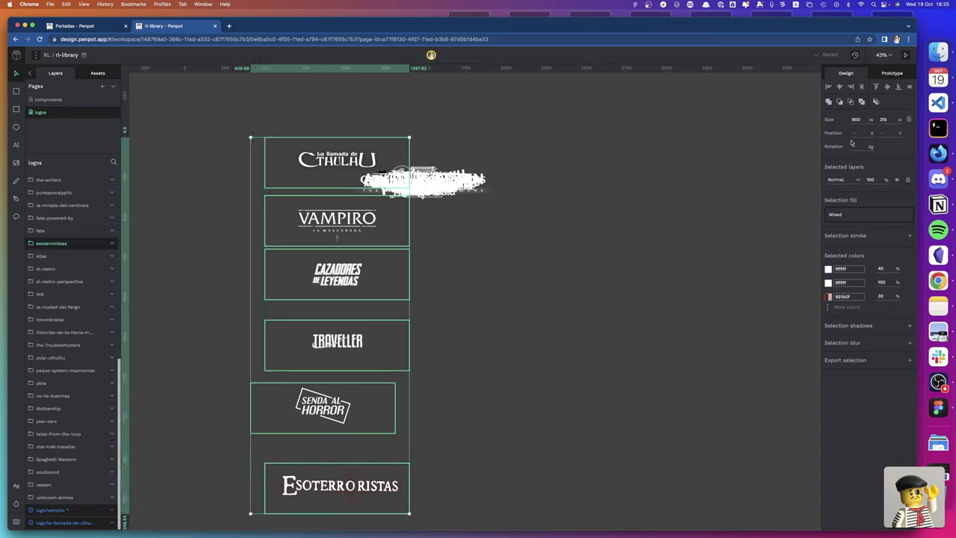
left_click(849, 86)
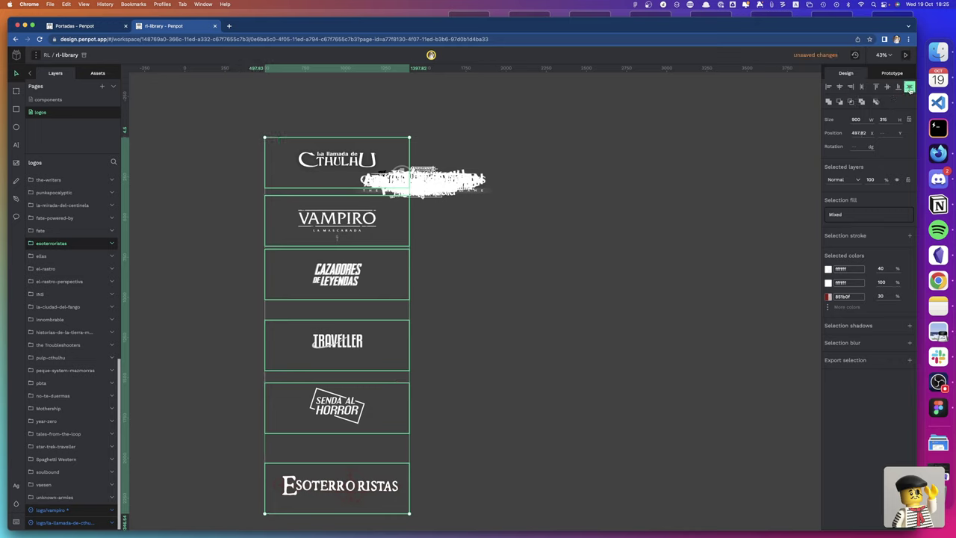
left_click(909, 86)
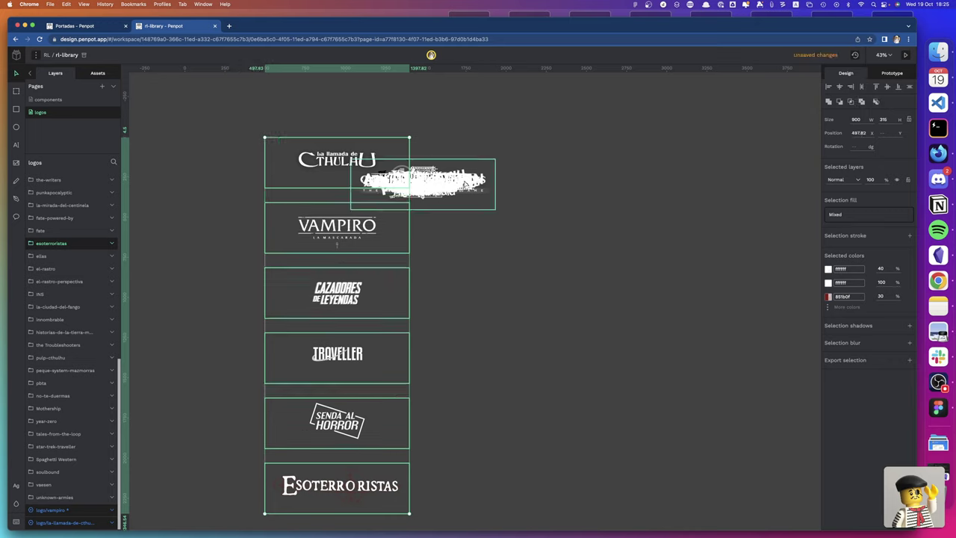
left_click(518, 186)
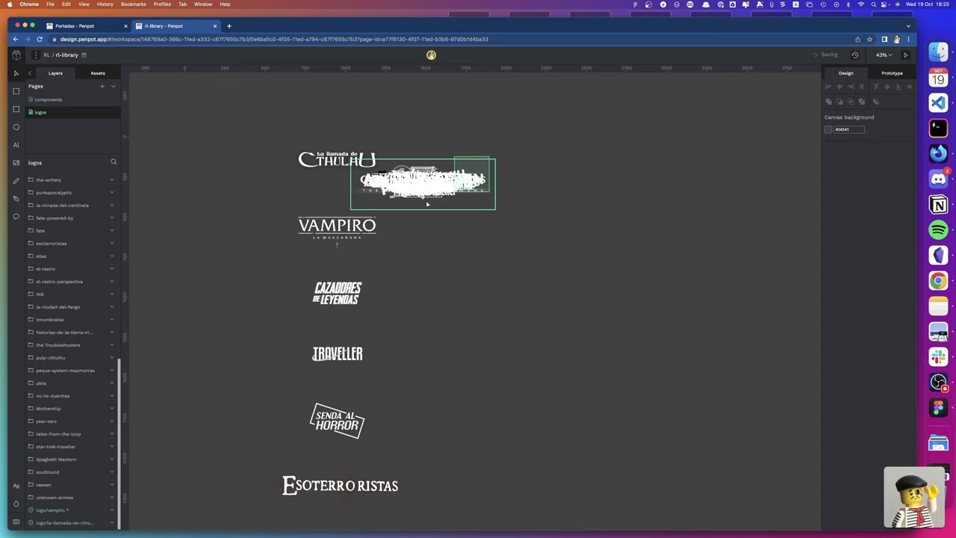
Move LIMINAL out of the overlapping pile and place Sistema Propio below it
left_click_drag(433, 190, 652, 167)
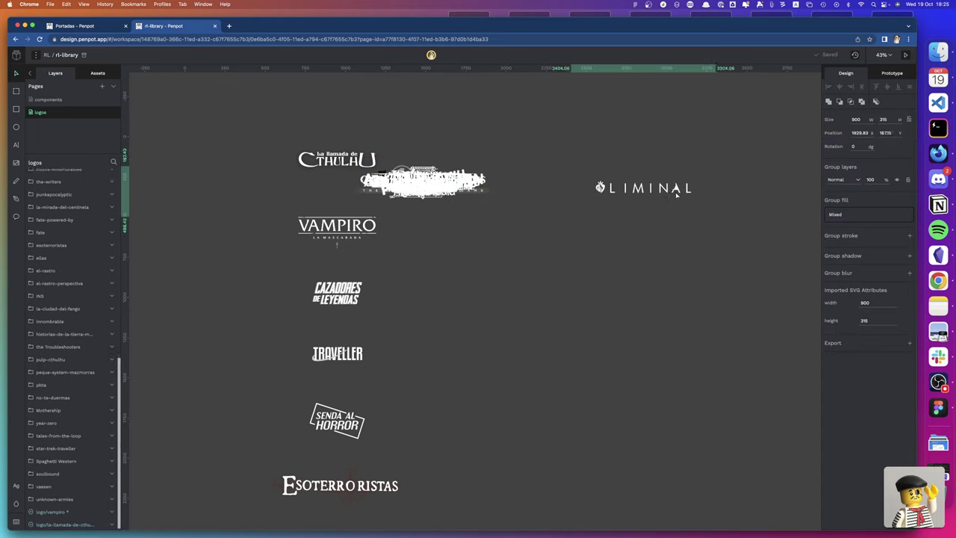
left_click_drag(593, 188, 516, 171)
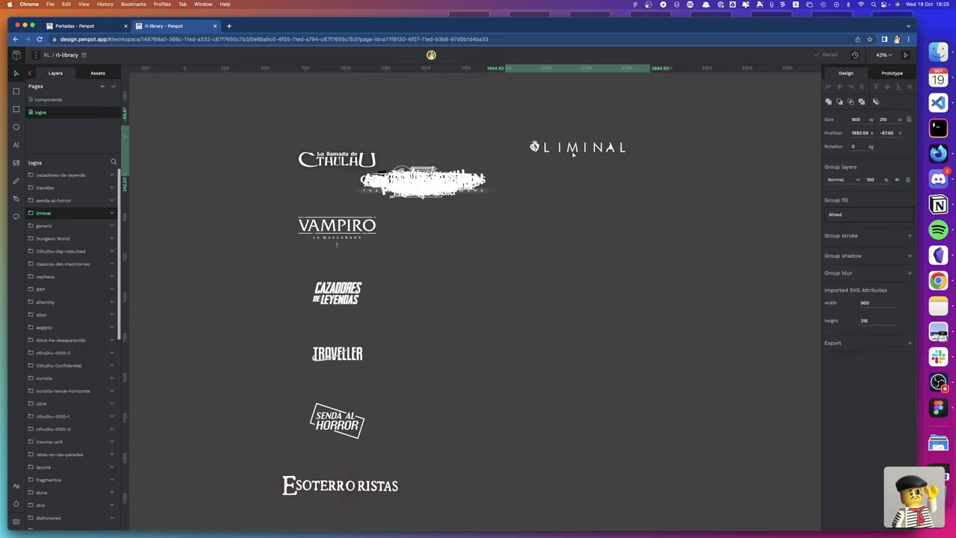
left_click_drag(409, 119, 478, 224)
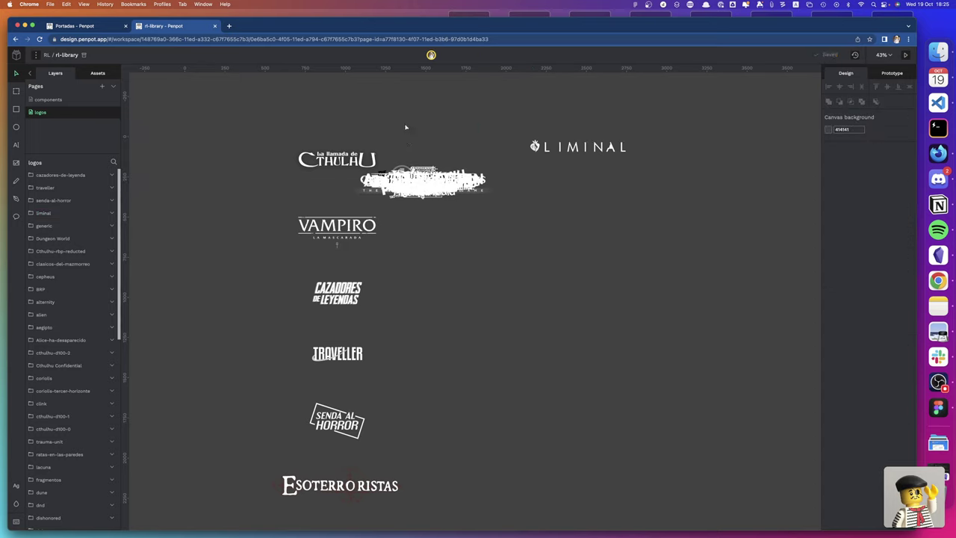
left_click_drag(405, 127, 486, 242)
left_click_drag(399, 127, 455, 218)
left_click(423, 179)
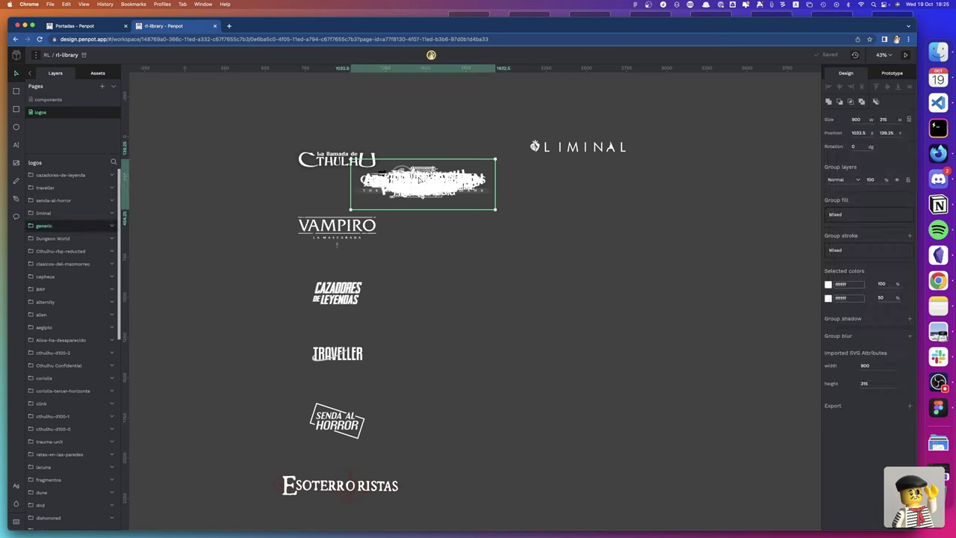
mouse_move(419, 180)
left_mouse_down()
mouse_move(476, 198)
mouse_move(608, 198)
mouse_move(570, 199)
mouse_move(582, 191)
left_mouse_up()
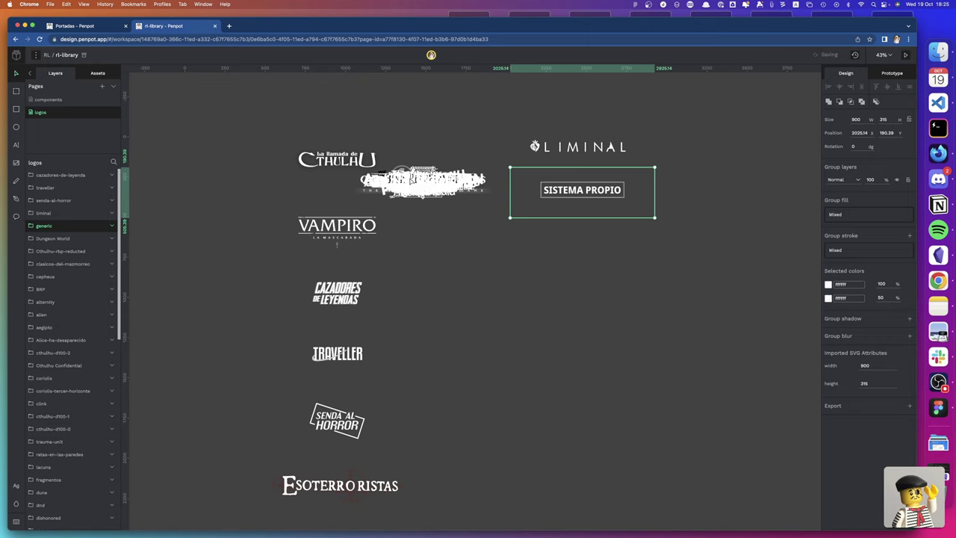
Stack Dungeon World, Cthulhu BRP Reducted and Clásicos del Mazmorreo down the new column
scroll(420, 182, "right", 2)
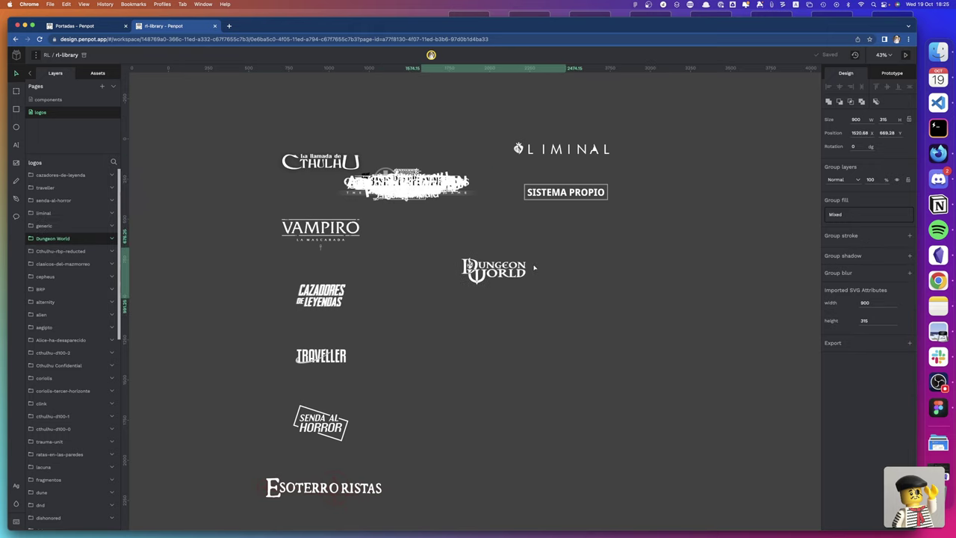
left_click_drag(410, 187, 553, 219)
left_click(446, 202)
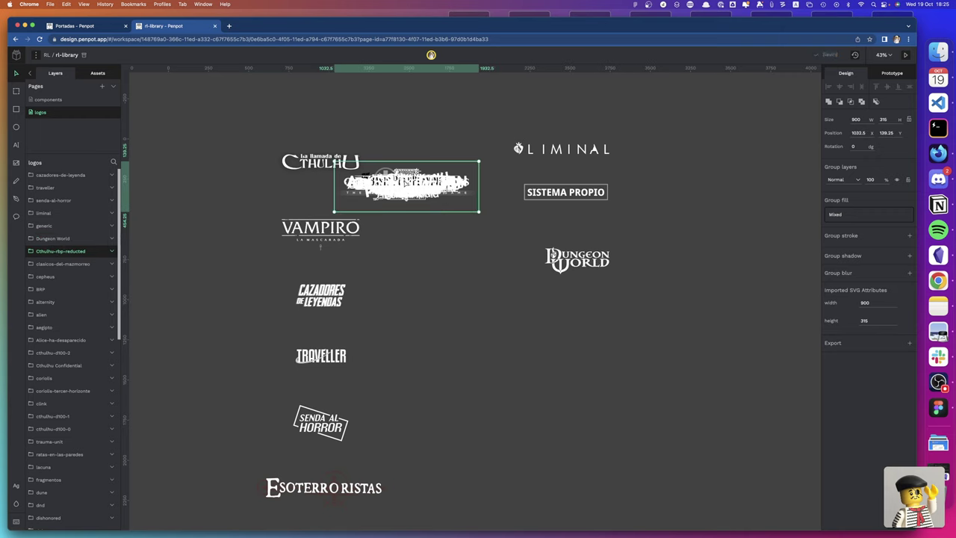
left_click_drag(446, 202, 642, 324)
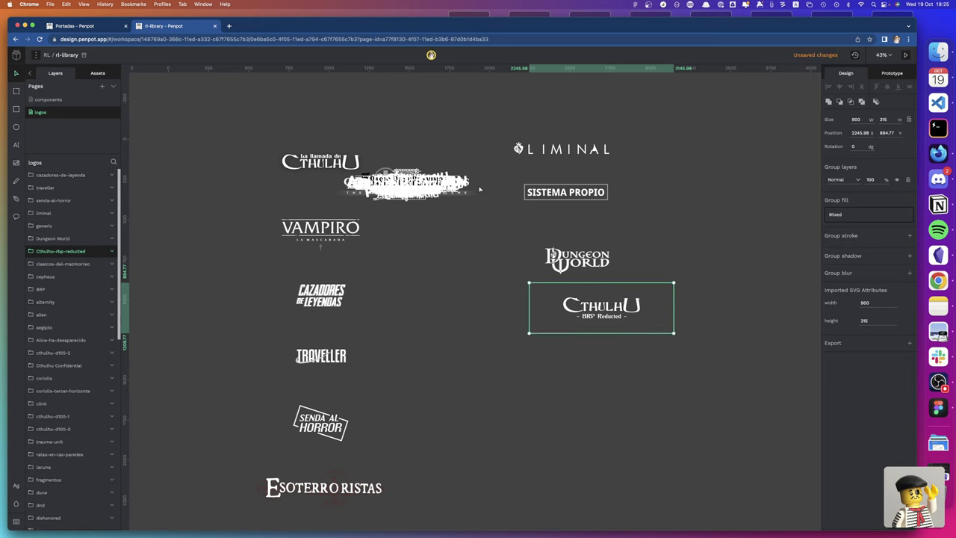
left_click_drag(404, 184, 501, 320)
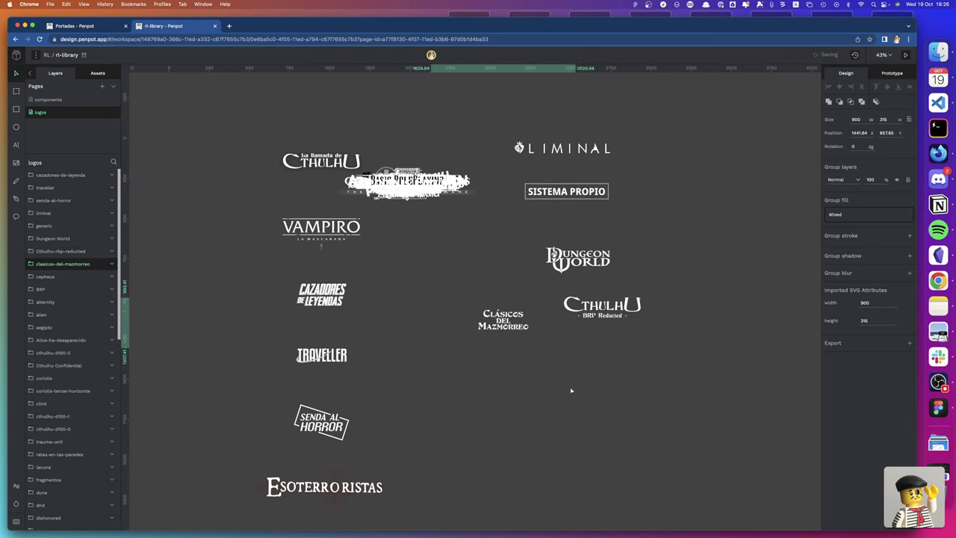
left_click_drag(570, 389, 597, 384)
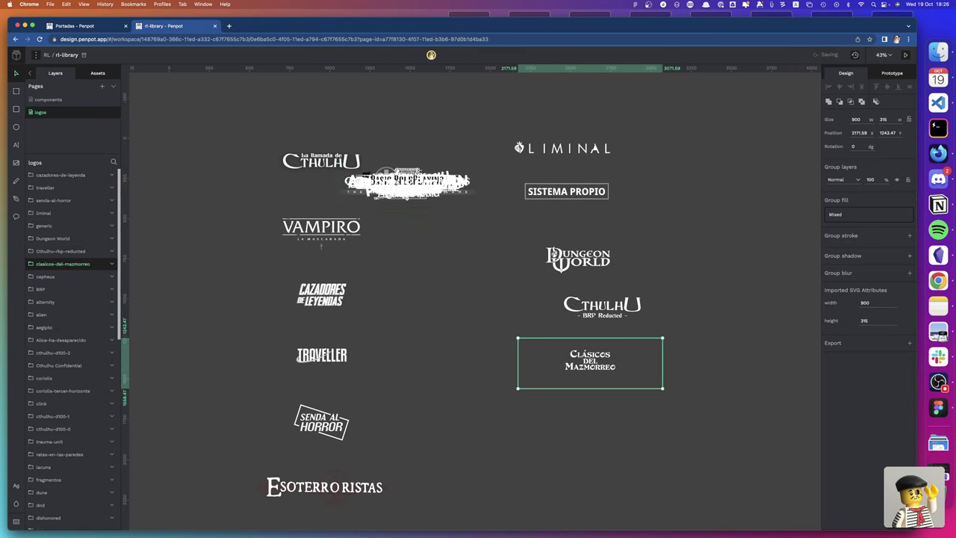
Place Basic Roleplaying at the column bottom, put Cepheus Engine top right, and select LIMINAL with the top Cthulhu logo
left_click(407, 187)
left_click_drag(407, 187, 588, 420)
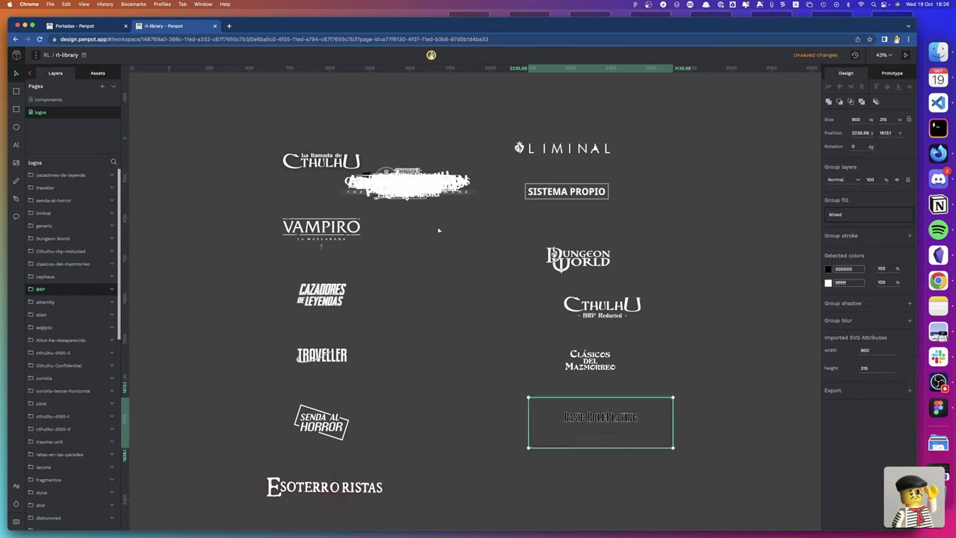
mouse_move(396, 191)
left_mouse_down()
mouse_move(465, 245)
mouse_move(431, 355)
mouse_move(608, 501)
left_mouse_up()
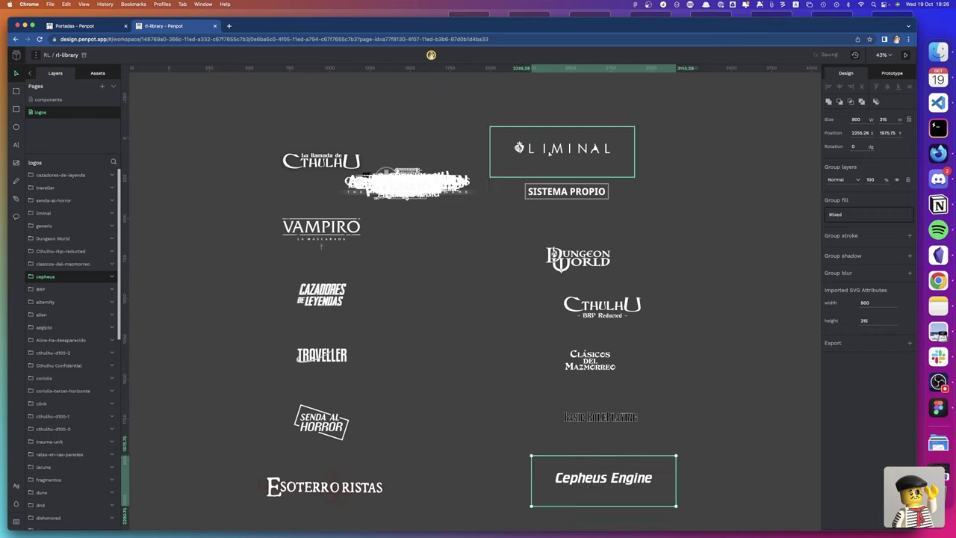
left_click_drag(590, 486, 723, 150)
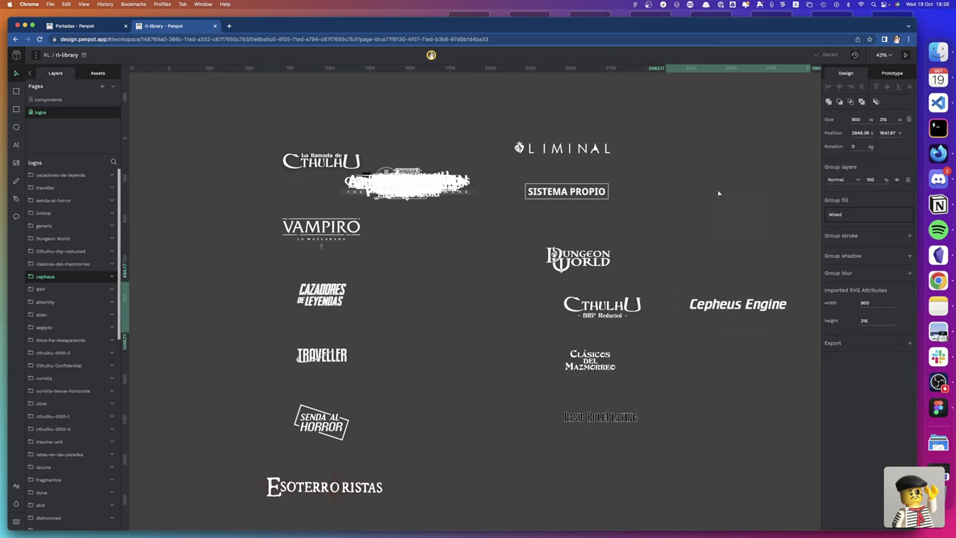
left_click(563, 158)
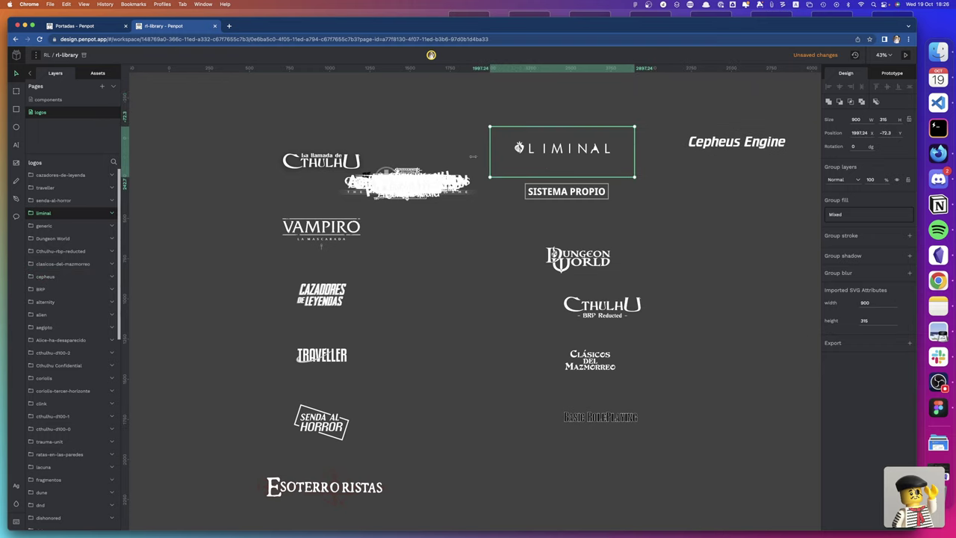
left_click(314, 163, "shift")
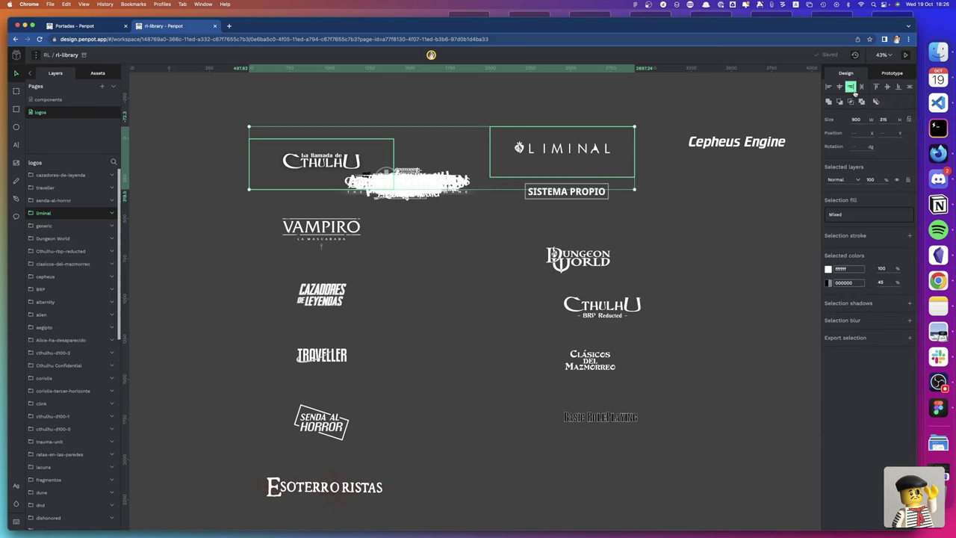
Bottom-align LIMINAL with the Cthulhu logo and Basic RolePlaying with Esoterroristas
left_click(897, 87)
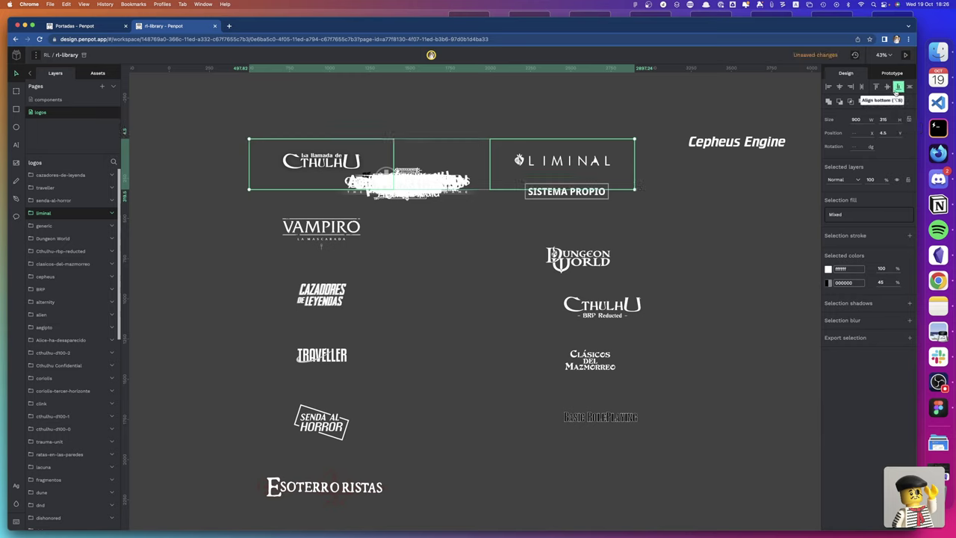
left_click(426, 482)
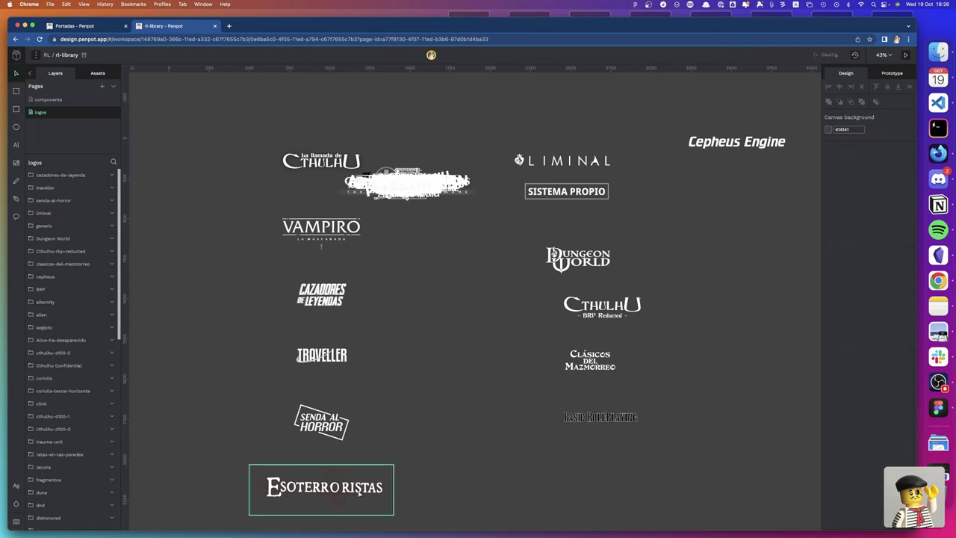
left_click(536, 439)
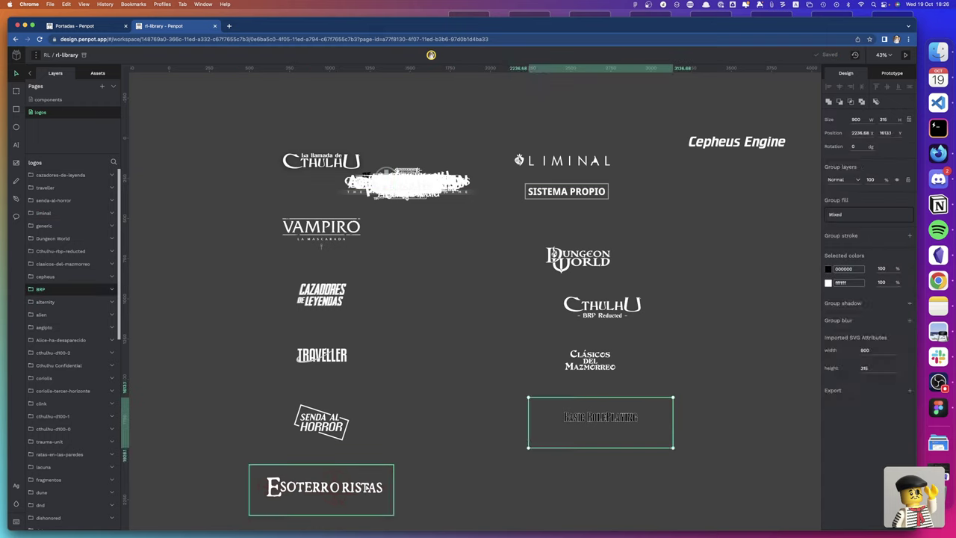
left_click(369, 487, "shift")
left_click(898, 88)
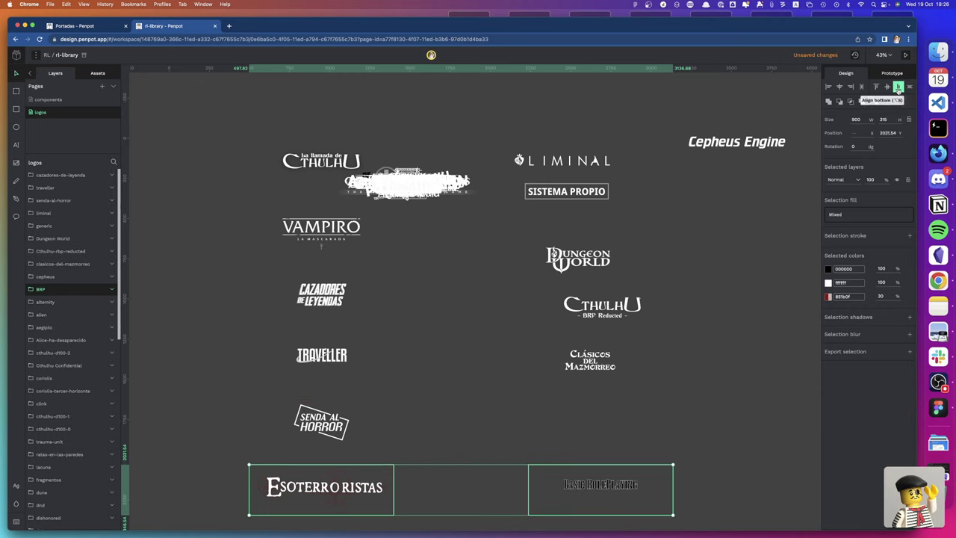
left_click(755, 413)
Left-align and evenly distribute the LIMINAL to Basic RolePlaying column, then set Cepheus Engine level with LIMINAL
left_click(605, 487)
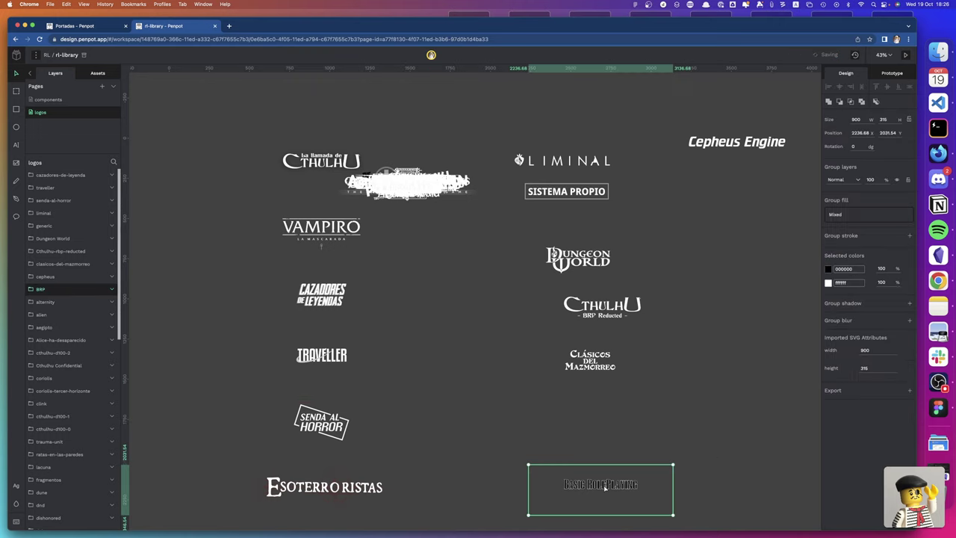
left_click(590, 366, "shift")
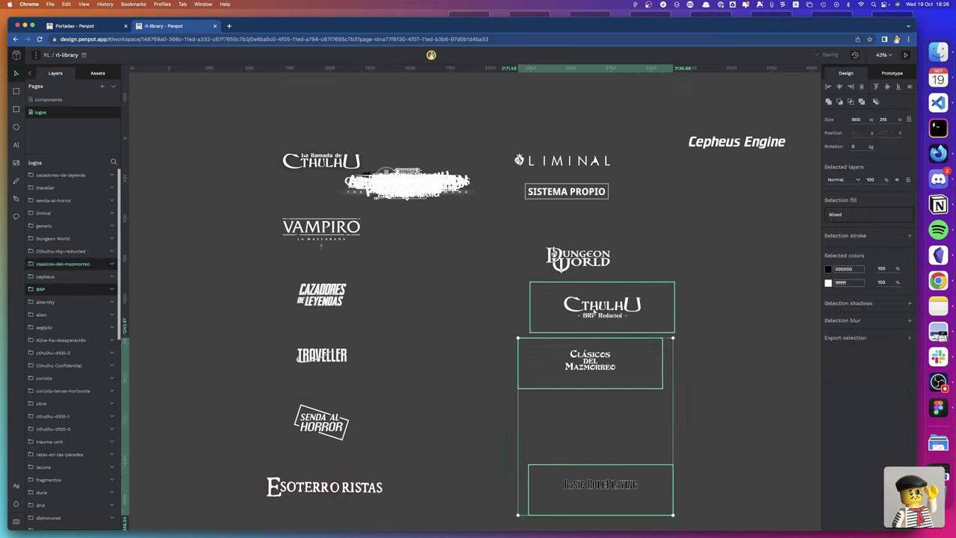
left_click(594, 312, "shift")
left_click(579, 252, "shift")
left_click(566, 192, "shift")
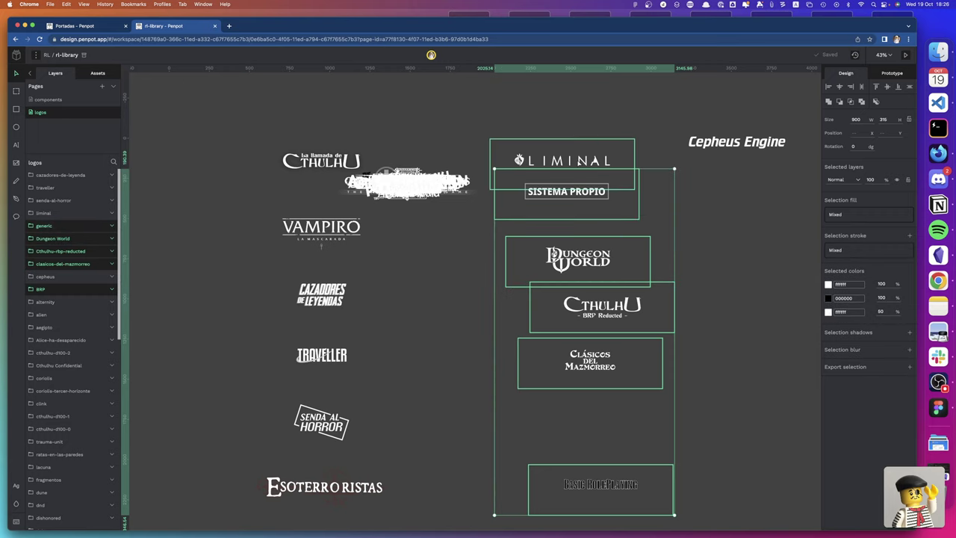
left_click(577, 160, "shift")
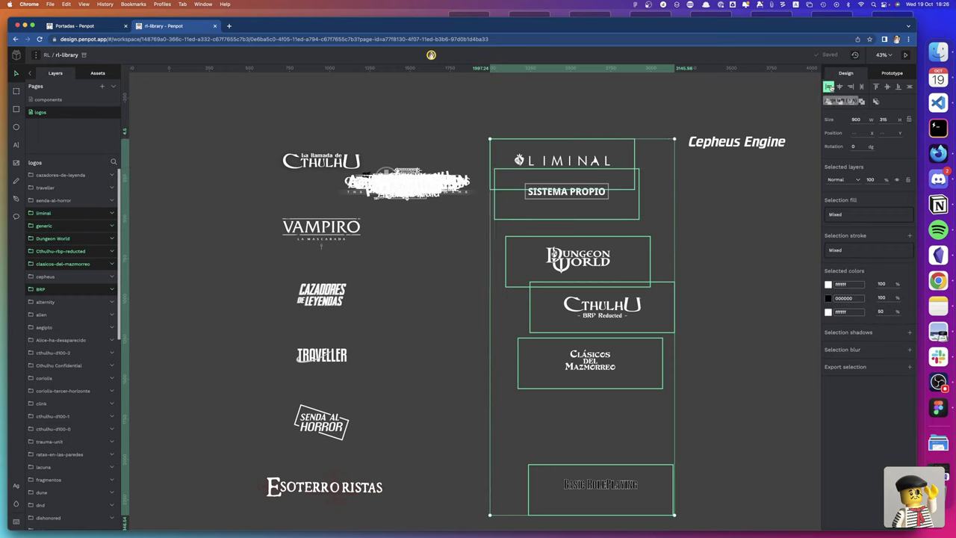
left_click(828, 87)
left_click(909, 86)
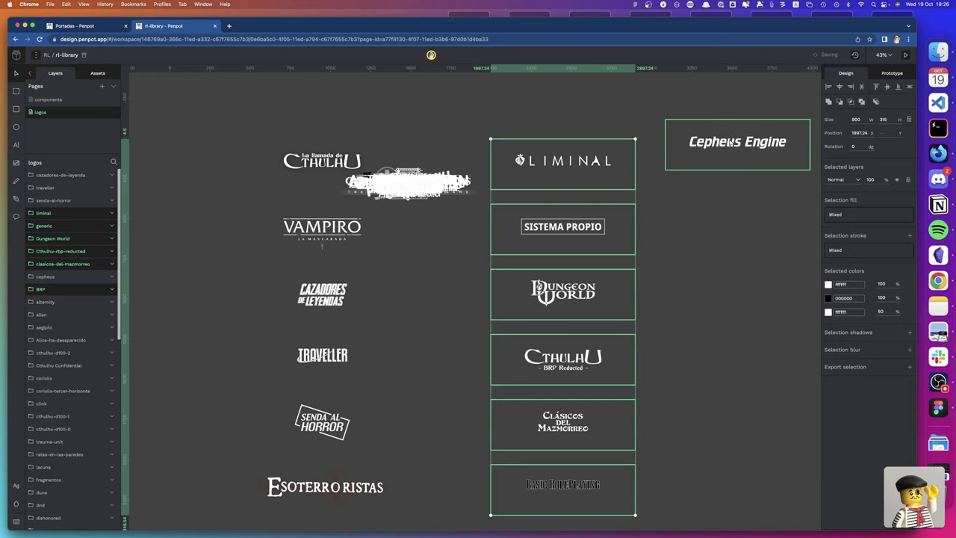
left_click_drag(728, 142, 718, 162)
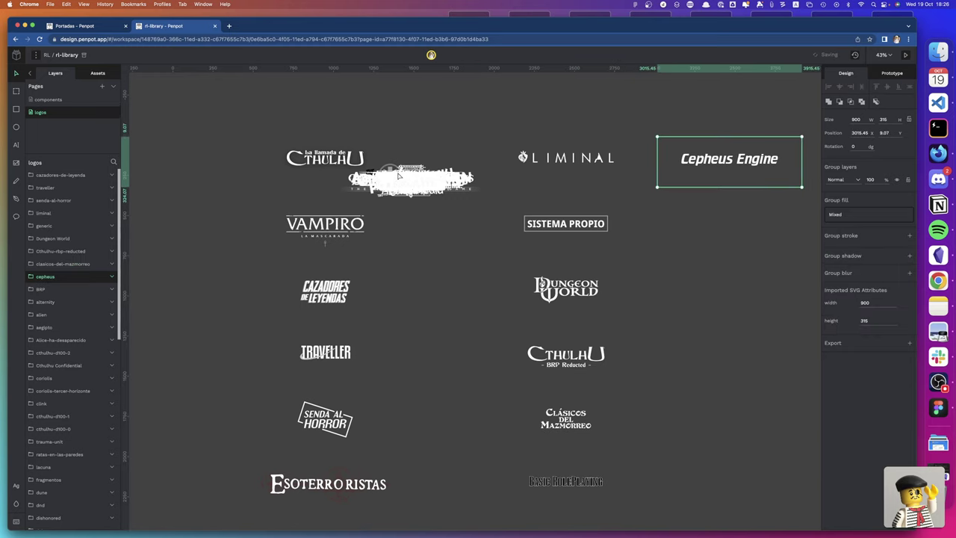
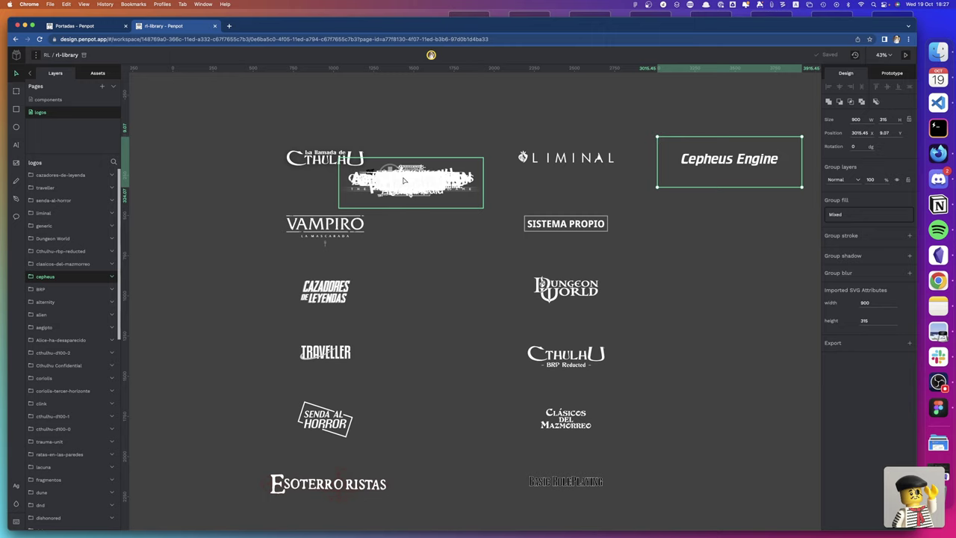
Move the Alternity logo below Cepheus Engine and the Egipto logo below ALIEN
left_click_drag(404, 181, 296, 157)
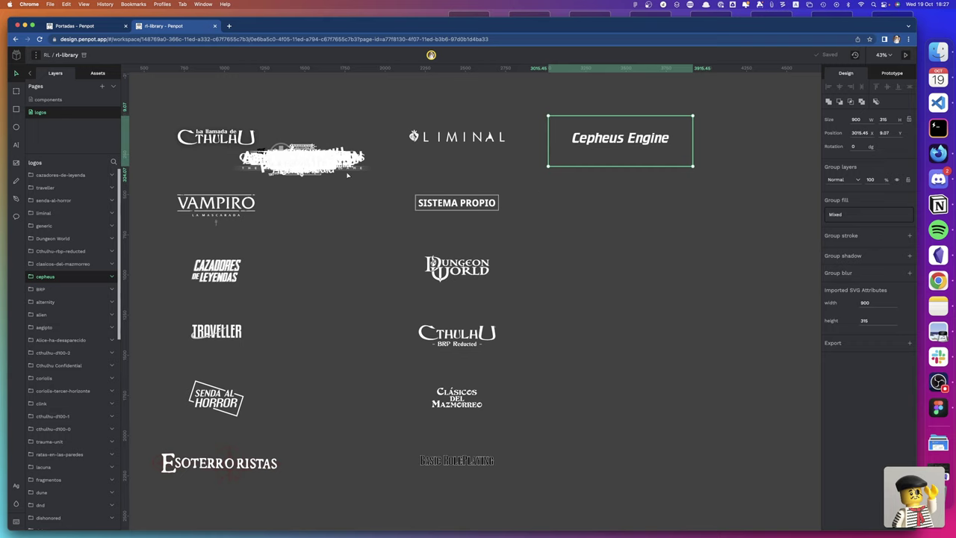
left_click(313, 161)
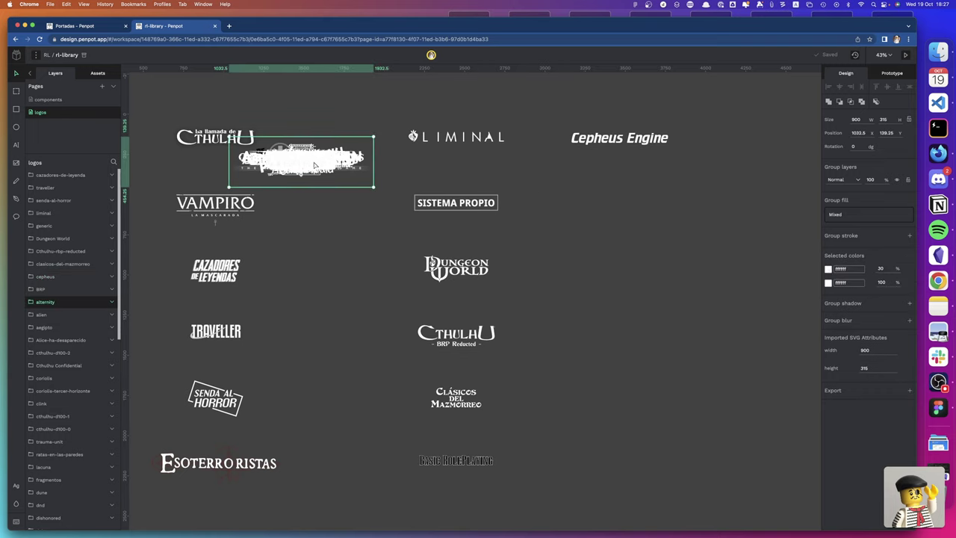
left_click_drag(313, 165, 644, 208)
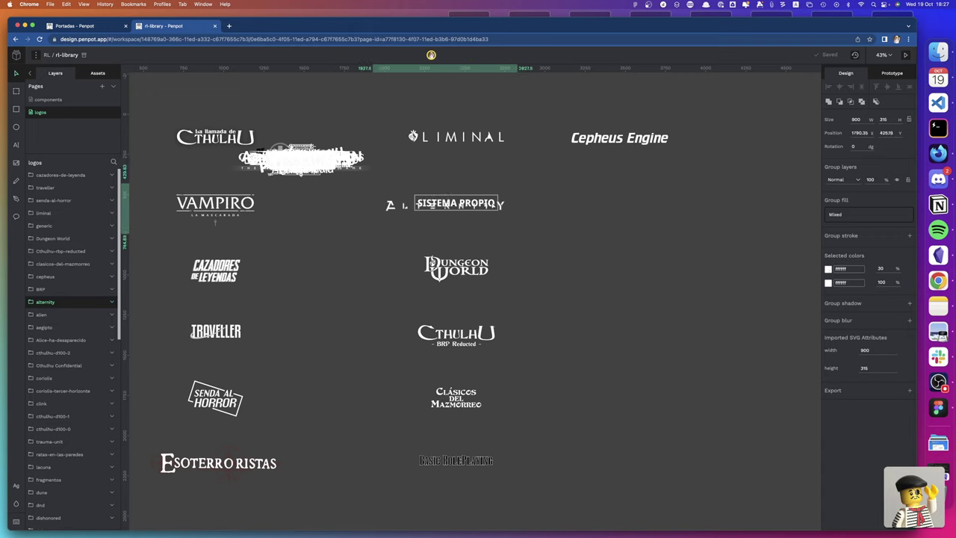
left_click_drag(303, 159, 647, 275)
left_click(286, 166)
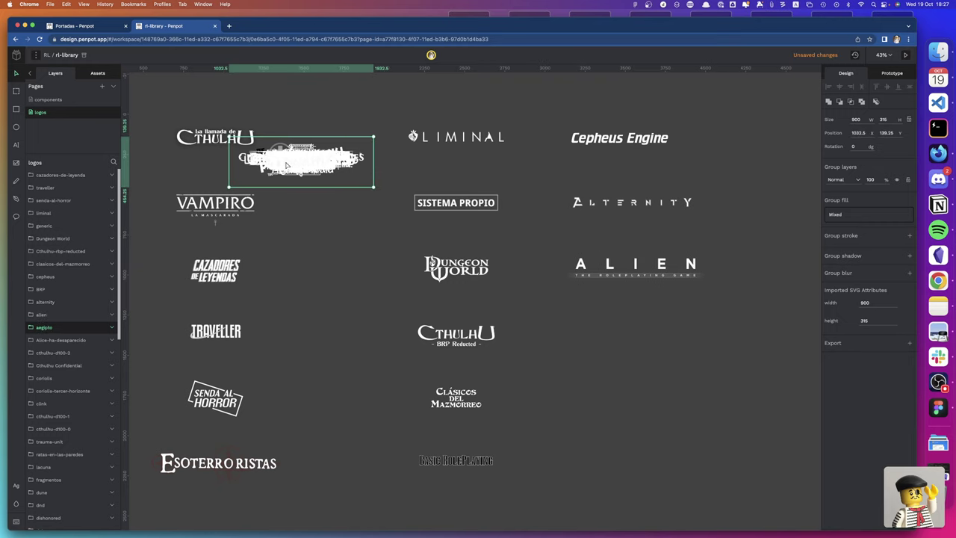
left_click_drag(290, 162, 618, 344)
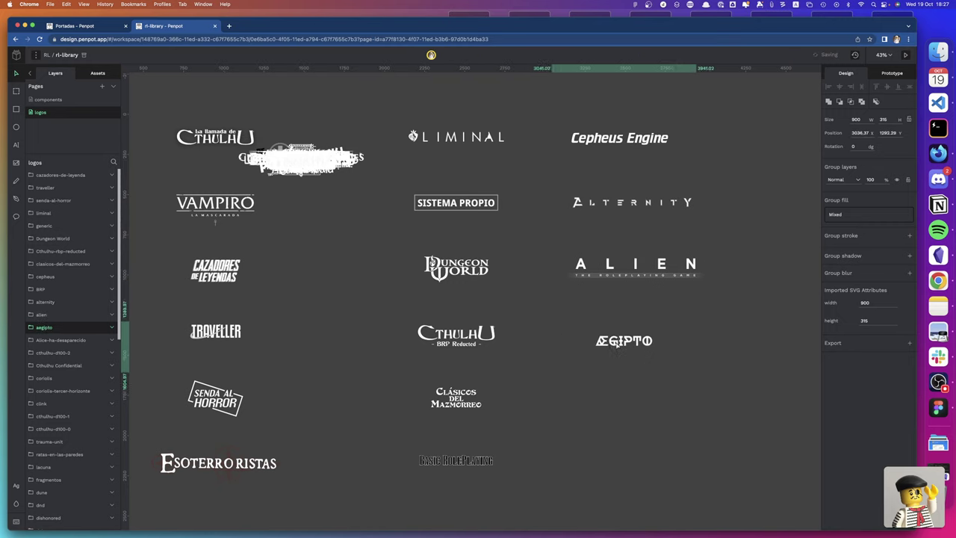
Place Alice ha desaparecido below Egipto, Cthulhu d100 bottom-right, and Cthulhu Confidential top-right
mouse_move(299, 158)
left_mouse_down()
mouse_move(611, 391)
mouse_move(629, 391)
left_mouse_up()
left_click_drag(299, 158, 680, 457)
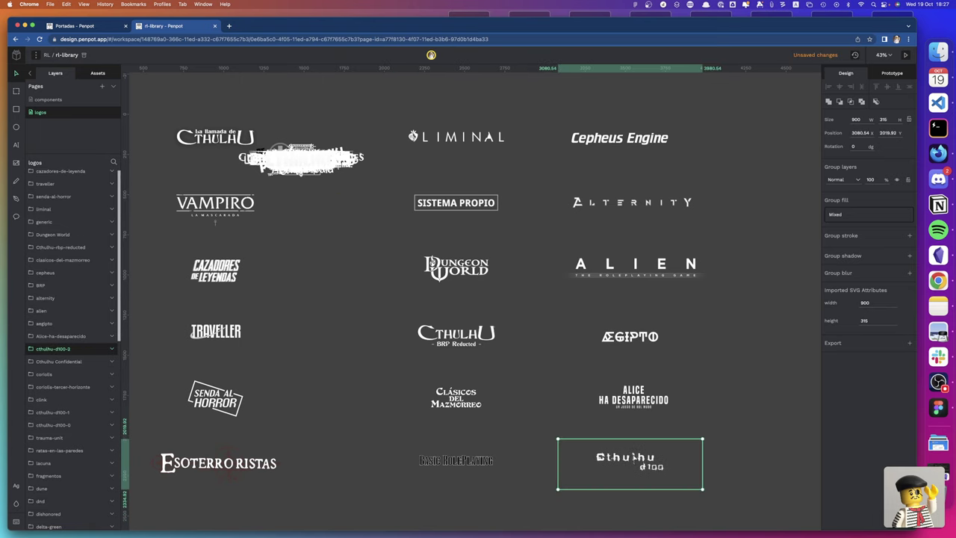
scroll(633, 457, "right", 2)
scroll(633, 457, "right", 3)
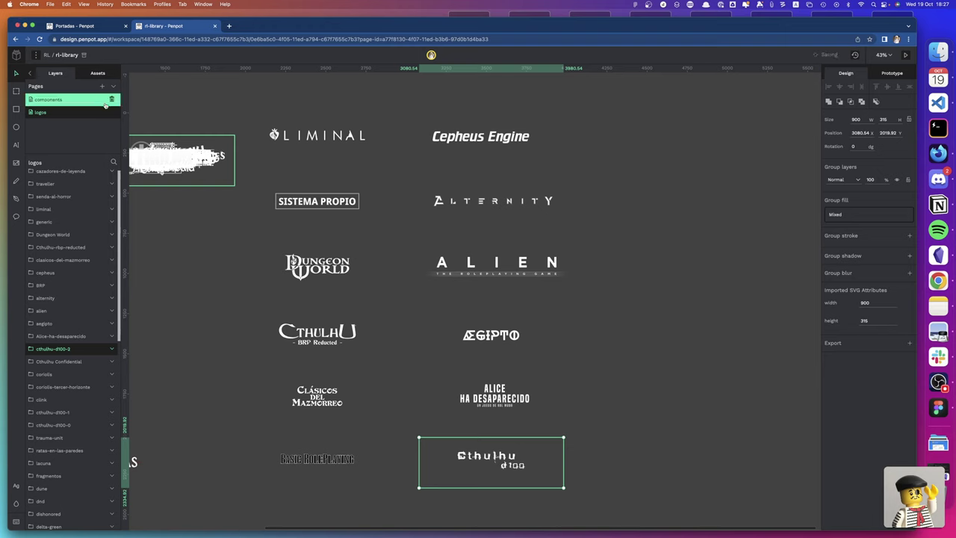
left_click_drag(174, 157, 674, 153)
left_click_drag(600, 146, 594, 144)
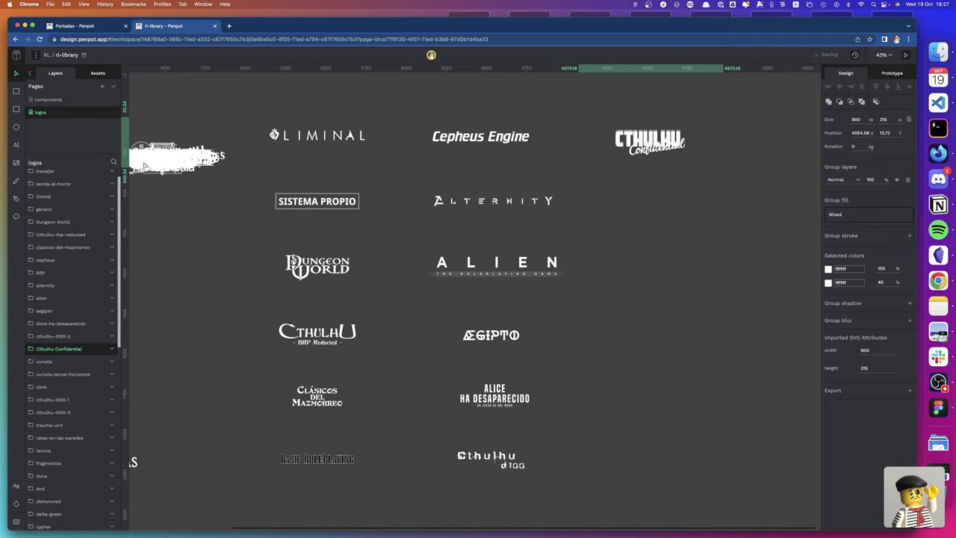
Align Cthulhu Confidential with the grid and place the Coriolis logo below it
key("super+z")
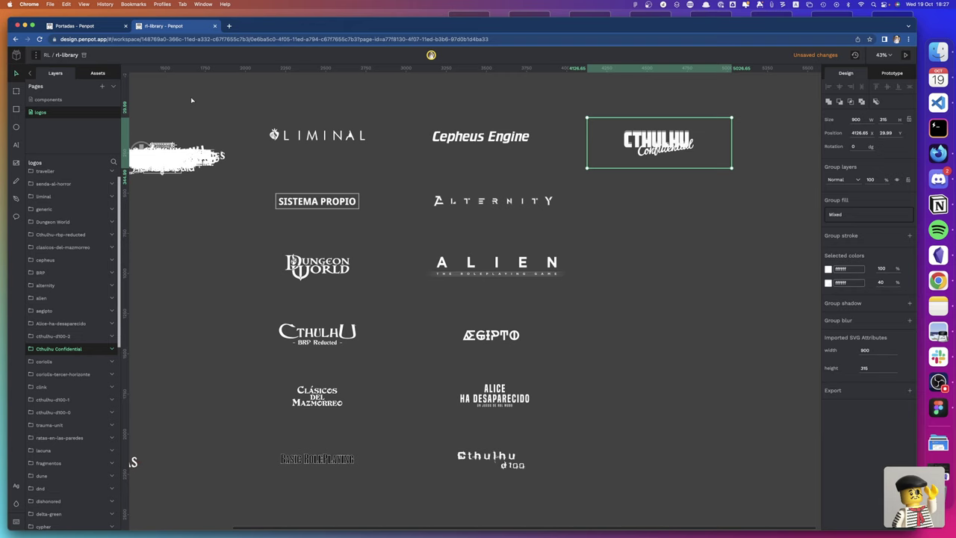
scroll(191, 100, "left", 2)
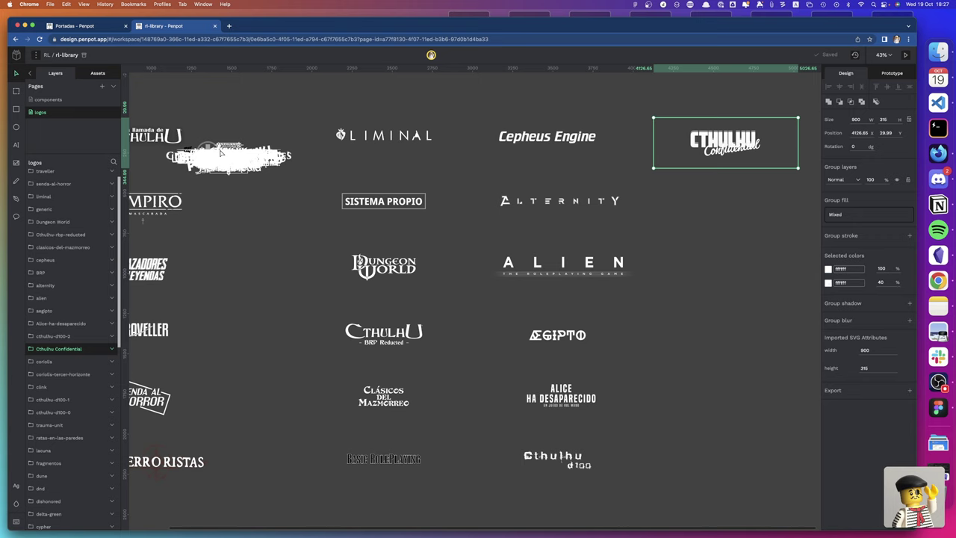
scroll(234, 166, "down", 1)
scroll(234, 166, "left", 1)
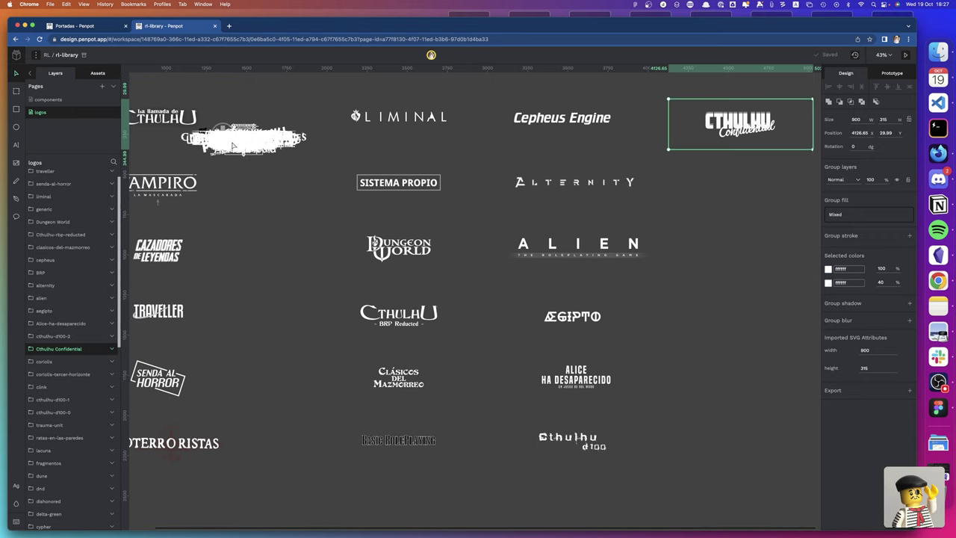
scroll(239, 157, "up", 2)
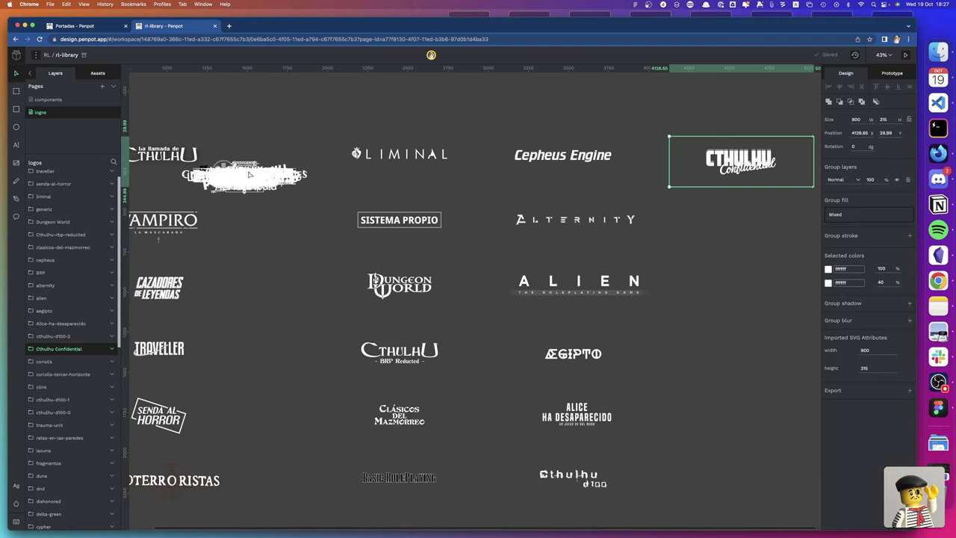
scroll(250, 174, "down", 1)
scroll(250, 174, "right", 1)
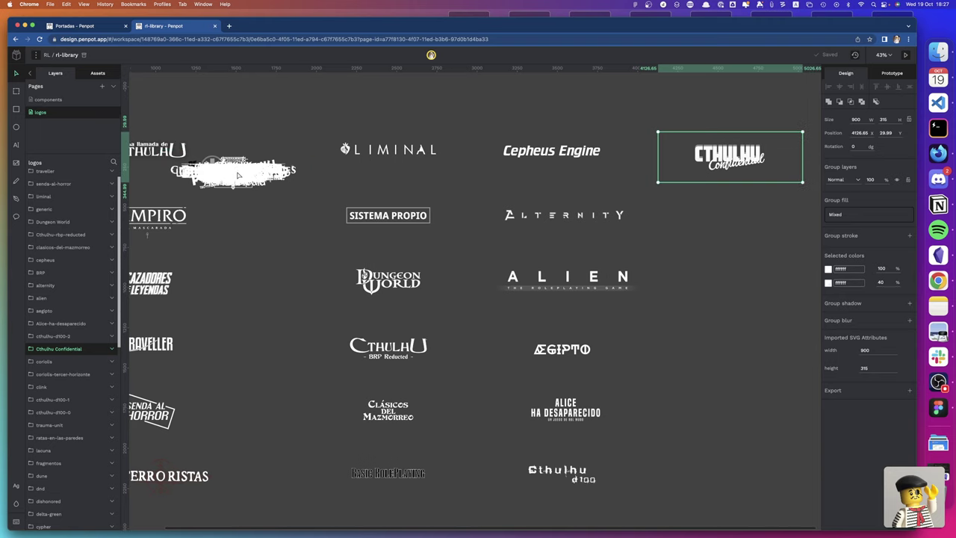
left_click_drag(238, 174, 735, 209)
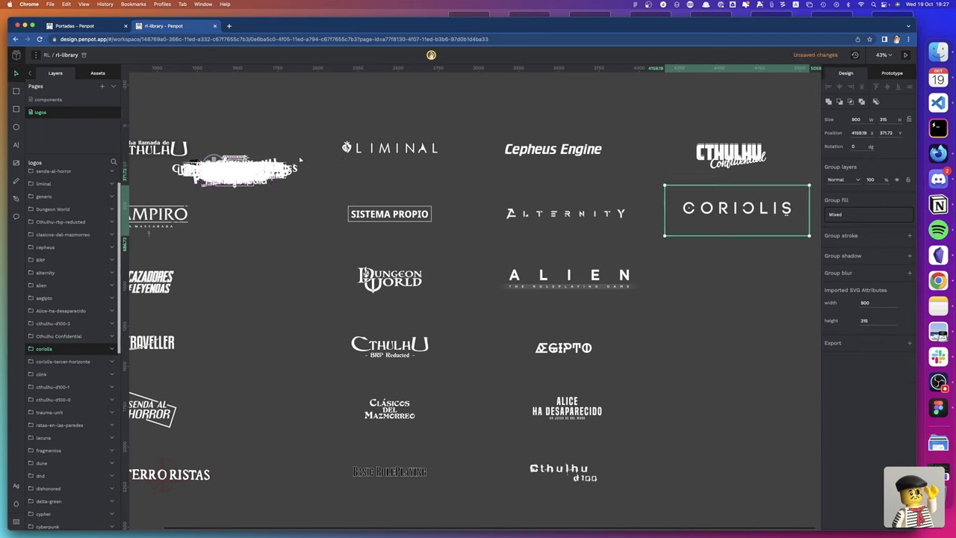
Place Coriolis Tercer Horizonte below Coriolis, CLINK beside Egipto, and a Cthulhu D100 logo beside Alice
left_click_drag(216, 177, 275, 199)
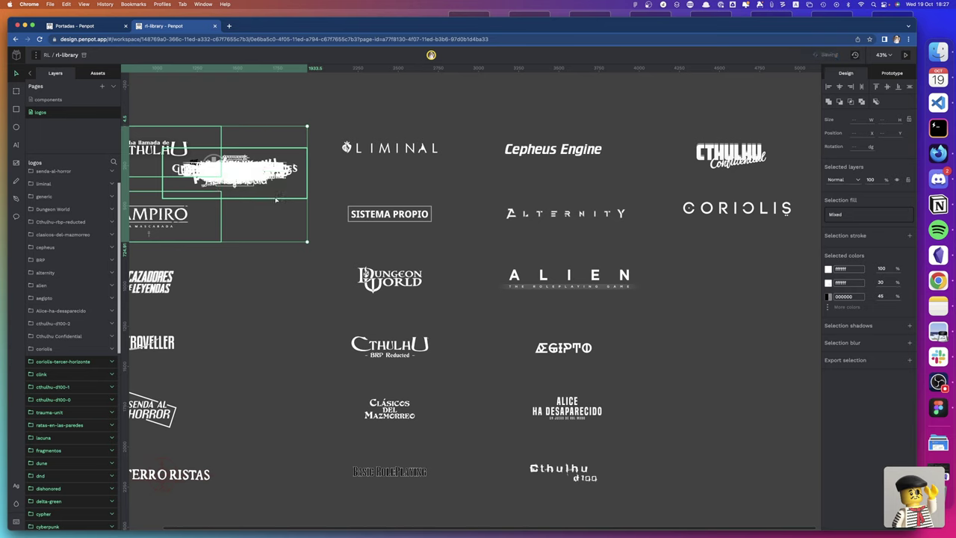
left_click(256, 260)
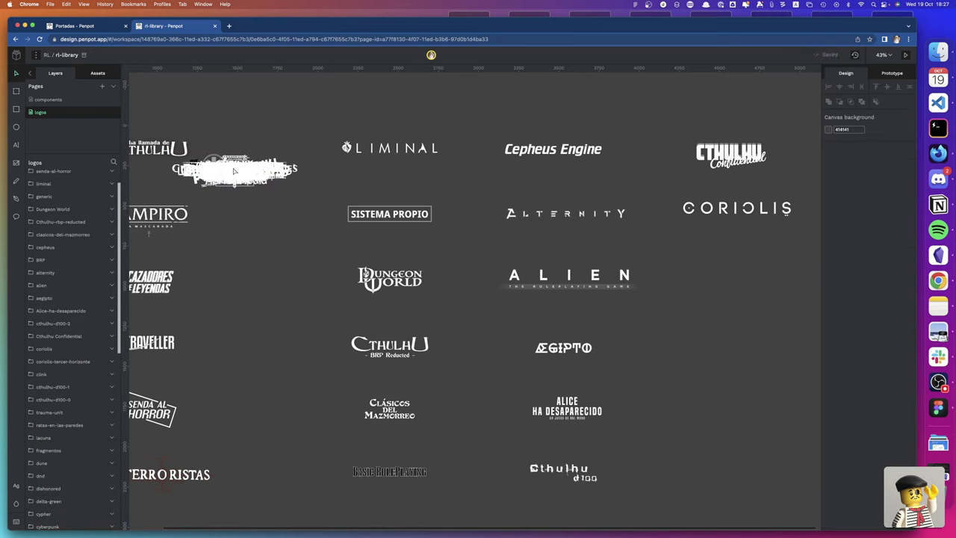
mouse_move(233, 171)
left_mouse_down()
mouse_move(672, 274)
mouse_move(747, 274)
left_mouse_up()
mouse_move(222, 165)
left_mouse_down()
mouse_move(747, 361)
mouse_move(758, 348)
left_mouse_up()
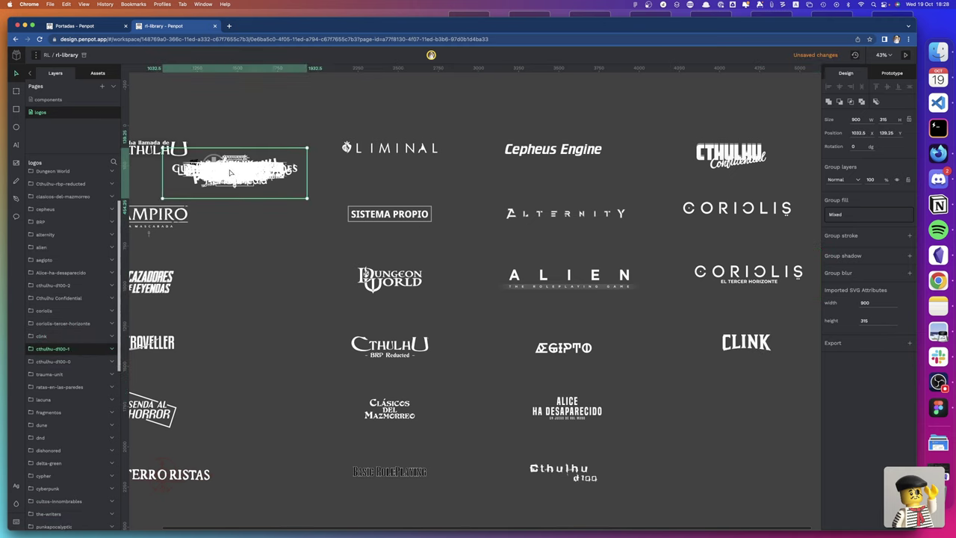
mouse_move(235, 174)
left_mouse_down()
mouse_move(624, 320)
mouse_move(717, 404)
left_mouse_up()
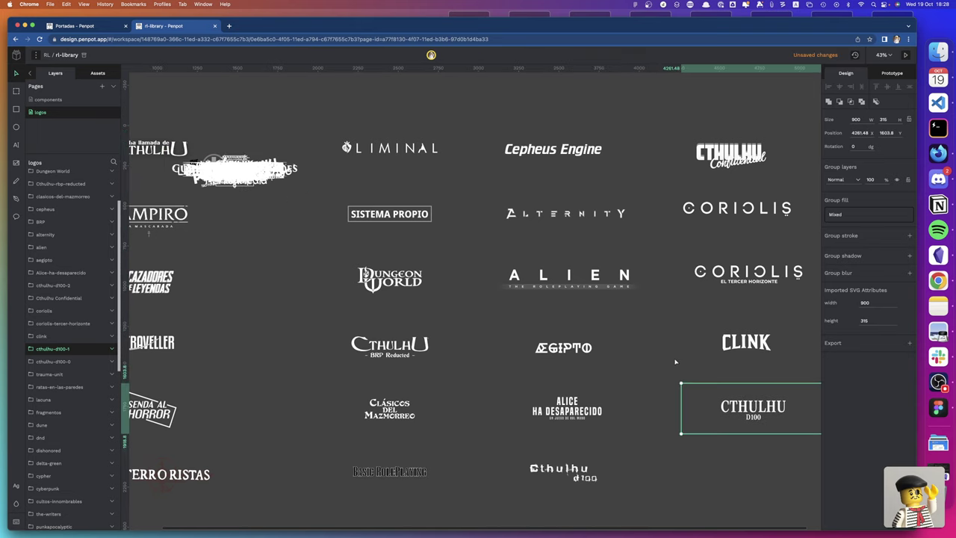
Place the second Cthulhu D100 logo below the first and select the Trauma Unit logo
scroll(616, 339, "right", 1)
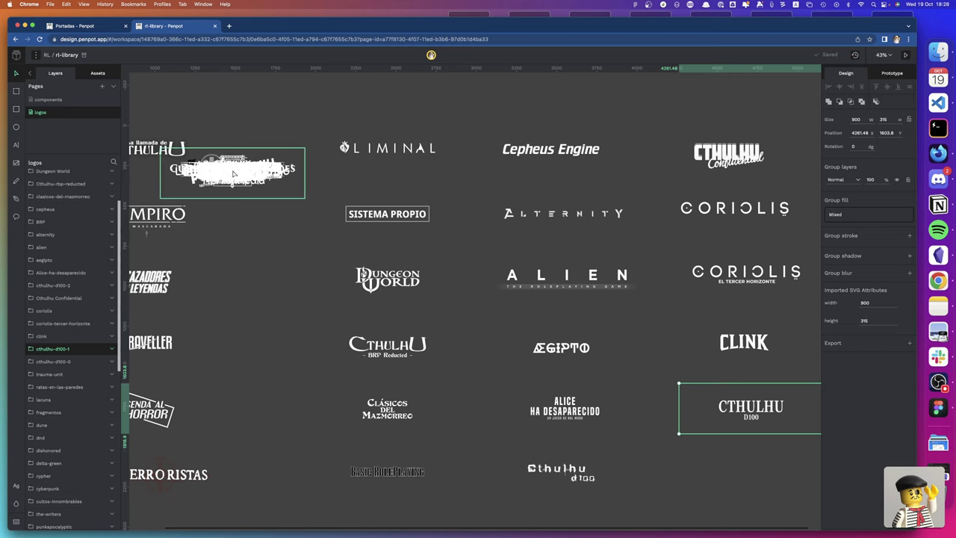
left_click_drag(232, 173, 748, 460)
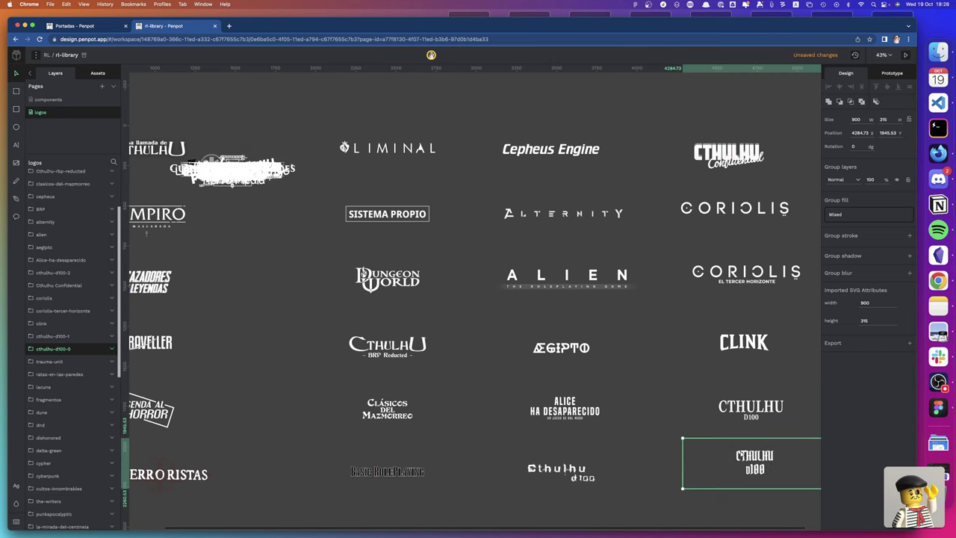
scroll(315, 226, "right", 3)
scroll(315, 227, "left", 6)
scroll(315, 226, "up", 1)
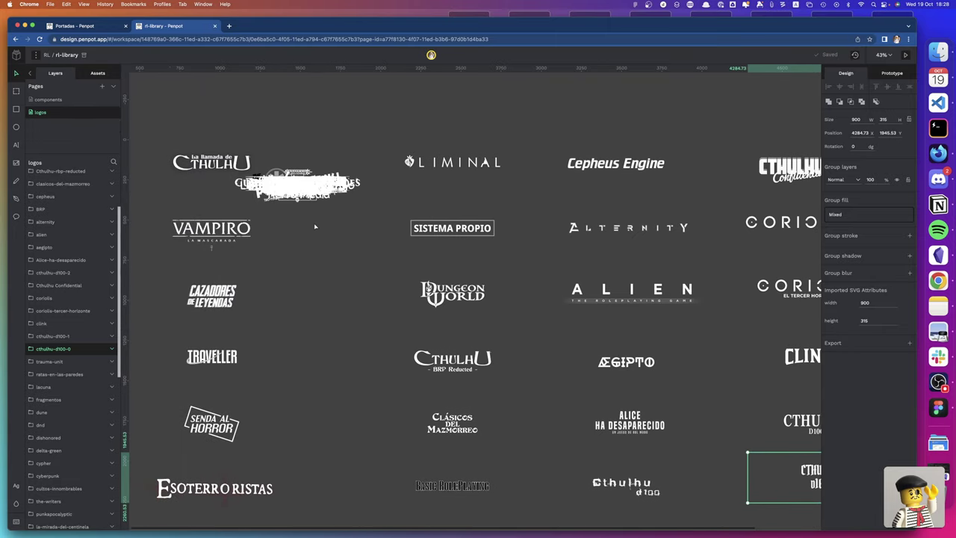
left_click(310, 184)
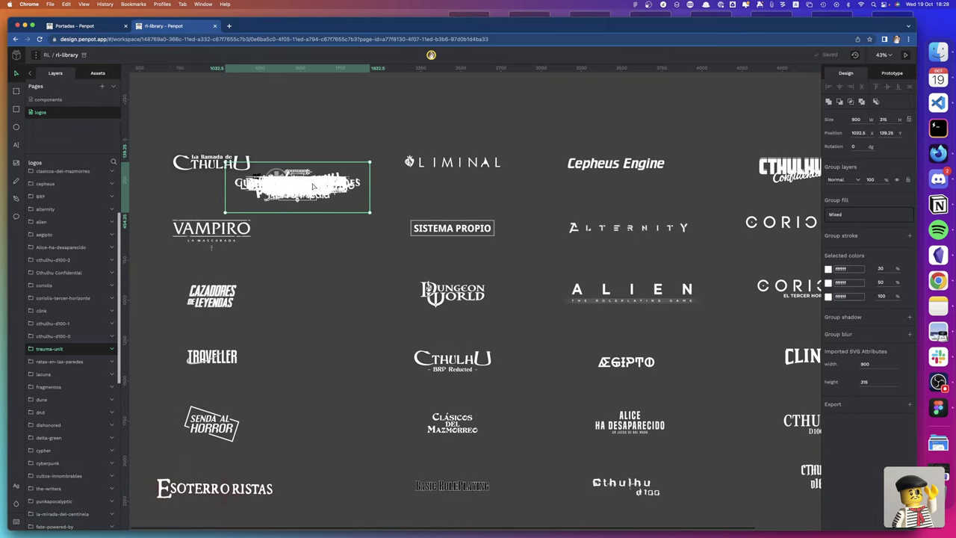
scroll(313, 186, "right", 3)
scroll(224, 191, "right", 2)
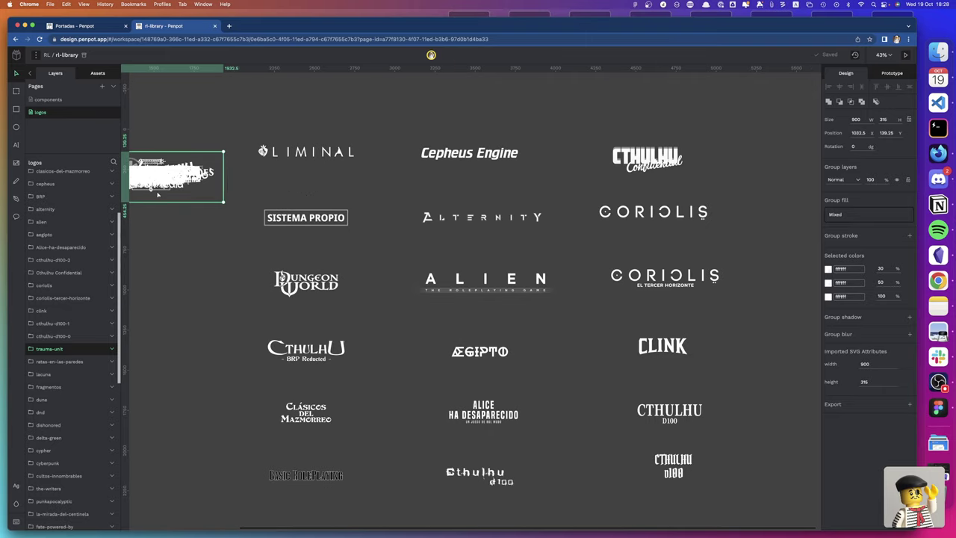
Start a new column with Trauma Unit, Ratas en las paredes, and Lacuna
left_click_drag(131, 181, 790, 170)
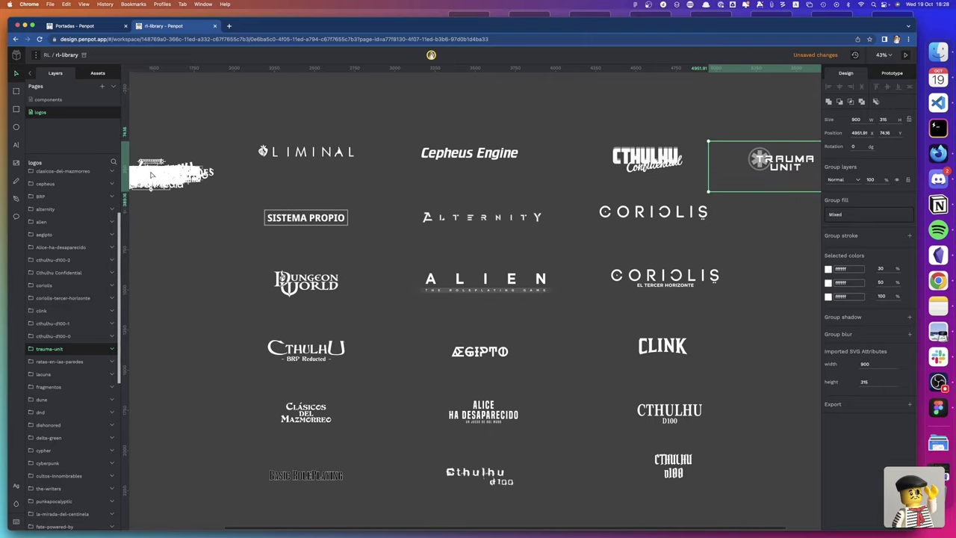
key("Escape")
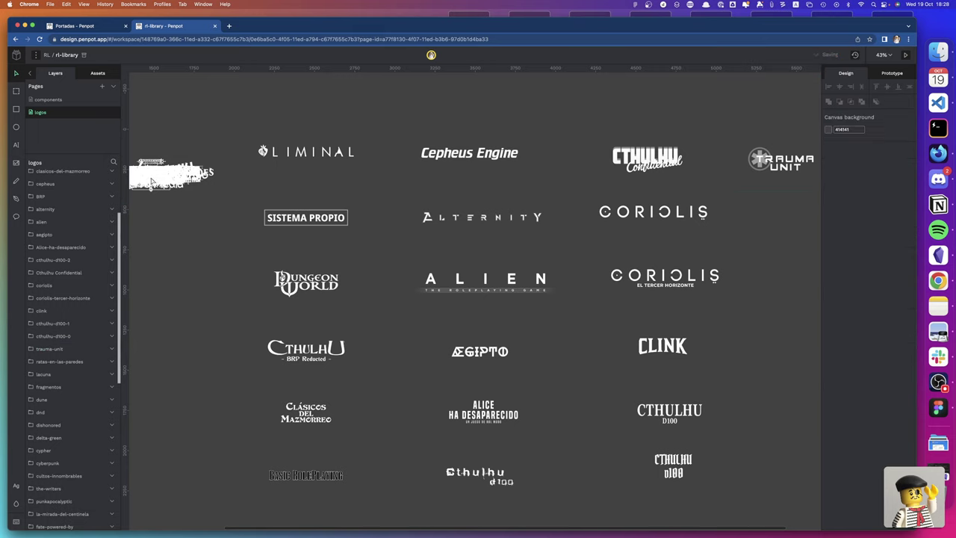
left_click(153, 180)
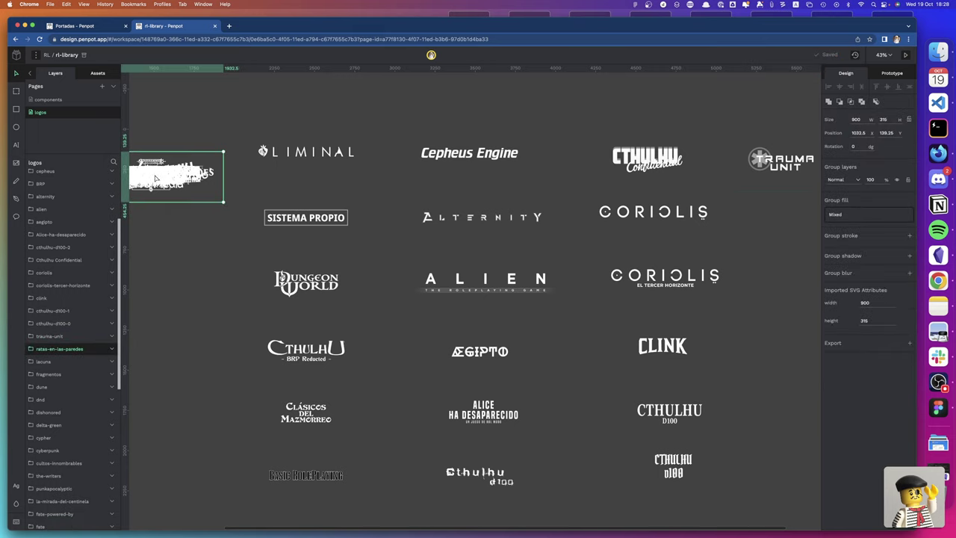
left_click_drag(156, 177, 788, 219)
left_click(172, 176)
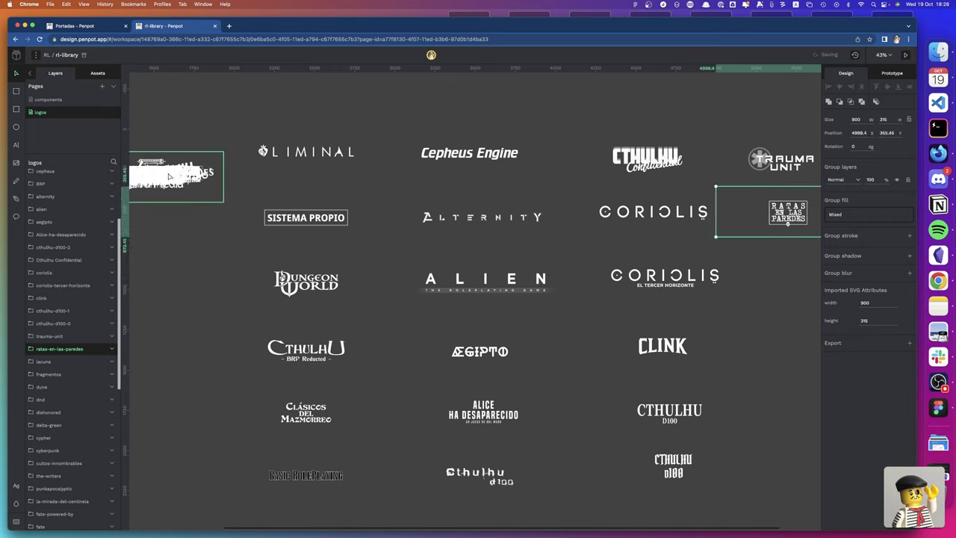
left_click_drag(171, 175, 815, 281)
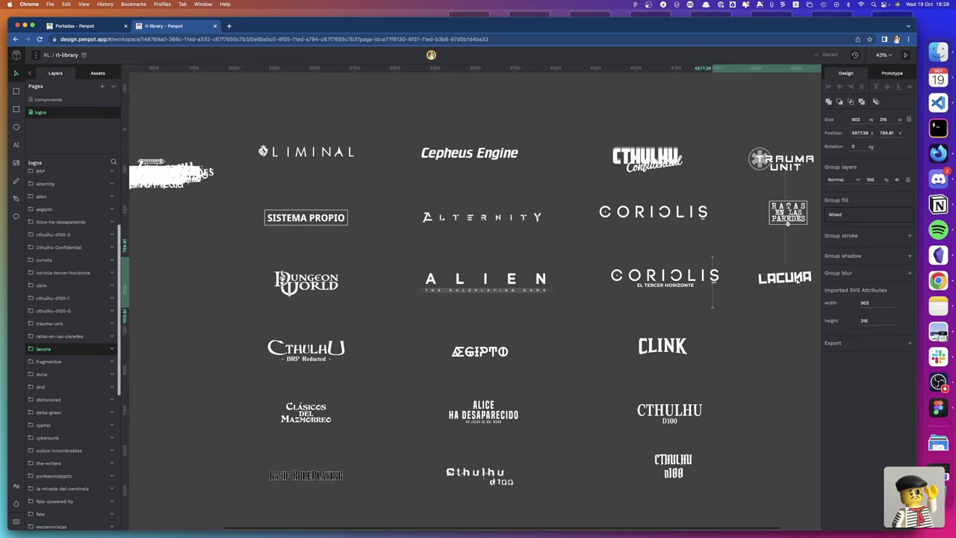
Add Fragmentos, Dungeons & Dragons and Dishonored to the end of that column
left_click(153, 185)
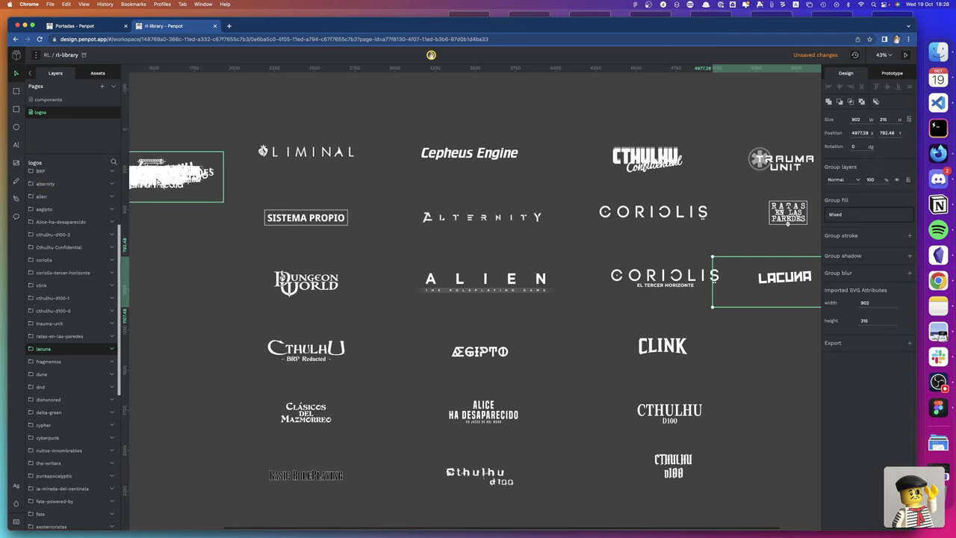
mouse_move(153, 186)
left_mouse_down()
mouse_move(664, 340)
mouse_move(784, 357)
left_mouse_up()
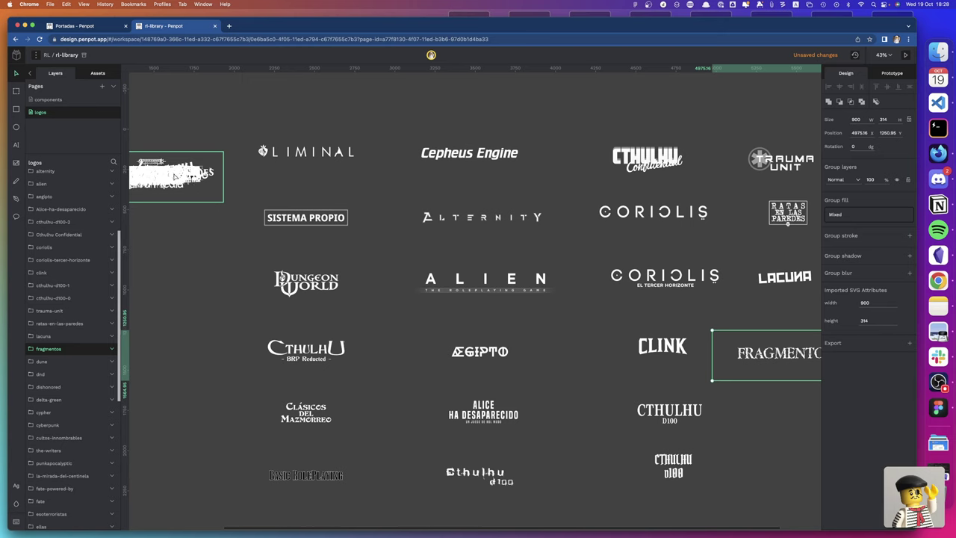
left_click(195, 184)
mouse_move(194, 183)
left_mouse_down()
mouse_move(717, 382)
mouse_move(820, 432)
left_mouse_up()
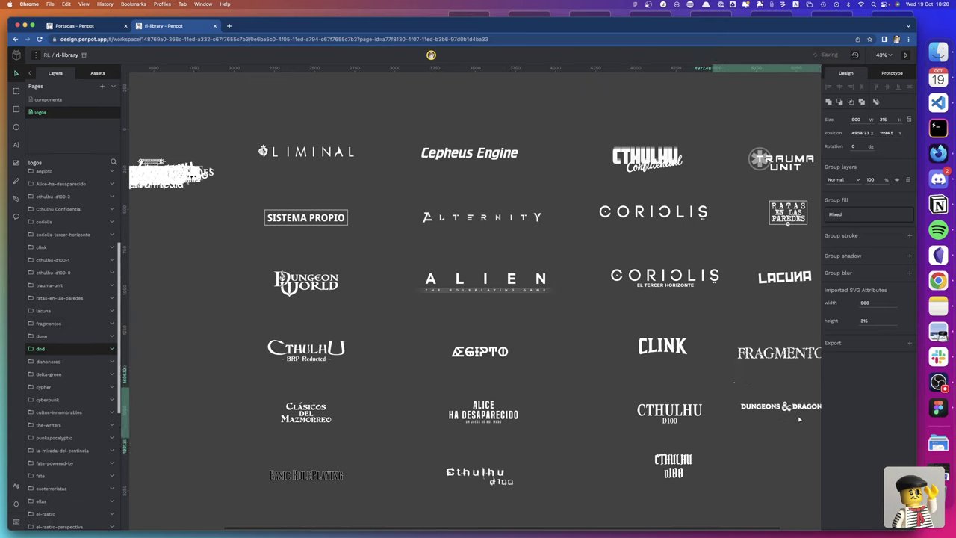
mouse_move(171, 178)
left_mouse_down()
mouse_move(752, 401)
mouse_move(794, 475)
left_mouse_up()
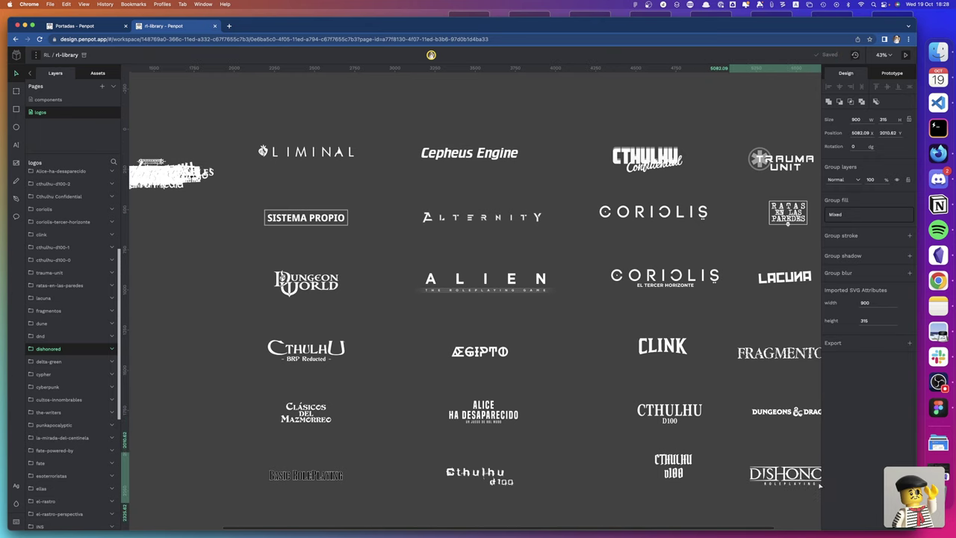
scroll(612, 356, "right", 5)
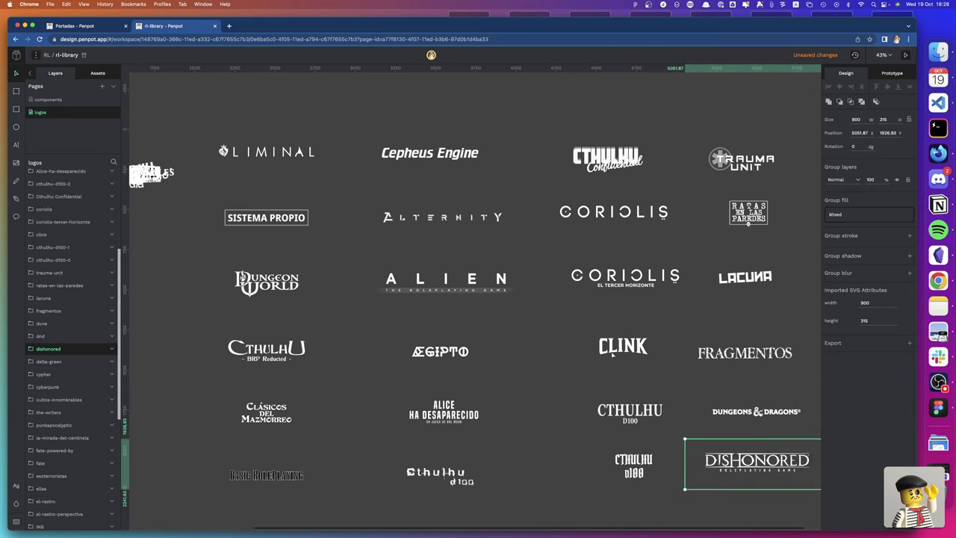
scroll(612, 355, "left", 4)
scroll(612, 353, "left", 3)
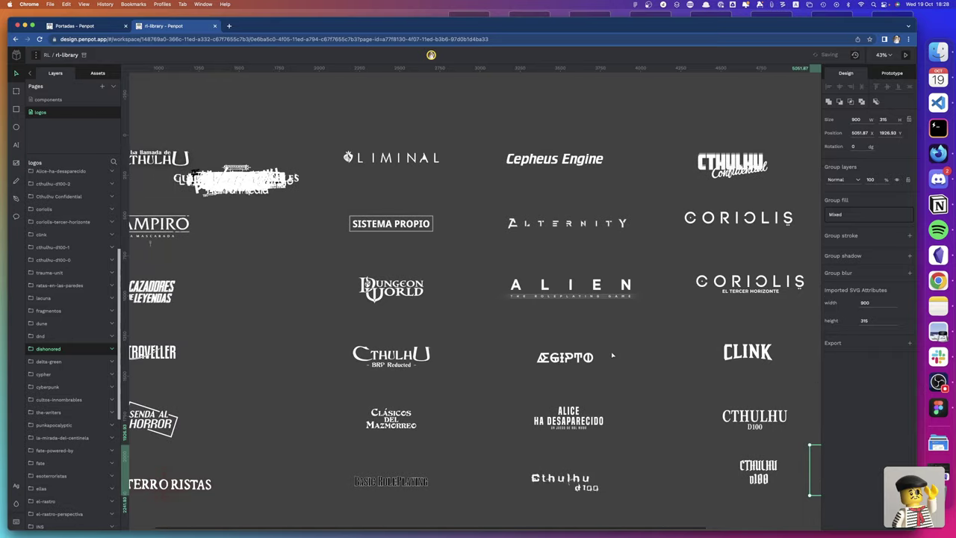
scroll(611, 354, "left", 5)
scroll(612, 355, "left", 2)
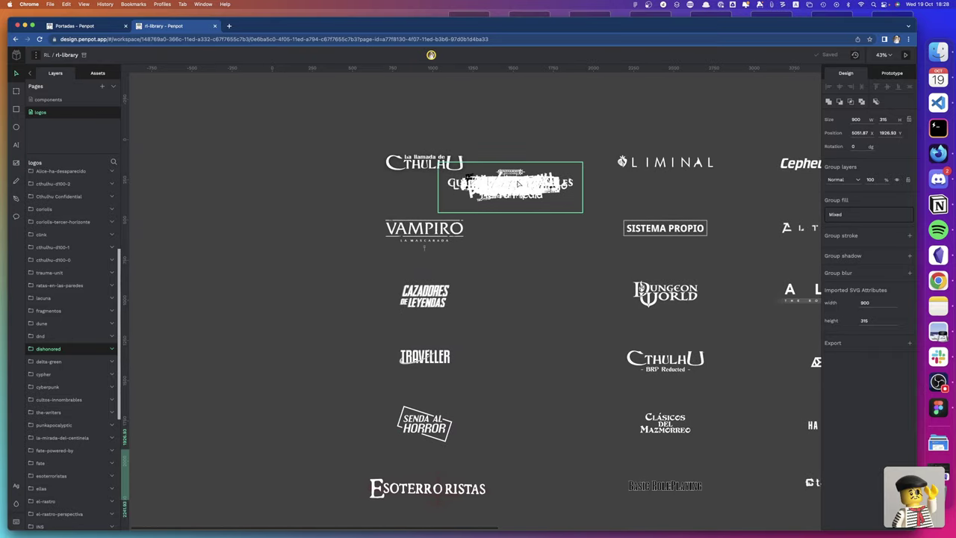
left_click_drag(518, 183, 281, 167)
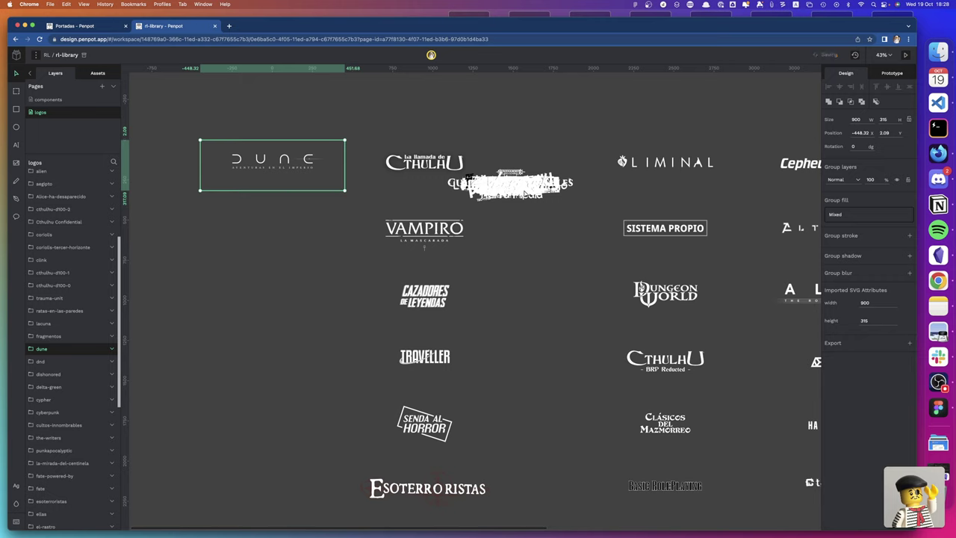
key("Escape")
left_click_drag(516, 186, 290, 231)
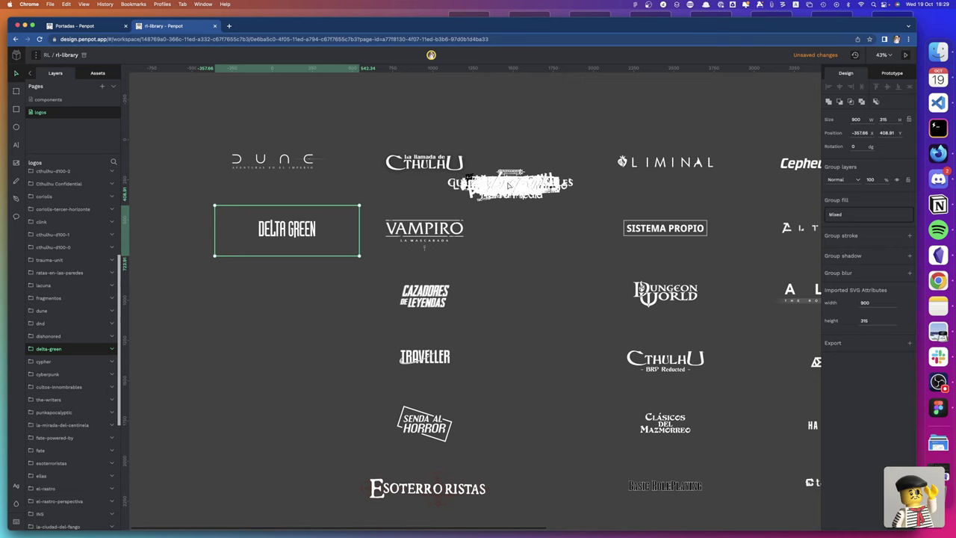
key("Escape")
left_click_drag(512, 186, 282, 298)
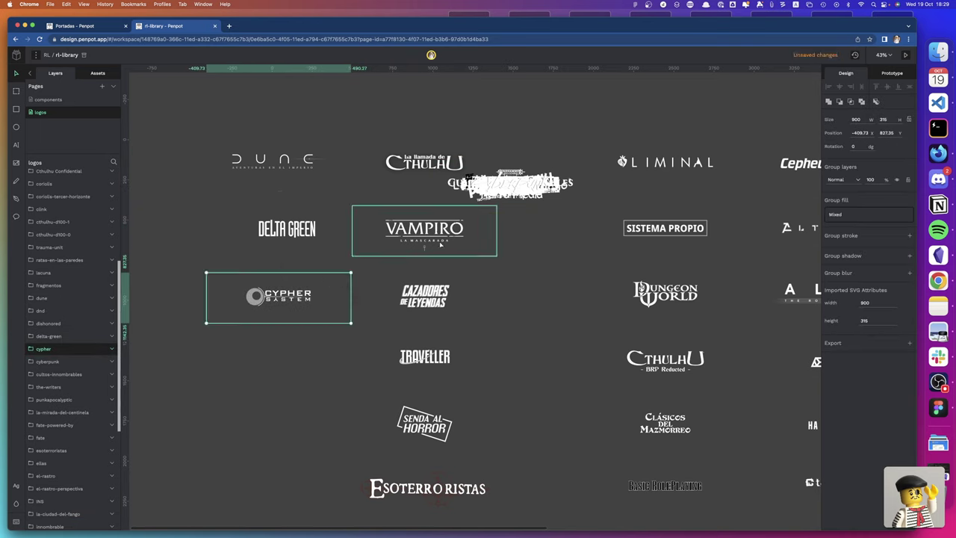
mouse_move(508, 186)
left_mouse_down()
mouse_move(261, 366)
mouse_move(273, 356)
left_mouse_up()
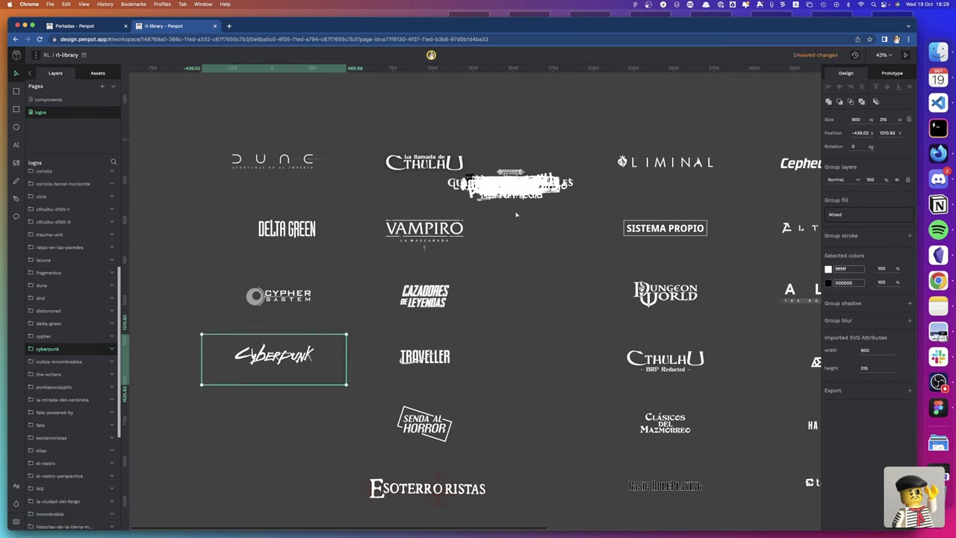
mouse_move(511, 192)
left_mouse_down()
mouse_move(274, 420)
mouse_move(282, 423)
left_mouse_up()
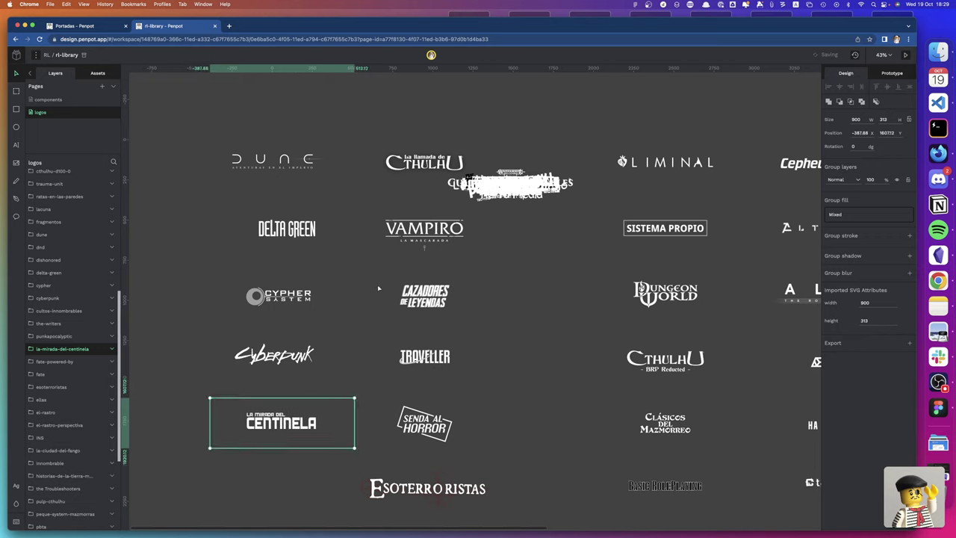
left_click_drag(518, 181, 287, 474)
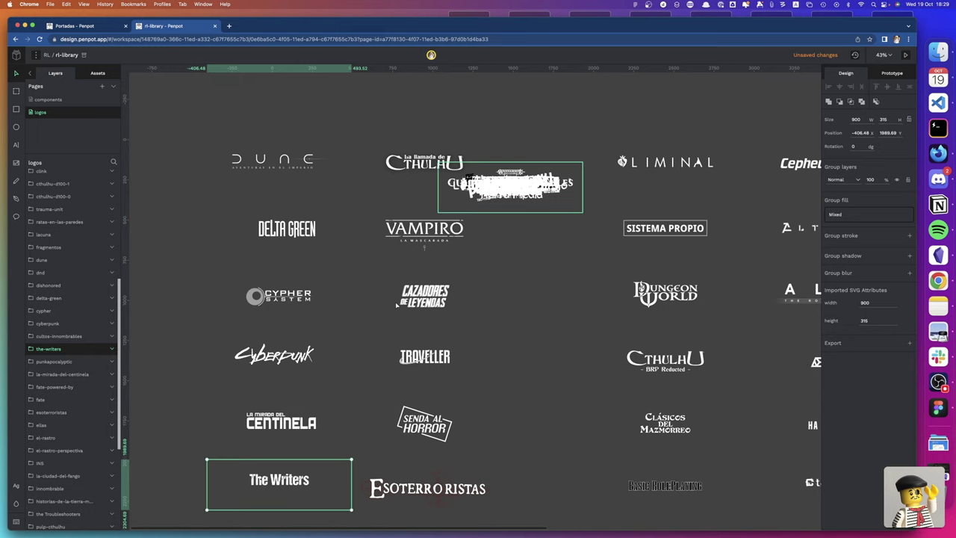
scroll(397, 304, "left", 3)
scroll(397, 305, "left", 3)
scroll(396, 305, "left", 3)
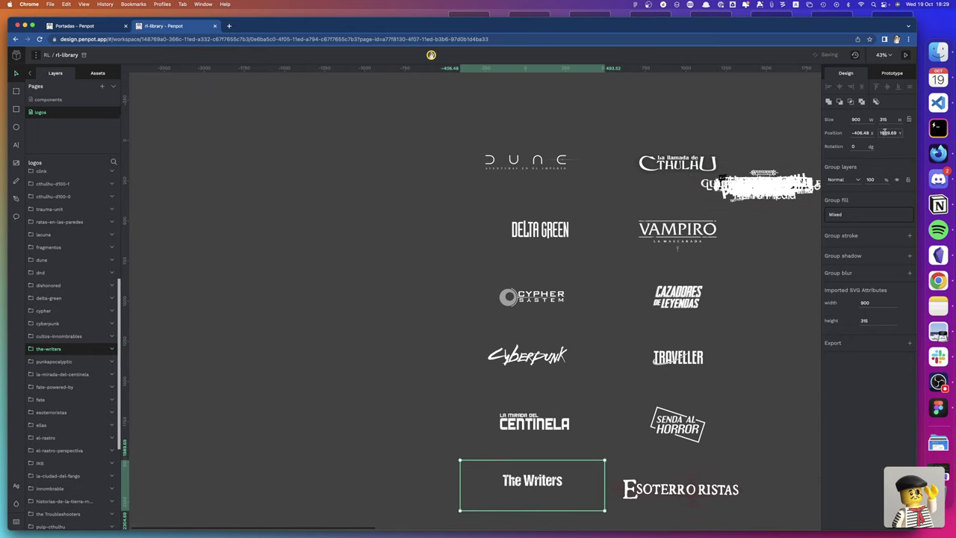
left_click(763, 193)
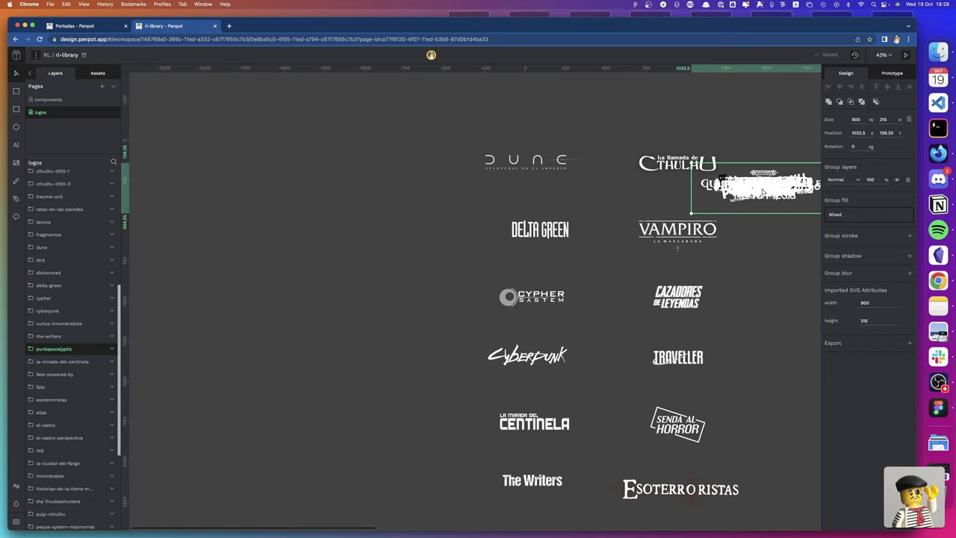
mouse_move(763, 191)
left_mouse_down()
mouse_move(387, 169)
mouse_move(398, 171)
left_mouse_up()
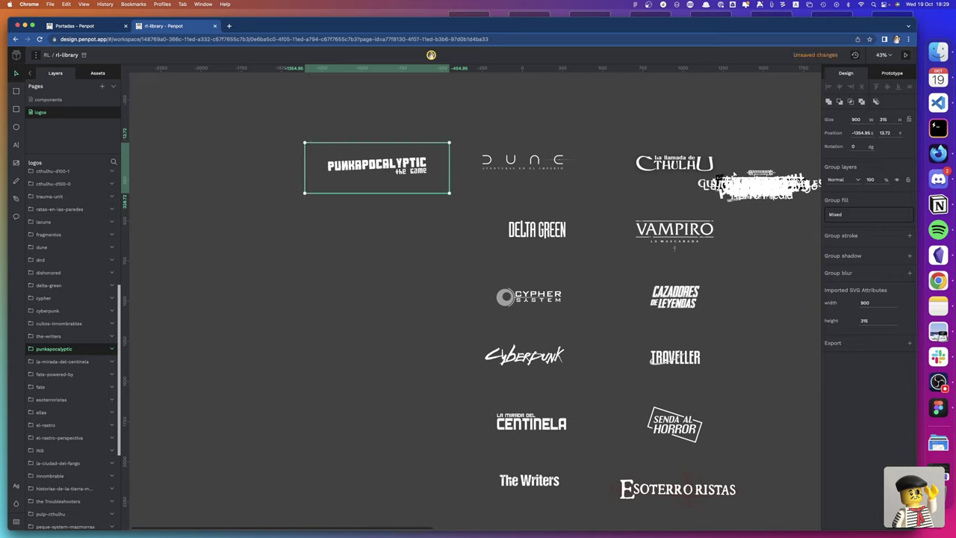
key("Escape")
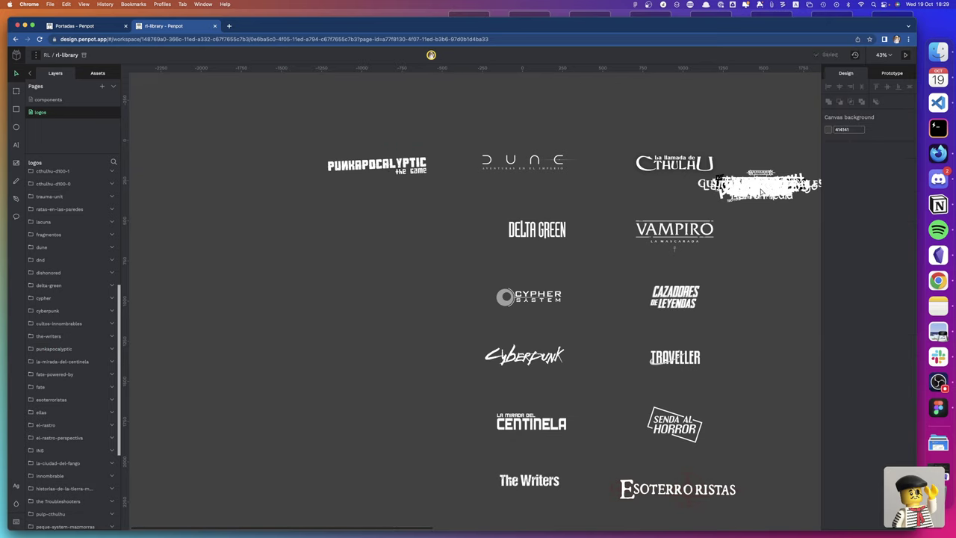
left_click_drag(760, 189, 385, 231)
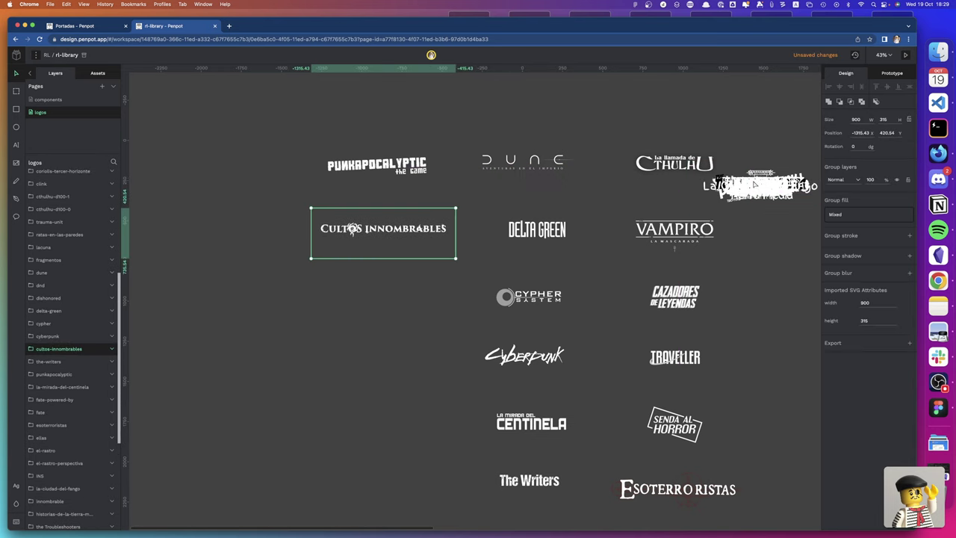
mouse_move(756, 186)
left_mouse_down()
mouse_move(396, 312)
mouse_move(395, 297)
left_mouse_up()
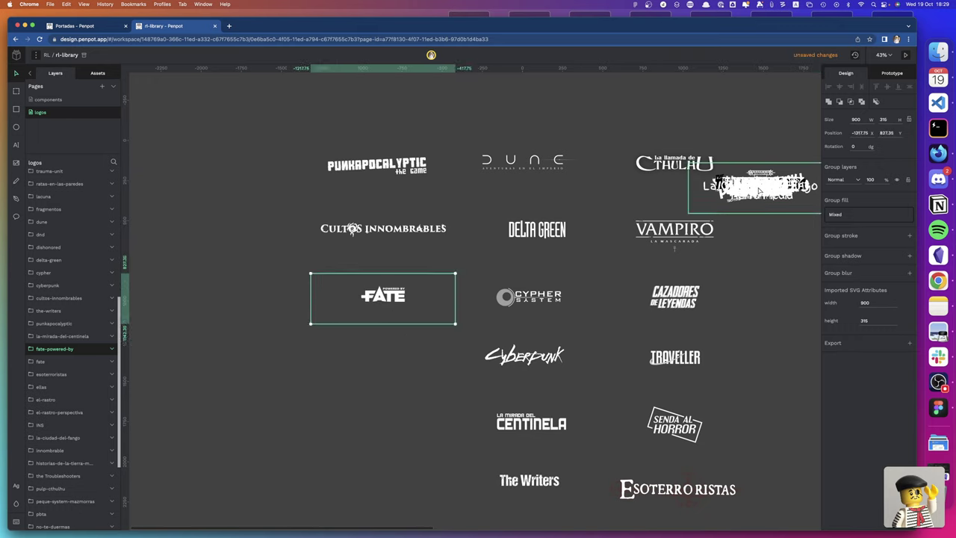
left_click_drag(759, 188, 392, 362)
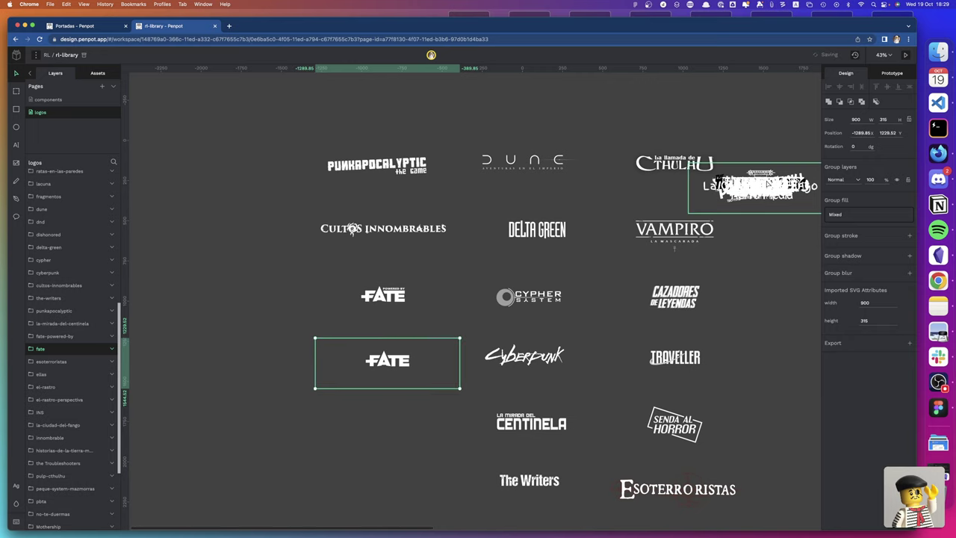
left_click_drag(759, 188, 377, 422)
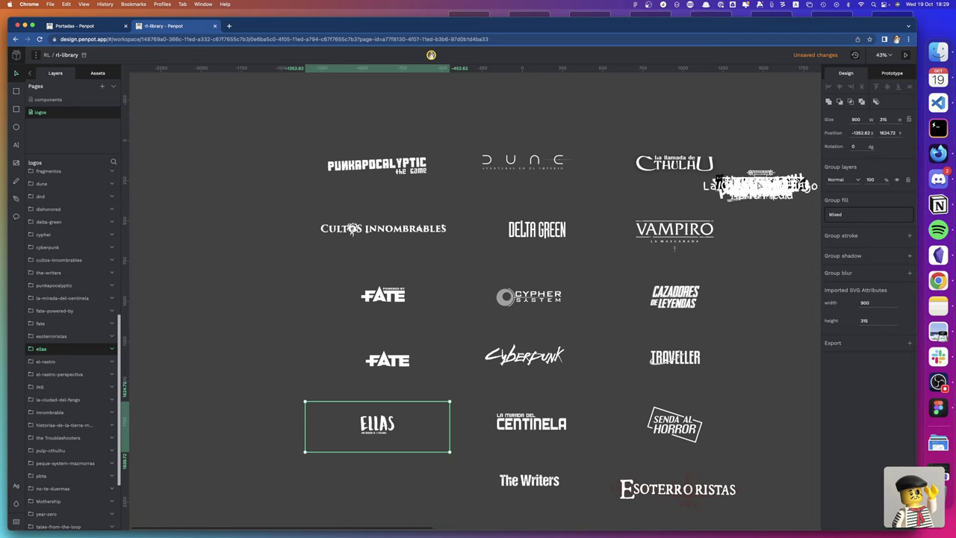
mouse_move(759, 188)
left_mouse_down()
mouse_move(321, 508)
mouse_move(381, 479)
left_mouse_up()
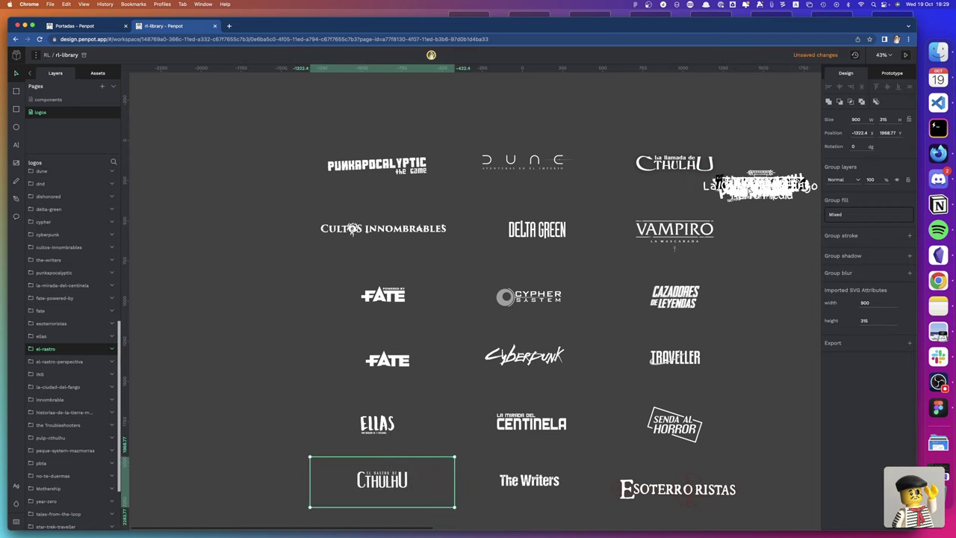
left_click_drag(759, 188, 223, 164)
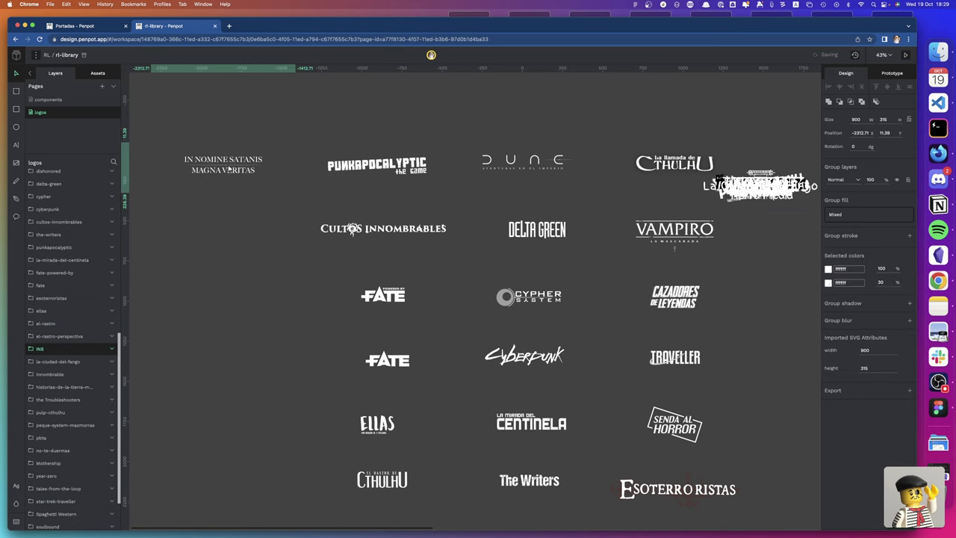
left_click(747, 186)
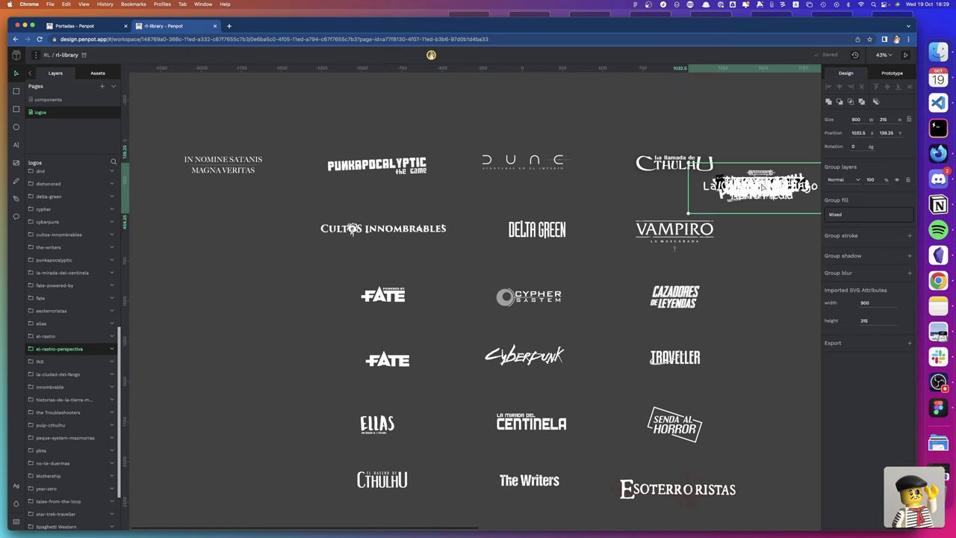
left_click_drag(754, 187, 211, 229)
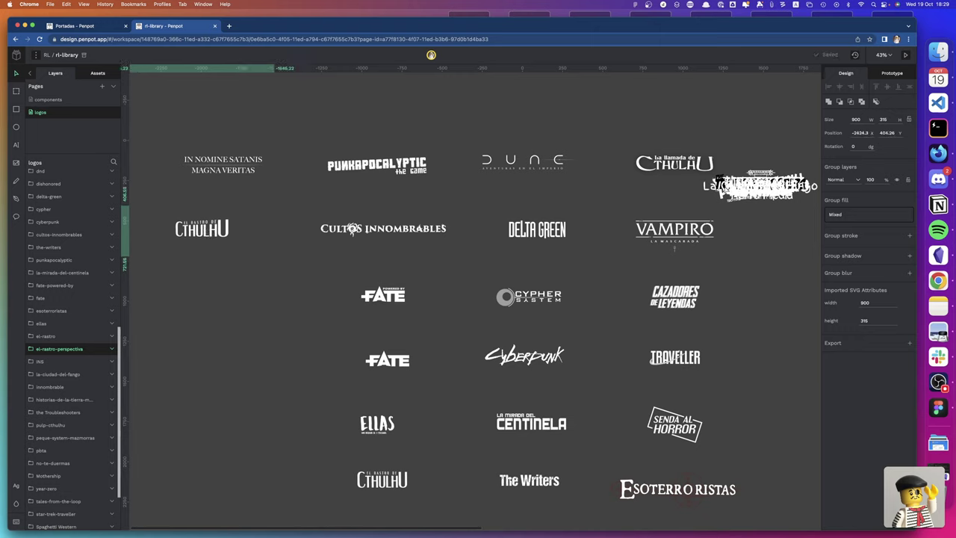
left_click_drag(210, 229, 416, 236)
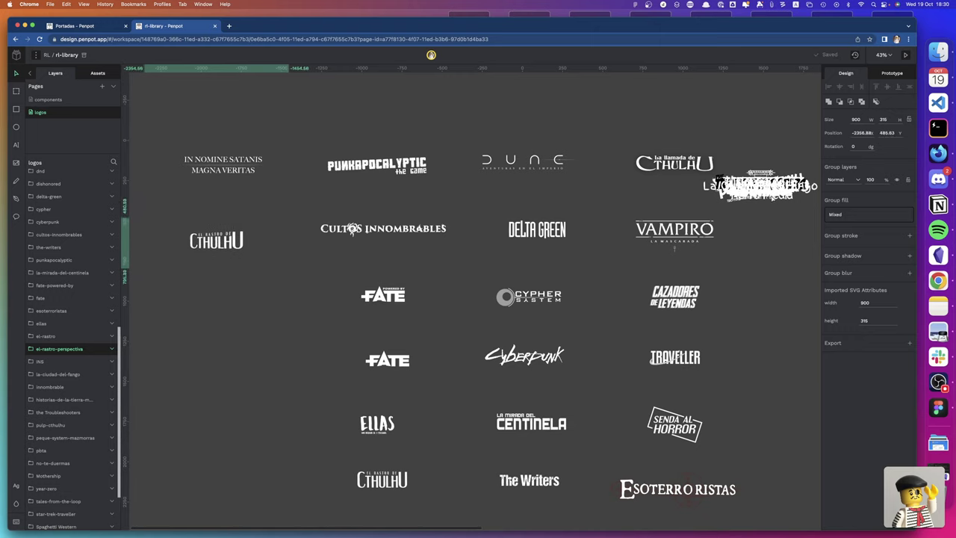
left_click_drag(603, 203, 783, 203)
key("Escape")
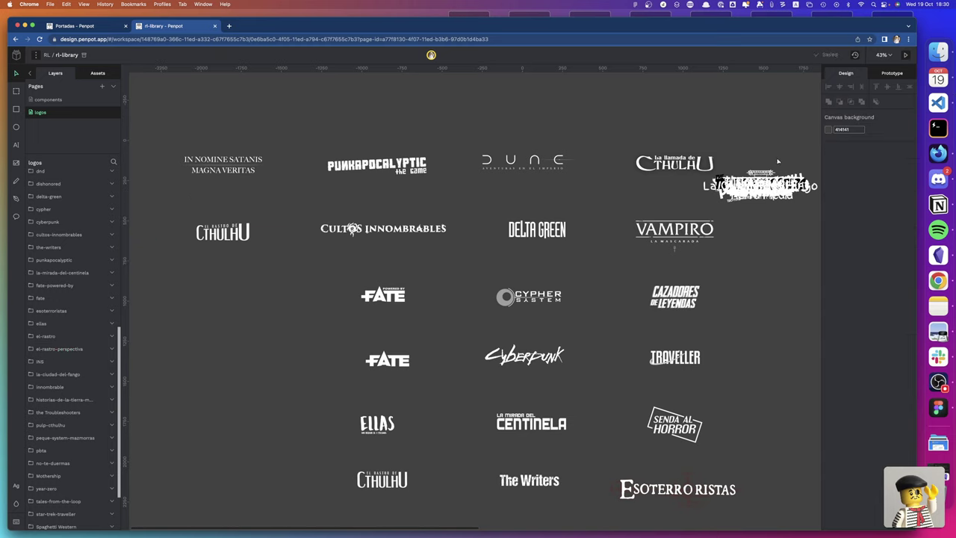
mouse_move(754, 187)
left_mouse_down()
mouse_move(199, 295)
mouse_move(226, 295)
left_mouse_up()
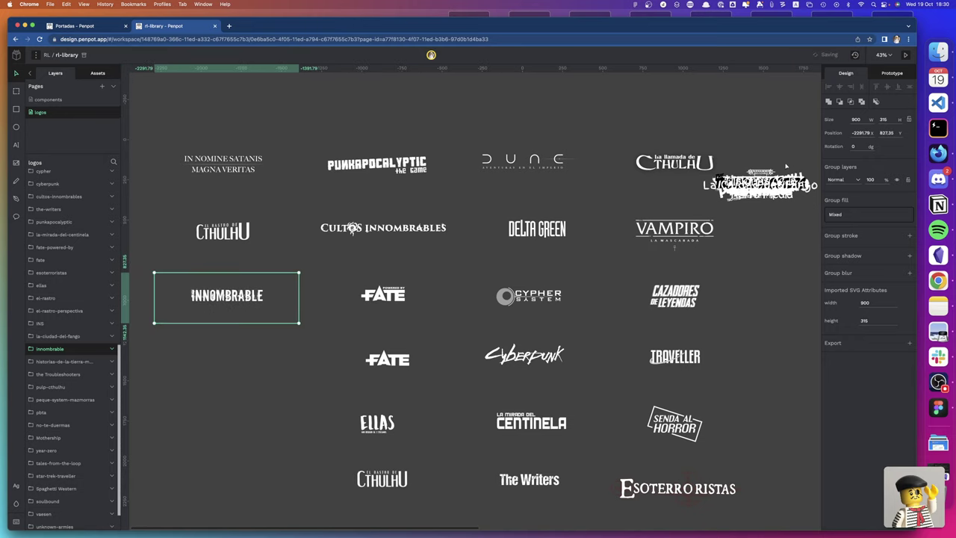
mouse_move(758, 186)
left_mouse_down()
mouse_move(261, 361)
mouse_move(234, 359)
left_mouse_up()
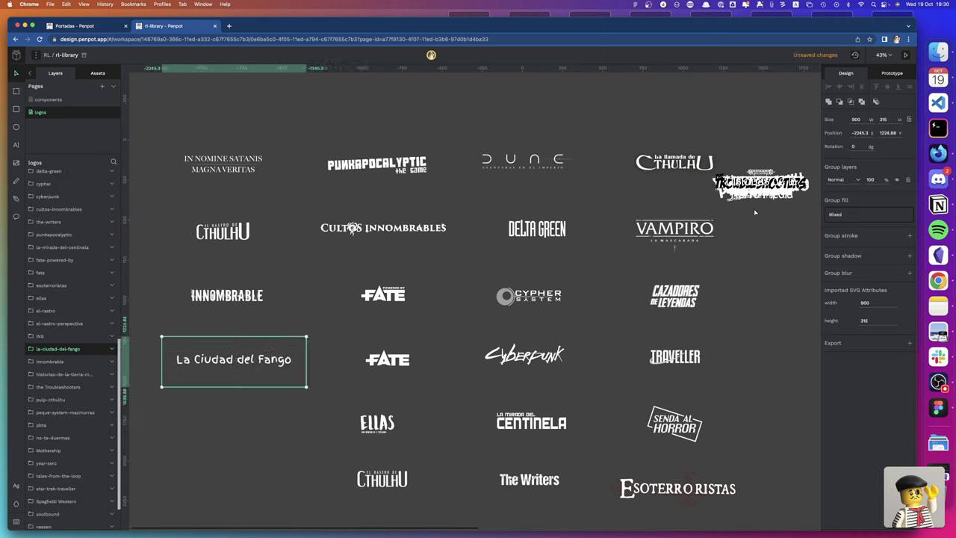
left_click_drag(758, 187, 271, 412)
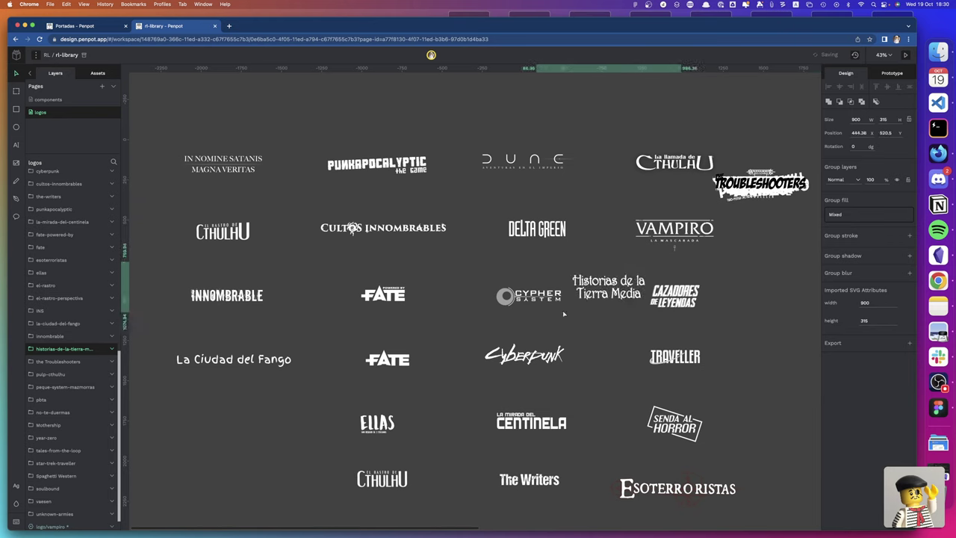
left_click_drag(271, 412, 233, 421)
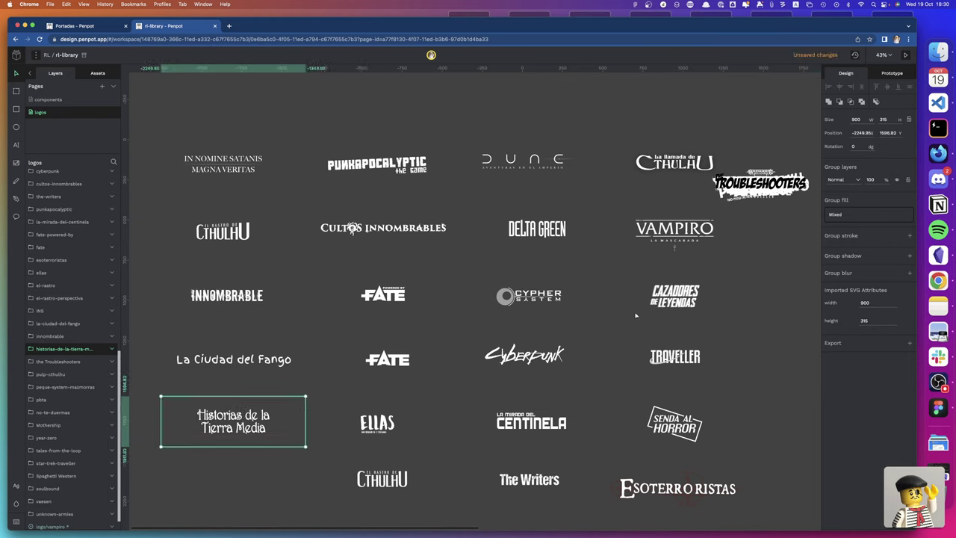
mouse_move(747, 195)
left_mouse_down()
mouse_move(428, 343)
mouse_move(235, 488)
left_mouse_up()
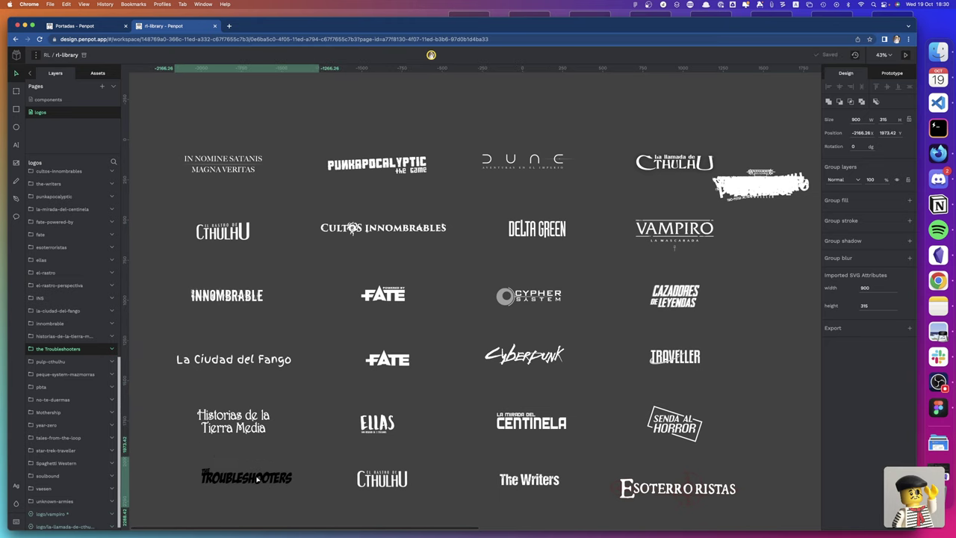
scroll(556, 311, "right", 5)
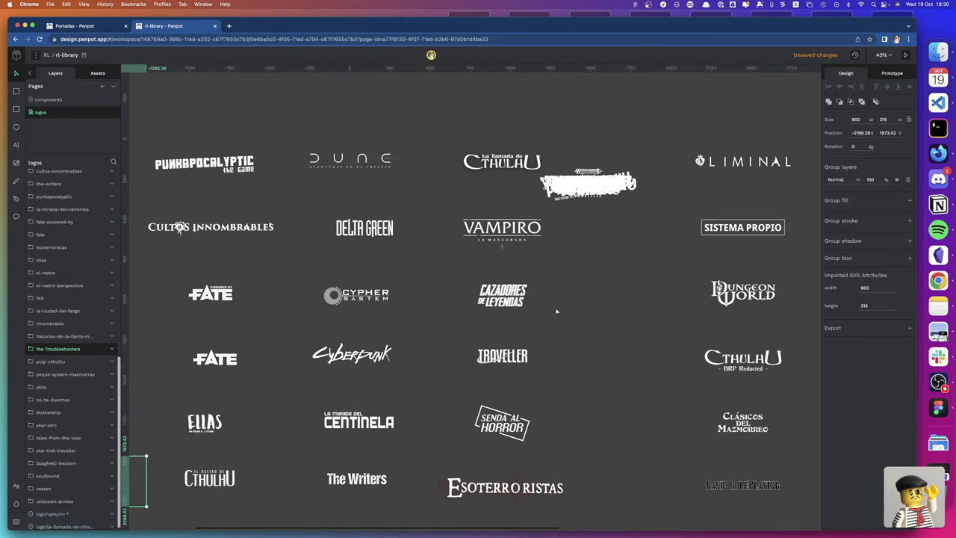
scroll(556, 311, "right", 3)
scroll(556, 310, "right", 3)
scroll(557, 311, "right", 3)
scroll(556, 310, "left", 3)
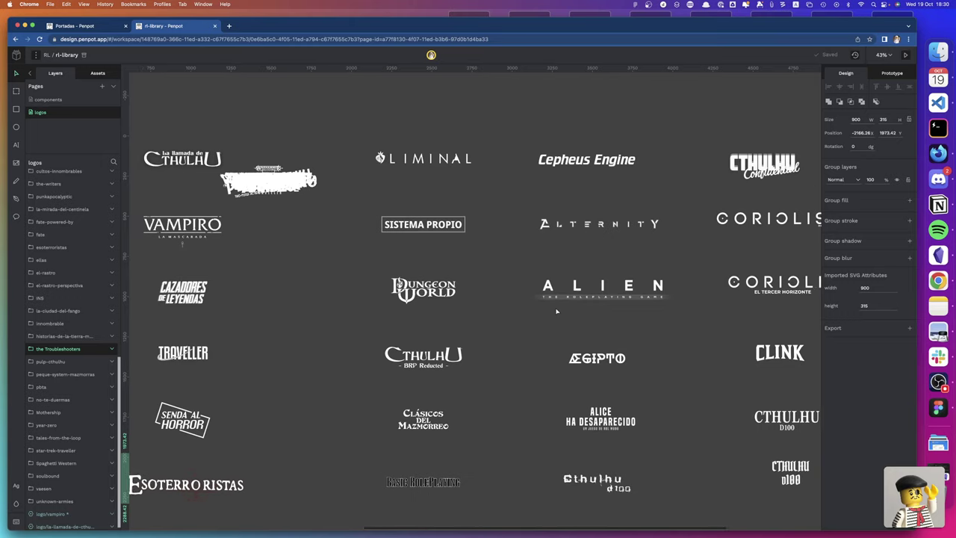
scroll(556, 310, "right", 1)
scroll(557, 310, "left", 3)
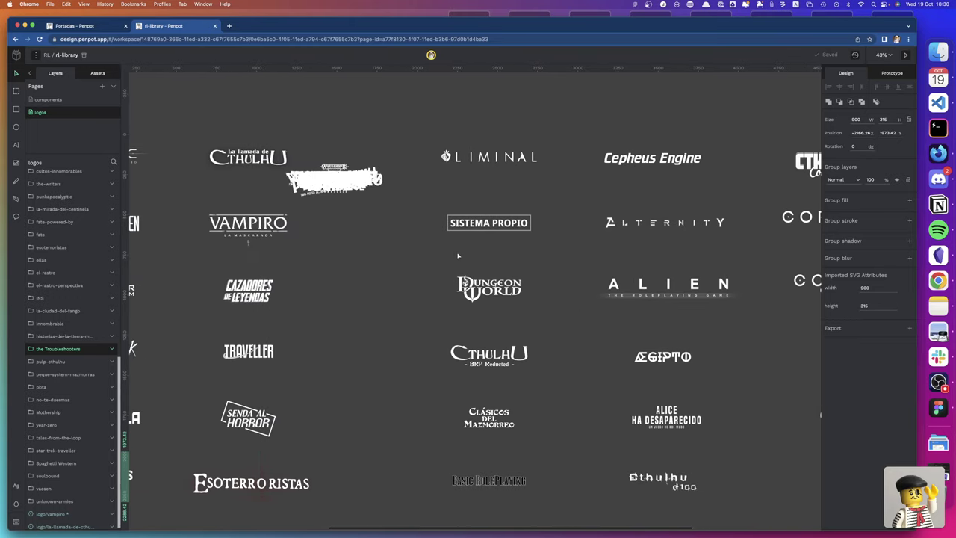
scroll(454, 254, "right", 1)
scroll(454, 254, "left", 3)
scroll(454, 254, "left", 8)
scroll(454, 254, "left", 2)
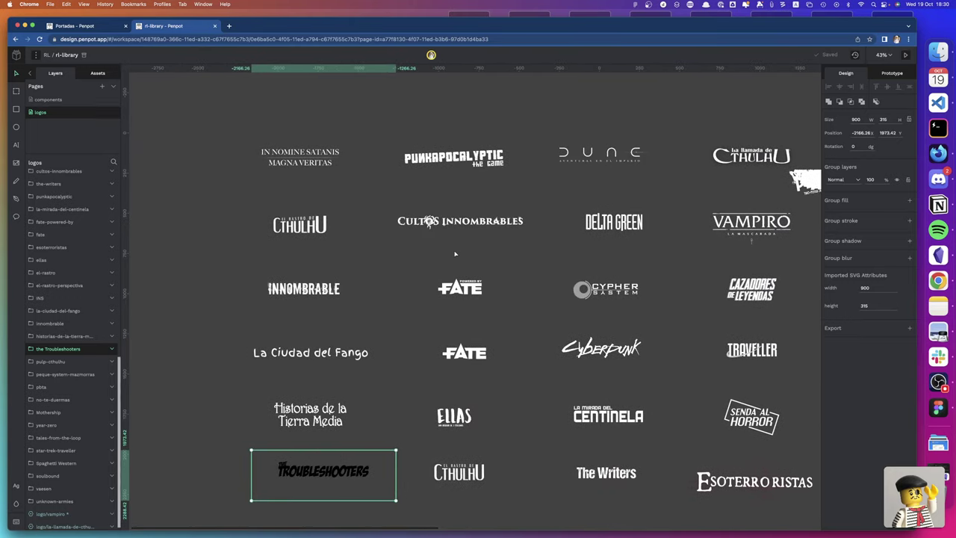
scroll(454, 254, "right", 2)
scroll(454, 254, "left", 2)
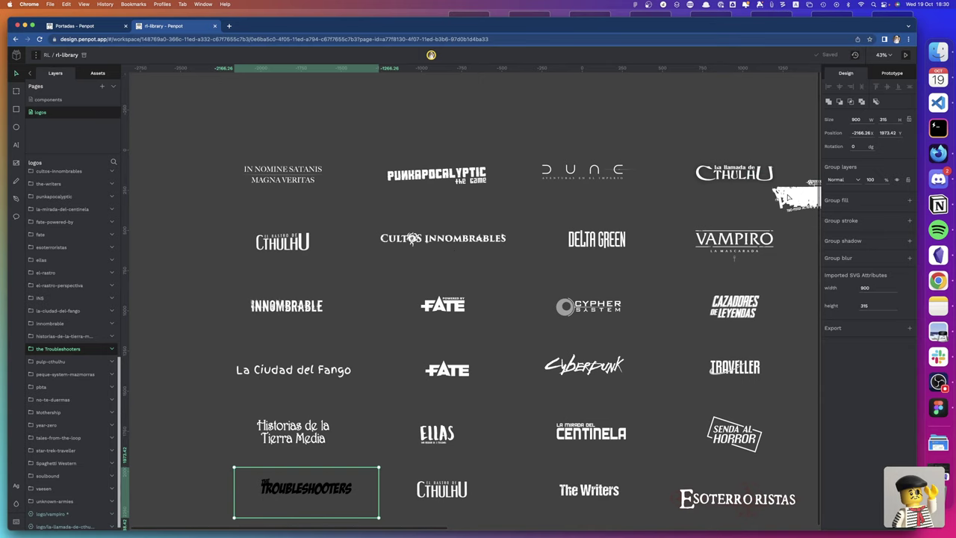
Stack Pulp Cthulhu, Mazmorras, Powered by the Apocalypse and Mothership down the grid's left edge
left_click_drag(366, 176, 163, 173)
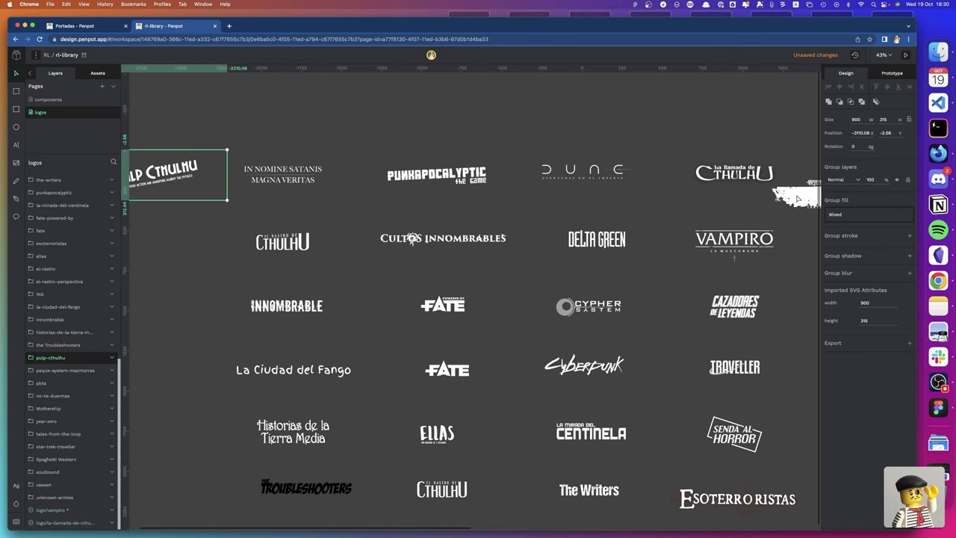
left_click_drag(804, 196, 161, 248)
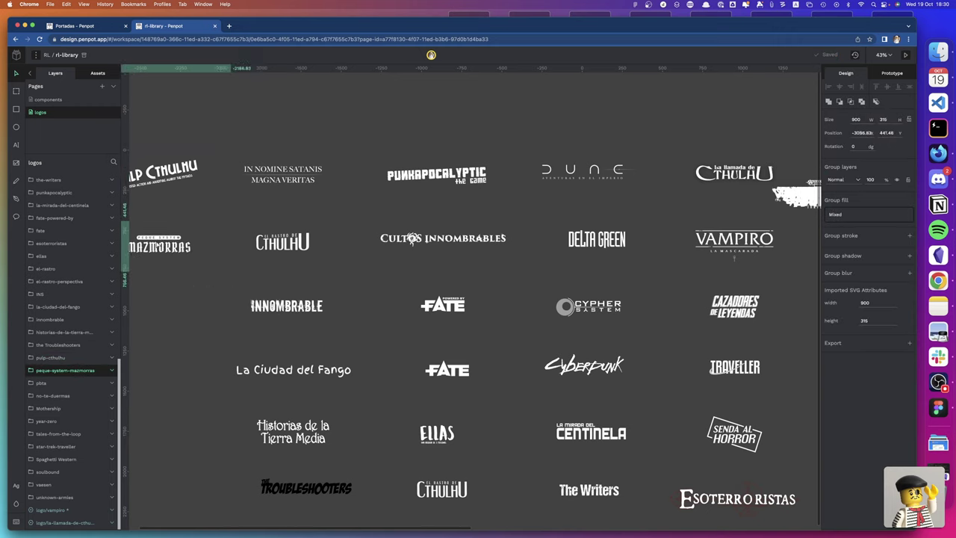
left_click(805, 197)
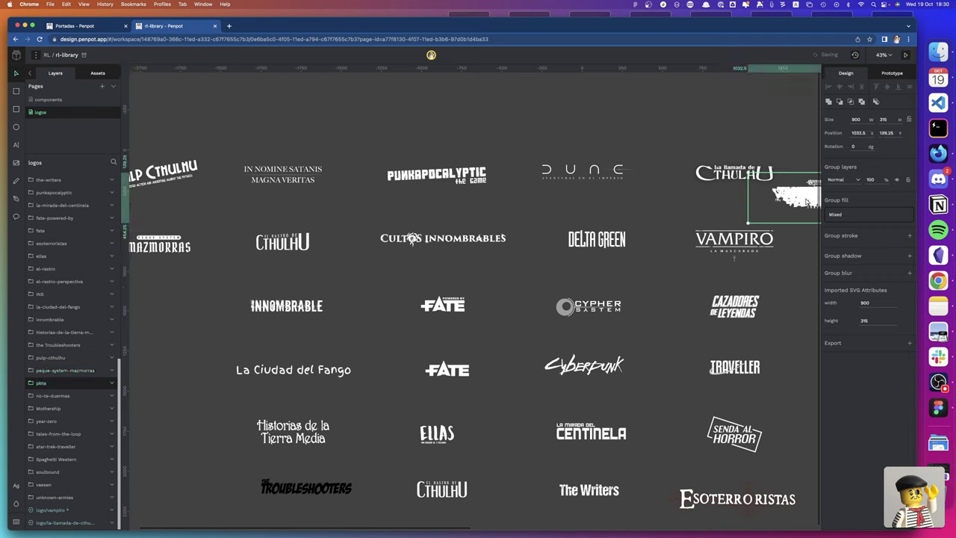
left_click_drag(797, 198, 162, 309)
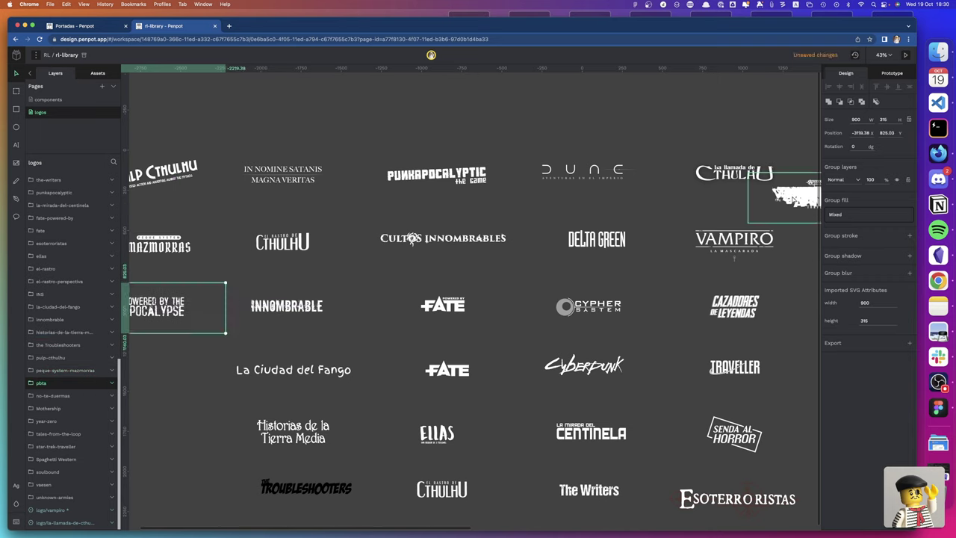
left_click(804, 196)
left_click_drag(807, 196, 183, 365)
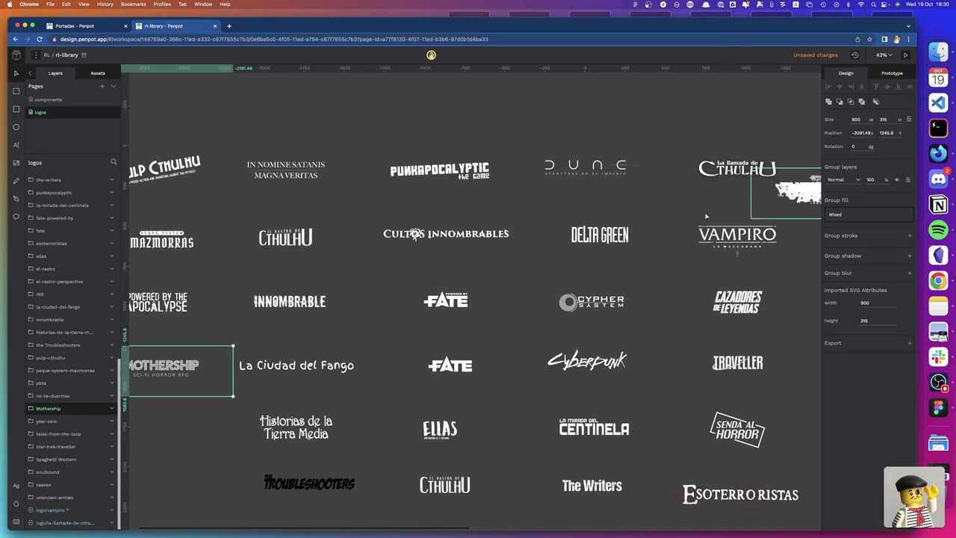
Add No te Duermas below Mothership and YEAR ZERO at the bottom of the column
scroll(448, 313, "left", 3)
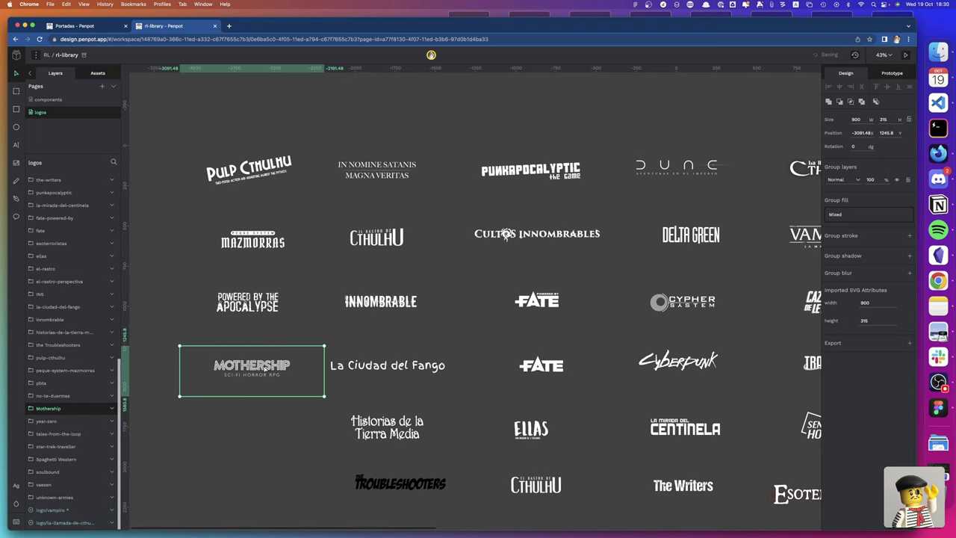
scroll(476, 334, "right", 4)
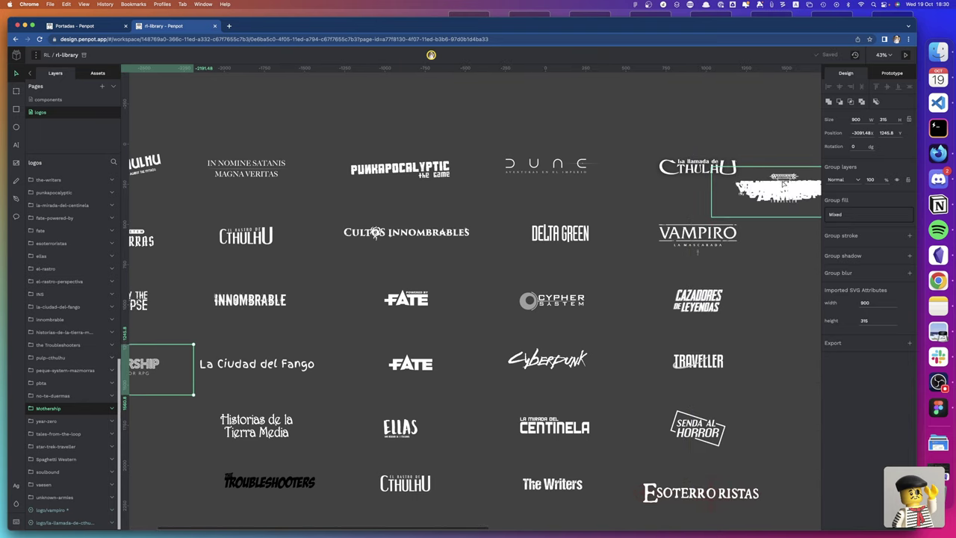
left_click_drag(784, 188, 168, 429)
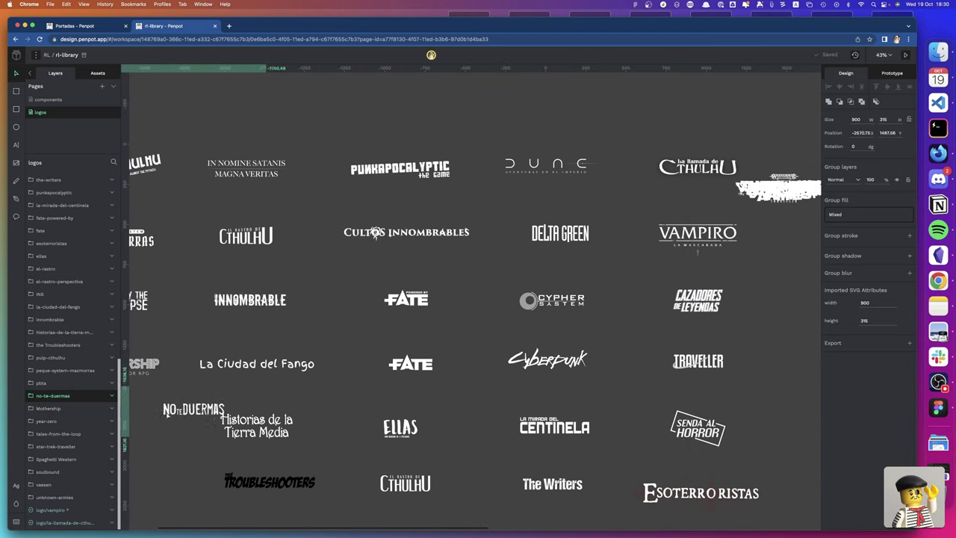
scroll(475, 314, "left", 5)
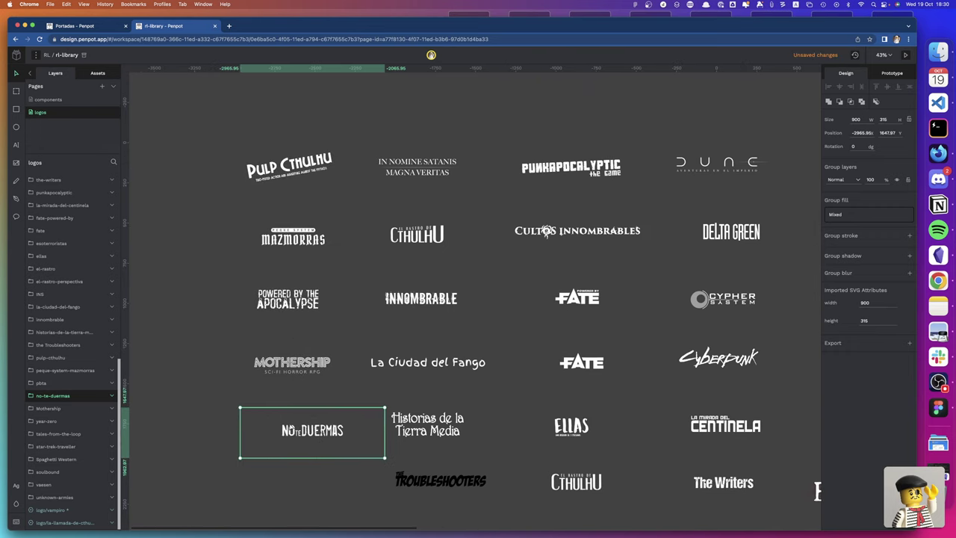
left_click_drag(312, 432, 283, 430)
scroll(590, 192, "right", 6)
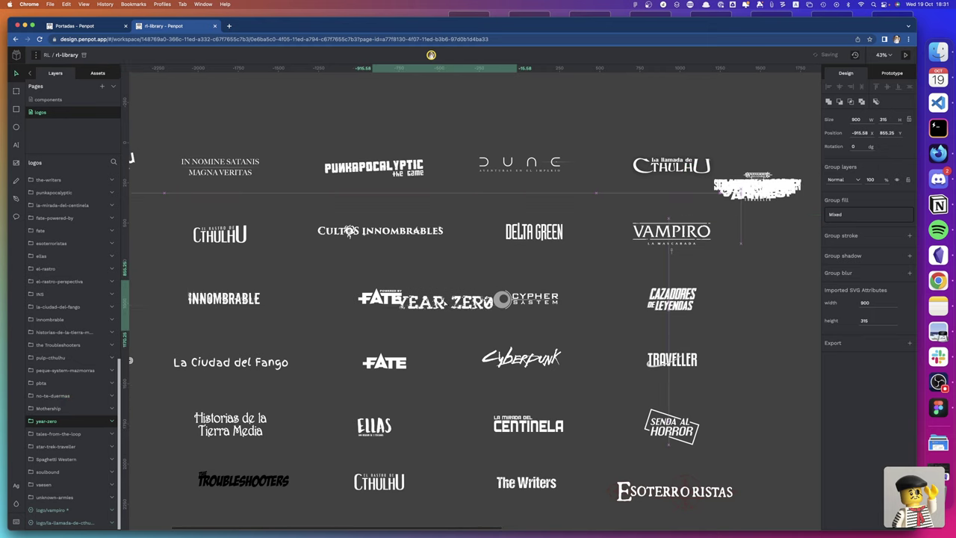
left_click_drag(756, 188, 149, 478)
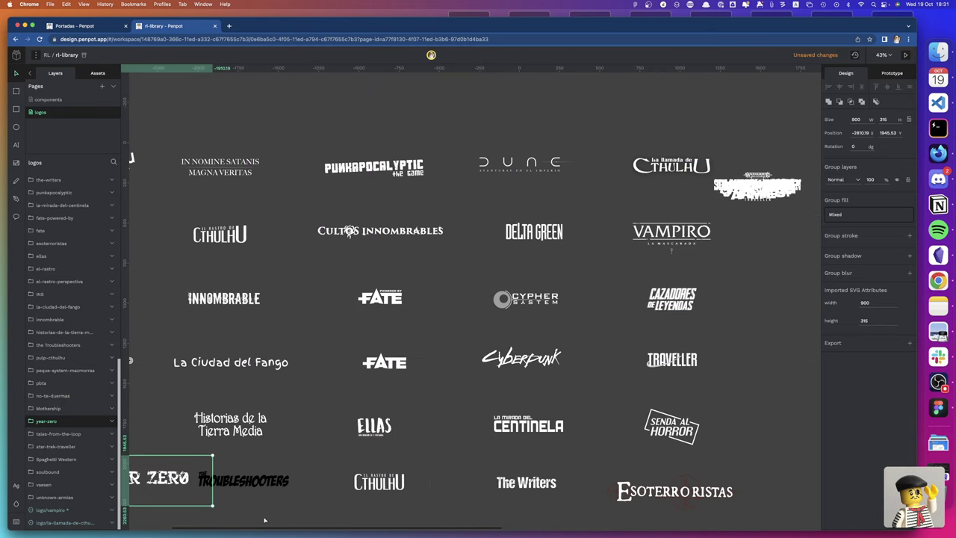
scroll(264, 520, "left", 5)
mouse_move(264, 520)
left_mouse_down()
mouse_move(270, 493)
mouse_move(255, 484)
left_mouse_up()
Zoom out over the grid and try marquee-selecting the right-hand logo block
scroll(408, 371, "right", 5)
scroll(407, 371, "right", 5)
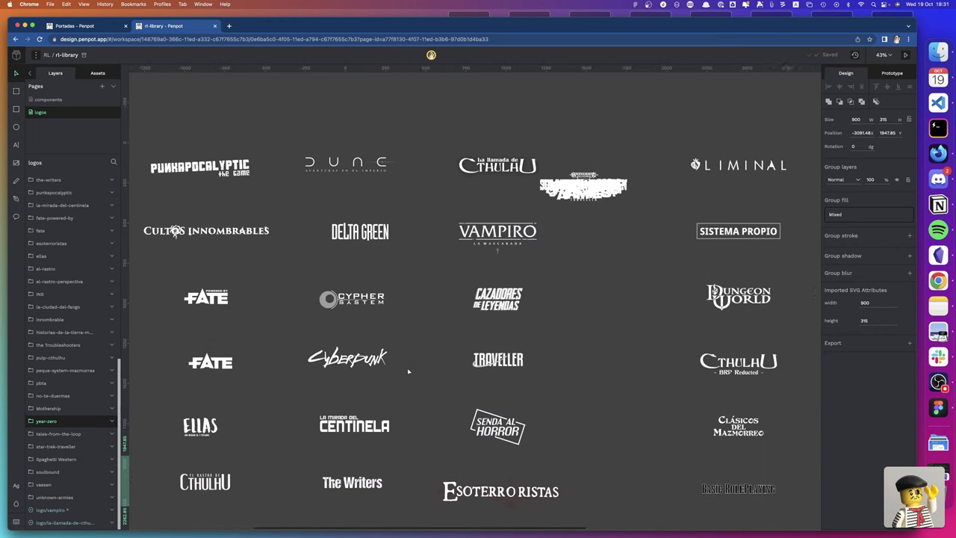
scroll(408, 371, "right", 5)
scroll(408, 371, "right", 3)
scroll(408, 371, "right", 5)
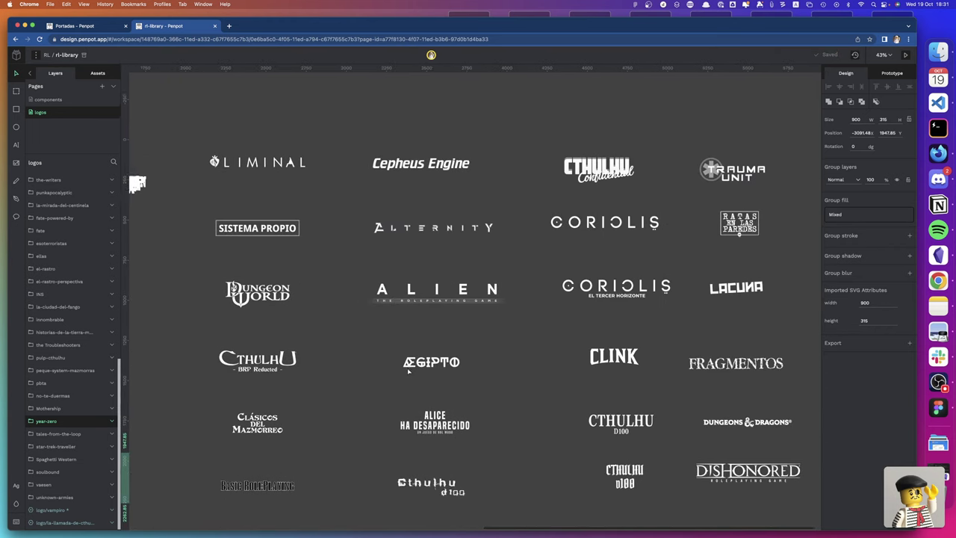
scroll(407, 375, "down", 1)
scroll(379, 362, "down", 5, "ctrl")
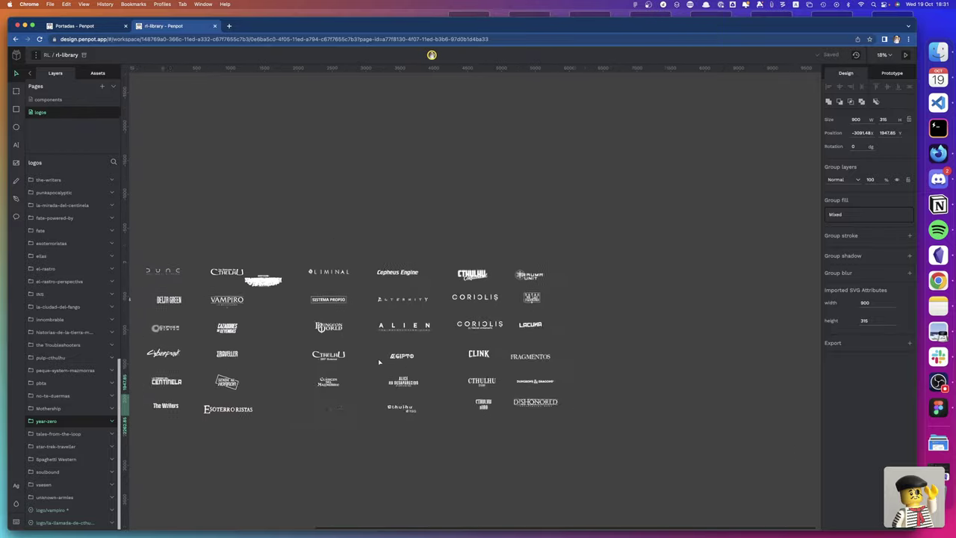
scroll(378, 362, "down", 5, "ctrl")
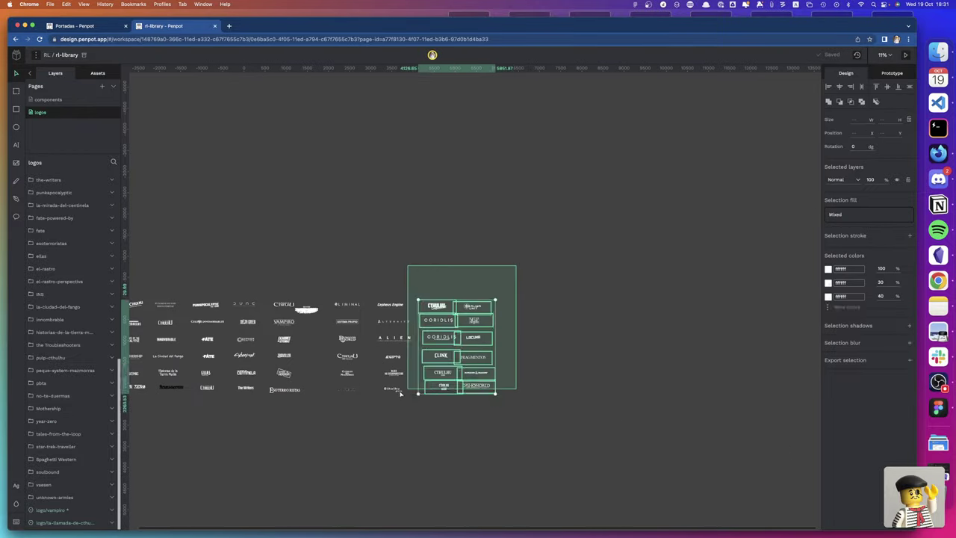
left_click_drag(516, 265, 326, 409)
Select the Liminal-to-Dishonored block, move it left of Pulp Cthulhu, and deselect
scroll(386, 432, "left", 2)
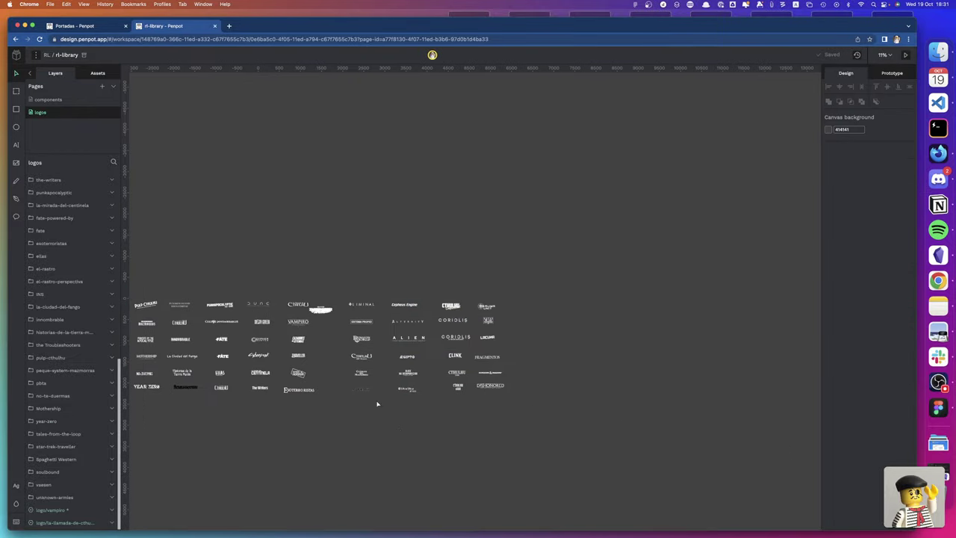
left_click_drag(526, 272, 342, 411)
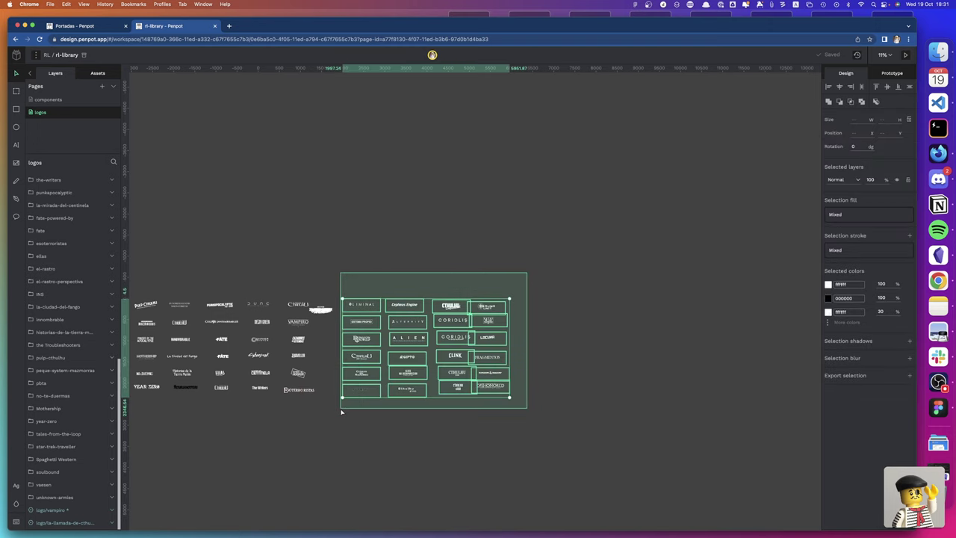
scroll(342, 411, "left", 10)
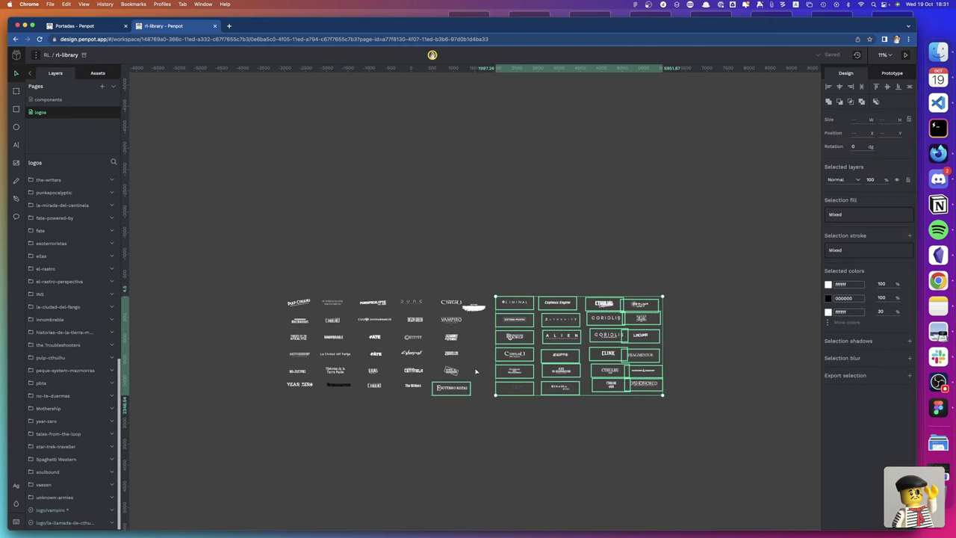
left_click_drag(528, 312, 144, 308)
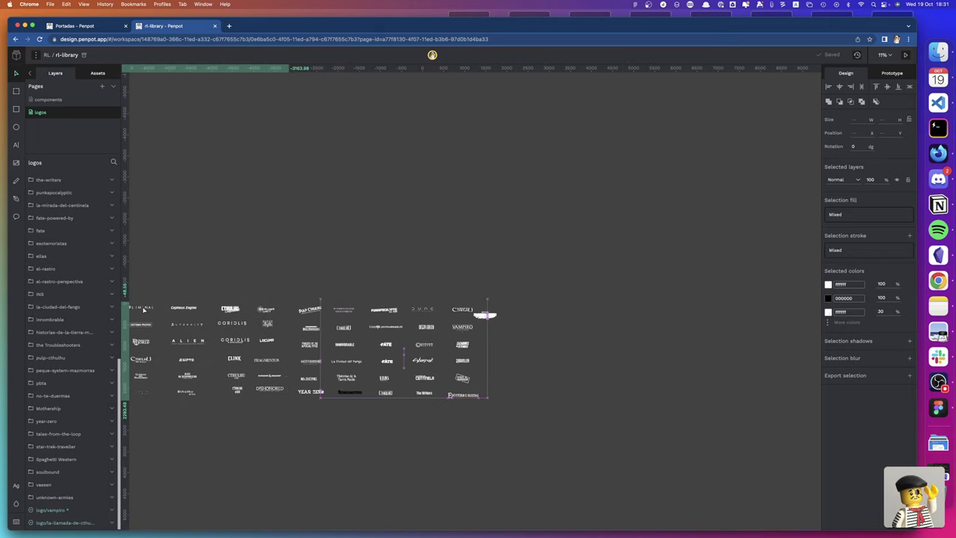
left_click(547, 312)
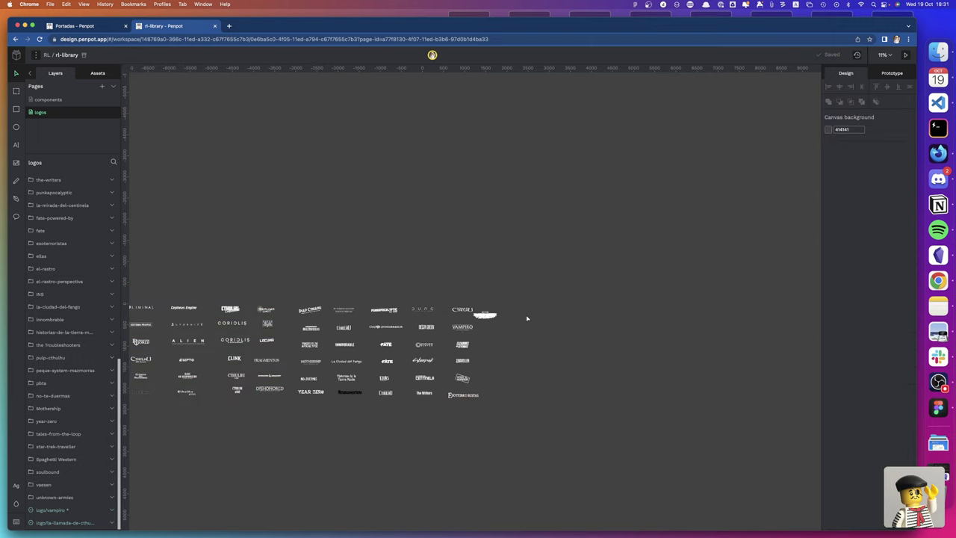
Pull Tales from the Loop out of the overlapping pile, with Star Trek beneath it
scroll(526, 319, "up", 3)
scroll(527, 319, "up", 3)
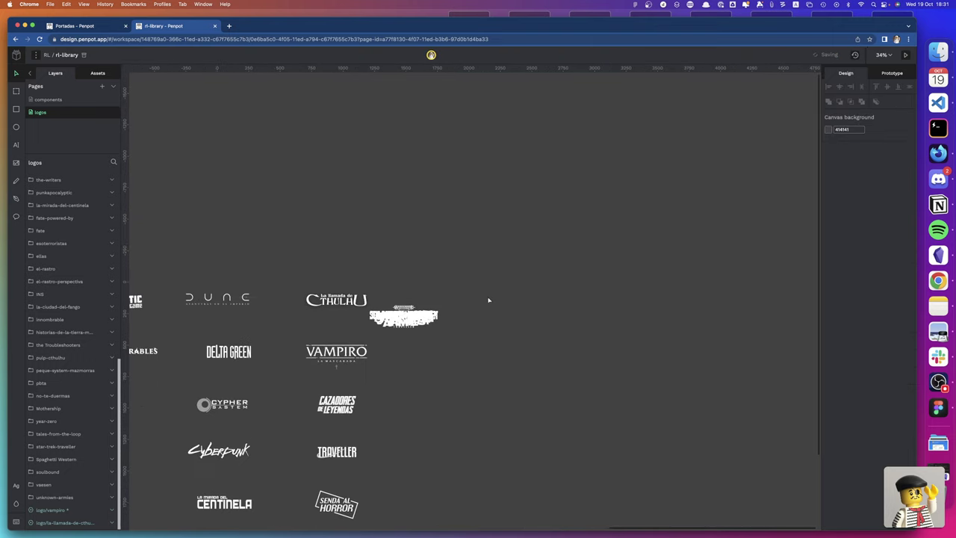
mouse_move(504, 260)
left_mouse_down()
mouse_move(376, 344)
mouse_move(401, 321)
left_mouse_up()
left_click(407, 318)
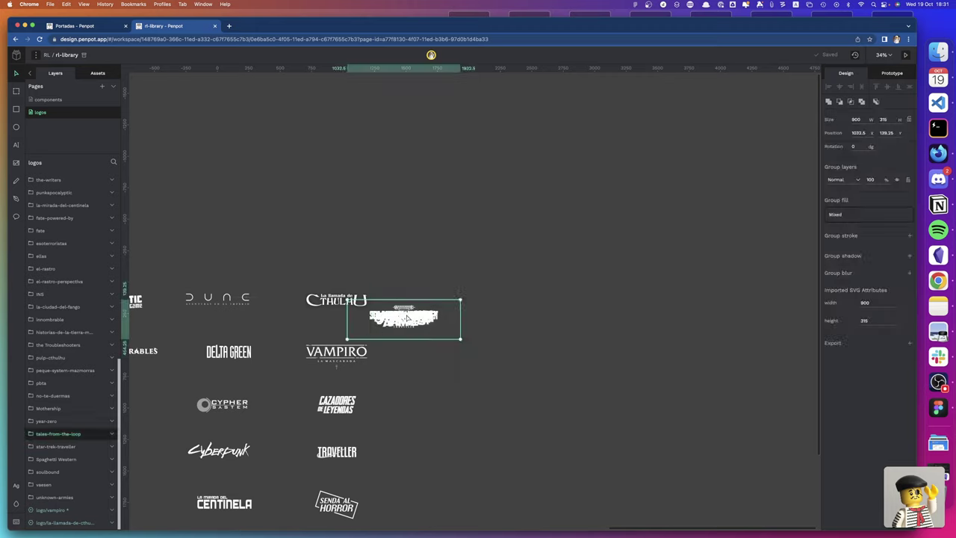
left_click_drag(422, 317, 534, 302)
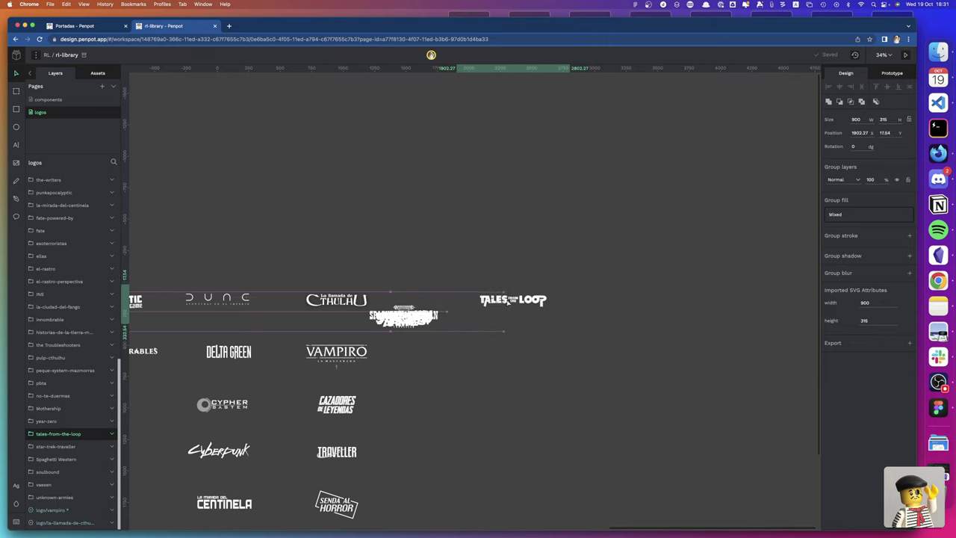
left_click_drag(403, 318, 514, 352)
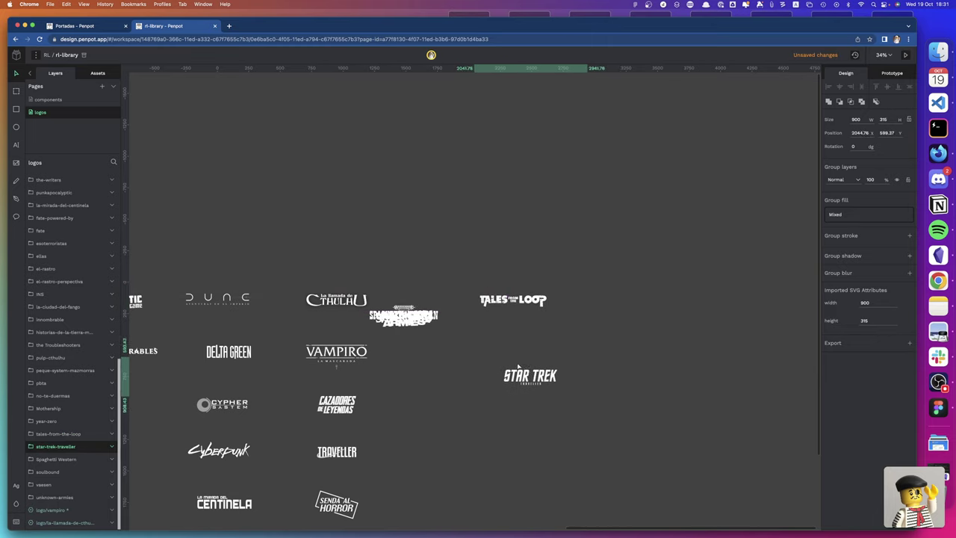
Stack Spaghetti Western, Soulbound and Unknown Armies below, and put Vaesen beside Tales from the Loop
left_click_drag(403, 318, 519, 404)
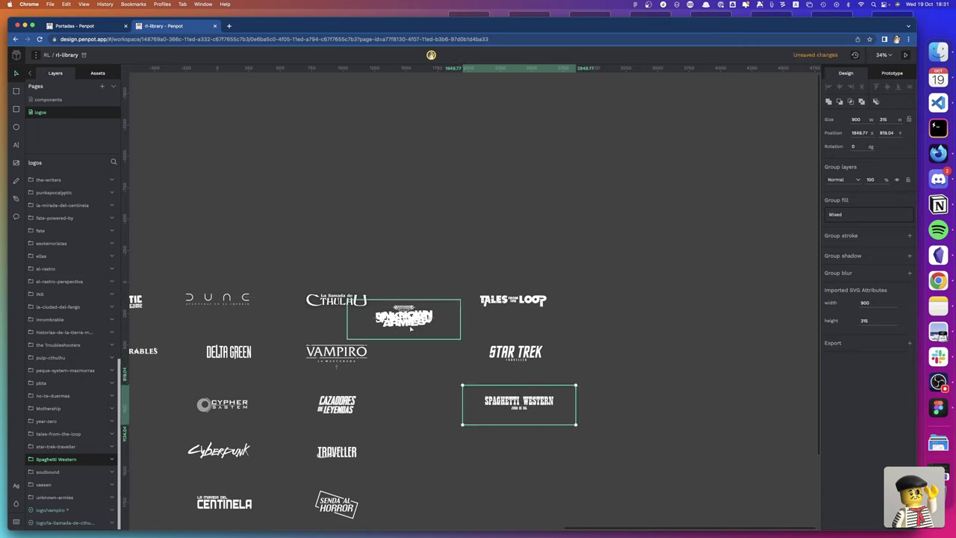
left_click_drag(410, 328, 528, 467)
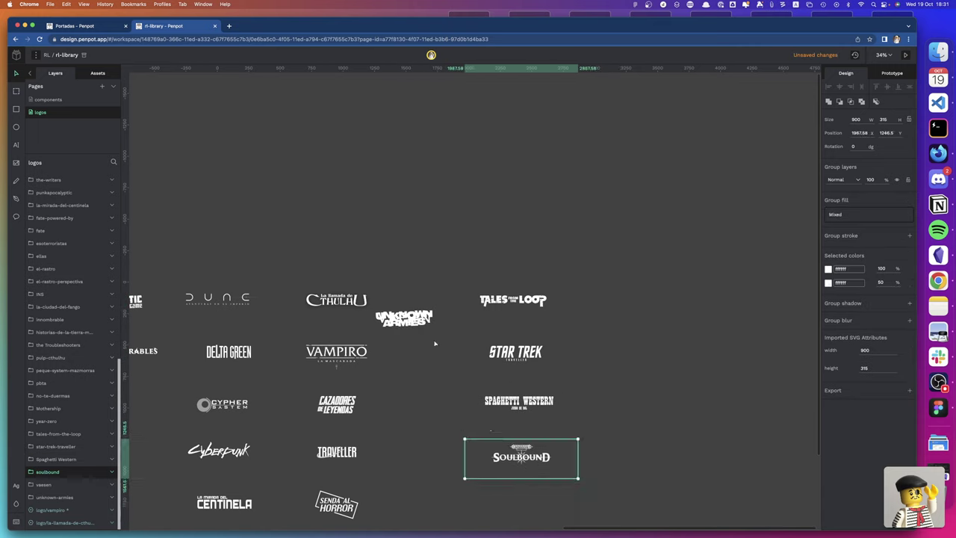
left_click_drag(392, 302, 512, 487)
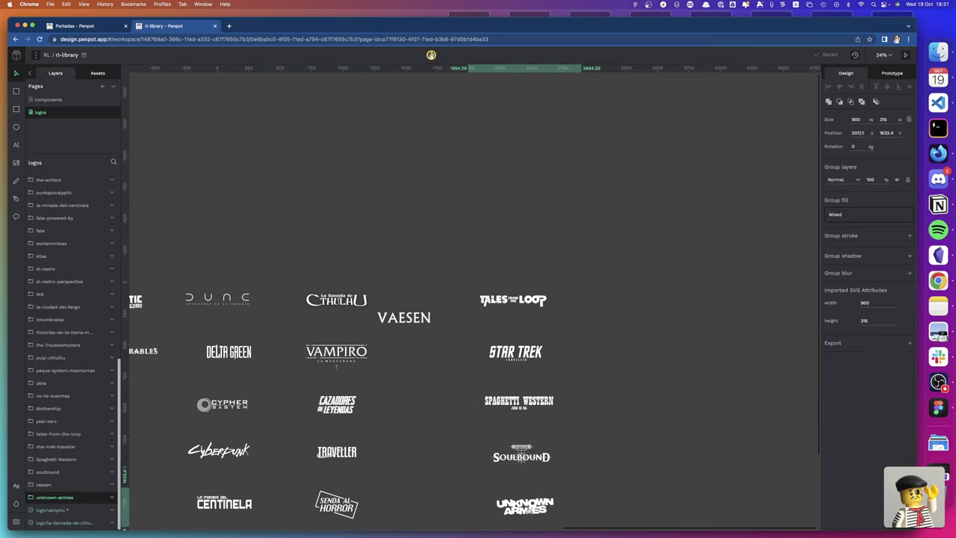
scroll(508, 482, "down", 5)
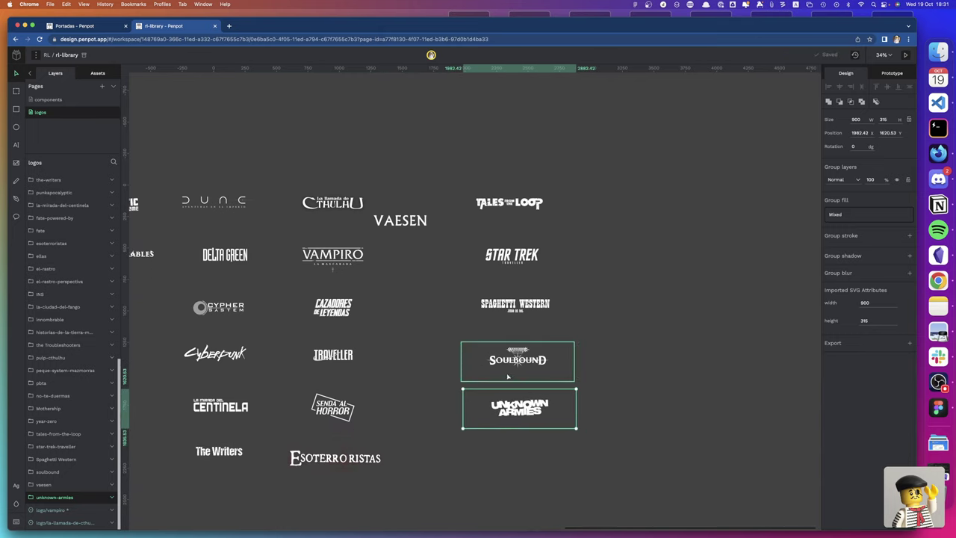
left_click_drag(413, 219, 656, 203)
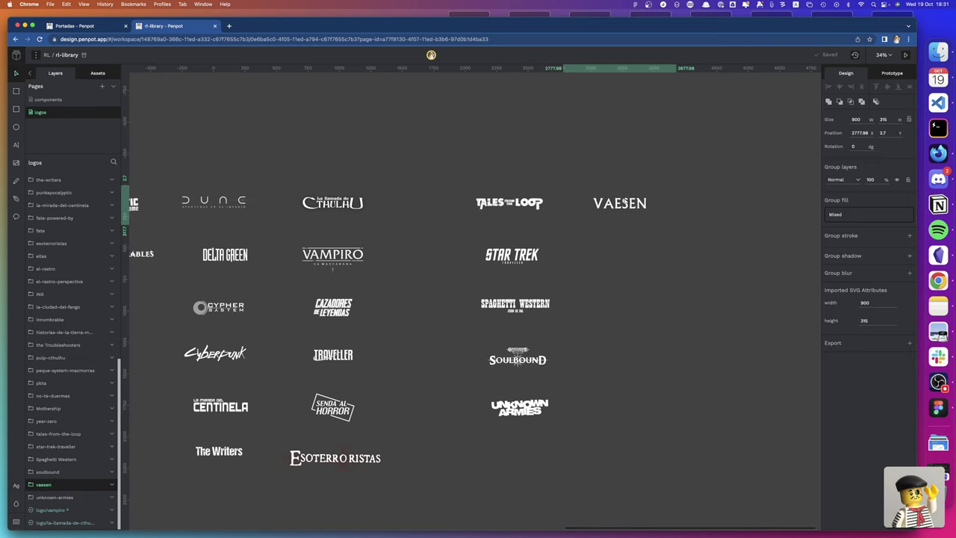
Pan to the first logo column and select the generic SISTEMA PROPIO logo
scroll(589, 287, "left", 2)
scroll(589, 287, "left", 5)
scroll(589, 287, "left", 2)
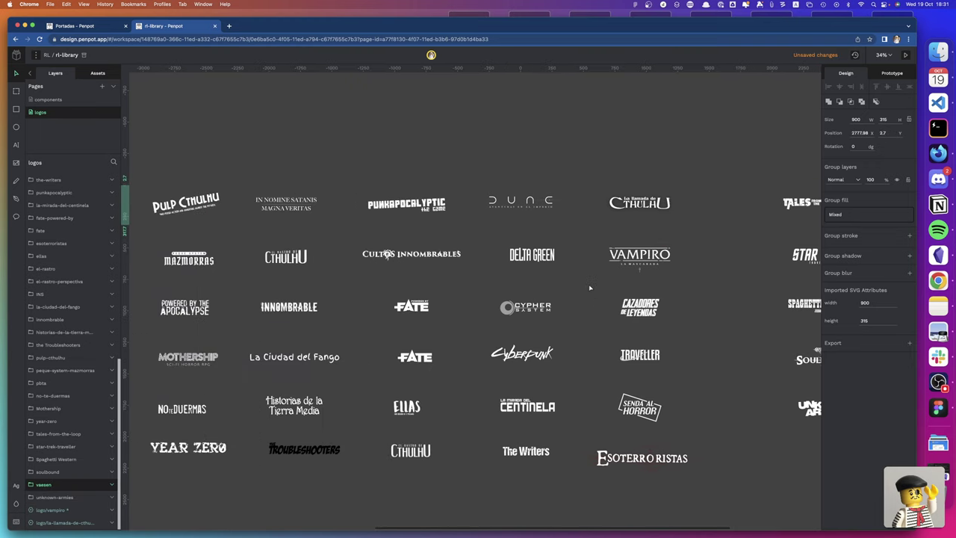
scroll(589, 287, "left", 2)
scroll(589, 288, "left", 1)
scroll(589, 287, "left", 3)
scroll(589, 287, "left", 1)
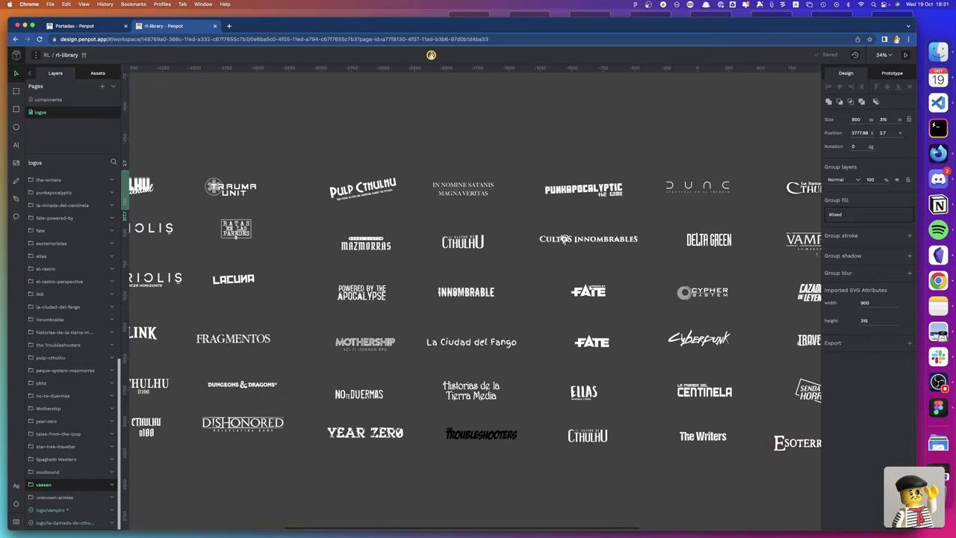
scroll(589, 287, "right", 1)
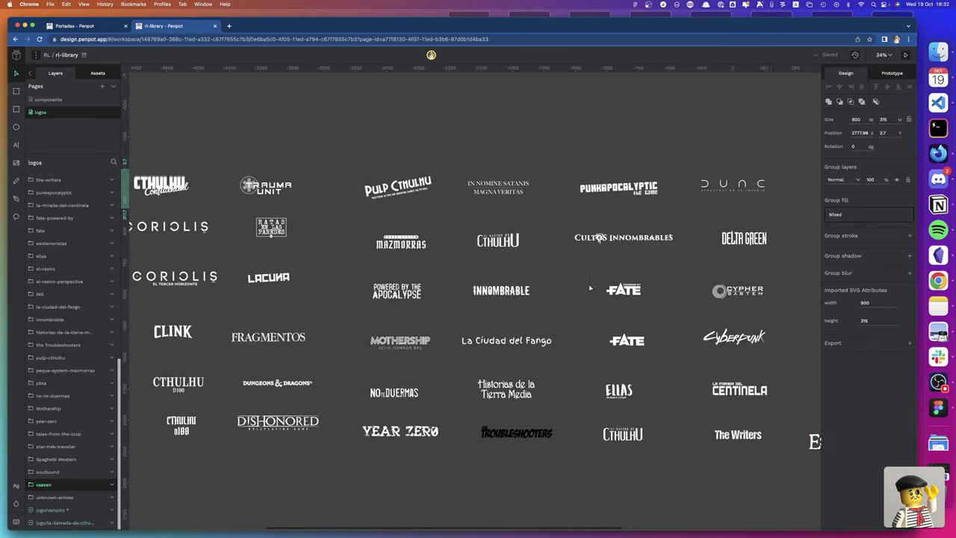
scroll(589, 287, "right", 4)
scroll(589, 287, "left", 8)
scroll(589, 288, "left", 2)
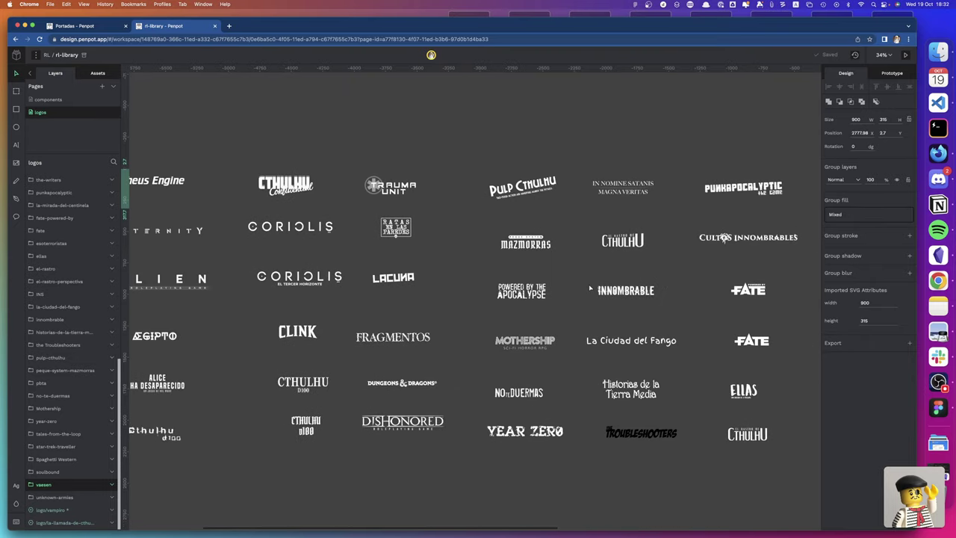
scroll(589, 288, "right", 1)
scroll(589, 287, "right", 2)
scroll(475, 299, "right", 1)
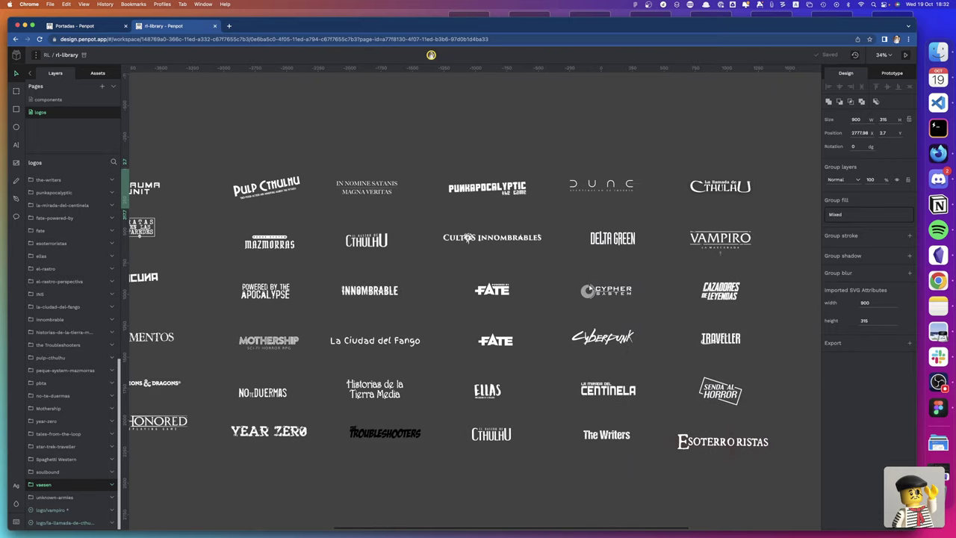
scroll(589, 287, "left", 10)
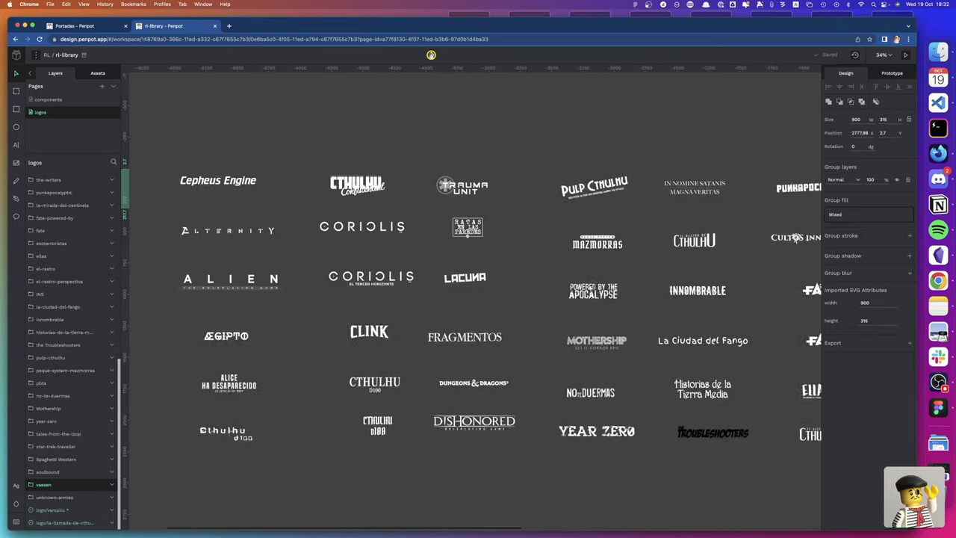
scroll(589, 286, "left", 4)
scroll(589, 287, "left", 3)
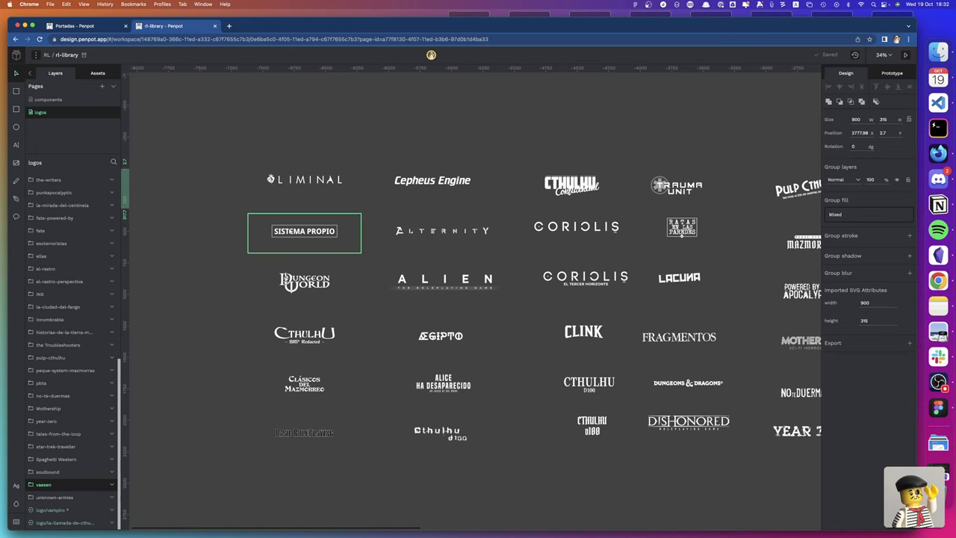
left_click(292, 231)
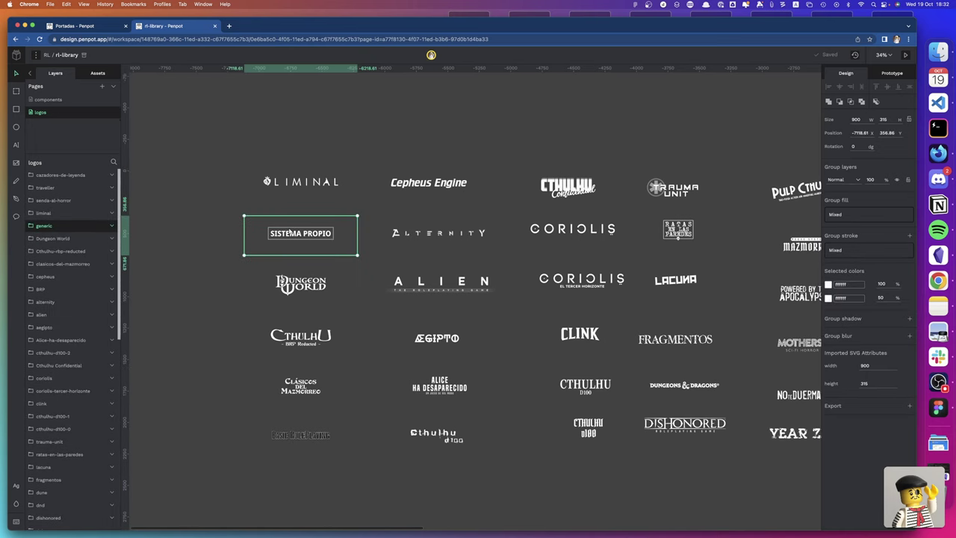
Zoom to fit Dungeon World, Cthulhu BRP Reducted and Clásicos del Mazmorreo in turn
left_click(31, 239)
key("shift+2")
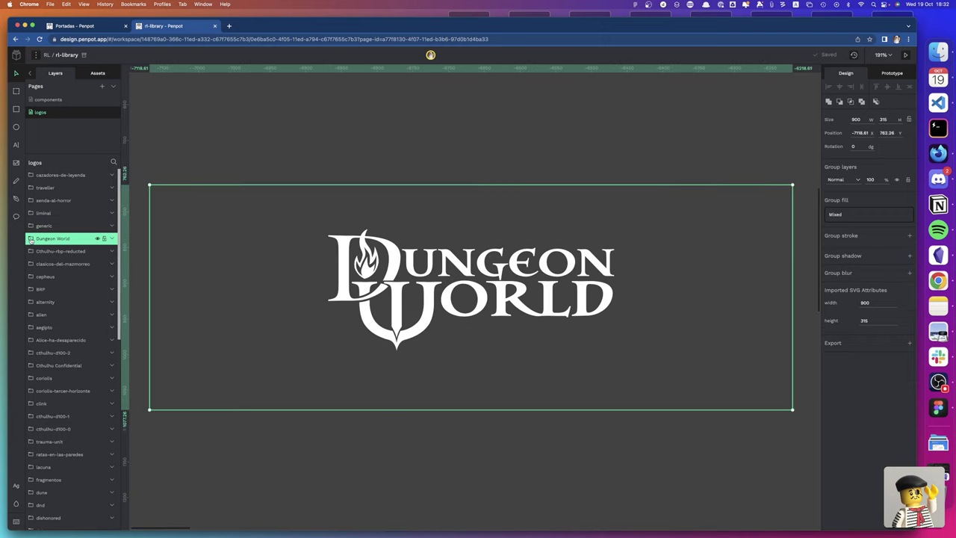
left_click(32, 252)
key("shift+2")
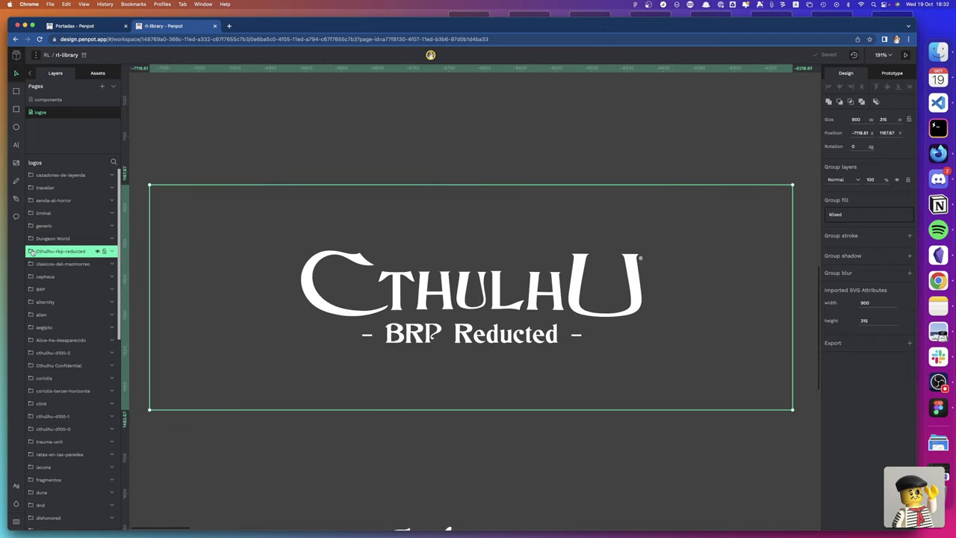
left_click(30, 265)
key("shift+2")
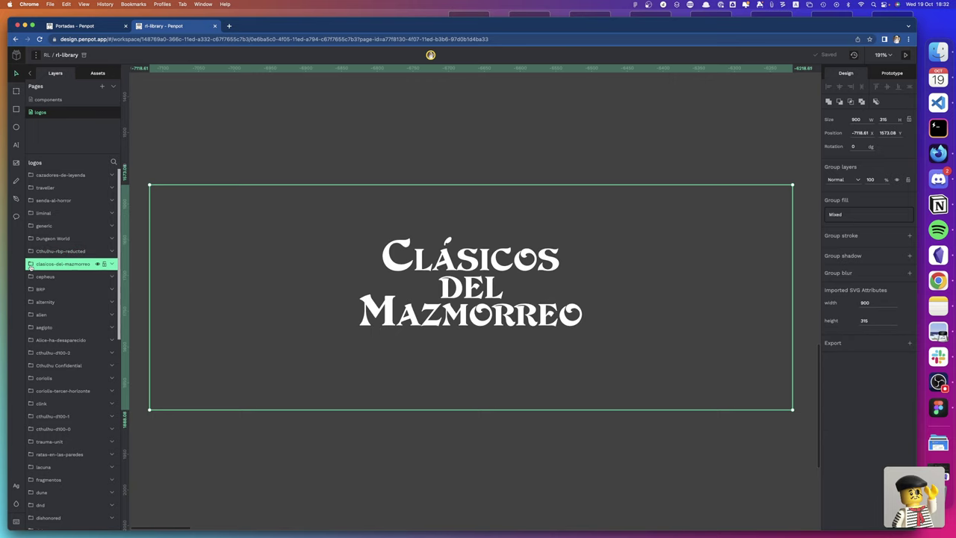
Filter layers by 'cthu' and select the Cthulhu Confidential logo
left_click(114, 162)
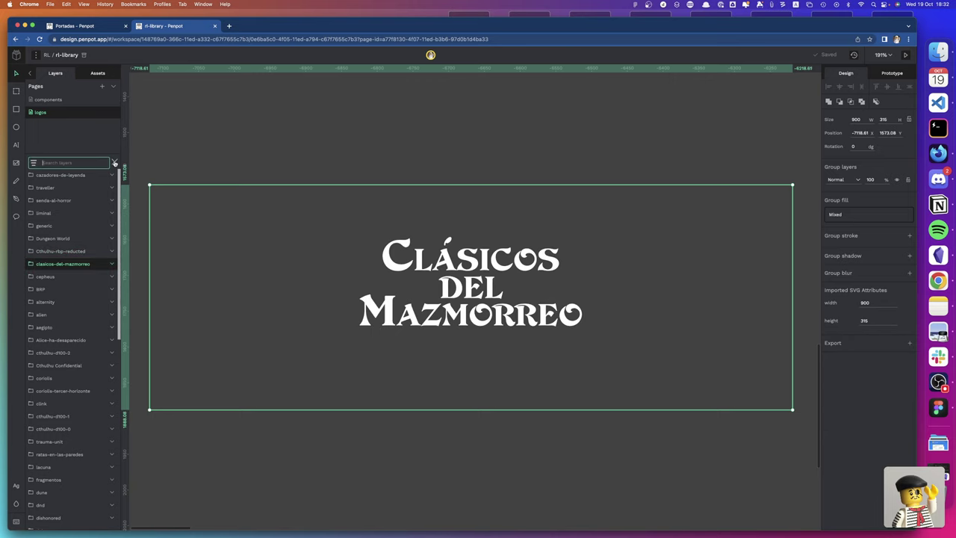
type("chi")
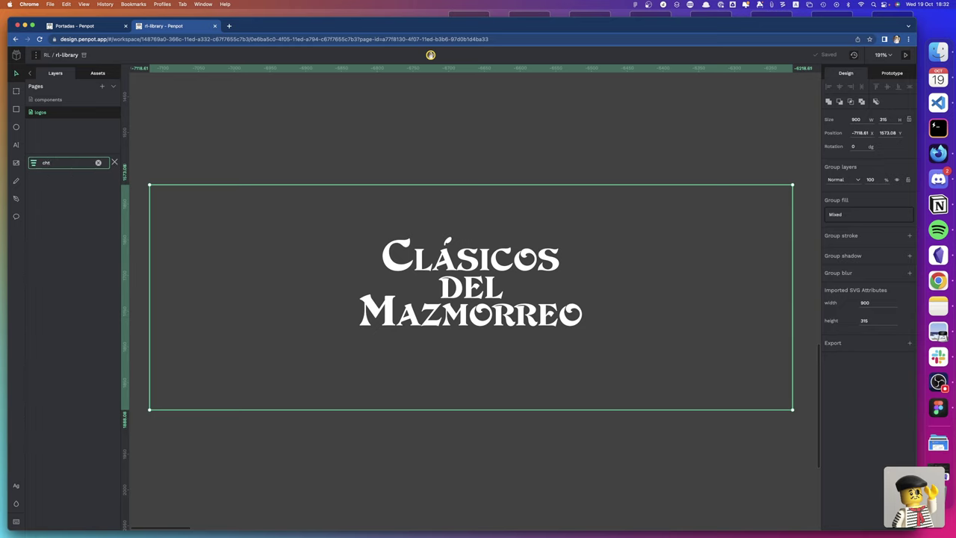
type("i")
key("BackSpace")
key("BackSpace")
type("thu")
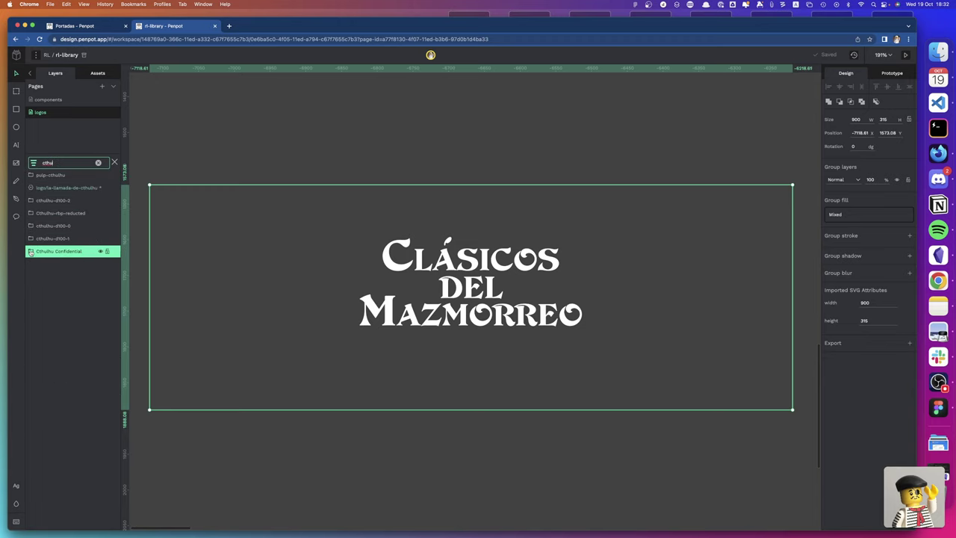
left_click(30, 251)
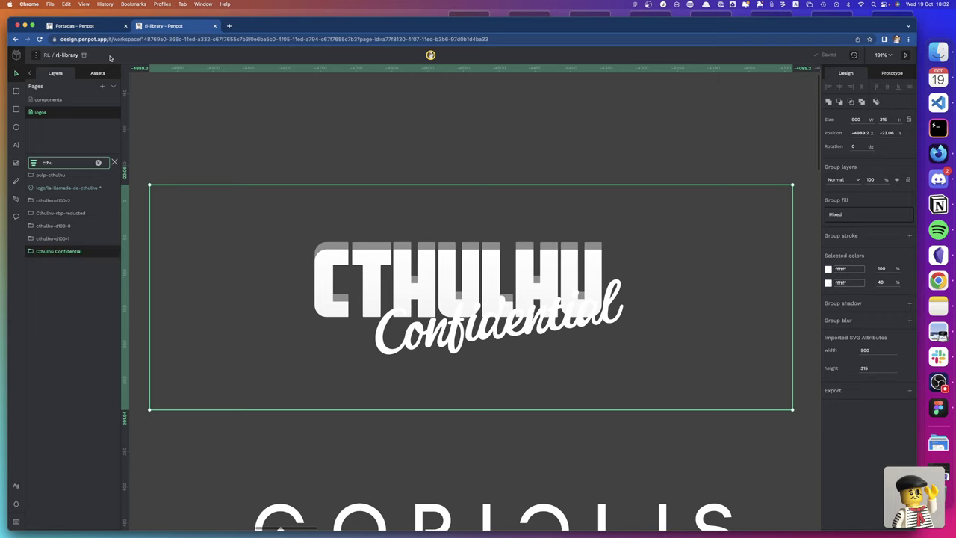
Zoom out to 7% to see the whole board and clear the layer search
scroll(221, 155, "up", 2)
scroll(221, 156, "down", 5)
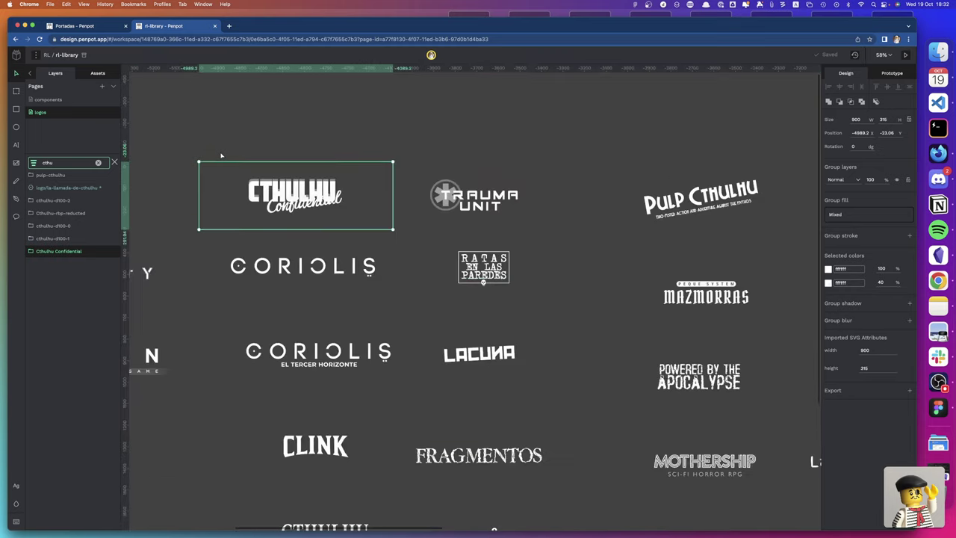
scroll(220, 155, "down", 5)
scroll(220, 155, "down", 2)
scroll(220, 154, "up", 5)
scroll(219, 154, "left", 5)
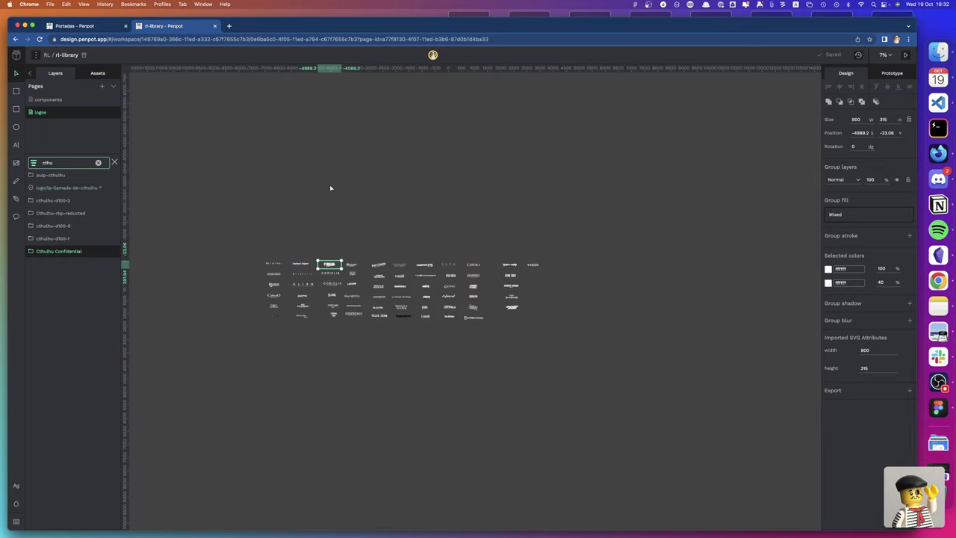
scroll(331, 187, "left", 2)
scroll(458, 290, "left", 1)
scroll(296, 198, "right", 2)
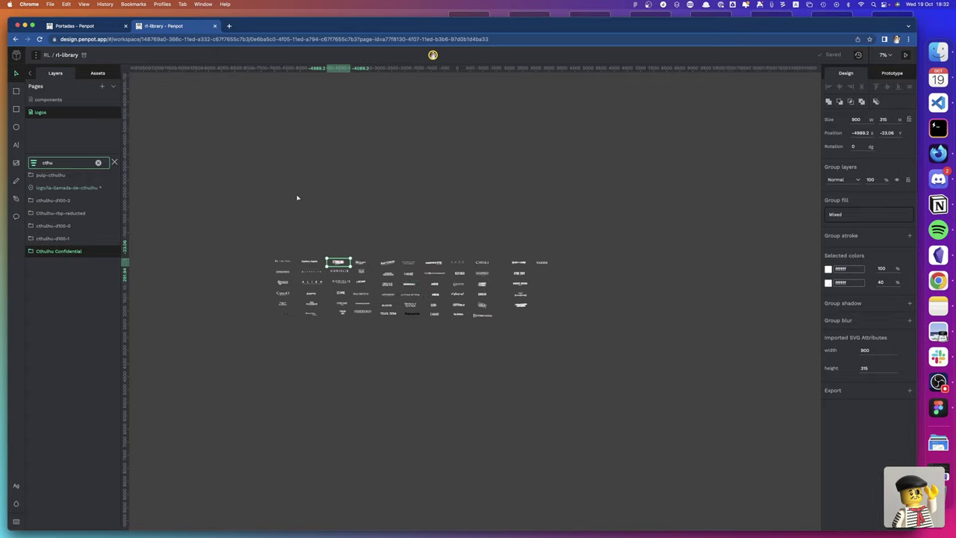
scroll(296, 197, "right", 2)
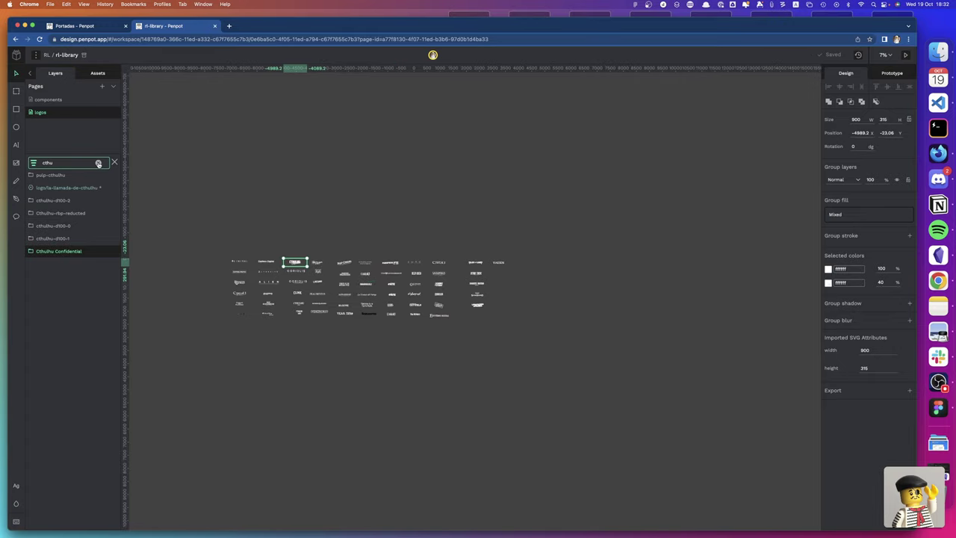
left_click(98, 163)
Scroll the Layers panel to logo/vampiro and bring up actions for the unknown-armies layer
scroll(138, 169, "up", 1)
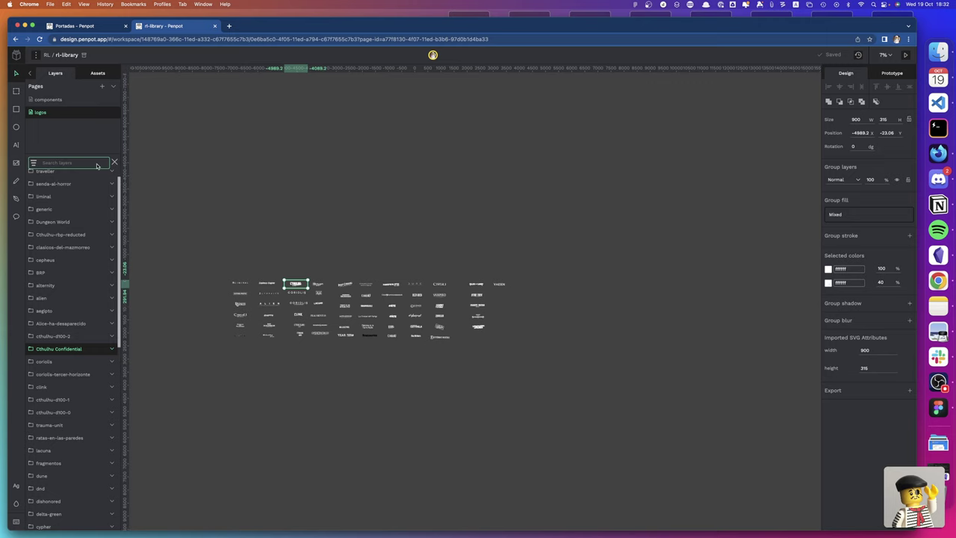
scroll(54, 215, "down", 2)
scroll(53, 215, "down", 5)
scroll(53, 218, "down", 5)
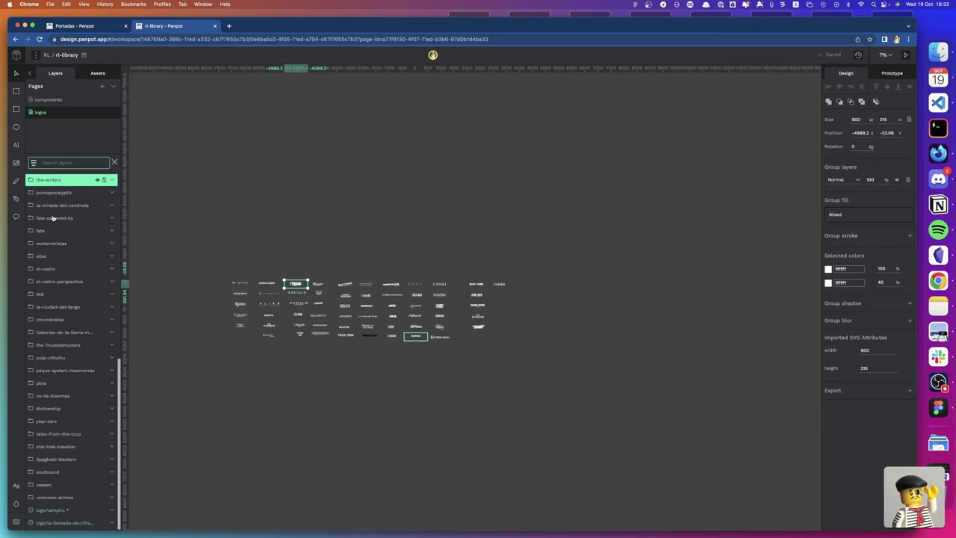
left_click(52, 512)
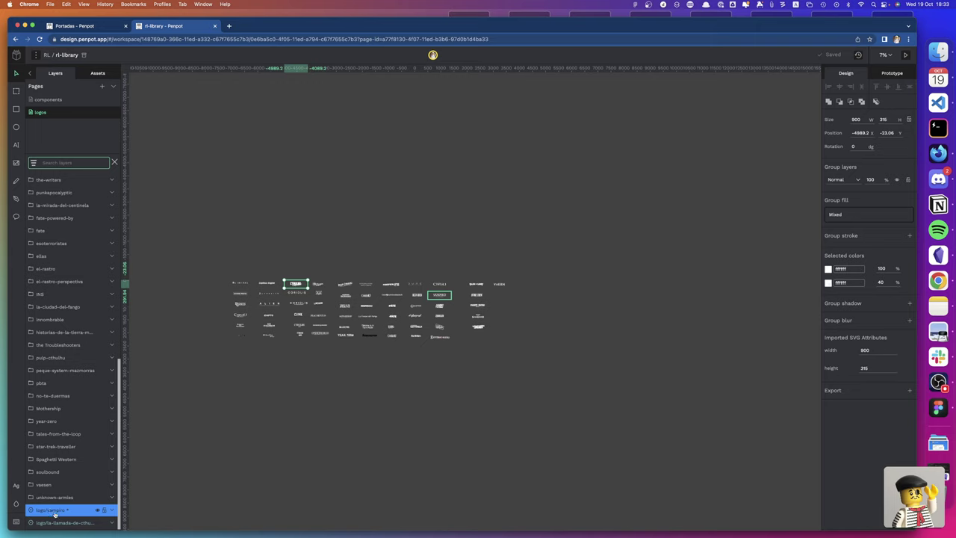
left_click_drag(55, 514, 49, 503)
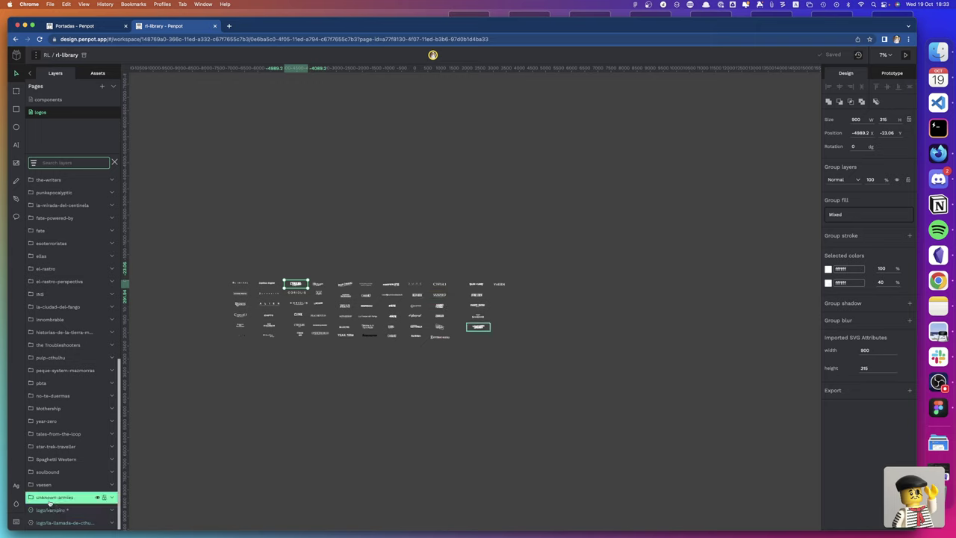
right_click(49, 503)
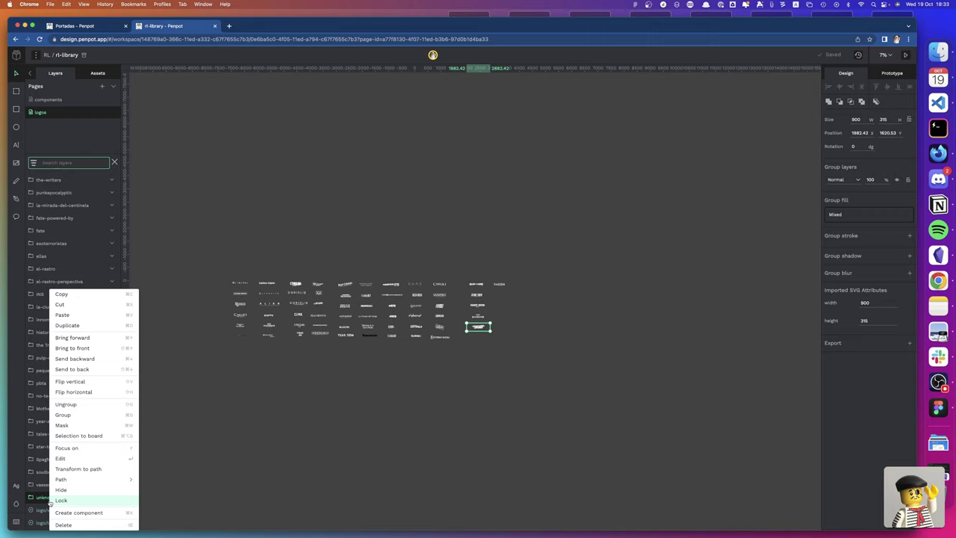
left_click(216, 412)
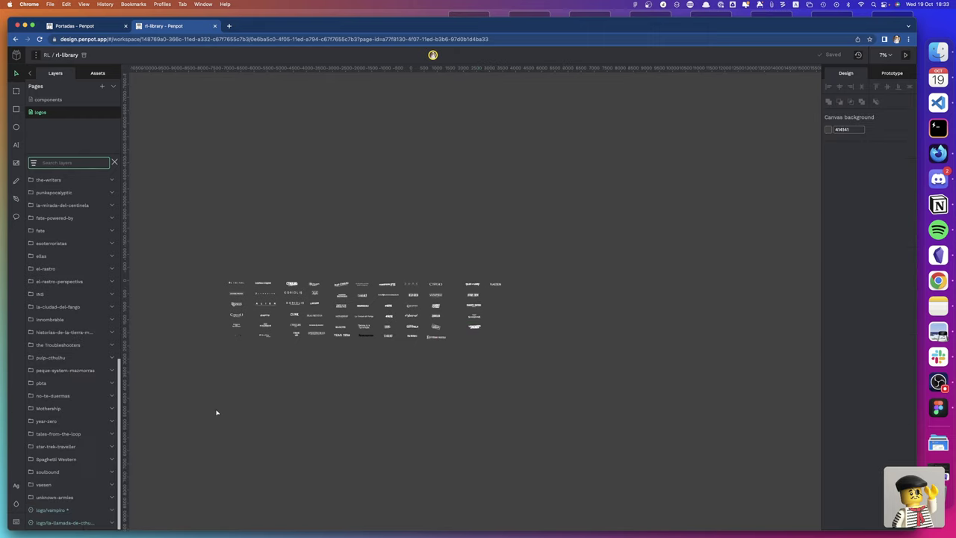
mouse_move(62, 513)
left_mouse_down()
mouse_move(42, 485)
mouse_move(48, 472)
left_mouse_up()
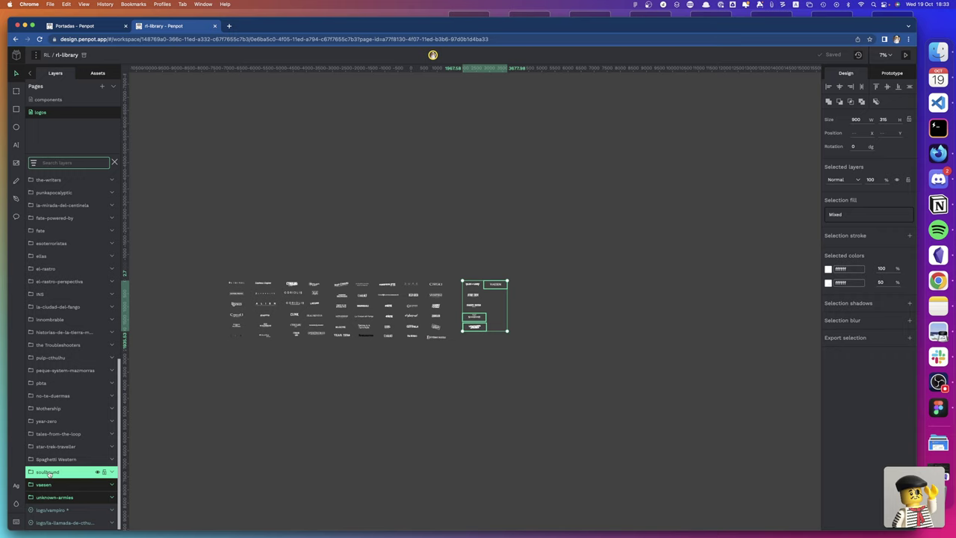
left_click_drag(48, 472, 46, 499)
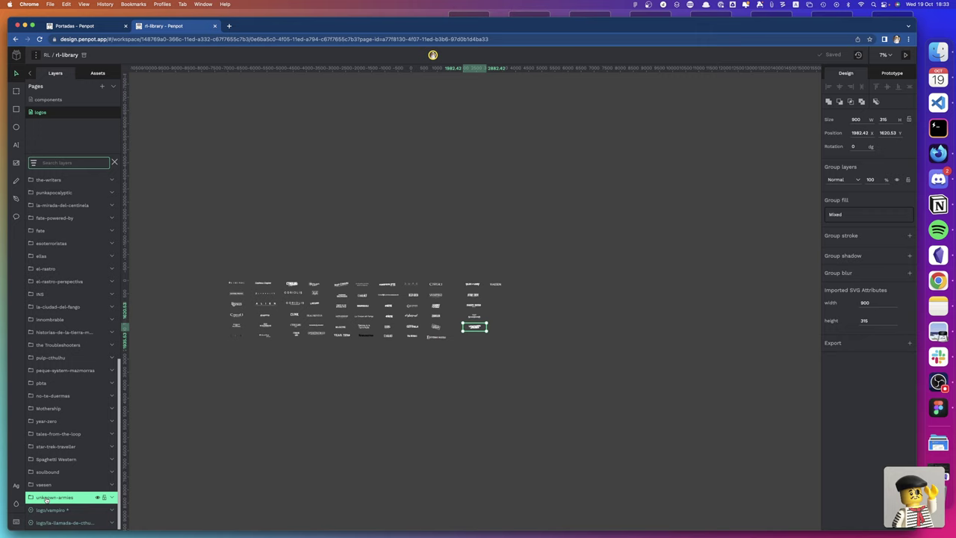
Make components of the vaesen, soulbound, Spaghetti Western, star-trek-traveller, tales-from-the-loop and year-zero logos
left_click(46, 483)
key("ctrl+k")
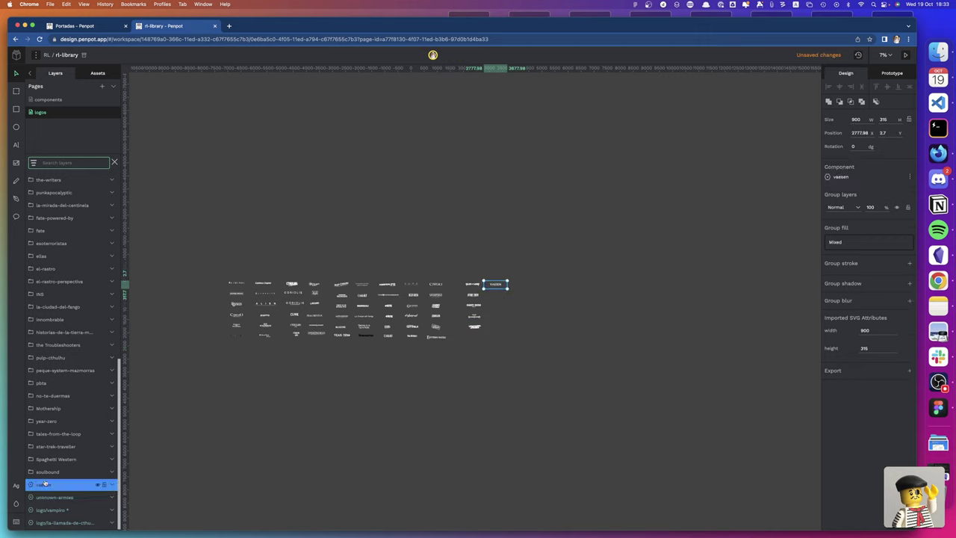
left_click(46, 471)
key("ctrl+k")
left_click(47, 458)
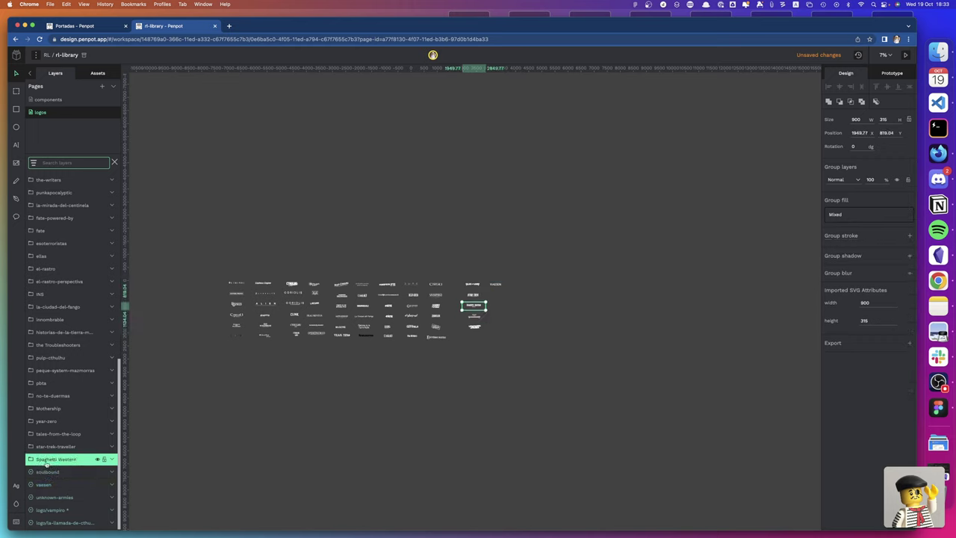
key("ctrl+k")
left_click(45, 447)
key("ctrl+k")
left_click(46, 434)
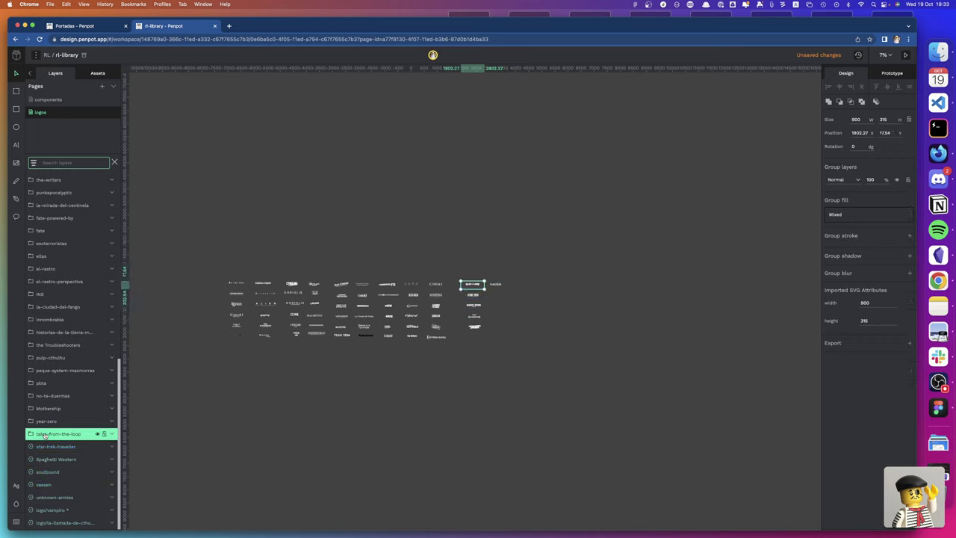
key("ctrl+k")
left_click(46, 421)
key("ctrl+k")
Make components of the Mothership, no-te-duermas, pbta, peque-system-mazmorras, pulp-cthulhu and Troubleshooters logos
left_click(47, 408)
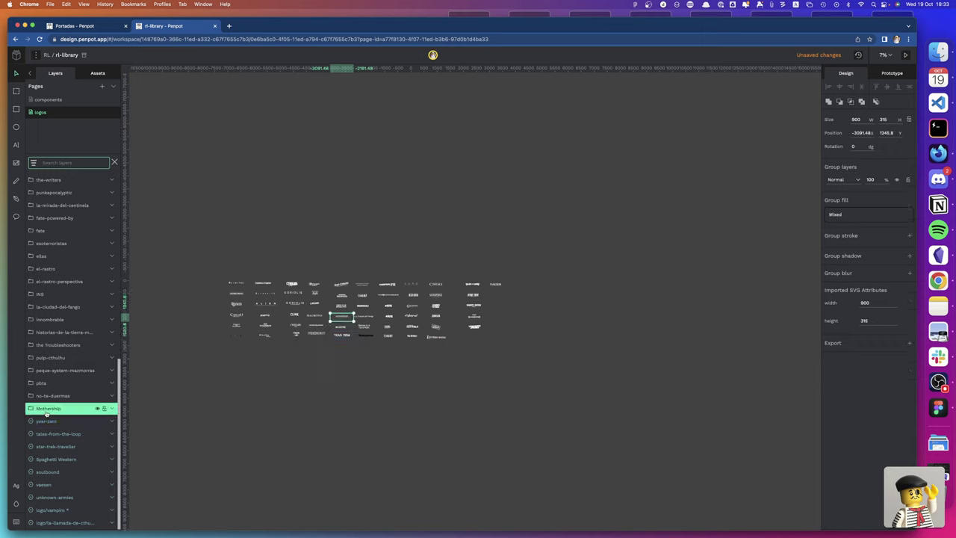
key("ctrl+k")
left_click(46, 396)
key("ctrl+k")
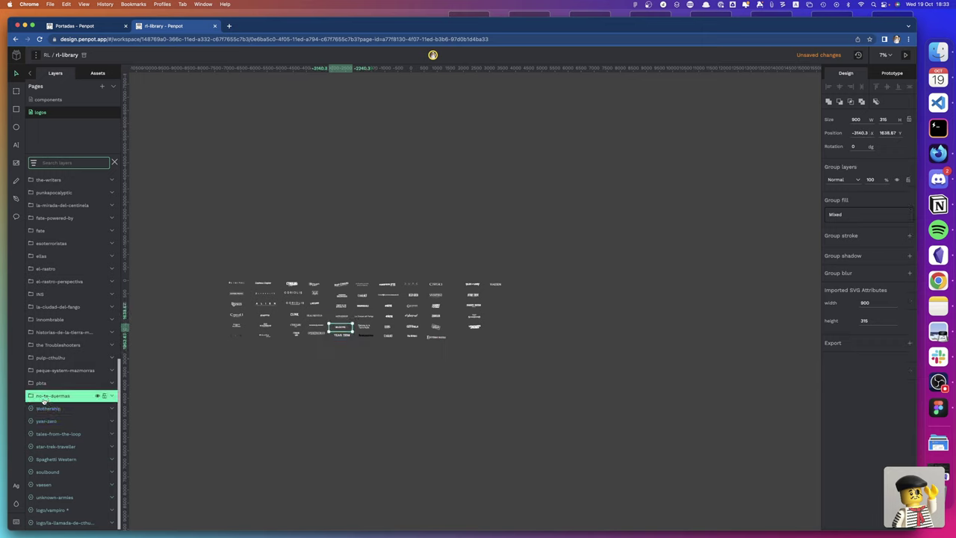
left_click(42, 383)
key("ctrl+k")
left_click(43, 370)
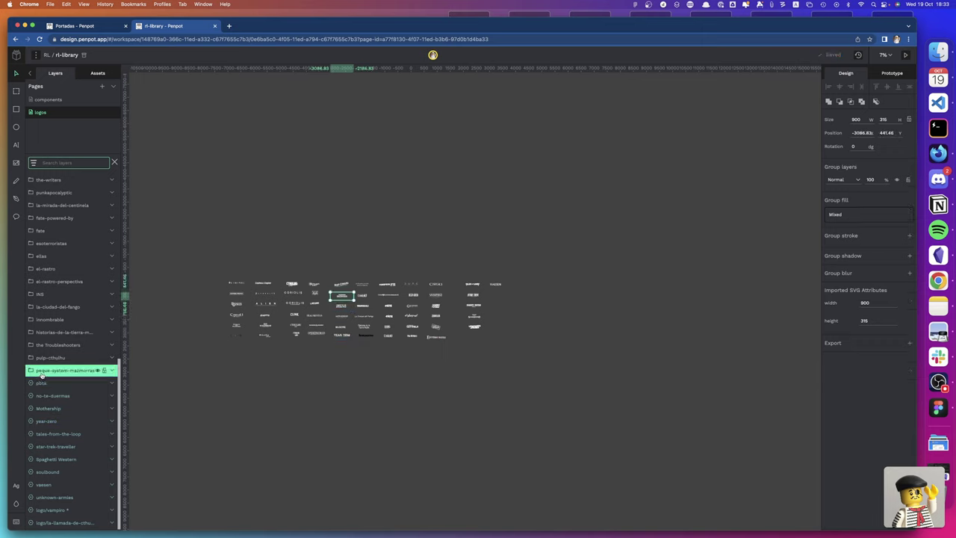
key("ctrl+k")
left_click(45, 357)
key("ctrl+k")
left_click(46, 344)
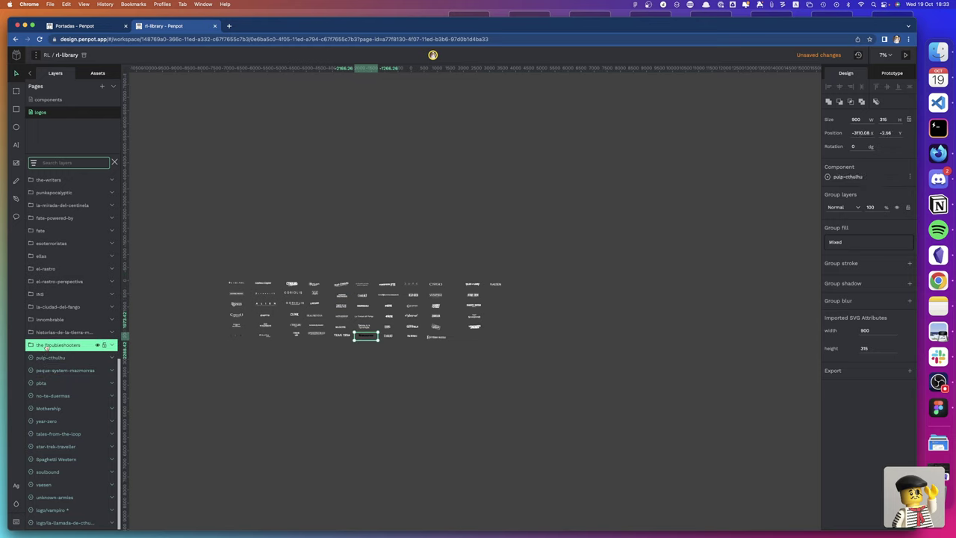
key("ctrl+k")
Make components of historias-de-la-tierra-media, innombrable, la-ciudad-del-fango, INS, el-rastro-perspectiva and el-rastro
left_click(46, 332)
key("ctrl+k")
left_click(47, 319)
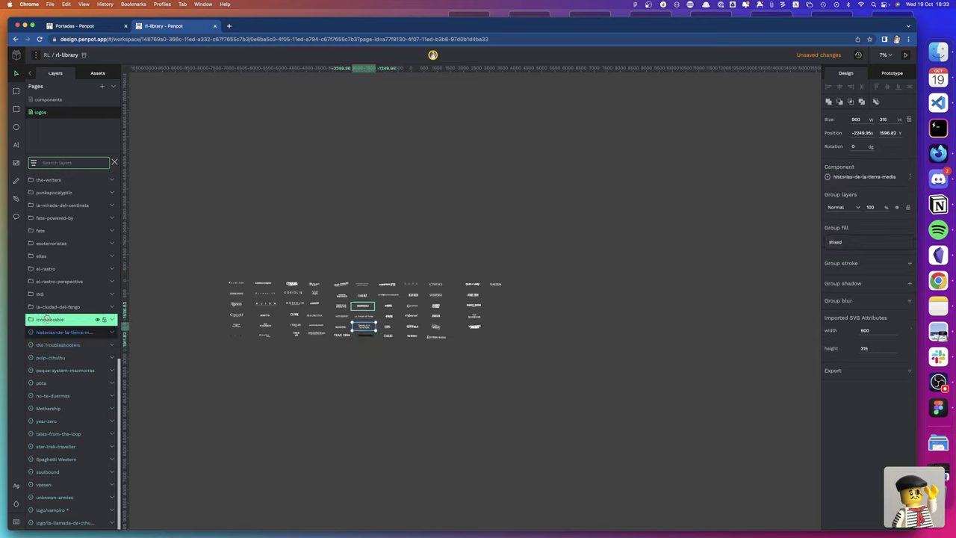
key("ctrl+k")
left_click(46, 307)
key("ctrl+k")
left_click(41, 293)
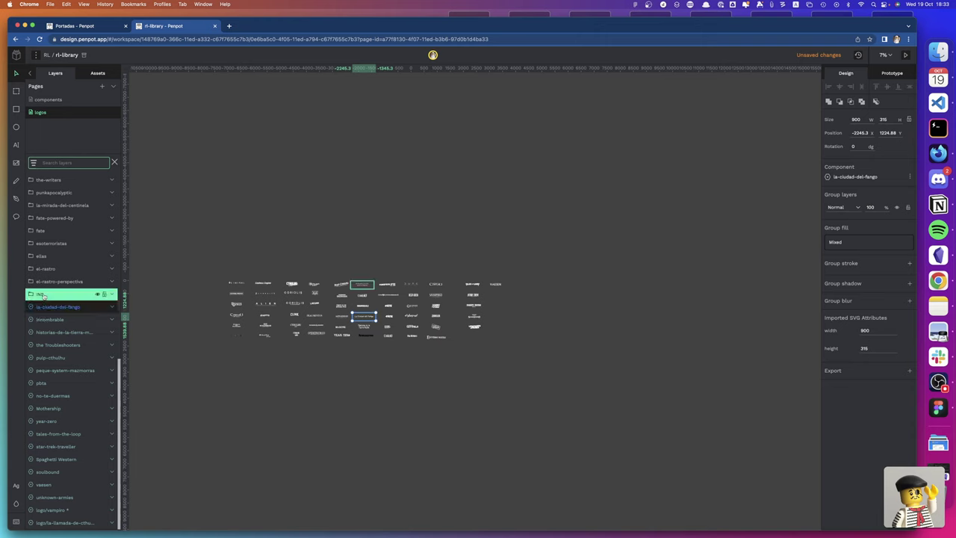
key("ctrl+k")
left_click(45, 281)
key("ctrl+k")
left_click(44, 268)
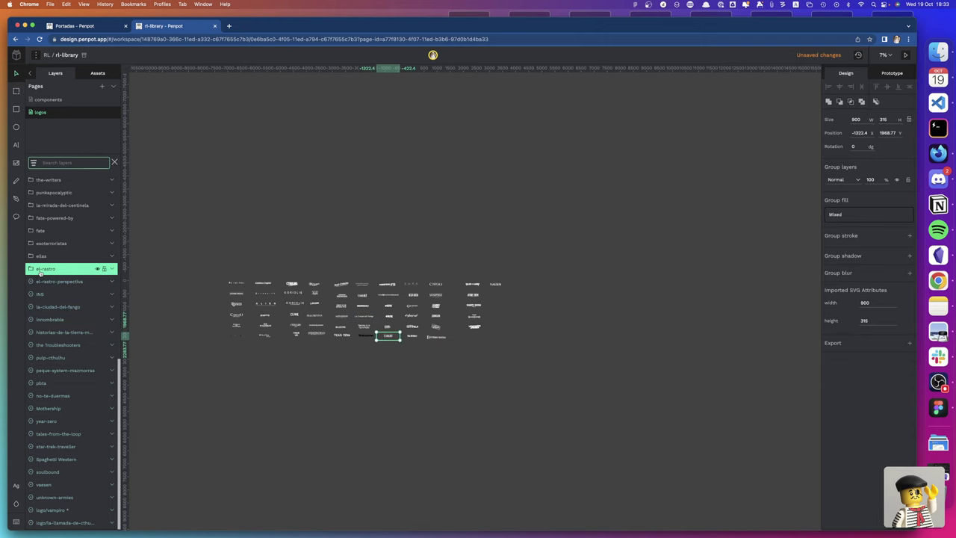
key("ctrl+k")
Make components of ellas, esoterroristas, fate, fate-powered-by, la-mirada-del-centinela, punkapocalyptic and the-writers
left_click(41, 256)
key("ctrl+k")
left_click(51, 242)
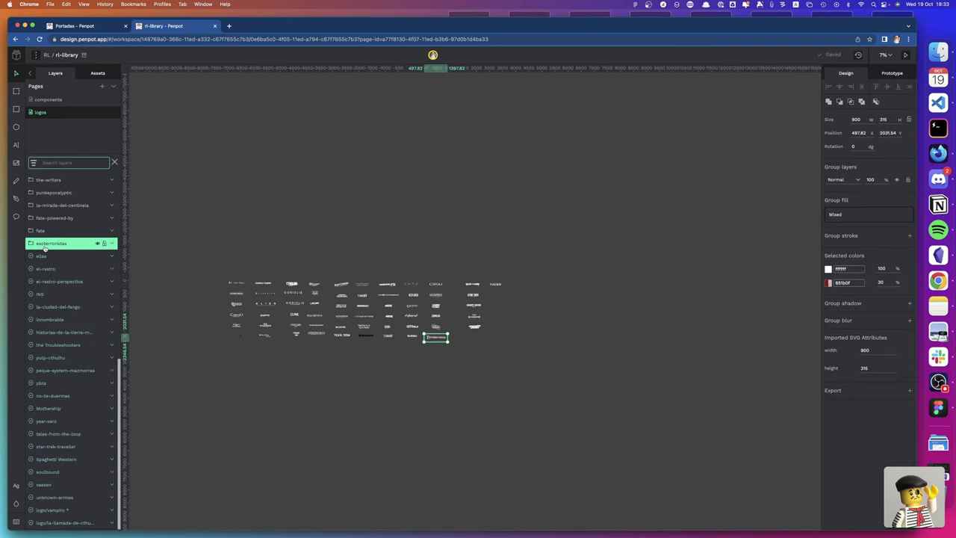
key("ctrl+k")
left_click(41, 232)
key("ctrl+k")
left_click(49, 217)
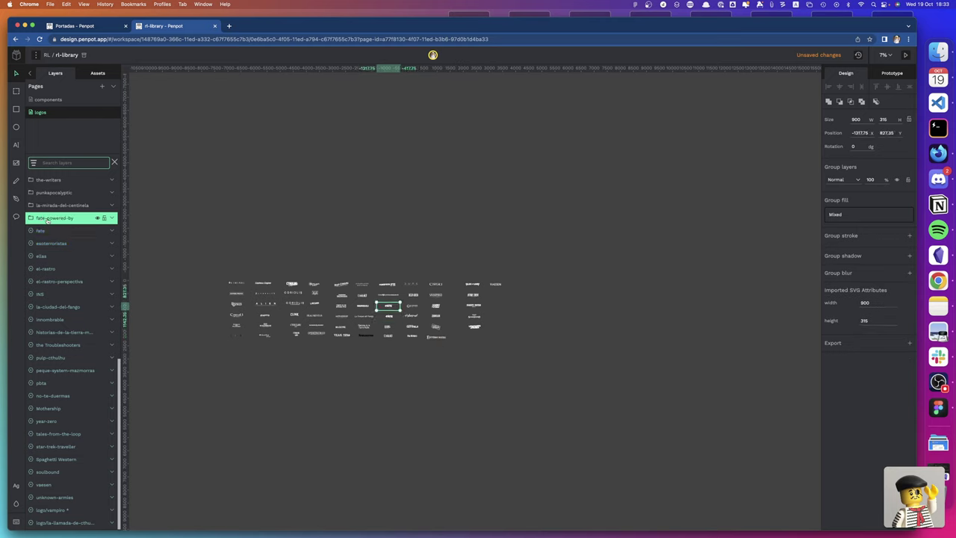
key("ctrl+k")
left_click(51, 211)
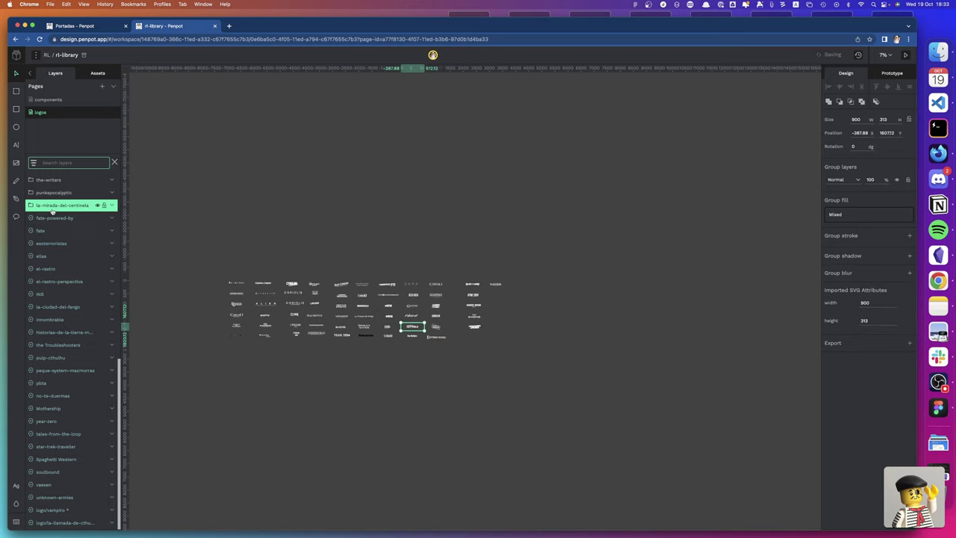
key("ctrl+k")
left_click(49, 193)
key("ctrl+k")
left_click(50, 181)
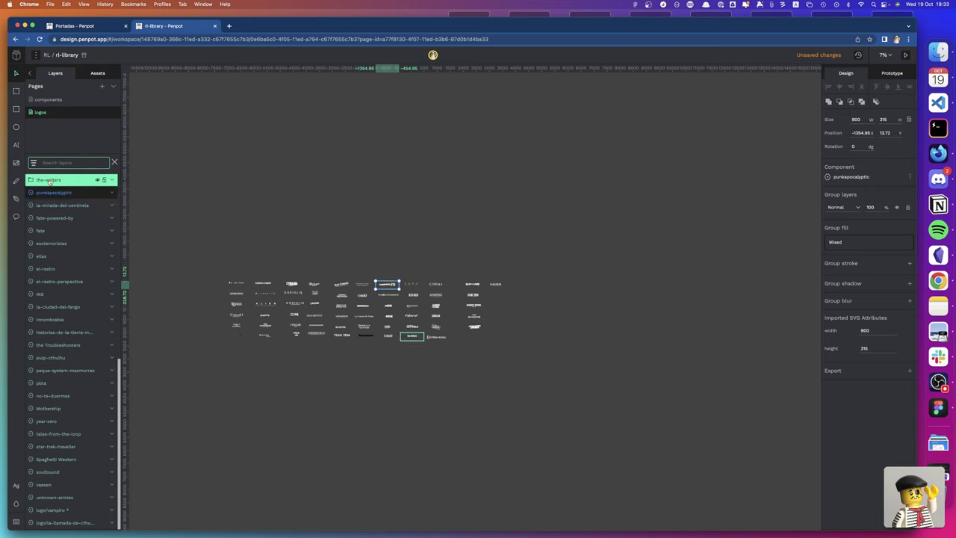
key("ctrl+k")
Create an extra component, the-writers-1, from the the-writers logo
scroll(49, 216, "up", 2)
scroll(50, 224, "up", 2)
scroll(51, 235, "up", 3)
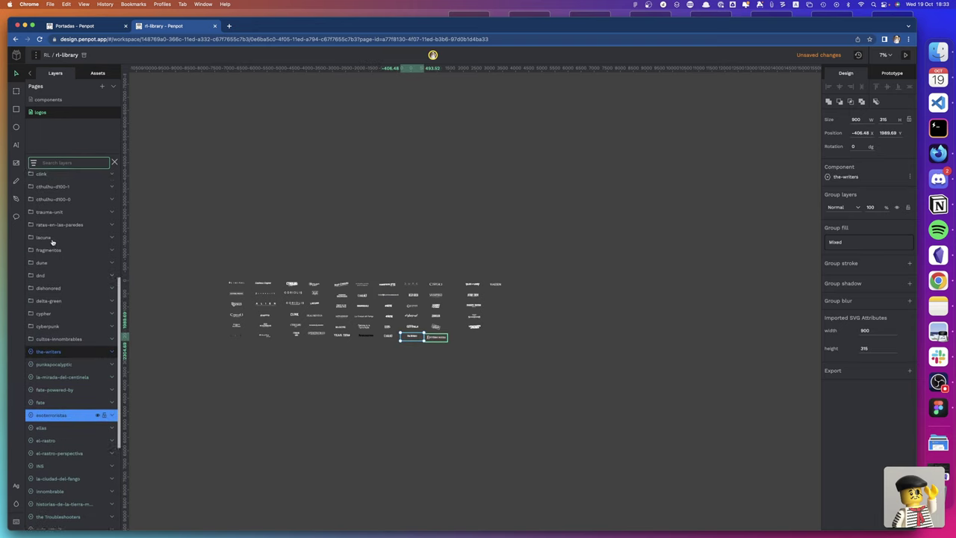
scroll(52, 244, "up", 1)
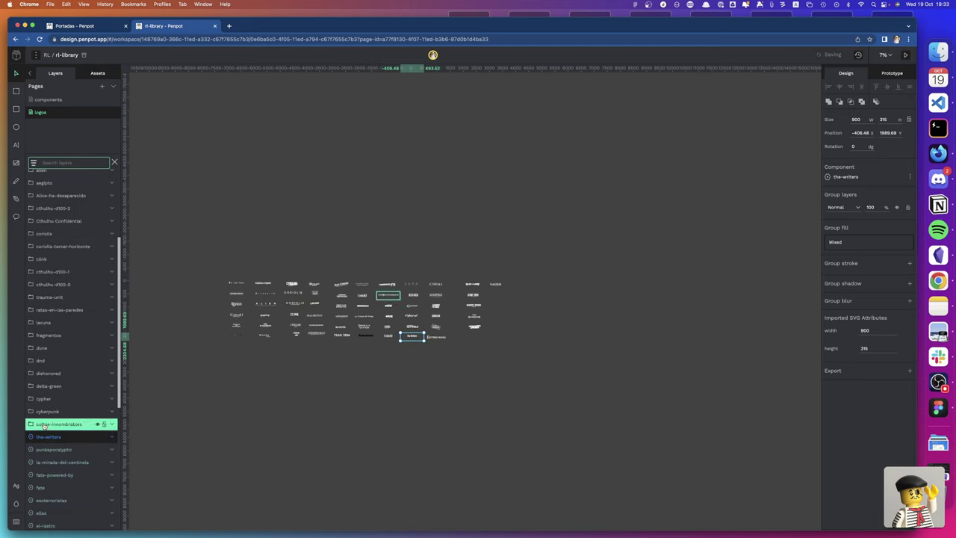
key("ctrl+k")
Check the cultos-innombrables, cyberpunk, cypher, delta-green, dishonored, dnd, dune and fragmentos logo layers
scroll(43, 418, "down", 2)
scroll(47, 389, "down", 2)
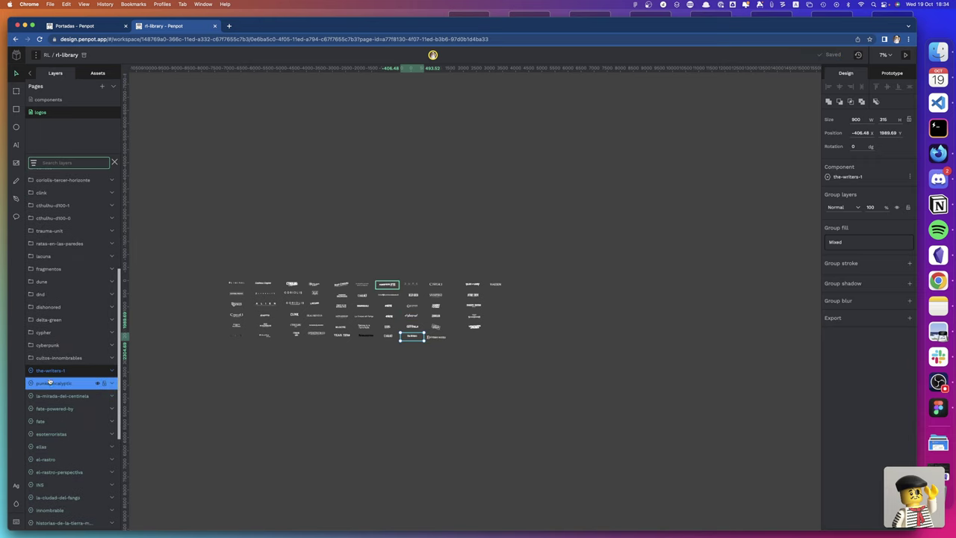
scroll(48, 365, "down", 2)
left_click(48, 360)
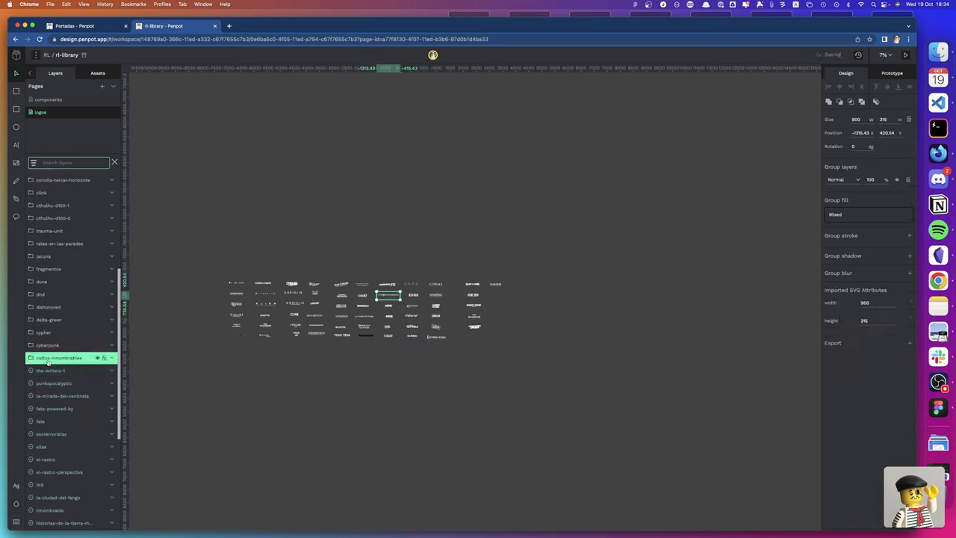
left_click(47, 345)
left_click(44, 333)
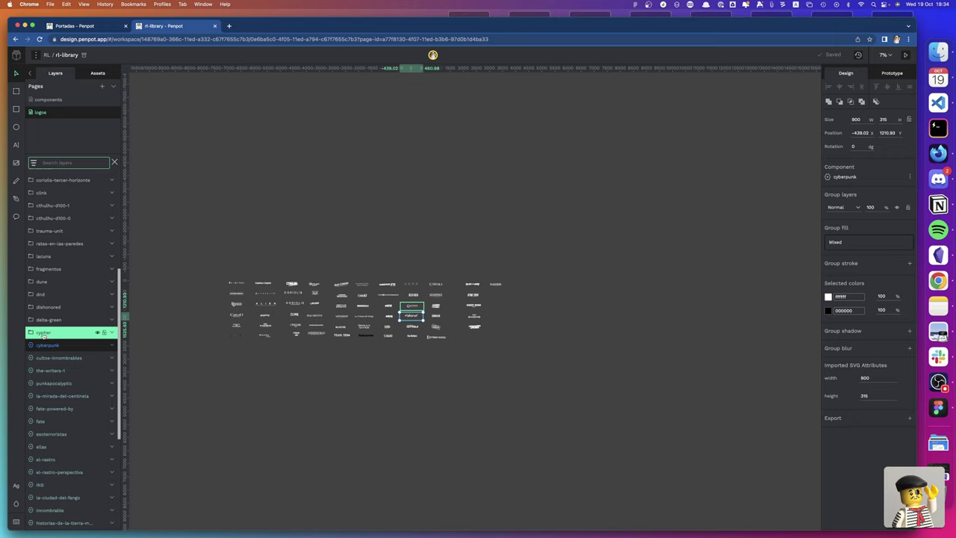
left_click(46, 320)
left_click(49, 307)
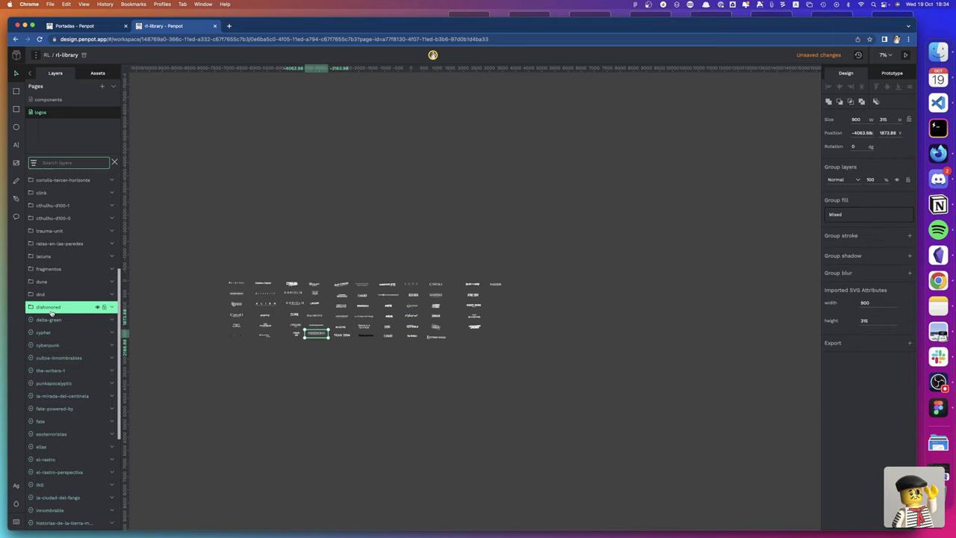
left_click(41, 295)
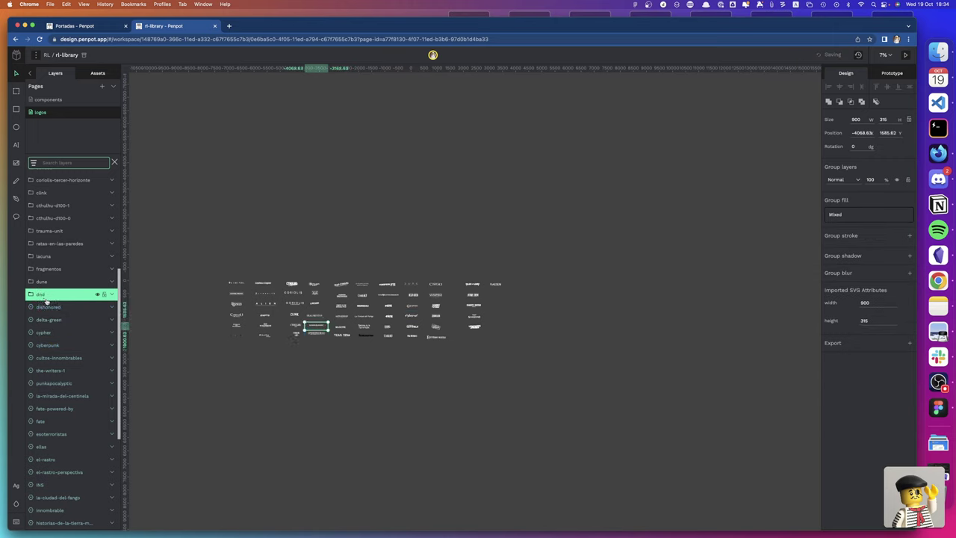
left_click(43, 282)
left_click(45, 269)
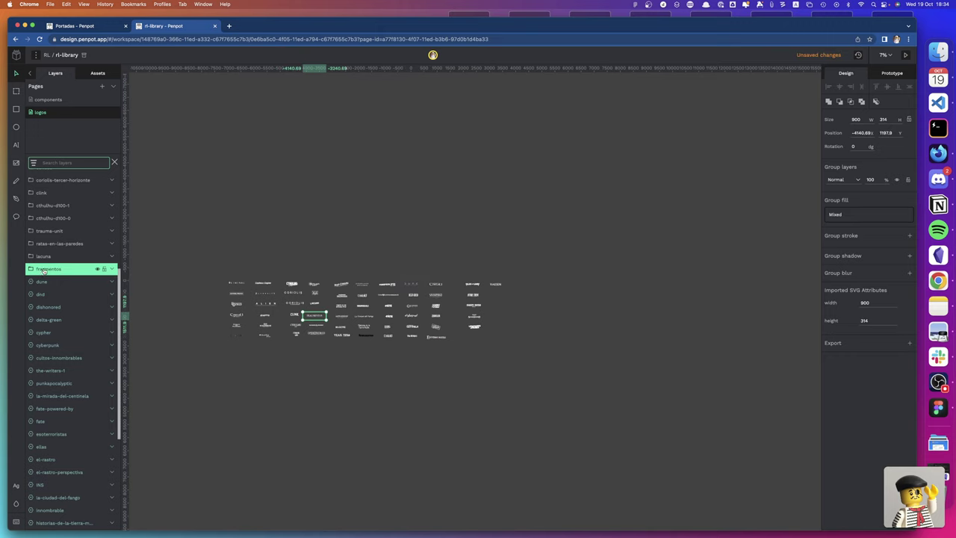
Check lacuna, ratas-en-las-paredes, trauma-unit, cthulhu-d100, clink, coriolis, Cthulhu Confidential and Alice-ha-desaparecido layers
left_click(43, 257)
left_click(48, 245)
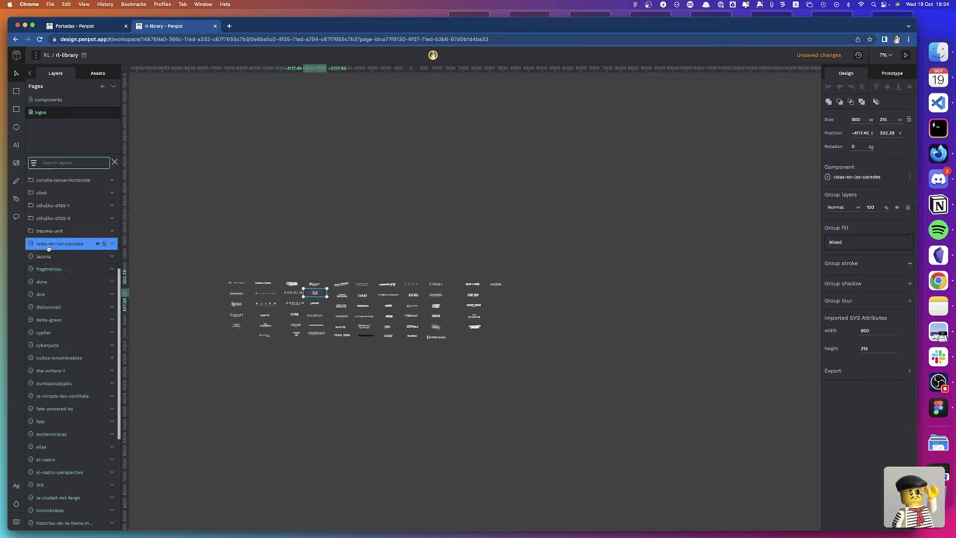
left_click(46, 231)
left_click(45, 218)
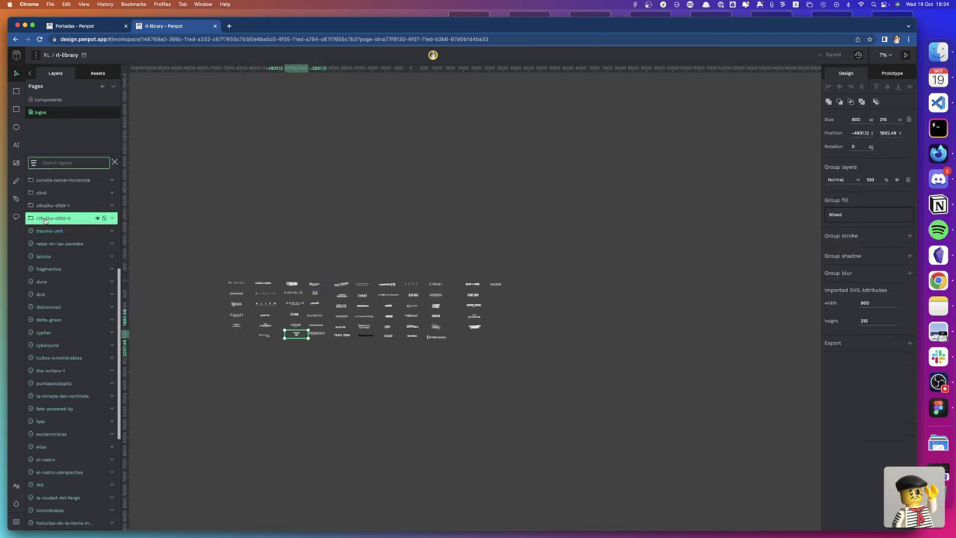
left_click(45, 206)
left_click(41, 193)
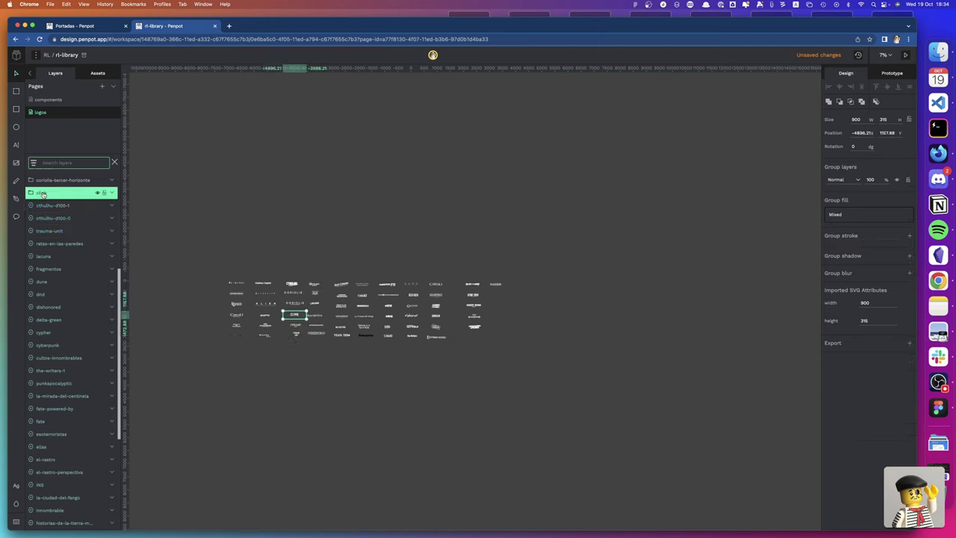
left_click(43, 179)
scroll(50, 193, "up", 2)
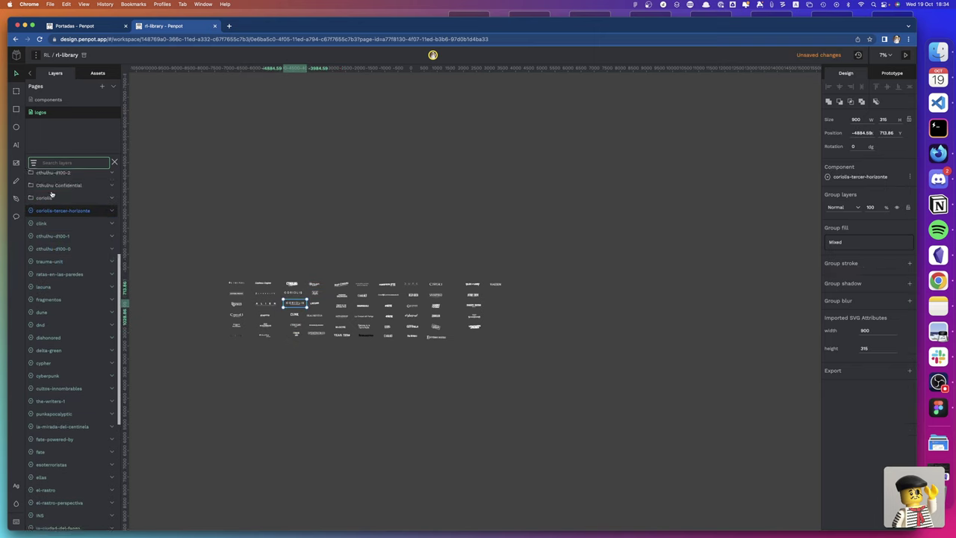
scroll(51, 194, "up", 3)
scroll(53, 239, "up", 2)
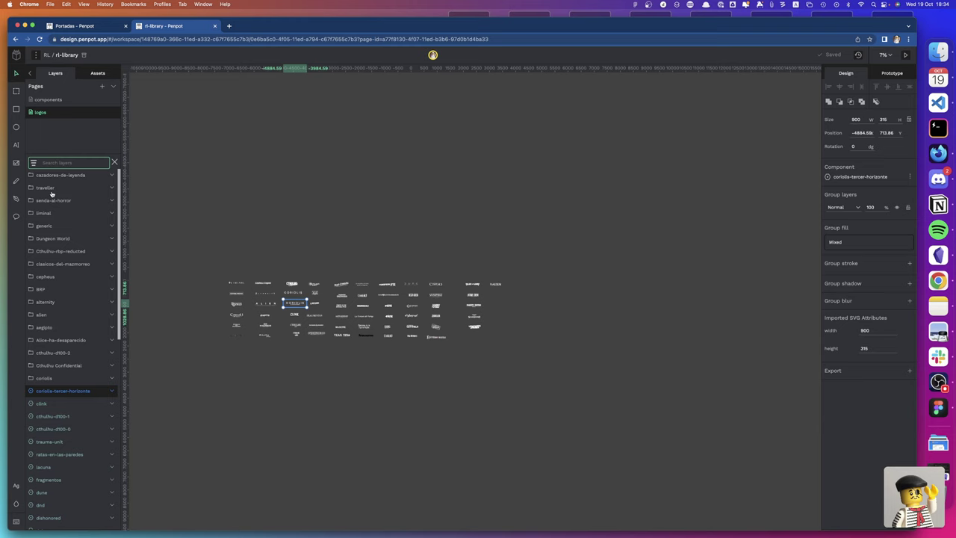
left_click(55, 379)
left_click(52, 365)
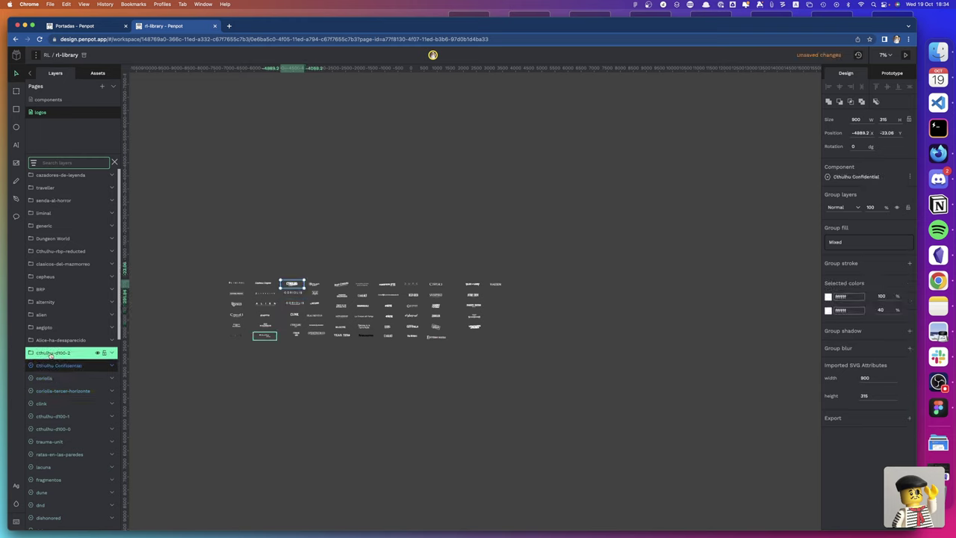
left_click(53, 341)
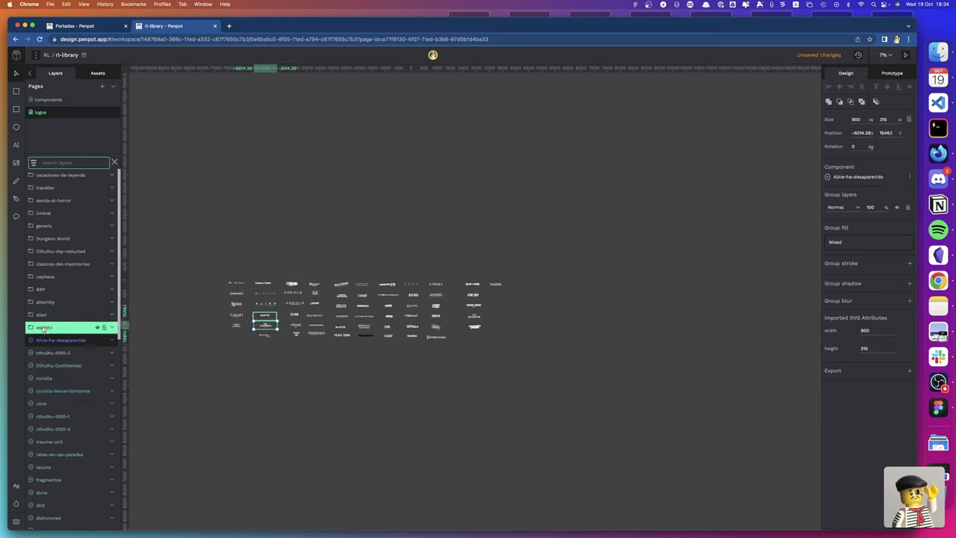
Make components of the aegipto, alien, alternity, BRP, cepheus and clasicos-del-mazmorreo logos
left_click(42, 327)
key("ctrl+k")
left_click(43, 314)
key("ctrl+k")
left_click(43, 302)
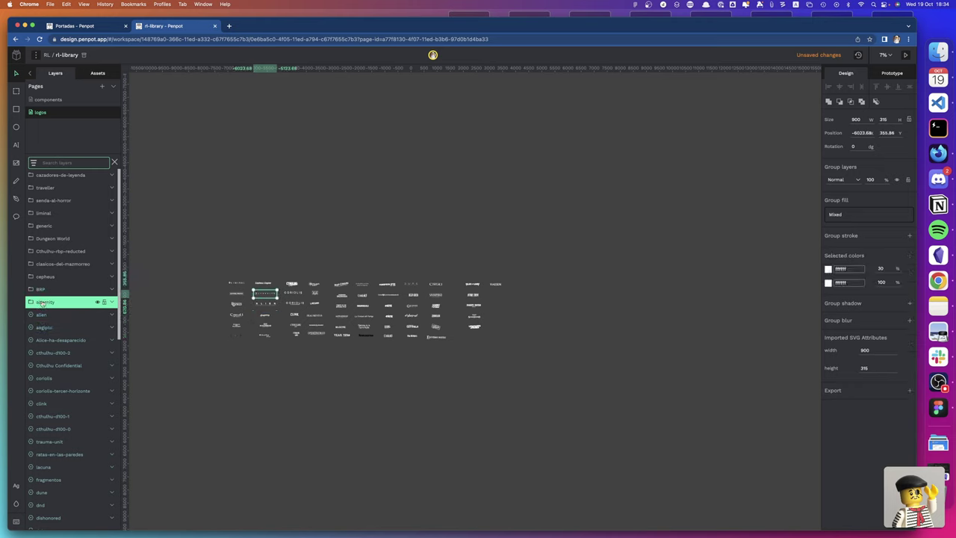
key("ctrl+k")
left_click(43, 289)
key("ctrl+k")
left_click(47, 277)
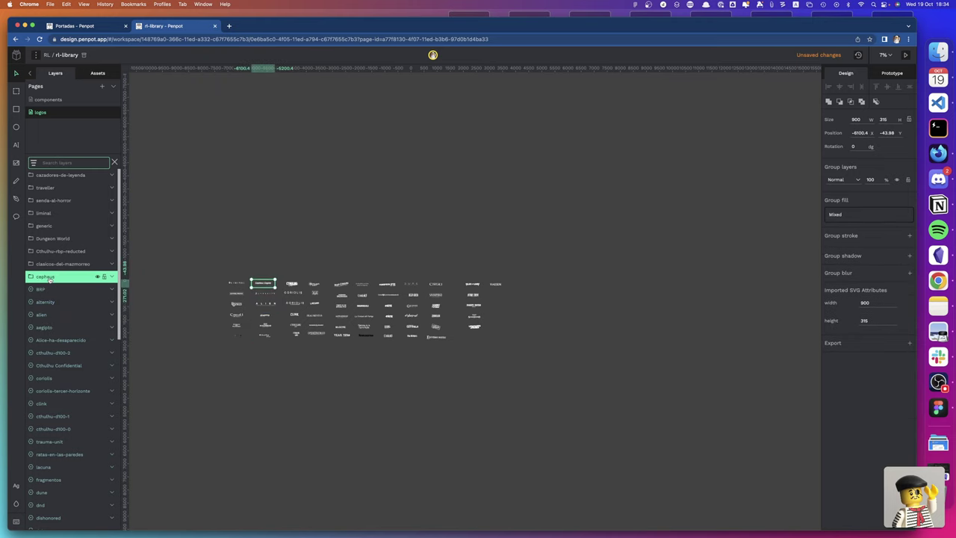
key("ctrl+k")
left_click(47, 264)
key("ctrl+k")
Make components of the Cthulhu-rbp-reducted and Dungeon World logos
left_click(56, 252)
key("ctrl+k")
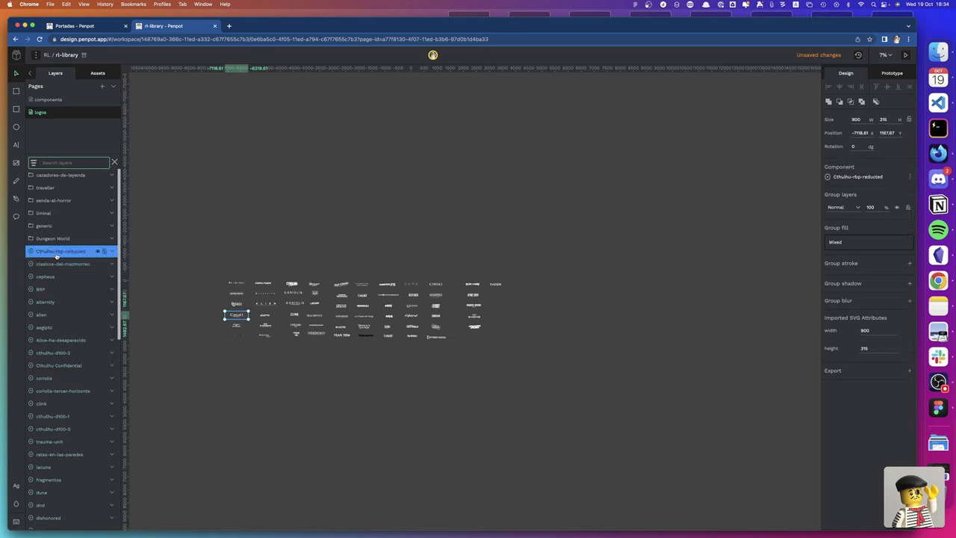
left_click(54, 240)
key("ctrl+k")
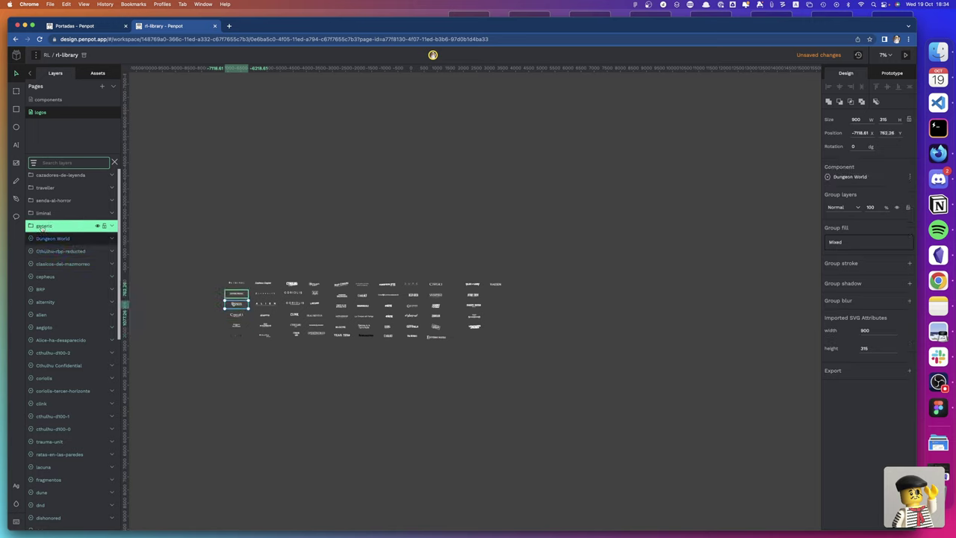
Make components of generic, liminal, senda-al-horror, traveller and cazadores-de-leyenda logo groups
left_click(41, 226)
key("ctrl+k")
left_click(43, 214)
key("ctrl+k")
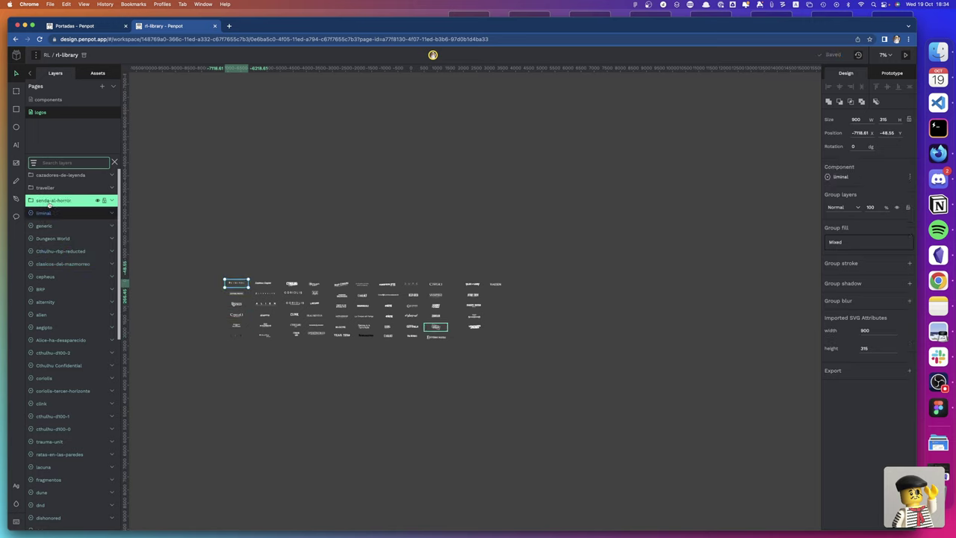
left_click(52, 200)
key("ctrl+k")
left_click(45, 187)
key("ctrl+k")
left_click(54, 175)
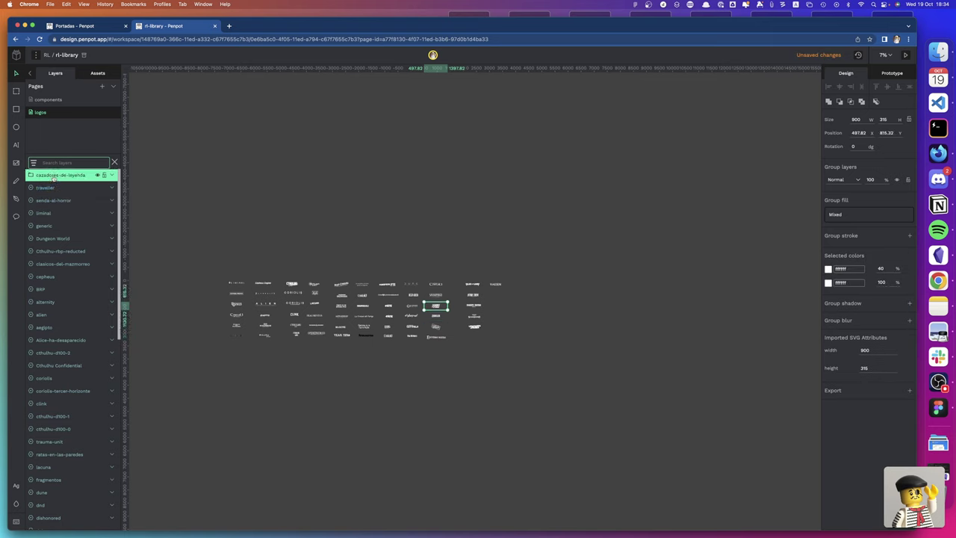
key("ctrl+k")
left_click(56, 198)
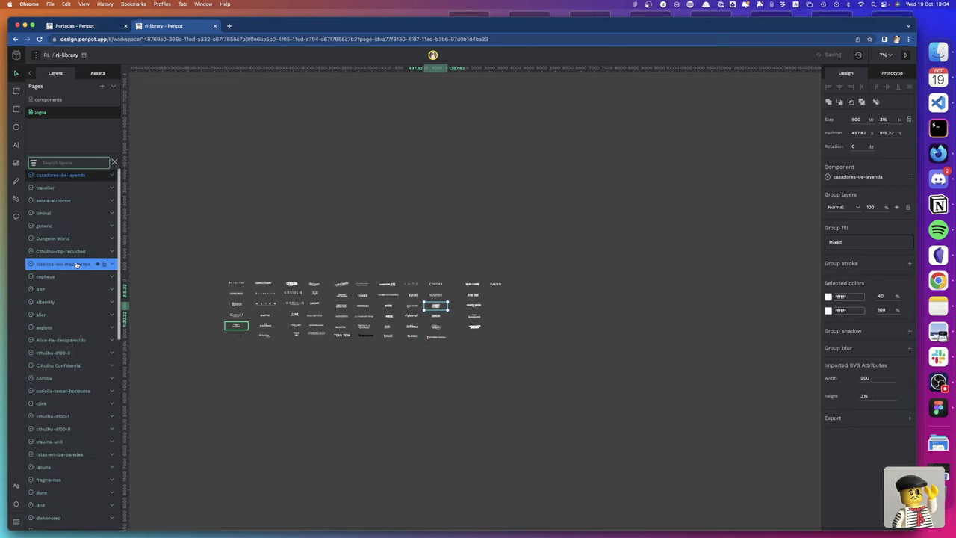
scroll(77, 265, "down", 10)
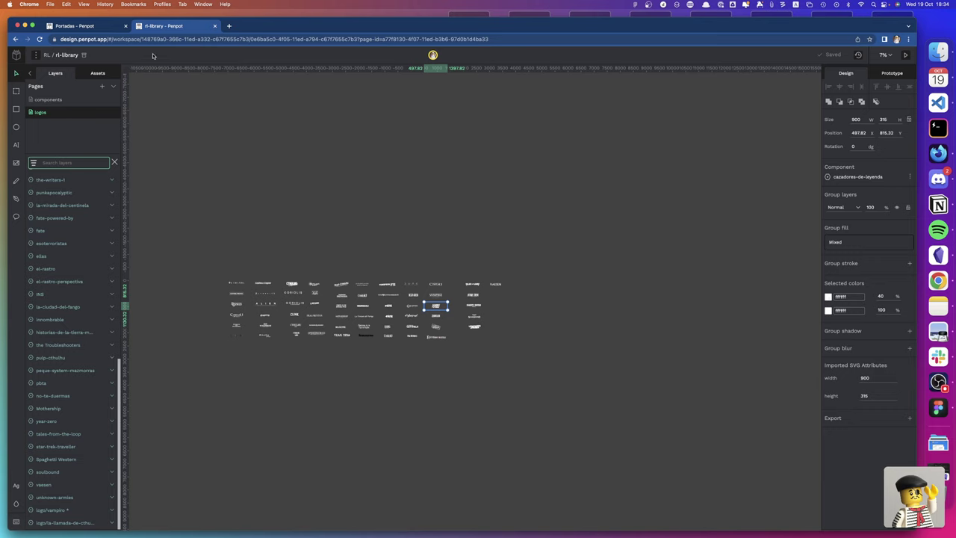
In Portadas, accept the shared library update and expand rl-library's components in Assets
left_click(103, 27)
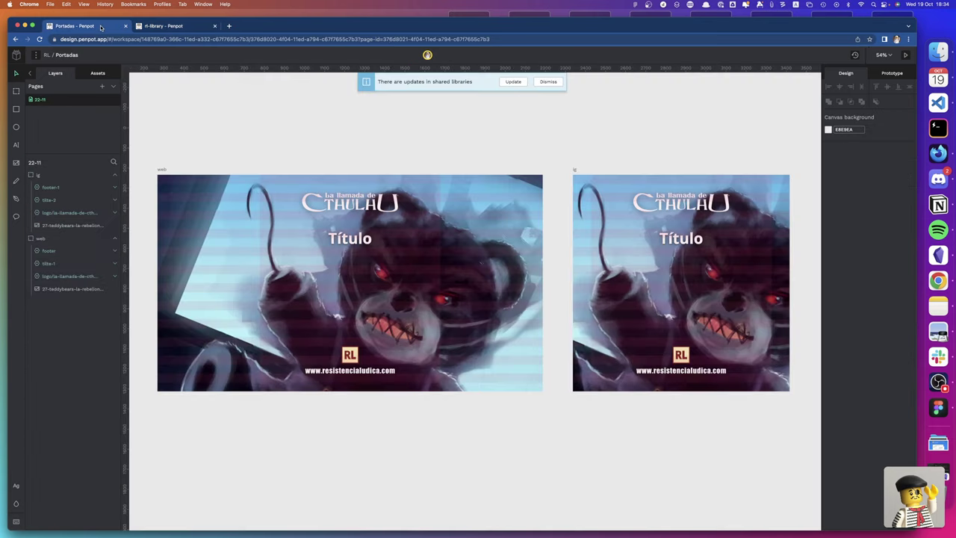
left_click(515, 82)
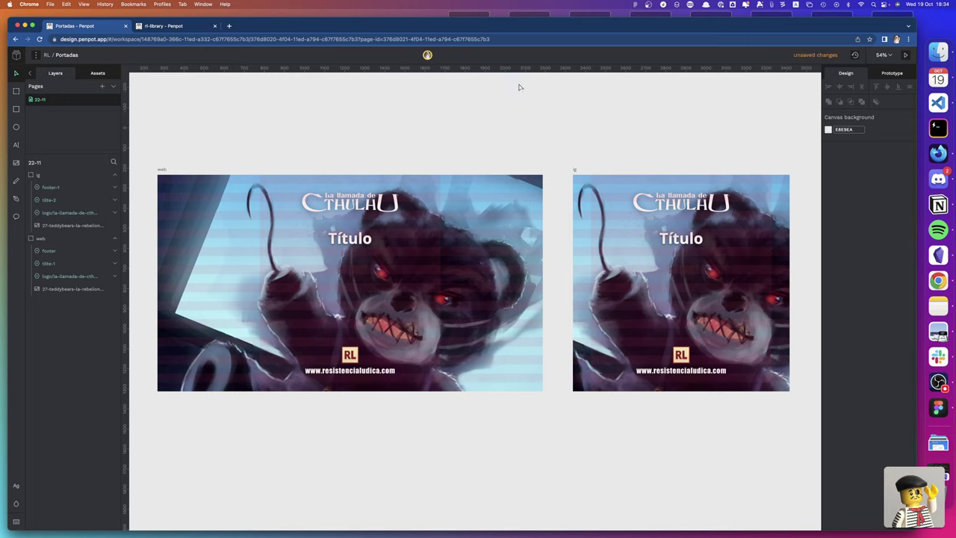
left_click(98, 73)
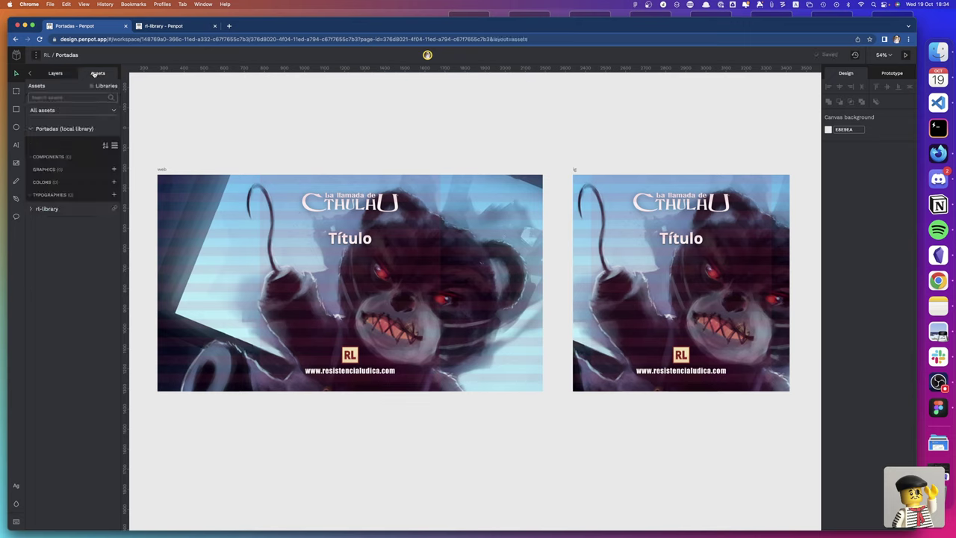
left_click(30, 209)
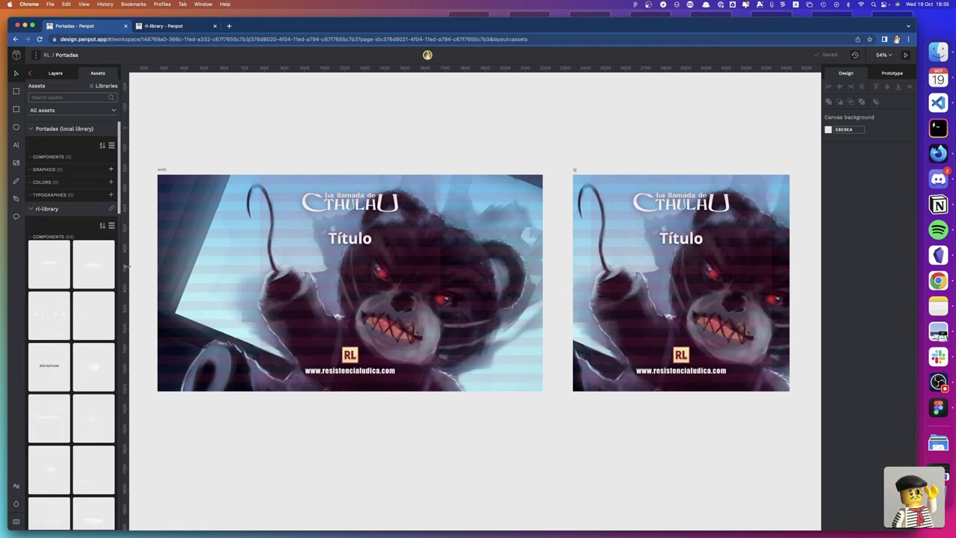
left_click_drag(130, 266, 278, 270)
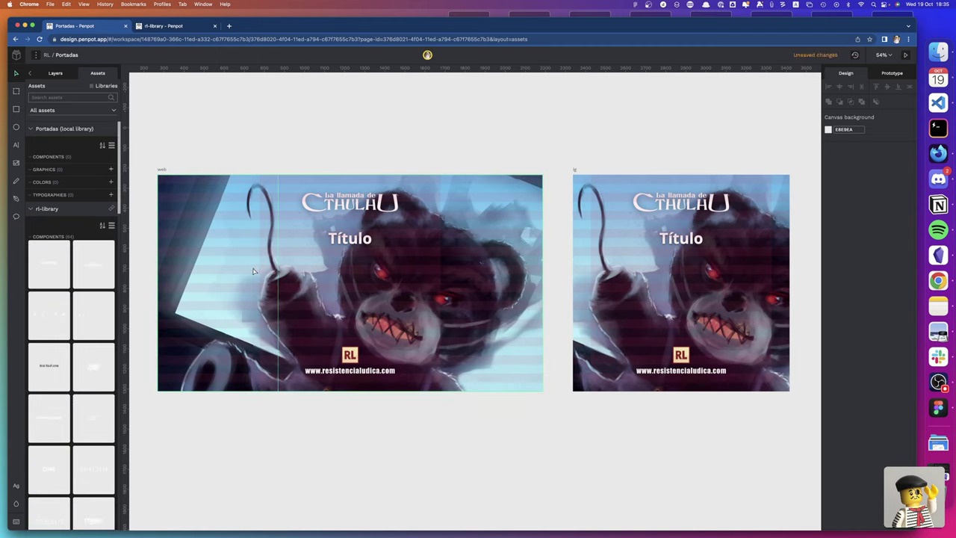
key("ctrl+z")
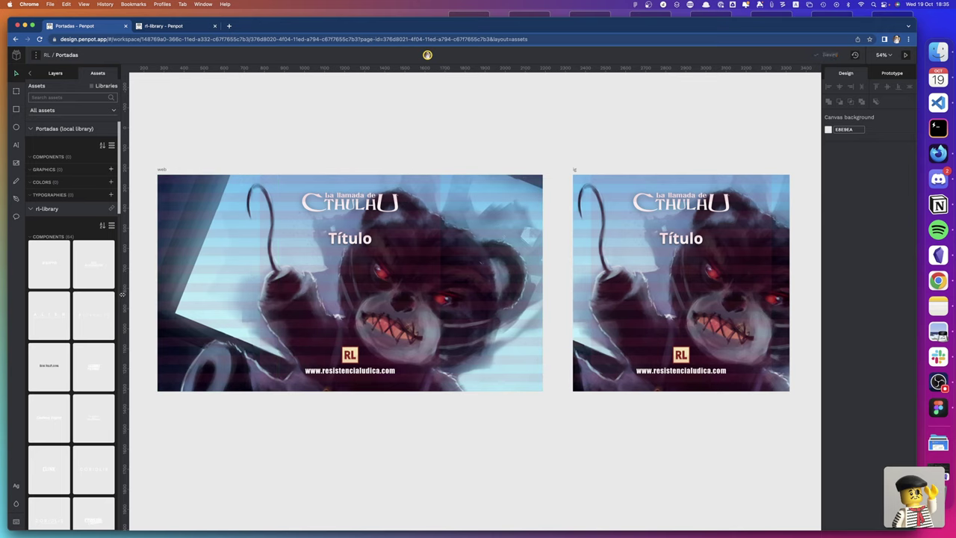
Widen the Assets sidebar and browse the expanded rl-library component list
left_click_drag(128, 294, 216, 294)
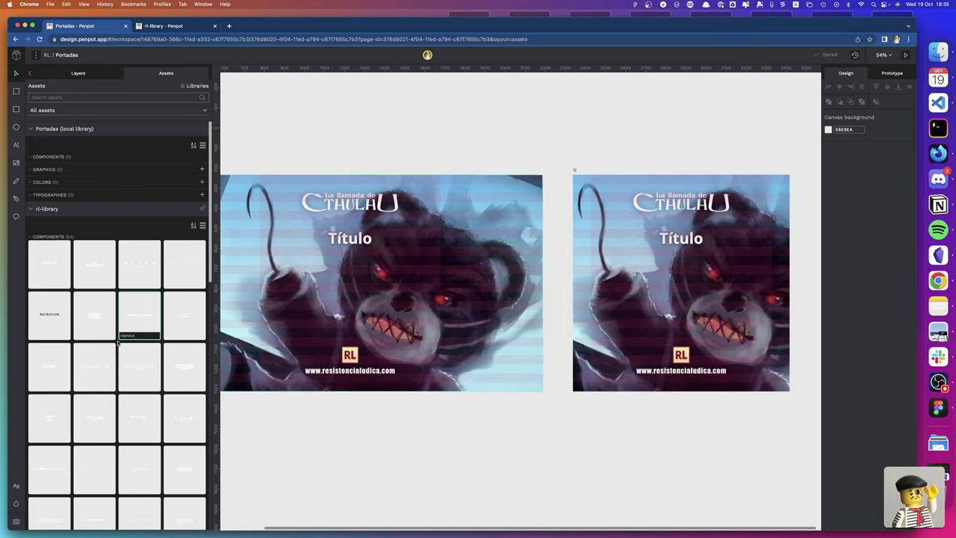
scroll(109, 346, "down", 1)
scroll(108, 346, "down", 2)
scroll(100, 336, "up", 5)
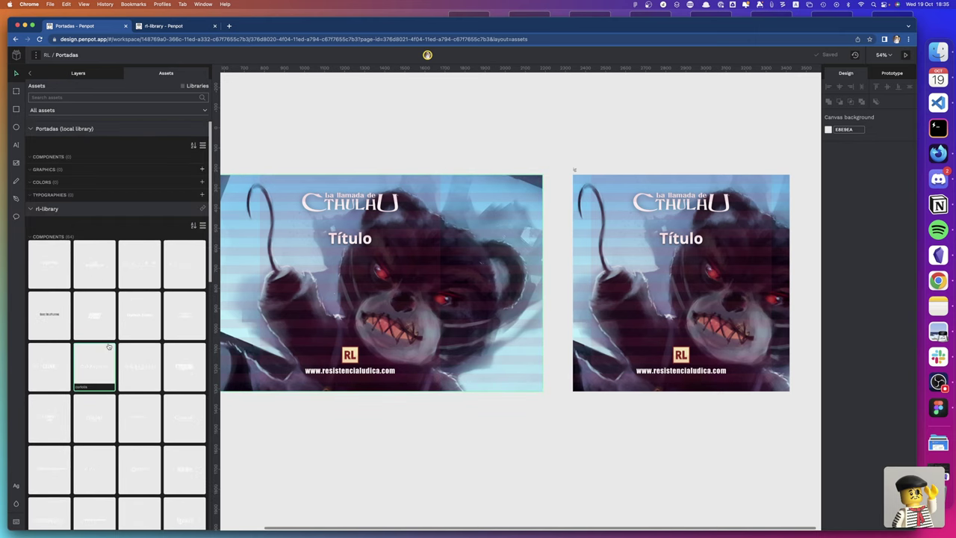
left_click(30, 237)
left_click(30, 237)
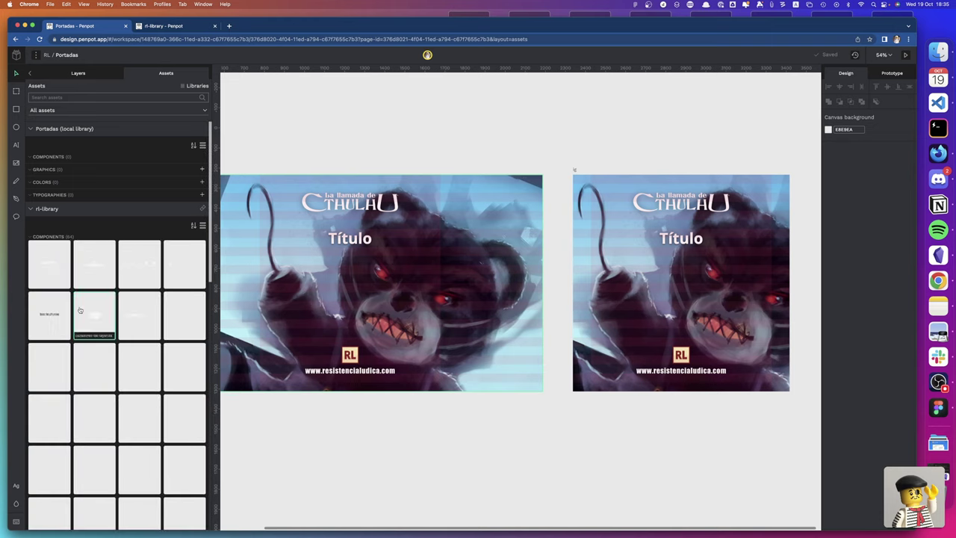
scroll(81, 310, "down", 10)
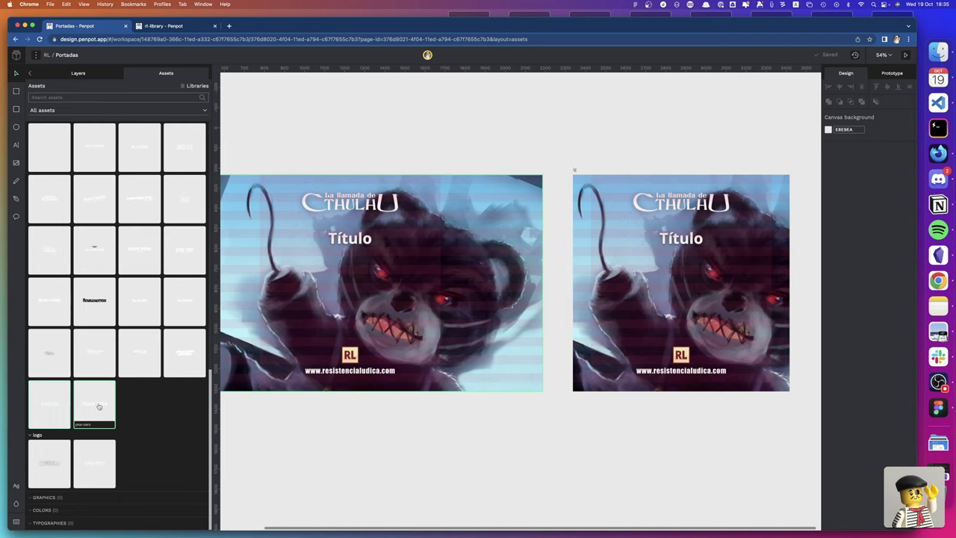
scroll(50, 347, "up", 5)
scroll(50, 347, "up", 5)
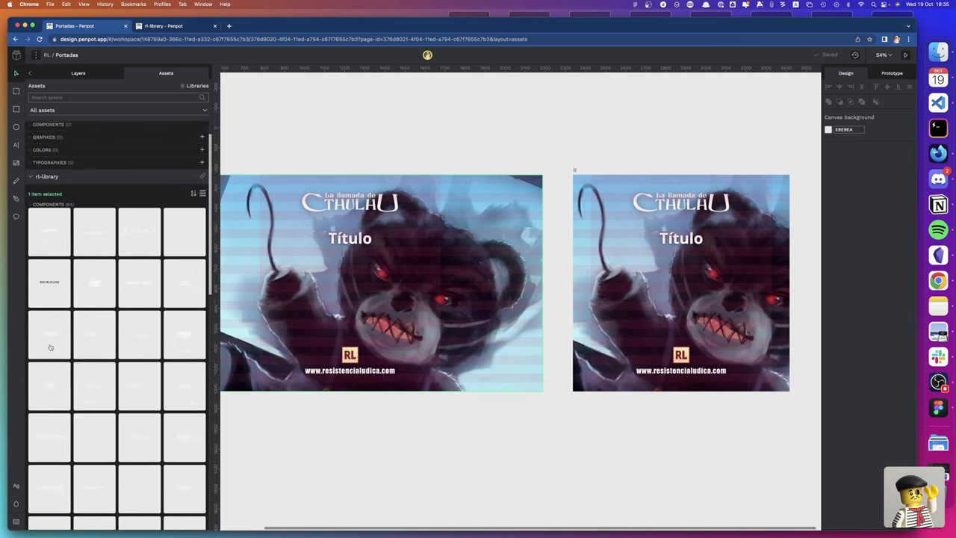
scroll(50, 347, "up", 2)
Multi-select several rl-library component thumbnails, clear the selection, and reload the Portadas page
left_click(53, 266)
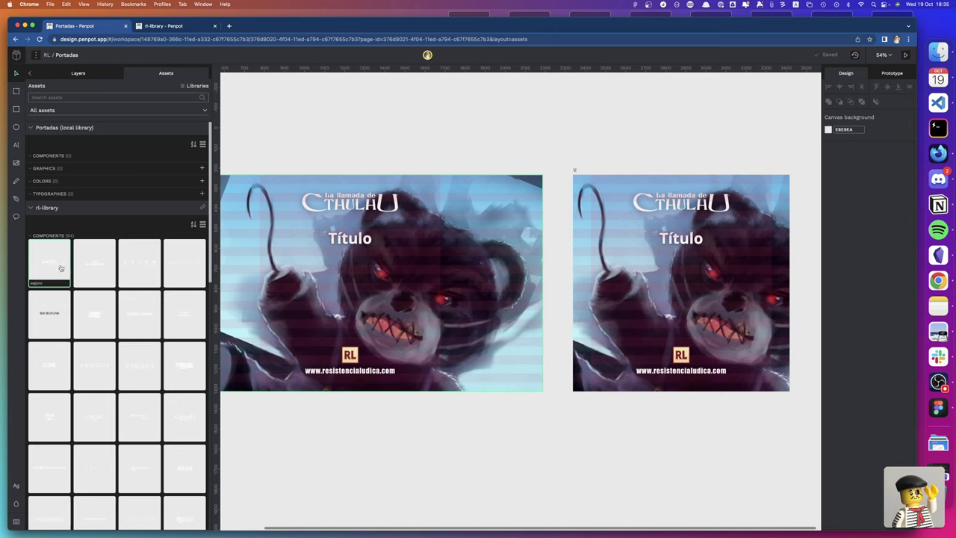
left_click(98, 270, "shift")
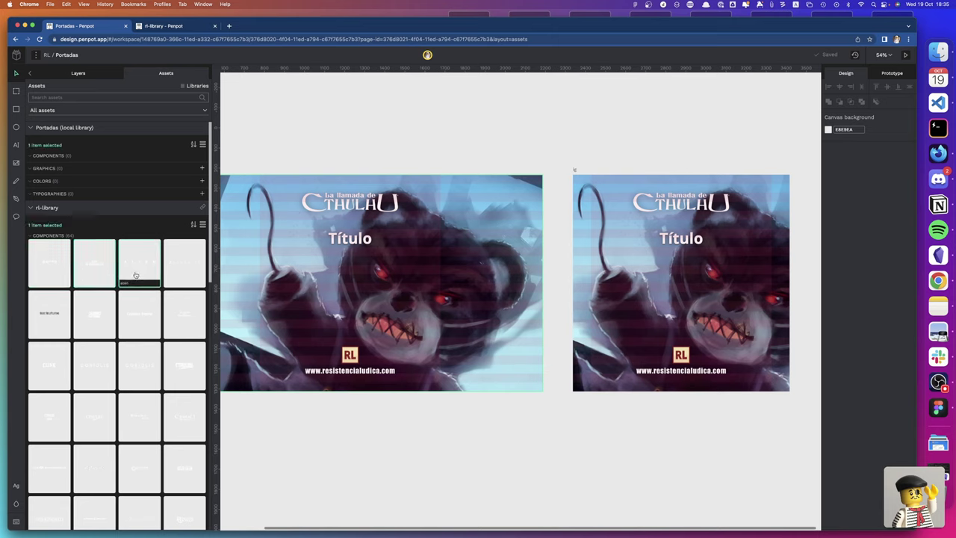
left_click(137, 276, "shift")
left_click(184, 266, "shift")
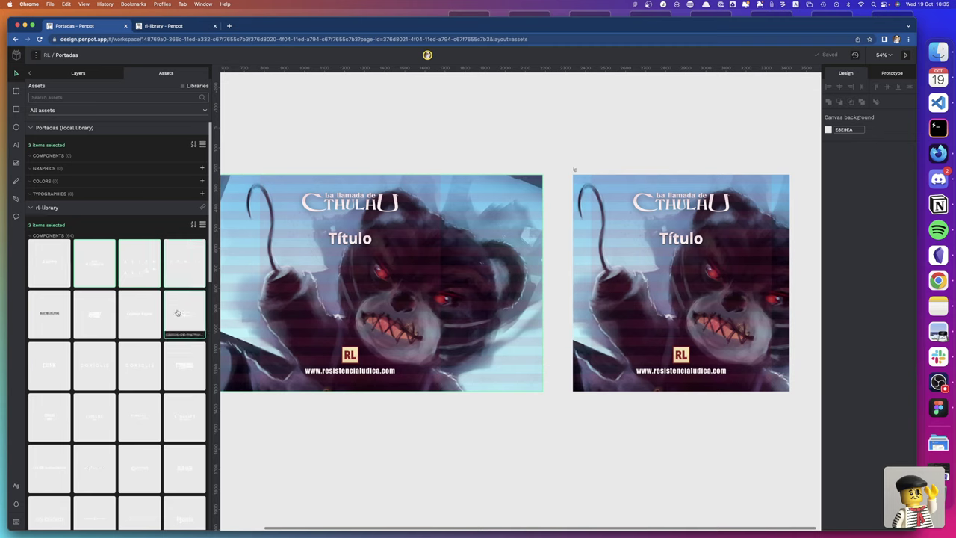
left_click(141, 312, "shift")
left_click(52, 310, "shift")
left_click(91, 308, "shift")
left_click(65, 284, "shift")
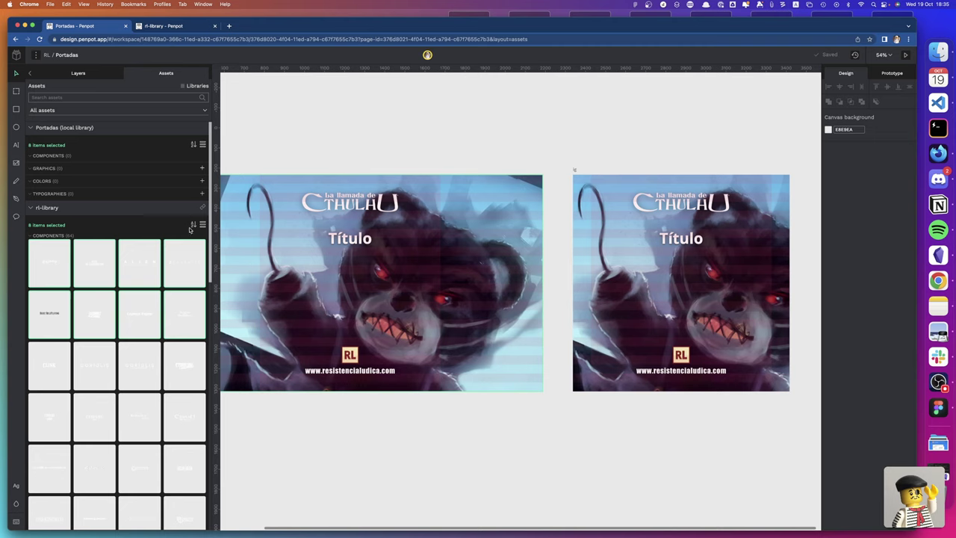
left_click(62, 262)
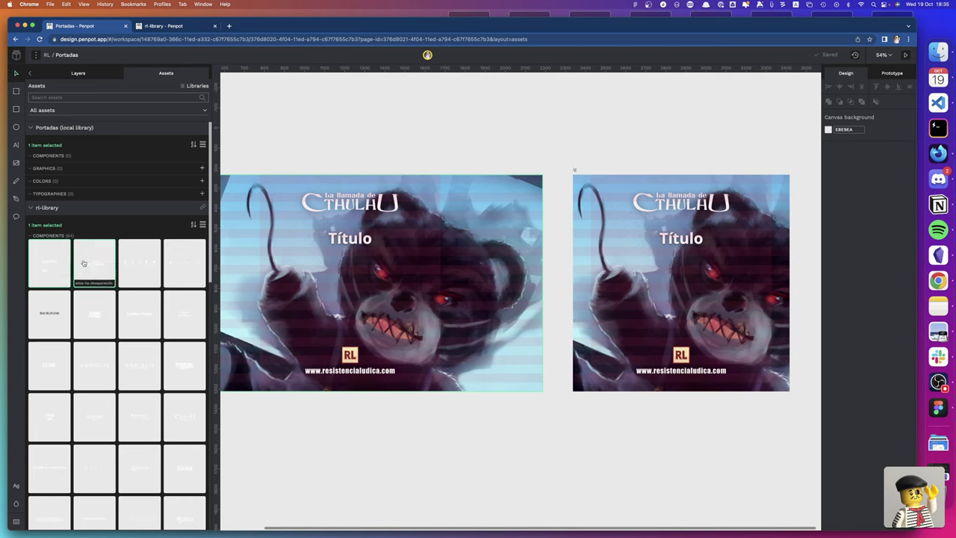
left_click(92, 264, "shift")
key("Escape")
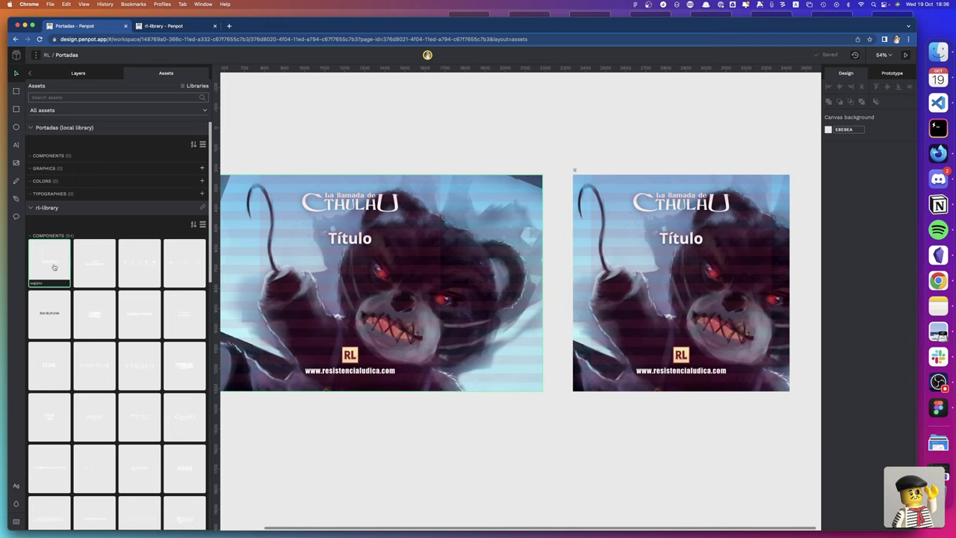
key("super+r")
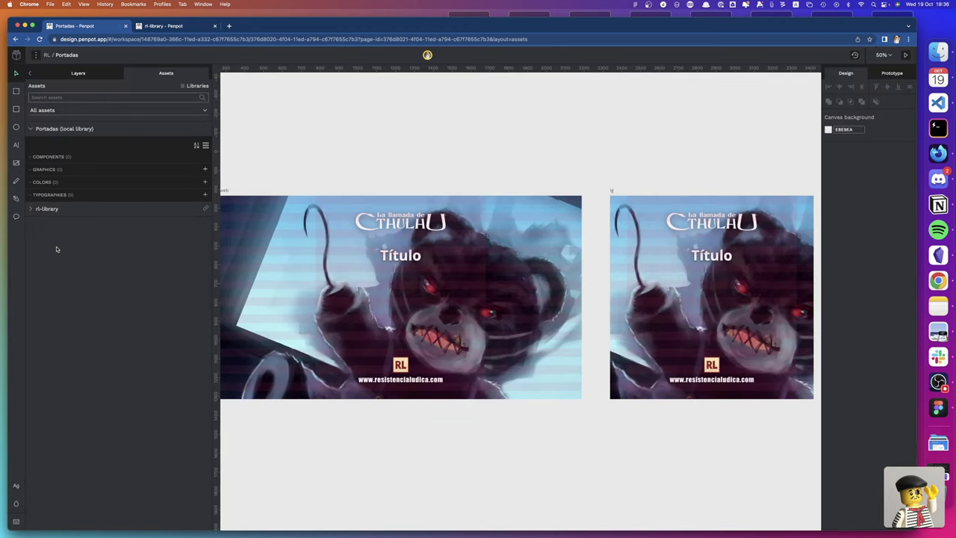
Expand the rl-library assets, then select three components and clear the selection again
left_click(31, 210)
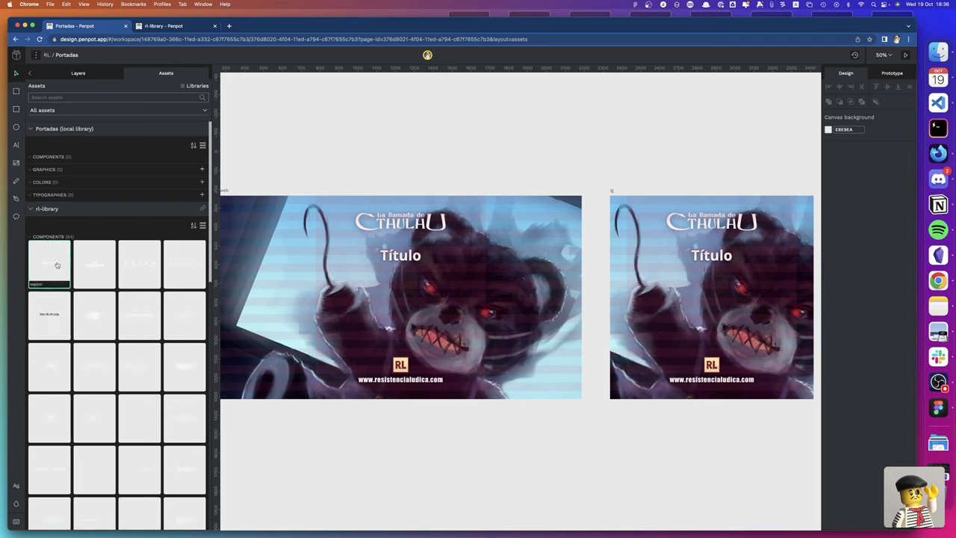
scroll(57, 264, "down", 1)
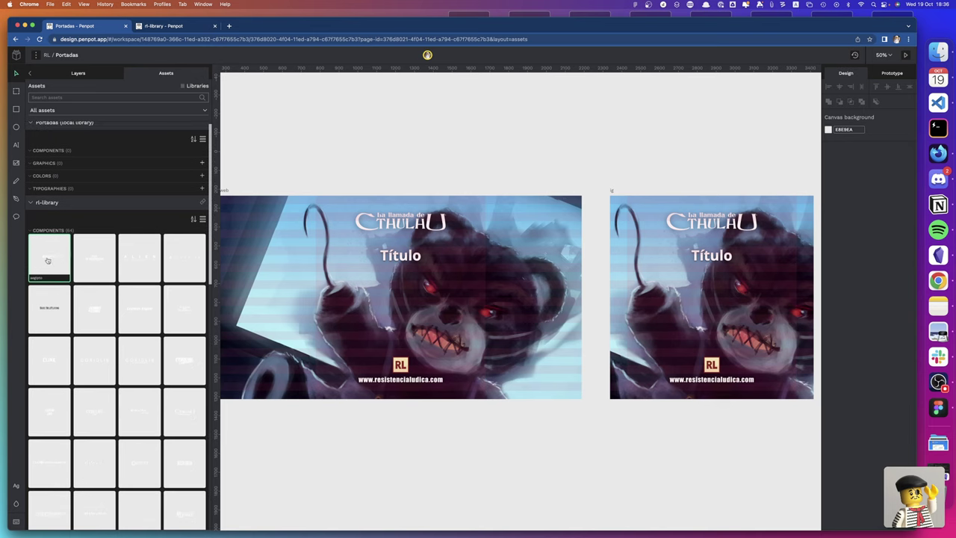
left_click(95, 267)
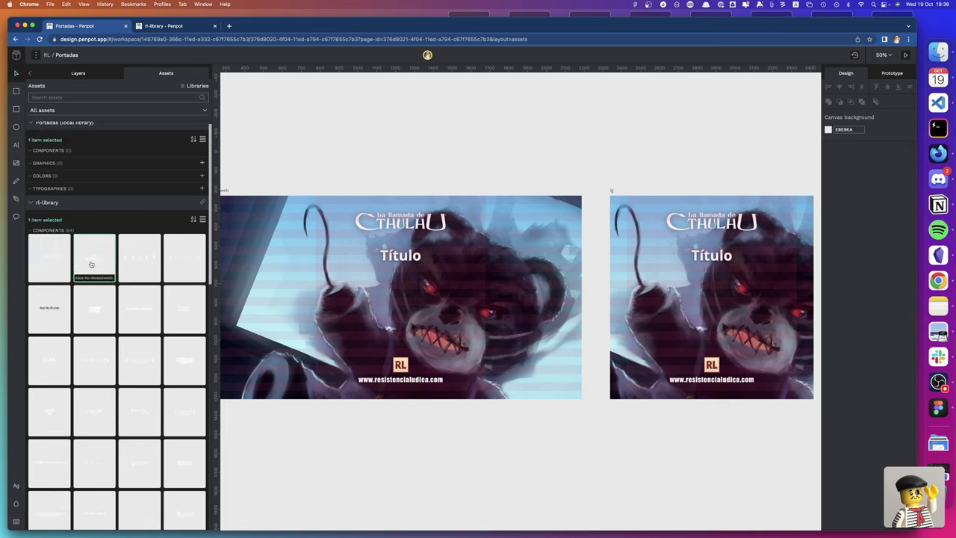
left_click(147, 268, "shift")
left_click(197, 267, "shift")
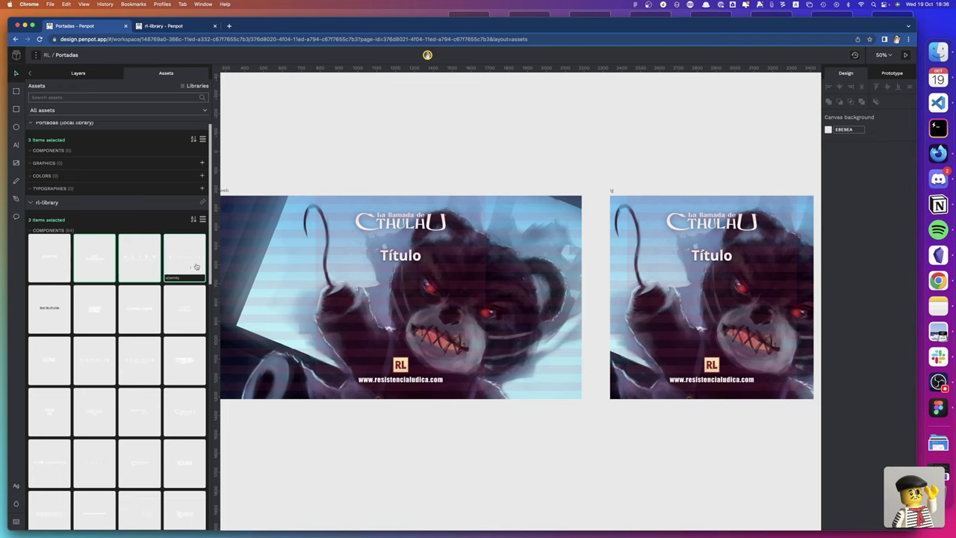
scroll(194, 266, "down", 1)
scroll(189, 259, "down", 1)
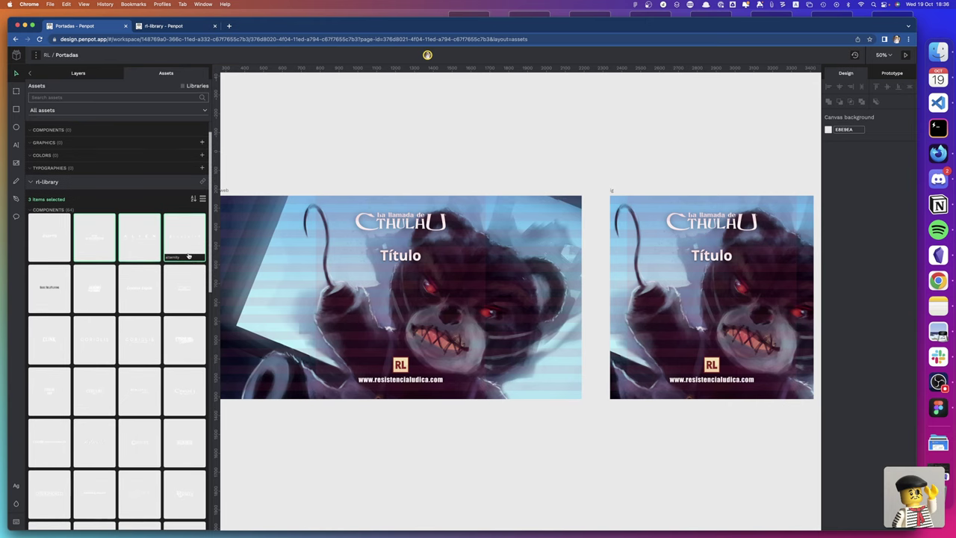
key("Escape")
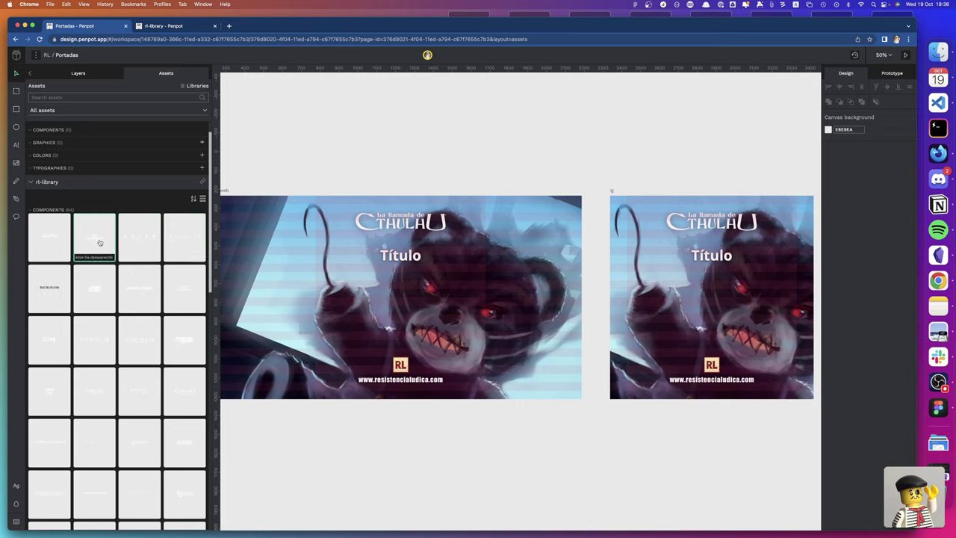
Drag the year-zero component onto the logo group
scroll(72, 359, "down", 5)
scroll(73, 375, "down", 5)
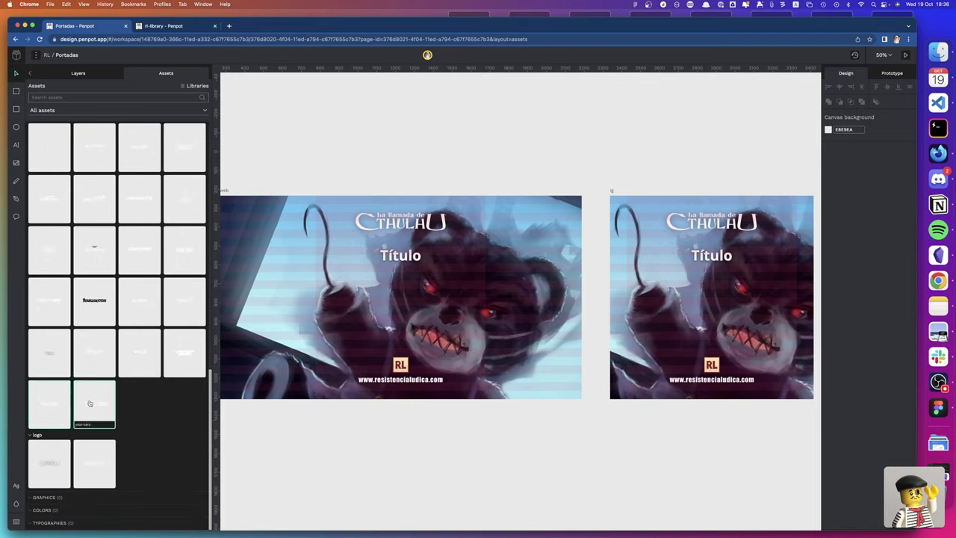
mouse_move(89, 403)
left_mouse_down()
mouse_move(43, 450)
mouse_move(58, 396)
left_mouse_up()
left_click_drag(90, 405, 85, 404)
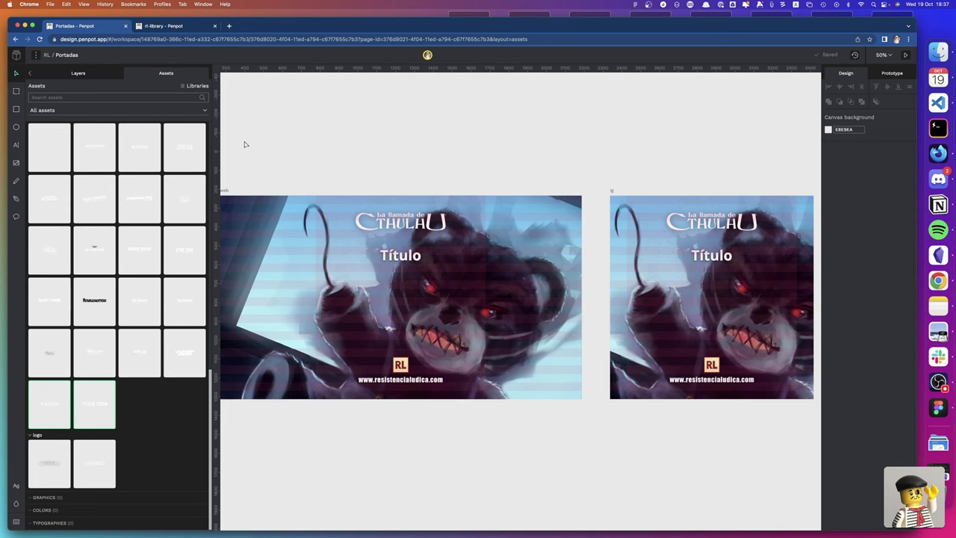
Return to the rl-library file's assets and widen the panel to show more thumbnails
left_click(165, 26)
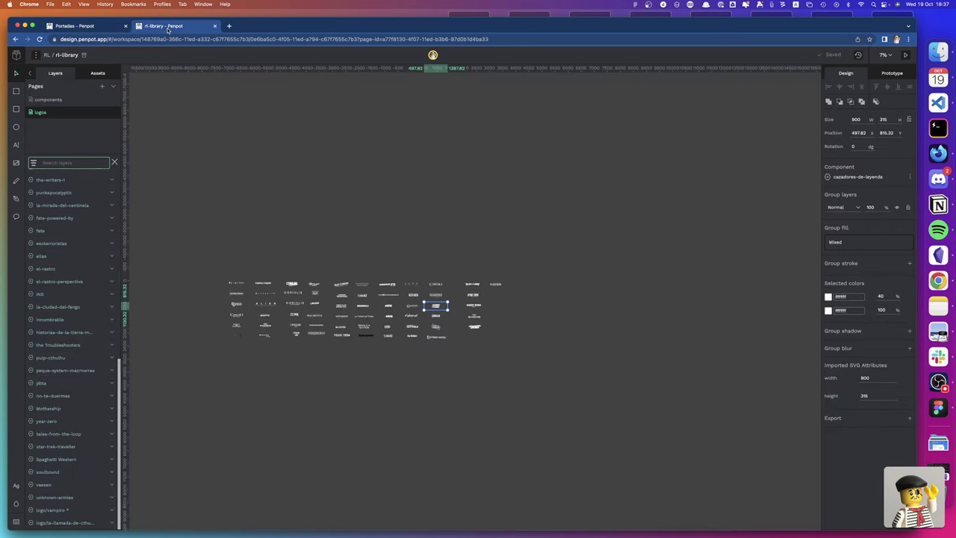
left_click(98, 73)
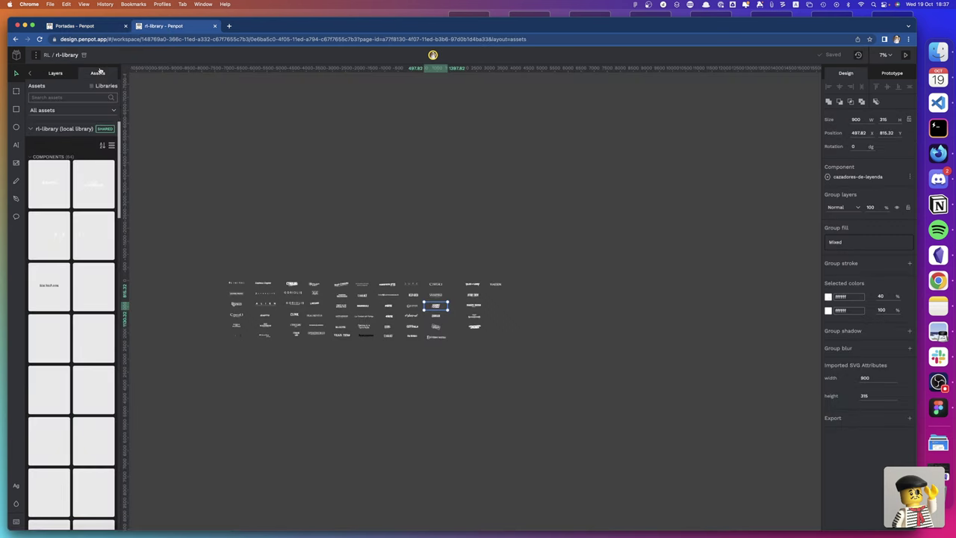
right_click(55, 200)
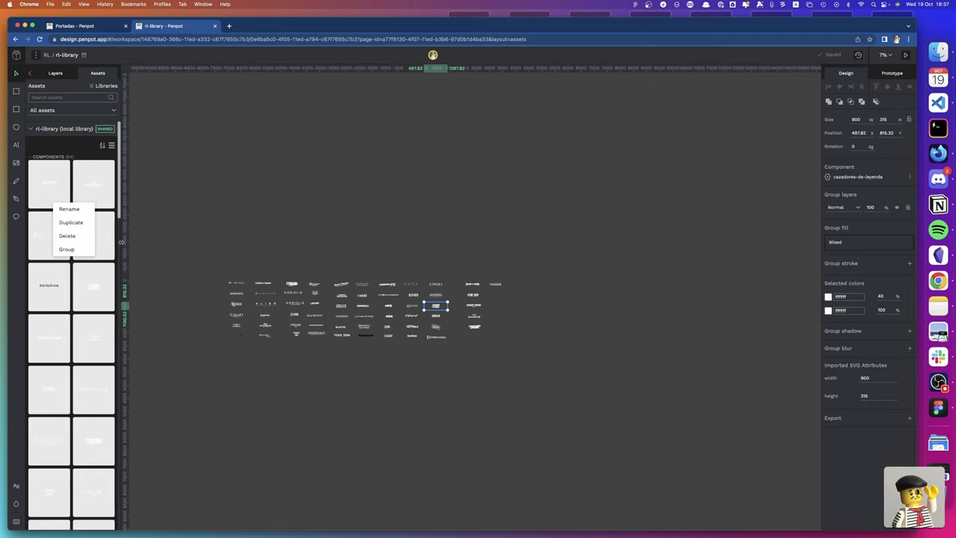
left_click_drag(119, 245, 301, 255)
left_click(354, 256)
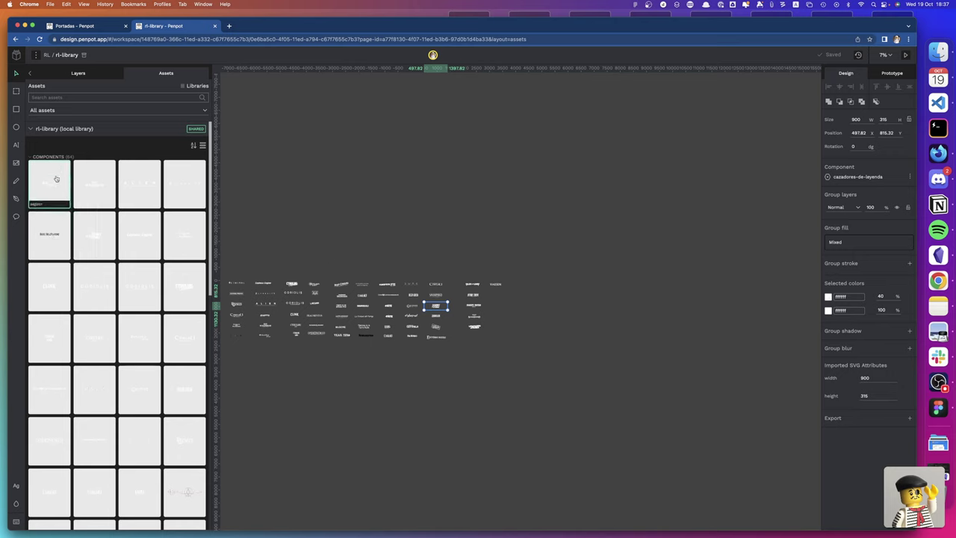
Multi-select ten title logo components in the assets grid
left_click(137, 343)
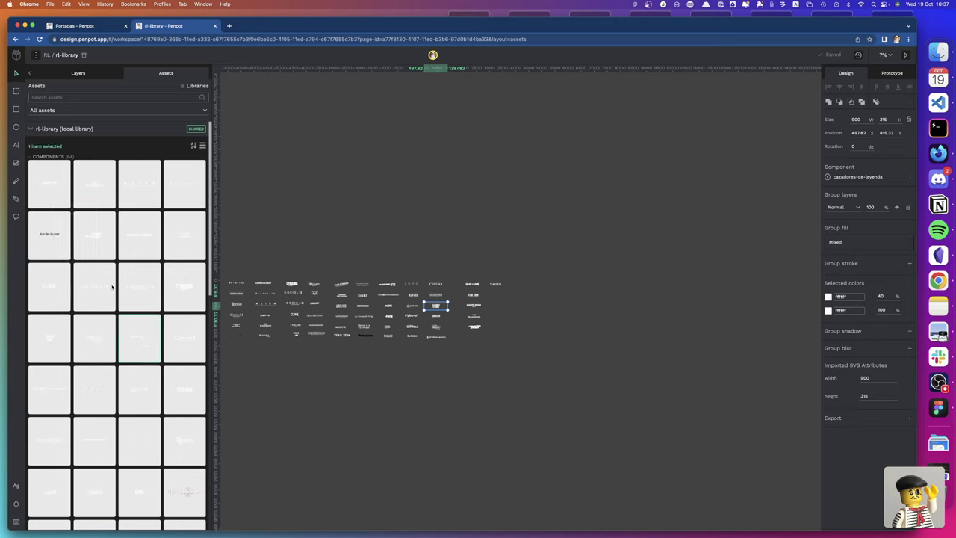
left_click(118, 185, "shift")
left_click(139, 185, "shift")
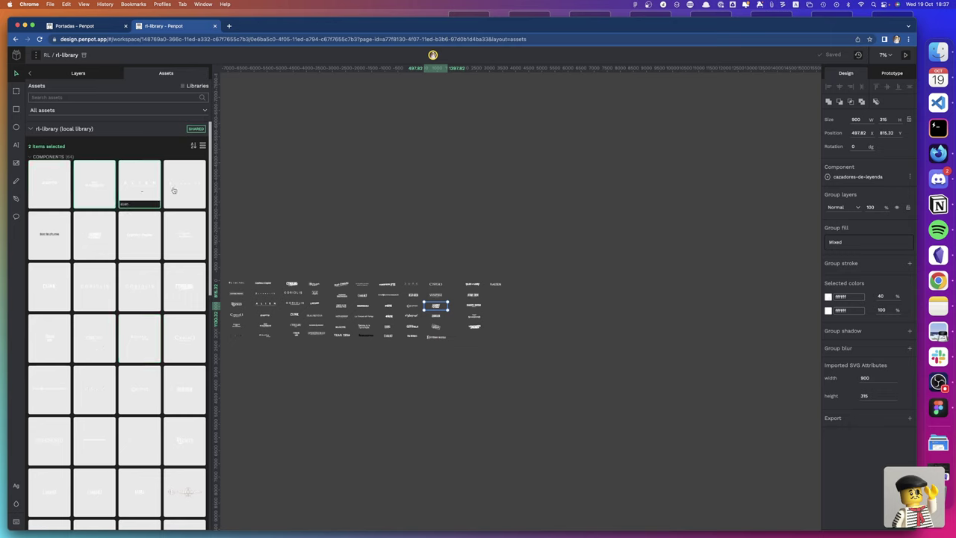
left_click(185, 184, "shift")
left_click(175, 230, "shift")
left_click(126, 239, "shift")
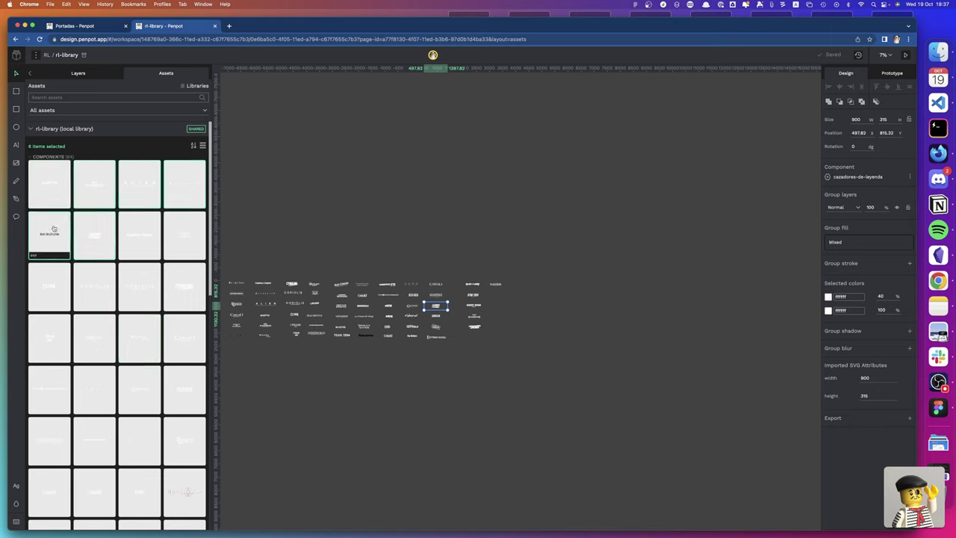
left_click(50, 184)
left_click(94, 184, "shift")
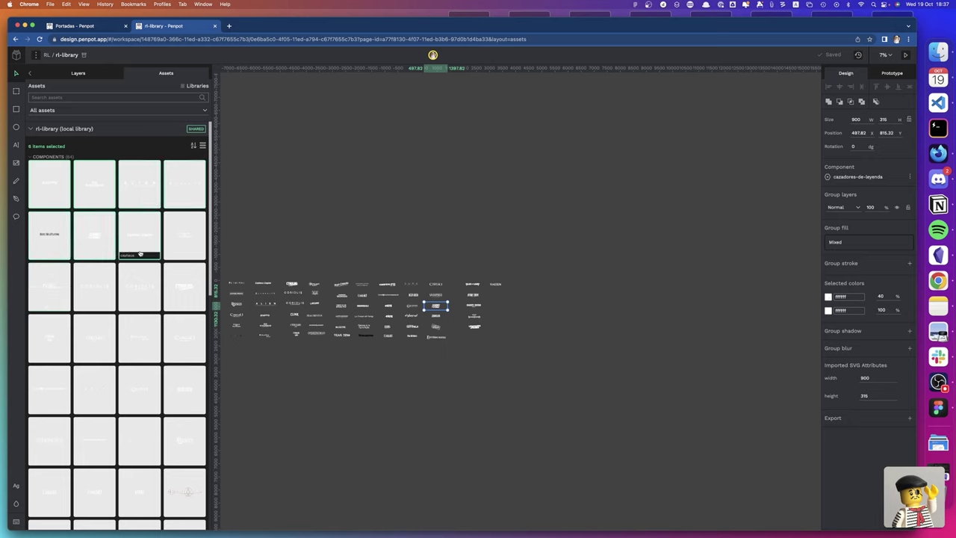
left_click(148, 281, "shift")
left_click(148, 281, "shift")
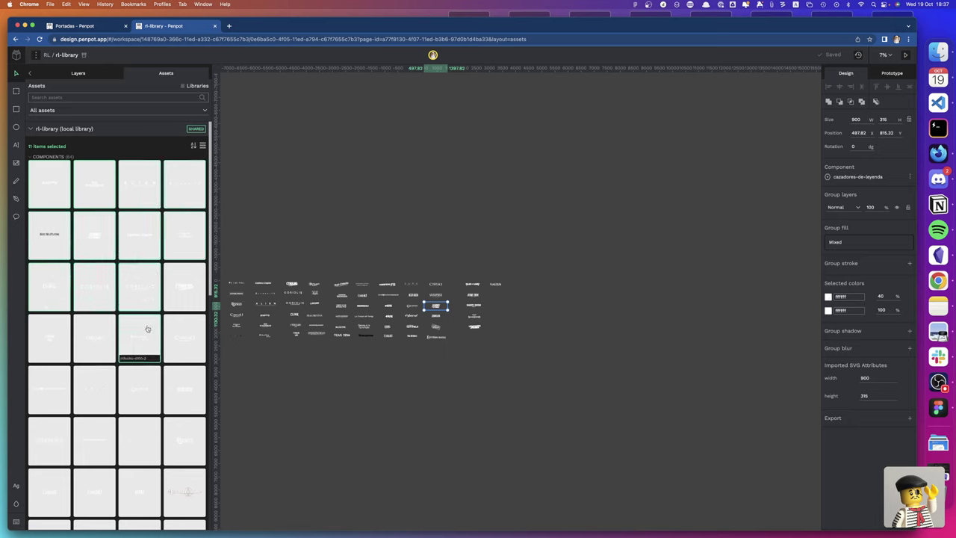
Group the selected components into a new group named 'logo'
right_click(97, 287)
left_click(110, 318)
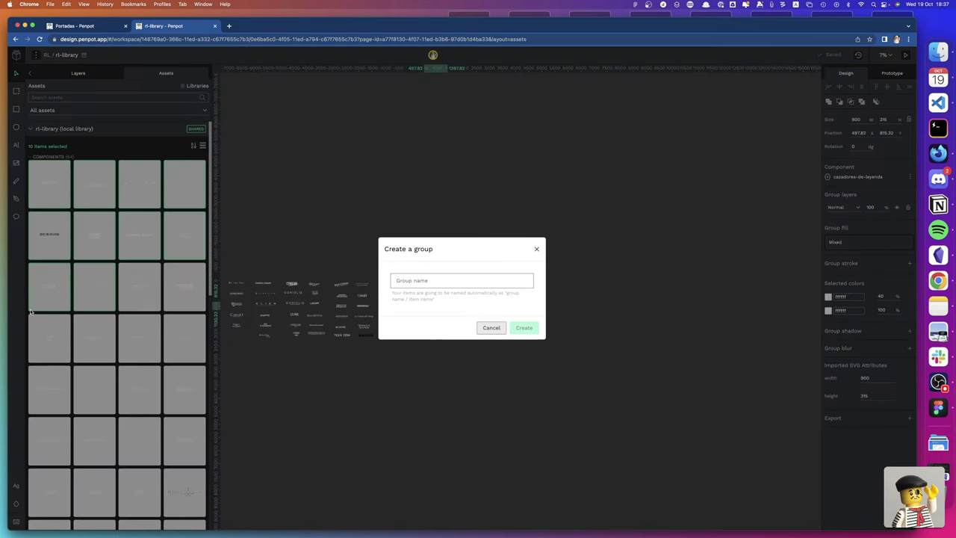
type("Logo")
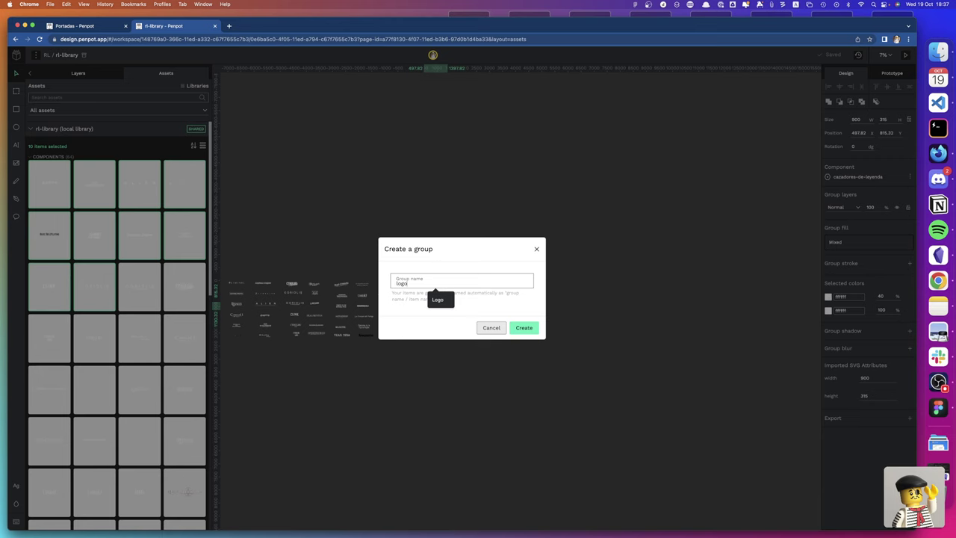
left_click(526, 330)
Drag one component, then three selected ones, then another into the logo group
scroll(69, 369, "down", 10)
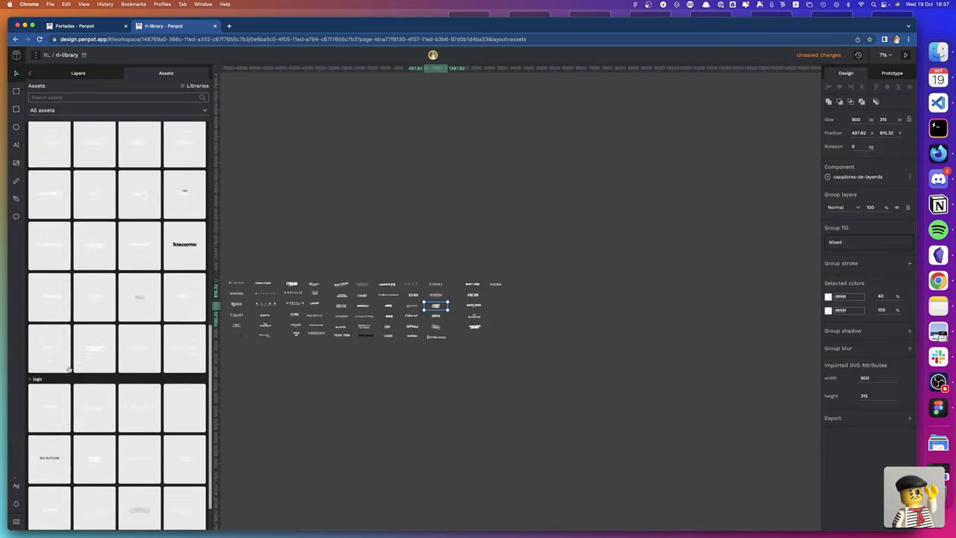
scroll(69, 369, "down", 1)
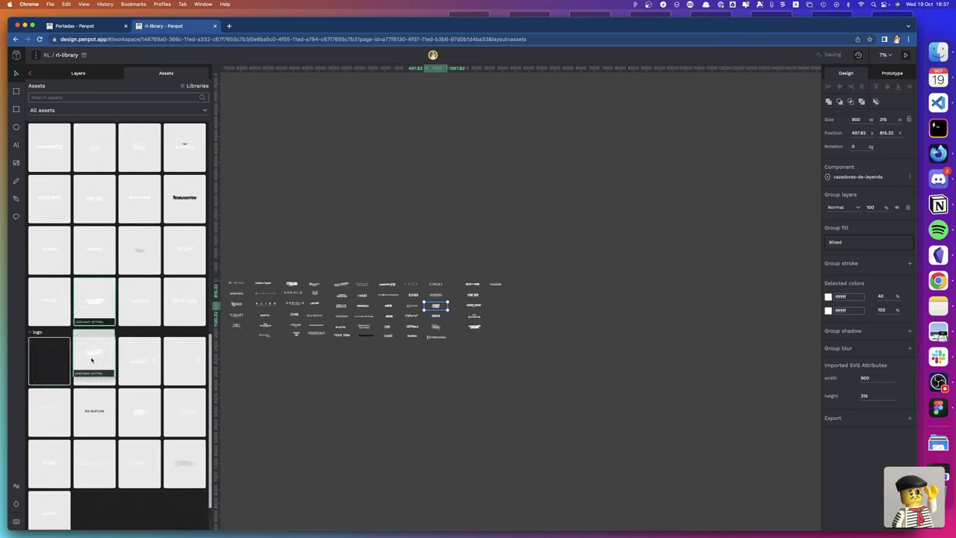
left_click_drag(94, 314, 94, 358)
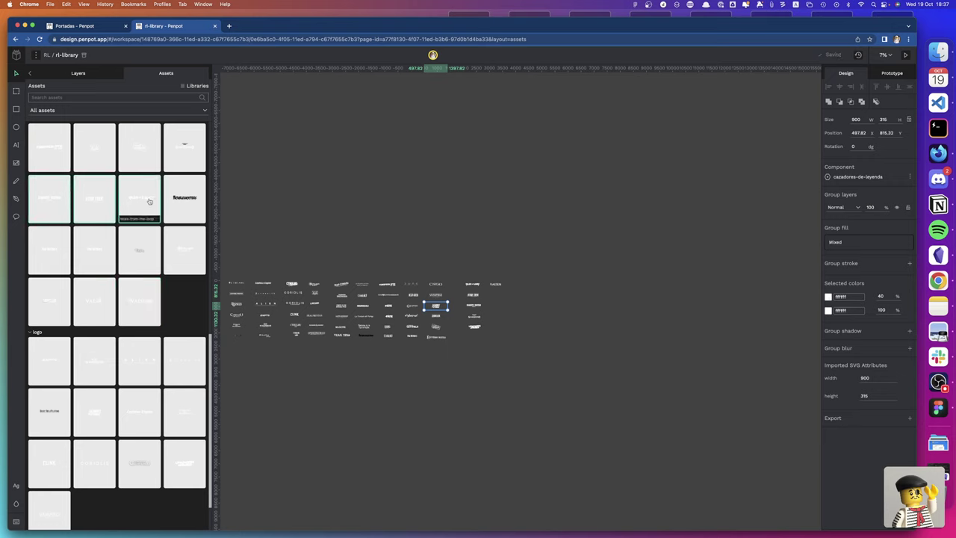
left_click_drag(139, 195, 60, 358)
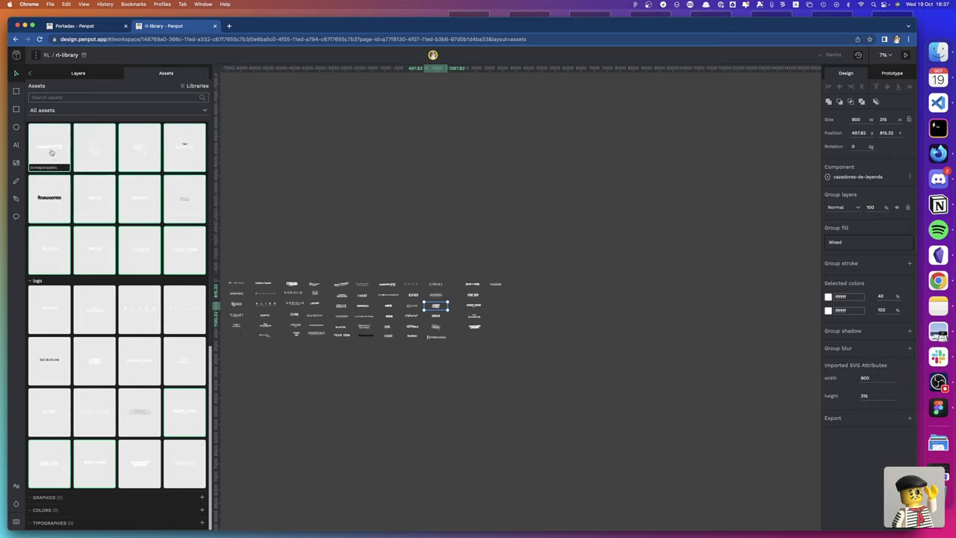
left_click_drag(47, 149, 78, 228)
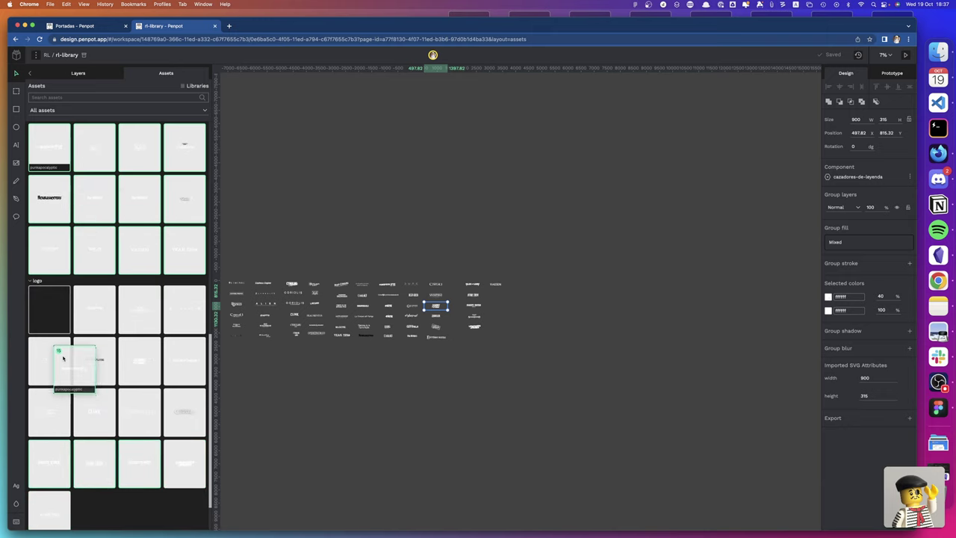
Move fourteen selected components into the logo group and try relocating a leftover one
scroll(78, 224, "up", 4)
scroll(75, 239, "up", 3)
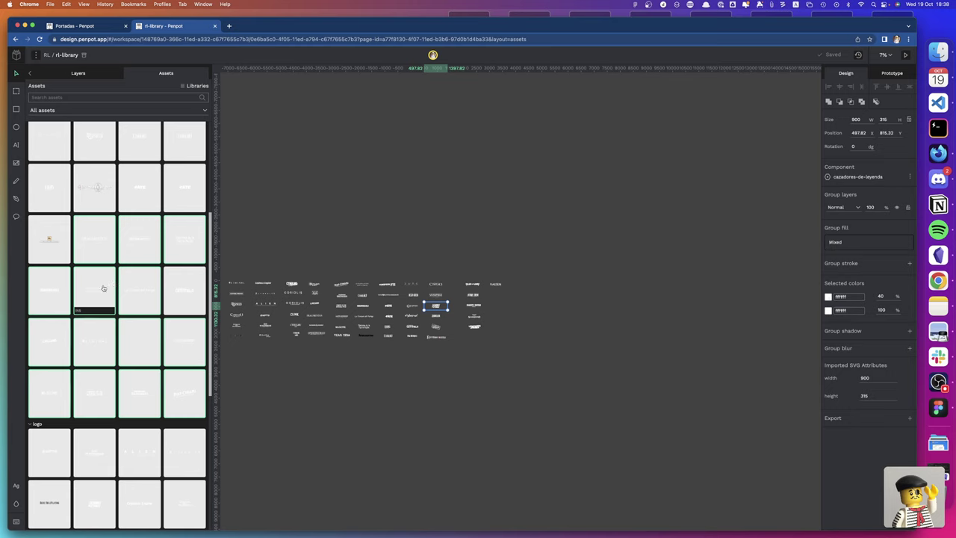
mouse_move(93, 289)
left_mouse_down()
mouse_move(84, 452)
mouse_move(87, 387)
left_mouse_up()
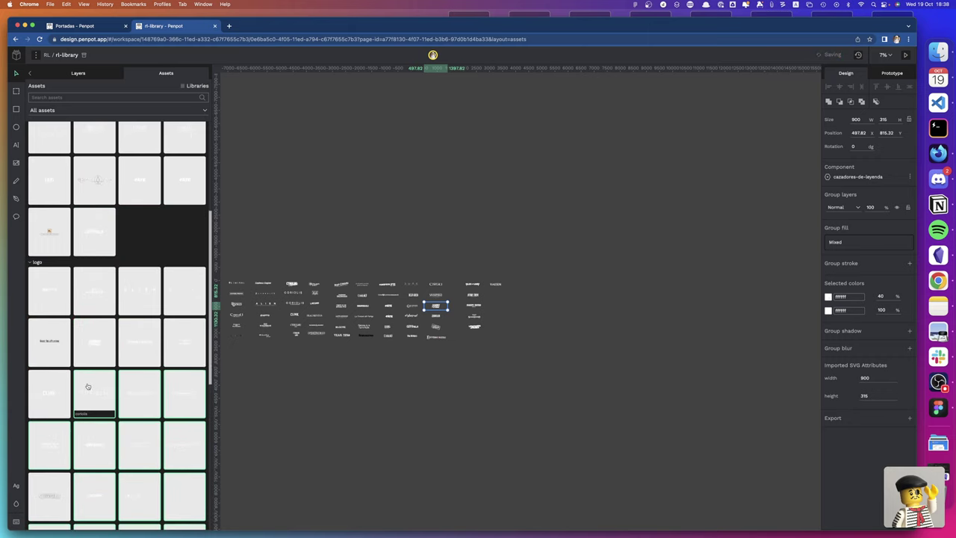
scroll(87, 386, "down", 2)
scroll(88, 387, "down", 2)
scroll(87, 387, "down", 2)
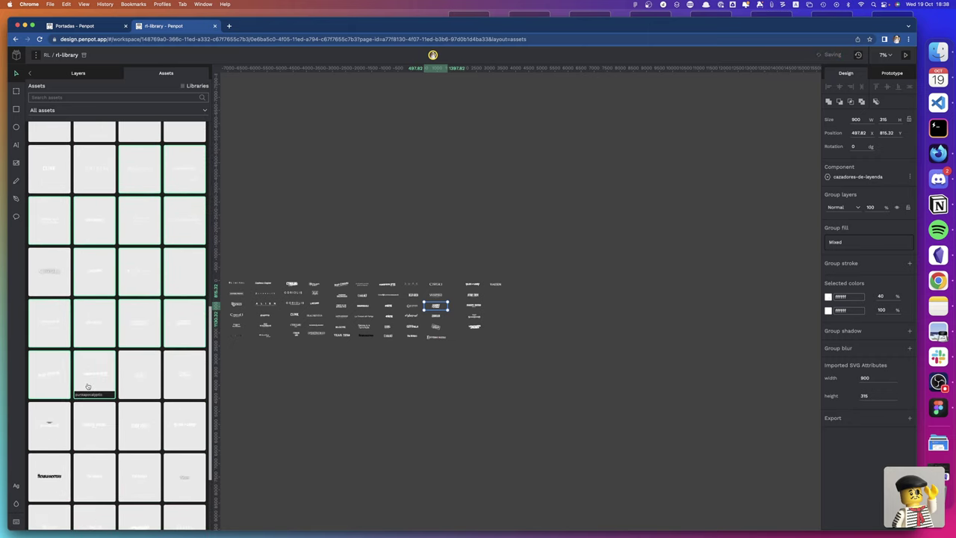
scroll(87, 387, "down", 2)
scroll(87, 386, "down", 2)
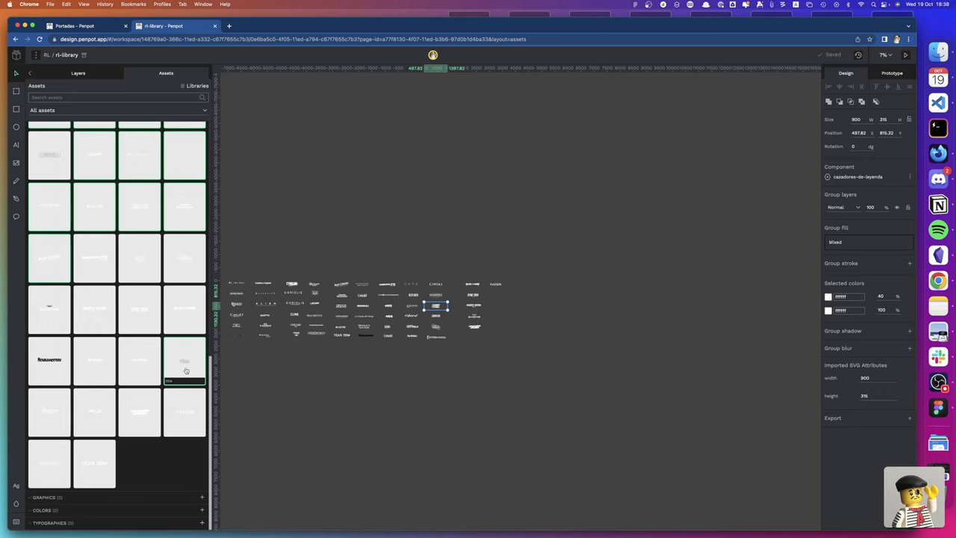
left_click_drag(184, 371, 86, 121)
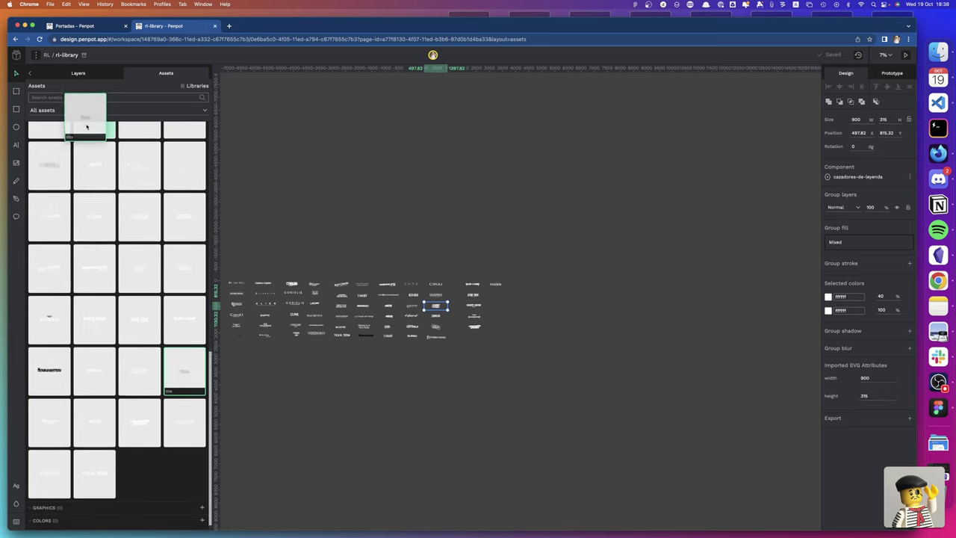
mouse_move(86, 121)
left_mouse_down()
mouse_move(95, 88)
mouse_move(152, 320)
mouse_move(184, 377)
left_mouse_up()
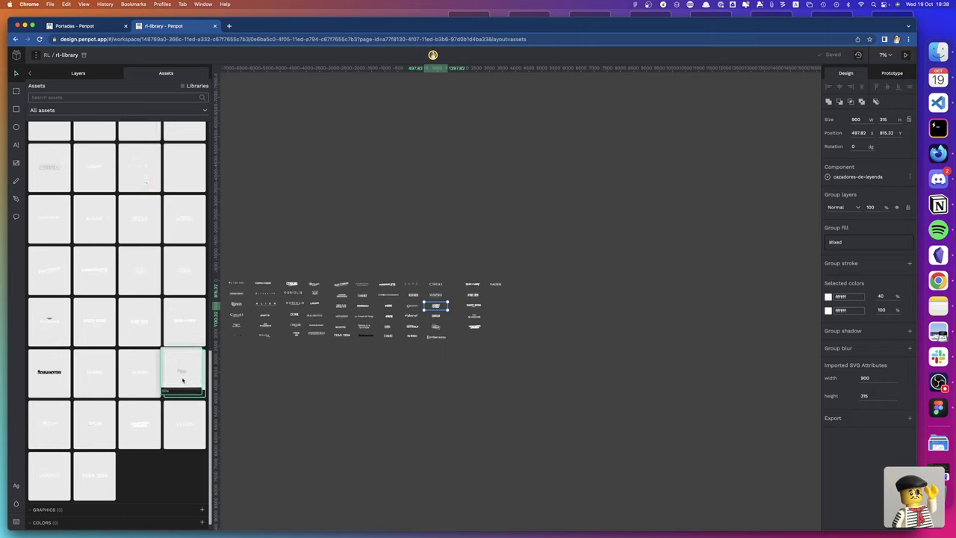
right_click(183, 381)
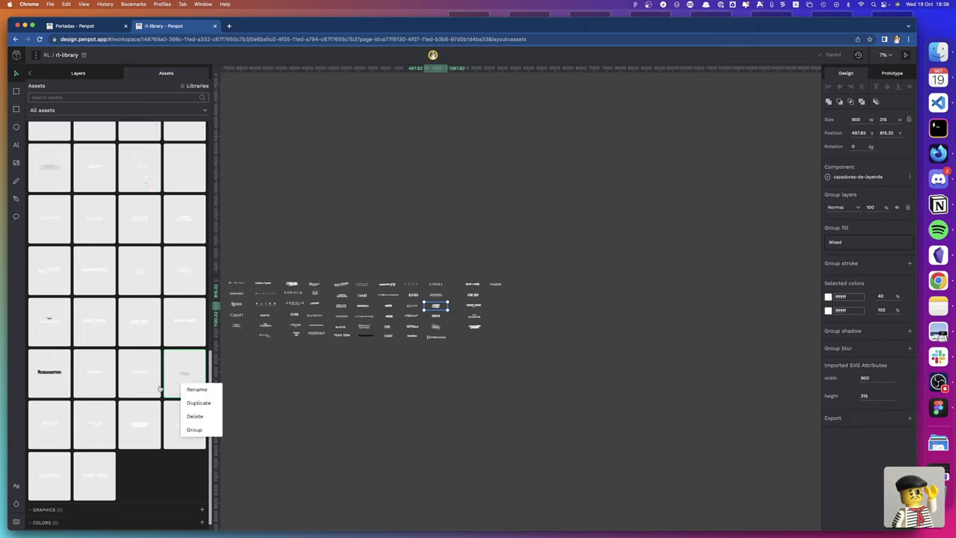
scroll(179, 418, "up", 4)
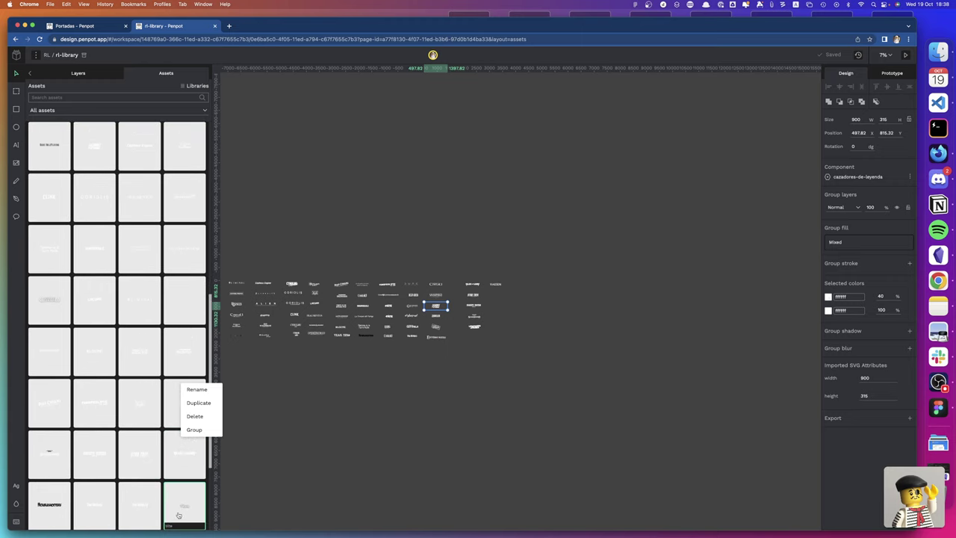
left_click_drag(186, 515, 103, 159)
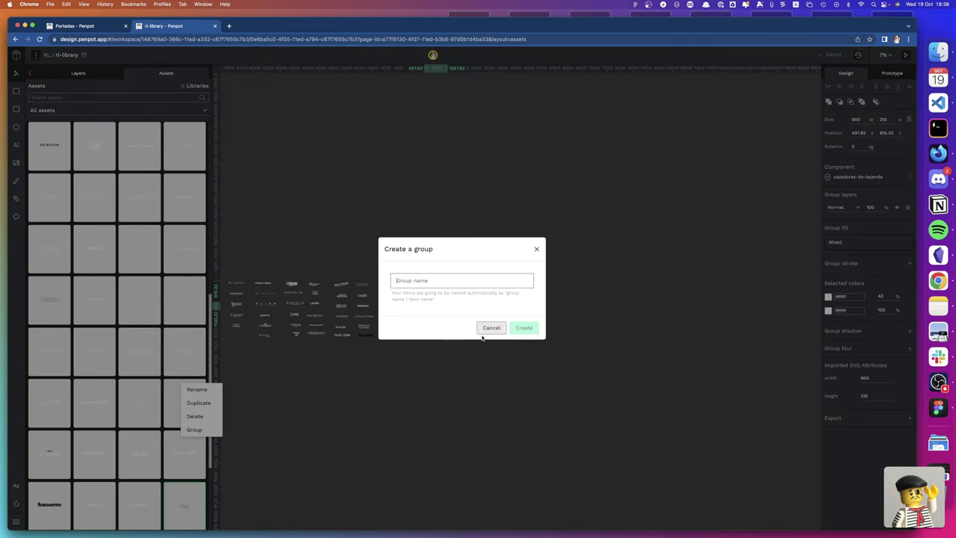
left_click(490, 327)
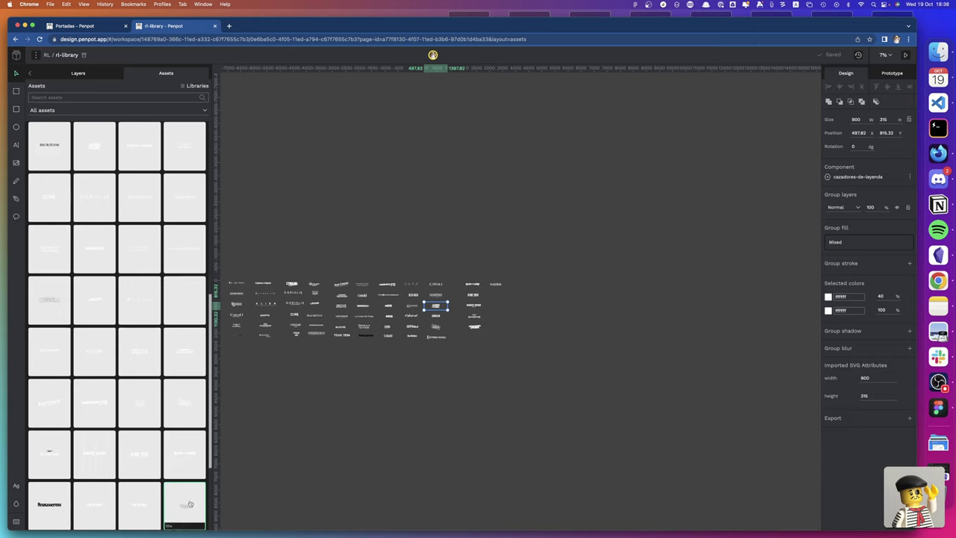
Drag a leftover component from the grid bottom into the logo group
scroll(67, 173, "up", 2)
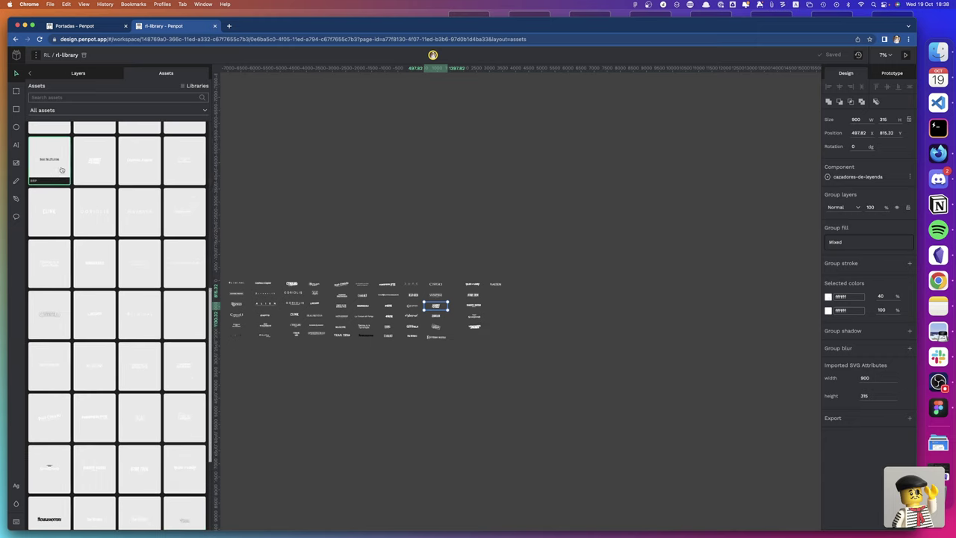
scroll(64, 171, "up", 2)
scroll(62, 170, "up", 1)
scroll(62, 170, "down", 2)
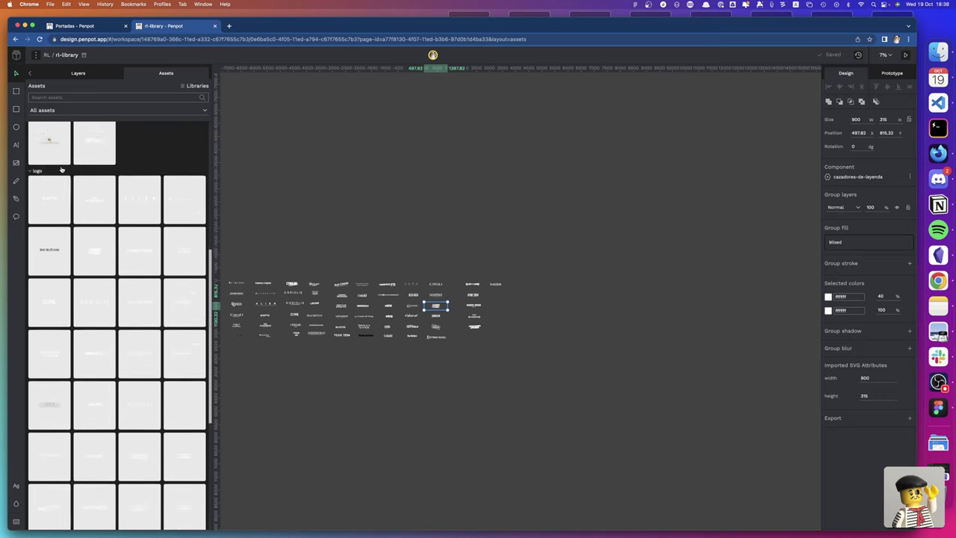
scroll(62, 170, "down", 1)
scroll(178, 469, "down", 2)
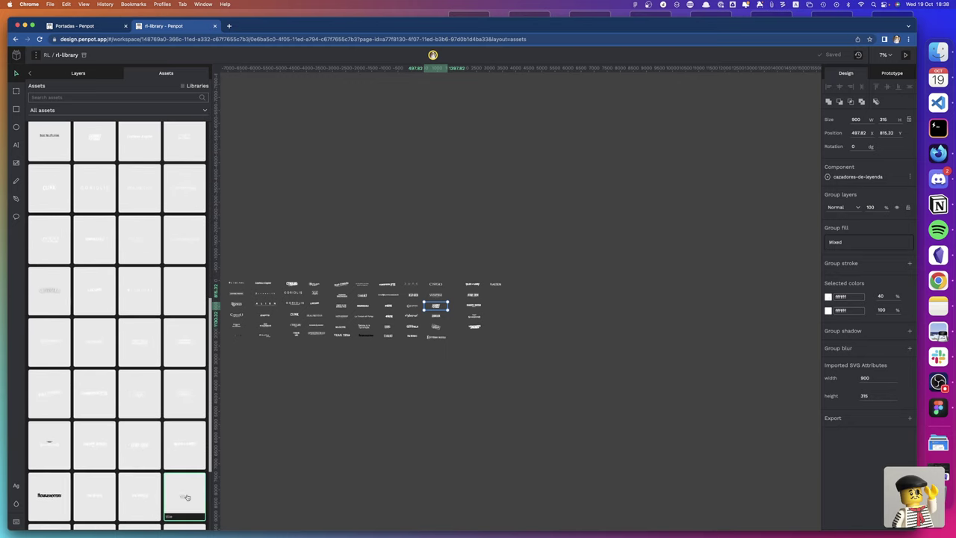
mouse_move(188, 491)
left_mouse_down()
mouse_move(182, 121)
mouse_move(147, 203)
mouse_move(157, 83)
mouse_move(150, 127)
left_mouse_up()
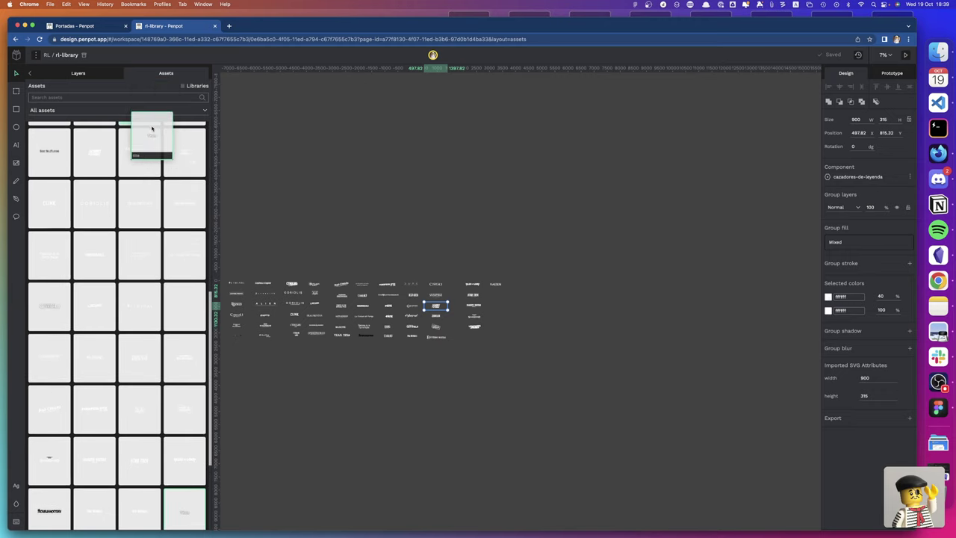
left_click_drag(149, 127, 185, 139)
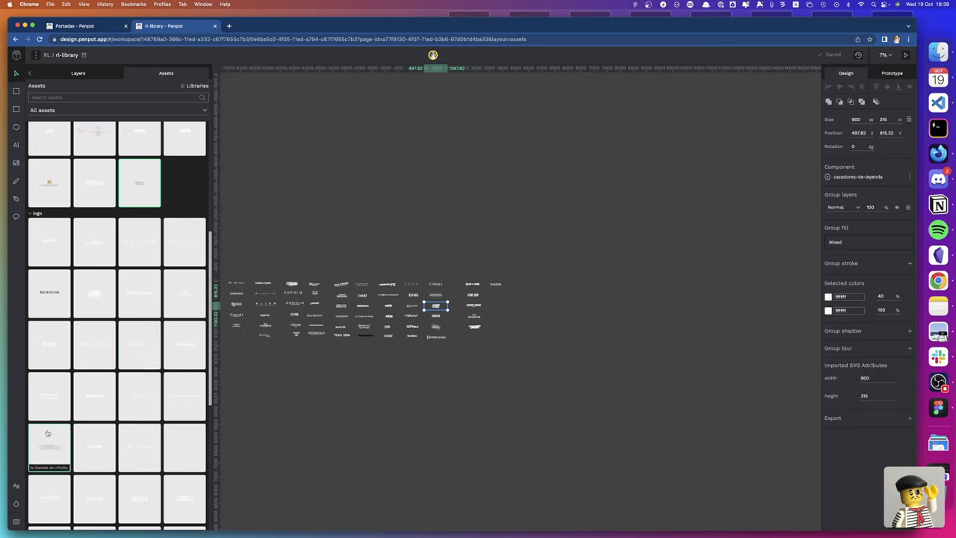
Scroll down through the rest of the rl-library components grid
scroll(133, 457, "down", 1)
scroll(133, 457, "down", 2)
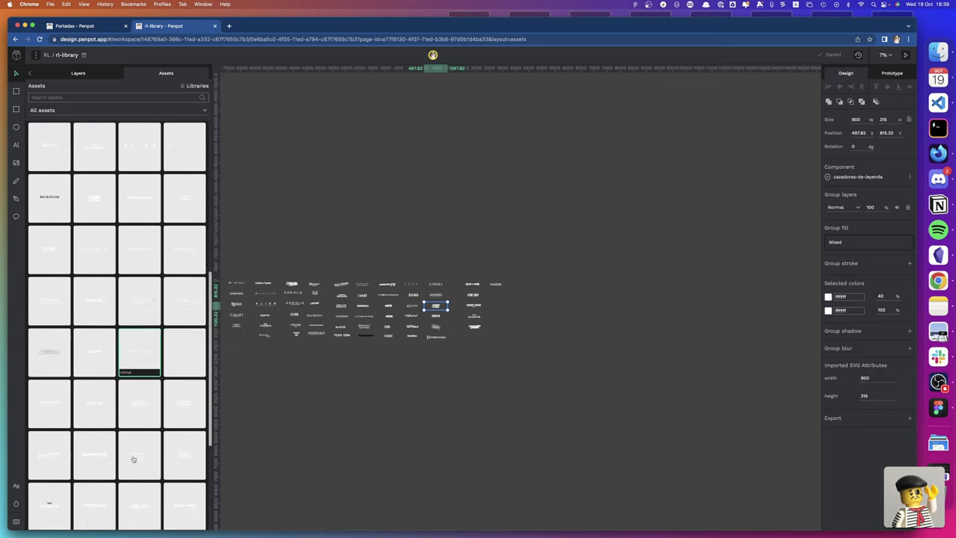
scroll(133, 457, "down", 1)
scroll(133, 457, "down", 1)
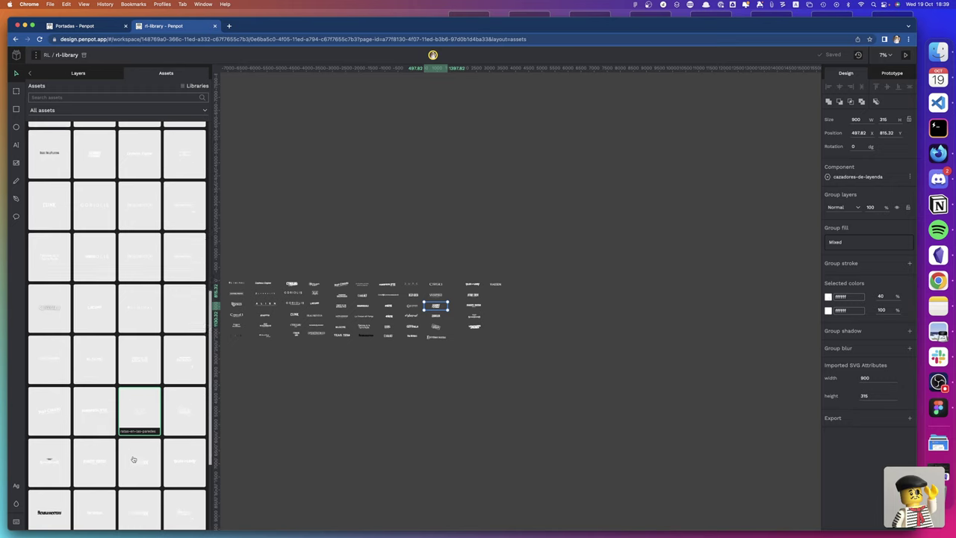
scroll(133, 458, "down", 1)
scroll(133, 458, "down", 1)
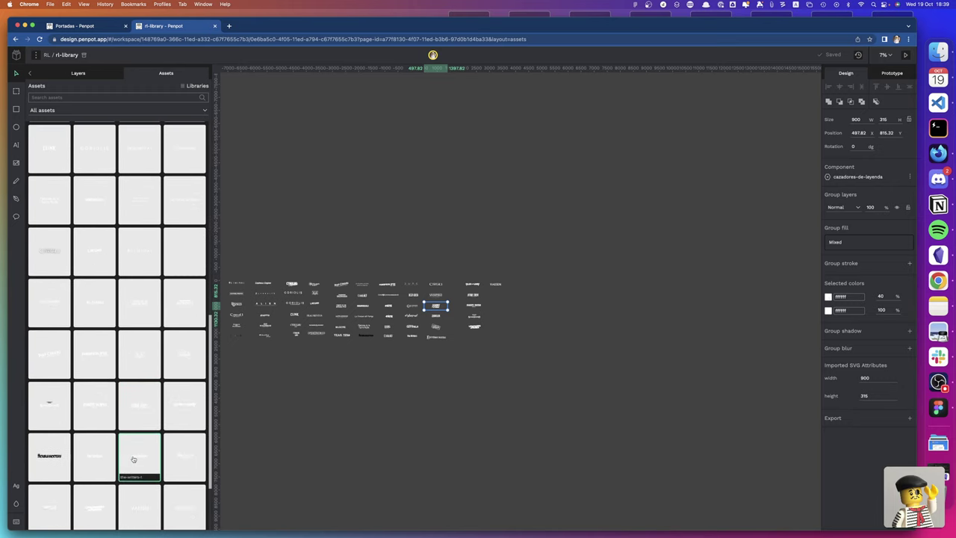
scroll(133, 458, "down", 1)
scroll(133, 458, "down", 1)
Multi-select the loose components in the lower rows, starting with atlas
left_click(132, 458)
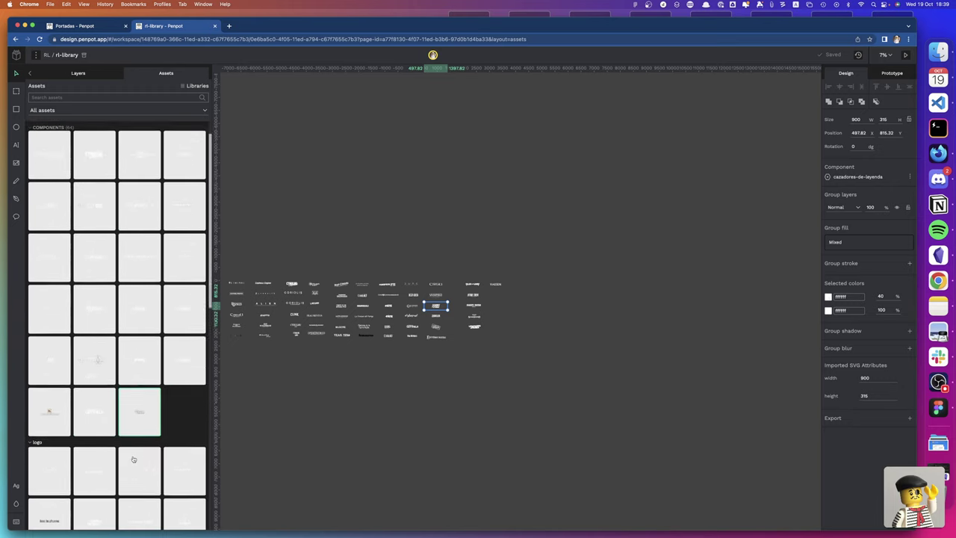
left_click(93, 441)
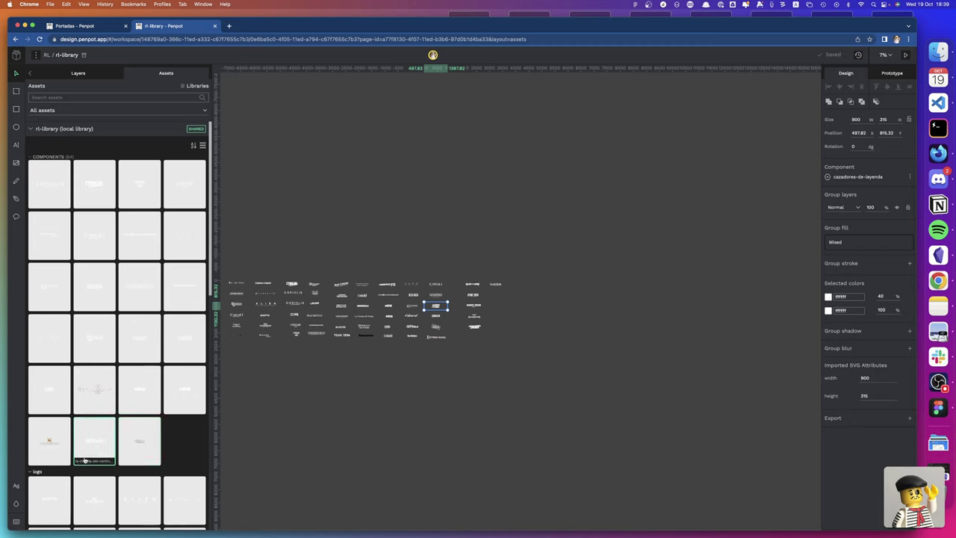
left_click(49, 441)
left_click(85, 438)
left_click(57, 385)
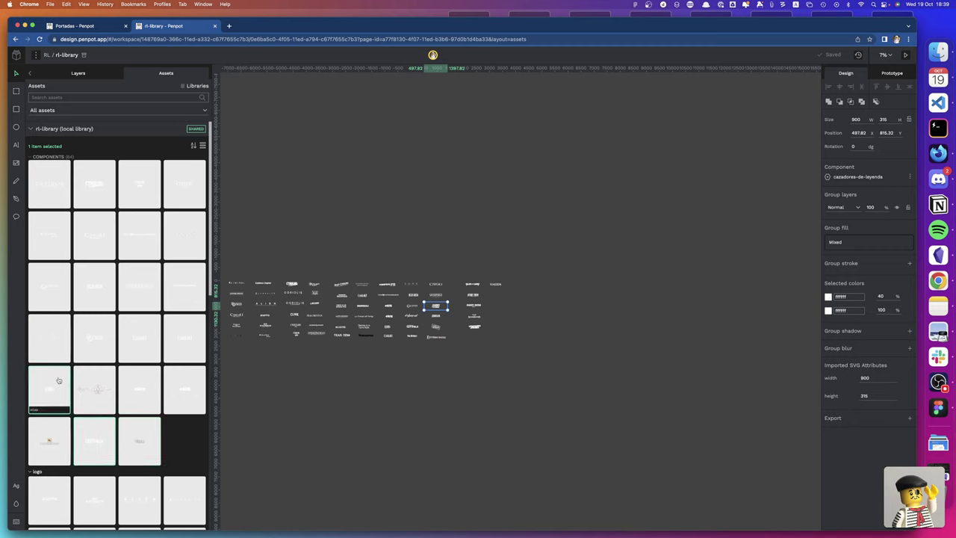
left_click(95, 388, "shift")
left_click(133, 390, "shift")
left_click(188, 392, "shift")
left_click(182, 332, "shift")
left_click(140, 337, "shift")
left_click(112, 340, "shift")
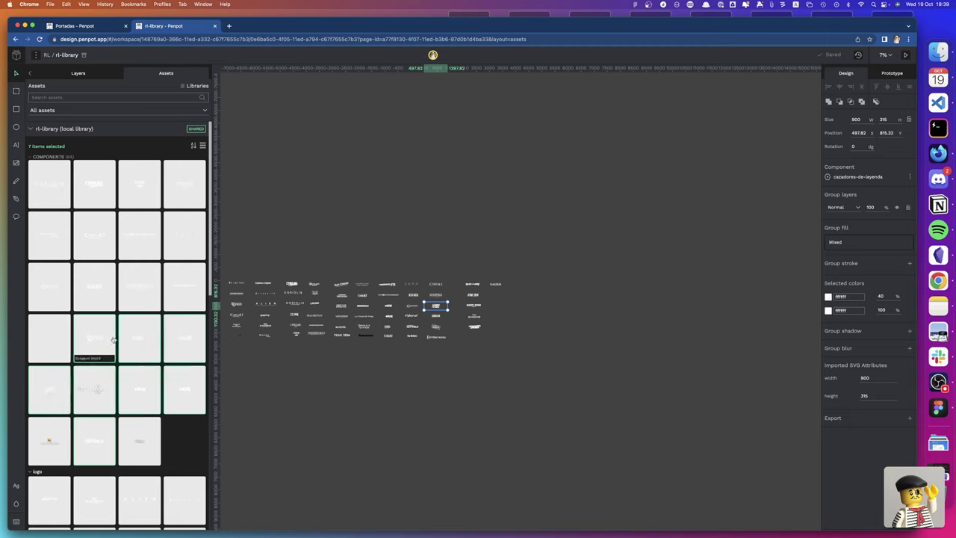
Extend the selection through the upper rows and drag the components into the logo group
left_click(49, 342, "shift")
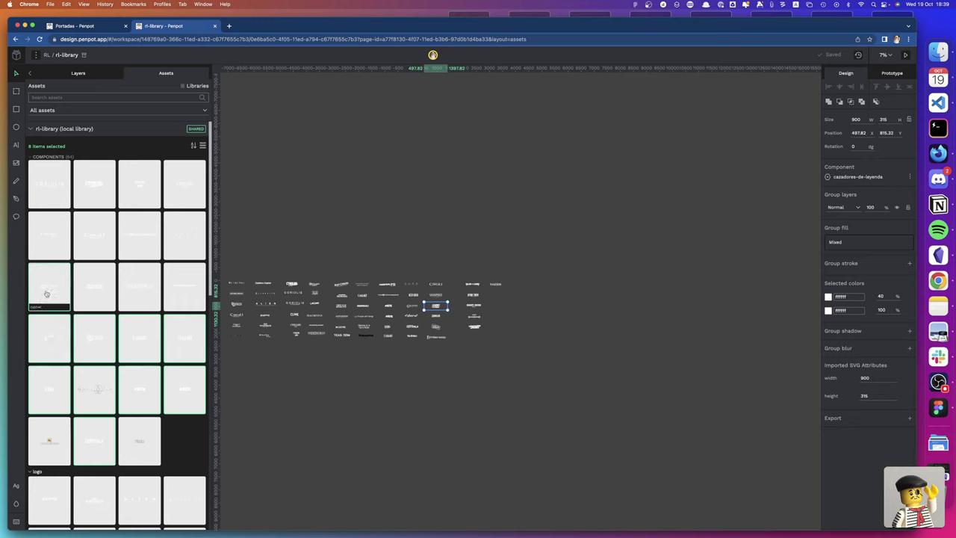
left_click(100, 293, "shift")
left_click(143, 293, "shift")
left_click(186, 281, "shift")
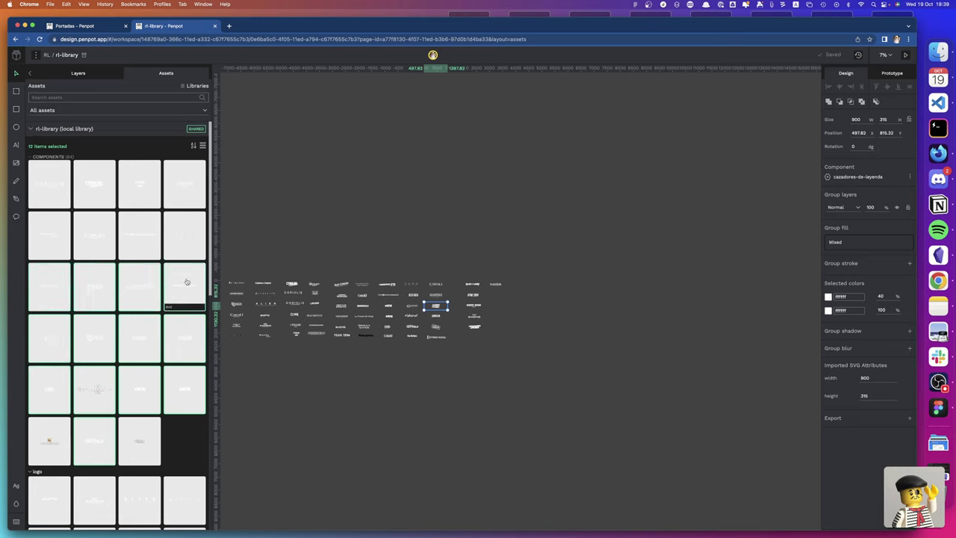
left_click(180, 231, "shift")
left_click(140, 233, "shift")
left_click(95, 233, "shift")
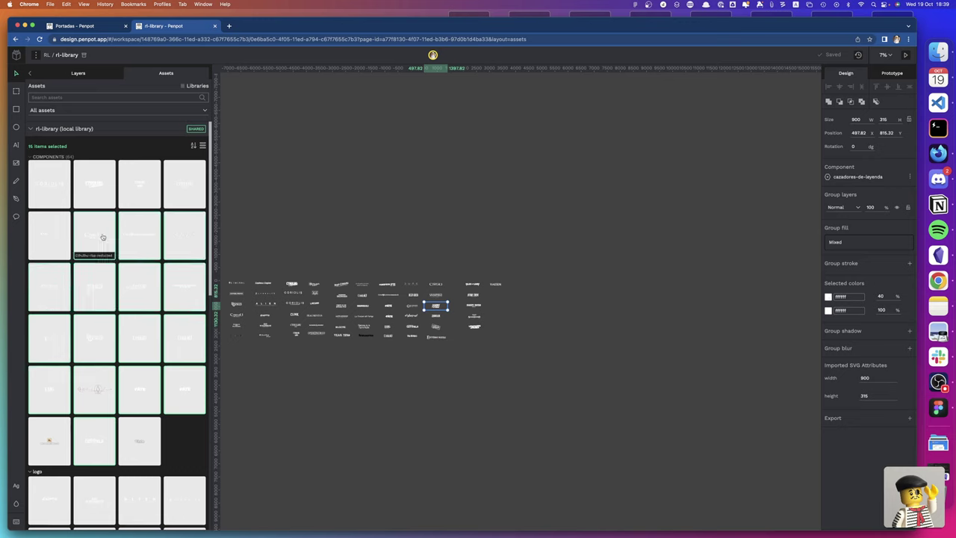
left_click(45, 230, "shift")
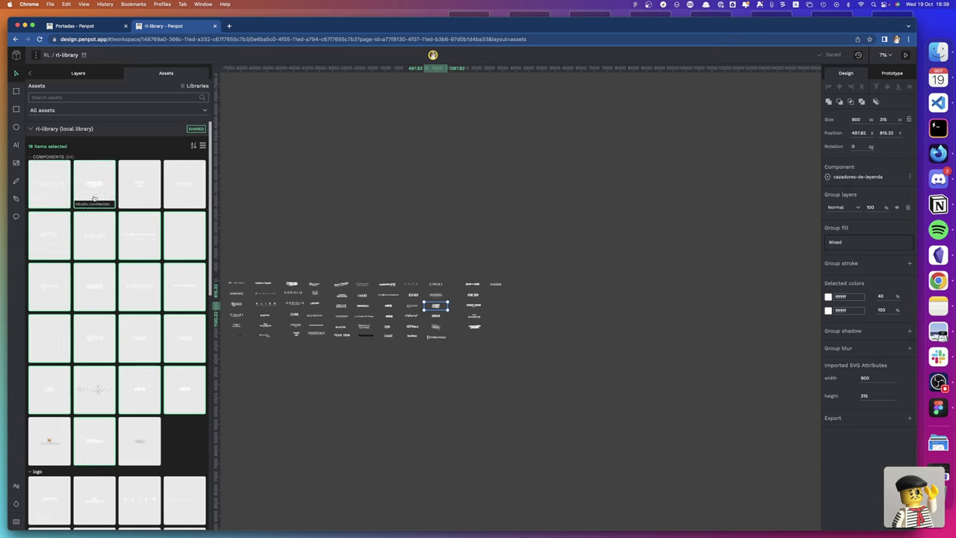
left_click(192, 200)
left_click(192, 199, "shift")
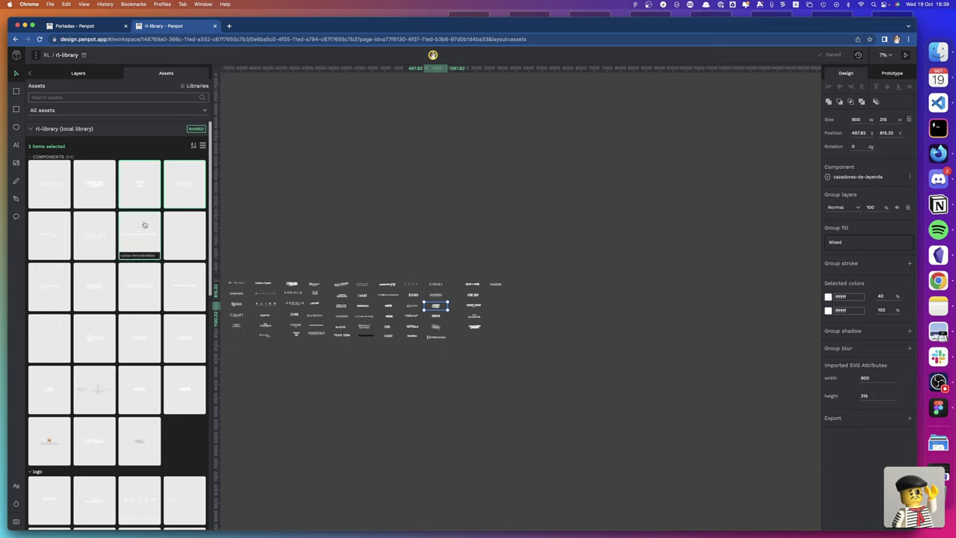
left_click_drag(151, 196, 49, 493)
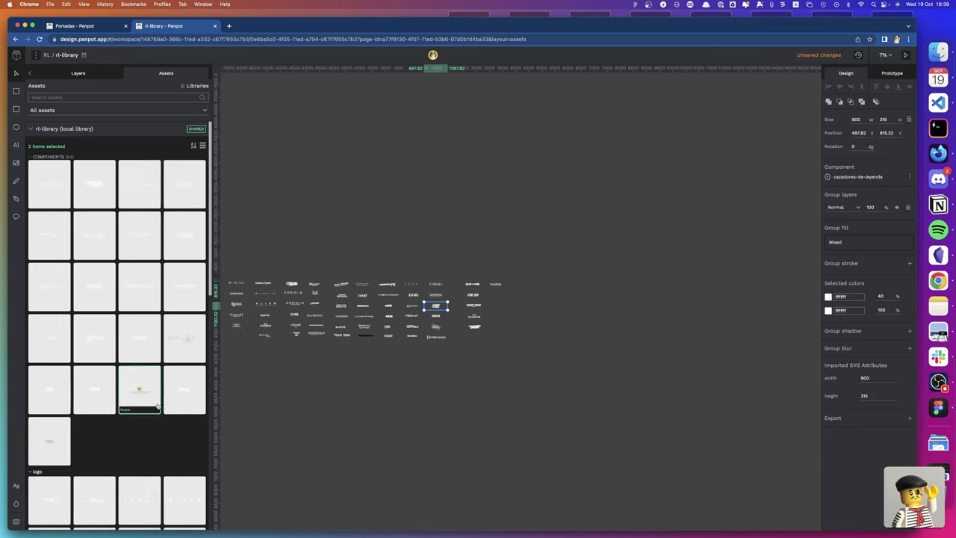
left_click_drag(196, 396, 149, 486)
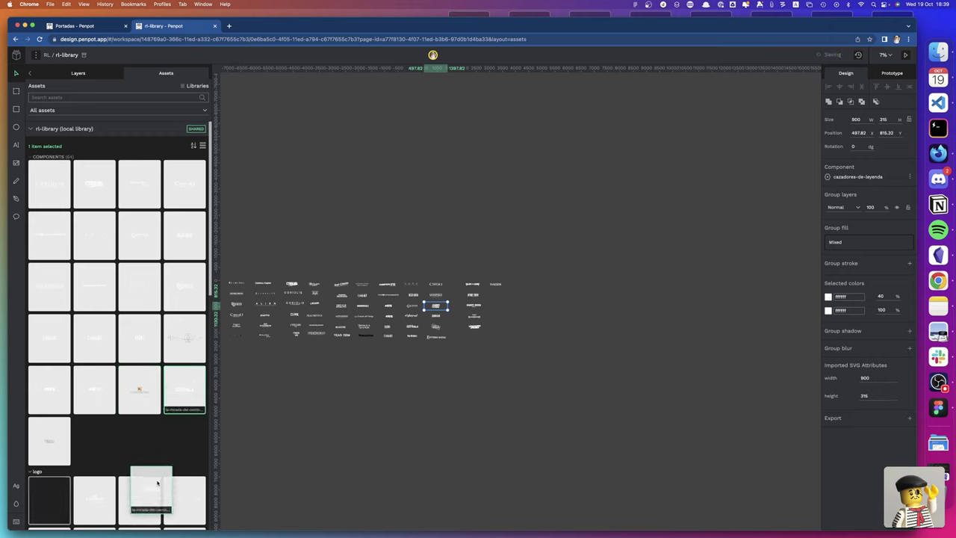
Move ten more selected loose components into the logo group
left_click(44, 388, "shift")
left_click(89, 388, "shift")
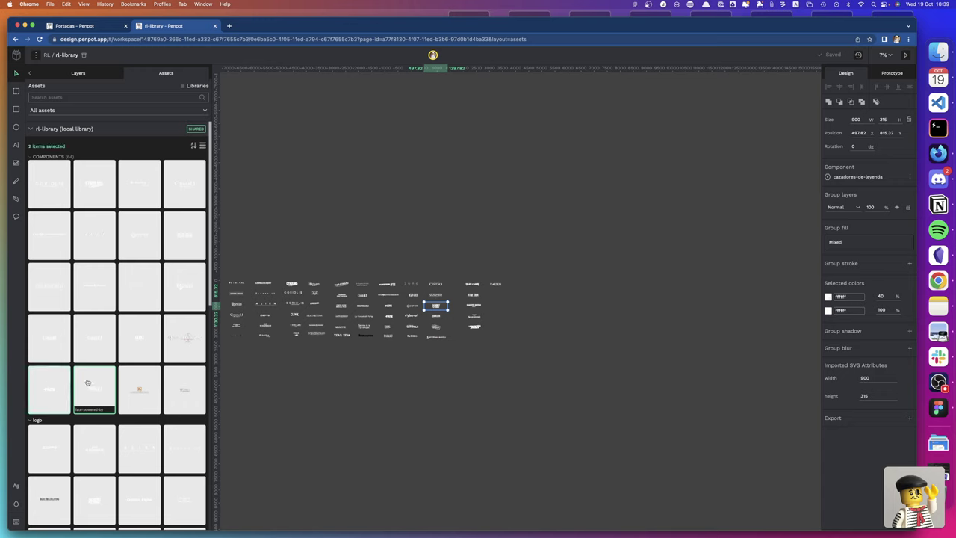
left_click(60, 351, "shift")
left_click(96, 347, "shift")
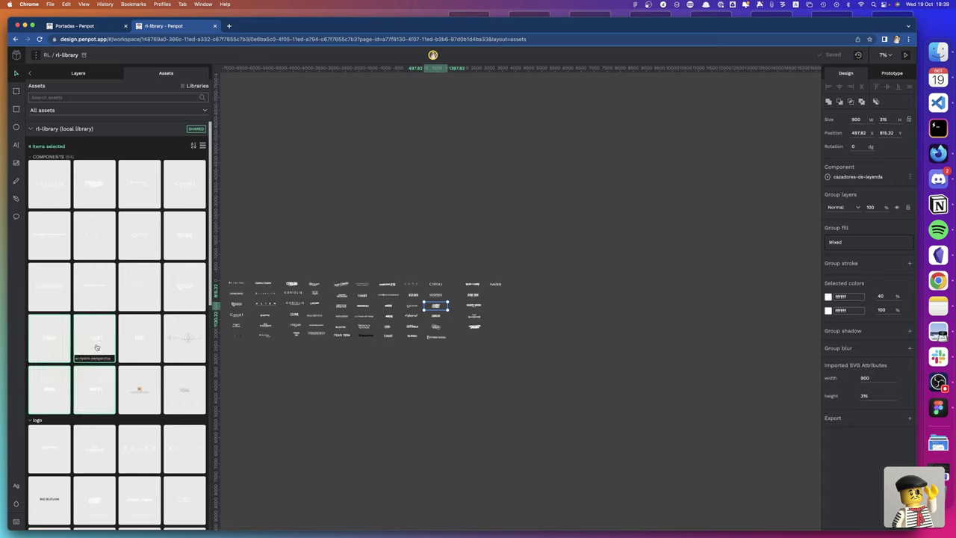
left_click(140, 340, "shift")
left_click(187, 291, "shift")
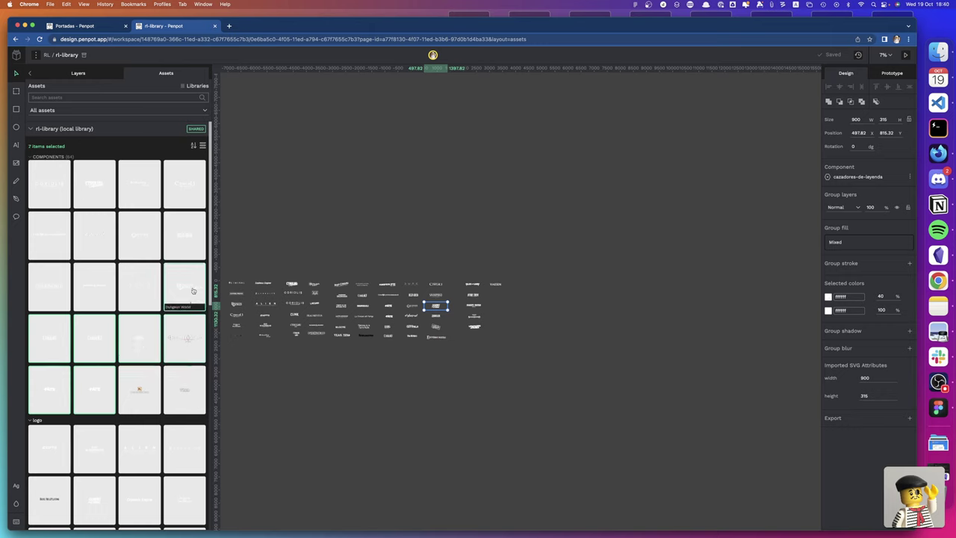
left_click(144, 292, "shift")
left_click(77, 295, "shift")
left_click(57, 293, "shift")
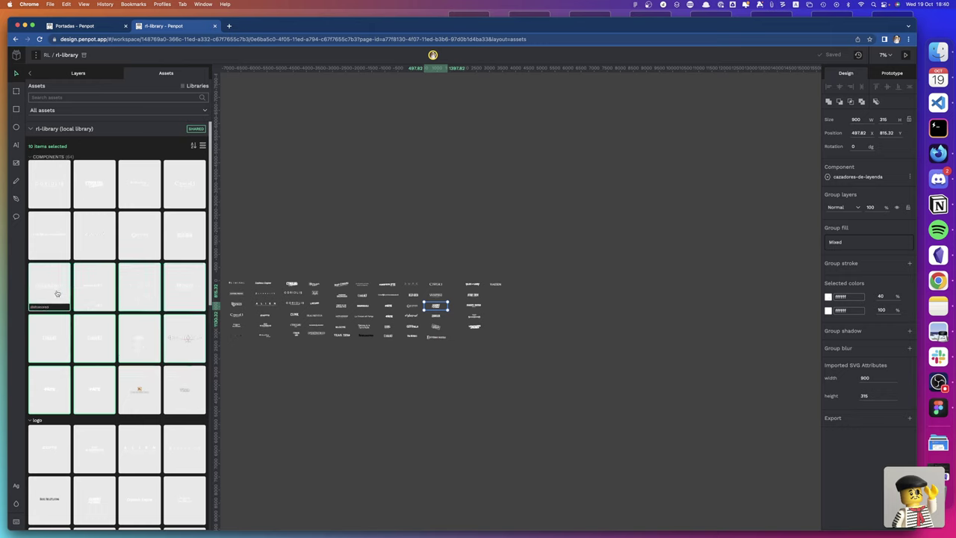
left_click_drag(55, 282, 56, 467)
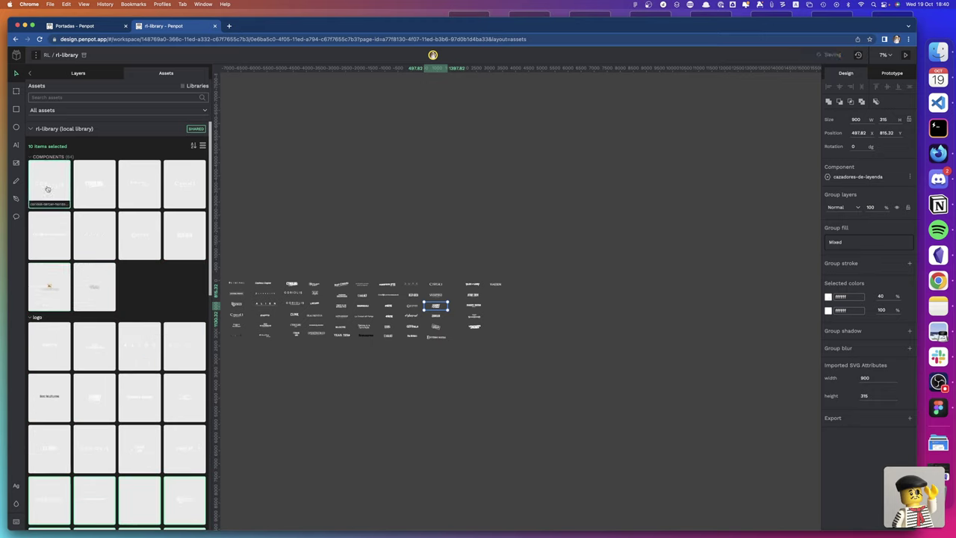
Move the remaining first- and second-row components into the logo group
left_click(47, 189)
left_click(57, 235, "shift")
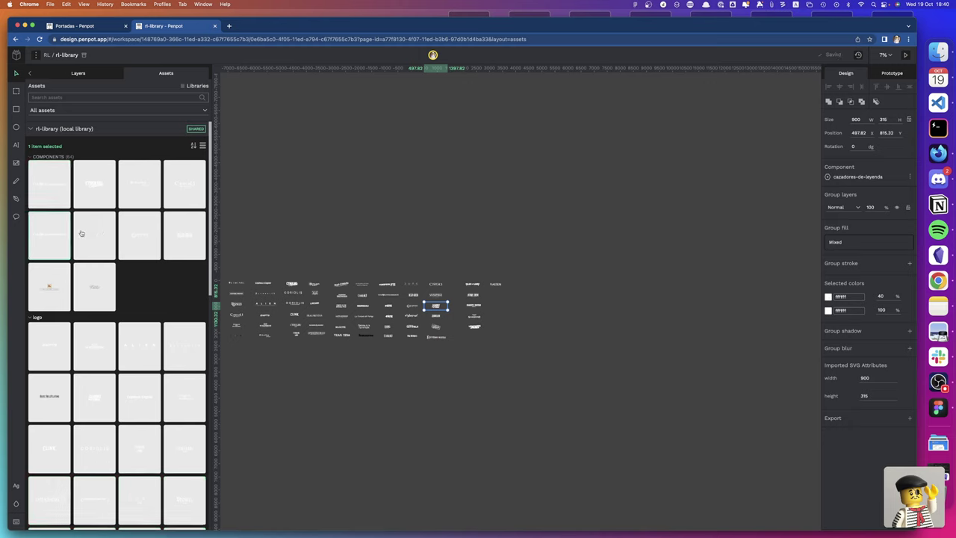
left_click(94, 190, "shift")
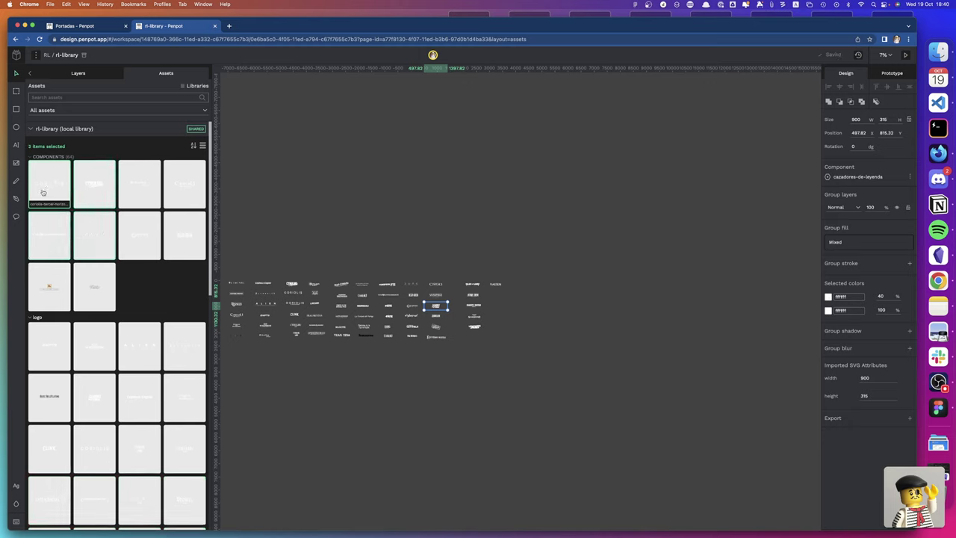
left_click(139, 194, "shift")
left_click(140, 230, "shift")
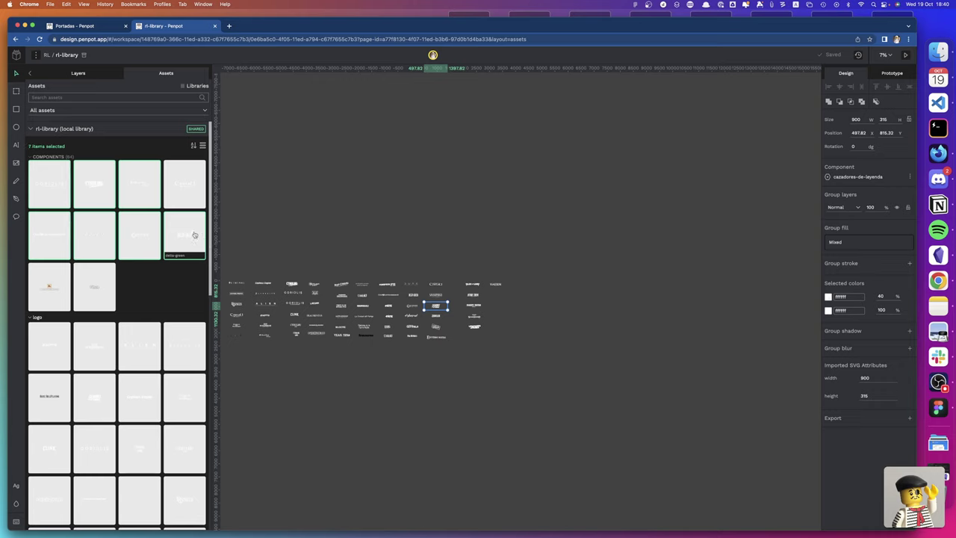
left_click_drag(194, 235, 89, 341)
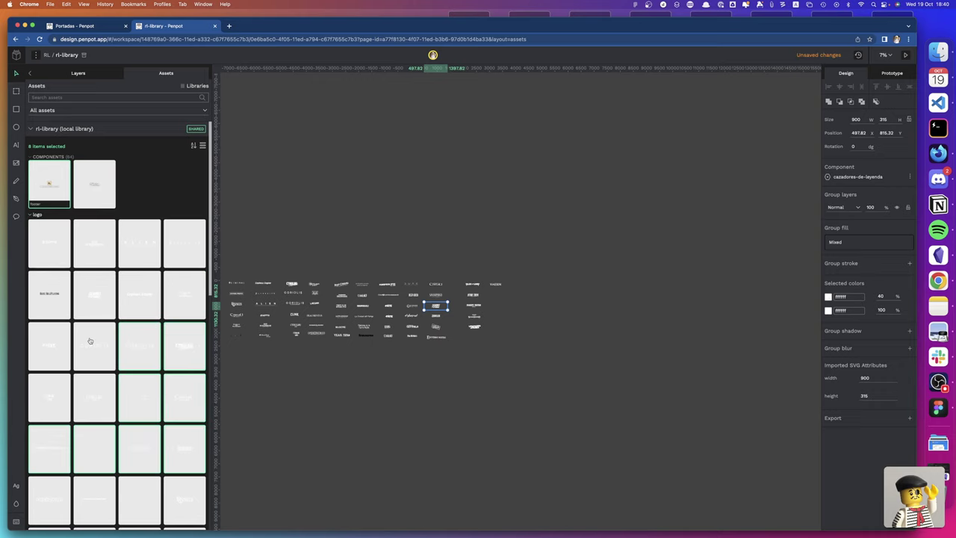
Check the components page in Layers, then return to the logos page
left_click(78, 74)
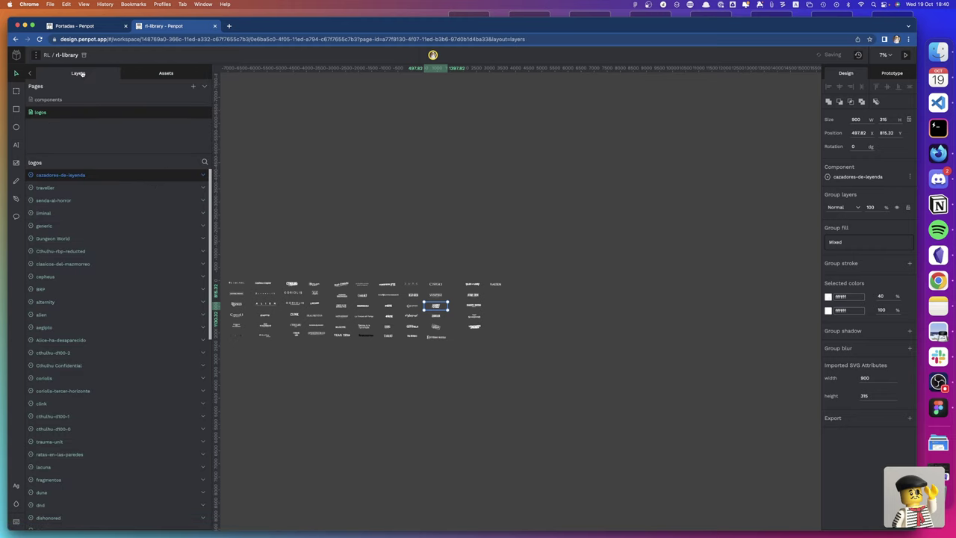
left_click(48, 99)
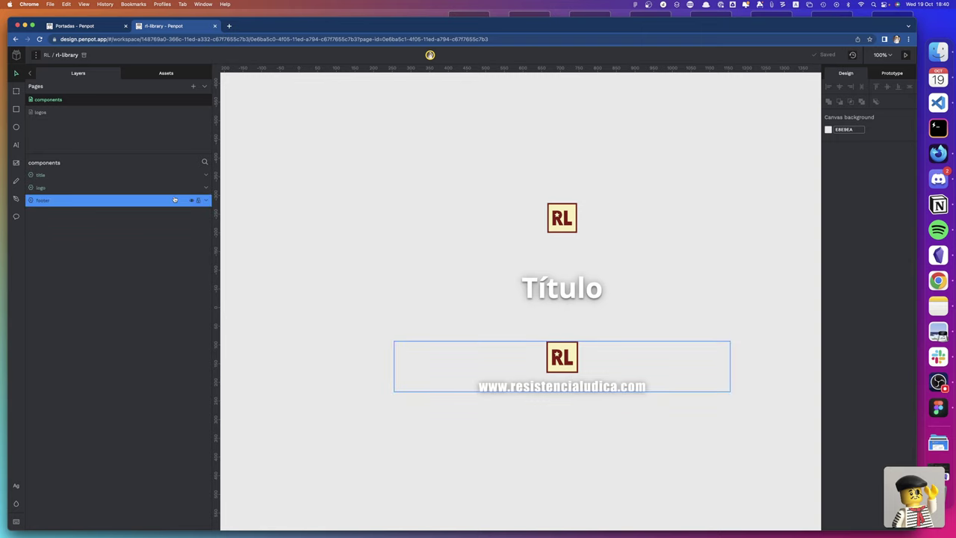
left_click(39, 112)
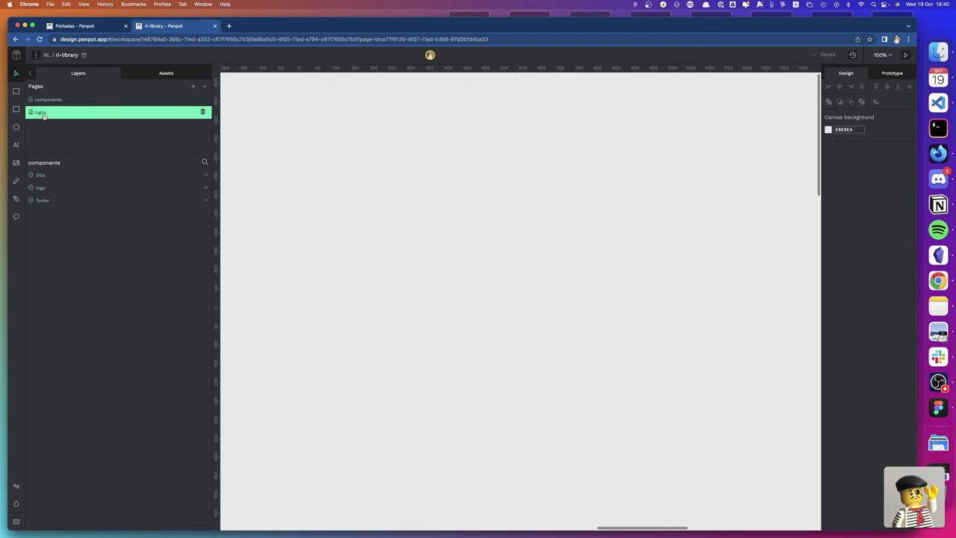
key("Escape")
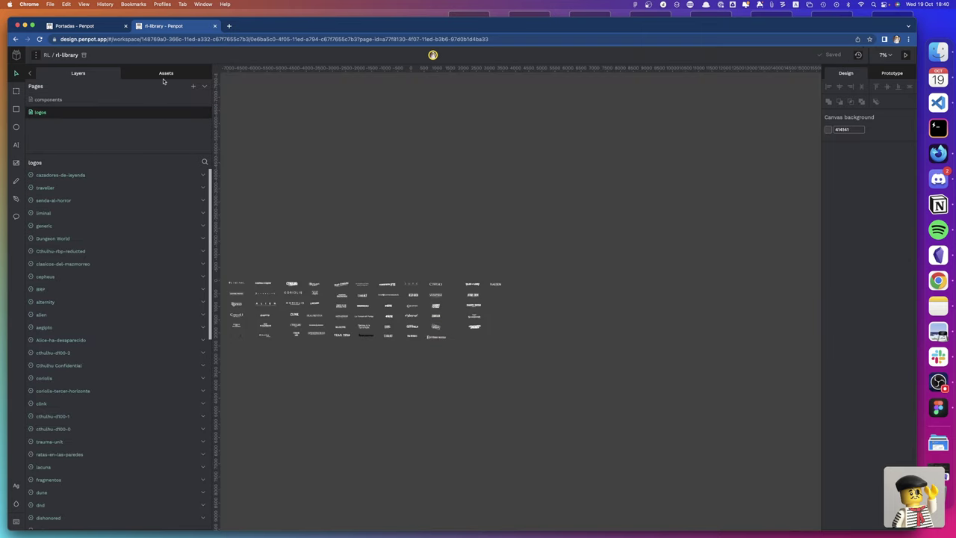
Back in Assets, scroll down to the two components left outside the logo group
left_click(163, 73)
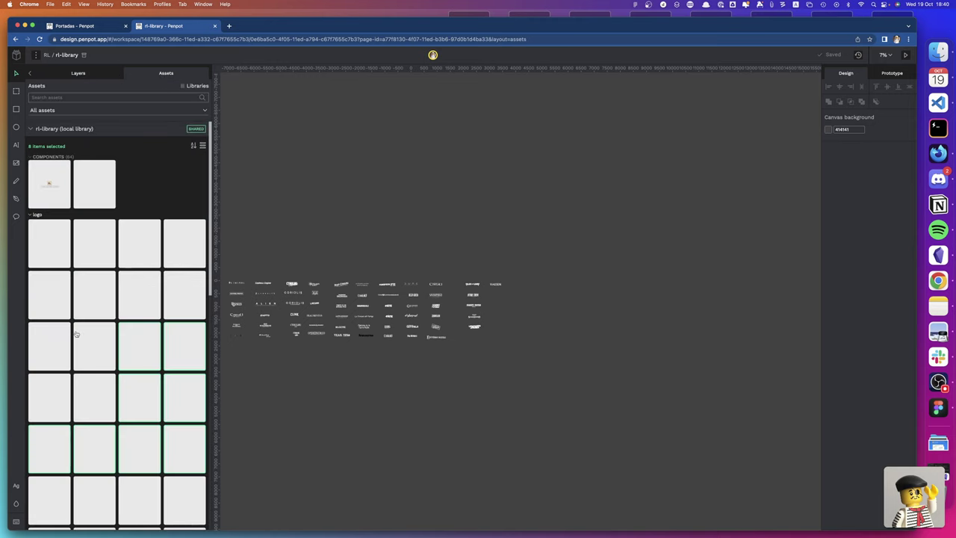
scroll(63, 294, "down", 1)
scroll(64, 306, "down", 1)
scroll(67, 329, "down", 5)
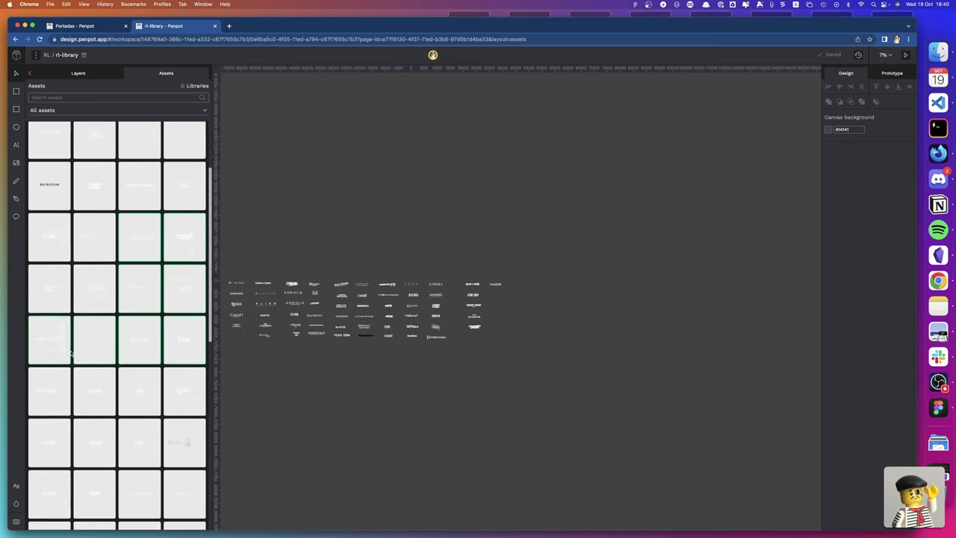
scroll(70, 353, "down", 3)
scroll(71, 353, "down", 3)
scroll(73, 351, "down", 2)
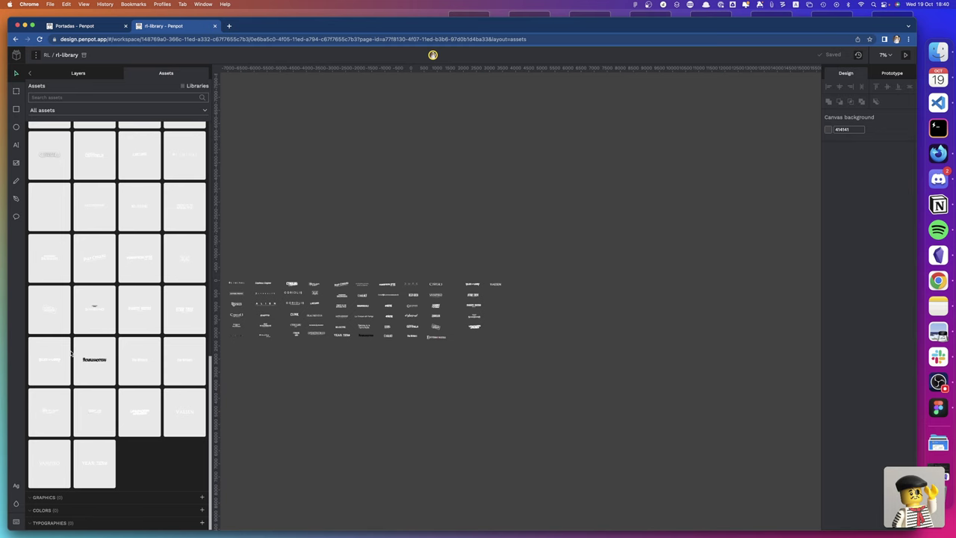
left_click(72, 355, "shift")
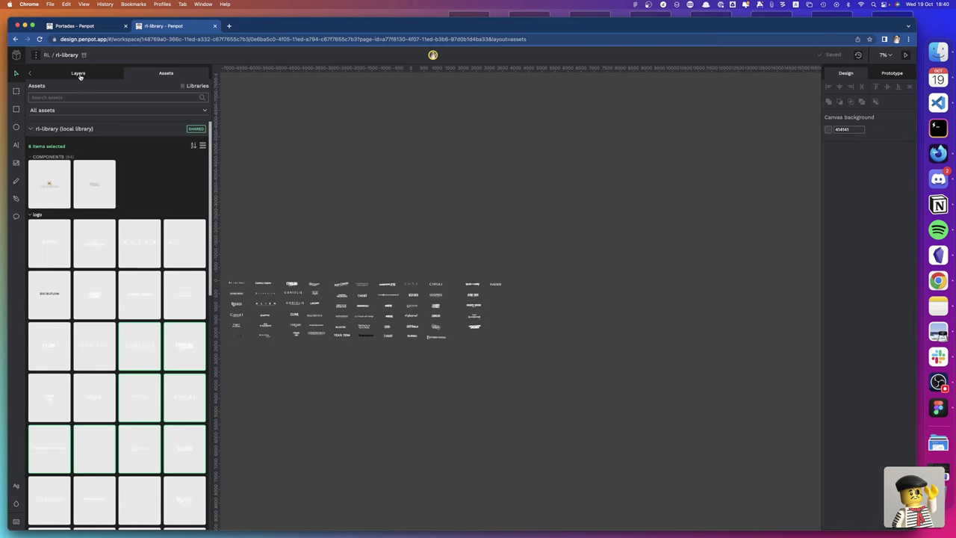
In the Portadas file, accept the shared library update and check the logo group
left_click(110, 25)
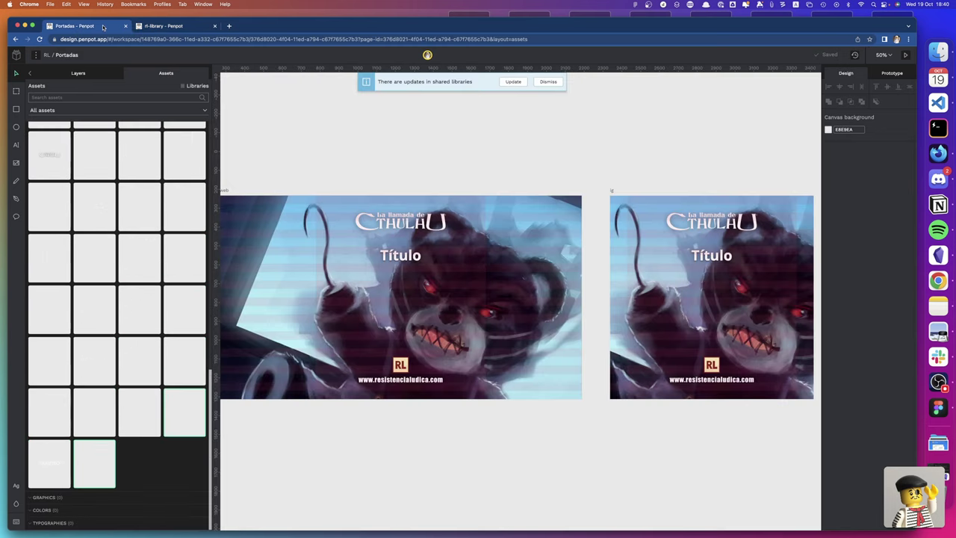
left_click(513, 82)
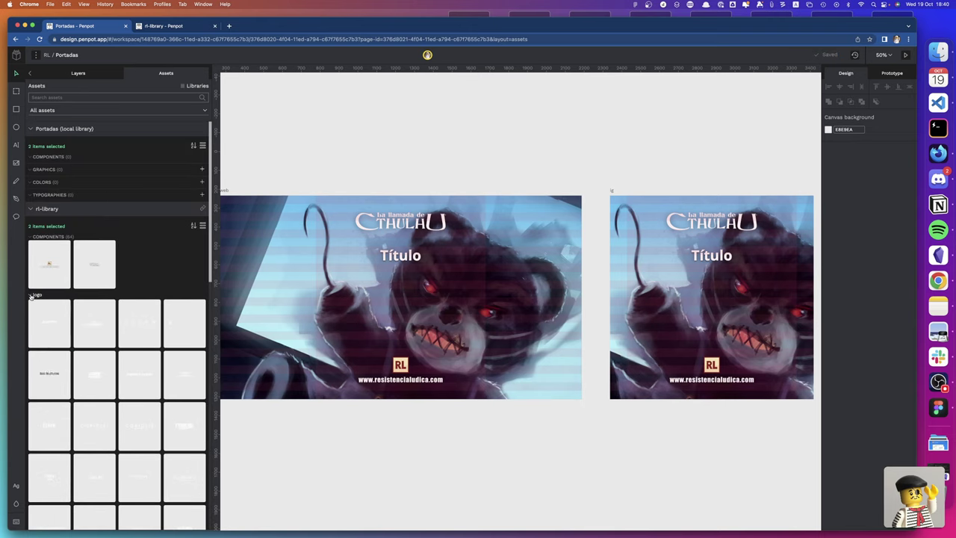
left_click(31, 295)
left_click(31, 295)
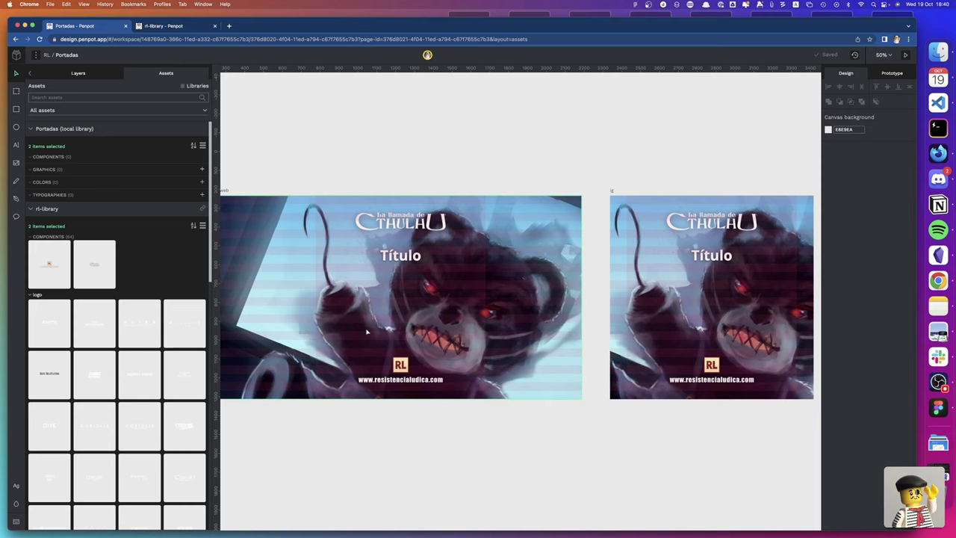
Show the Portadas page layers, then switch back to the rl-library file
scroll(366, 332, "left", 3)
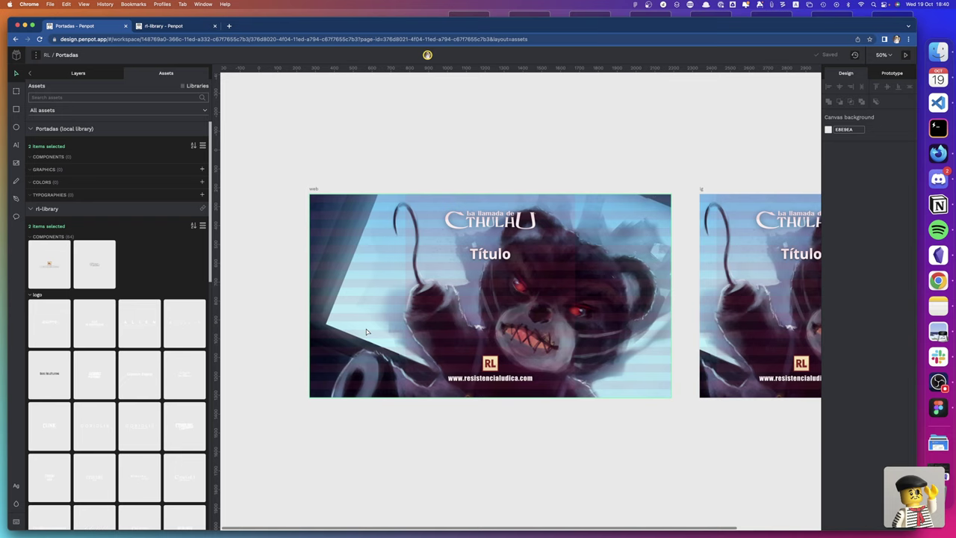
left_click(78, 74)
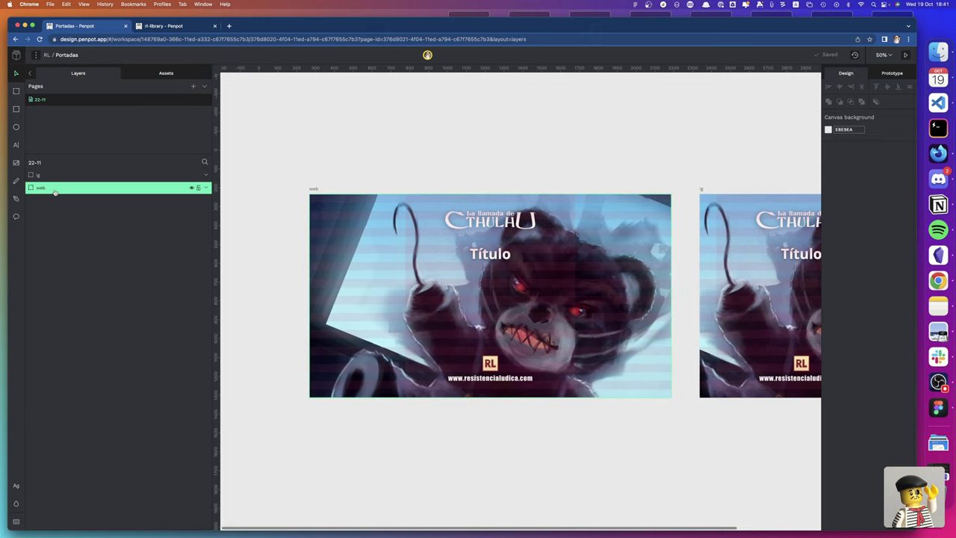
left_click(190, 28)
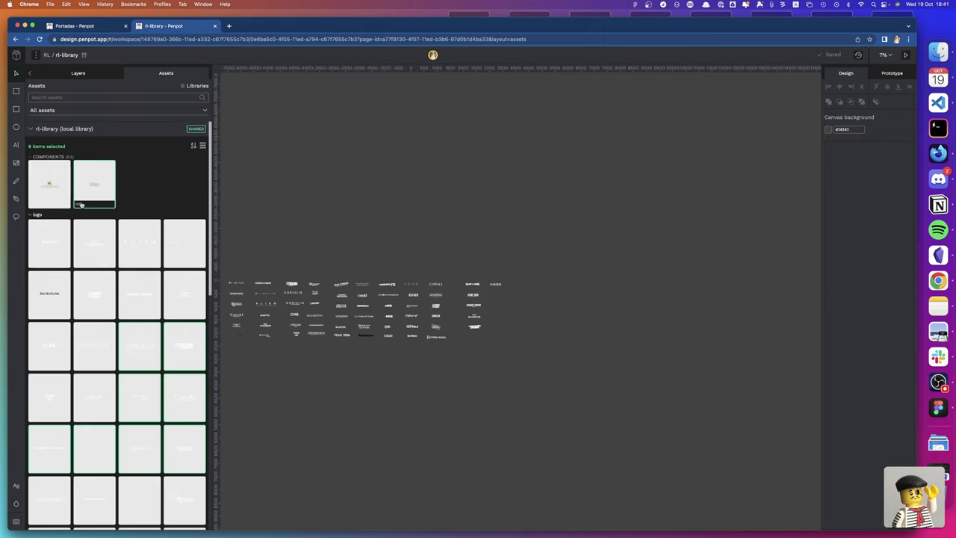
Filter the logos page layers by 'gene' and zoom in on the generic logo's frame
left_click(78, 74)
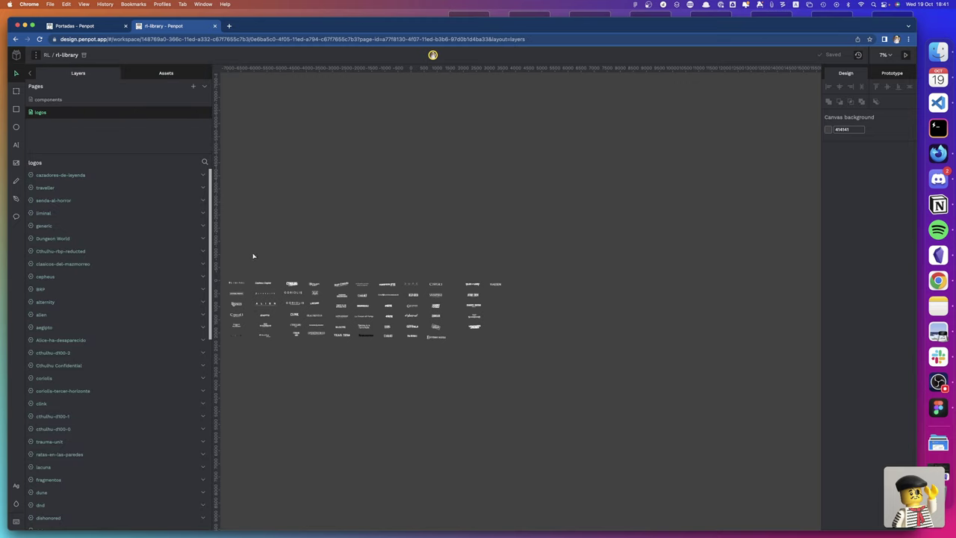
left_click(205, 163)
type("sid")
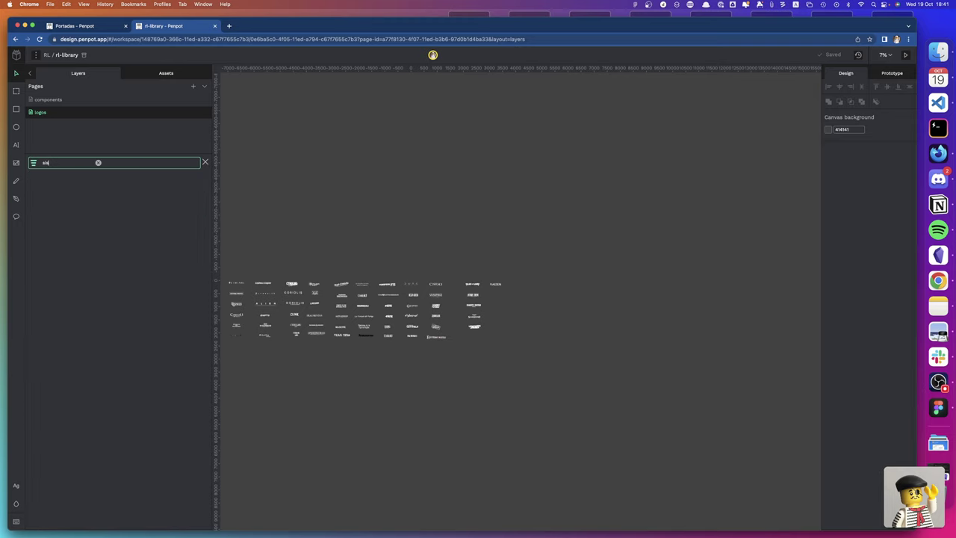
key("BackSpace")
key("BackSpace")
key("BackSpace")
type("gene")
left_click(31, 177)
key("shift+2")
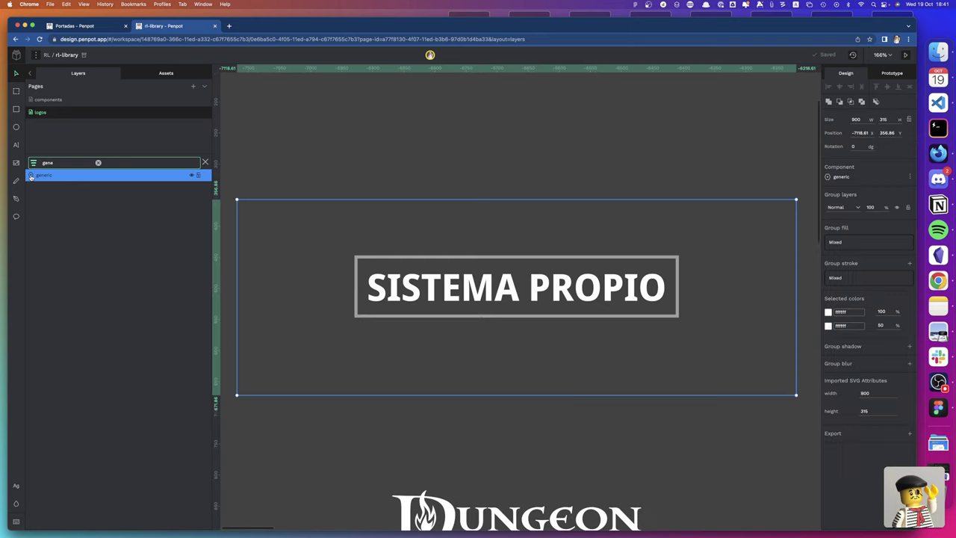
double_click(501, 292)
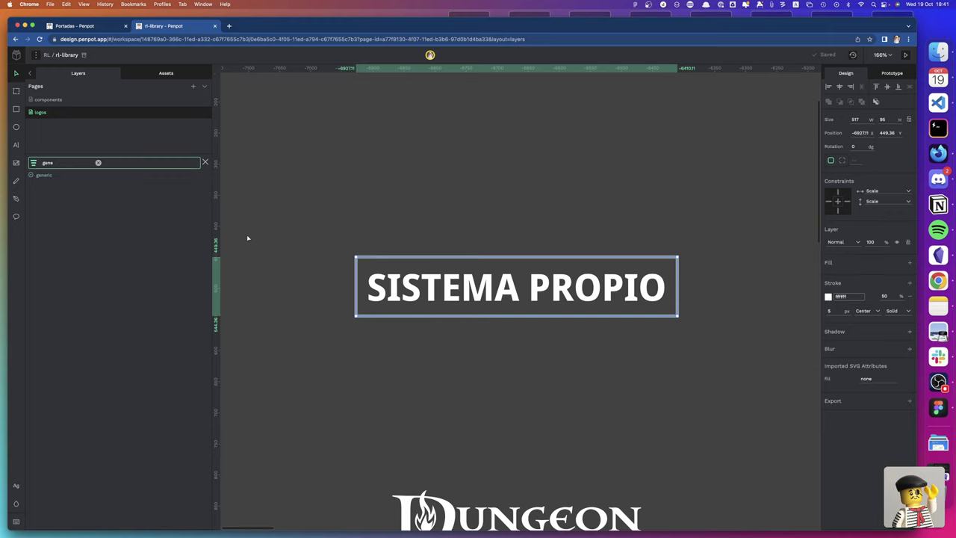
left_click_drag(37, 112, 112, 188)
Inspect the generic logo group's lettering path and background layers
left_click(205, 162)
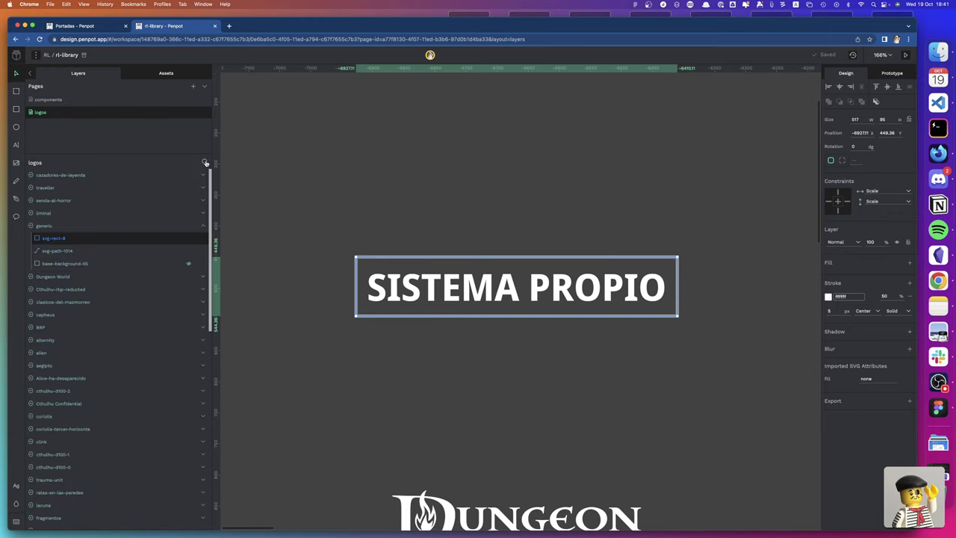
left_click(68, 254)
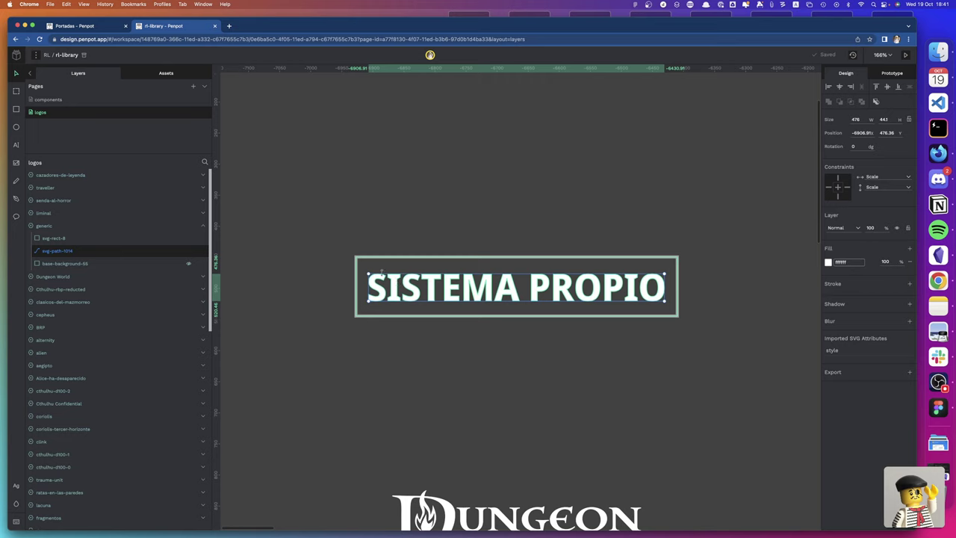
left_click(49, 226)
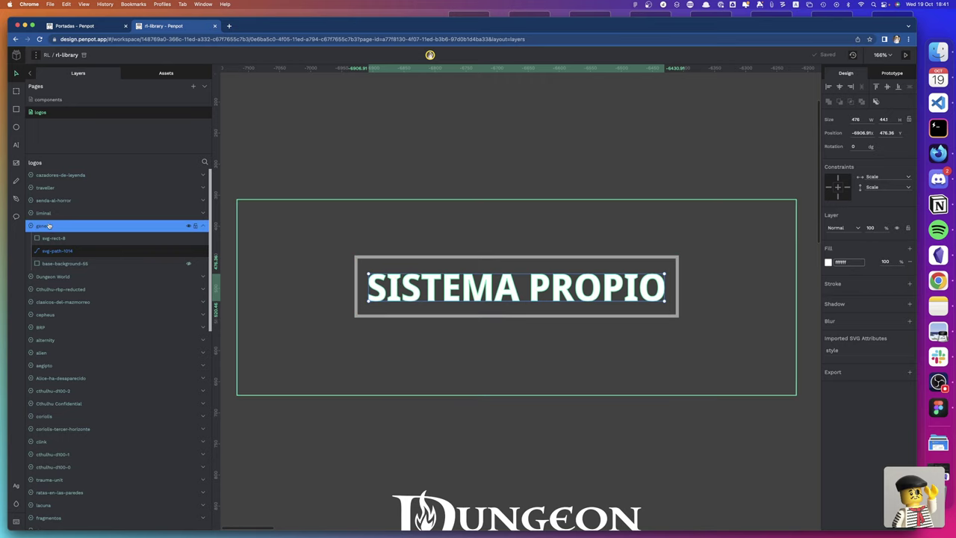
left_click(65, 263)
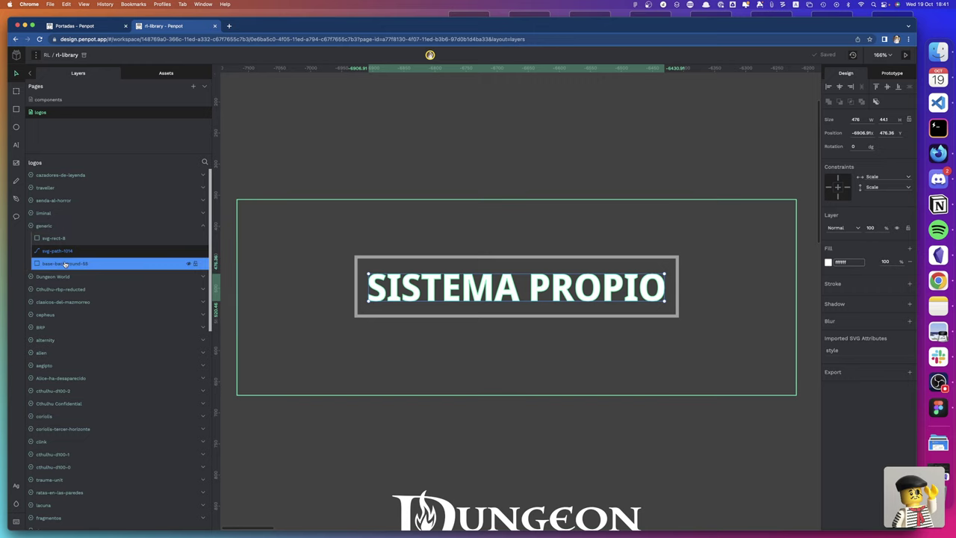
left_click(45, 227)
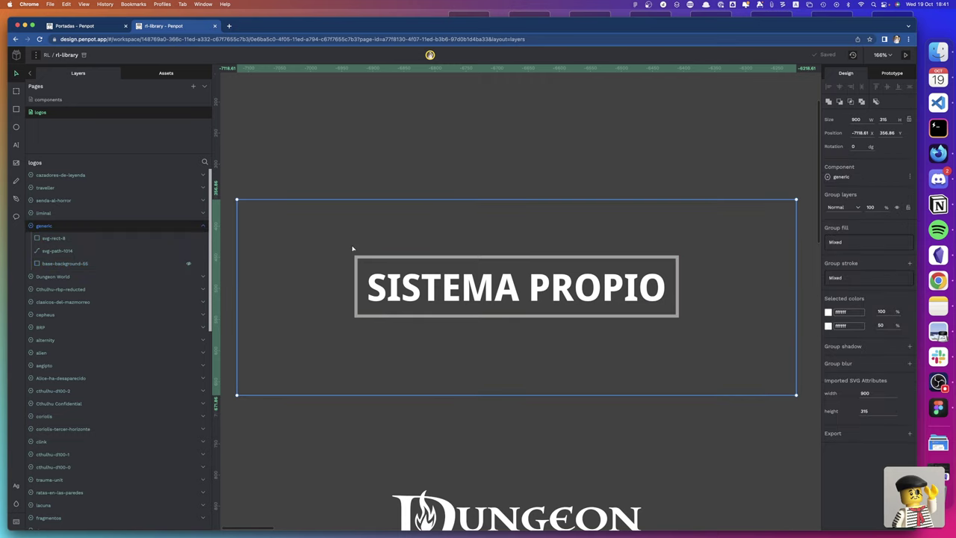
scroll(356, 248, "up", 5)
scroll(356, 247, "up", 5)
scroll(357, 246, "up", 3)
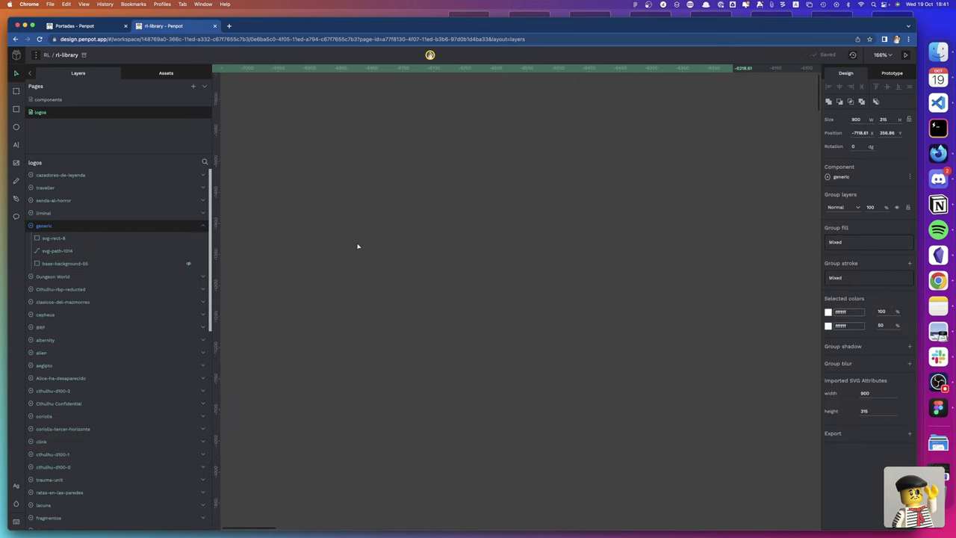
Paste a copy of the logo as generic-1 and detach it from the generic component
left_click(357, 245)
key("ctrl+v")
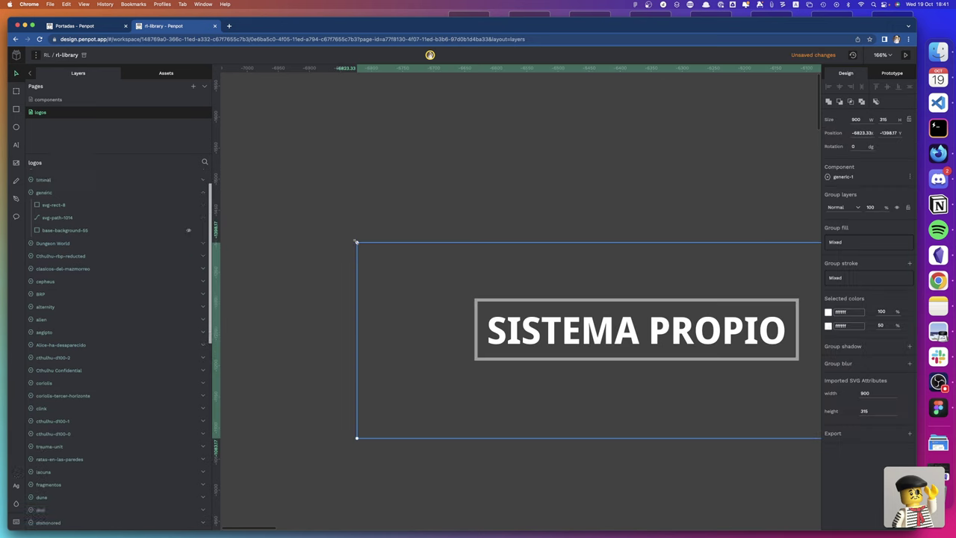
scroll(407, 259, "right", 3)
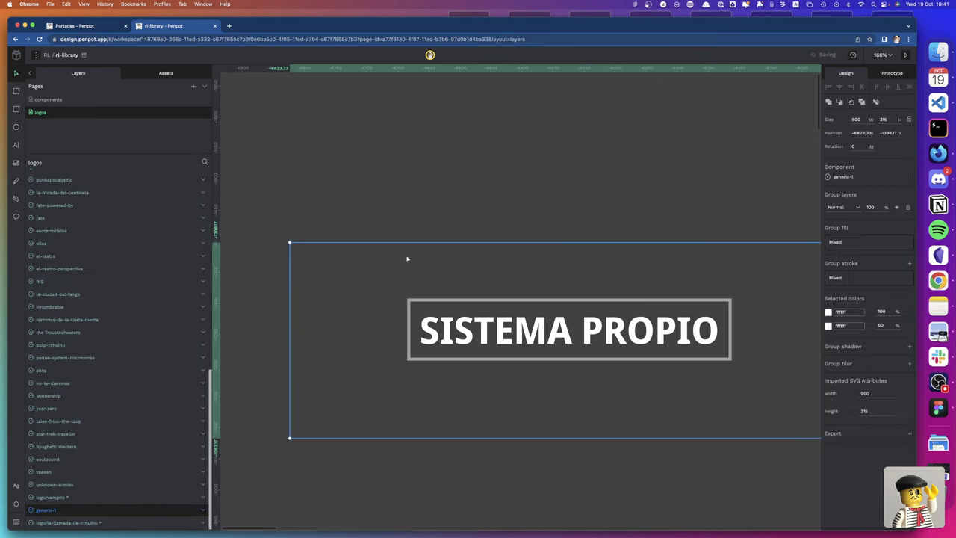
right_click(438, 307)
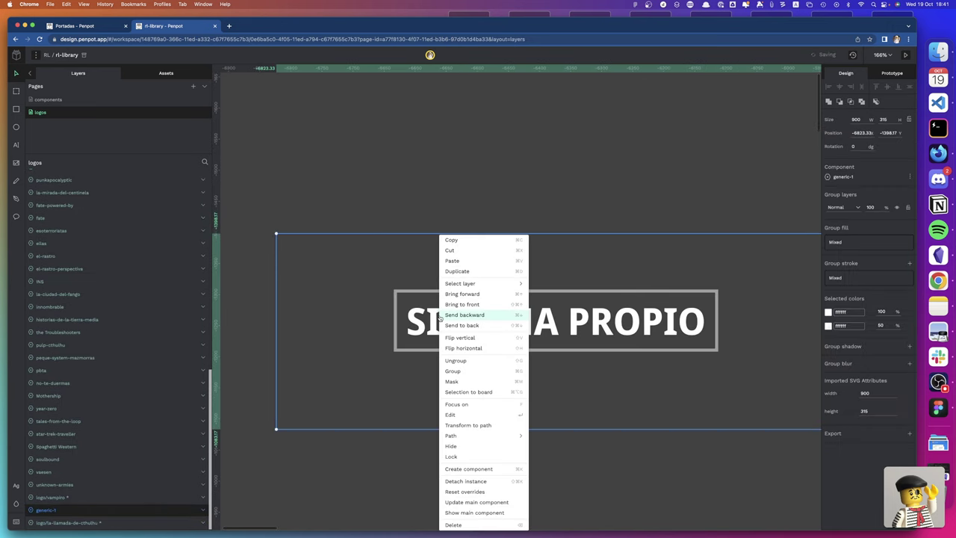
left_click(471, 483)
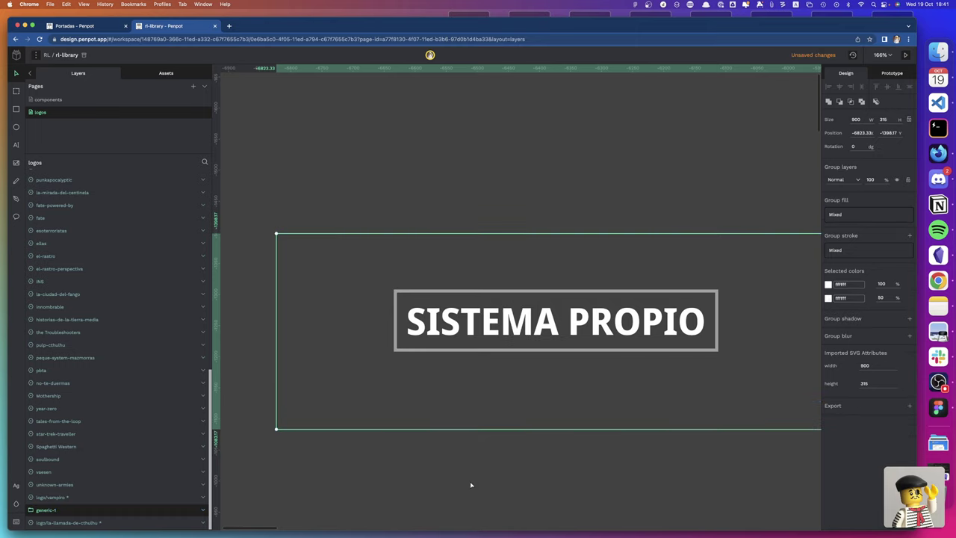
left_click(440, 220)
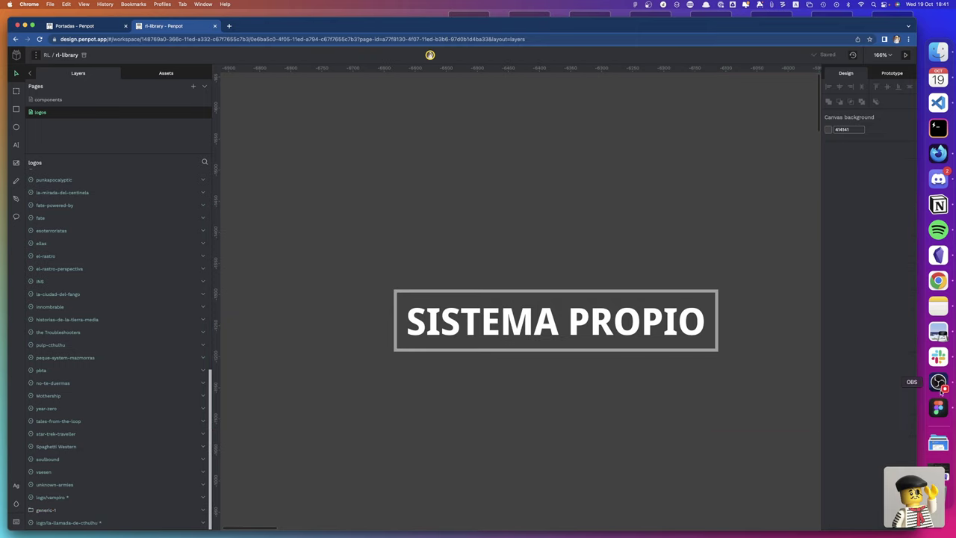
In Figma, confirm the SISTEMA PROPIO text is Noto Sans Display Bold 60, then return to Penpot
left_click(938, 415)
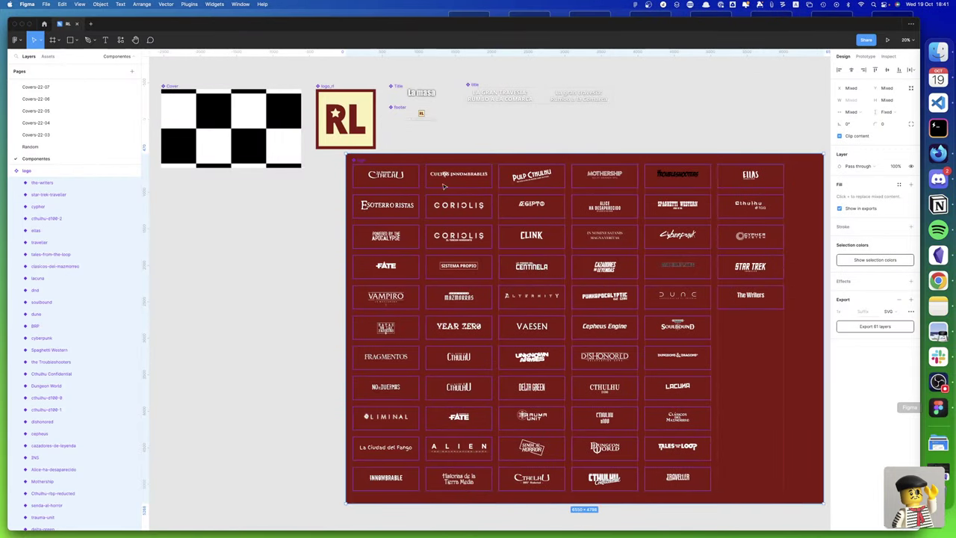
left_click(461, 267)
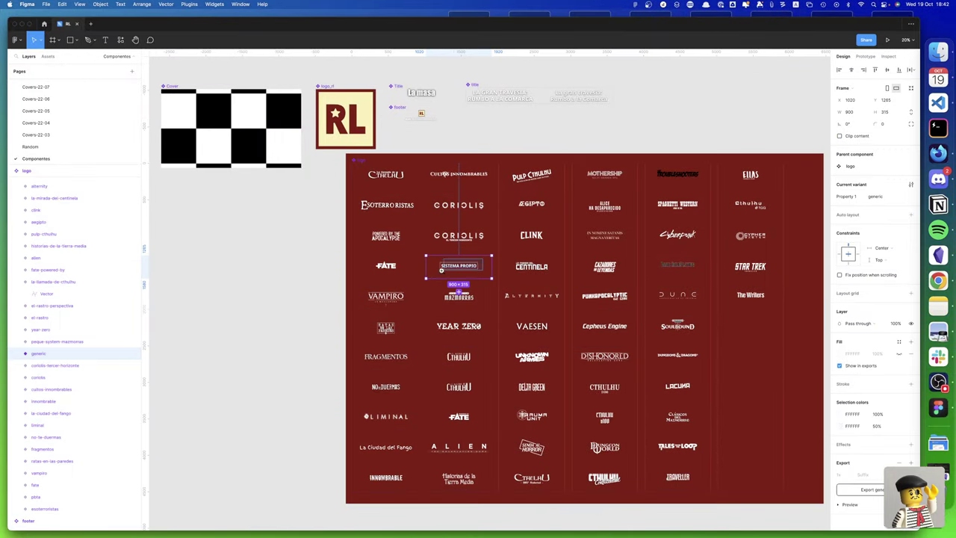
key("shift+2")
double_click(441, 301)
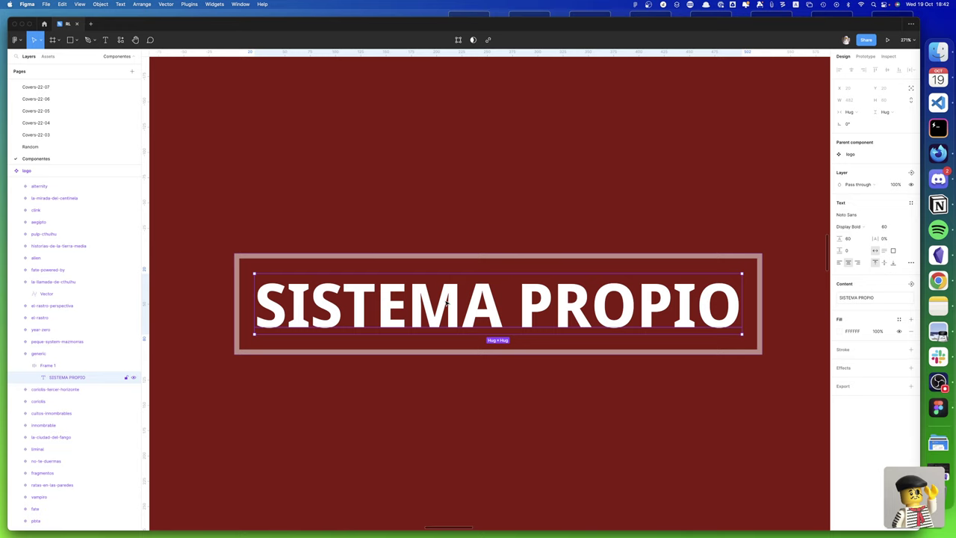
key("ctrl+Left")
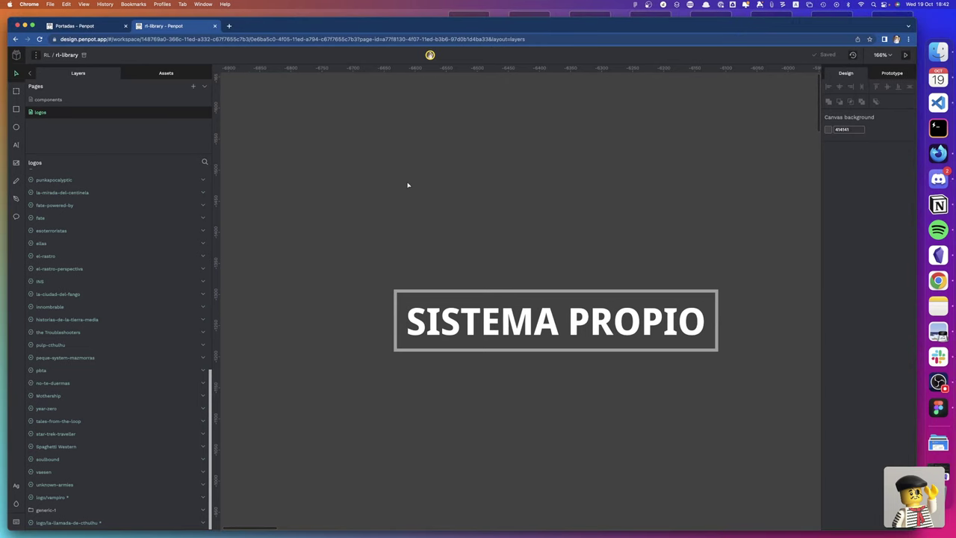
Add a text box above the logo reading 'Sistema propio' and select all of it
scroll(408, 184, "right", 1)
key("t")
left_click(405, 183)
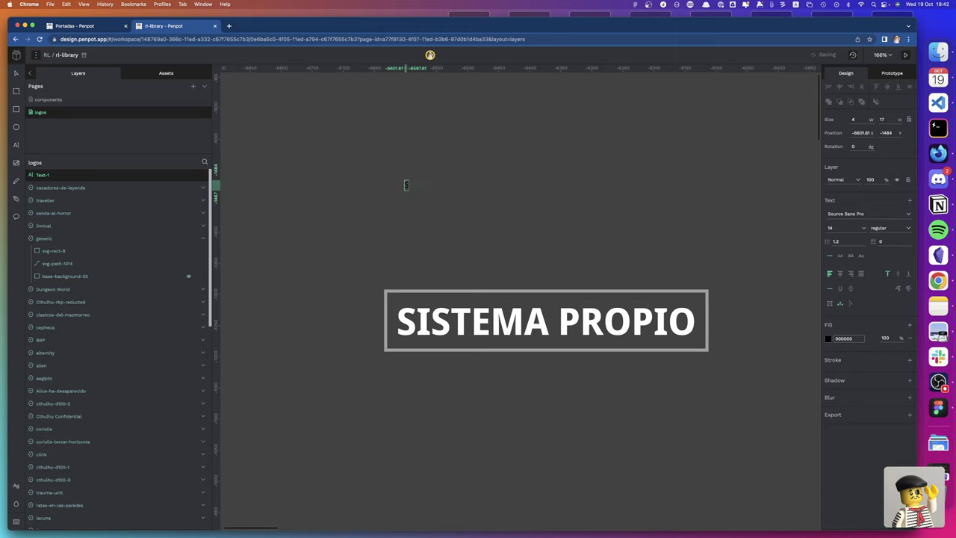
type("istem")
type("a propi")
type("o")
key("super+a")
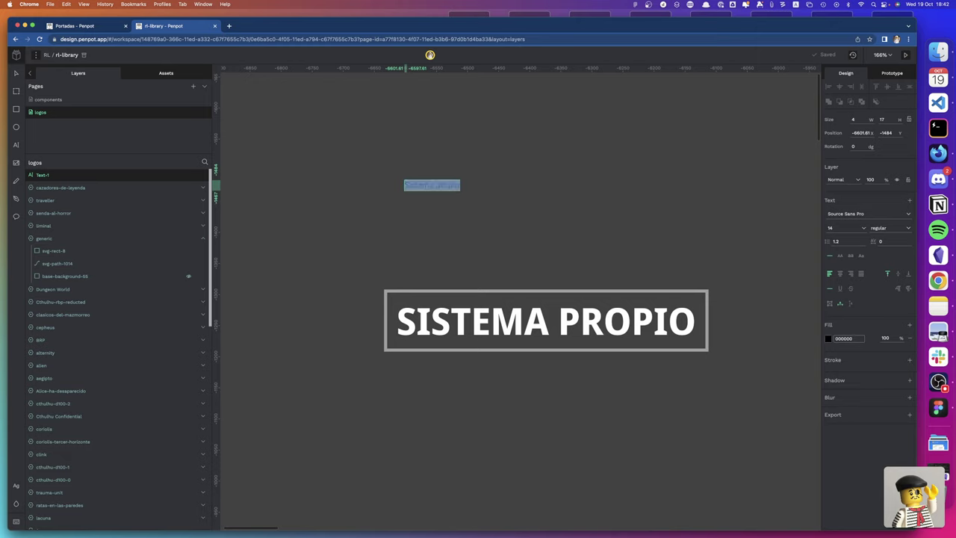
Give the text font size 60, line height 1 and uppercase, and search fonts for 'noto'
left_click(833, 228)
key("BackSpace")
key("BackSpace")
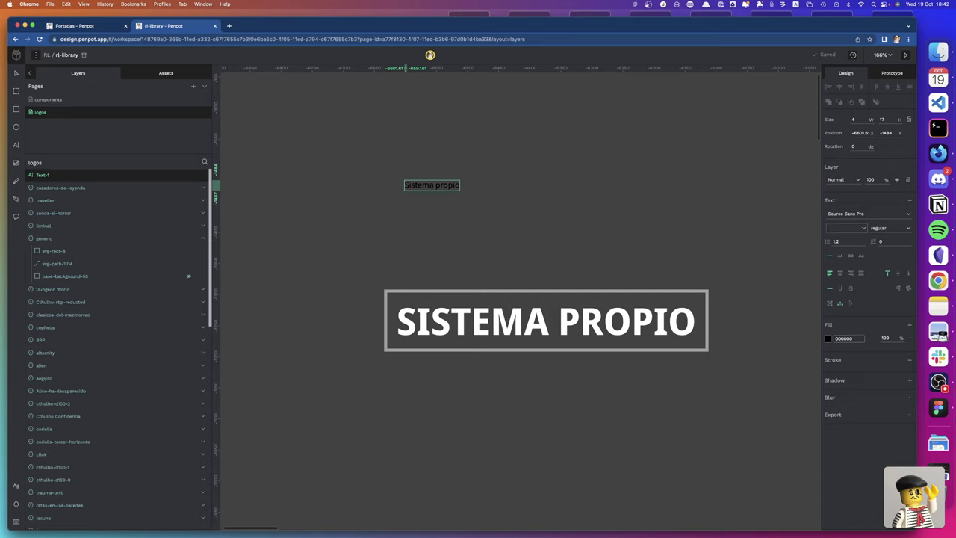
type("60")
key("Return")
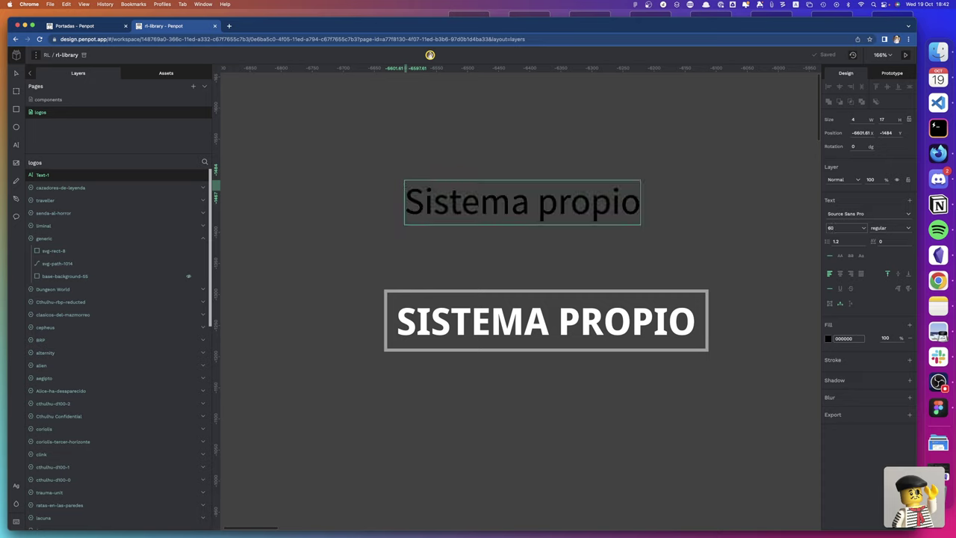
left_click(847, 240)
type("1")
key("Tab")
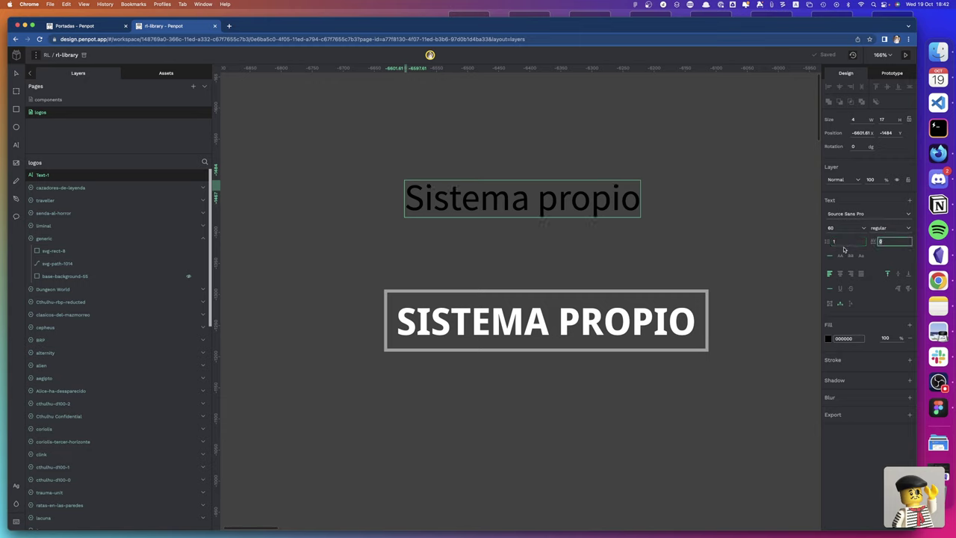
left_click(839, 256)
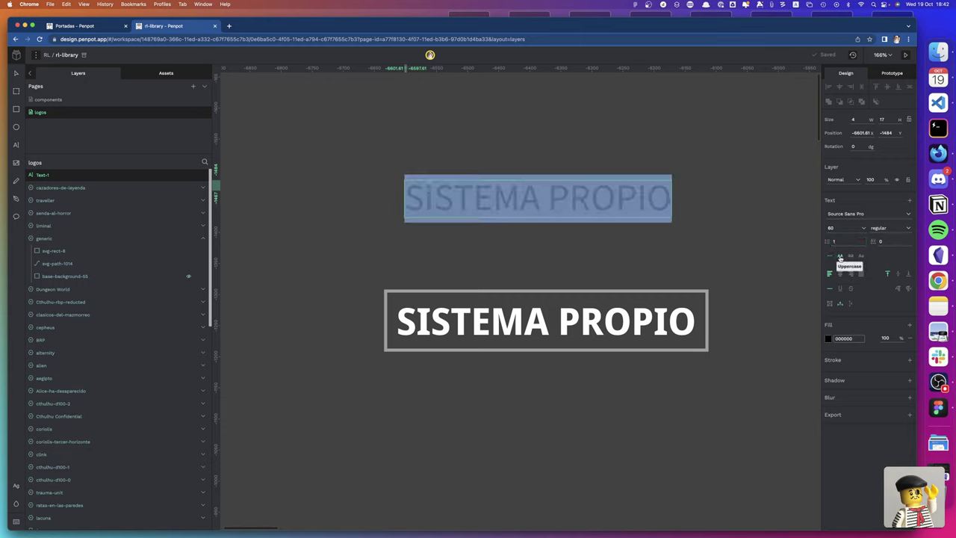
left_click(853, 216)
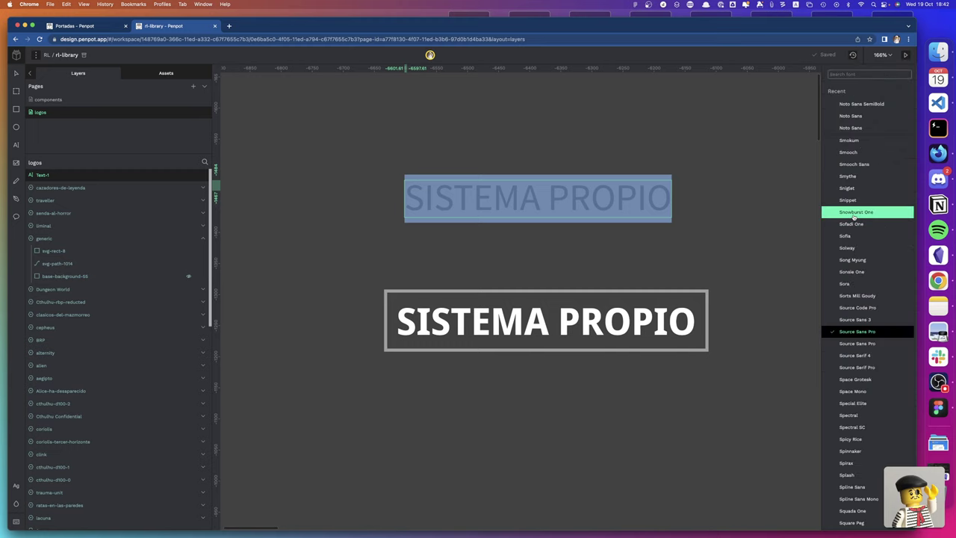
type("noto")
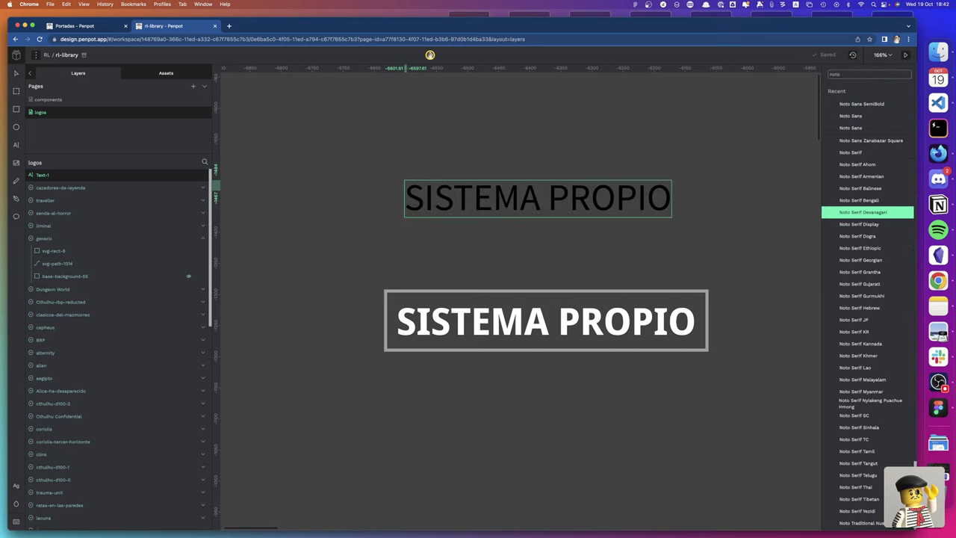
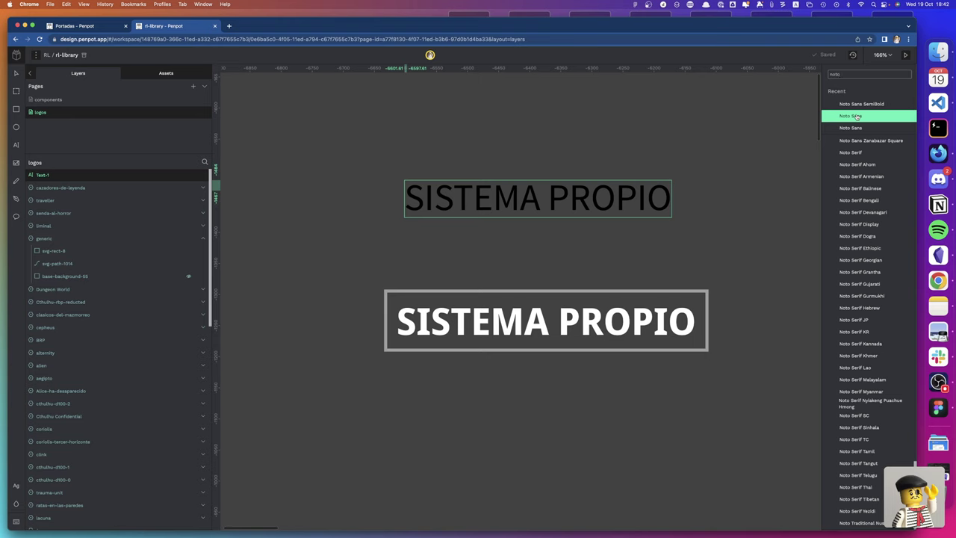
Scroll the font family list to locate Noto Sans Display for the SISTEMA PROPIO text
scroll(853, 272, "up", 5)
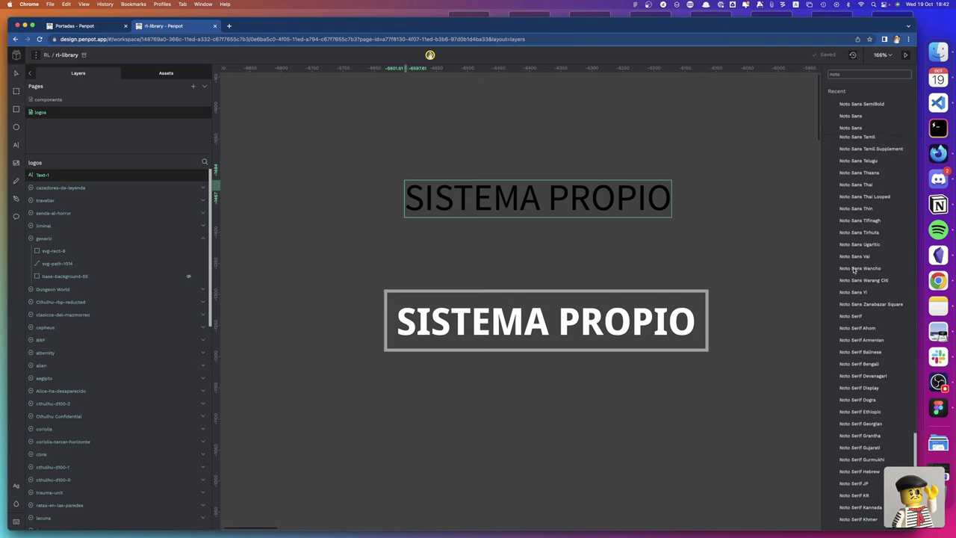
scroll(853, 272, "up", 3)
scroll(854, 272, "up", 2)
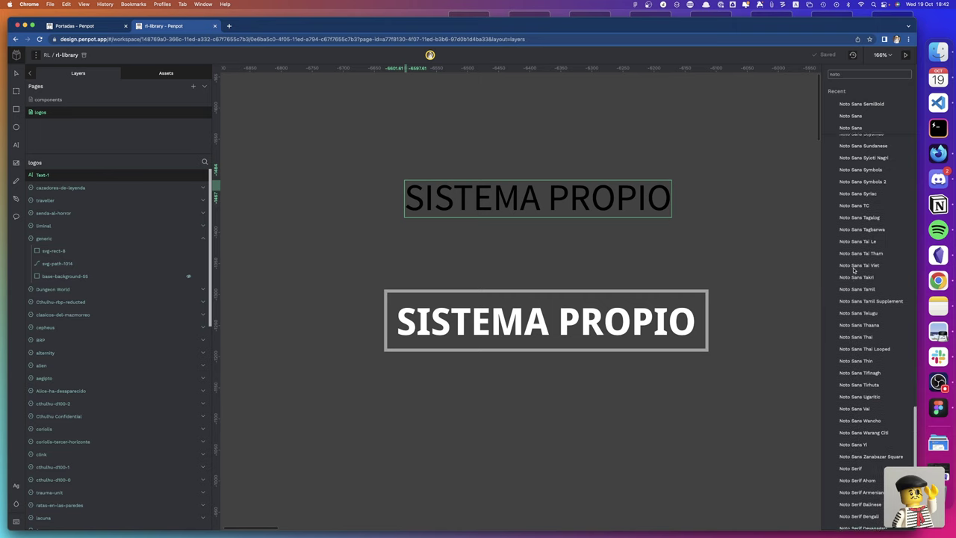
scroll(853, 271, "up", 1)
scroll(853, 272, "up", 1)
scroll(854, 269, "up", 1)
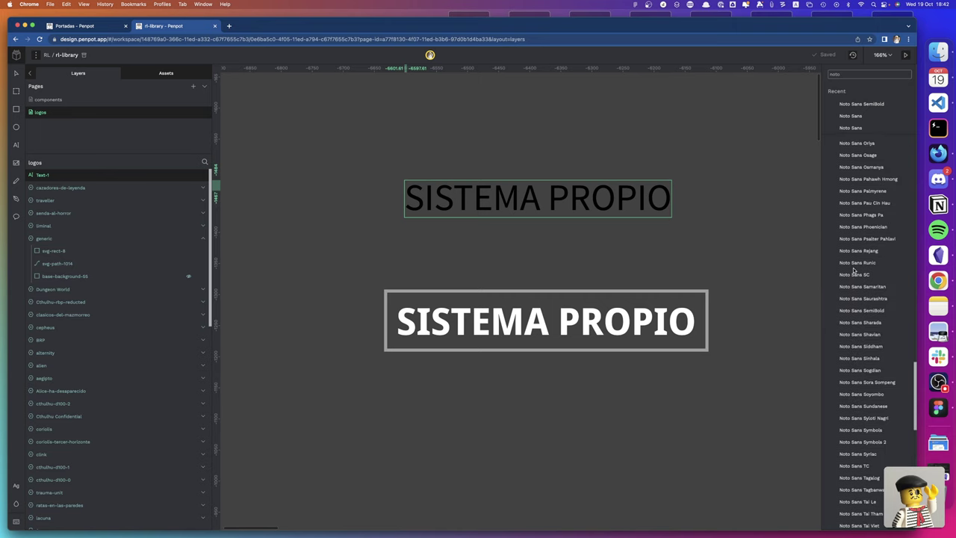
scroll(855, 271, "up", 10)
scroll(853, 271, "up", 2)
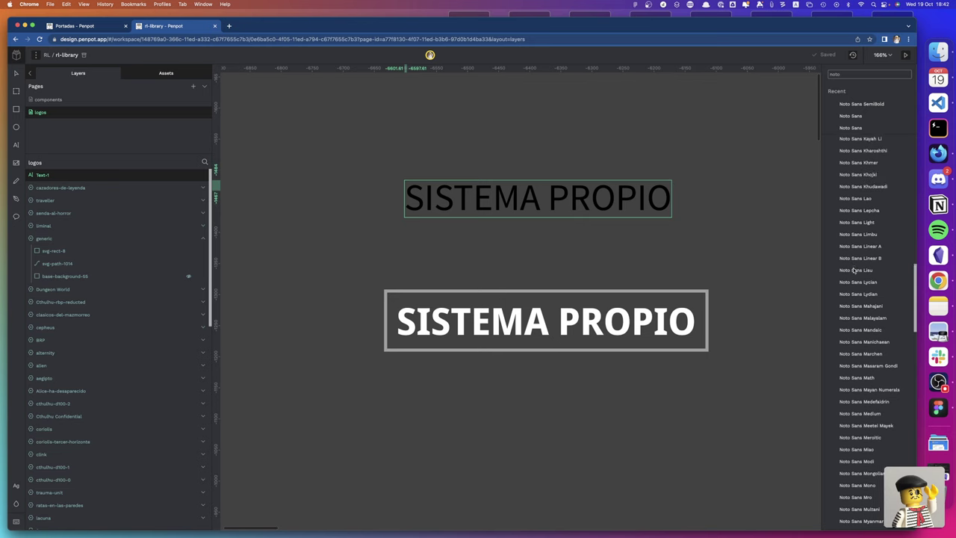
scroll(853, 271, "up", 2)
scroll(854, 271, "up", 3)
scroll(853, 270, "up", 2)
scroll(853, 270, "up", 1)
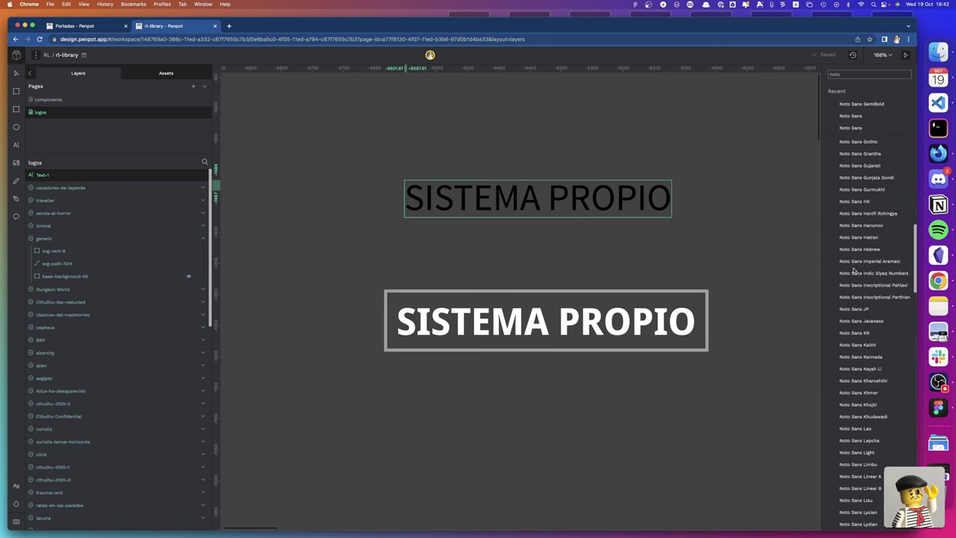
scroll(853, 270, "up", 1)
scroll(853, 270, "up", 2)
scroll(854, 270, "up", 2)
scroll(853, 271, "up", 1)
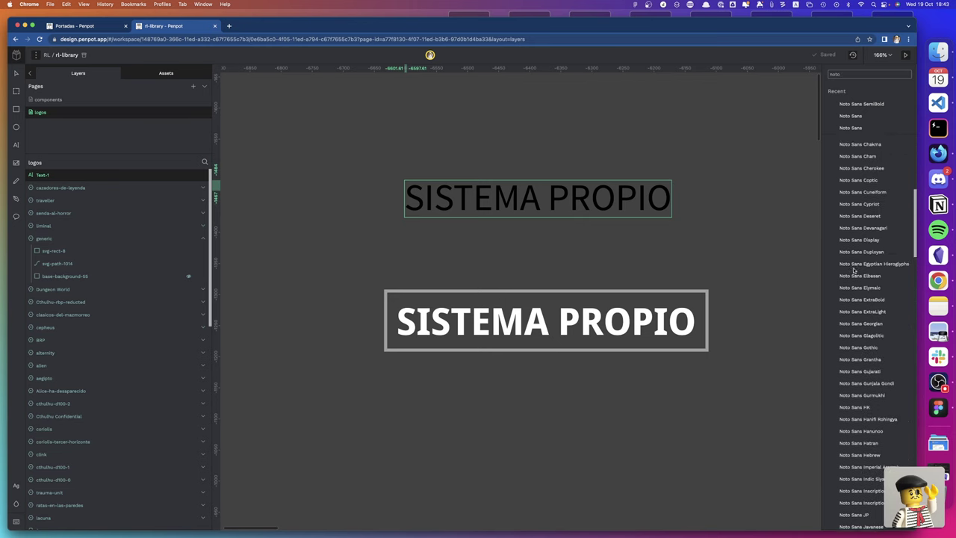
scroll(853, 270, "up", 1)
scroll(853, 270, "up", 2)
scroll(854, 270, "up", 1)
scroll(854, 271, "up", 1)
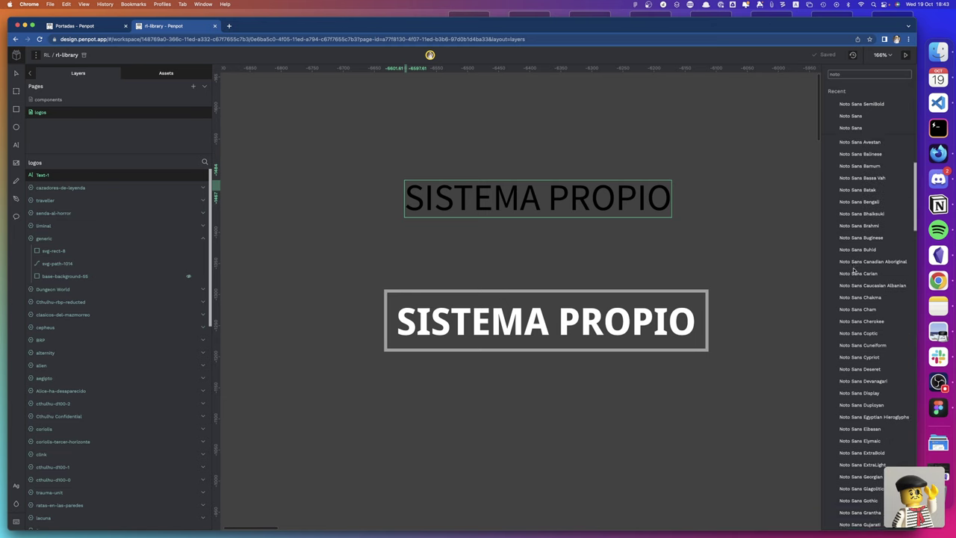
scroll(853, 270, "down", 2)
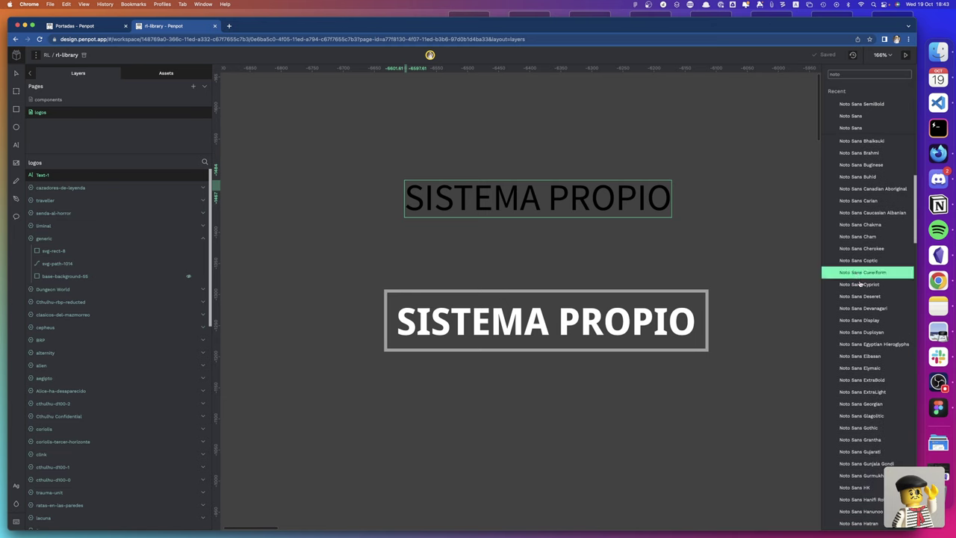
Apply Noto Sans Display at weight 700, then move the text onto the boxed logo
left_click(873, 321)
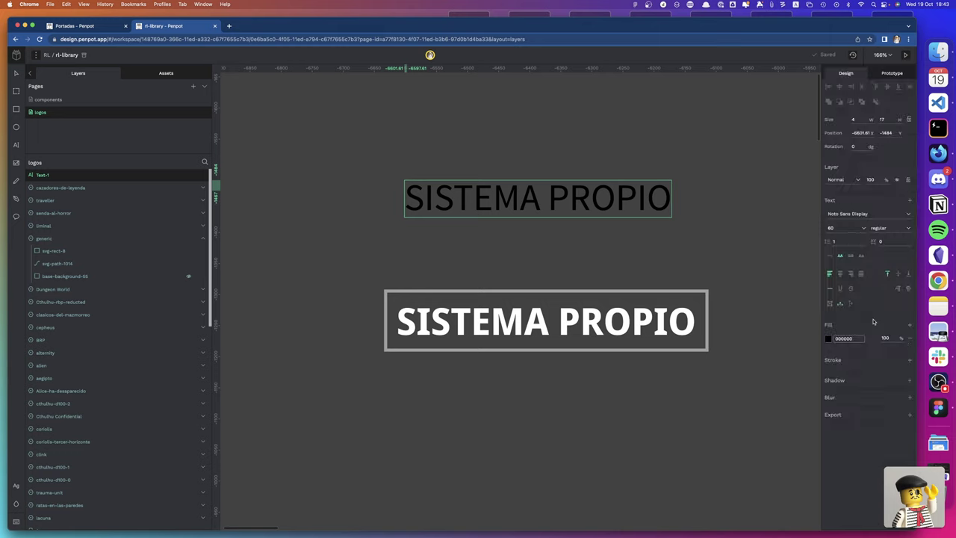
left_click(881, 229)
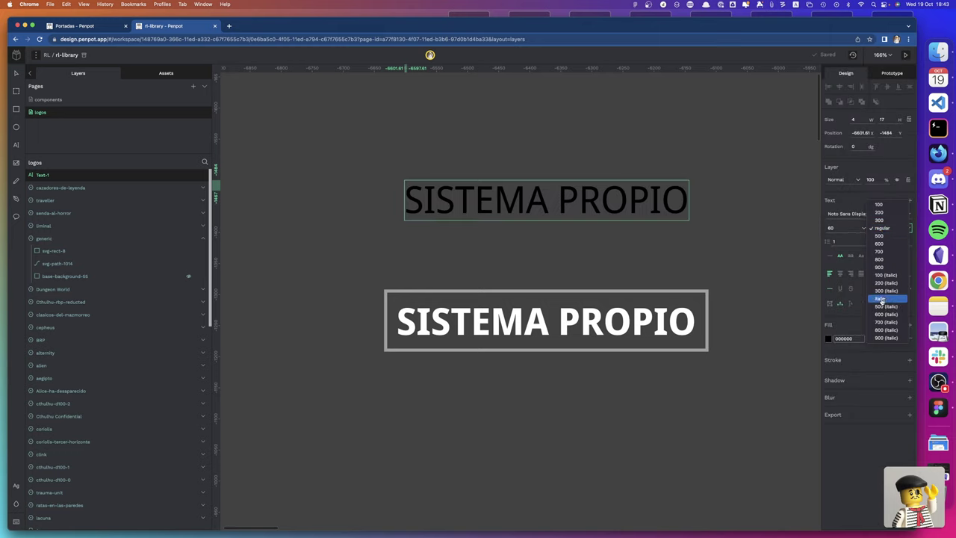
left_click(881, 252)
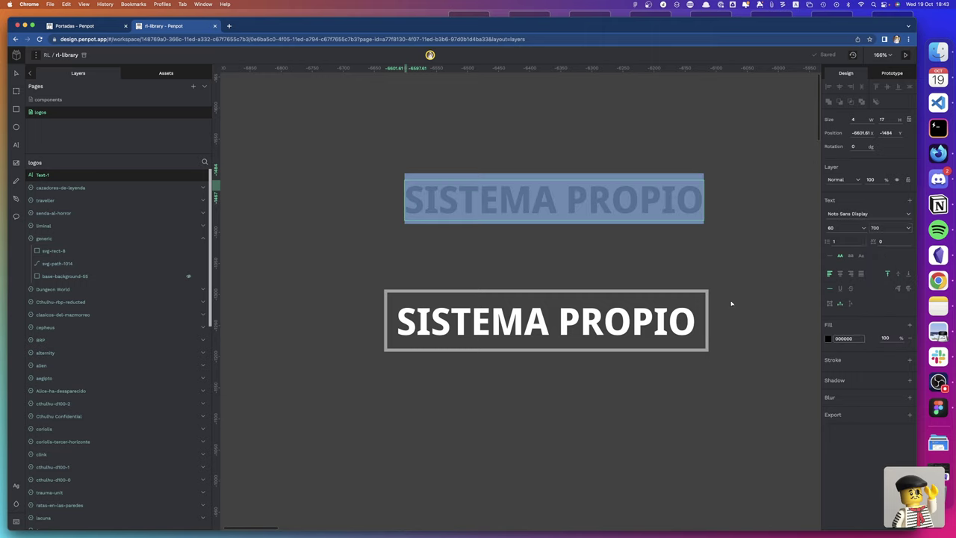
key("Escape")
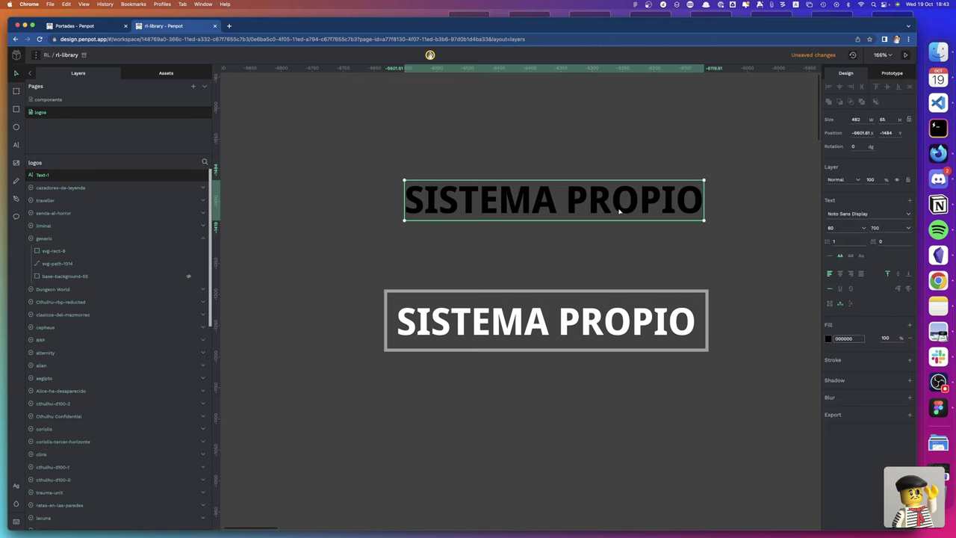
left_click_drag(622, 212, 613, 331)
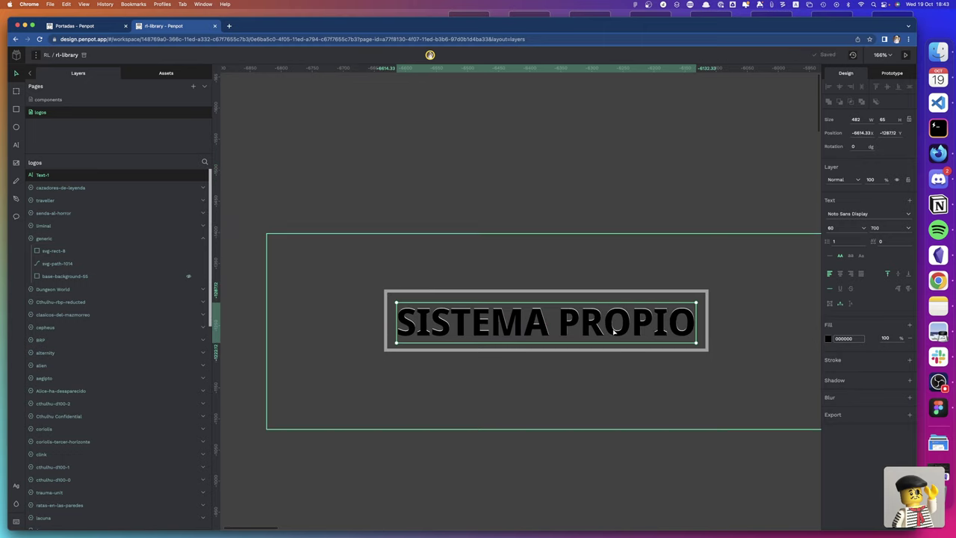
key("Up")
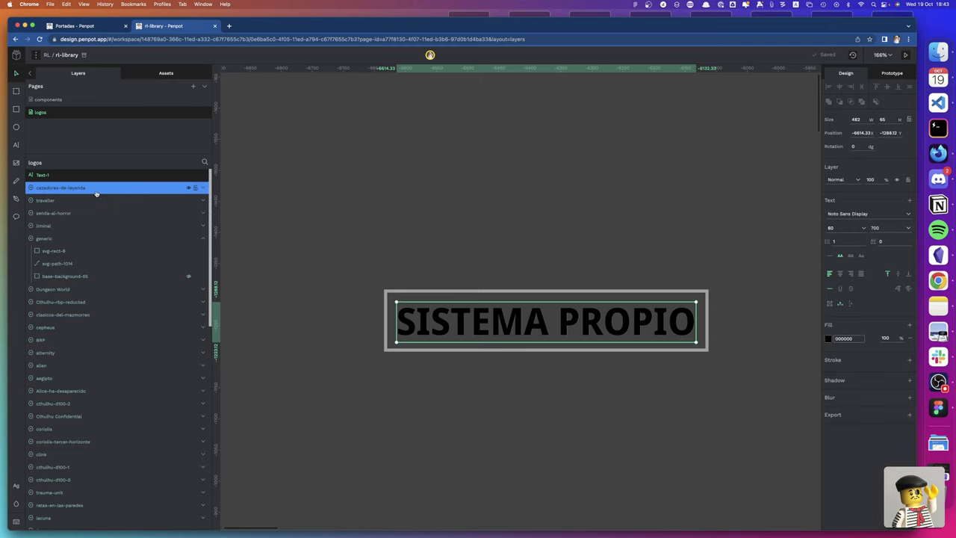
Move the generic-1 group to the top of the layers list
left_click(389, 291)
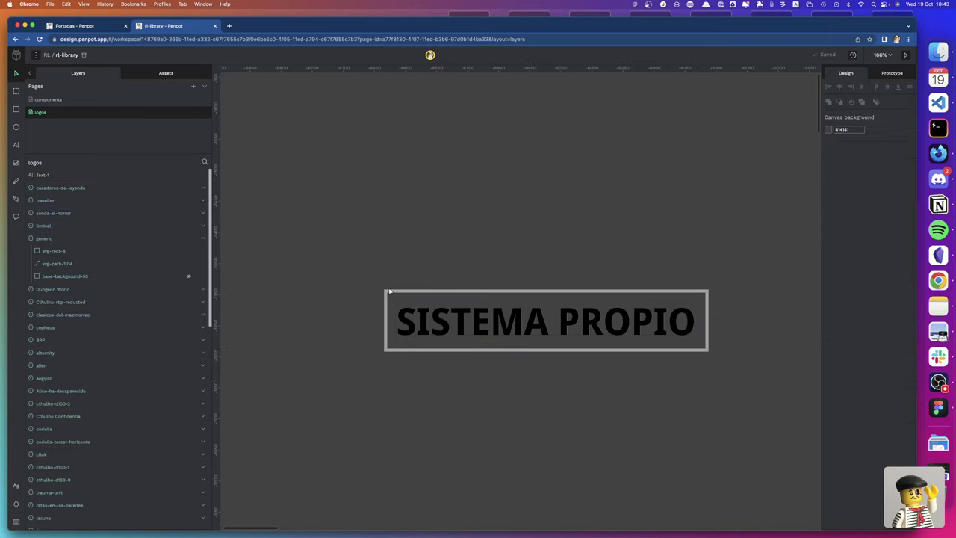
scroll(389, 291, "left", 1)
scroll(75, 314, "down", 5)
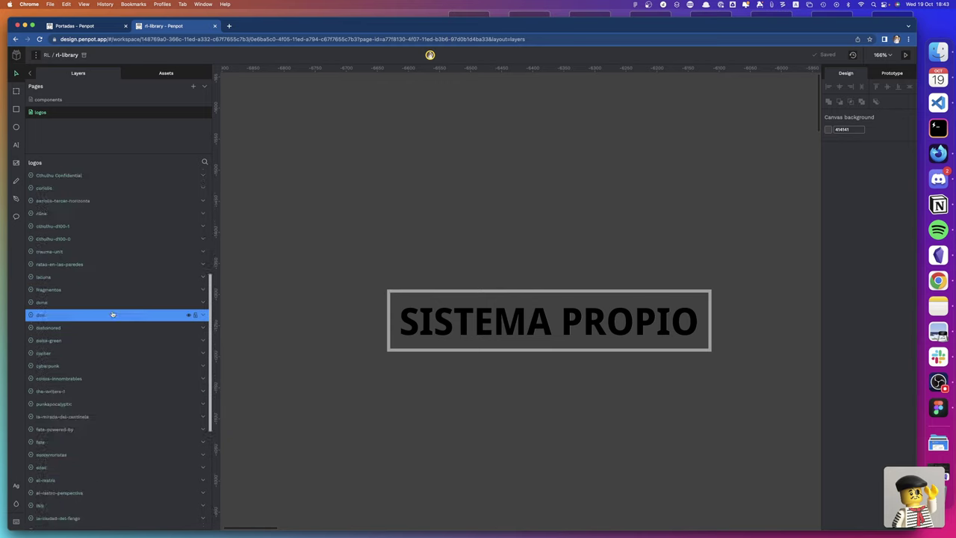
scroll(82, 336, "down", 5)
scroll(95, 373, "down", 5)
left_click(74, 510)
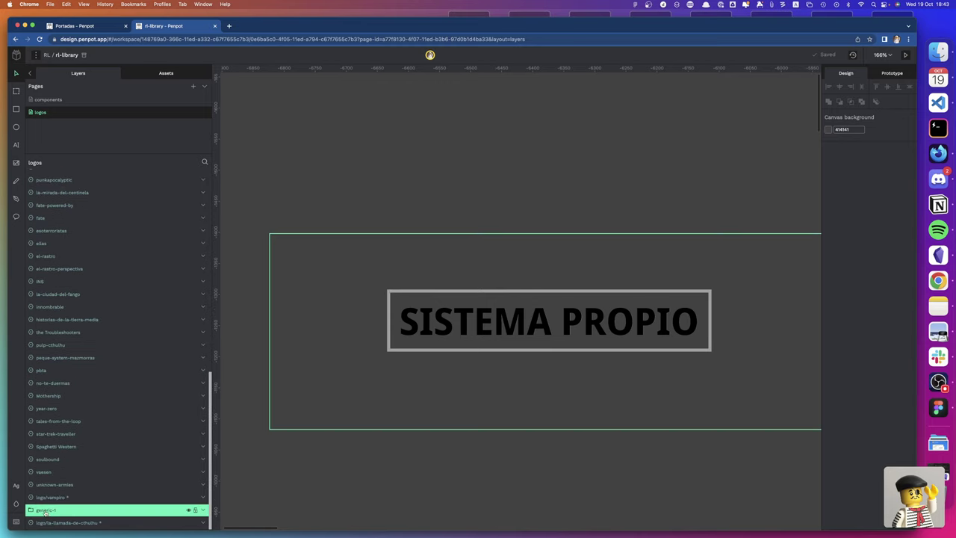
left_click_drag(110, 188, 103, 172)
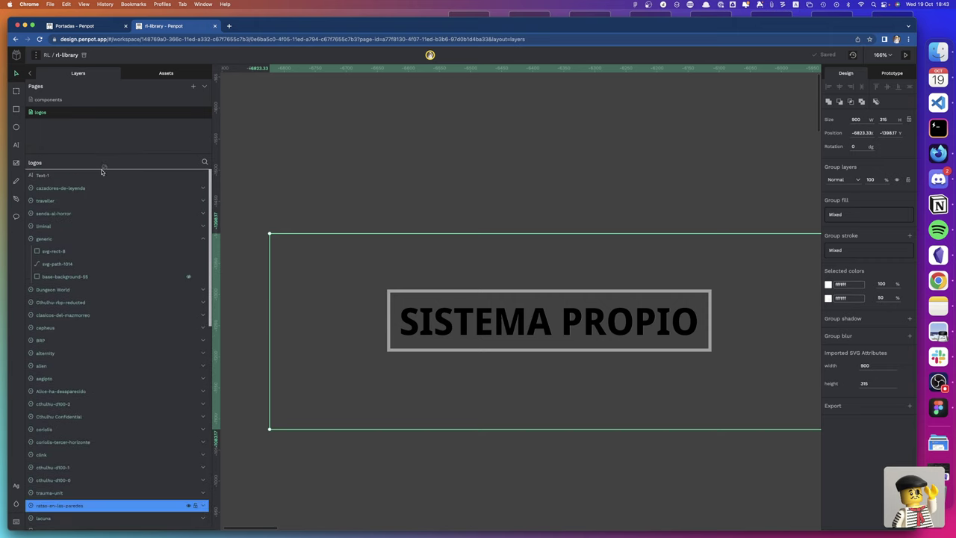
left_click_drag(103, 171, 97, 183)
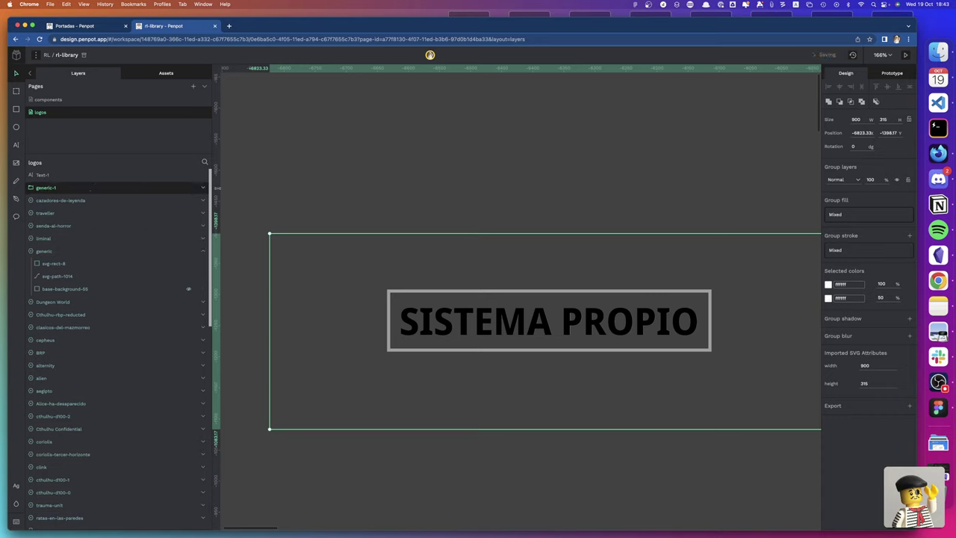
Put Text-1 inside generic-1 and delete the old svg-path-1080 lettering
left_click(203, 187)
left_click(116, 200)
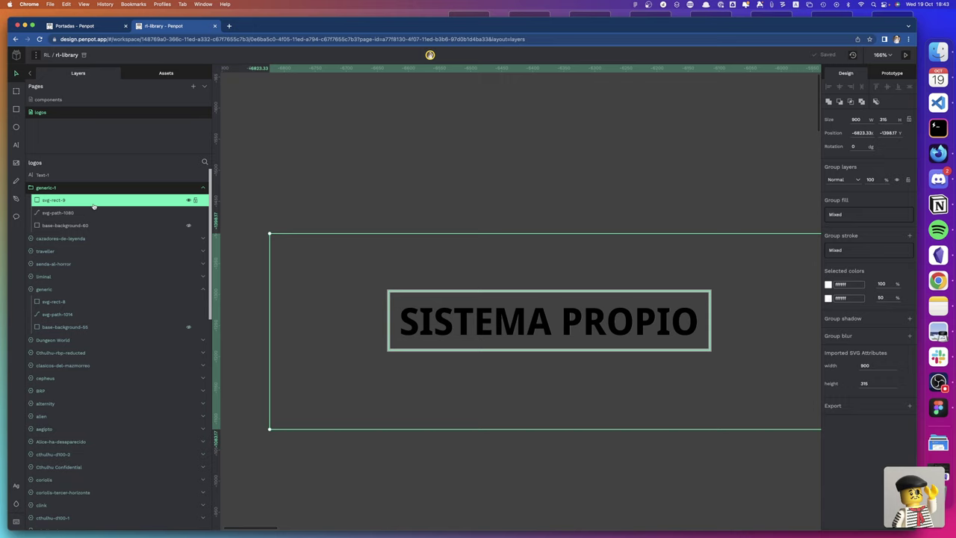
left_click(75, 225)
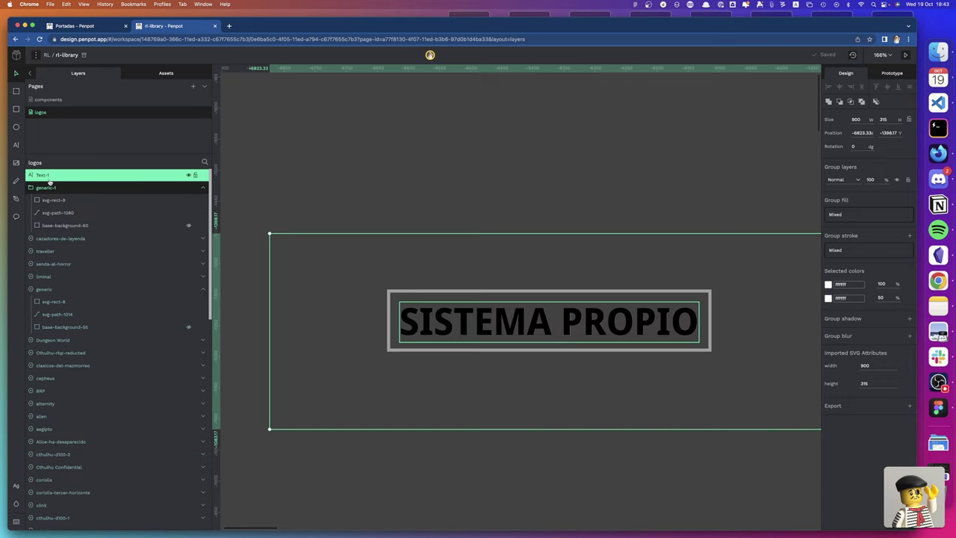
left_click_drag(49, 178, 62, 212)
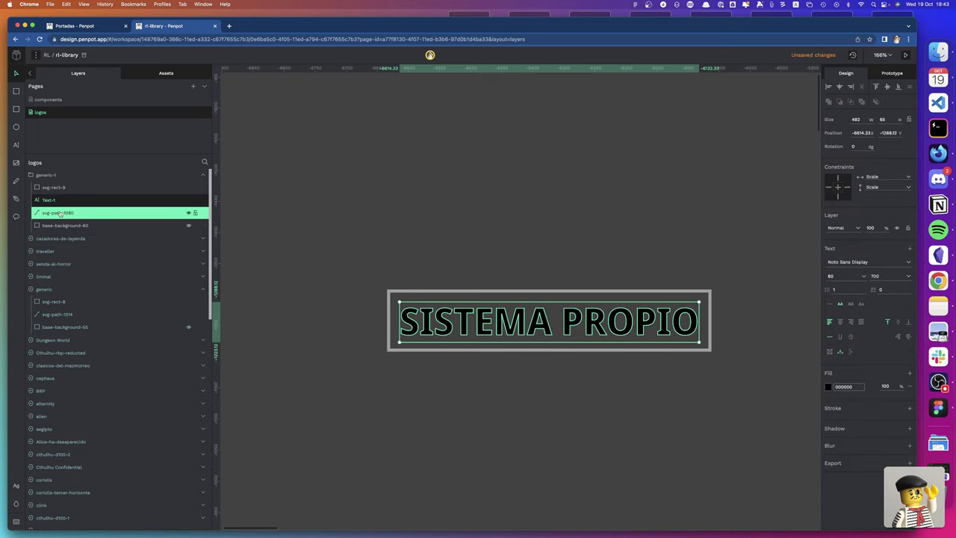
left_click(65, 215)
key("Delete")
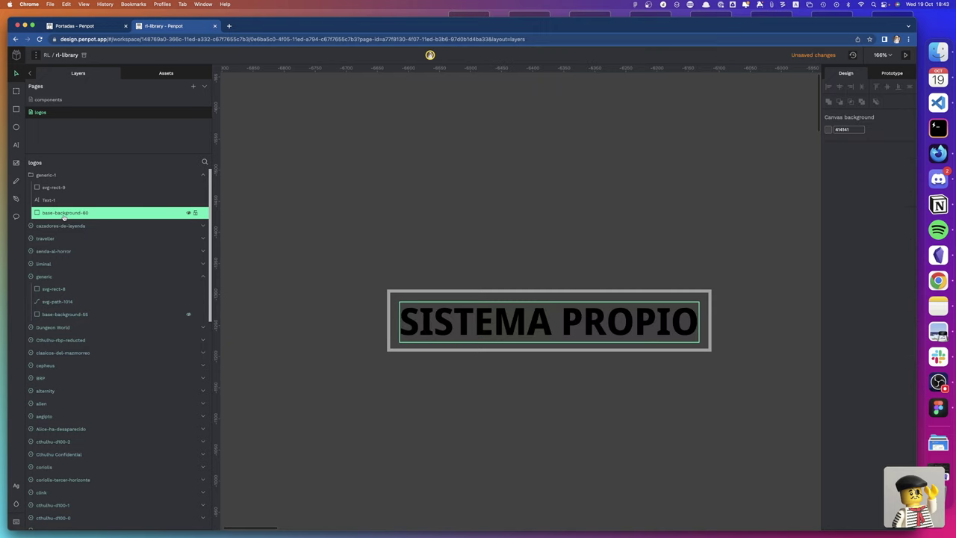
Change generic-1's selected colour from 000000 to ffffff
left_click(679, 330)
left_click(844, 285)
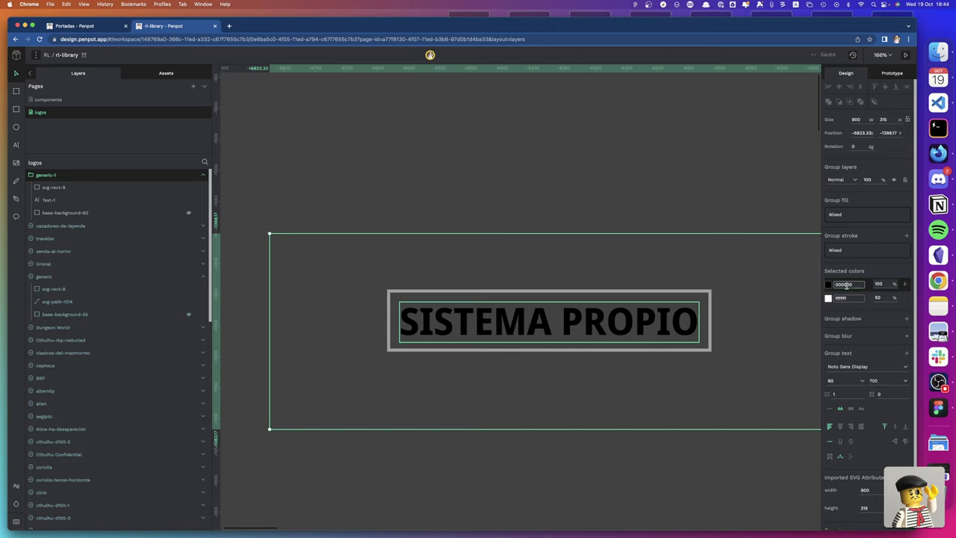
double_click(843, 284)
type("ffffff")
key("Return")
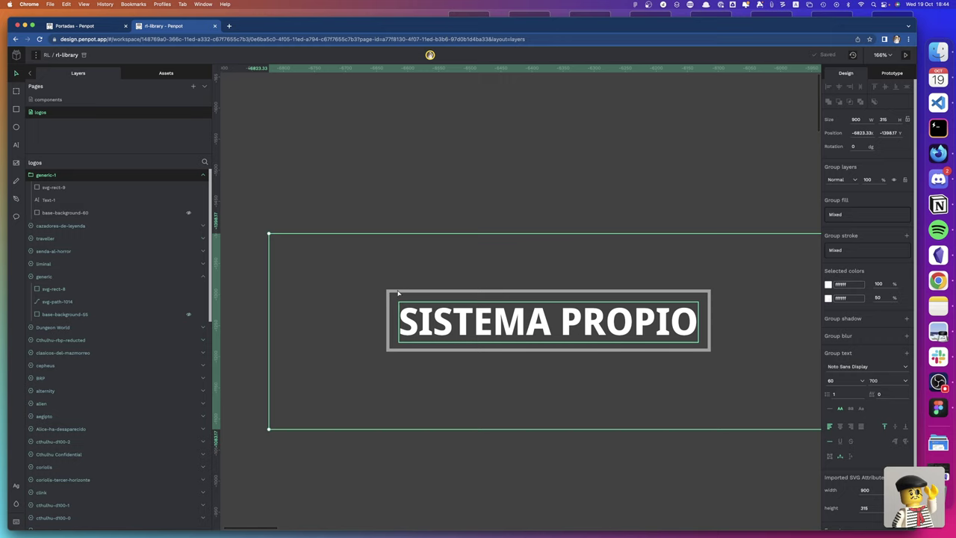
Inspect generic-1's layers and select svg-rect-9 together with Text-1
left_click(390, 215)
scroll(389, 215, "left", 1)
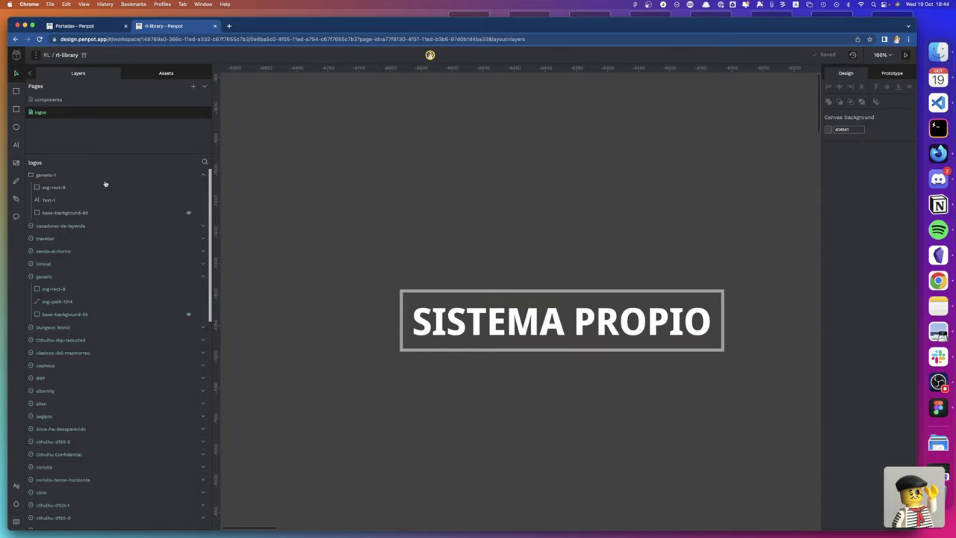
left_click(79, 187)
left_click(79, 199)
left_click(78, 212)
left_click(62, 188)
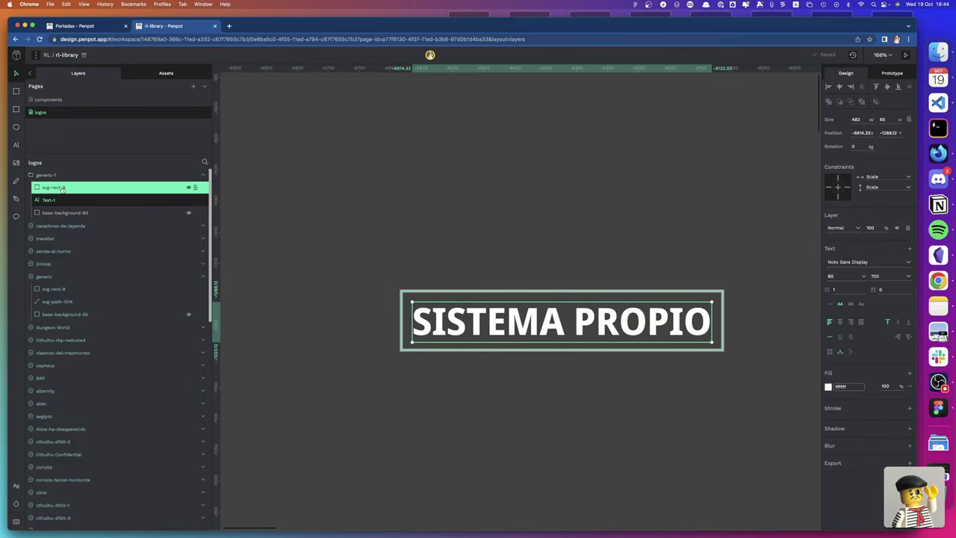
left_click(63, 188, "shift")
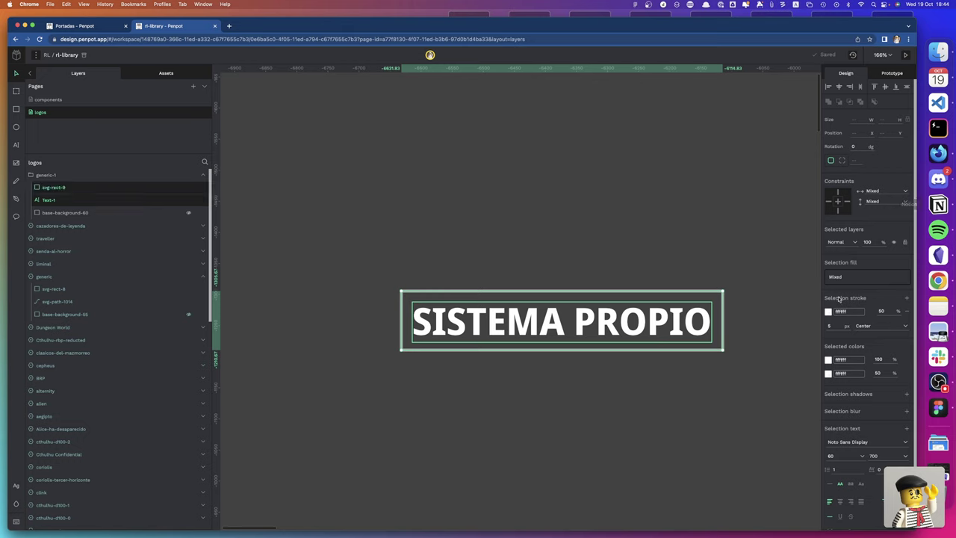
Move Text-1 above svg-rect-9 in the layer order and centre-align the text
key("Escape")
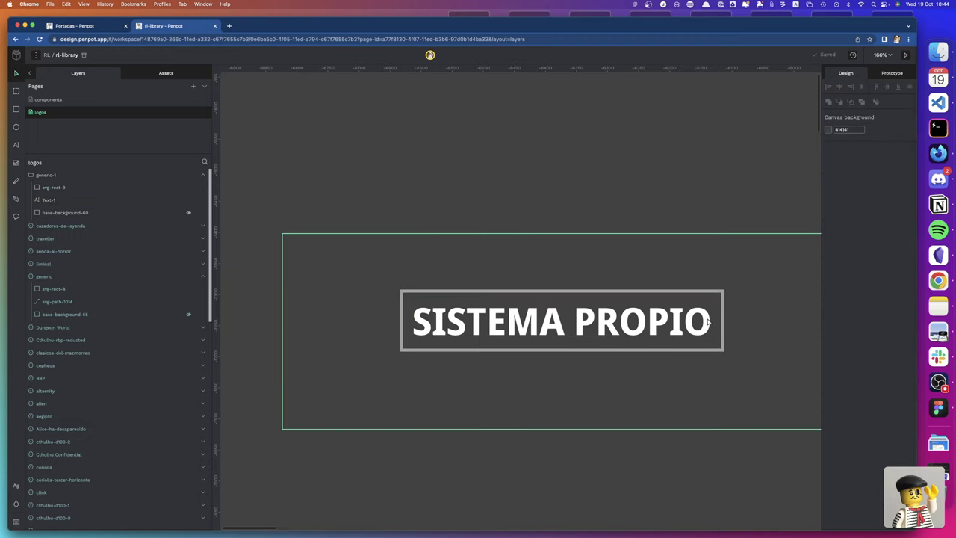
left_click(705, 319)
double_click(706, 320)
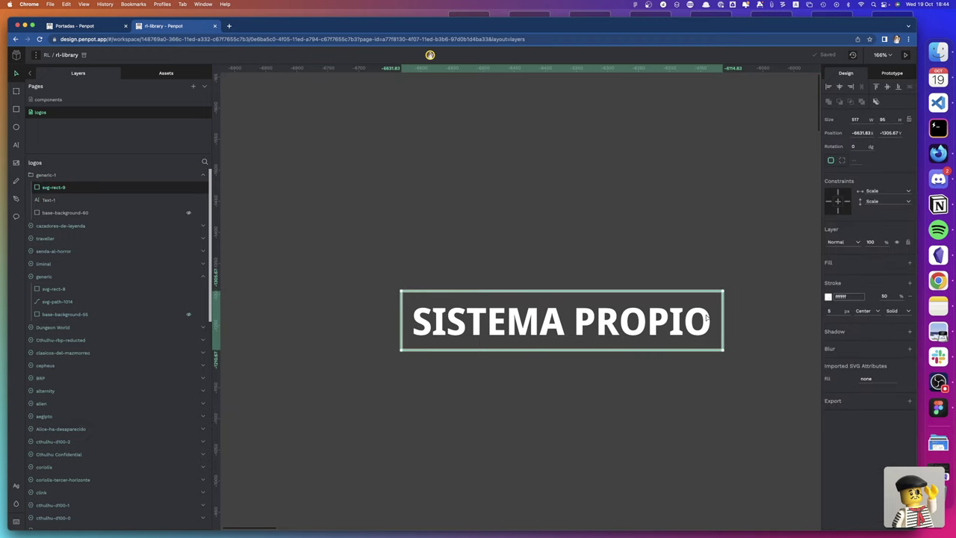
double_click(706, 319)
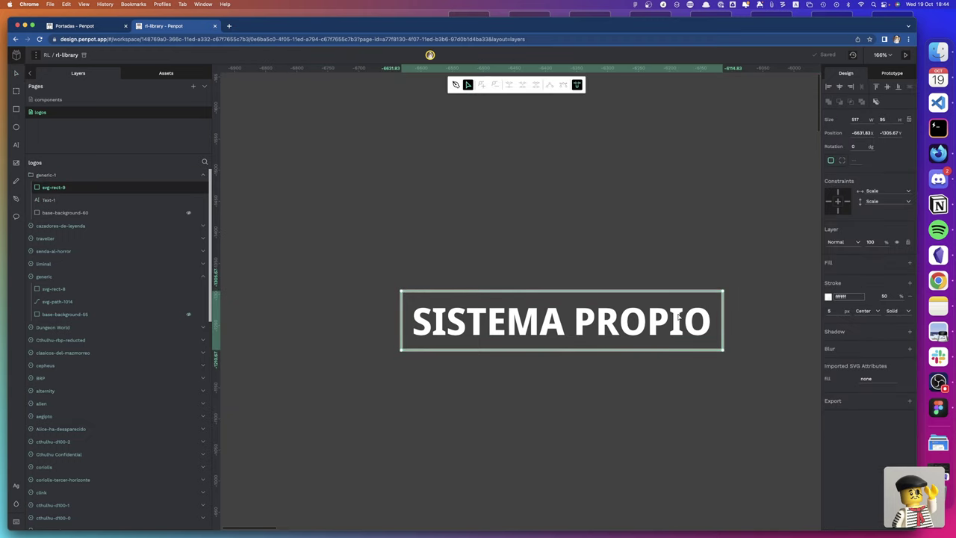
left_click(89, 199)
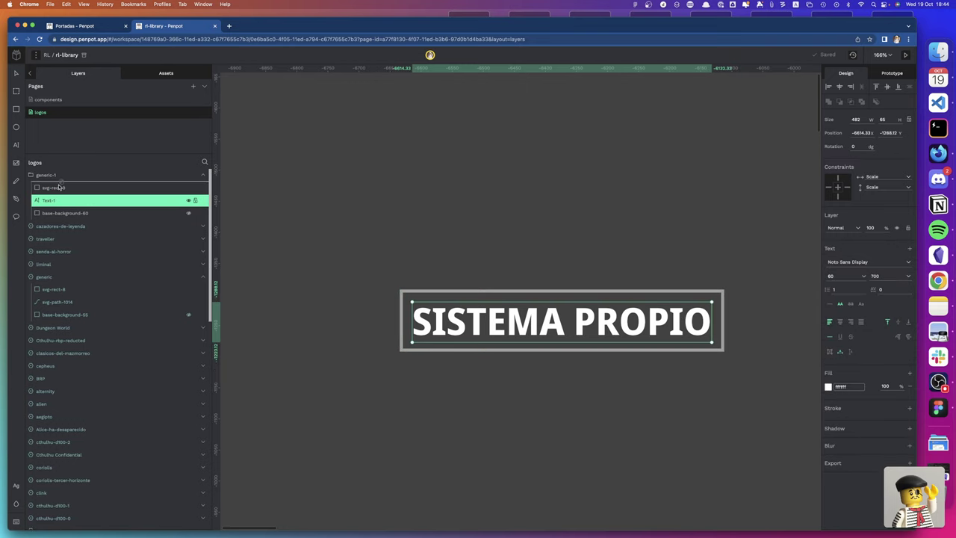
left_click_drag(48, 200, 49, 185)
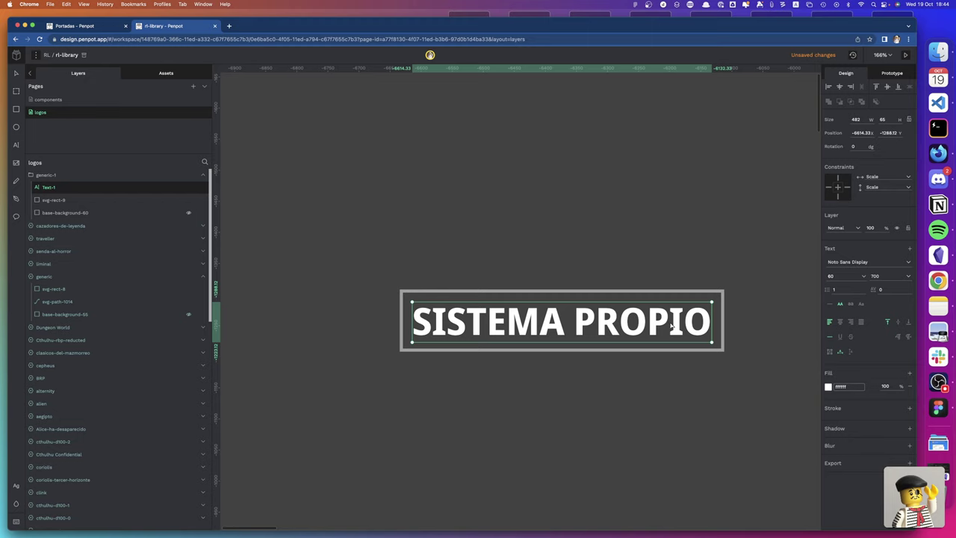
left_click(839, 321)
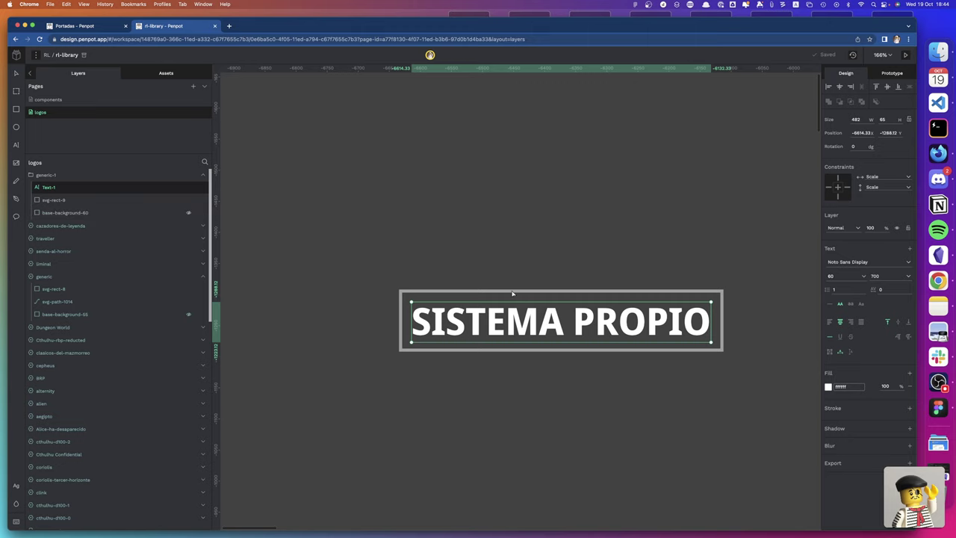
Select the SISTEMA PROPIO text together with its frame rectangle, checking their spacing
left_click(455, 255)
double_click(474, 312)
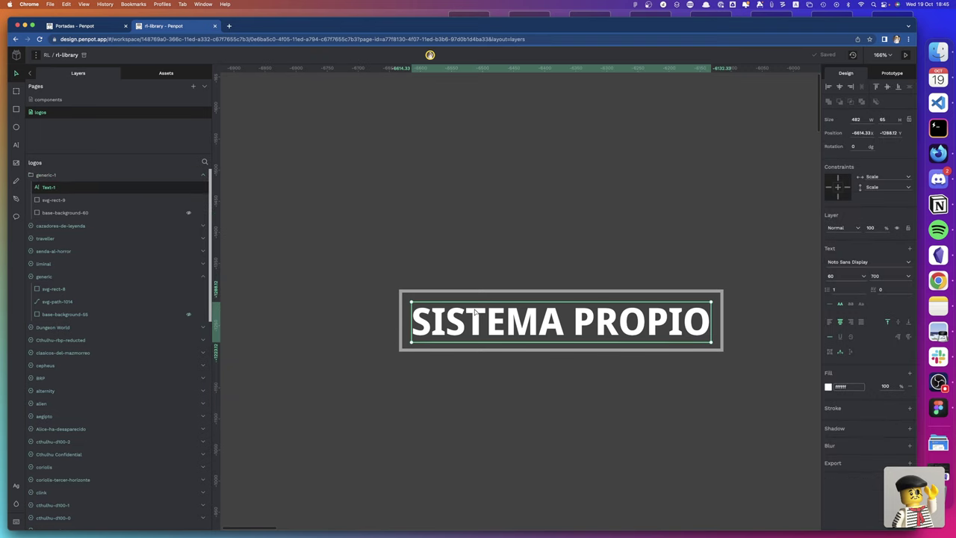
key("alt")
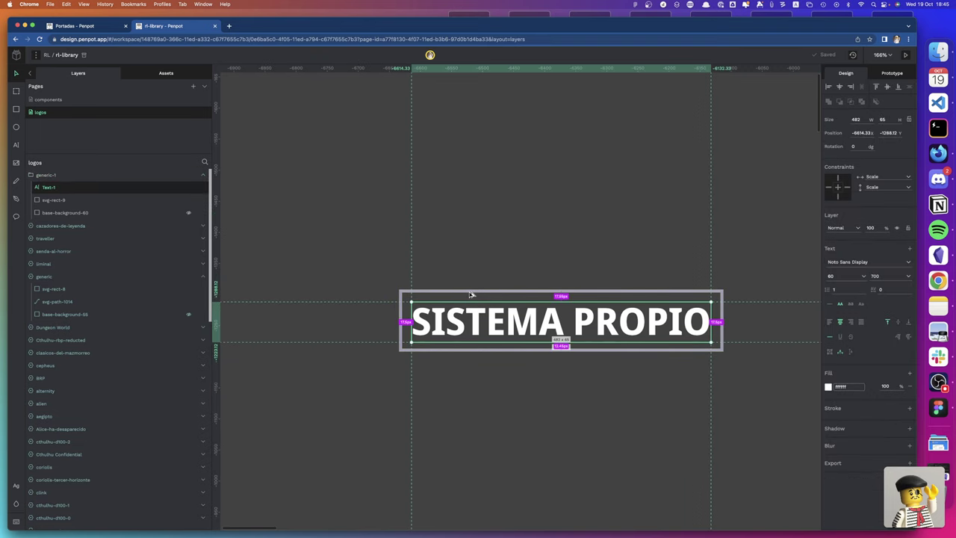
left_click(471, 295, "shift")
scroll(455, 291, "right", 1)
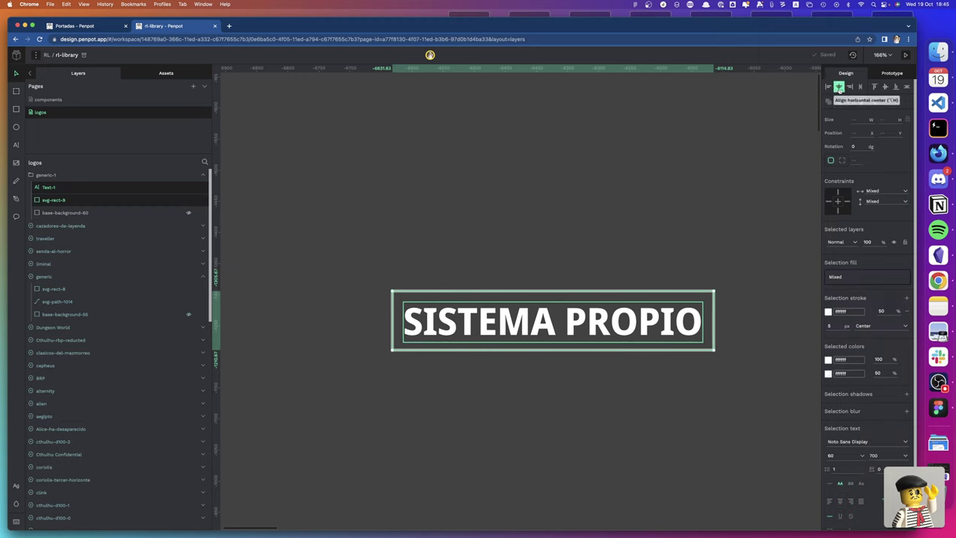
Centre the SISTEMA PROPIO text vertically within its frame
left_click(885, 86)
left_click(734, 216)
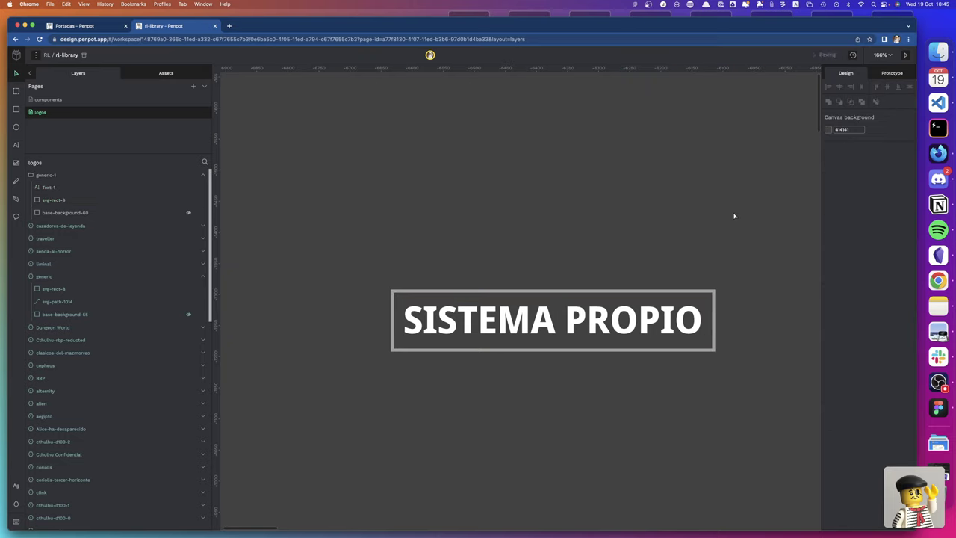
left_click(634, 324)
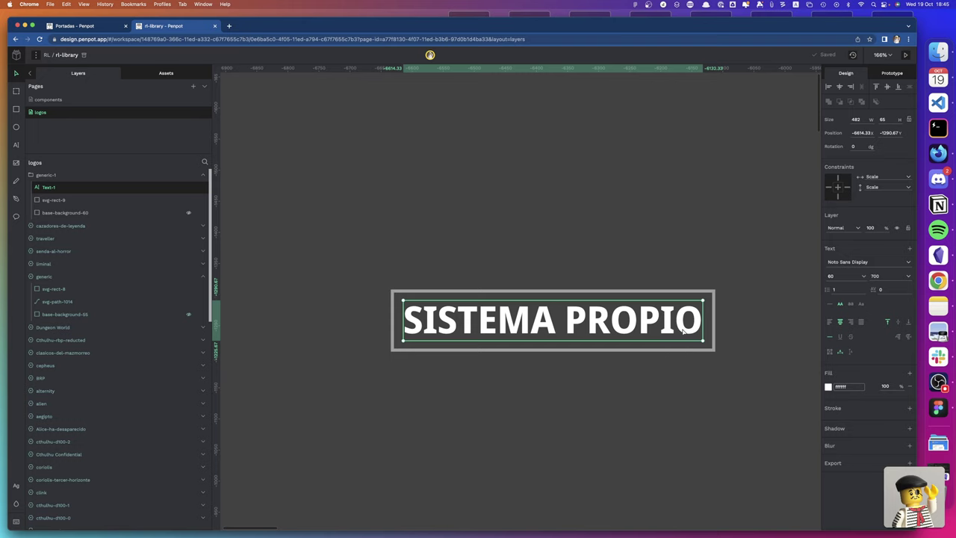
Select the frame rectangle and text together and create Component-1 from them
scroll(683, 331, "right", 1)
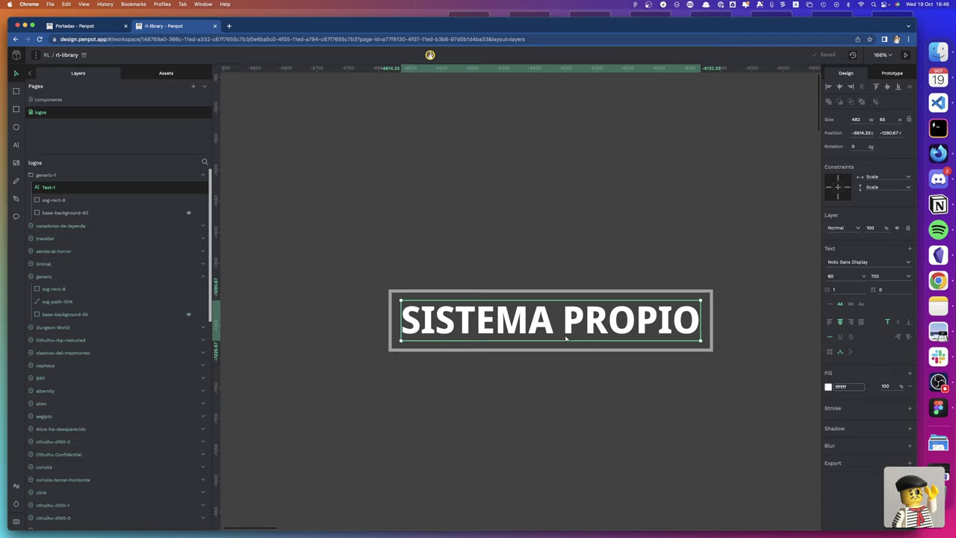
left_click(532, 292)
left_click(536, 315)
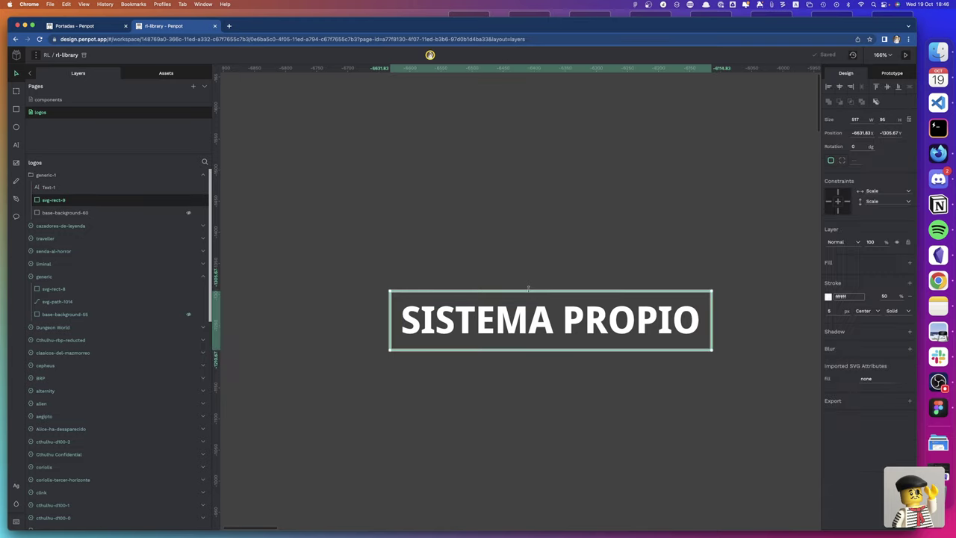
left_click(537, 316, "shift")
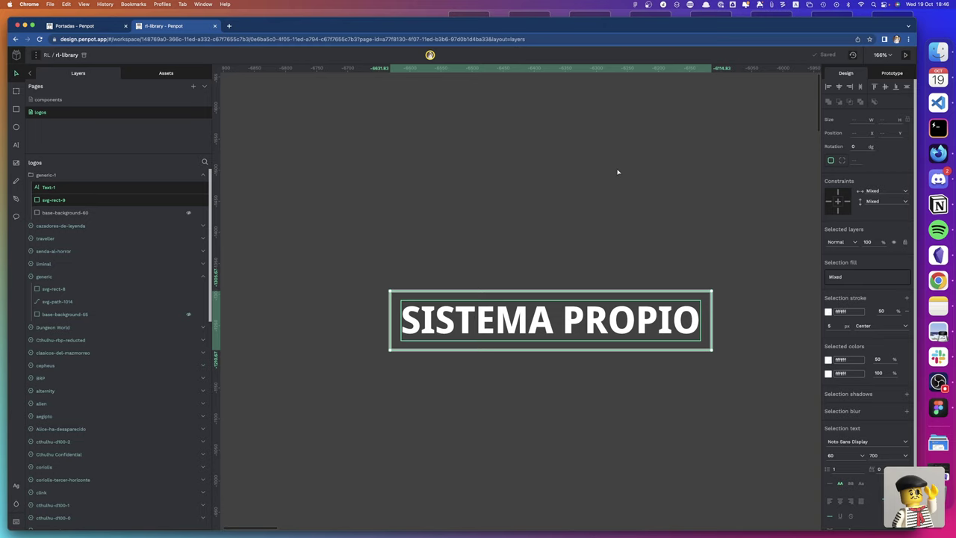
key("super+k")
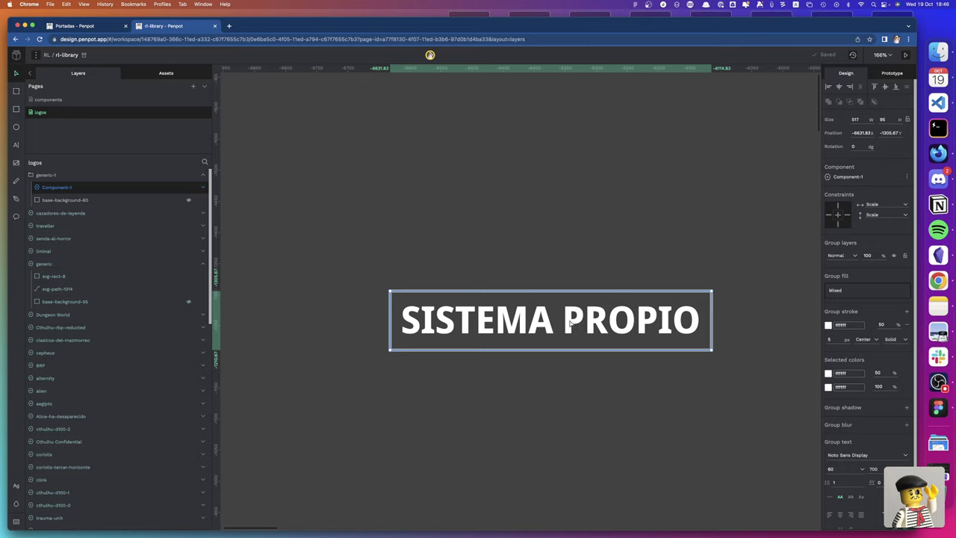
Give svg-rect-9 Left & Right and Top & Bottom constraints
double_click(569, 322)
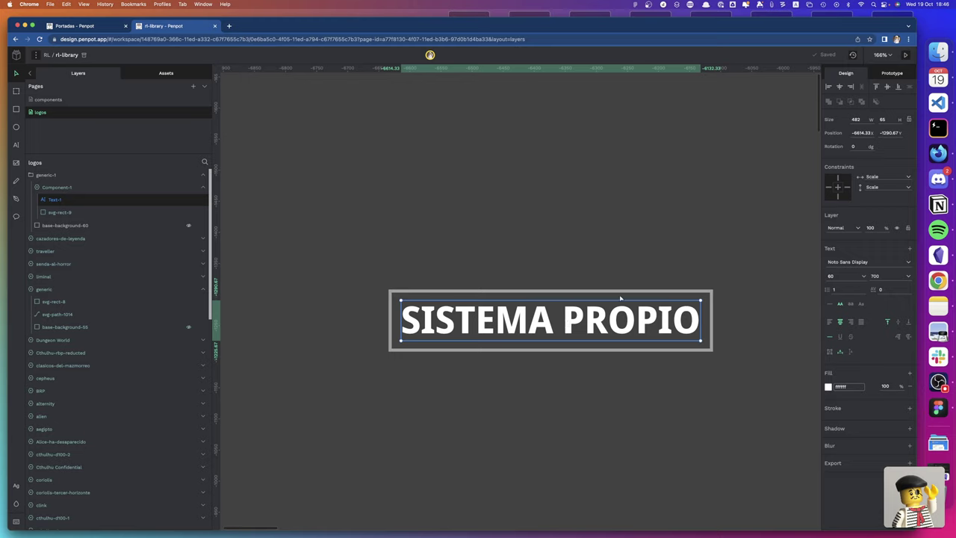
key("Escape")
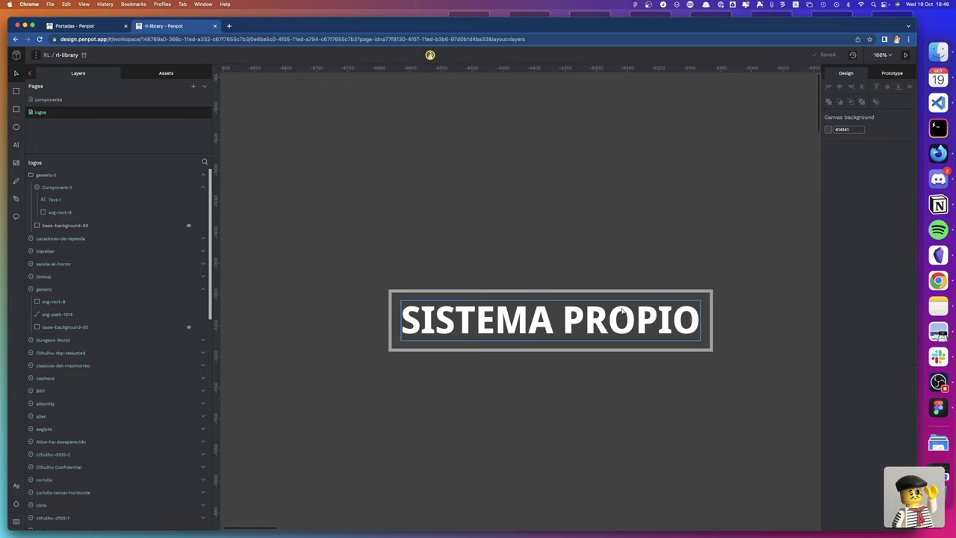
left_click(614, 289)
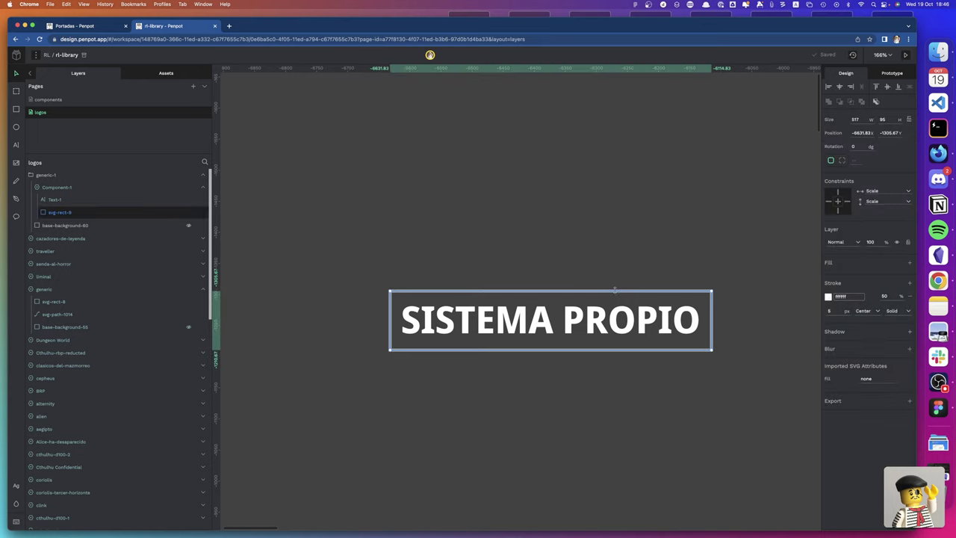
left_click(870, 192)
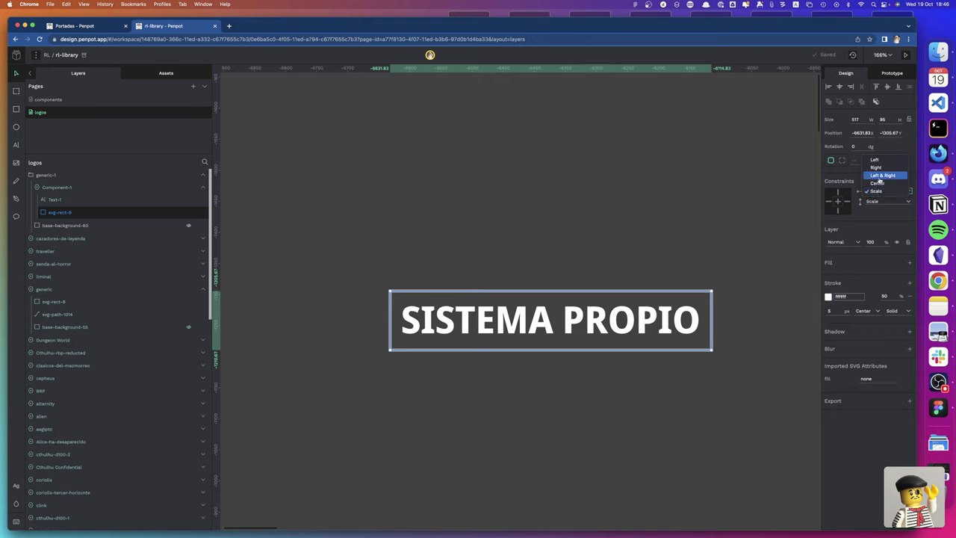
left_click(881, 175)
left_click(875, 201)
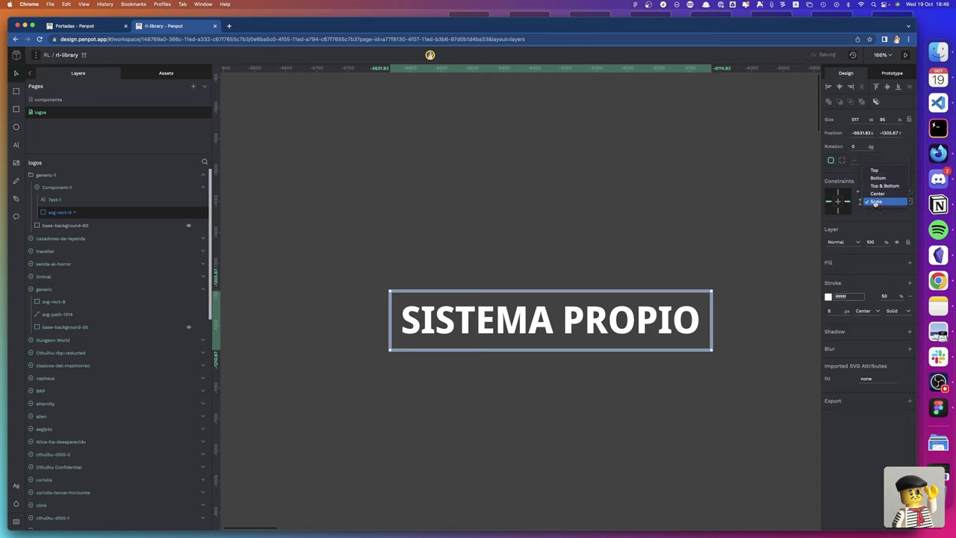
left_click(878, 186)
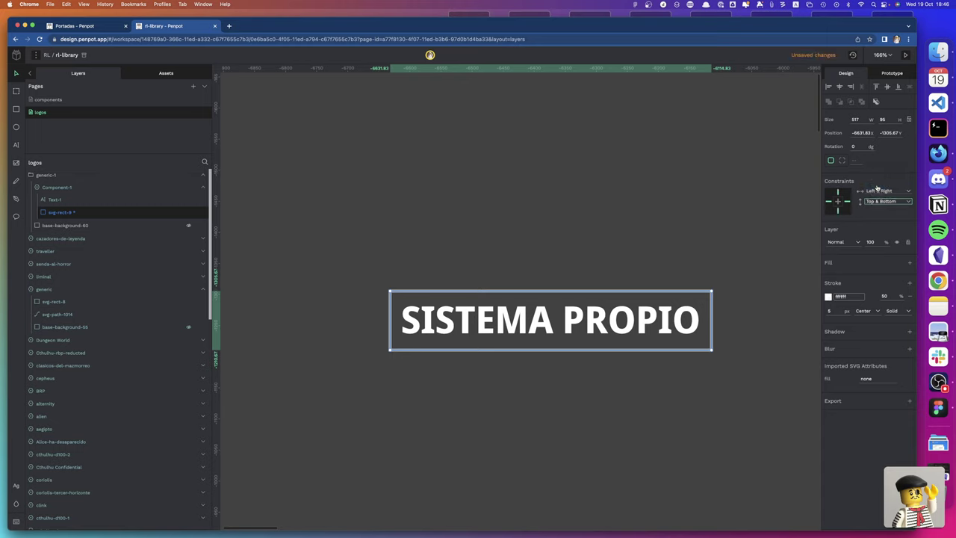
Retype the ending of PROPIO in the logo text, then reselect Component-1
left_click(692, 321)
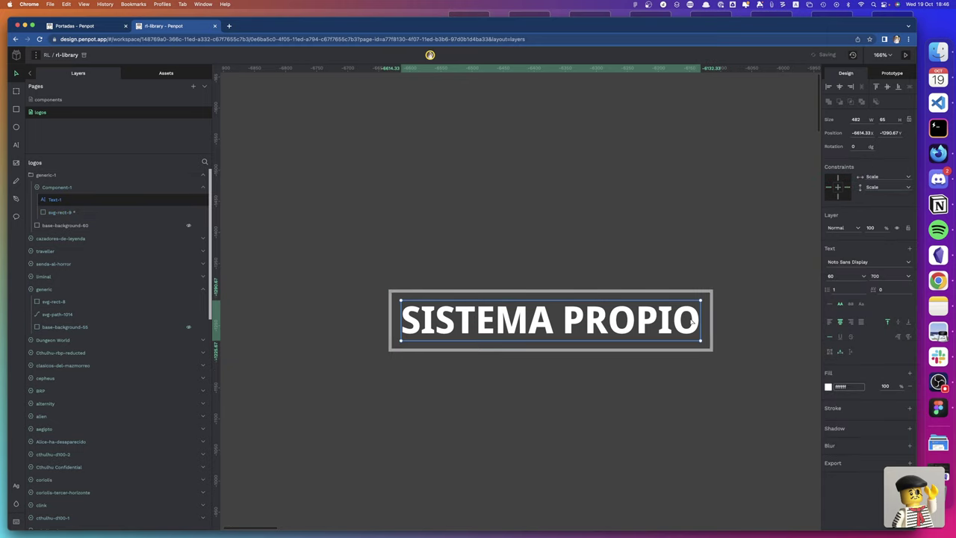
double_click(692, 321)
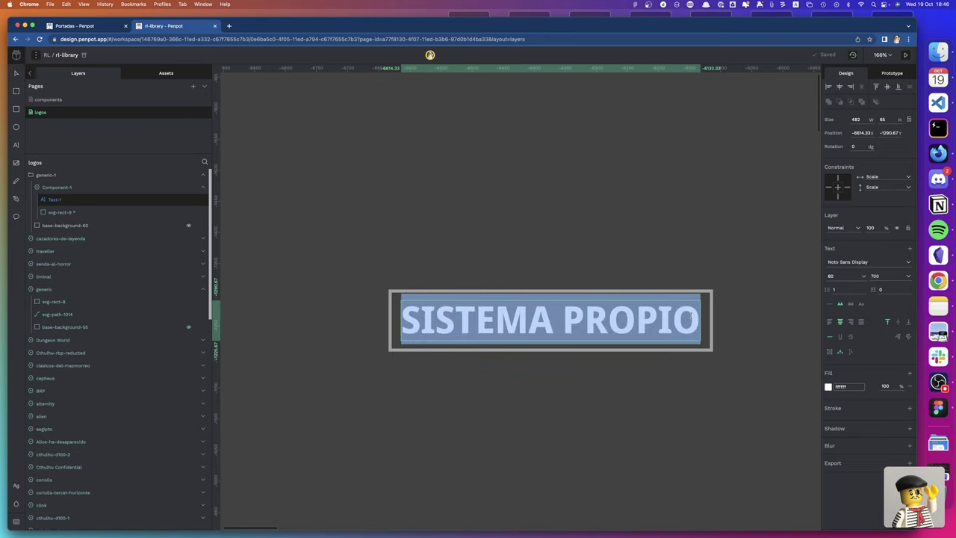
left_click(692, 317)
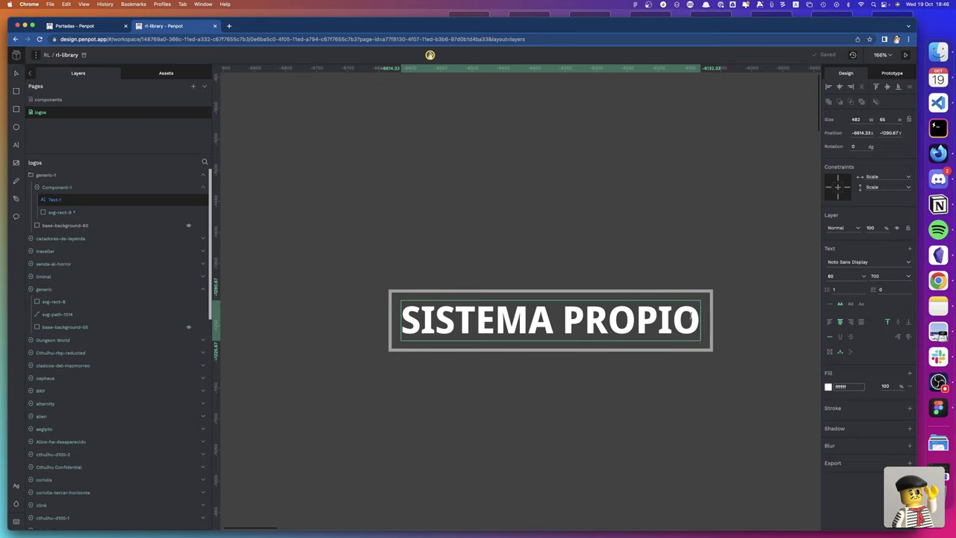
key("BackSpace")
key("BackSpace")
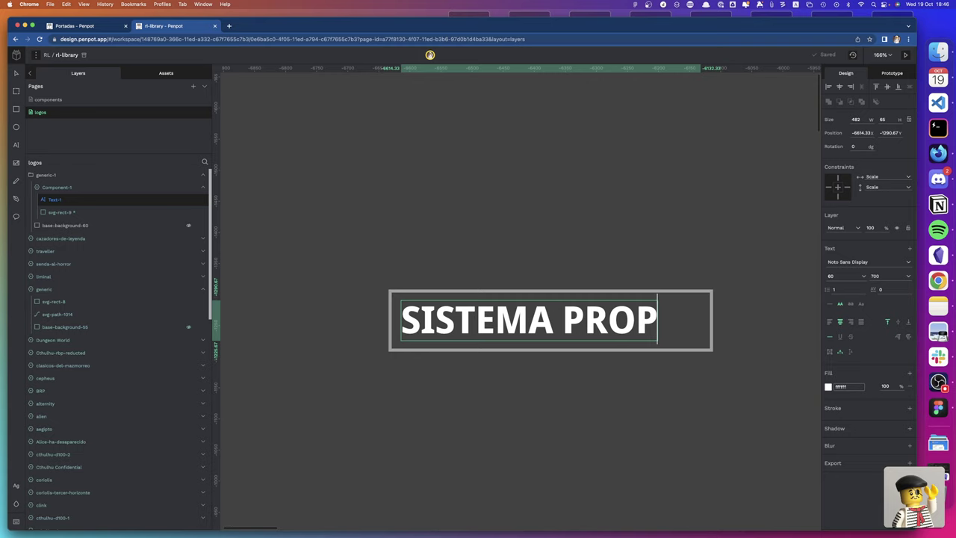
type("IO")
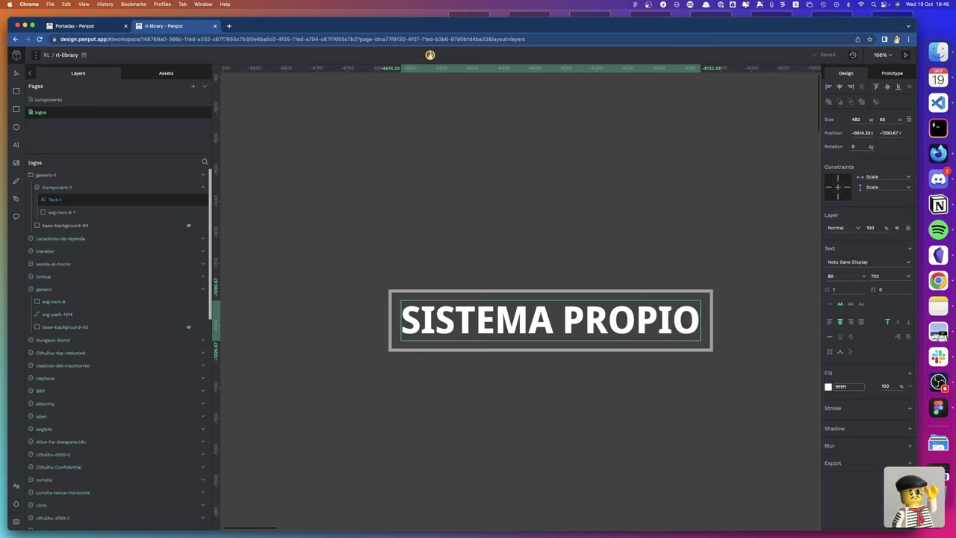
key("Escape")
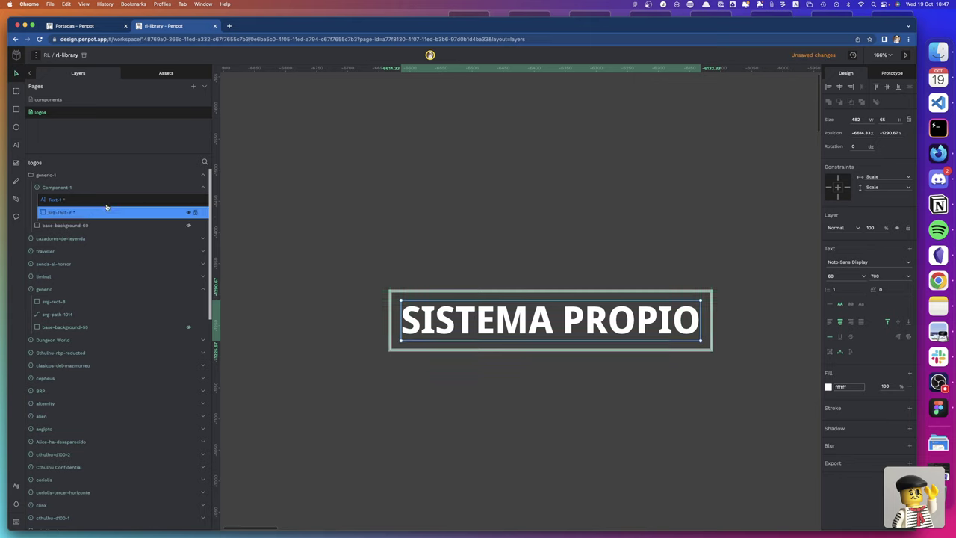
left_click(69, 187)
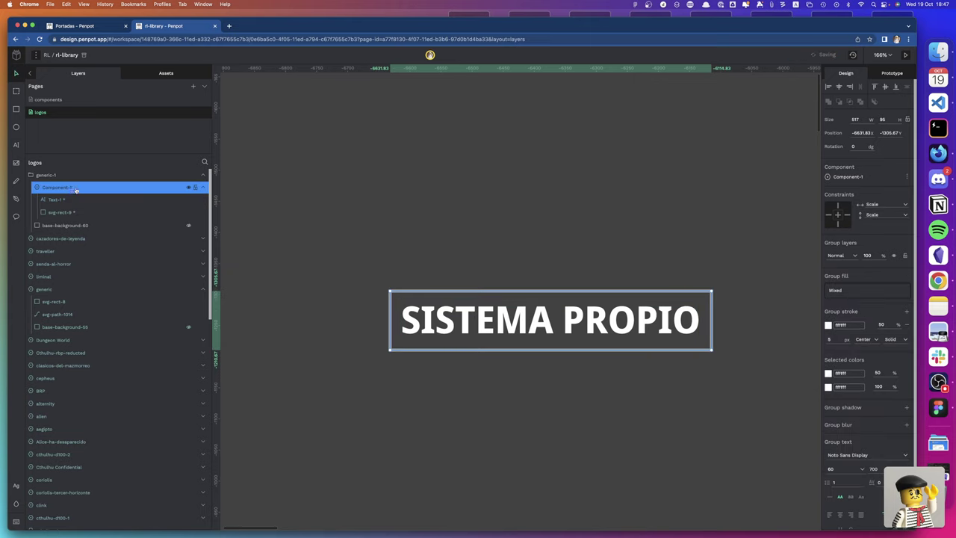
Set Component-1's constraints to Left & Right and Top & Bottom
left_click(906, 205)
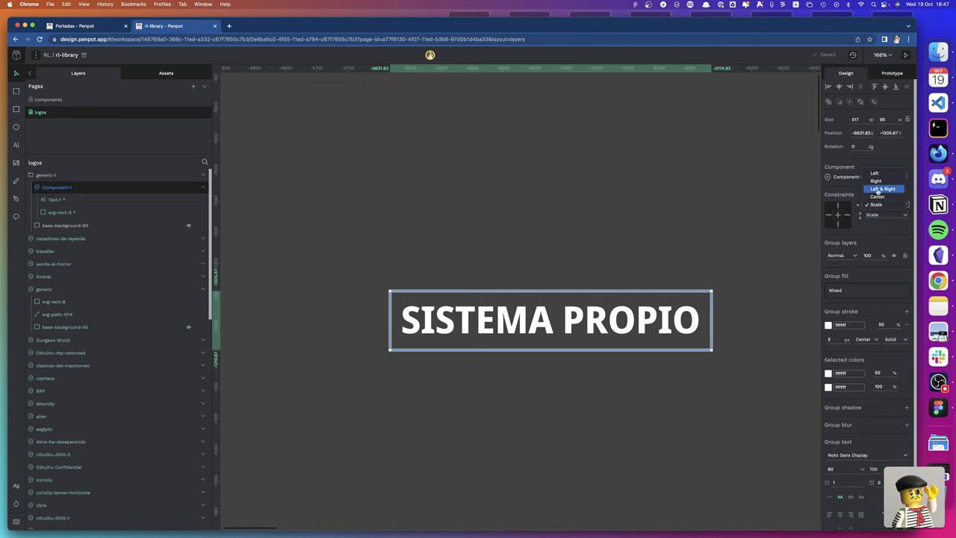
left_click(879, 190)
left_click(900, 215)
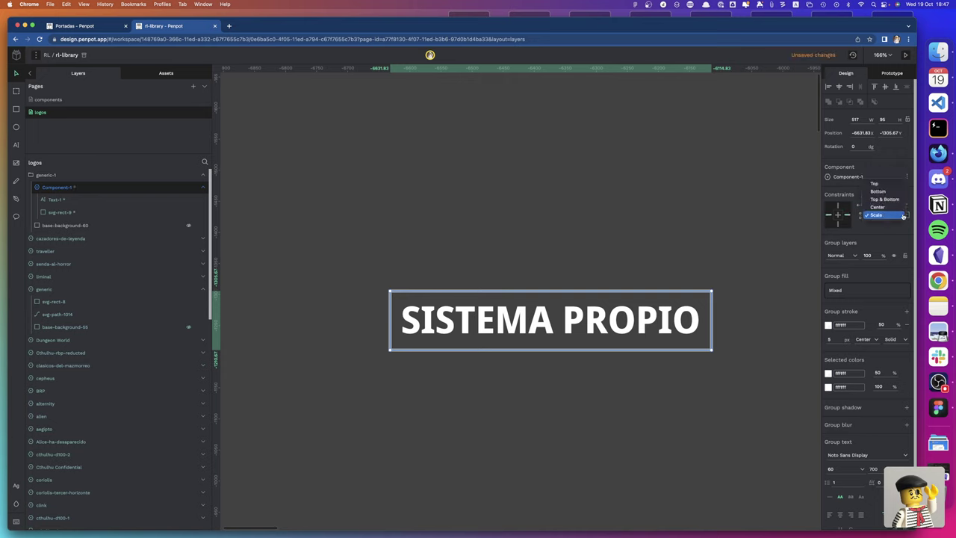
left_click(888, 200)
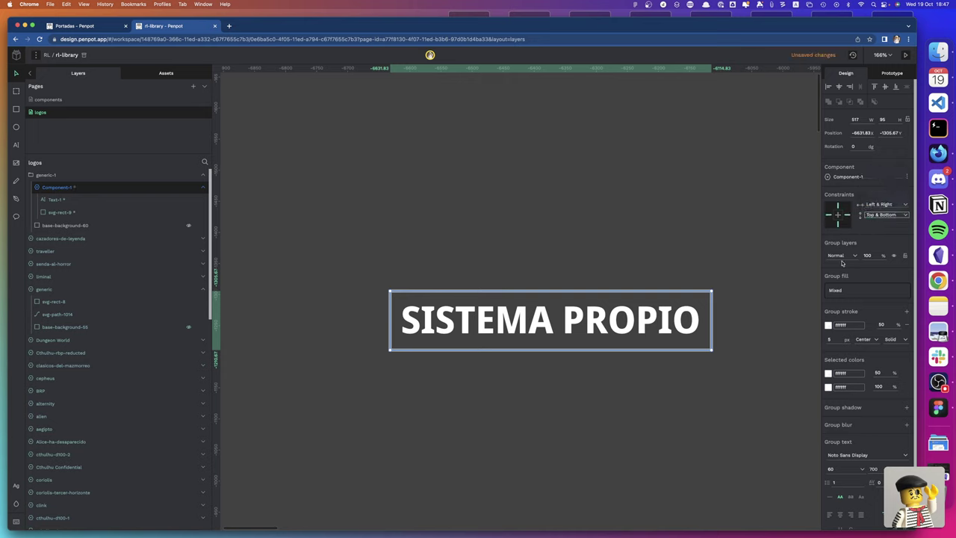
Retype the I in PROPIO inside the component's text
double_click(679, 327)
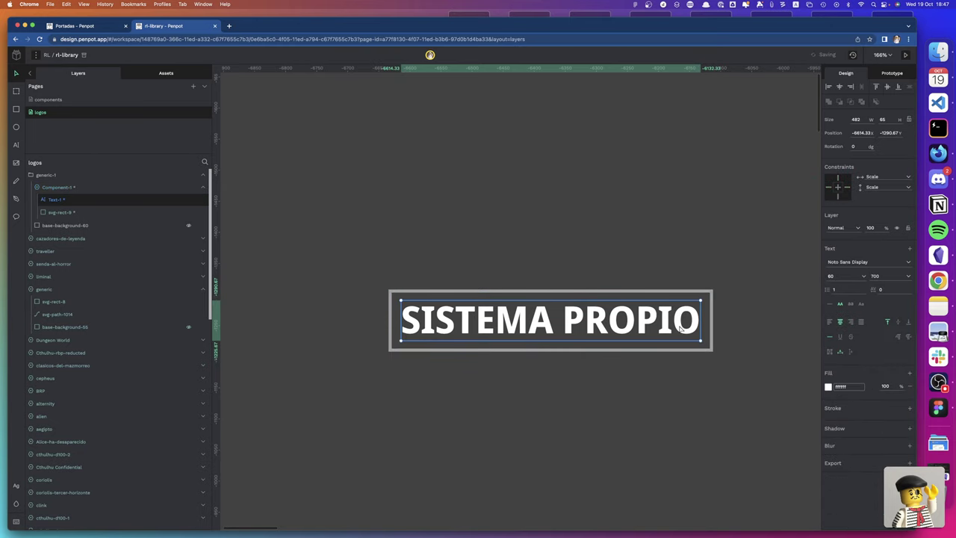
scroll(680, 327, "right", 2)
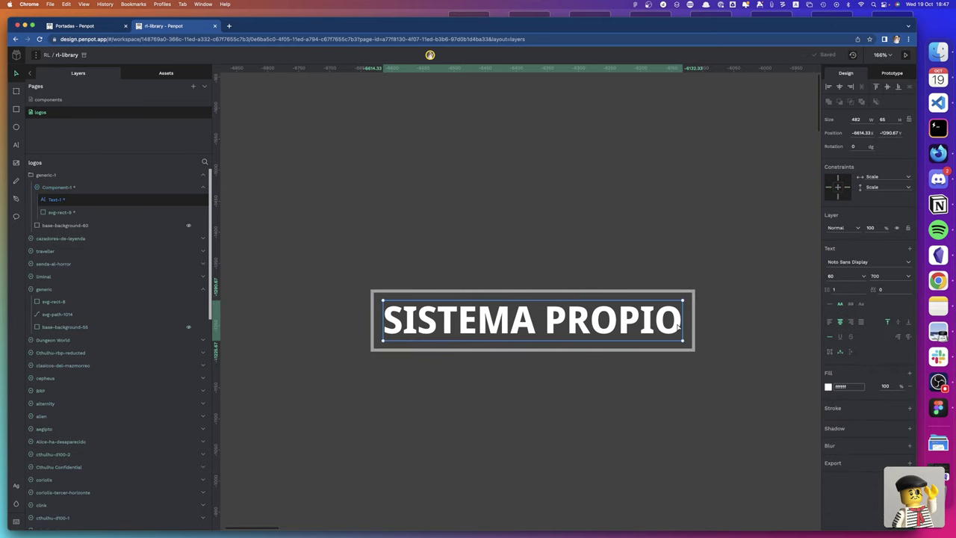
scroll(679, 327, "left", 1)
double_click(680, 327)
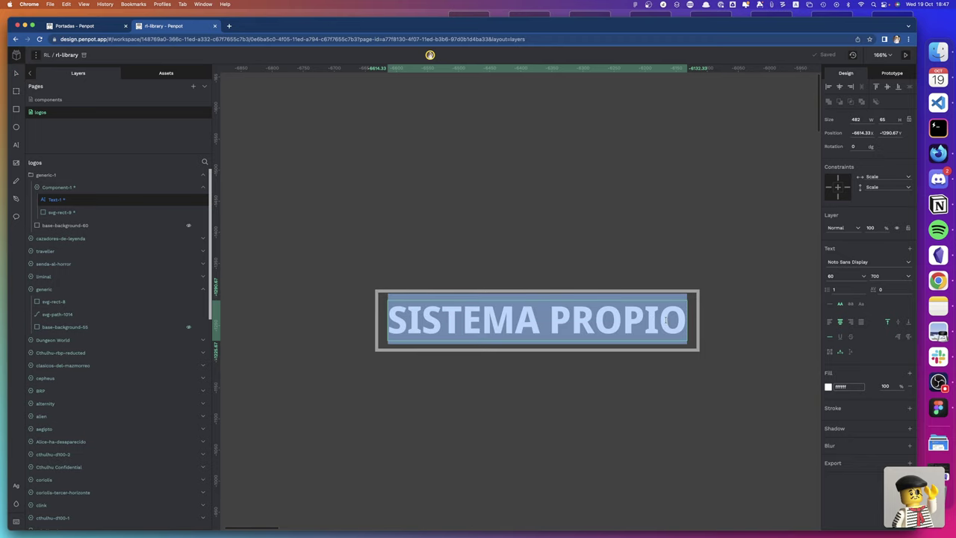
left_click(659, 321)
key("BackSpace")
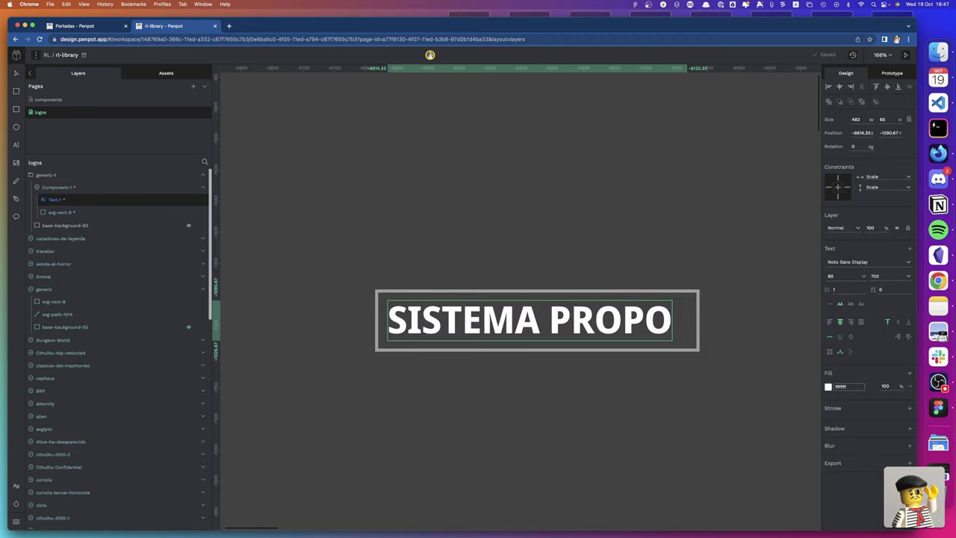
type("I")
key("Escape")
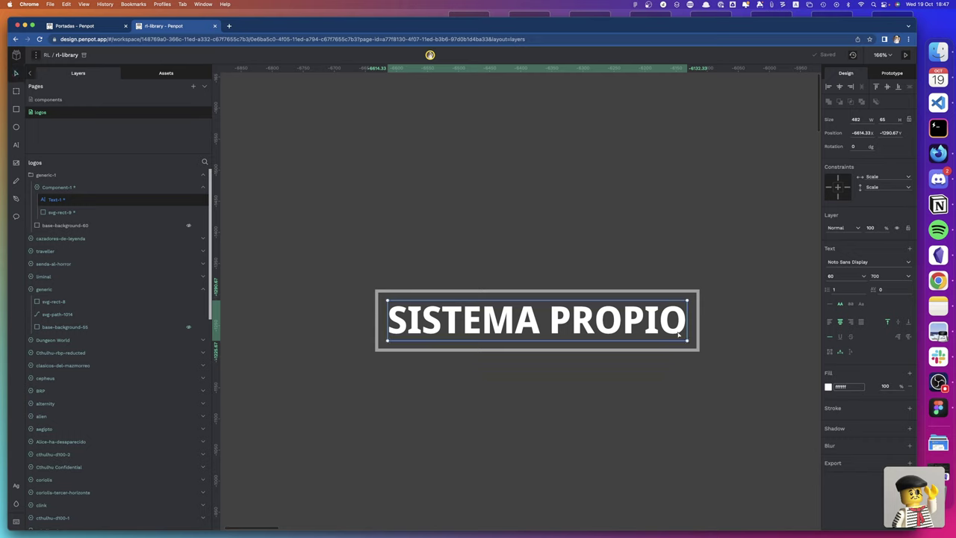
Pin the text Left & Right horizontally and retype its final O
left_click(875, 177)
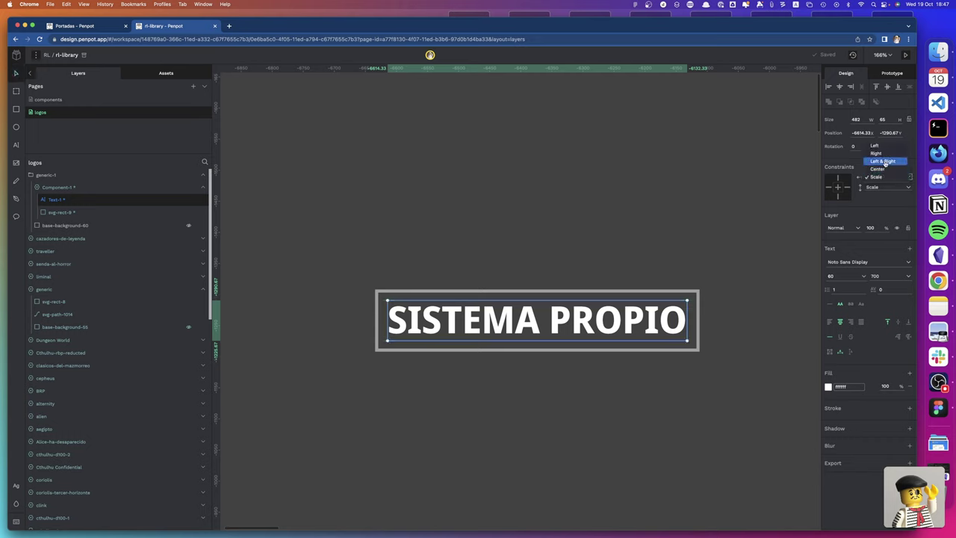
left_click(883, 161)
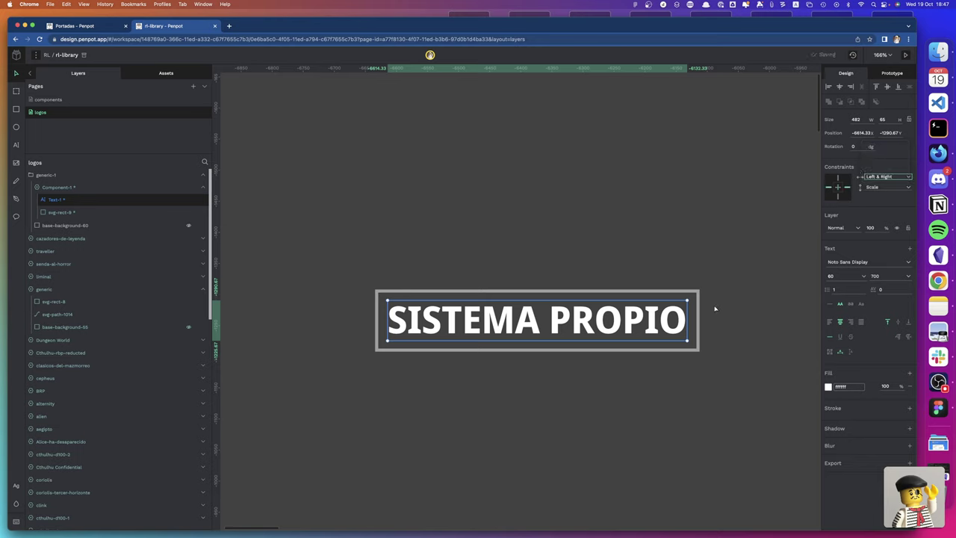
double_click(679, 320)
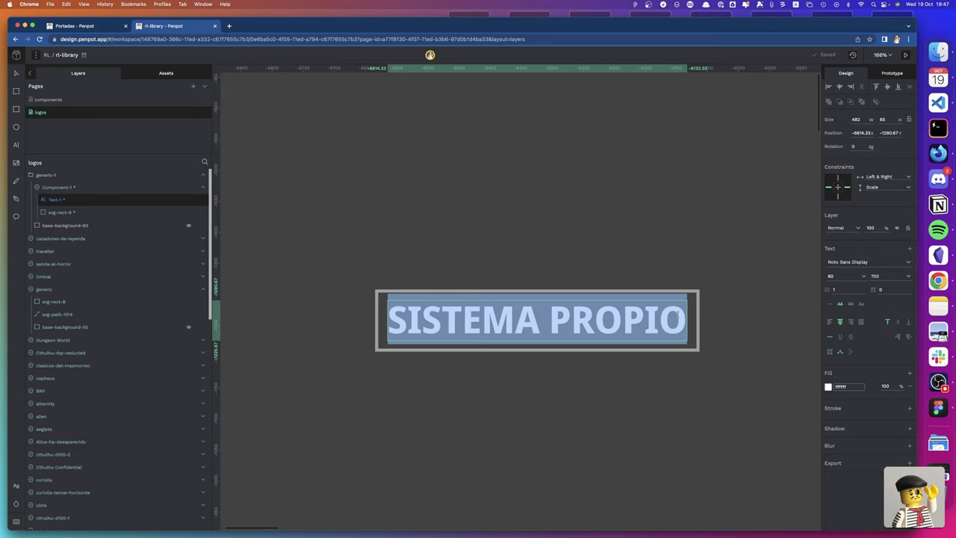
left_click(678, 314)
key("BackSpace")
type("O")
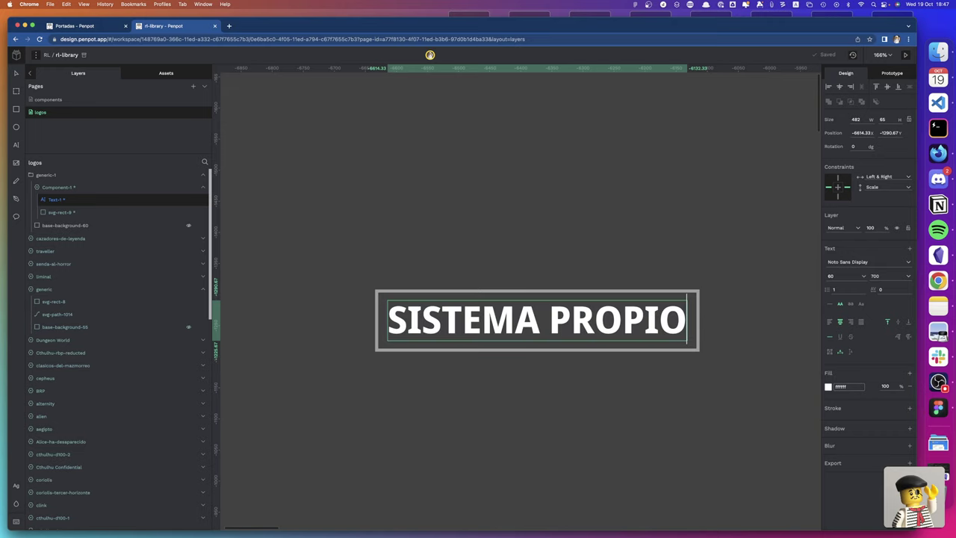
key("Escape")
key("Escape")
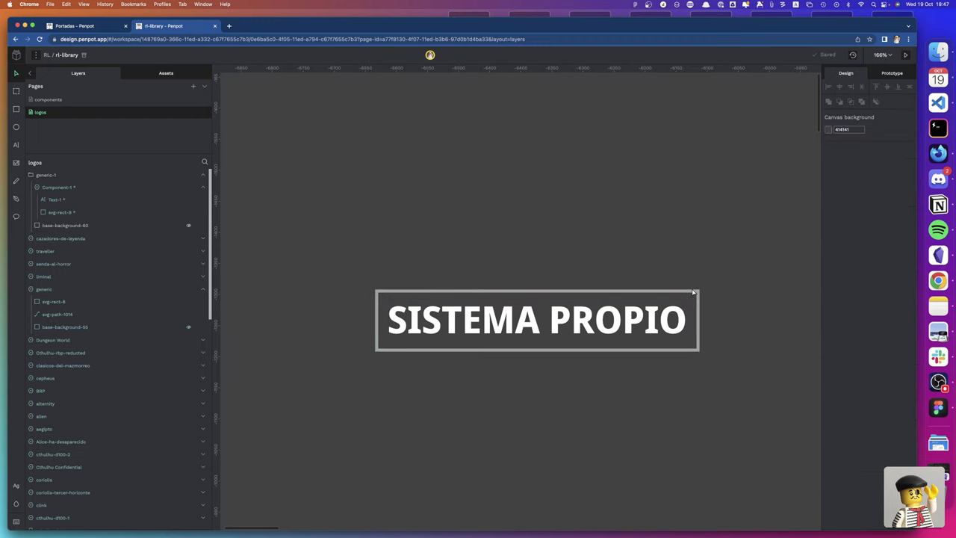
scroll(243, 249, "right", 2)
Test-resize Component-1 wider and narrower, then undo back to 517 width and Scale constraints
left_click(72, 187)
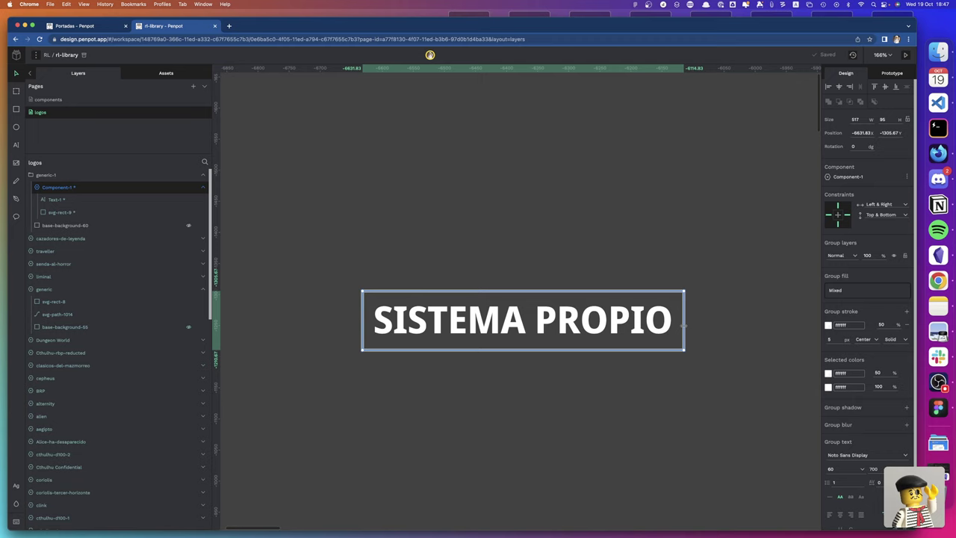
left_click_drag(684, 325, 771, 331)
key("ctrl+z")
left_click_drag(683, 316, 669, 307)
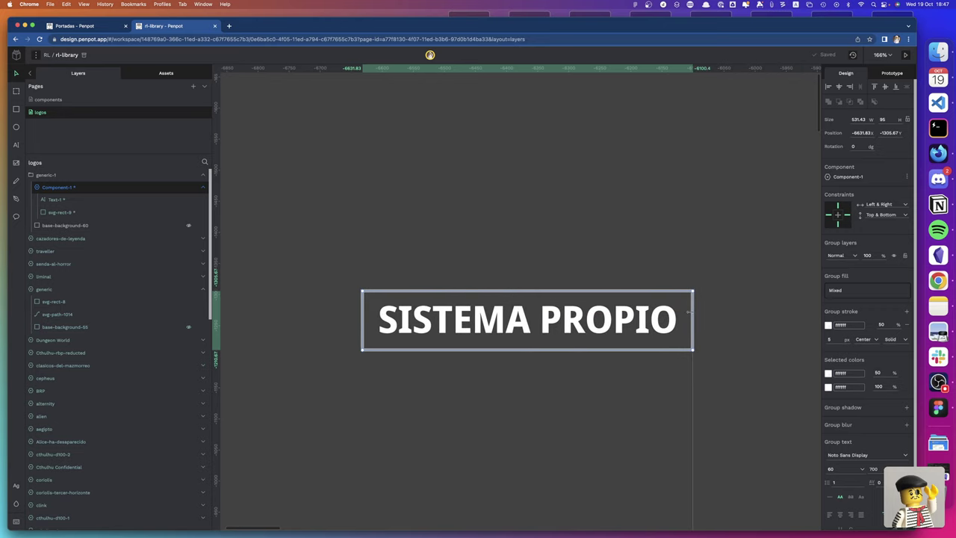
mouse_move(664, 307)
left_mouse_down()
mouse_move(731, 315)
mouse_move(706, 315)
left_mouse_up()
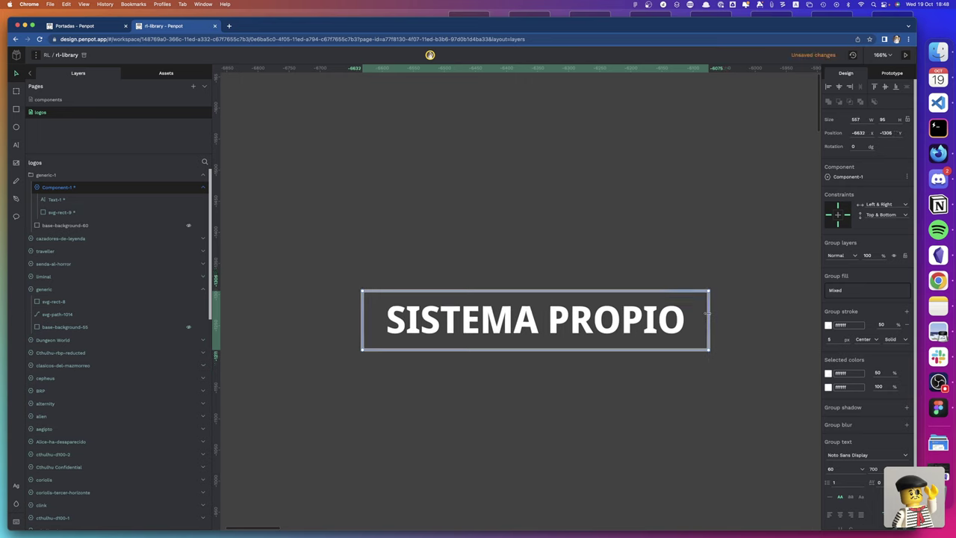
key("ctrl+z")
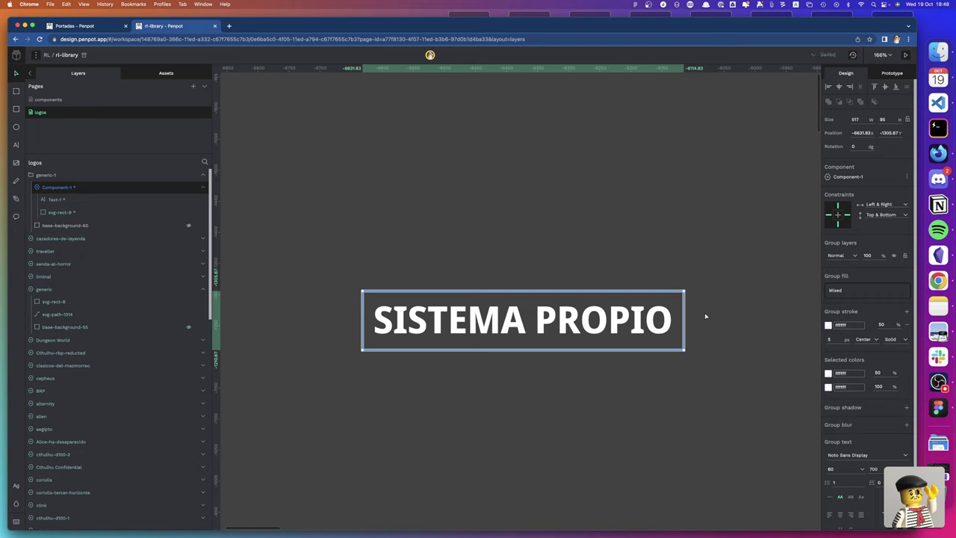
key("ctrl+z")
key("ctrl+z")
key("ctrl+z")
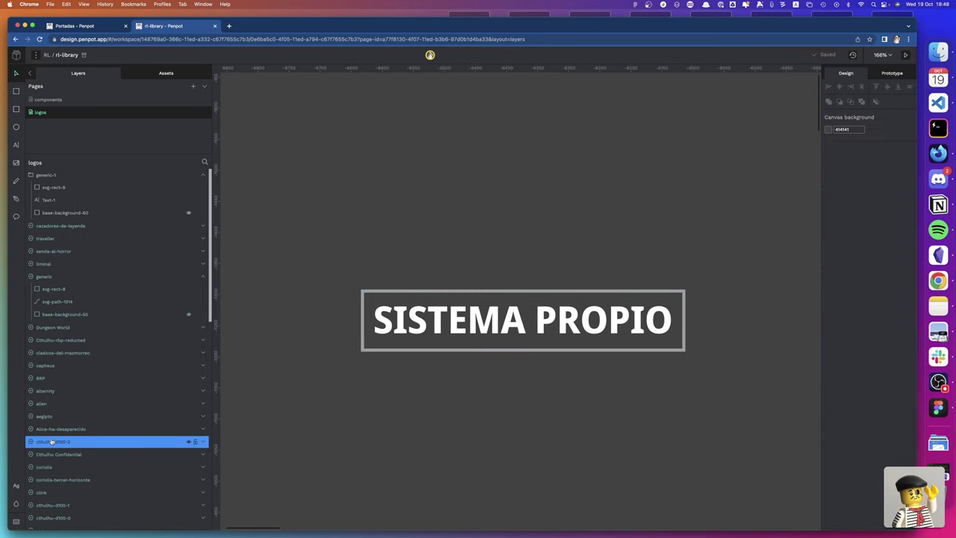
Search the layers for 'generic' and delete the old generic logo board
scroll(53, 450, "down", 1)
scroll(54, 450, "down", 10)
scroll(75, 433, "down", 5)
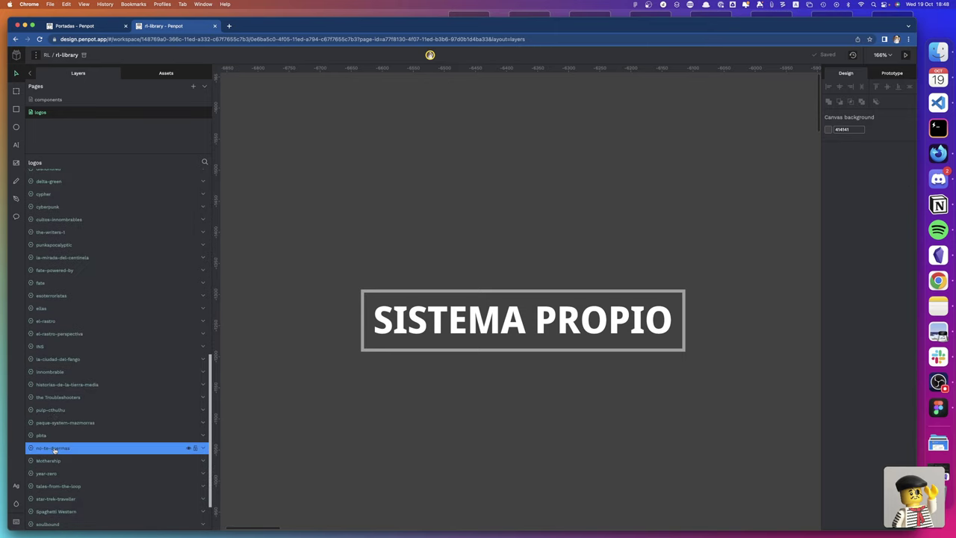
left_click(205, 162)
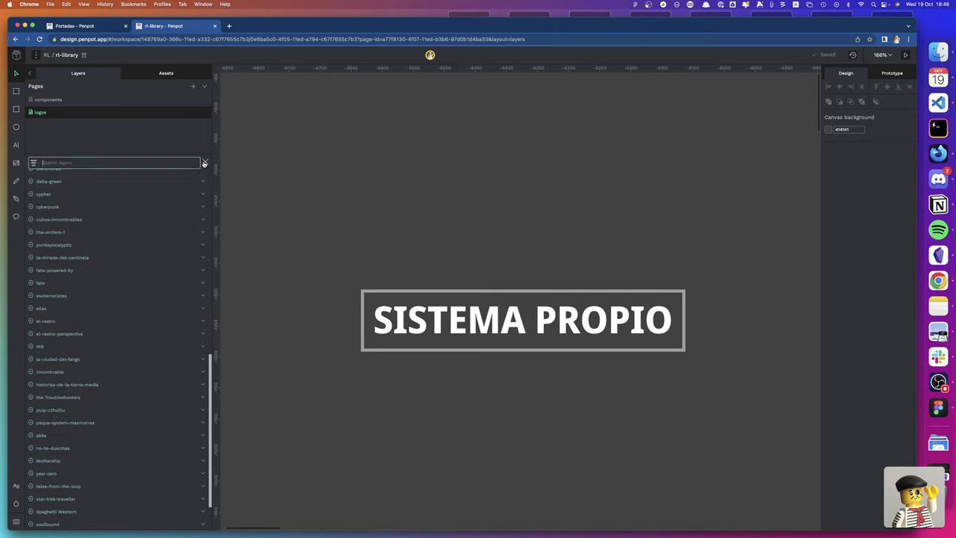
type("generico")
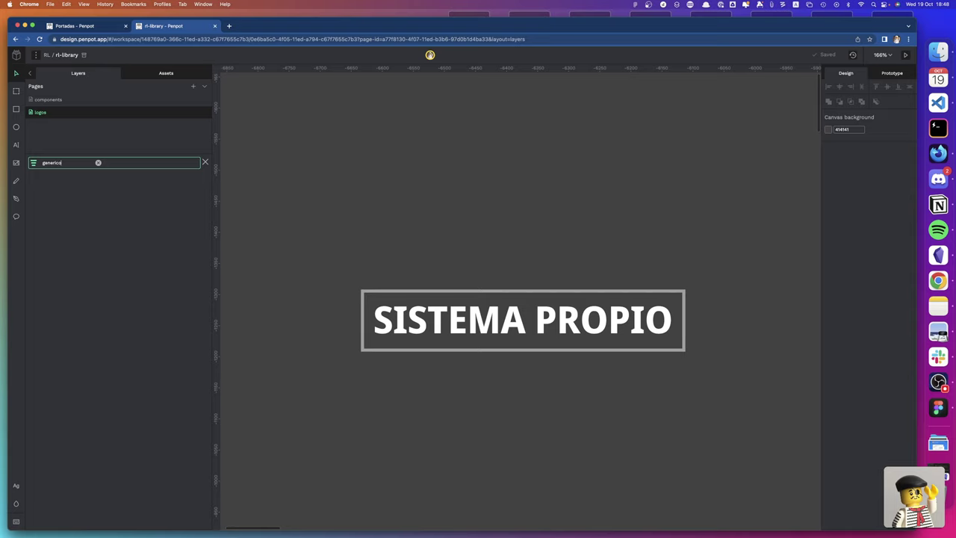
key("BackSpace")
left_click(178, 175)
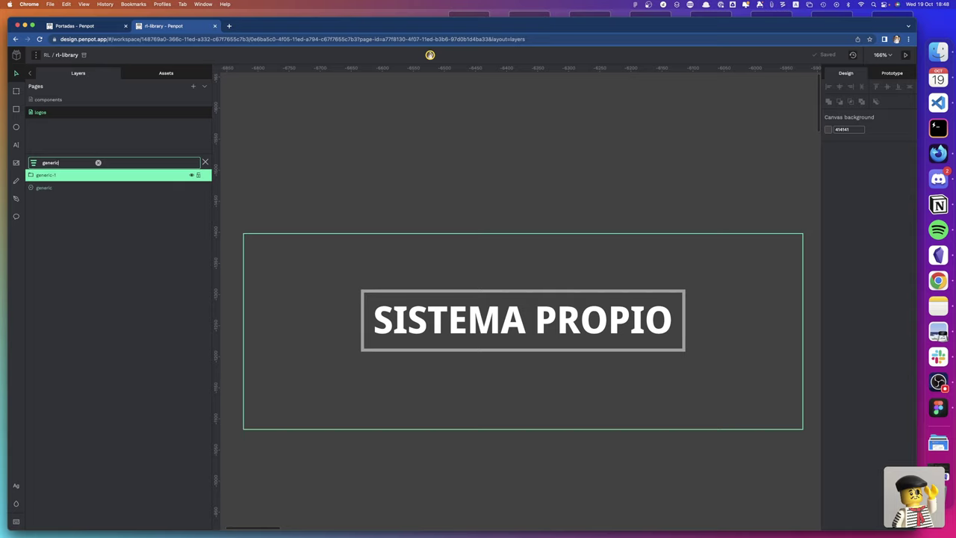
left_click(42, 188)
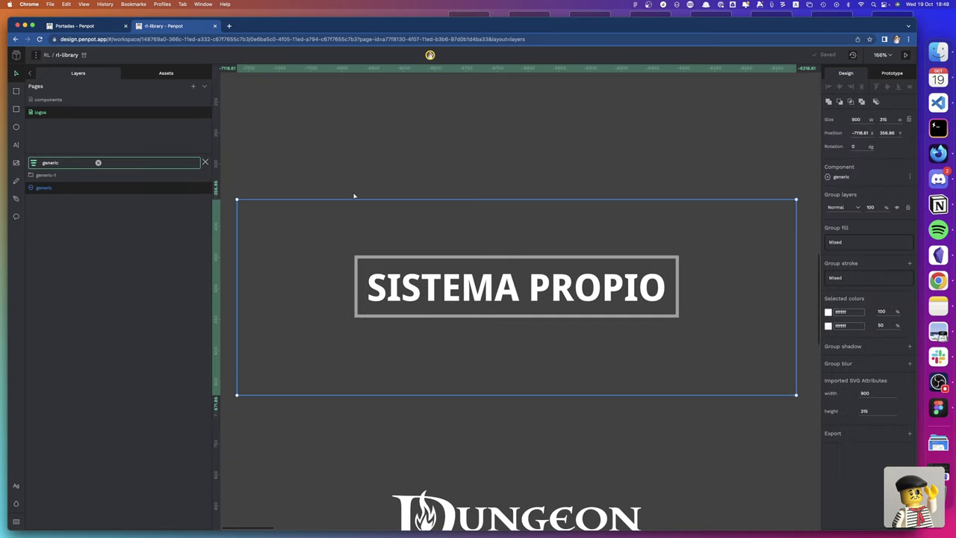
left_click(271, 192)
left_click(388, 273)
key("Delete")
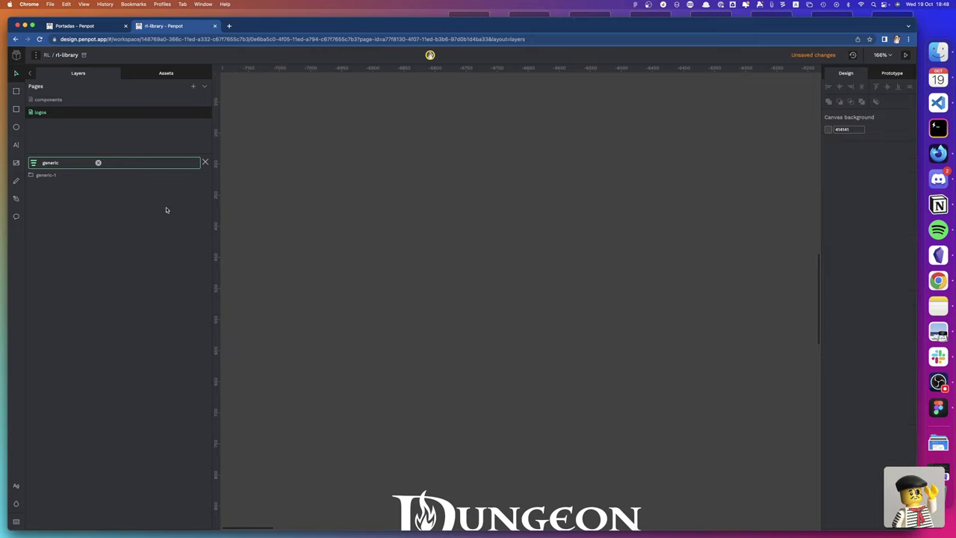
Rename generic-1 to 'generic' and make it a component
left_click(56, 175)
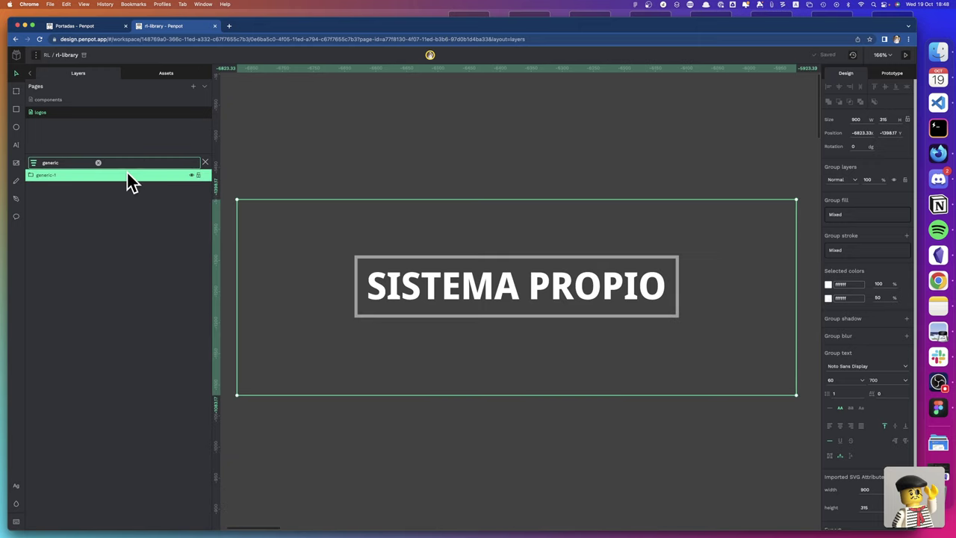
double_click(47, 174)
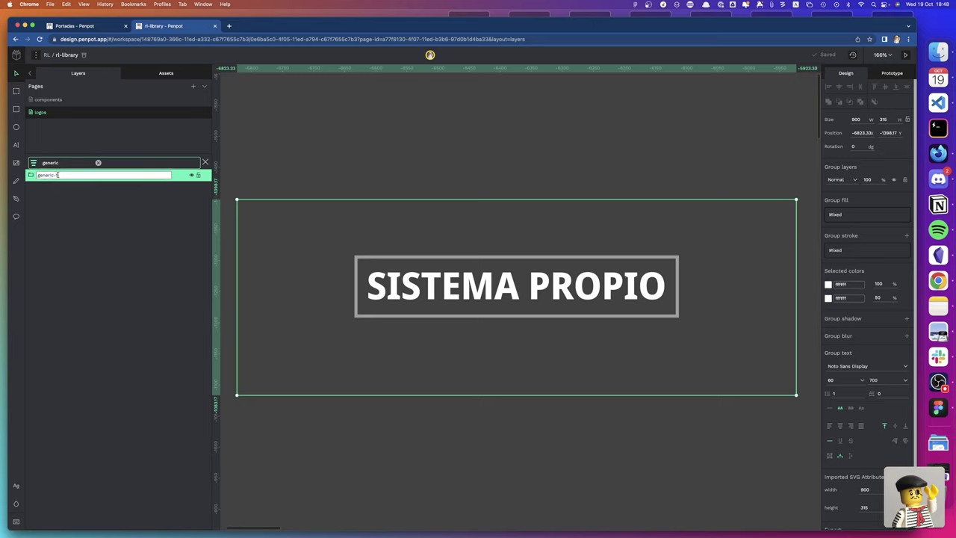
key("Return")
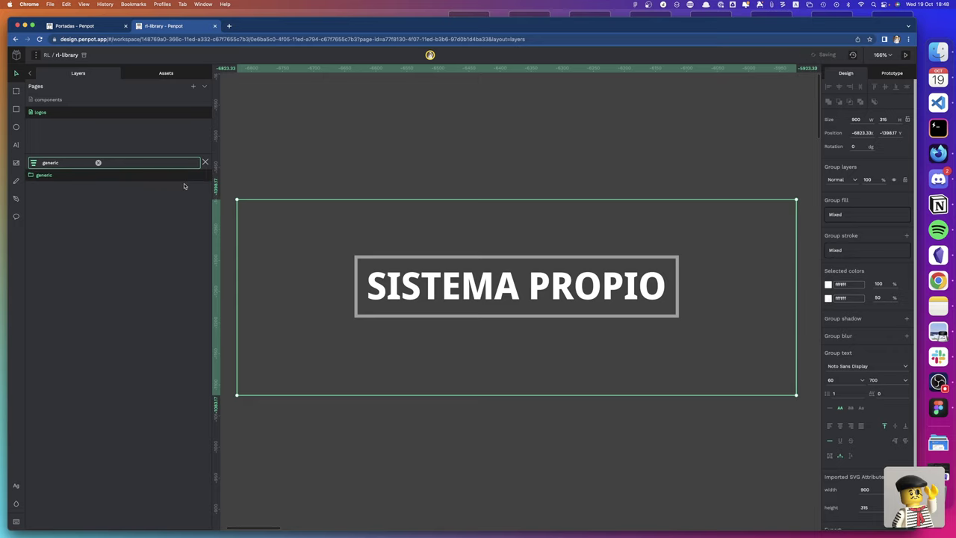
key("ctrl+k")
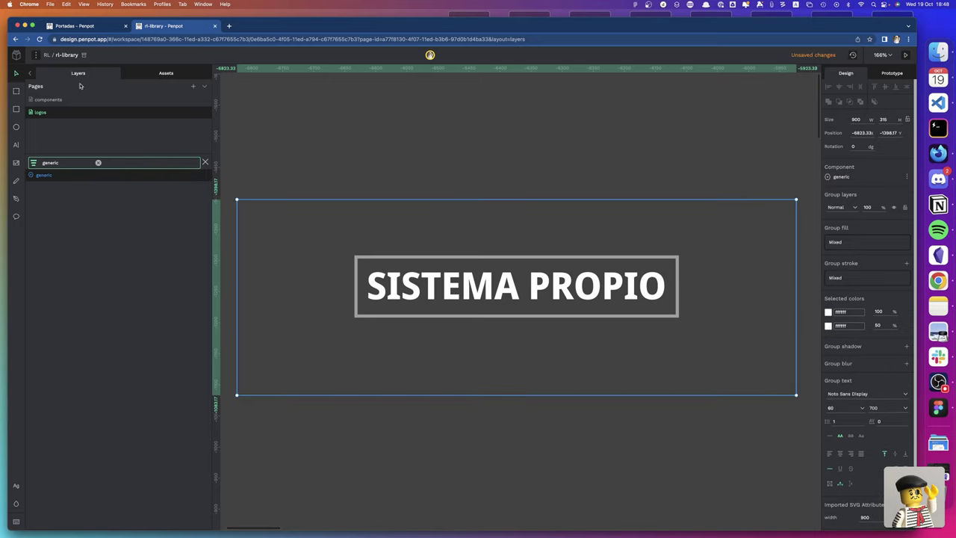
Delete the duplicate generic component from the library's Components assets
left_click(158, 75)
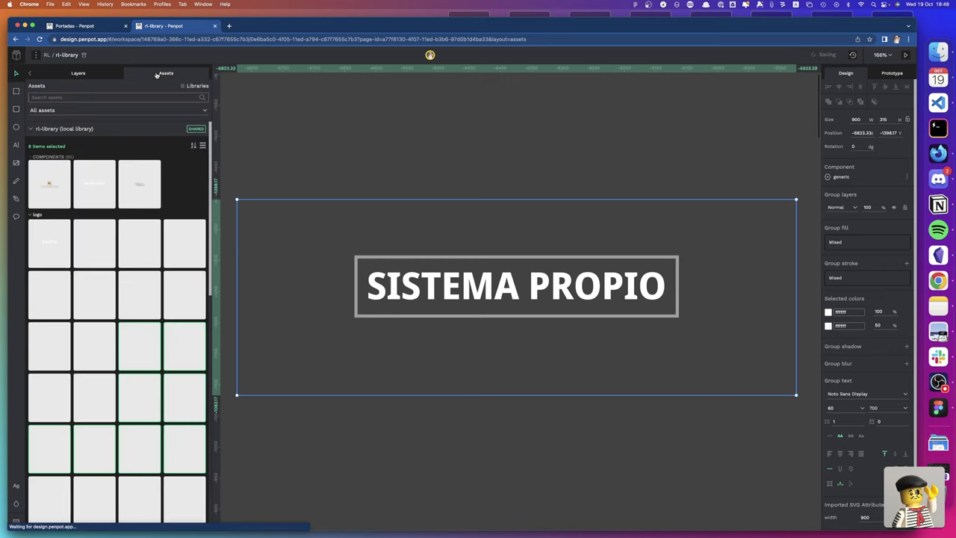
left_click(99, 195)
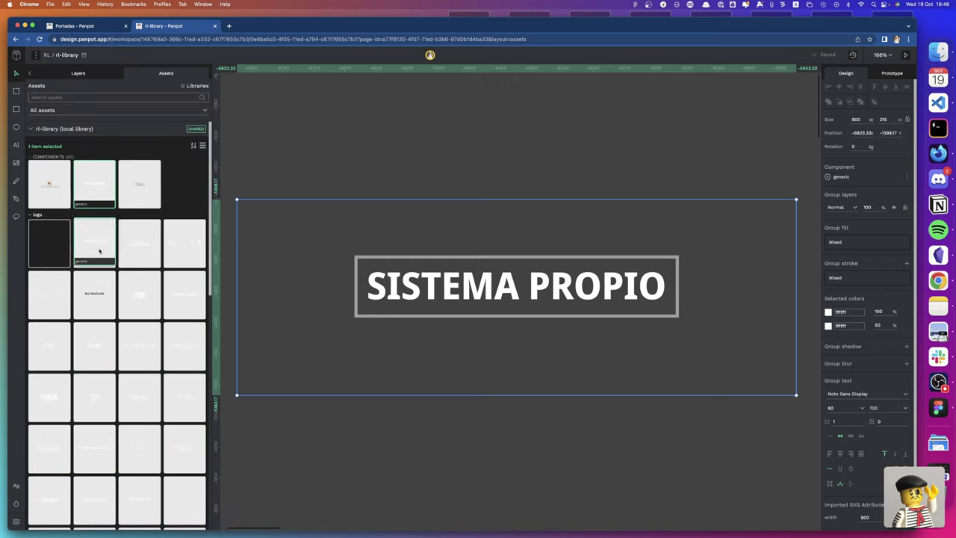
key("Delete")
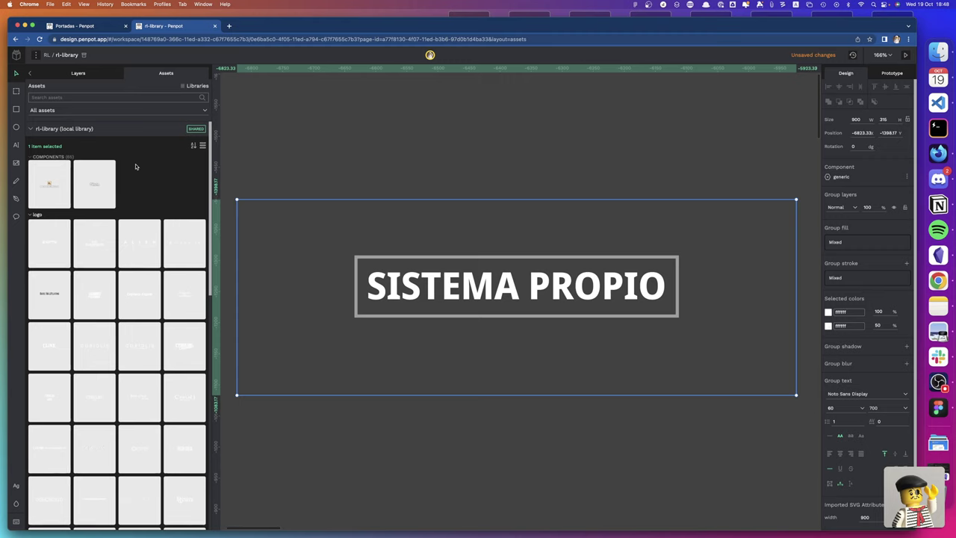
scroll(135, 167, "down", 5)
scroll(136, 167, "down", 2)
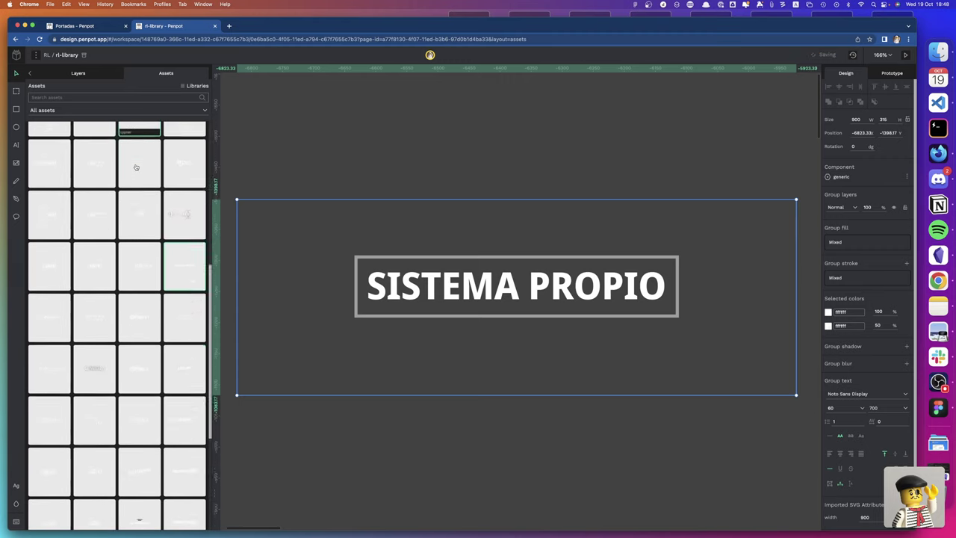
scroll(136, 167, "down", 5)
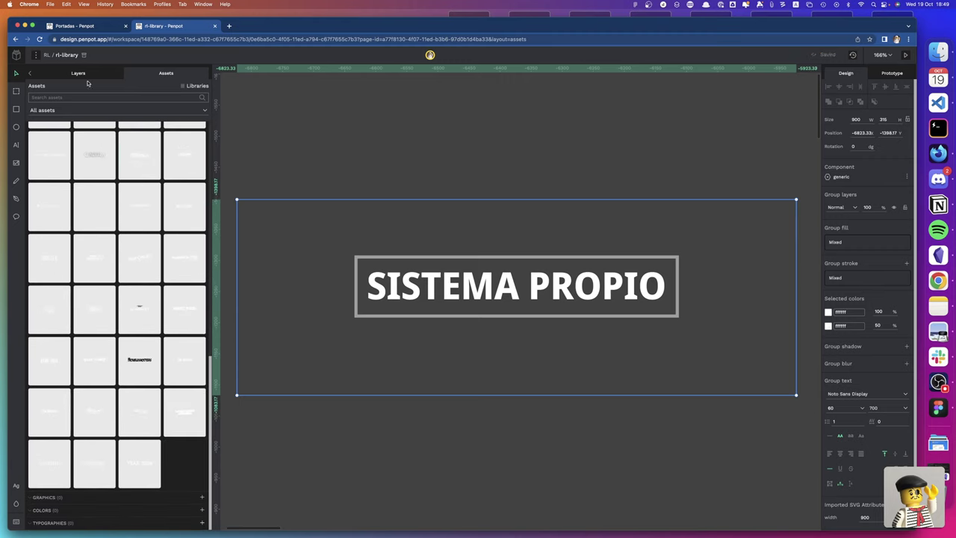
Accept the pending shared-library updates in the Portadas file, then go back to rl-library
left_click(91, 26)
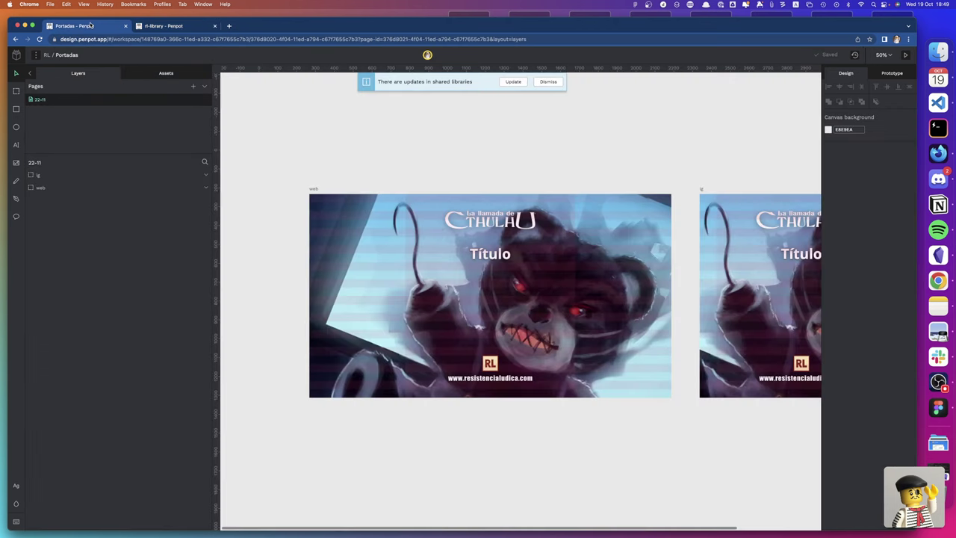
left_click(512, 81)
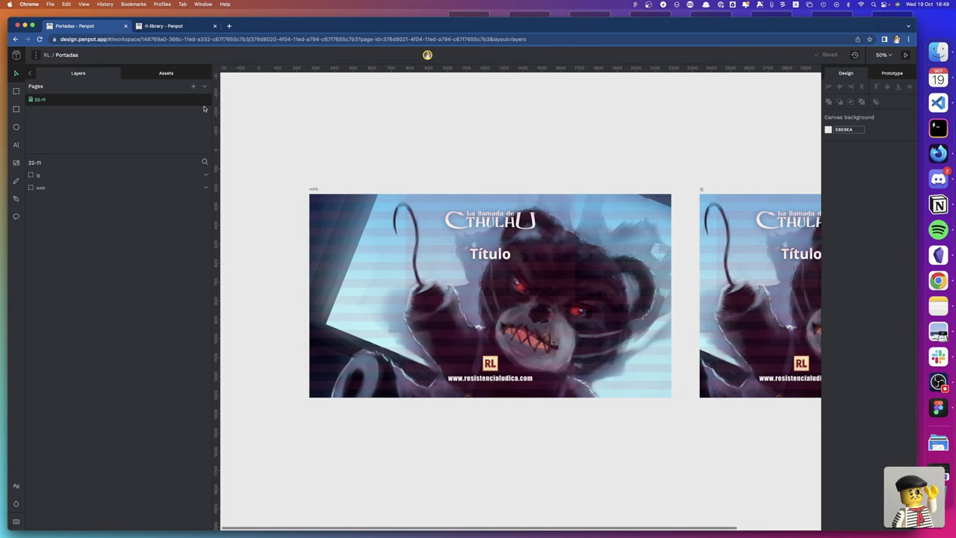
left_click(177, 30)
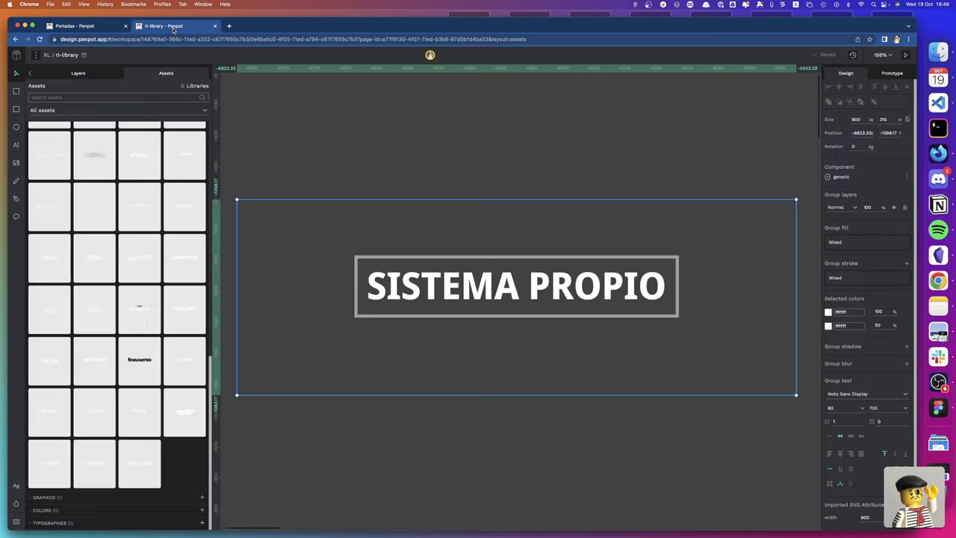
double_click(507, 291)
double_click(506, 291)
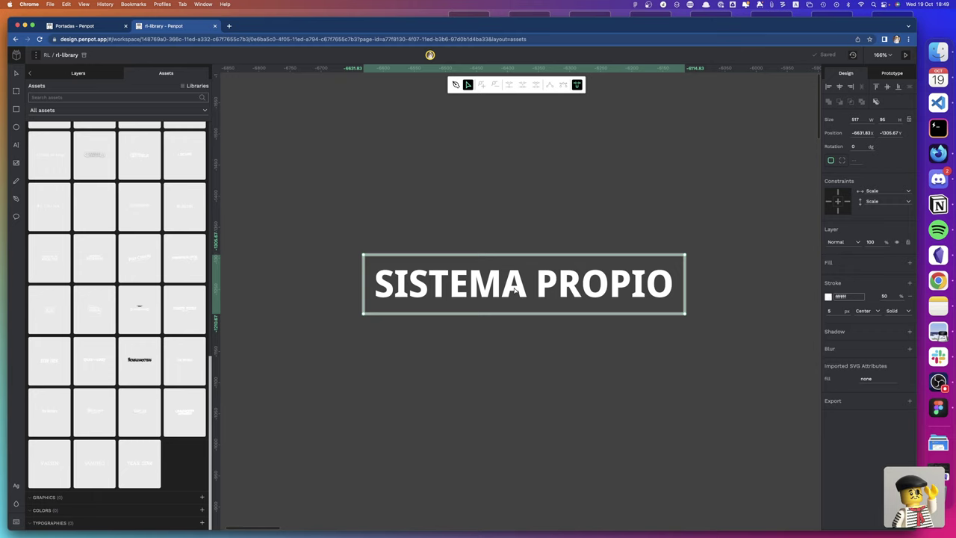
key("Escape")
left_click(79, 73)
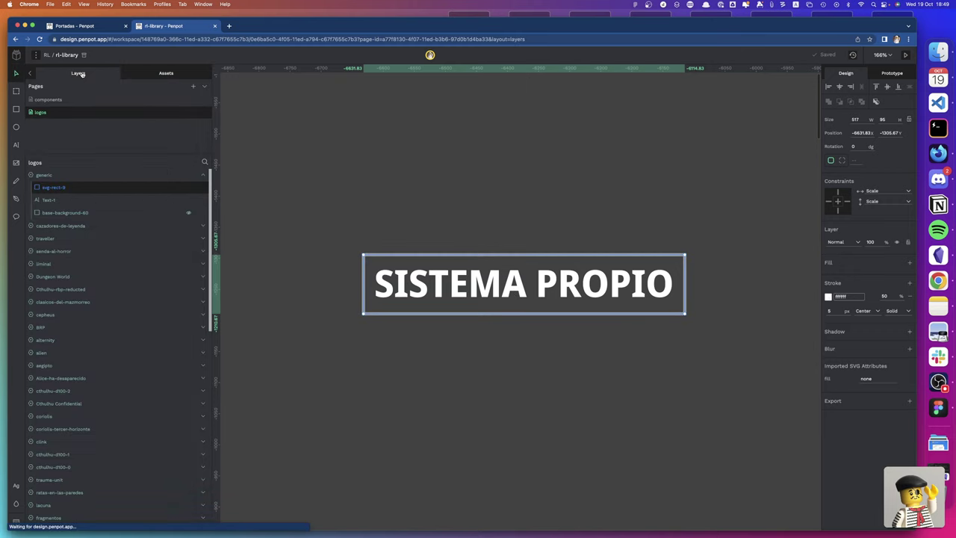
left_click(57, 200)
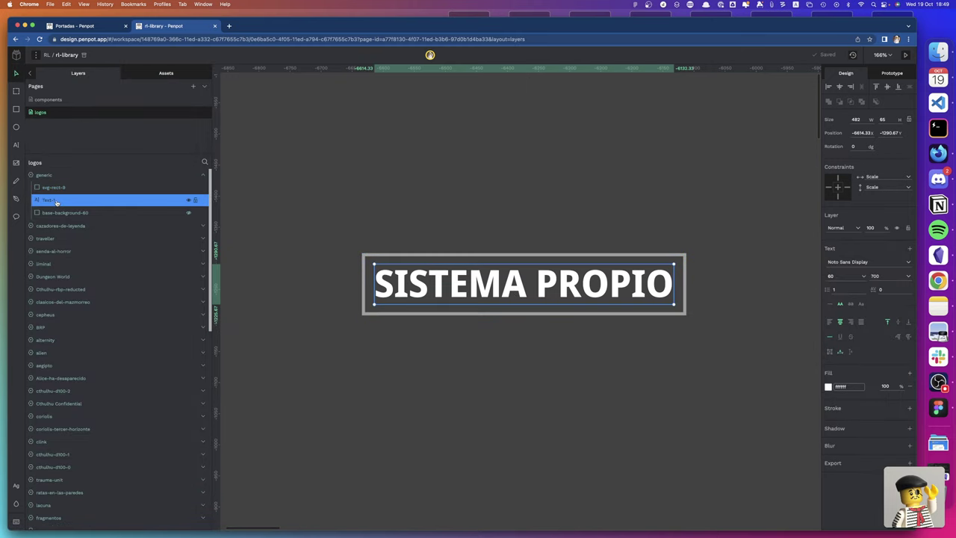
double_click(586, 286)
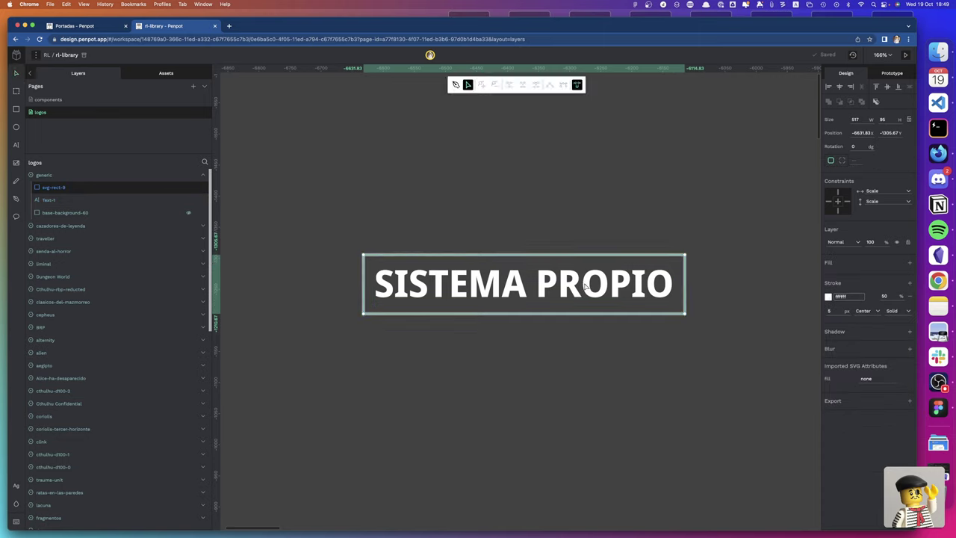
key("Escape")
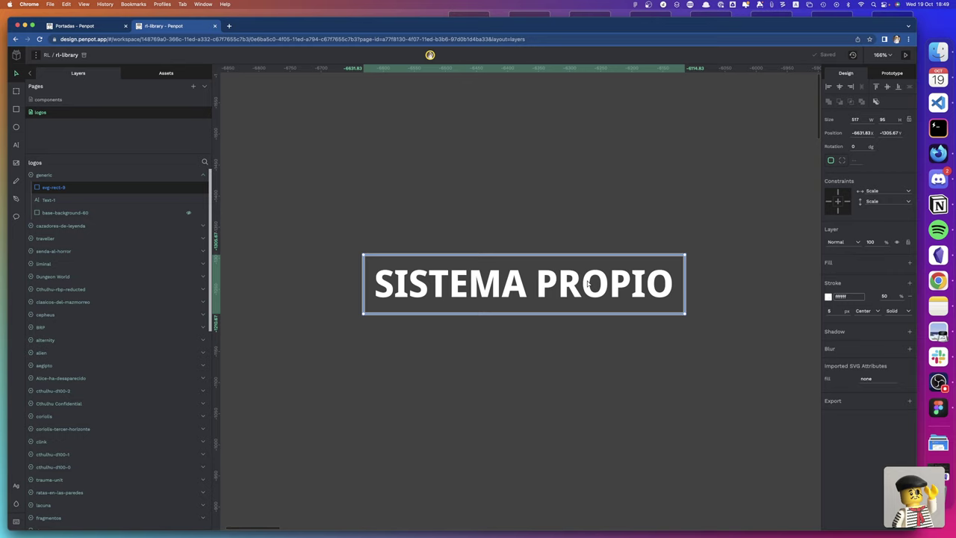
left_click(53, 200)
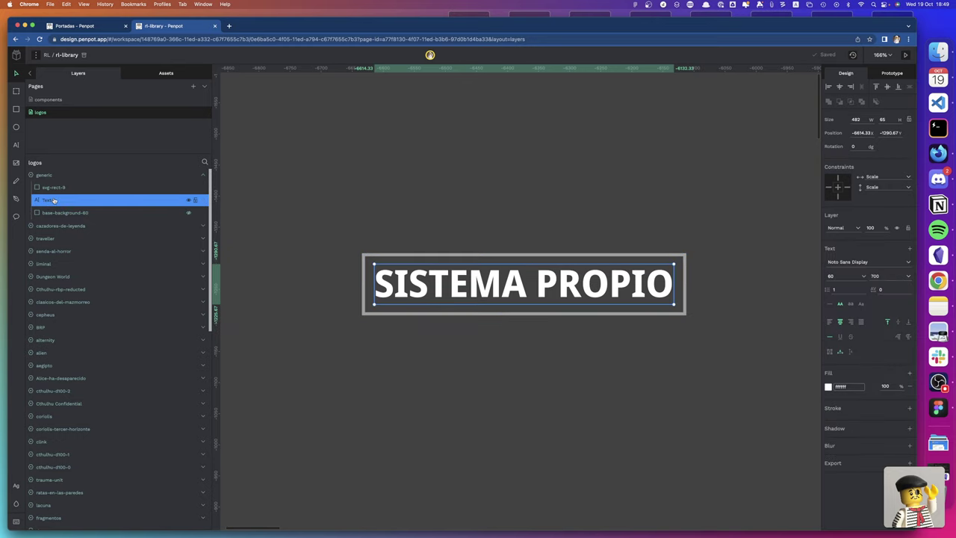
double_click(431, 279)
left_click(430, 281)
key("BackSpace")
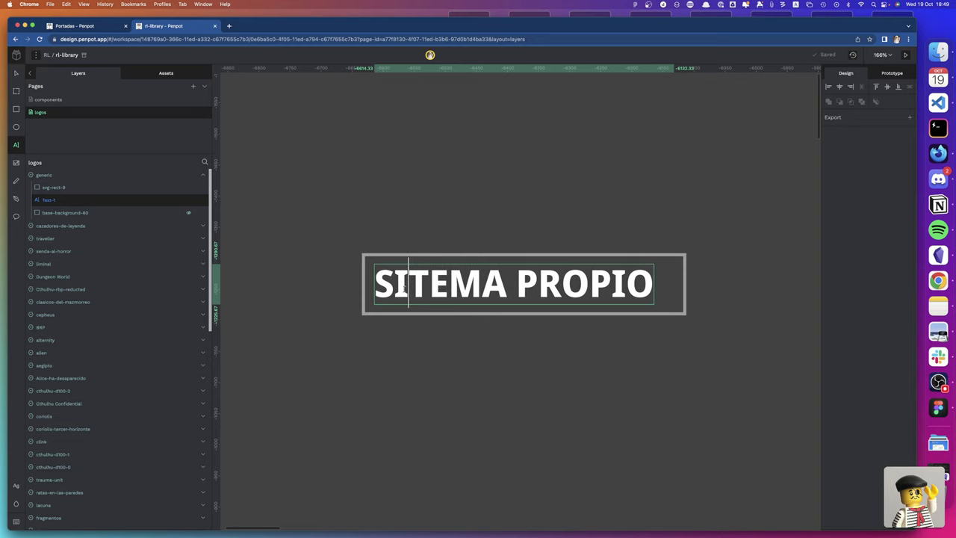
type("S")
key("Escape")
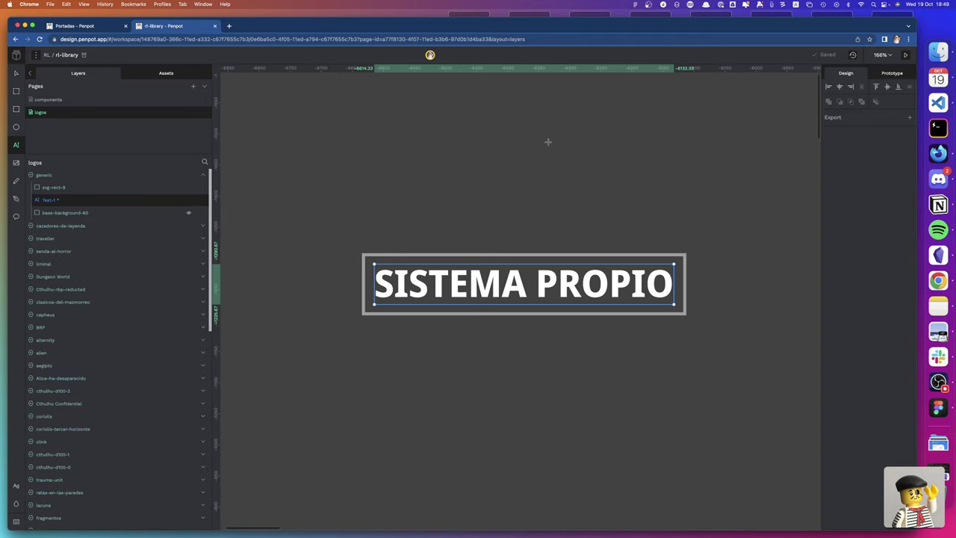
key("Escape")
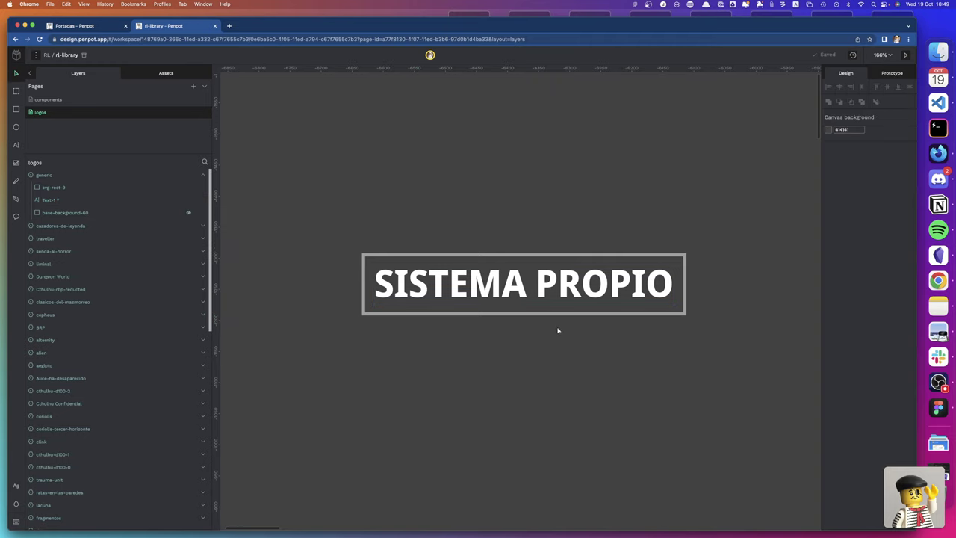
Set the Text-1 (SISTEMA PROPIO) layer's horizontal and vertical constraints to Center
left_click(521, 291)
left_click(520, 291)
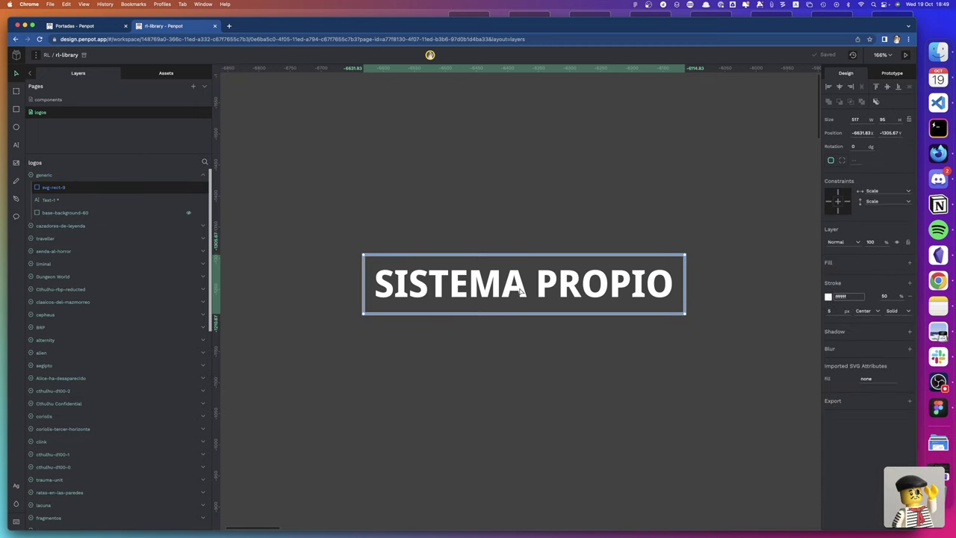
double_click(520, 291)
key("Escape")
left_click(50, 199)
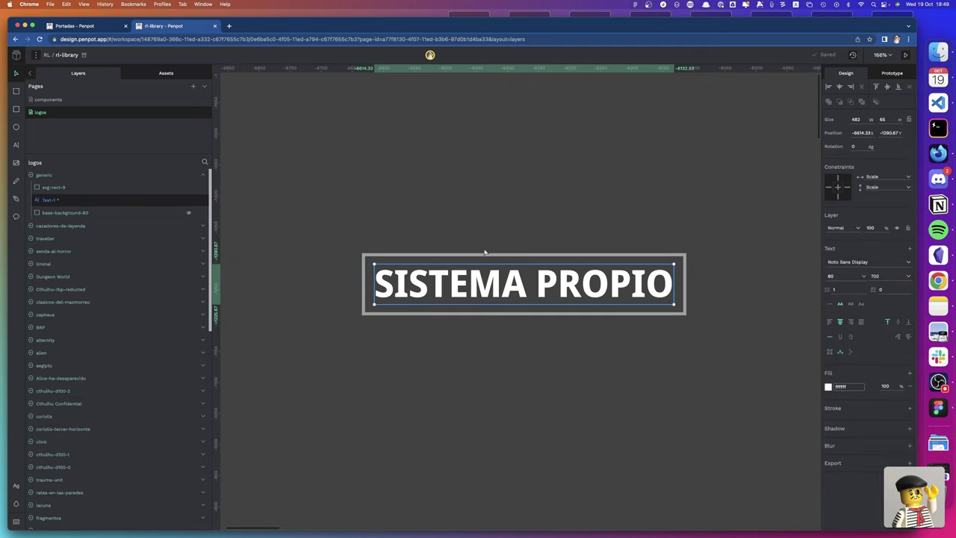
left_click(872, 178)
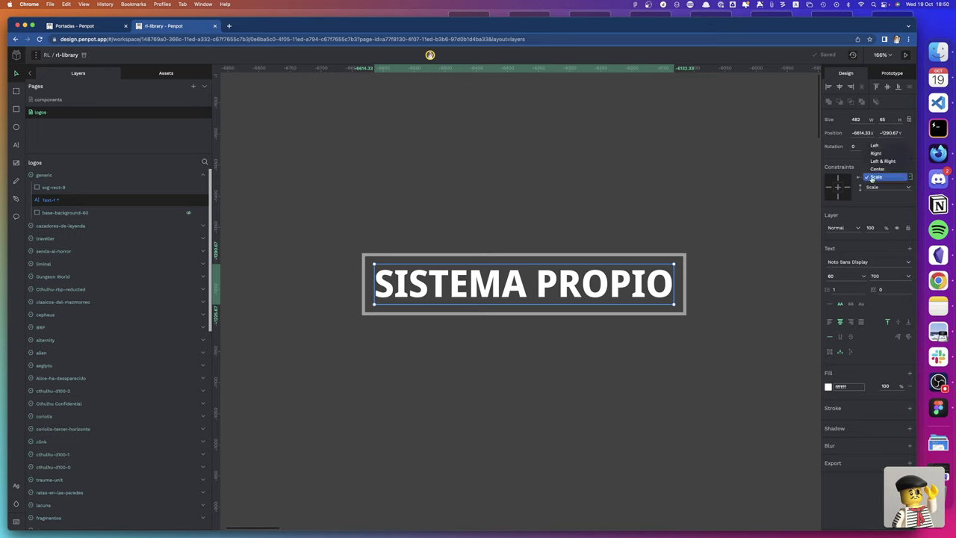
left_click(871, 178)
left_click(872, 187)
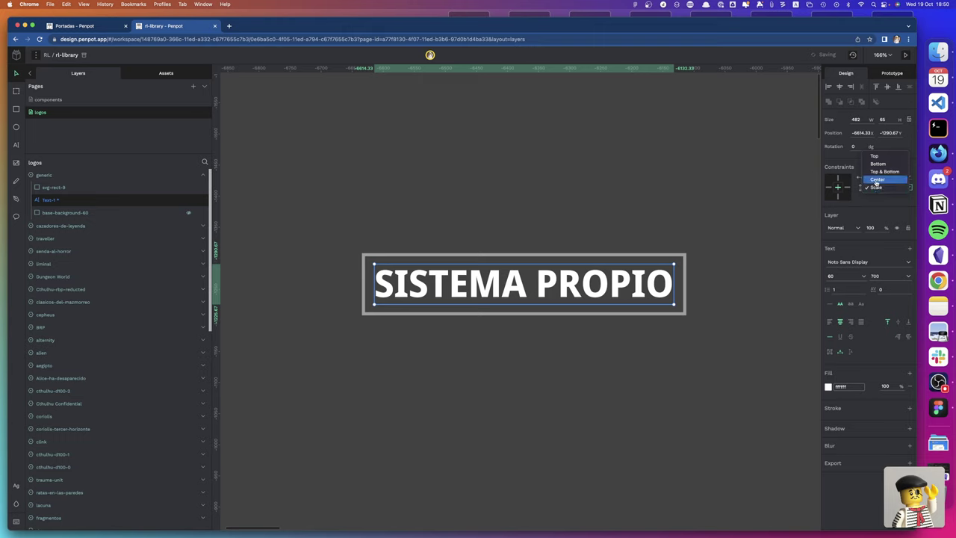
left_click(877, 180)
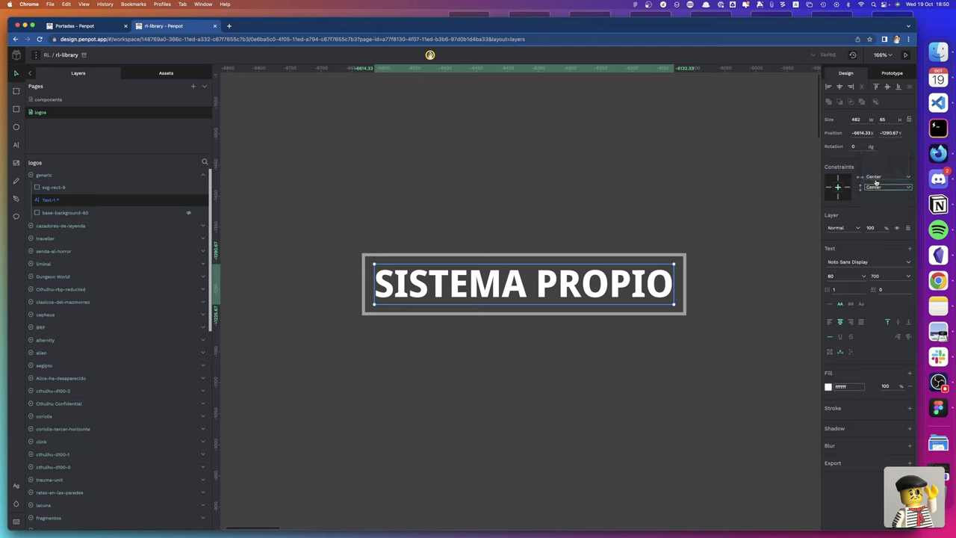
left_click(545, 294)
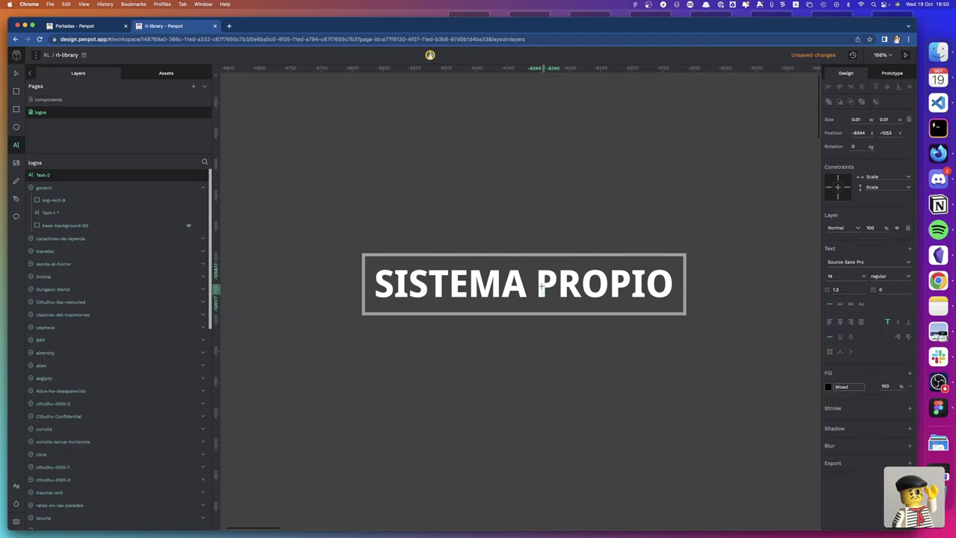
Move the Text-1 layer above the svg-rect-9 outline in the generic group
double_click(549, 315)
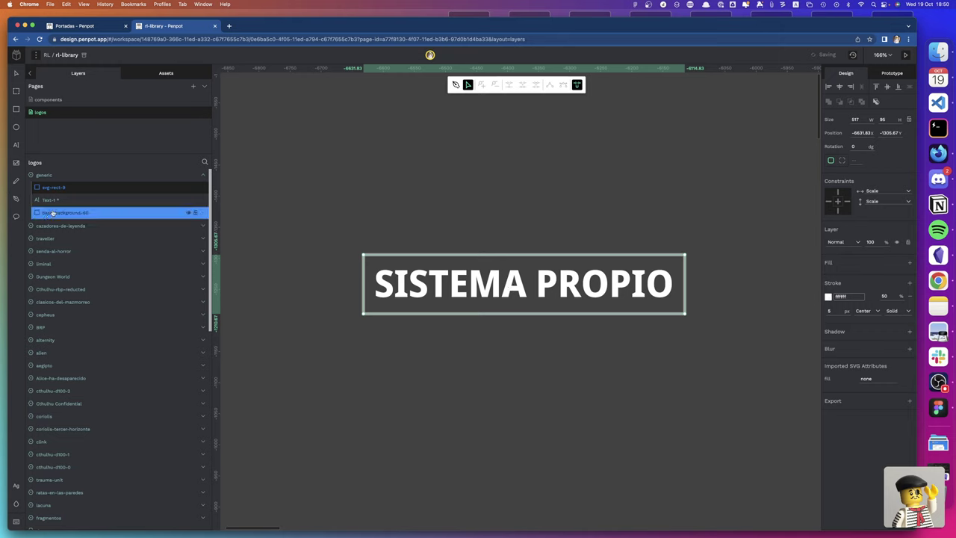
left_click_drag(52, 201, 66, 187)
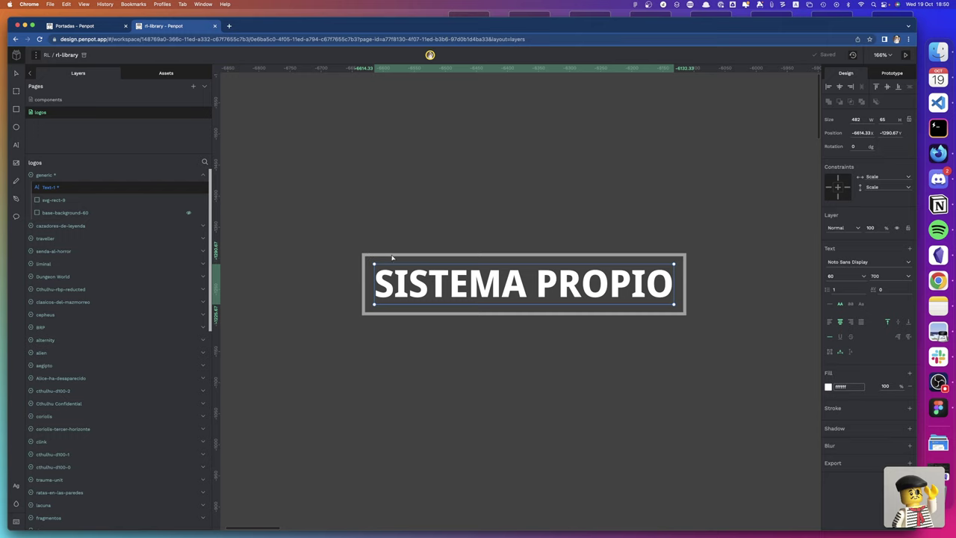
Edit the logo text, deleting and retyping the T in SISTEMA
double_click(404, 284)
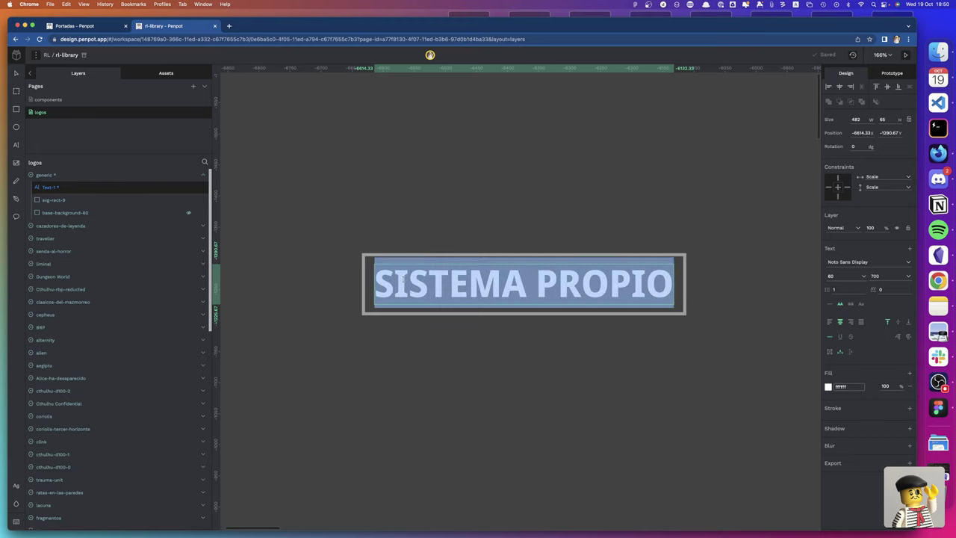
left_click(449, 284)
key("BackSpace")
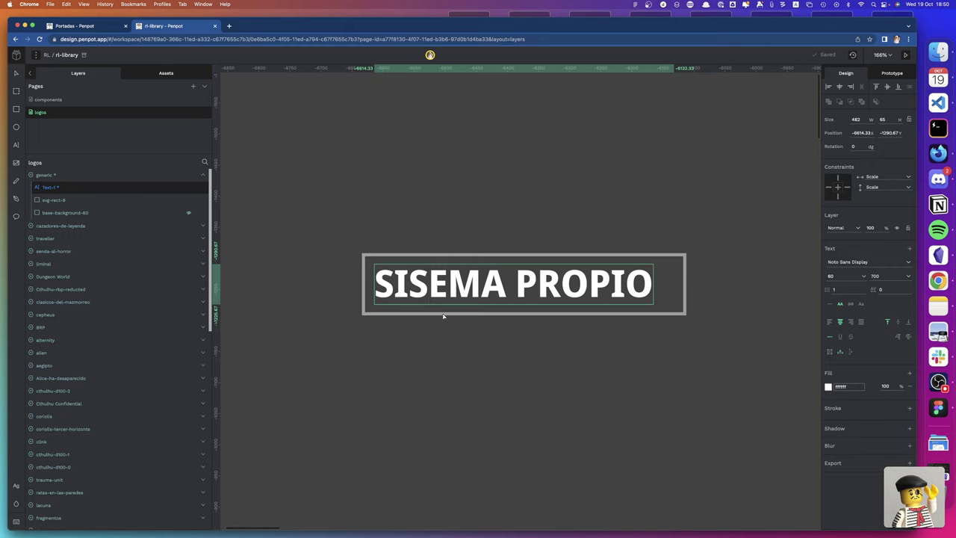
type("T")
key("Escape")
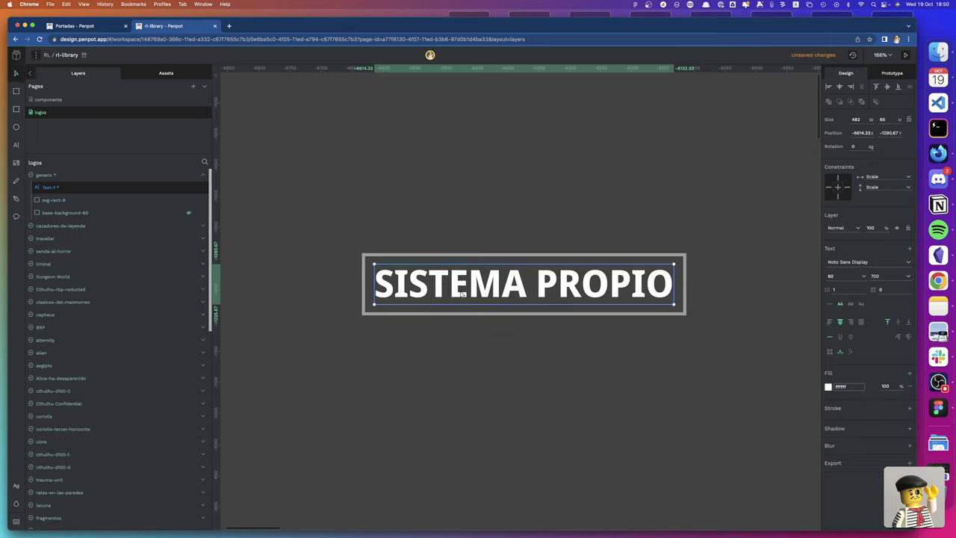
Set the text's horizontal and vertical constraints to Center
left_click(872, 177)
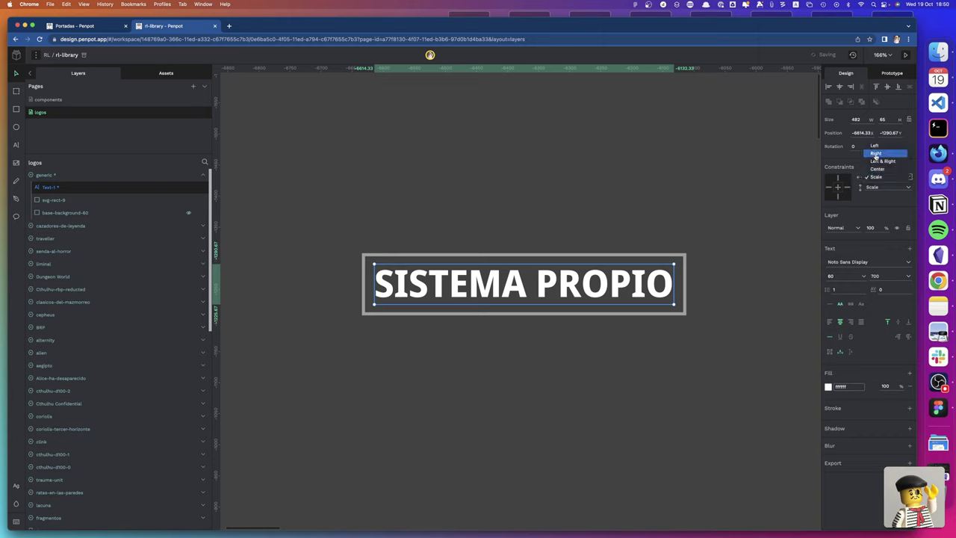
left_click(877, 169)
left_click(881, 187)
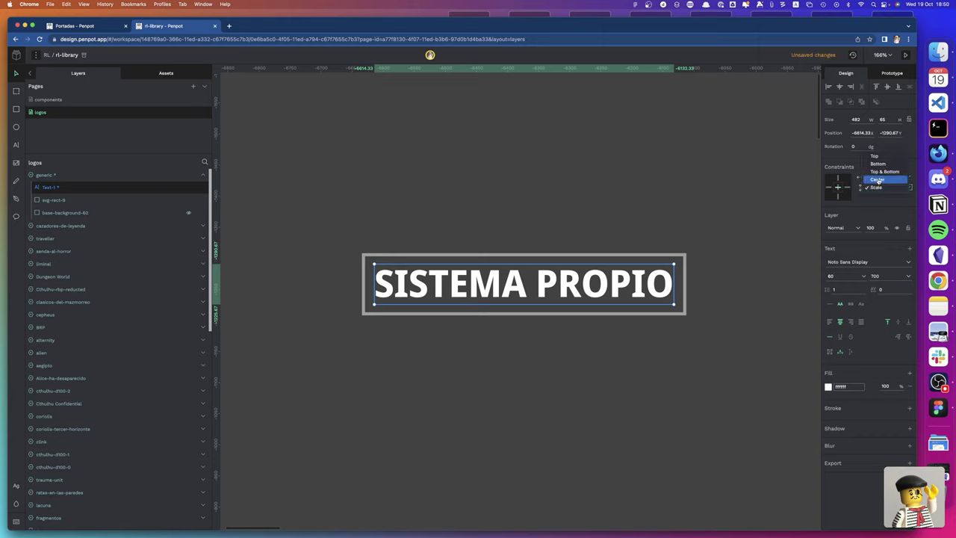
left_click(877, 180)
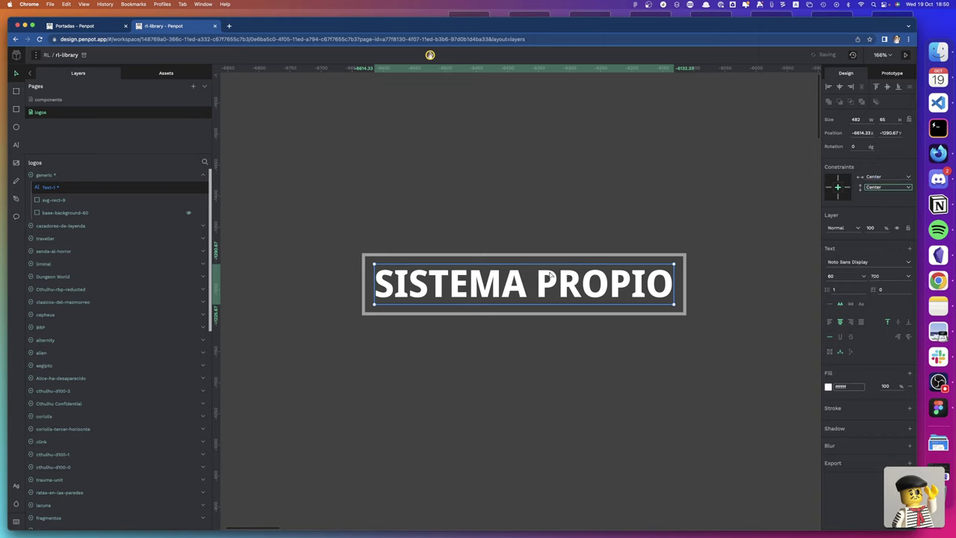
Restore the ending of SISTEMA by retyping 'EMA'
double_click(515, 288)
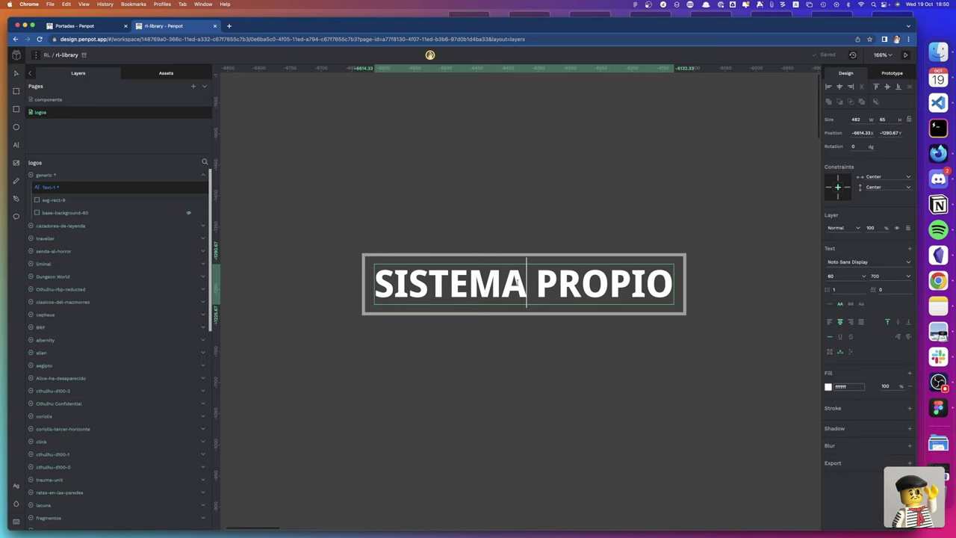
key("BackSpace")
key("BackSpace")
key("BackSpace")
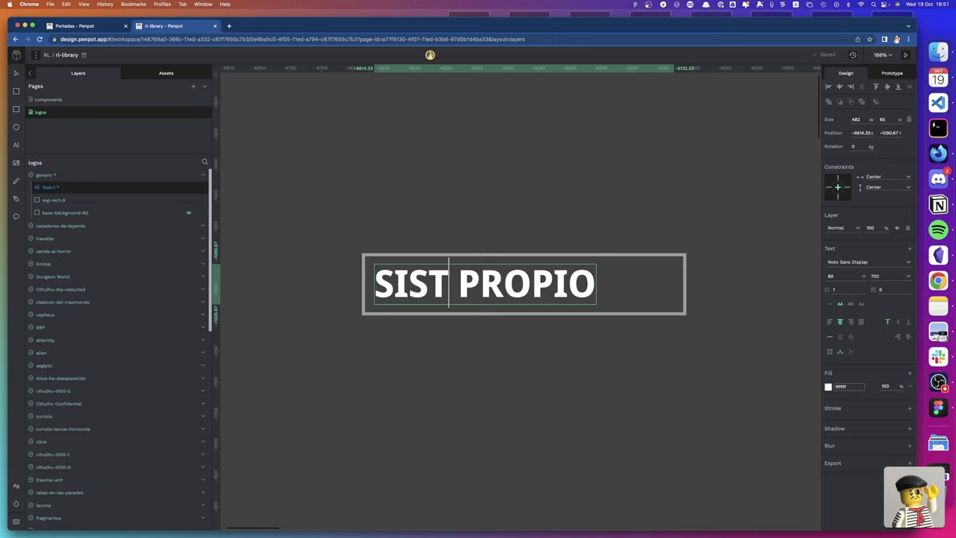
type("EMA")
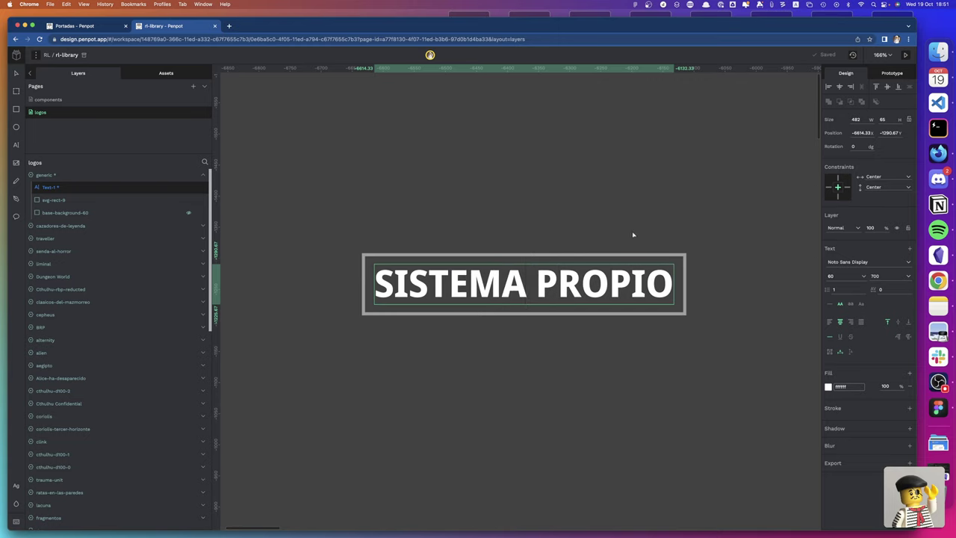
key("Escape")
Set the text constraints to Left & Right and Top & Bottom with fixed grow type
left_click(875, 175)
left_click(875, 173)
left_click(876, 186)
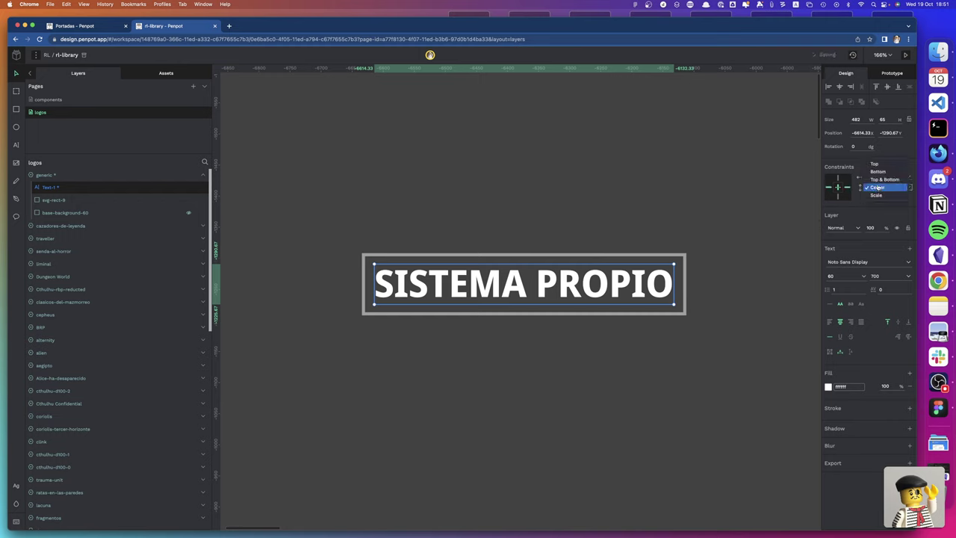
left_click(884, 179)
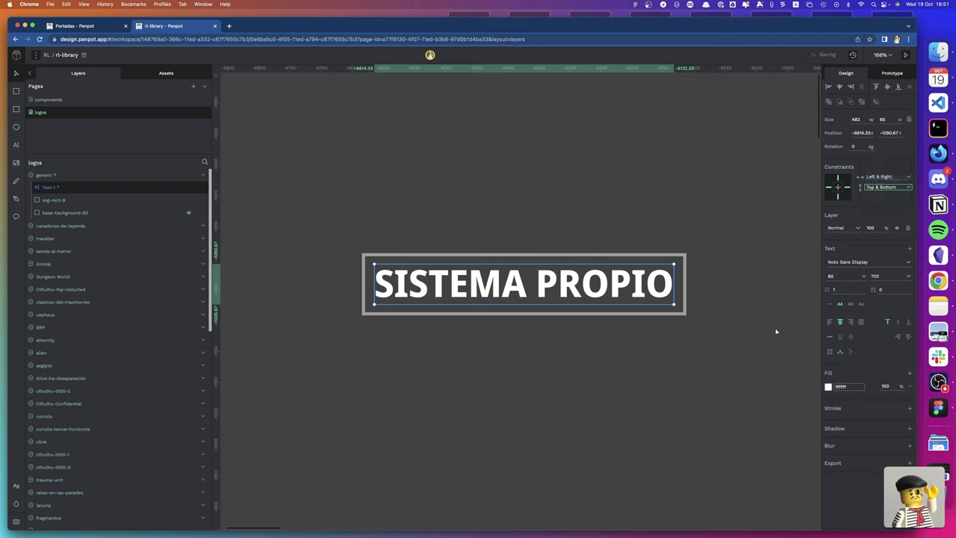
left_click(829, 350)
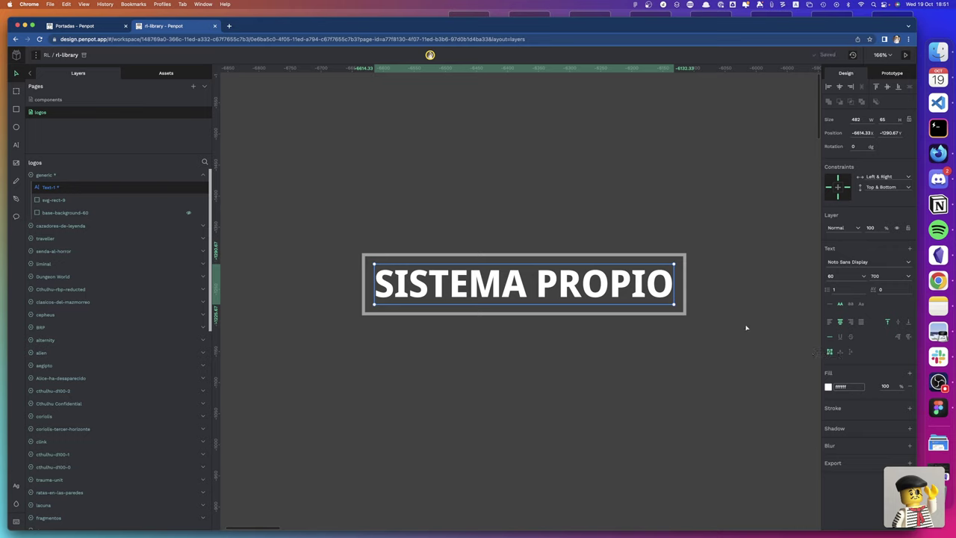
Edit the logo text and delete the I from PROPIO
double_click(660, 293)
key("Right")
key("Left")
key("BackSpace")
key("BackSpace")
key("BackSpace")
key("BackSpace")
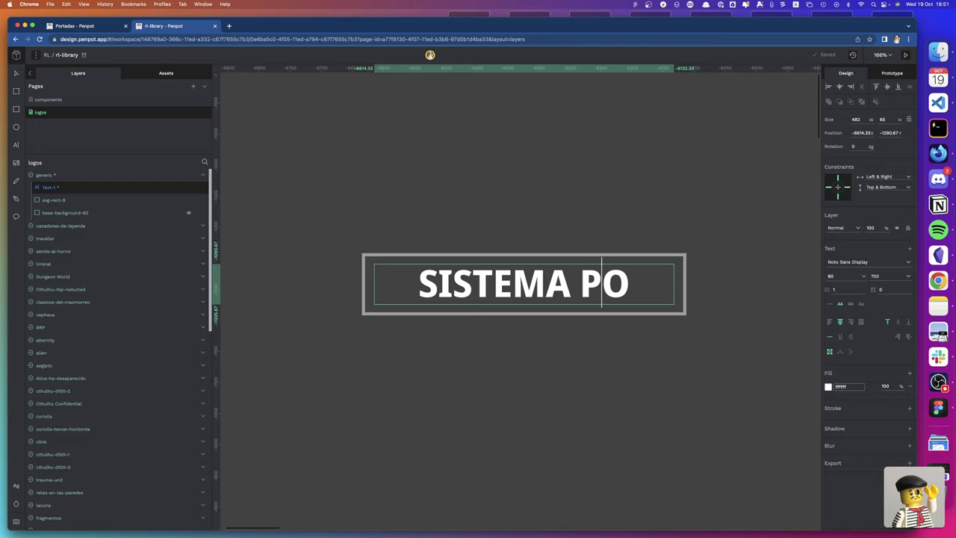
Try replacing the text with 'PAQUITO' and narrowing the outline, then undo back to SISTEMA PROPIO
left_click(629, 284)
key("super+a")
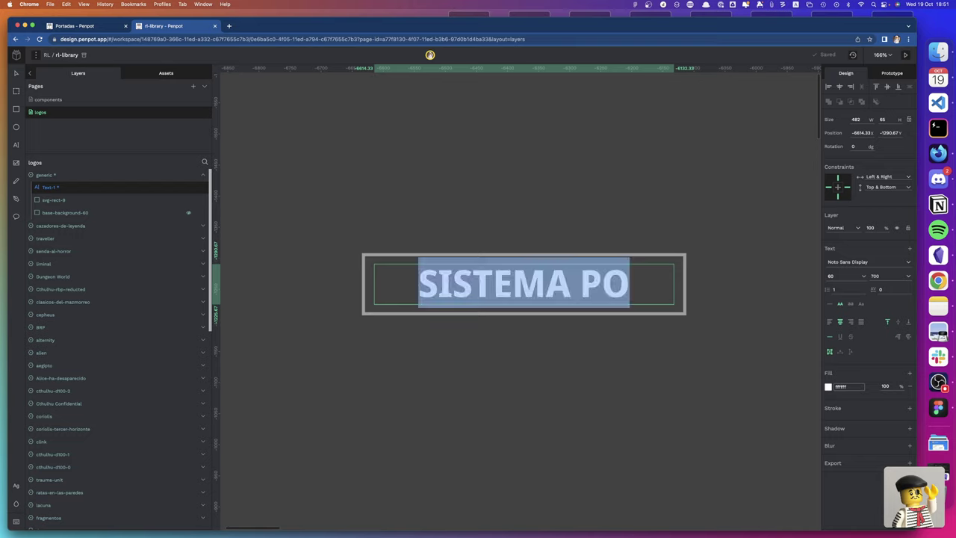
type("PAQUITO")
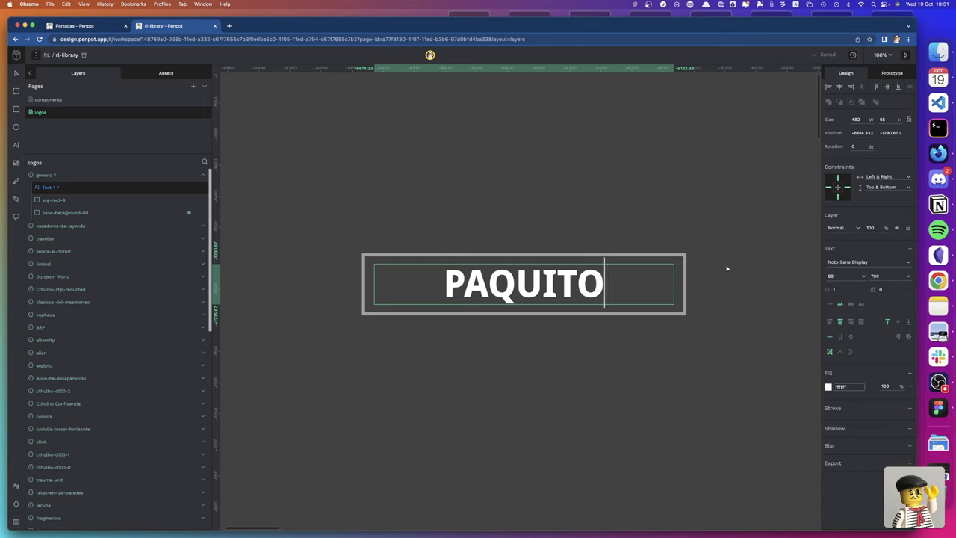
key("Escape")
left_click(684, 266)
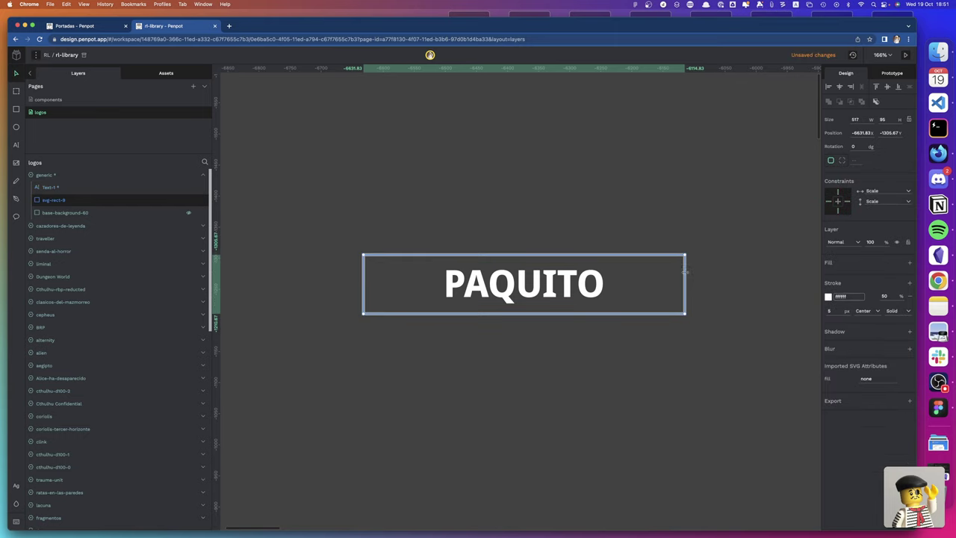
left_click_drag(685, 272, 589, 272)
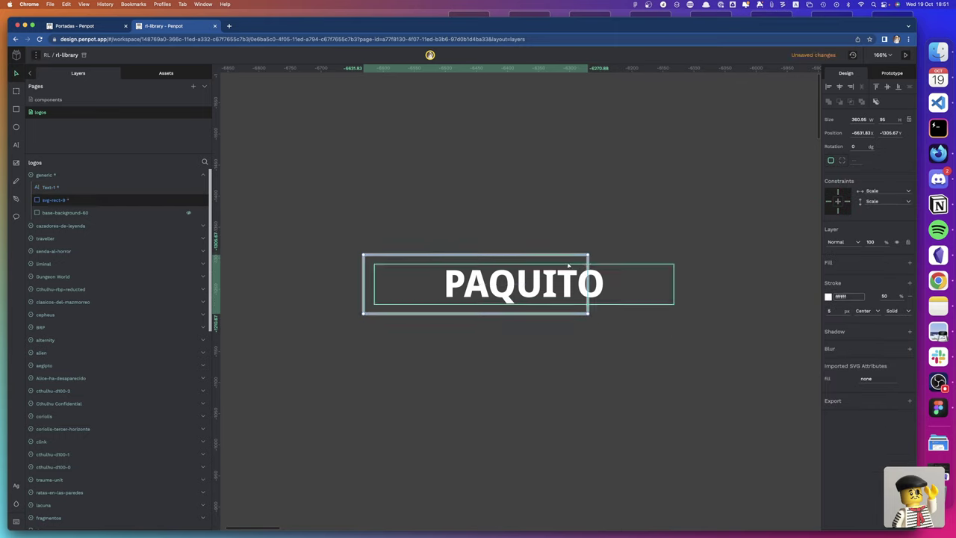
key("ctrl+z")
left_click(45, 175)
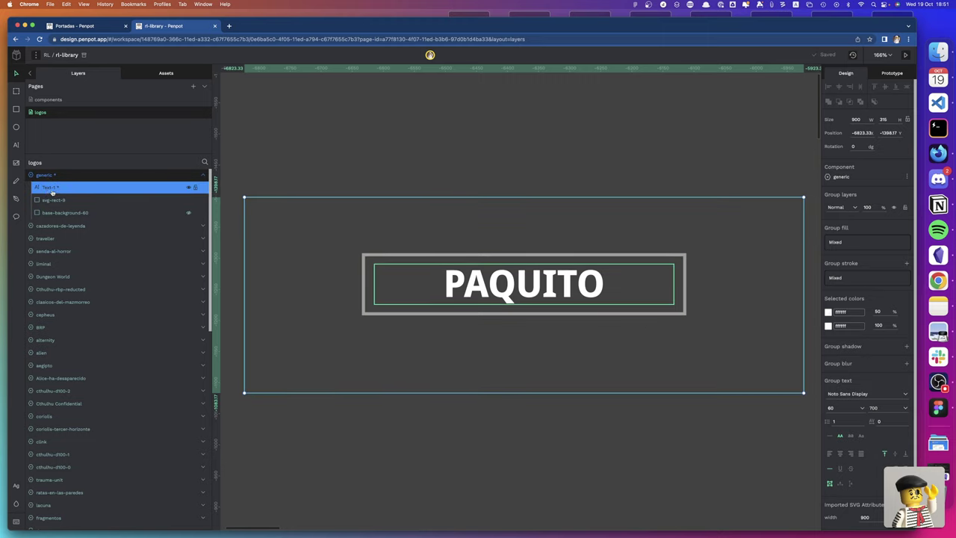
key("ctrl+z")
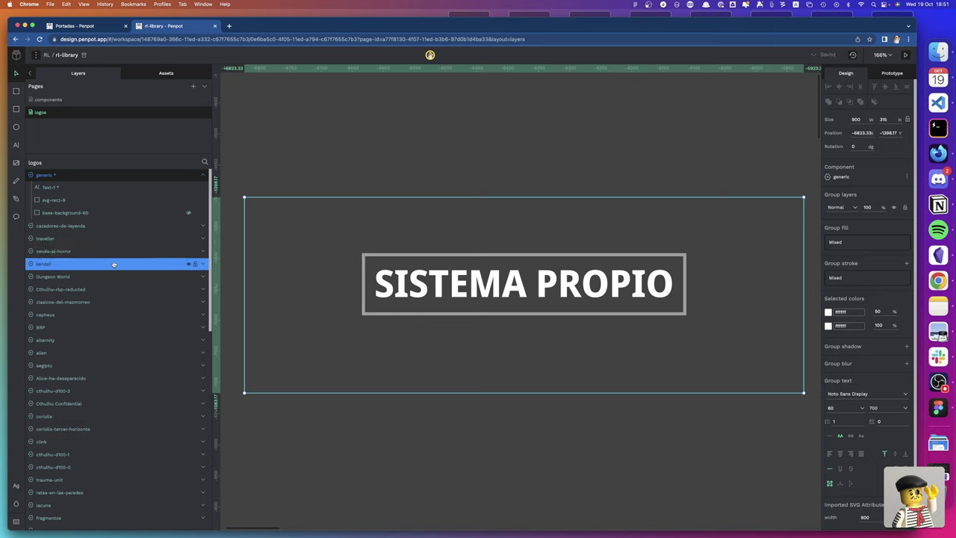
Update the generic logo's main component and switch to the Portadas file
right_click(56, 181)
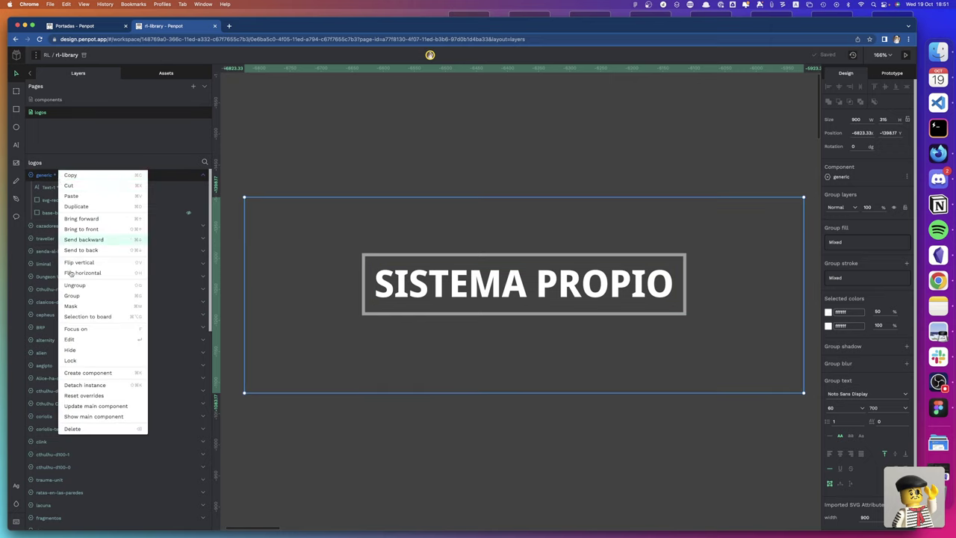
left_click(109, 407)
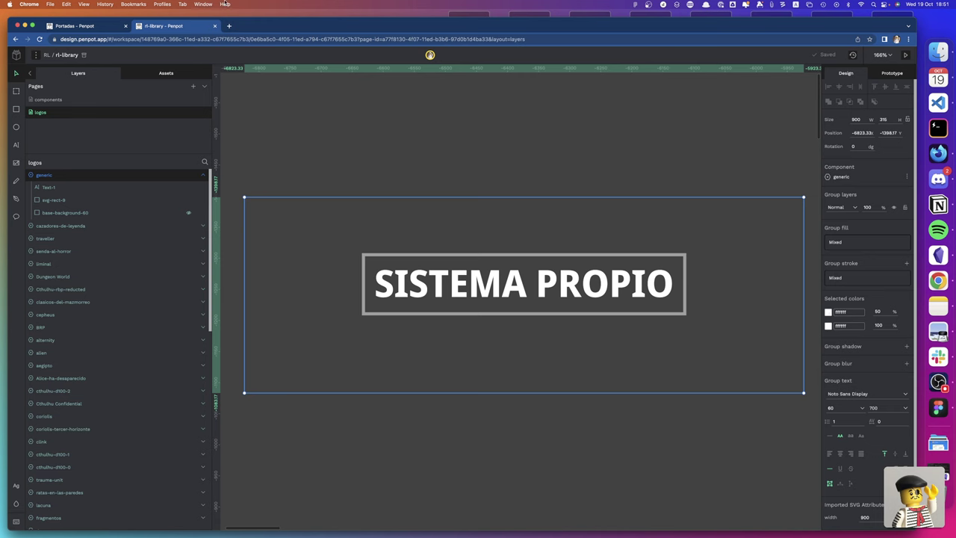
left_click(102, 27)
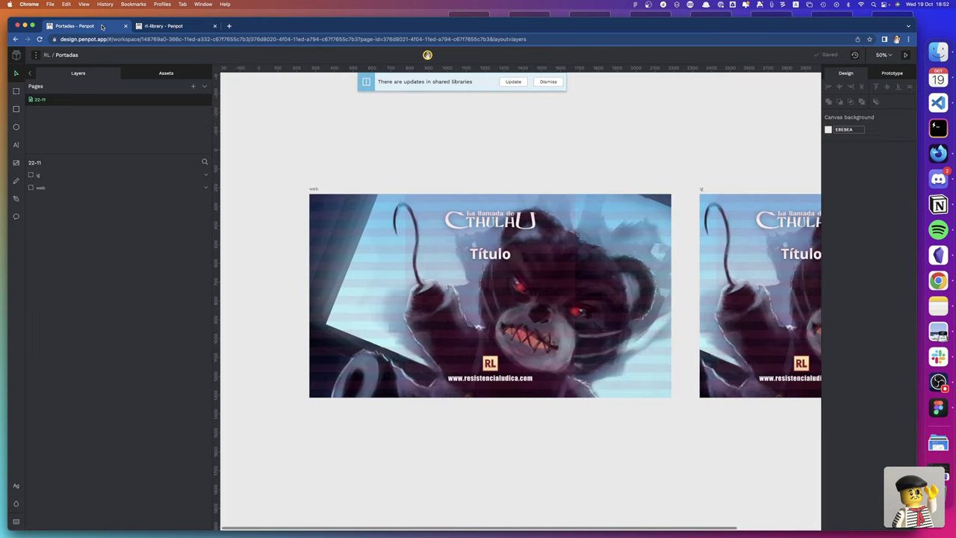
Accept the shared-library updates in the Portadas file
left_click(513, 82)
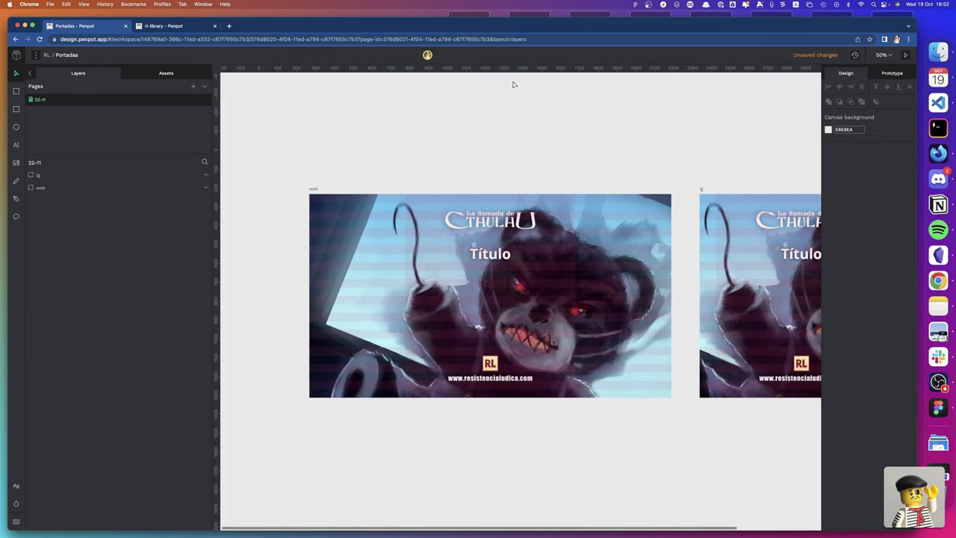
scroll(442, 206, "right", 3)
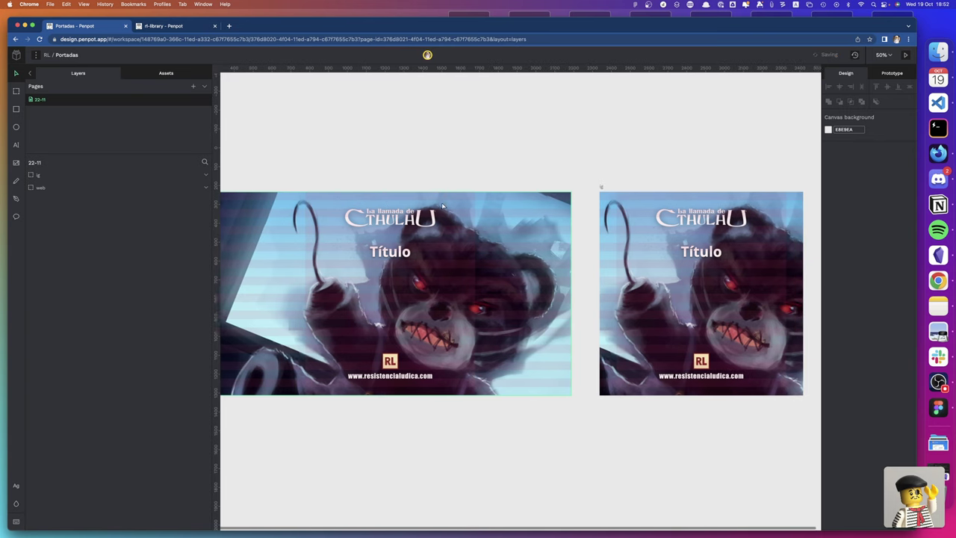
scroll(442, 205, "left", 1)
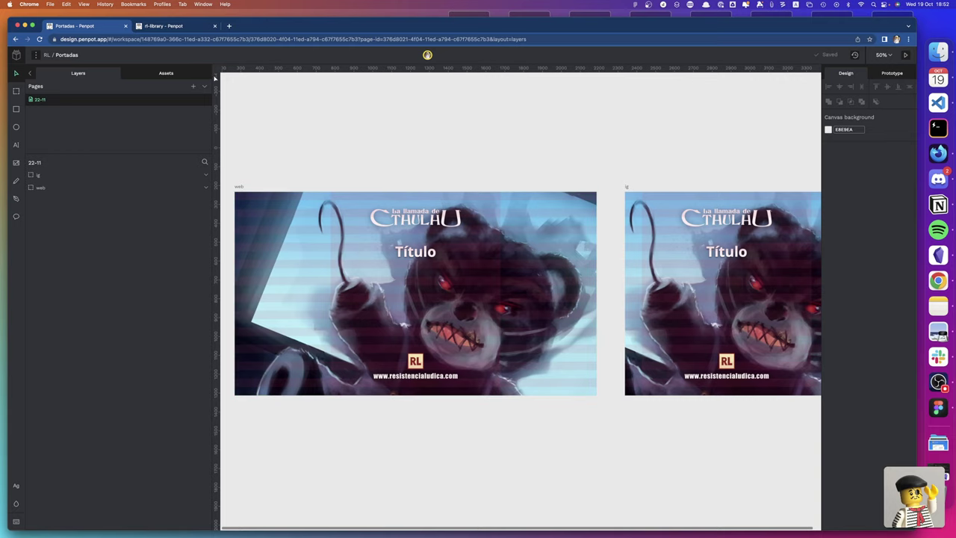
Delete the La llamada de Cthulhu logo from the web cover board
left_click(166, 74)
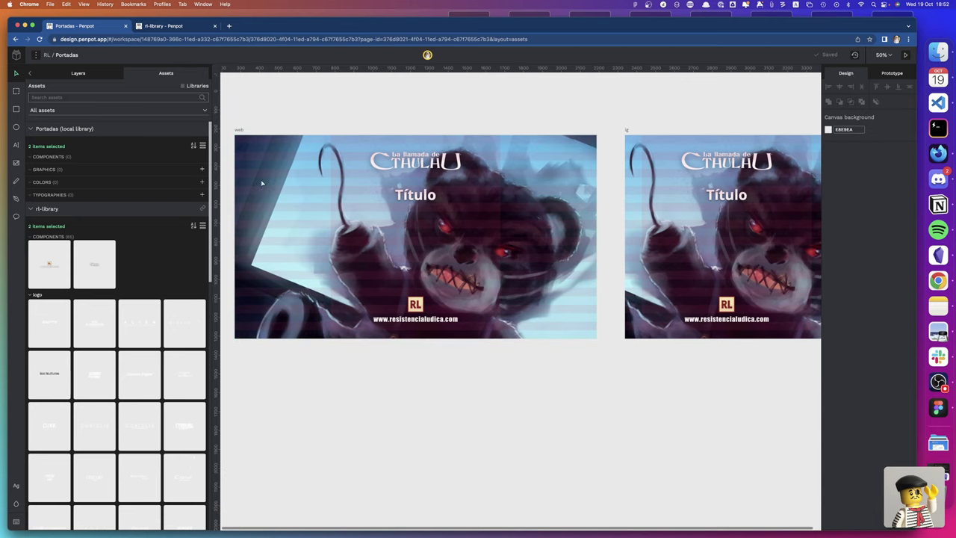
scroll(261, 183, "down", 2)
scroll(262, 183, "up", 1)
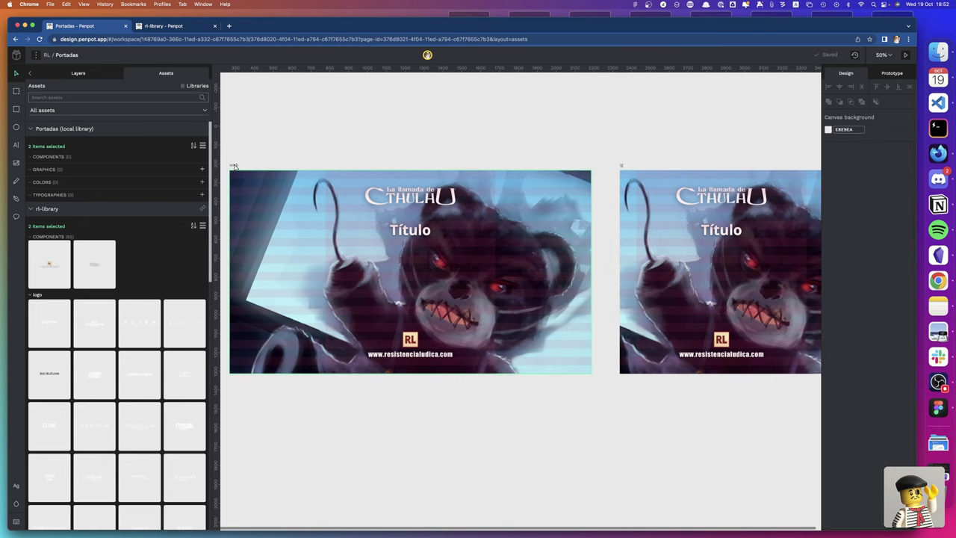
left_click(390, 200)
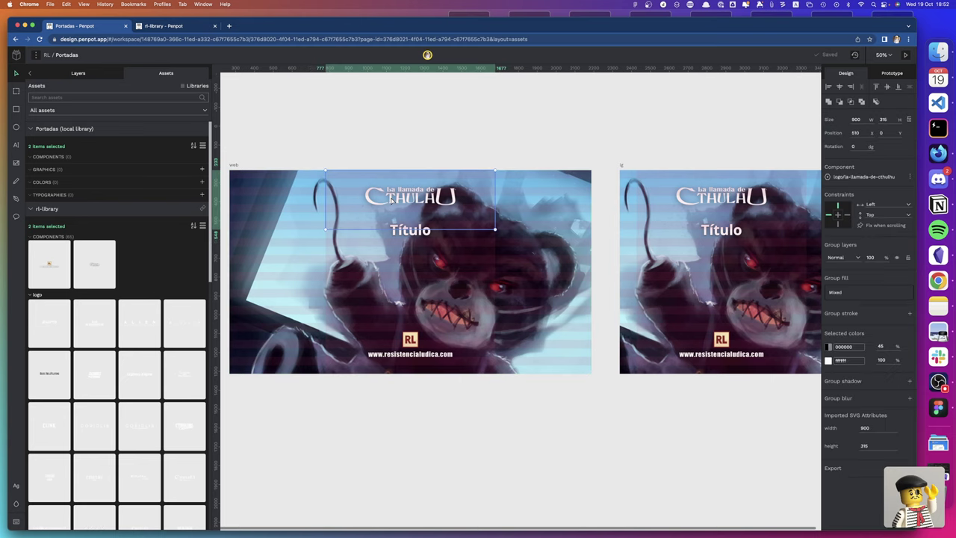
scroll(390, 199, "left", 1)
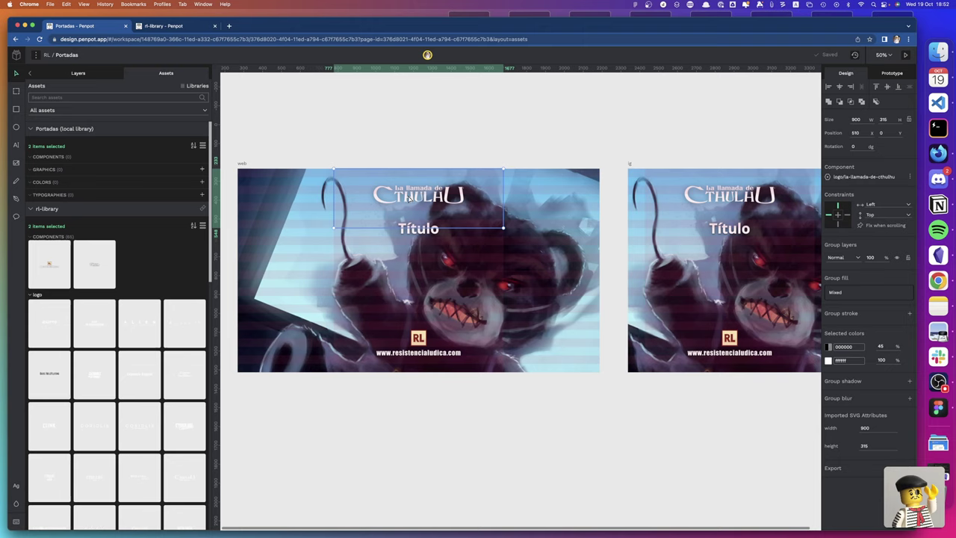
key("Delete")
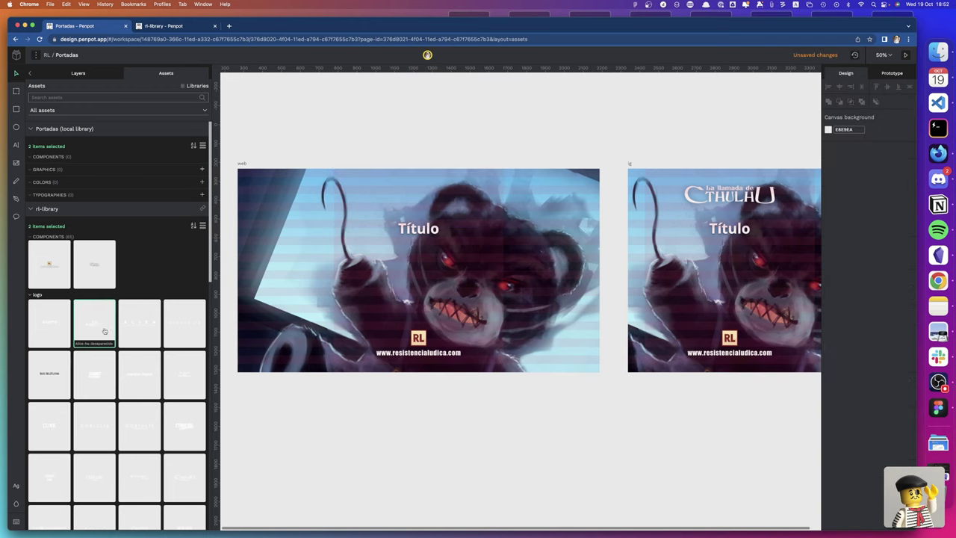
Search the library assets for 'gene'
scroll(155, 277, "down", 2)
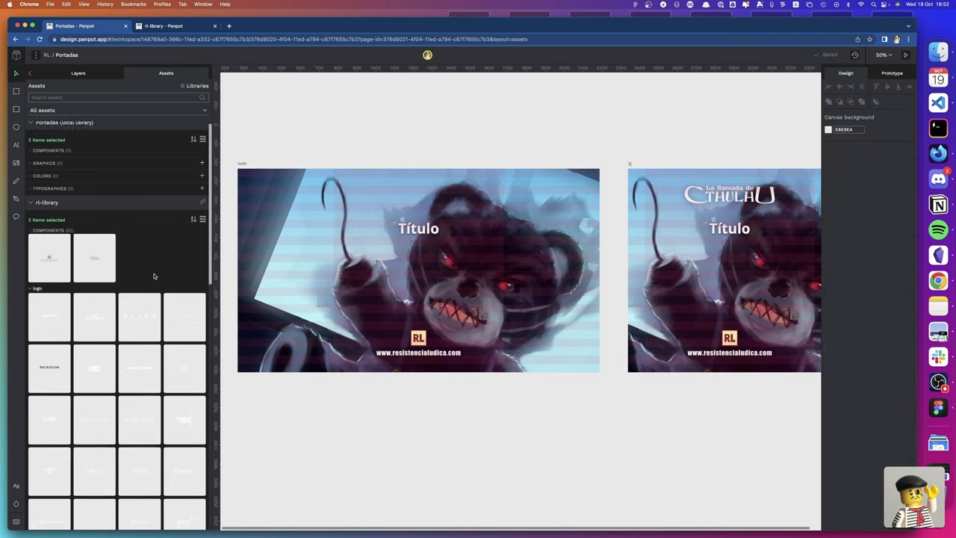
scroll(154, 276, "down", 2)
scroll(154, 276, "down", 3)
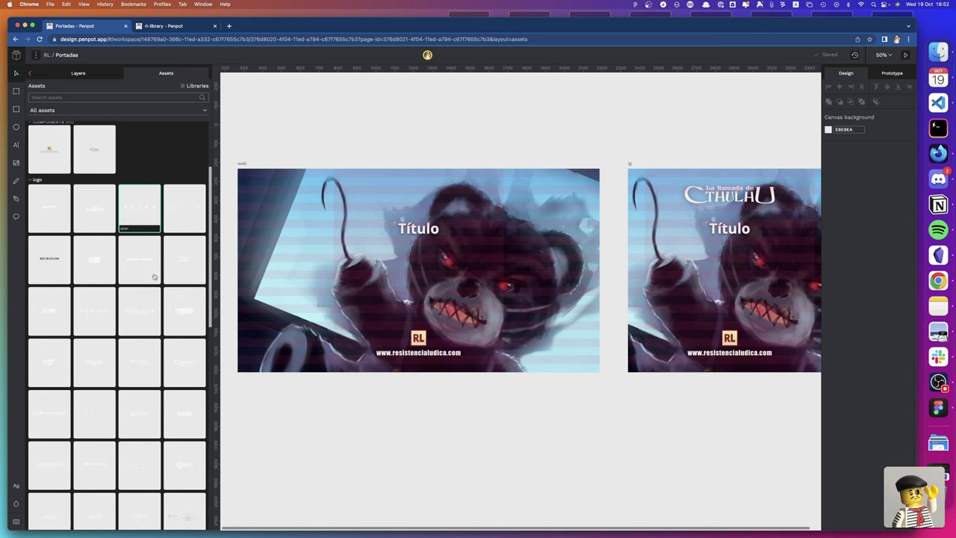
scroll(154, 276, "down", 4)
scroll(154, 276, "up", 3)
scroll(154, 276, "up", 3)
scroll(153, 261, "up", 4)
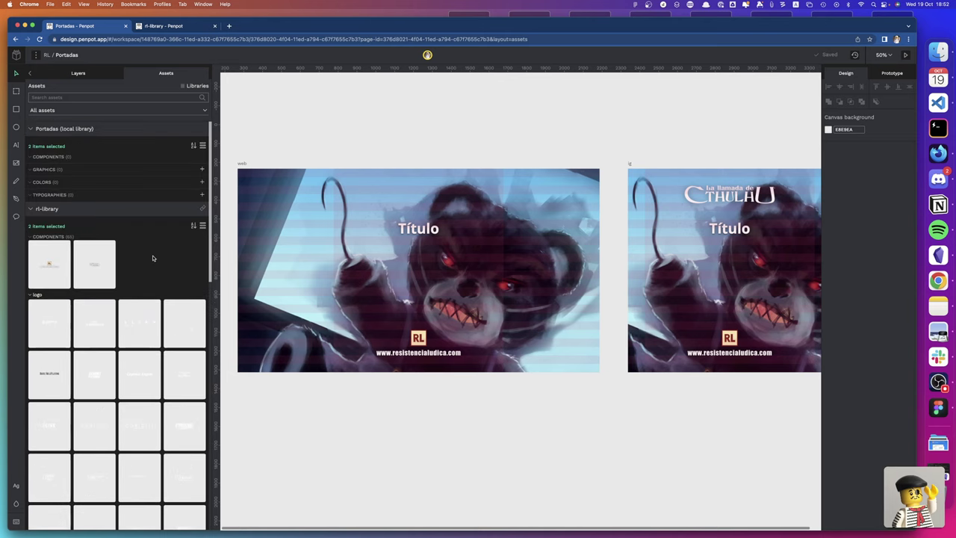
left_click(94, 96)
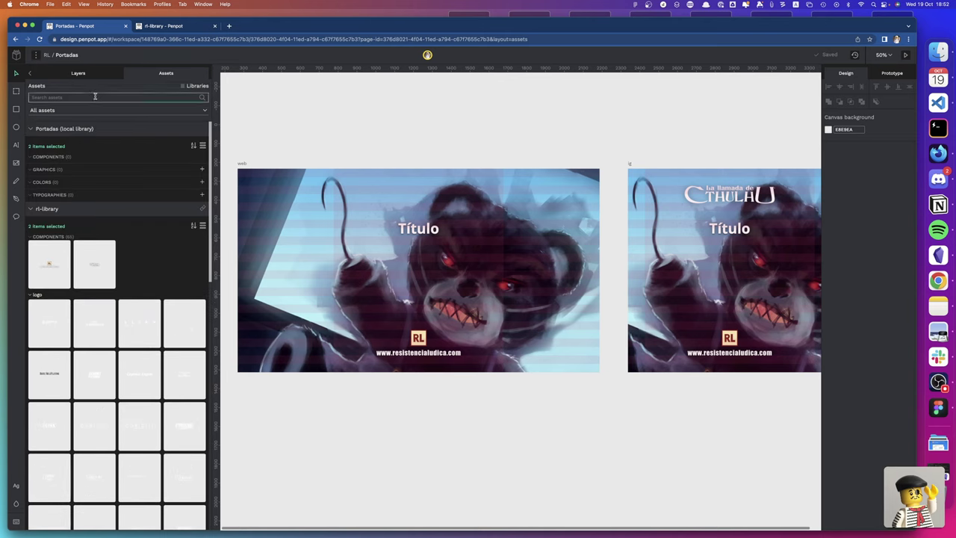
type("gene")
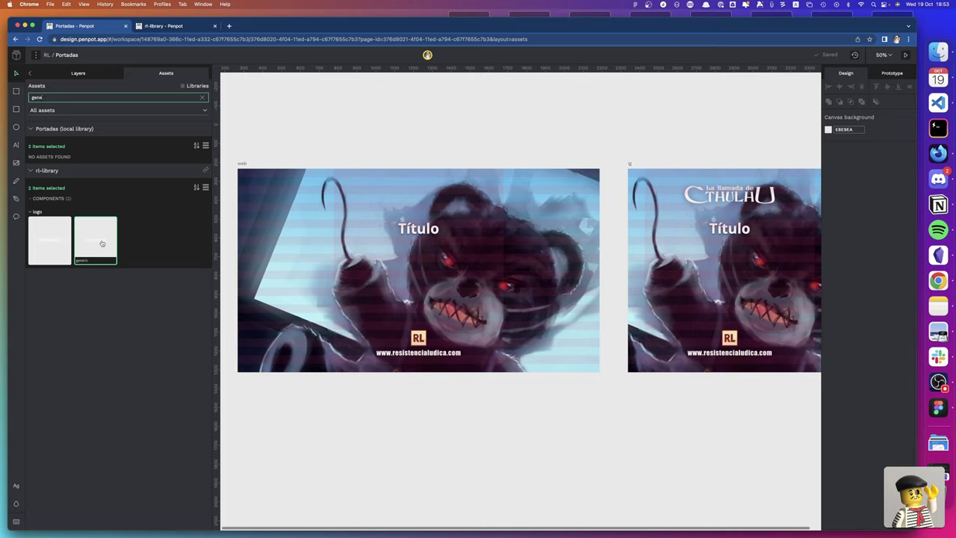
Reload Penpot, search assets for 'generic', expand rl-library components, and open the rl-library file
key("super+r")
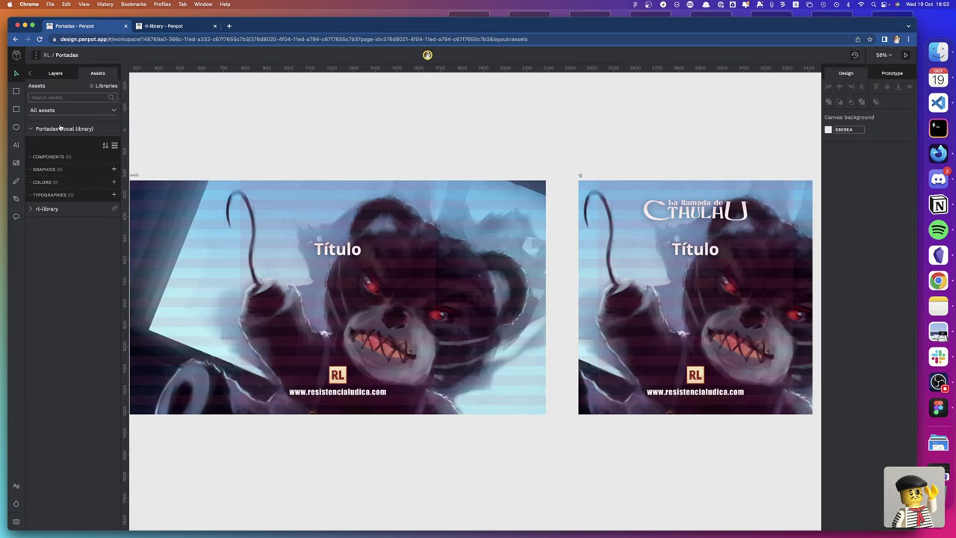
left_click(58, 97)
type("generic")
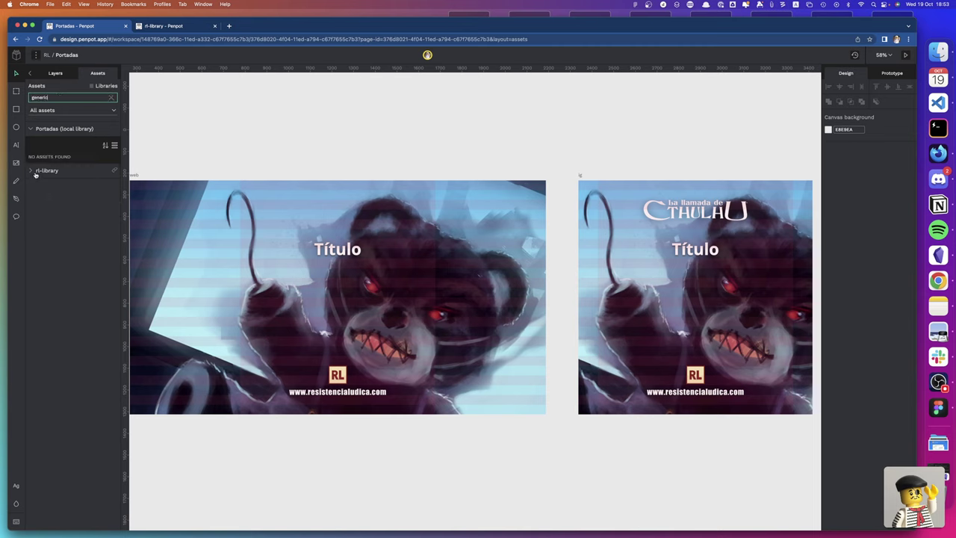
left_click(30, 171)
left_click(164, 27)
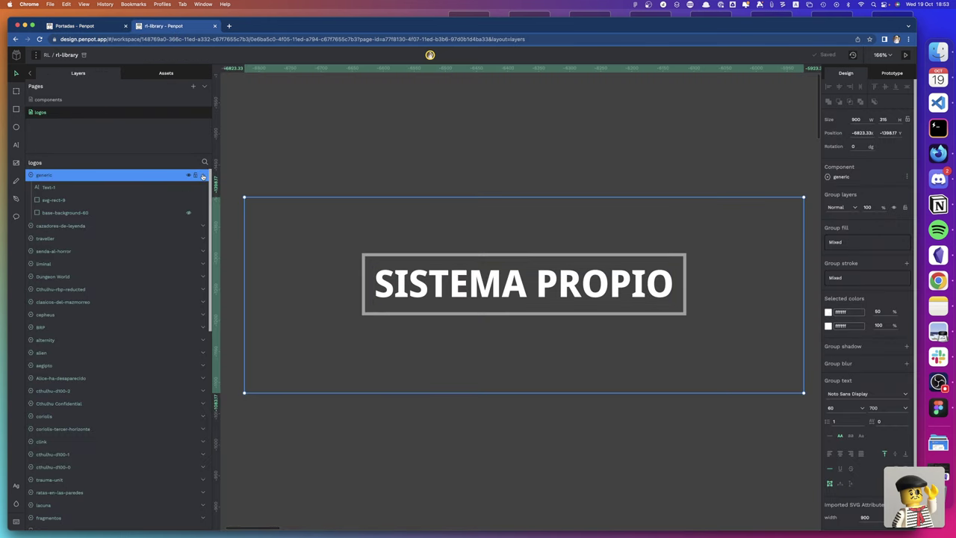
Collapse the generic layer, search layers for 'gener', then return to the Portadas file
left_click(203, 176)
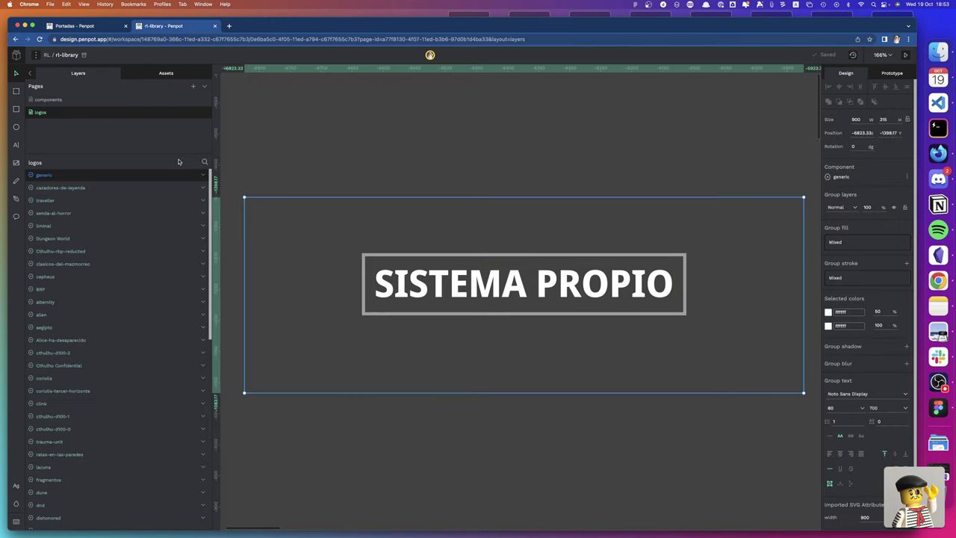
left_click(205, 162)
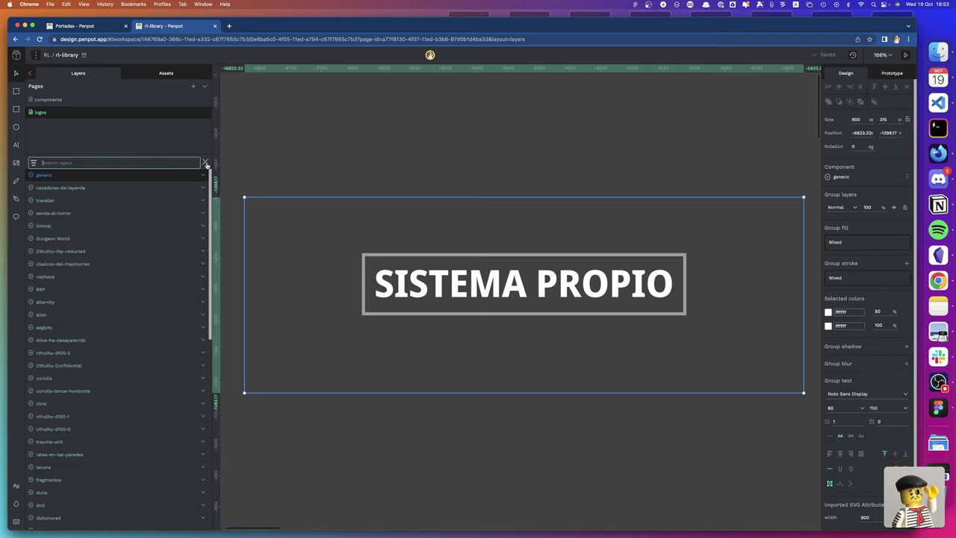
type("gener")
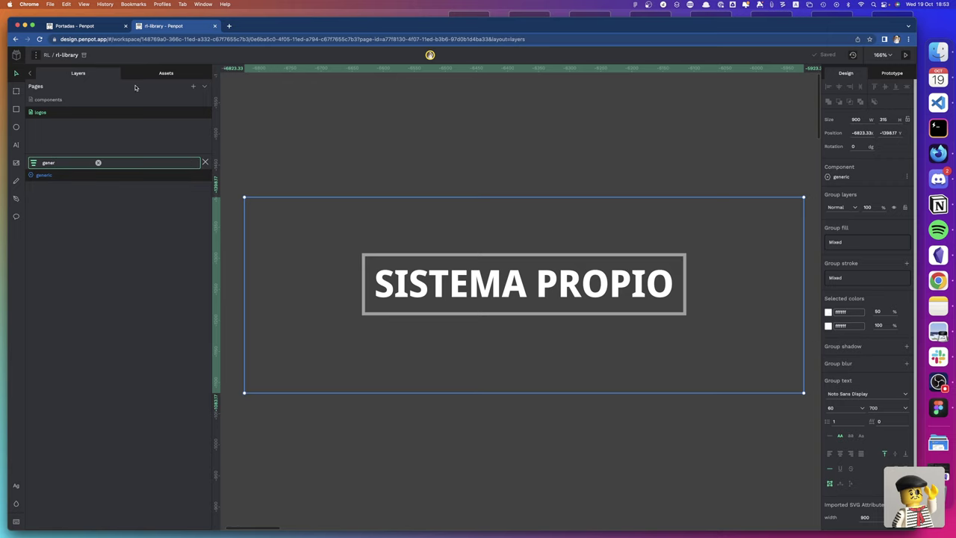
left_click(60, 100)
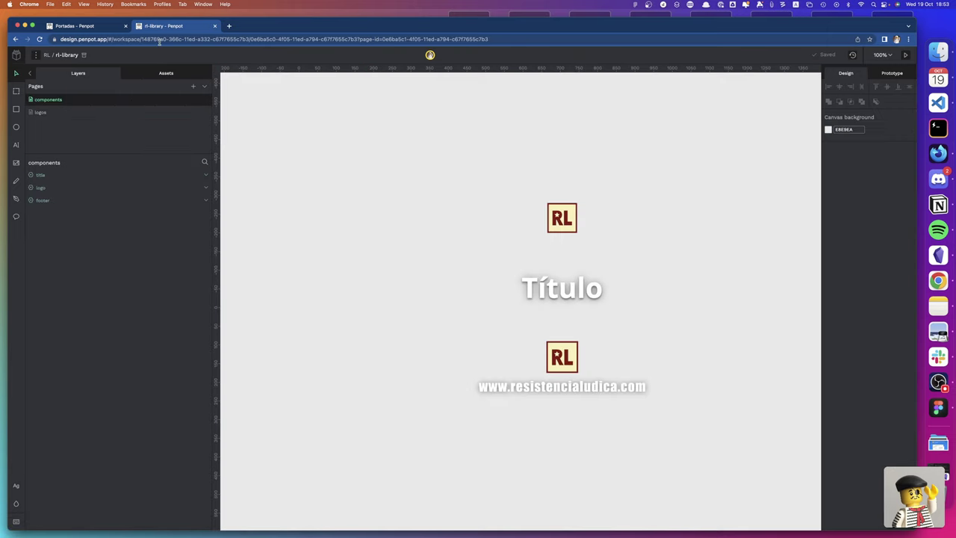
left_click(91, 28)
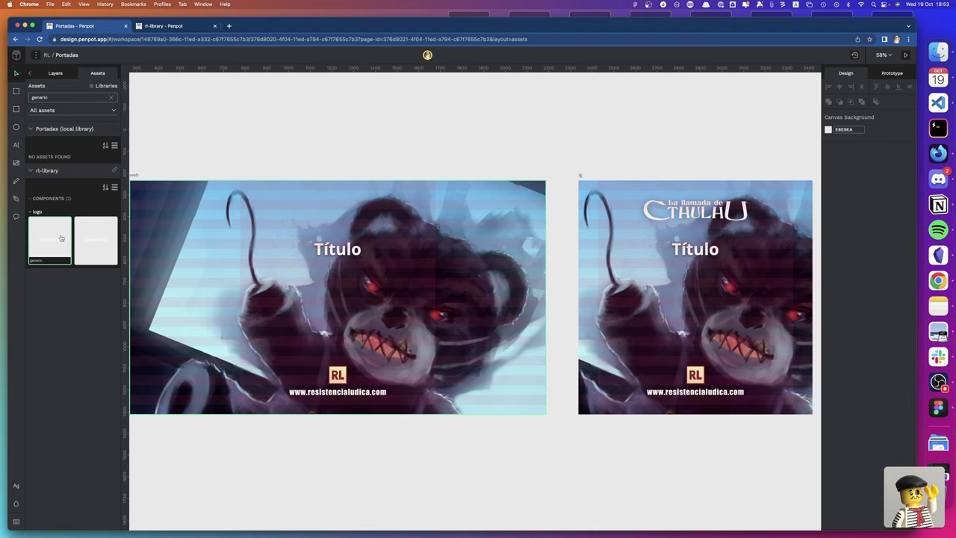
Place the generic SISTEMA PROPIO logo component at the top centre of the web board
left_click(53, 244)
mouse_move(53, 243)
left_mouse_down()
mouse_move(293, 223)
mouse_move(284, 221)
left_mouse_up()
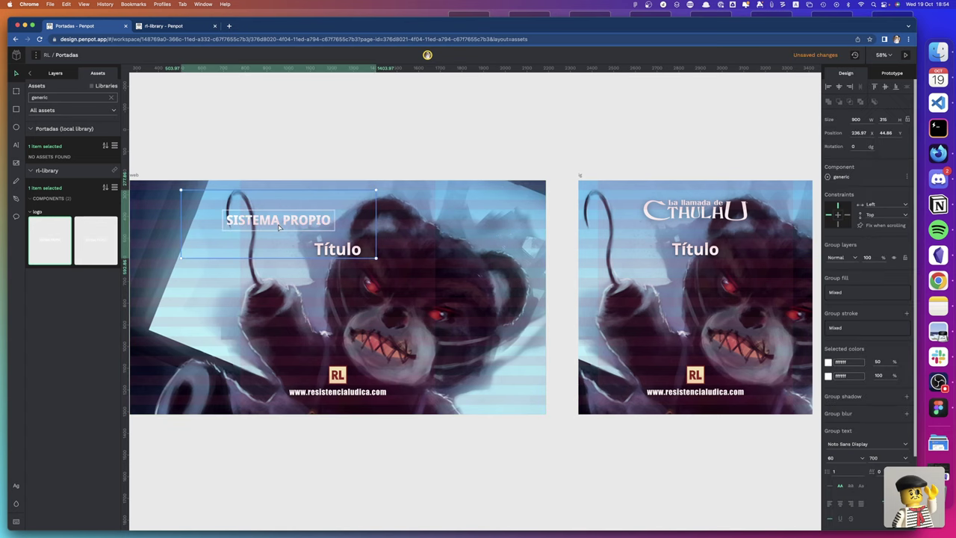
left_click(838, 87)
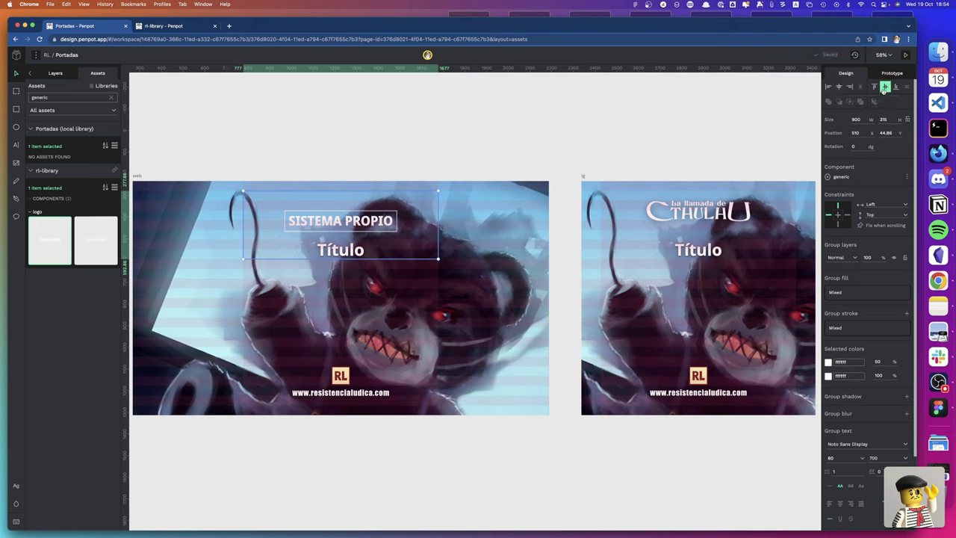
left_click(873, 87)
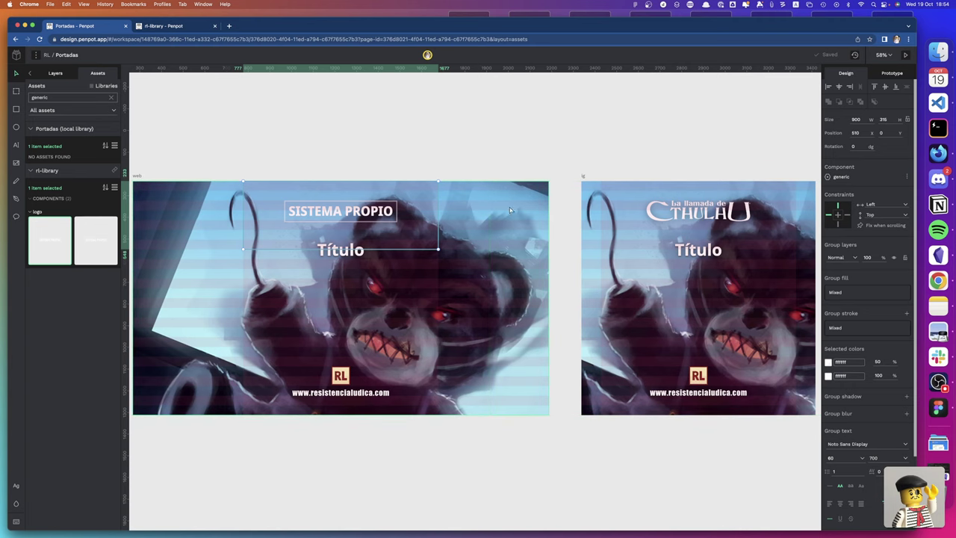
Swap the ig board's Cthulhu logo for SISTEMA PROPIO, aligned top centre
scroll(448, 216, "right", 2)
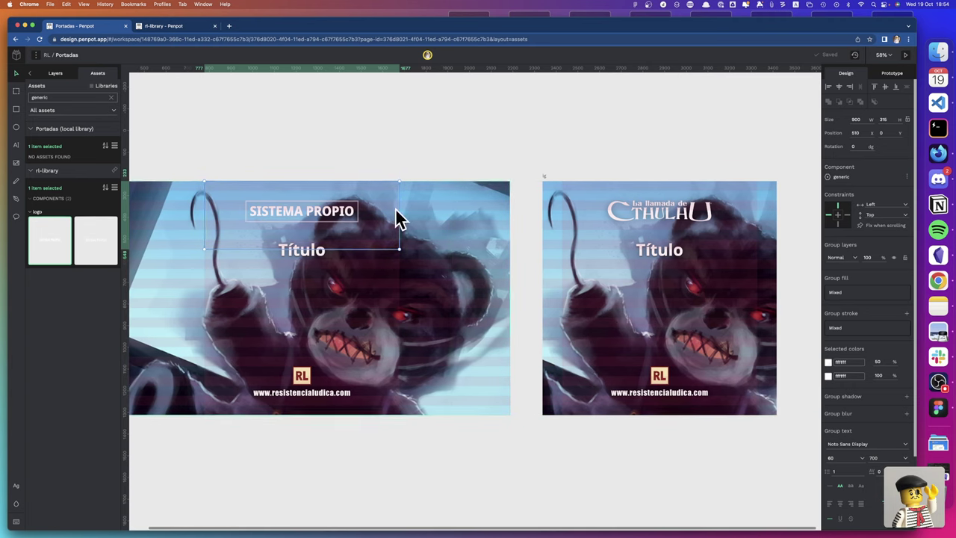
left_click(630, 211)
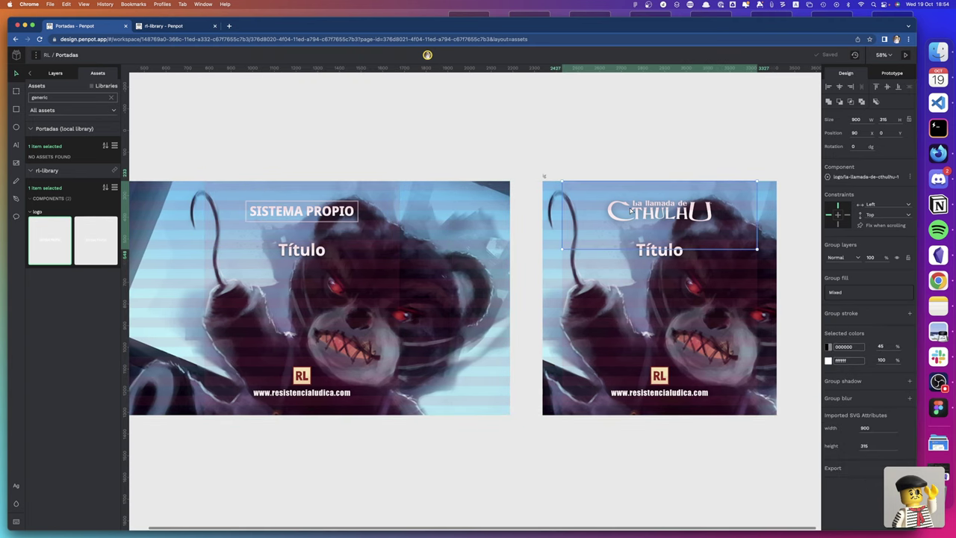
key("ctrl+v")
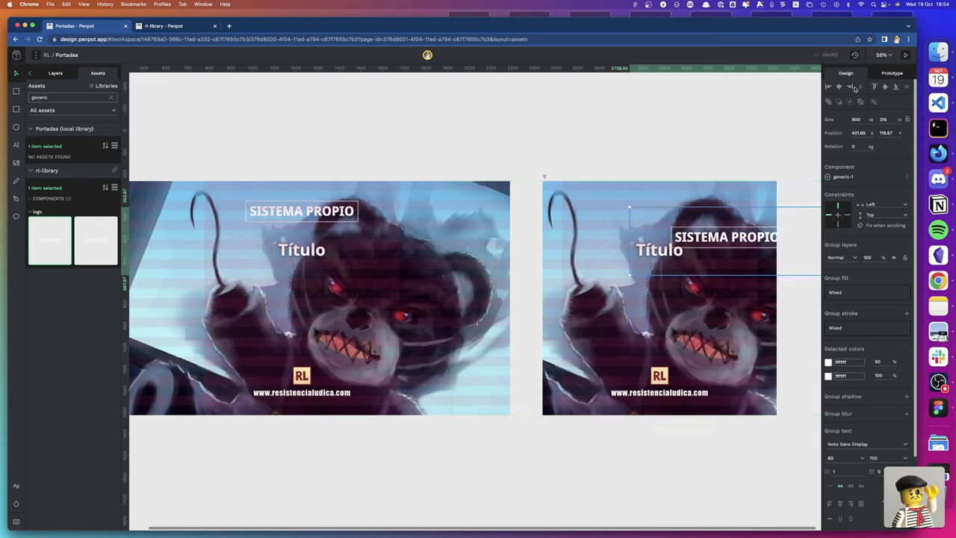
left_click(829, 87)
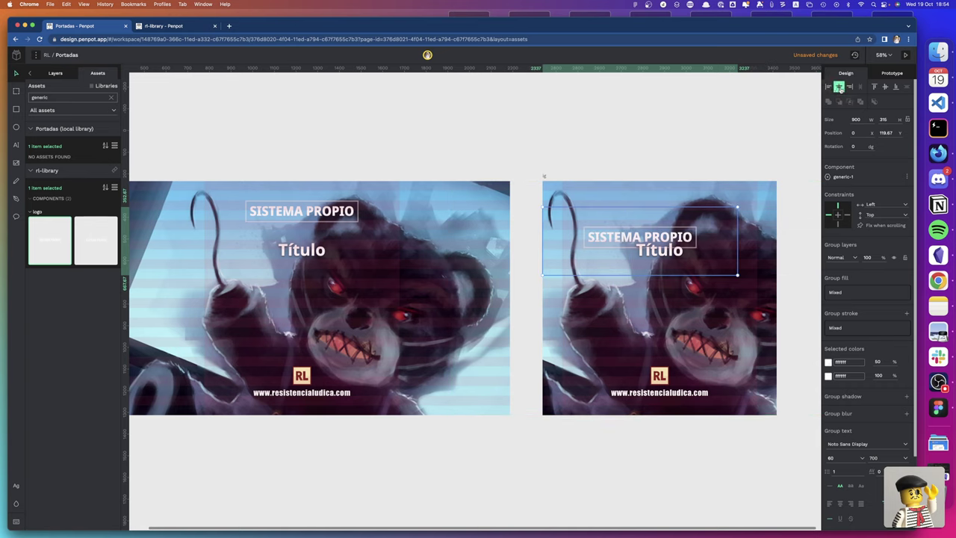
left_click(838, 87)
left_click(874, 87)
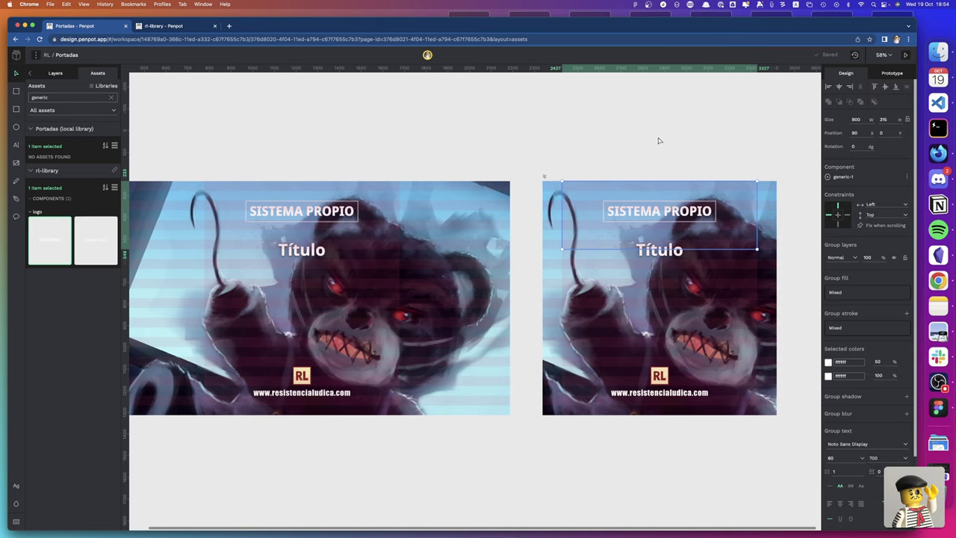
key("t")
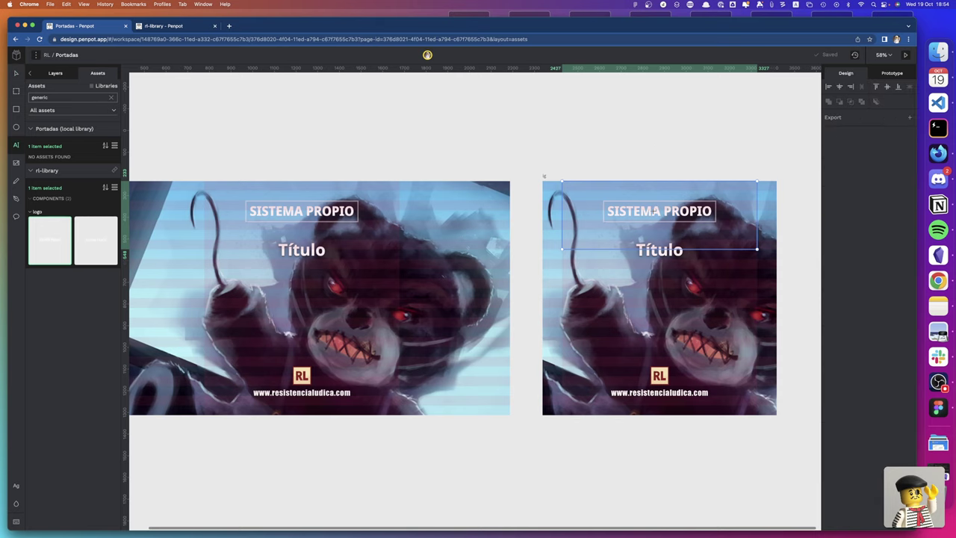
scroll(655, 210, "right", 2)
left_click(638, 211)
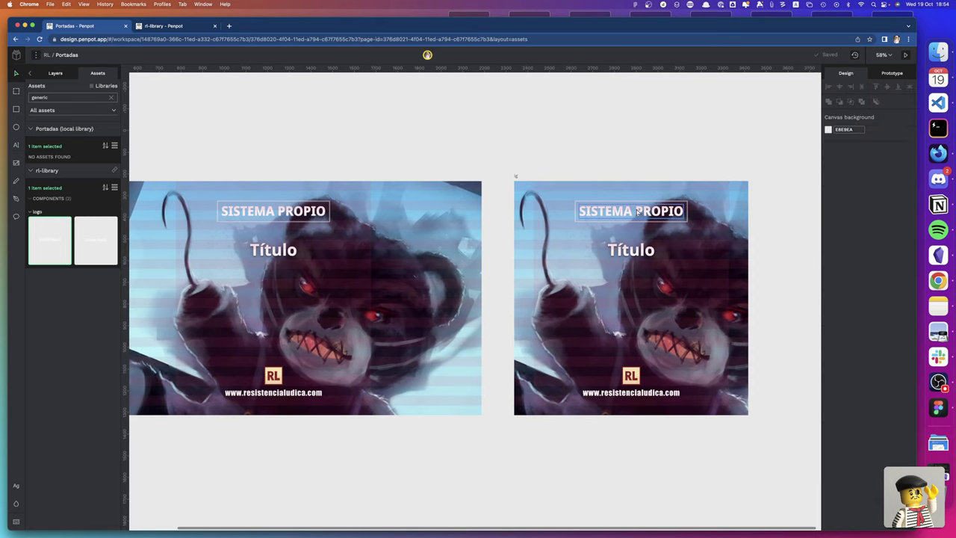
double_click(639, 212)
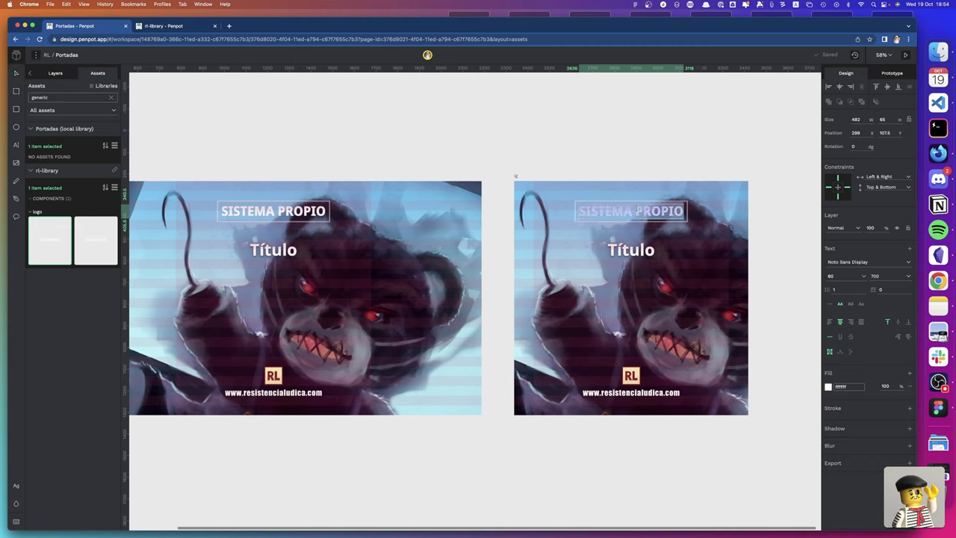
type("DIFER")
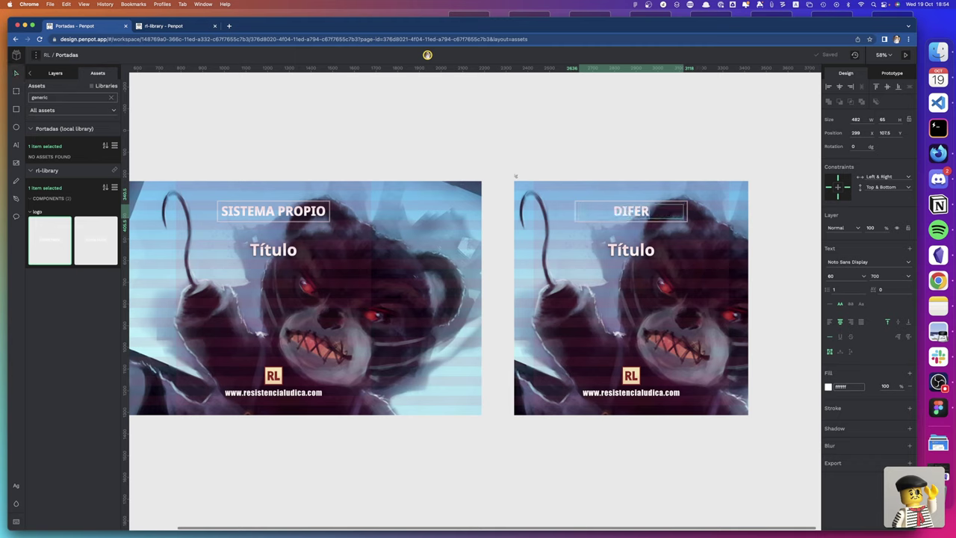
type("ENT")
key("BackSpace")
type("NTE")
key("Escape")
key("super+z")
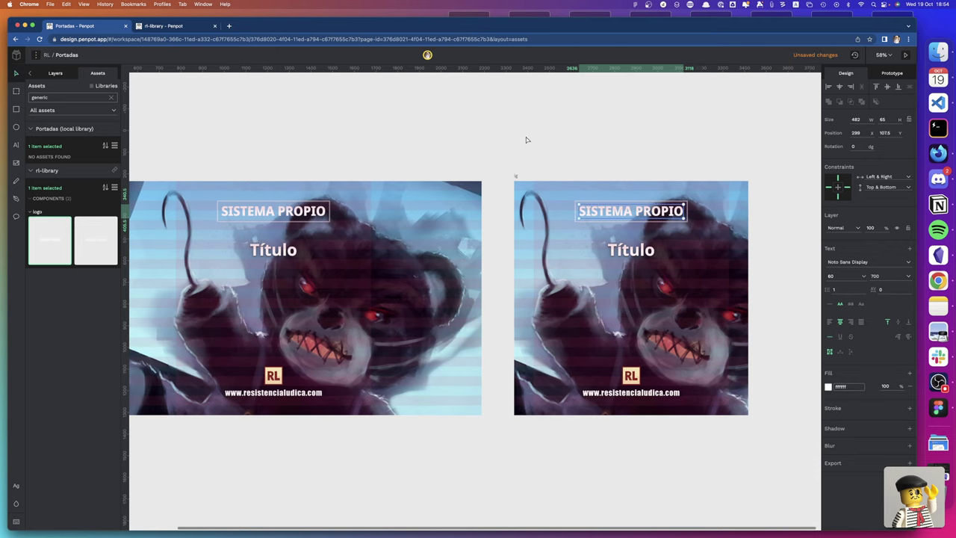
scroll(526, 140, "left", 3)
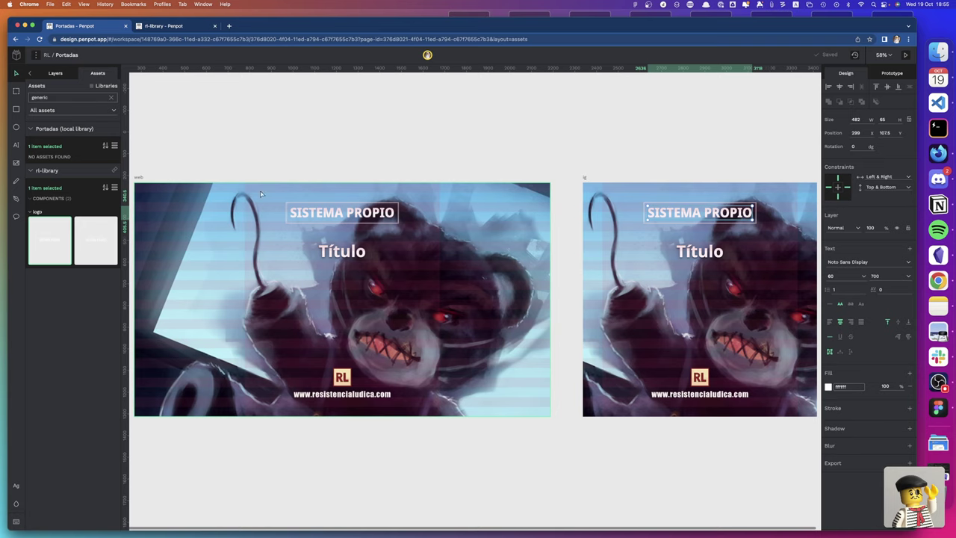
Hide the Grid Rows on the web and ig boards, then zoom out to view both
left_click(139, 179)
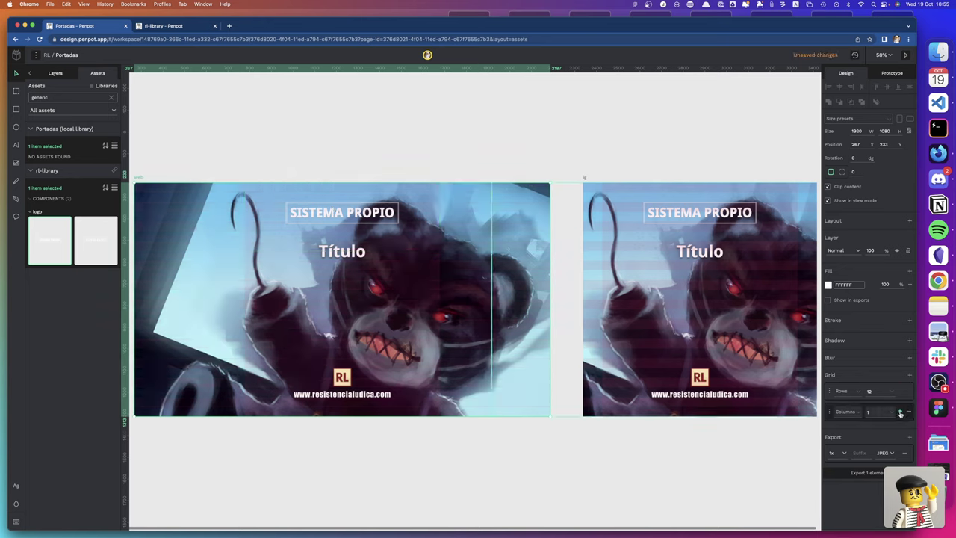
left_click(899, 412)
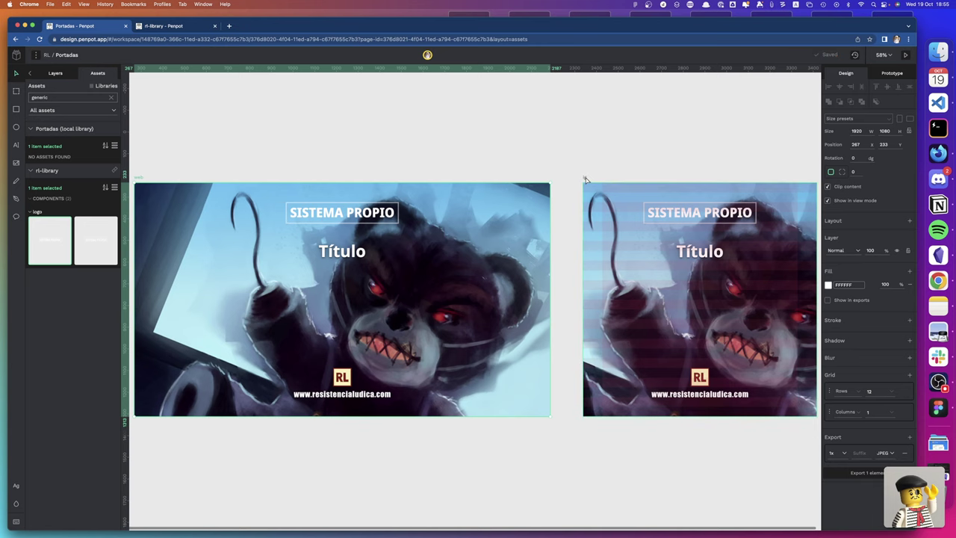
left_click(586, 178)
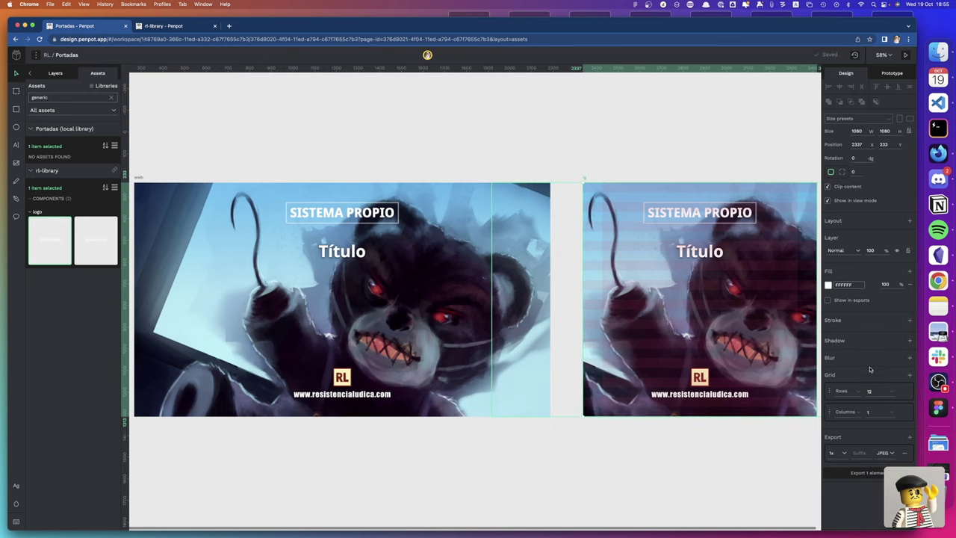
left_click(900, 392)
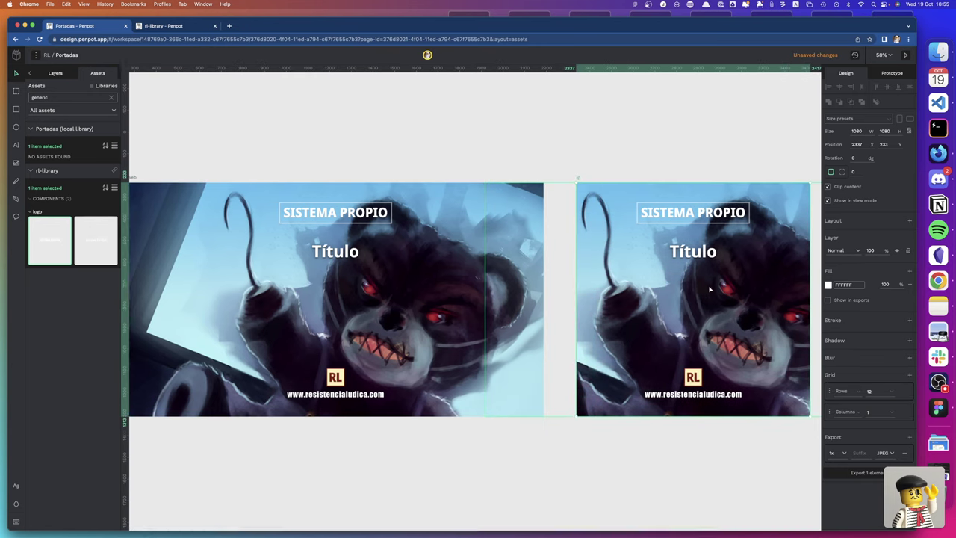
scroll(710, 288, "right", 2)
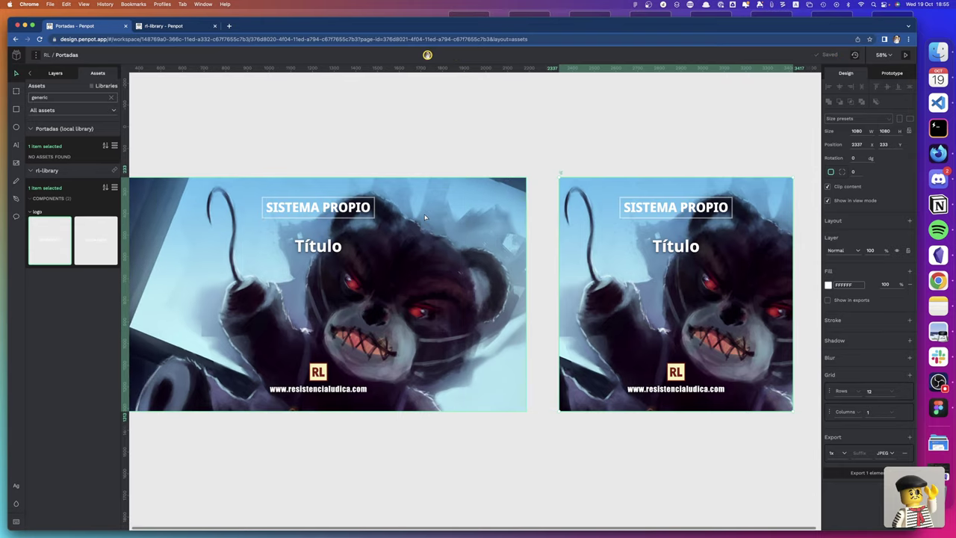
scroll(437, 214, "left", 2)
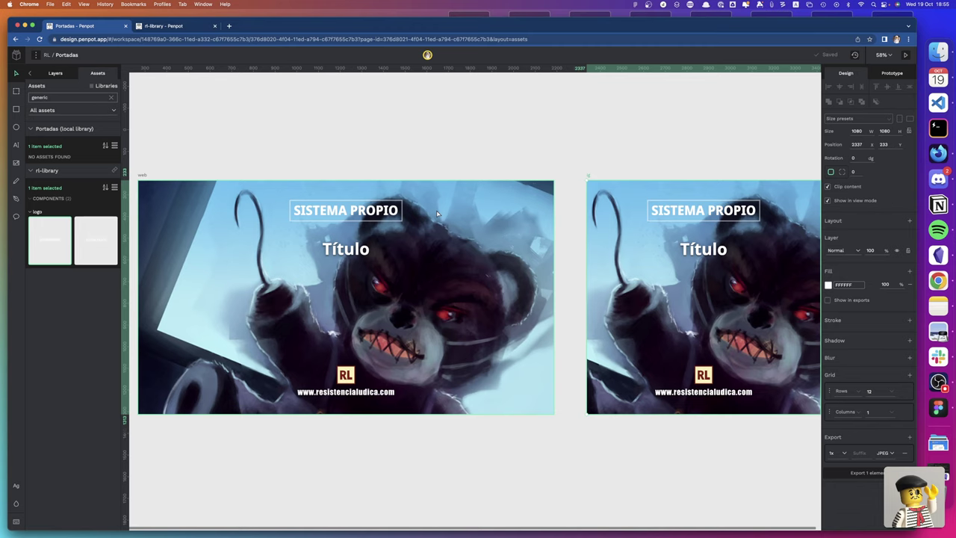
scroll(438, 214, "down", 1)
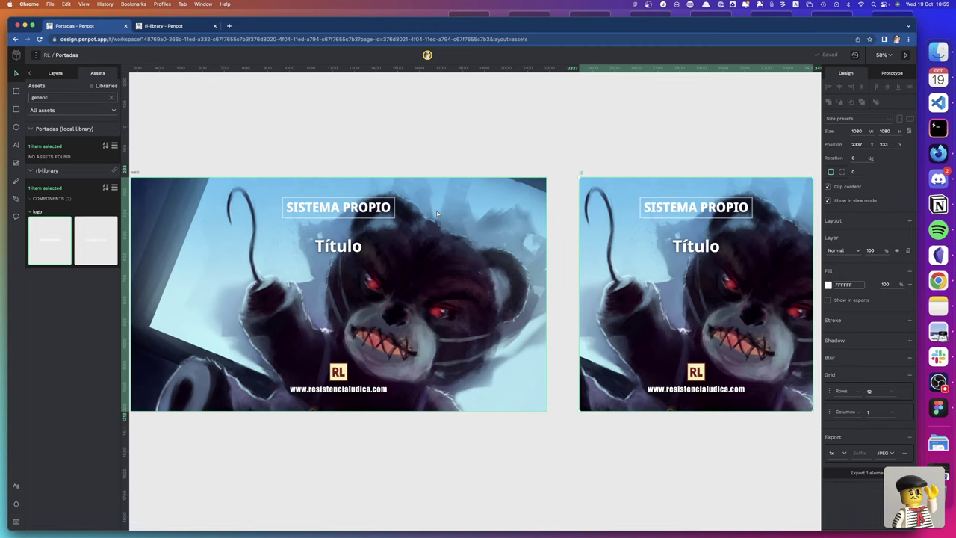
key("minus")
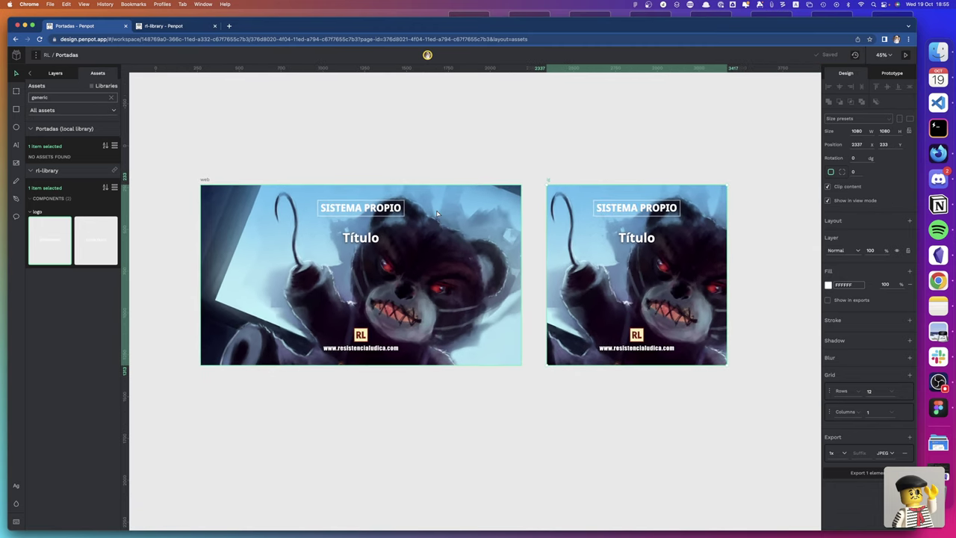
left_click(672, 433)
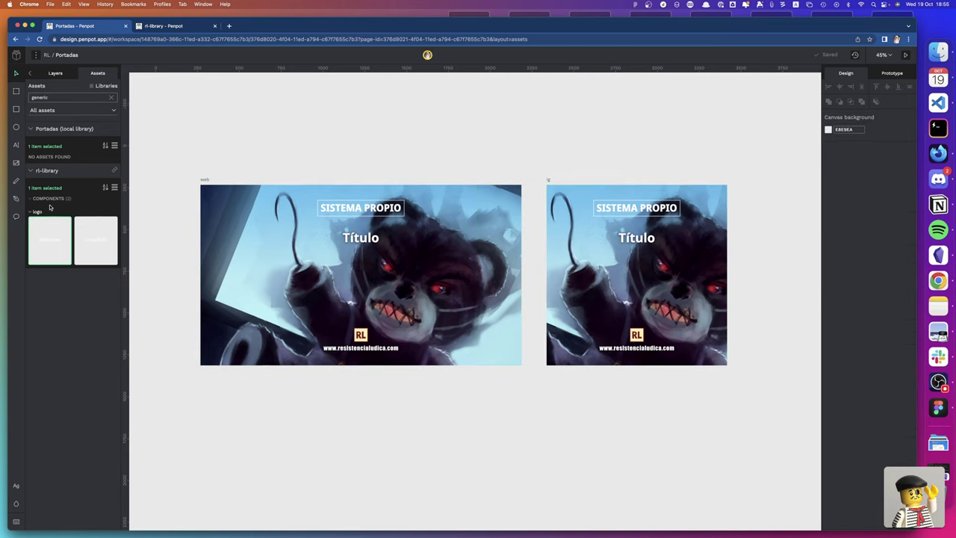
Show the Layers tree, nudge the ig teddy bear image and return it to its original position
left_click(55, 72)
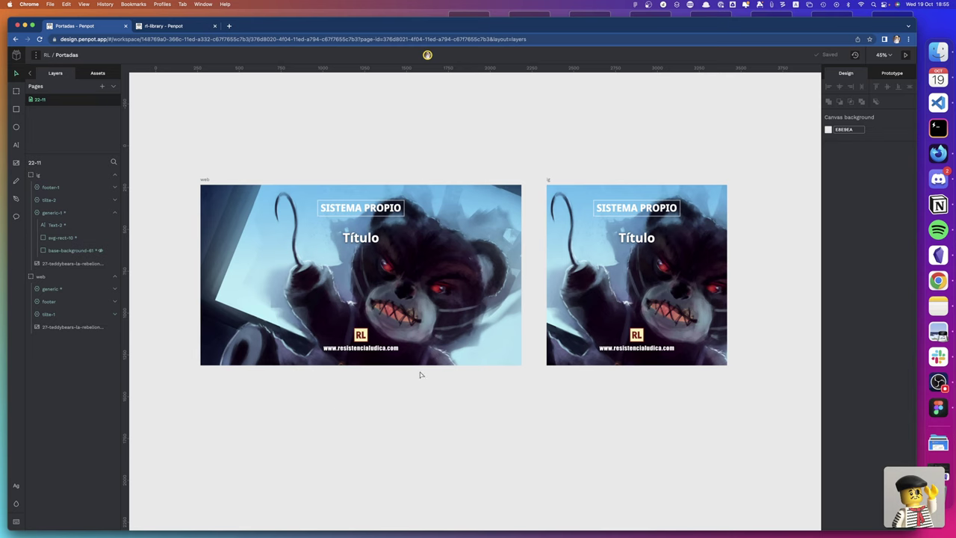
left_click(579, 288)
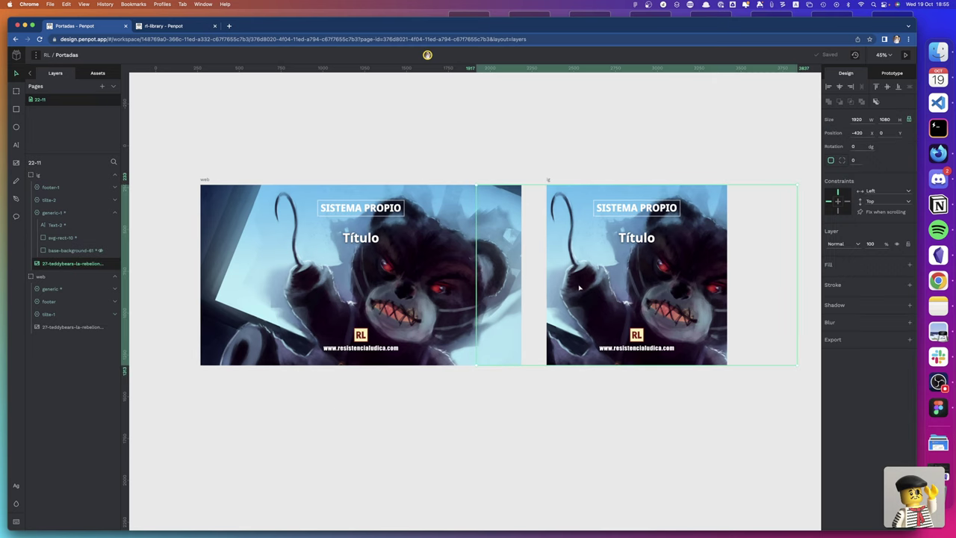
key("shift+Left")
key("shift+Left")
key("shift+Left")
key("shift+Left")
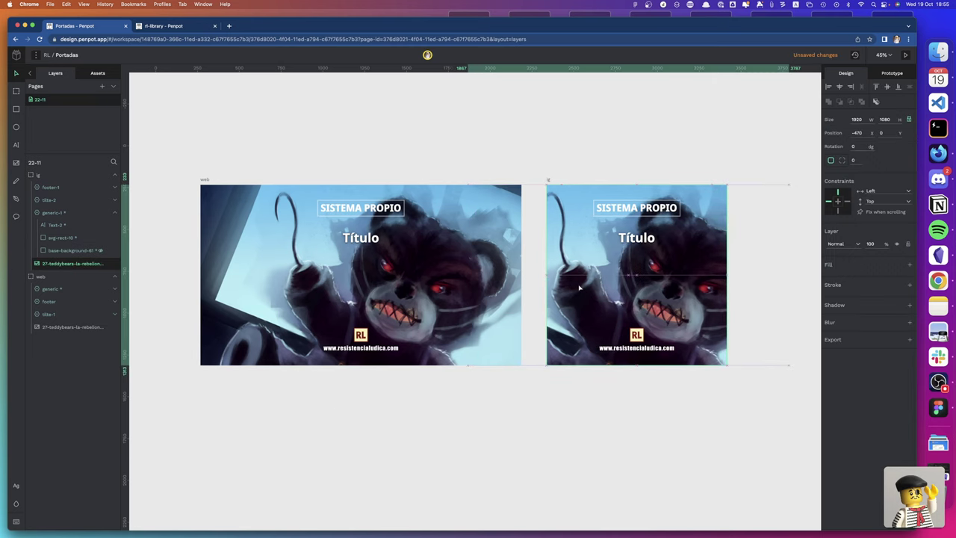
key("shift+Left")
key("shift+Left")
key("shift+Left")
key("shift+Right")
key("shift+Right")
key("shift+Right")
key("shift+Right")
key("shift+Right")
key("shift+Right")
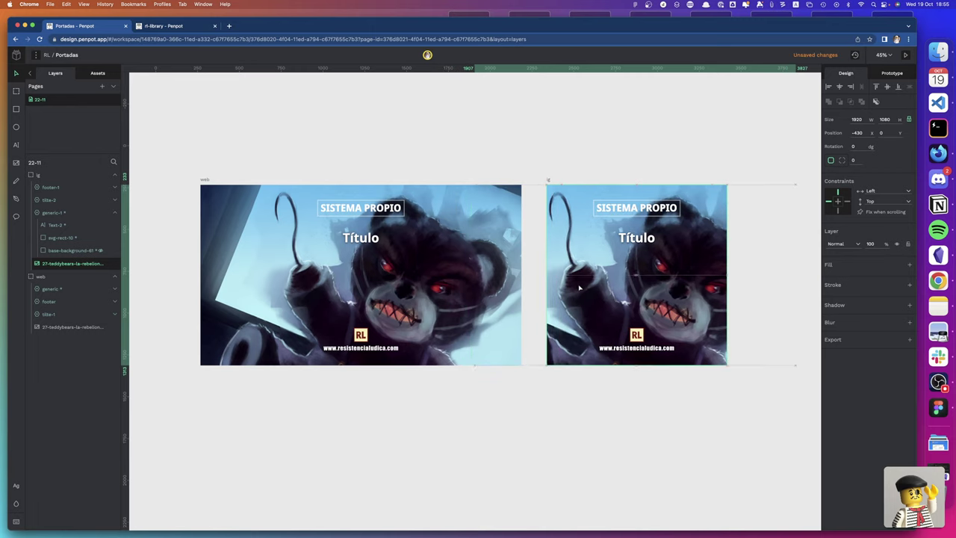
key("shift+Right")
key("shift+Right")
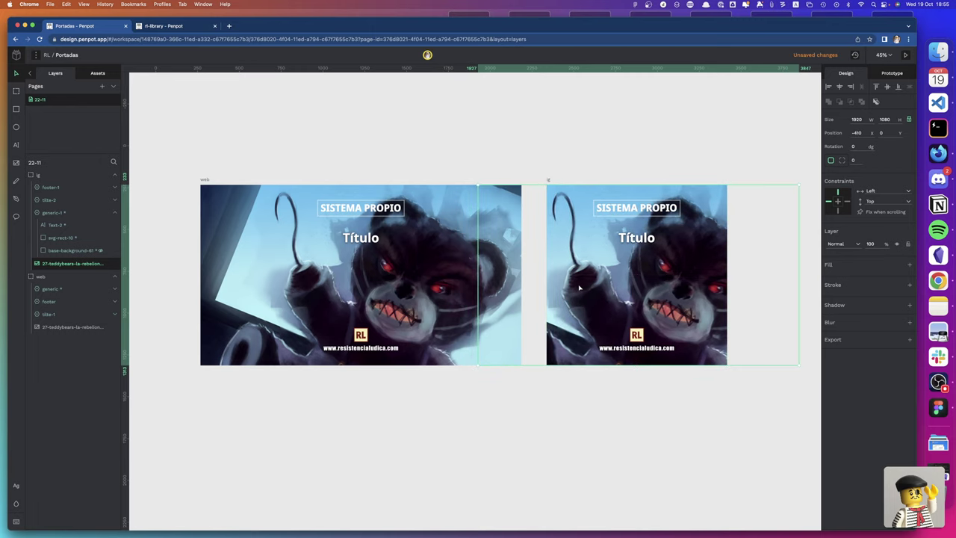
key("shift+Right")
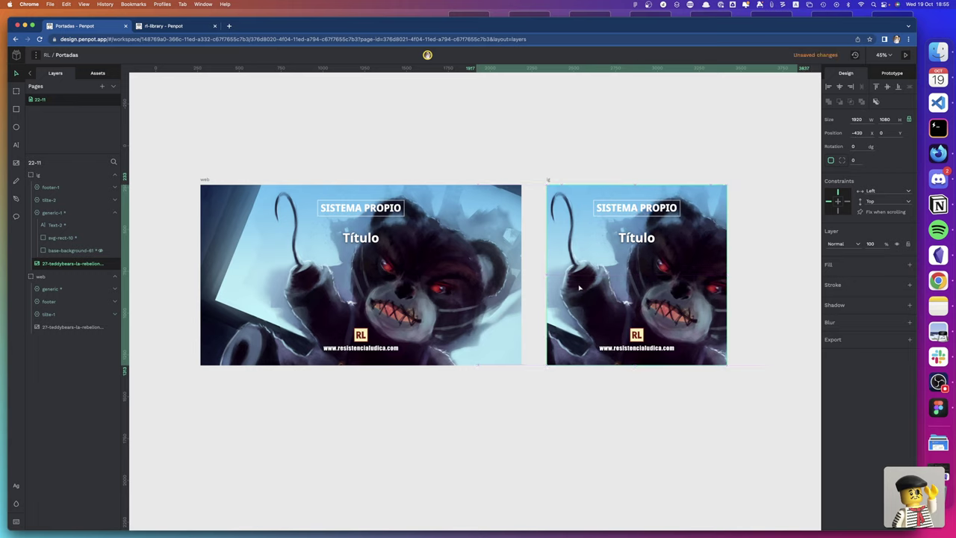
key("shift+Left")
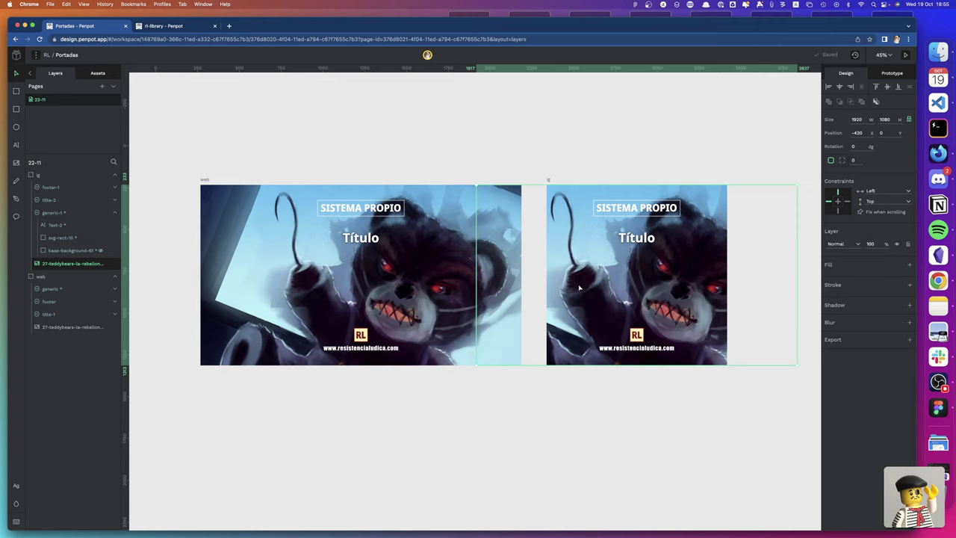
left_click(549, 180)
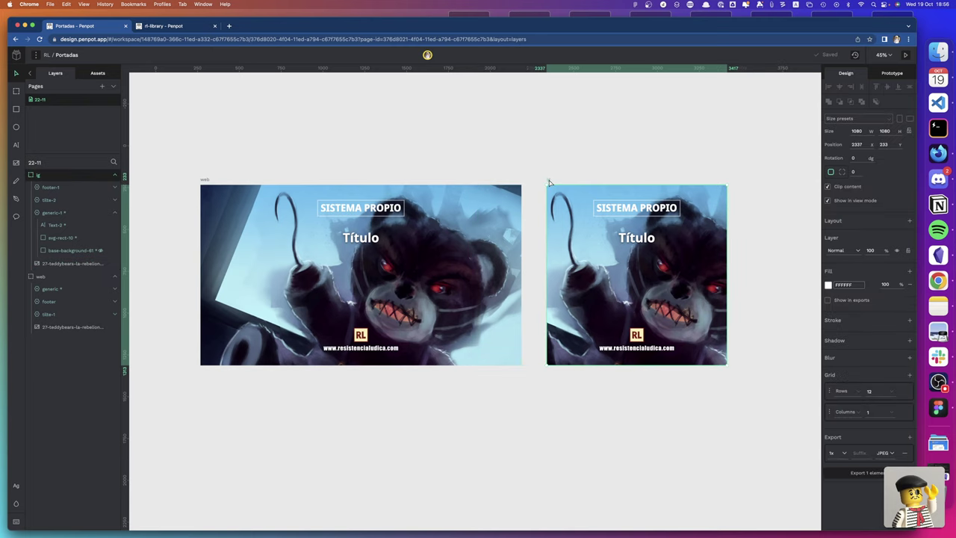
View the ig board in focus mode, exit, then focus the web board alone
key("f")
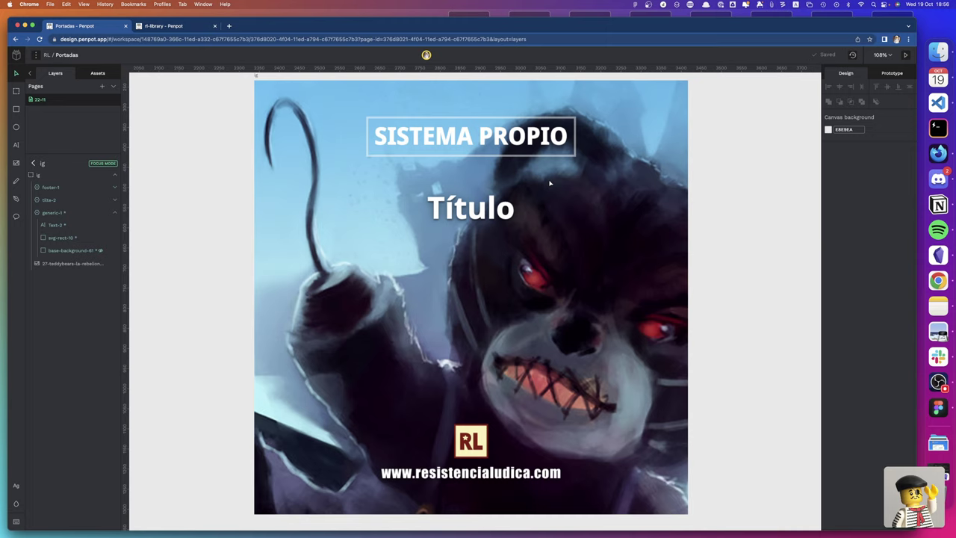
scroll(465, 187, "left", 10)
scroll(466, 186, "left", 5)
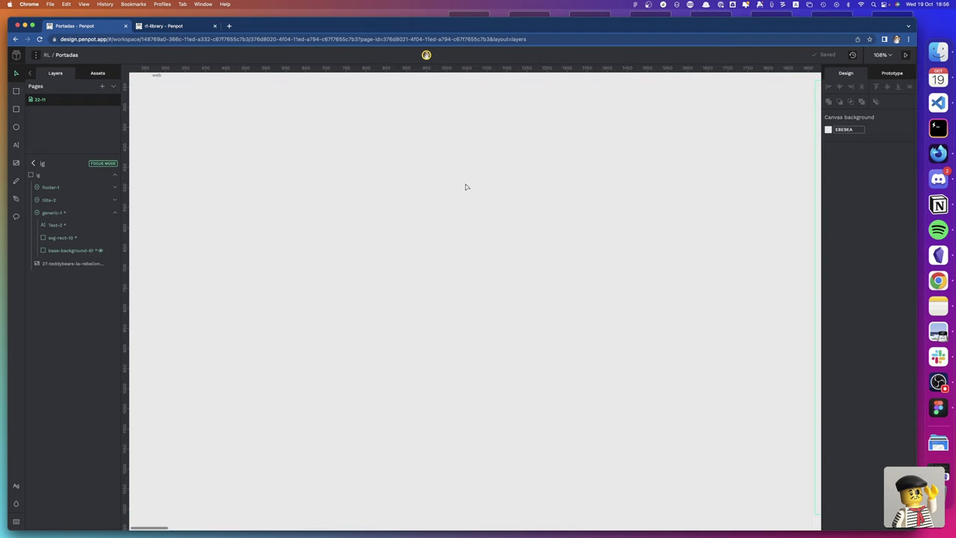
scroll(465, 186, "right", 10)
scroll(465, 187, "right", 5)
scroll(465, 187, "left", 3)
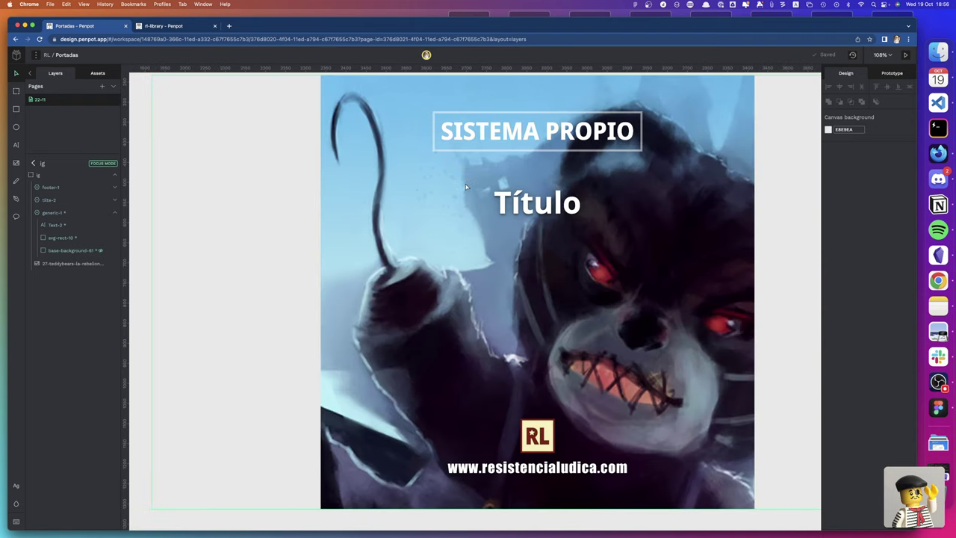
scroll(465, 187, "left", 10)
scroll(465, 187, "left", 5)
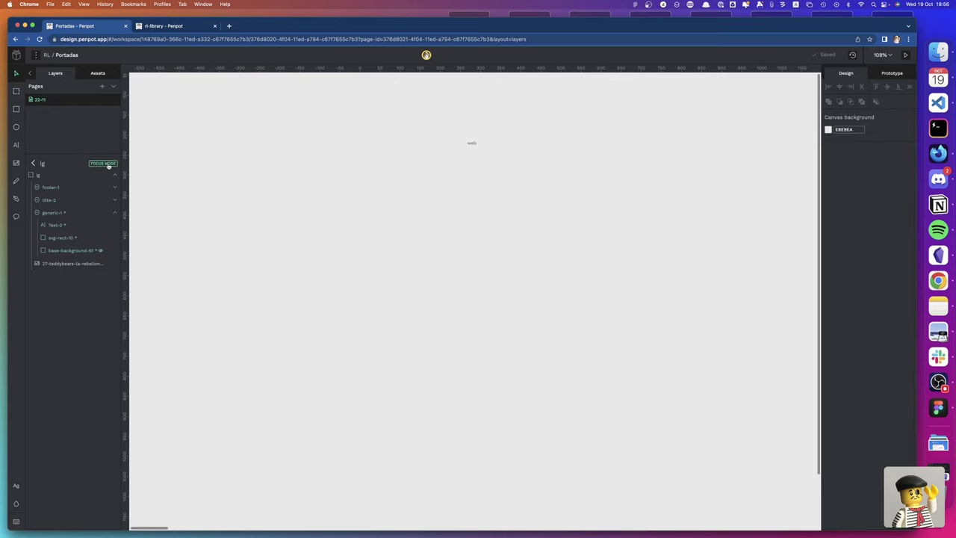
key("f")
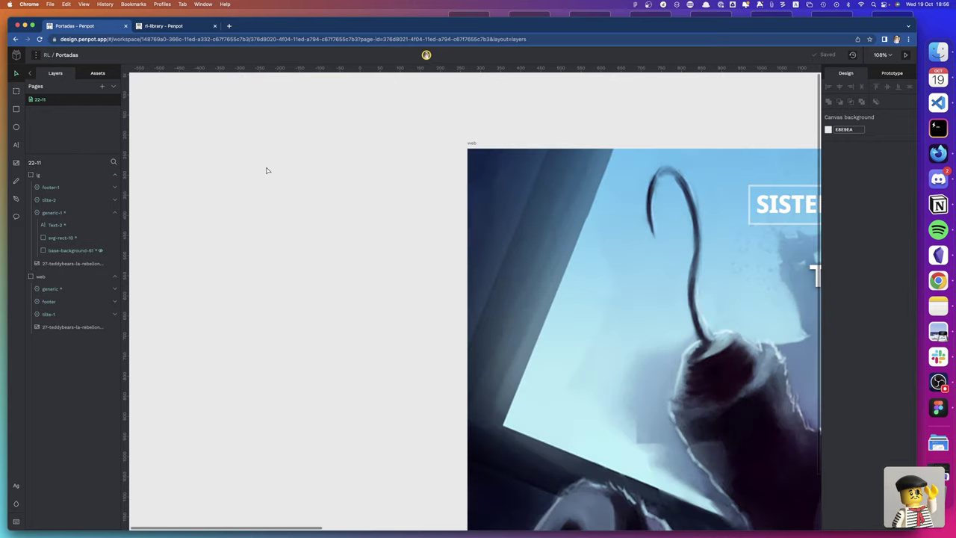
left_click(473, 144)
key("f")
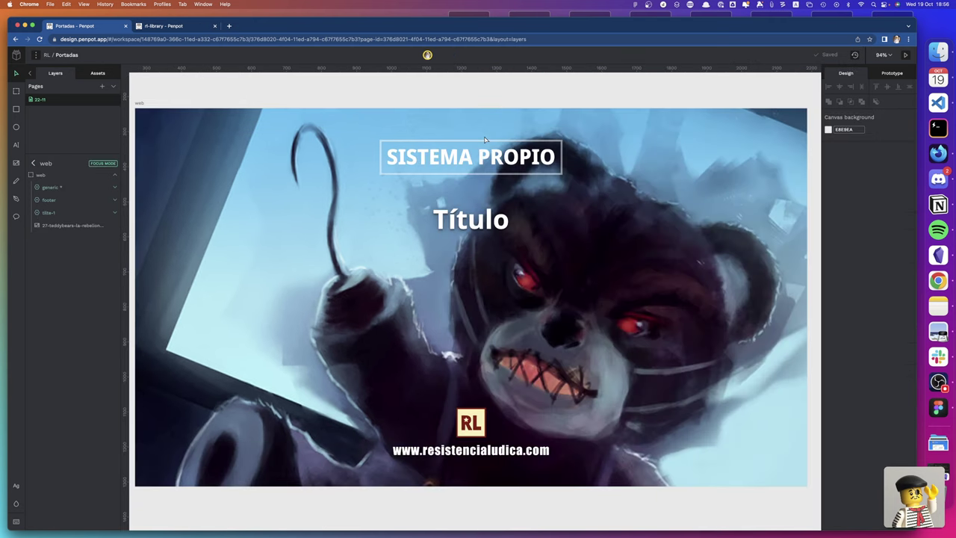
Exit focus mode, select the web cover's Título group and show the typographies palette
key("f")
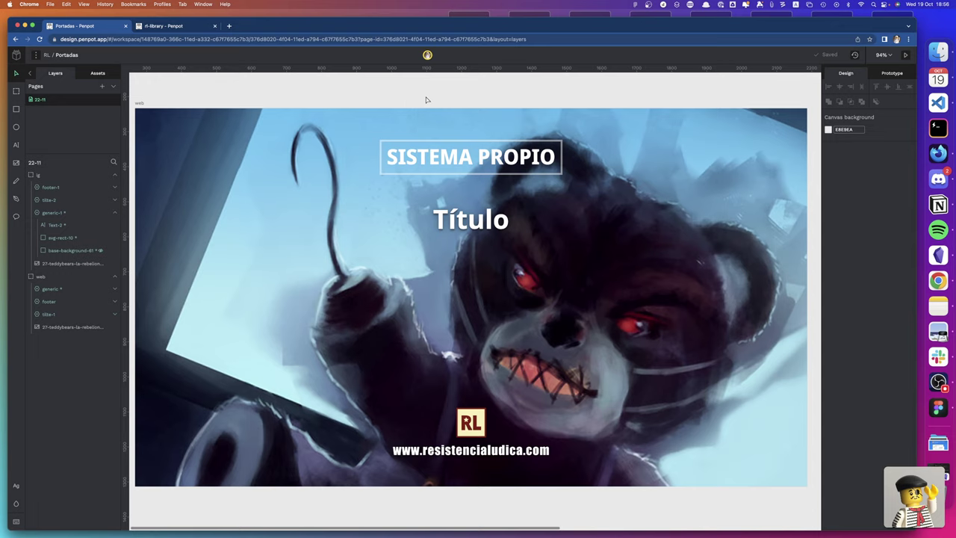
scroll(426, 98, "down", 2)
scroll(426, 99, "right", 2)
scroll(426, 99, "up", 1)
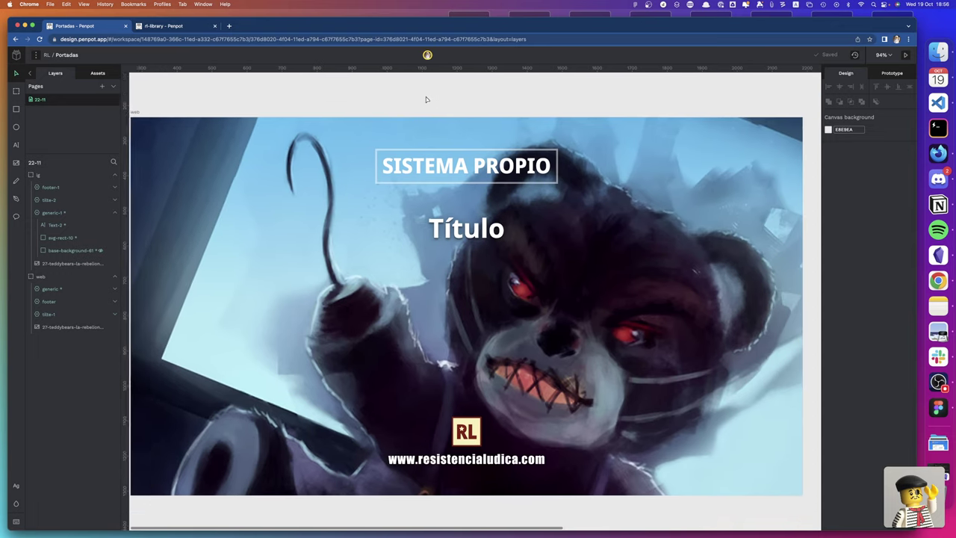
scroll(426, 100, "left", 2)
scroll(425, 99, "up", 1)
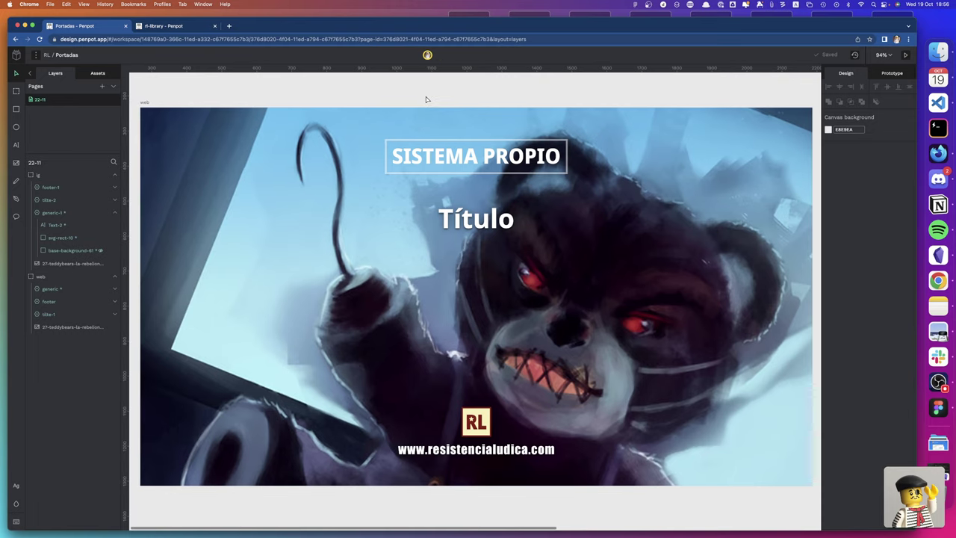
scroll(425, 98, "down", 2)
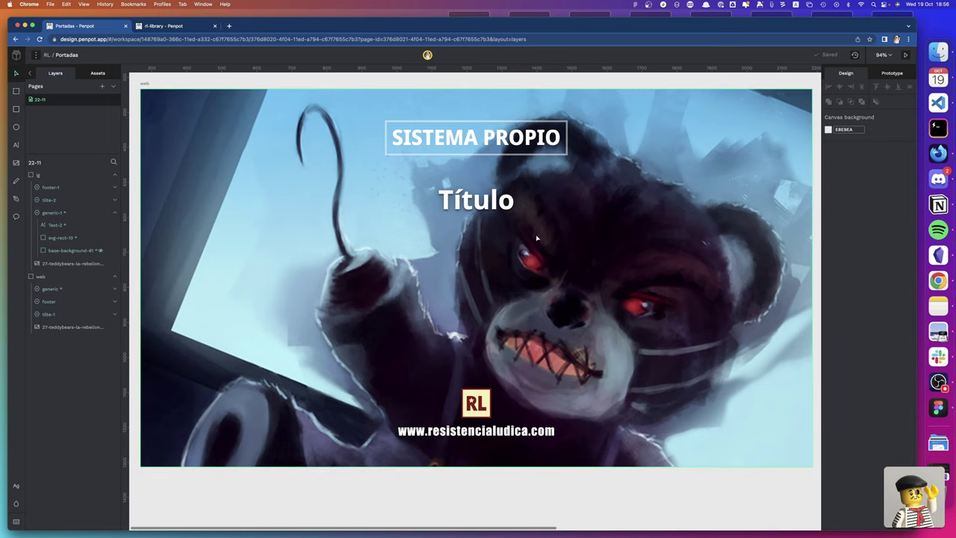
left_click(485, 204)
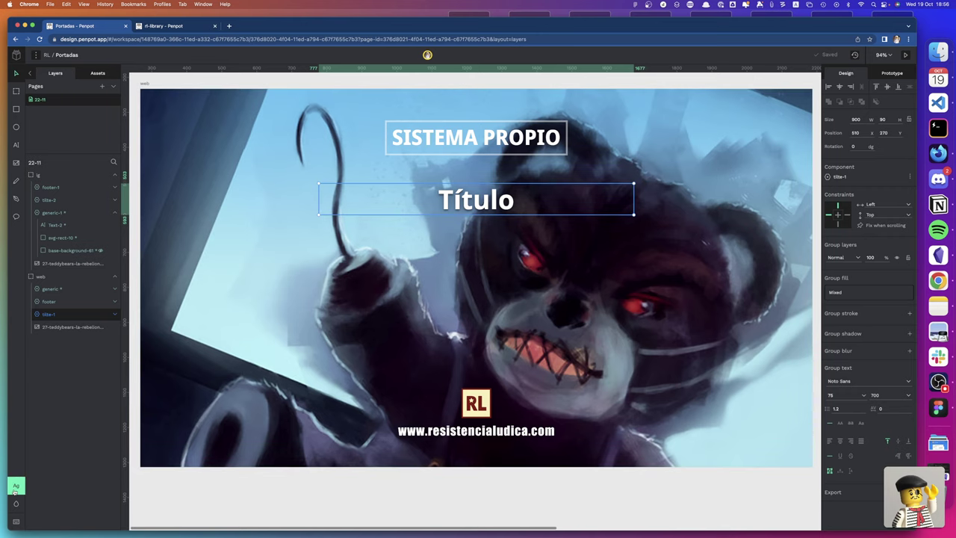
left_click(15, 487)
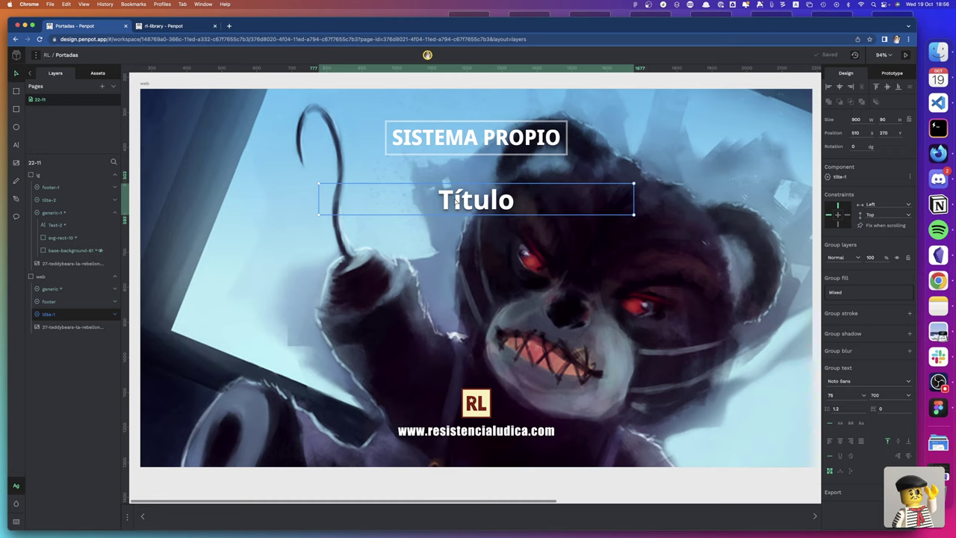
Select the teddy bear background image, then clear the selection
left_click(262, 120)
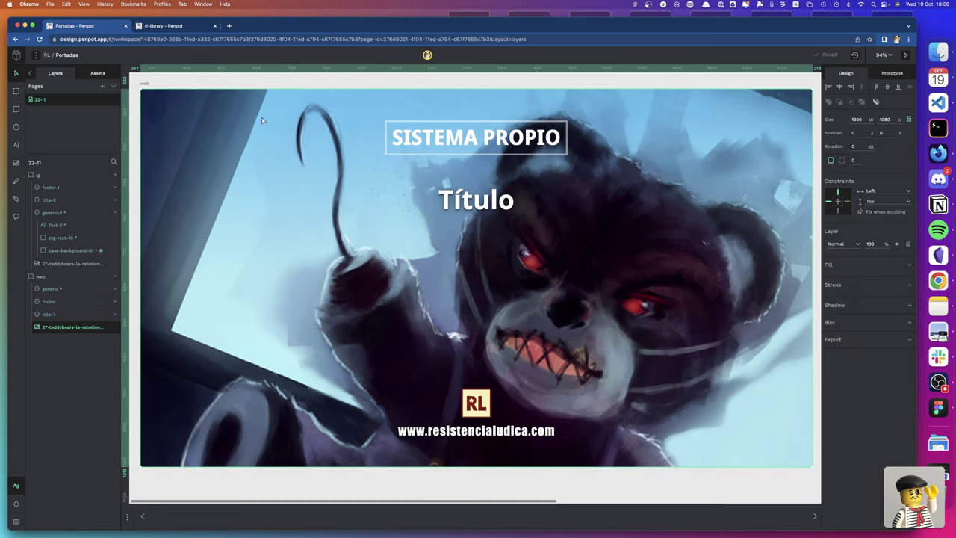
scroll(239, 158, "left", 2)
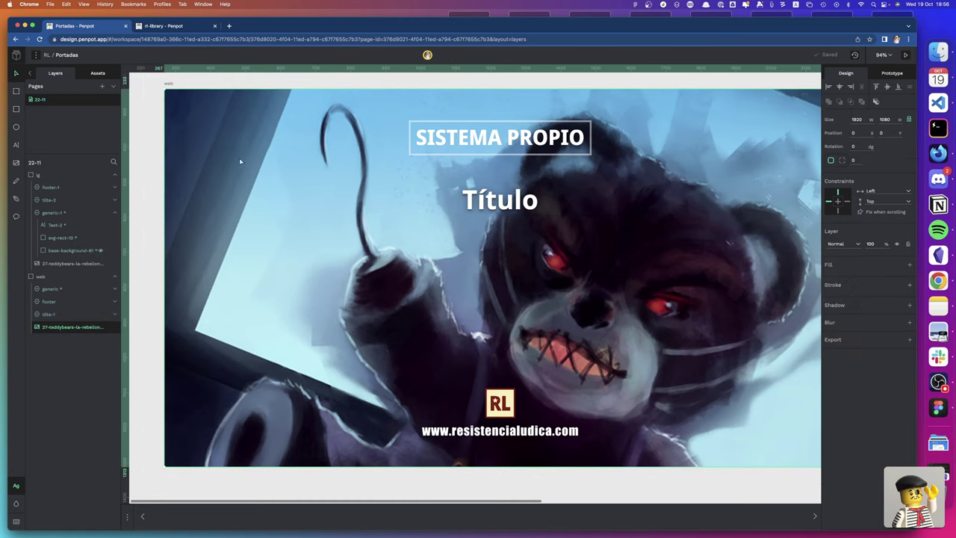
left_click(151, 334)
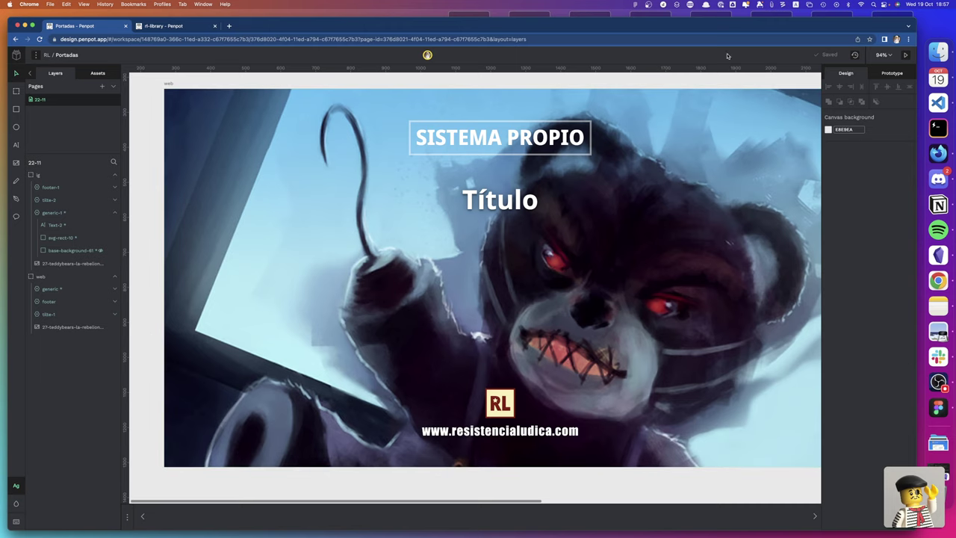
scroll(749, 84, "right", 2)
Preview in view mode, flip to the web cover and back to ig, then inspect ig in Handoff
left_click(905, 55)
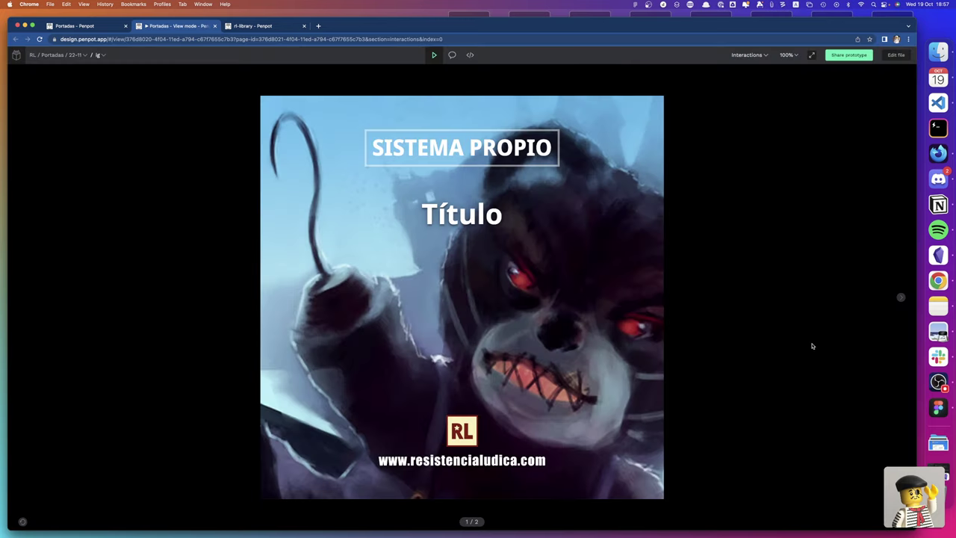
left_click(901, 299)
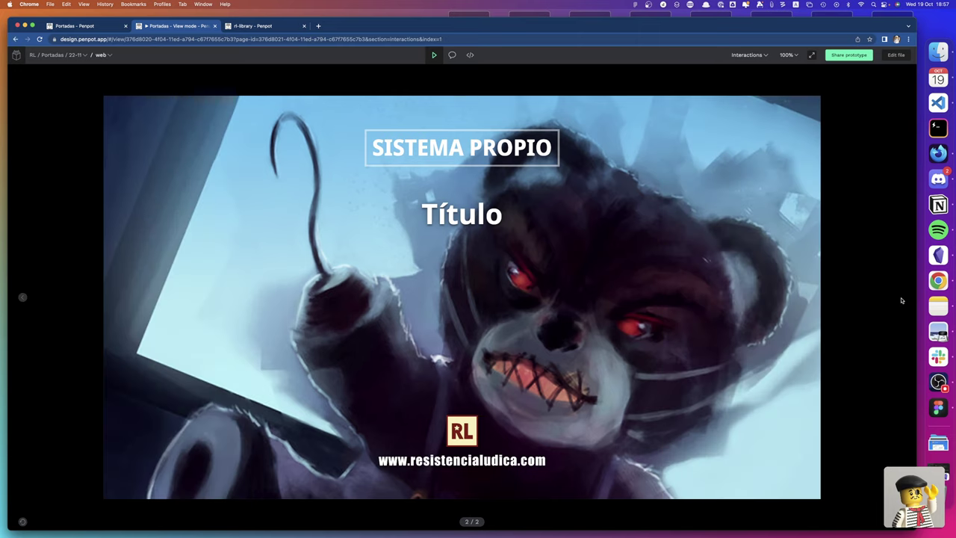
left_click(23, 298)
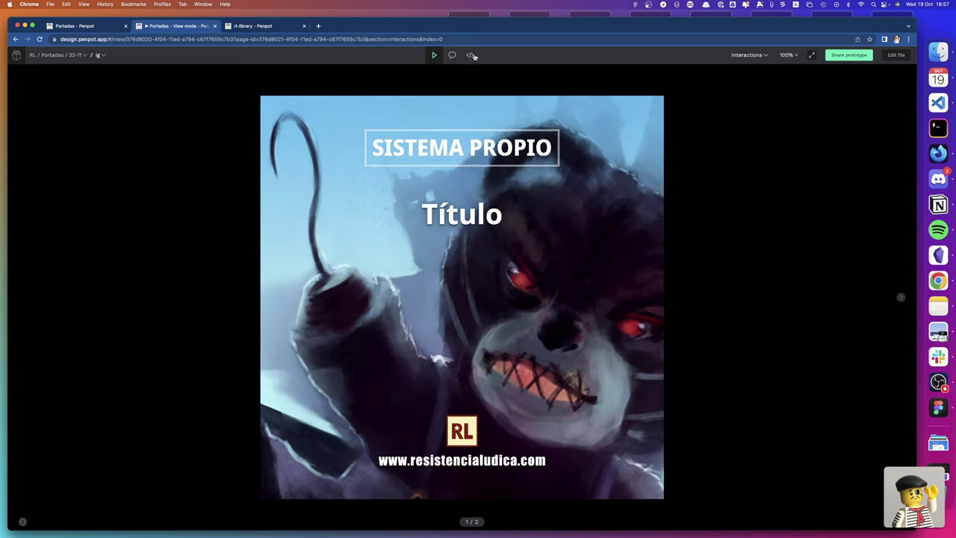
left_click(470, 55)
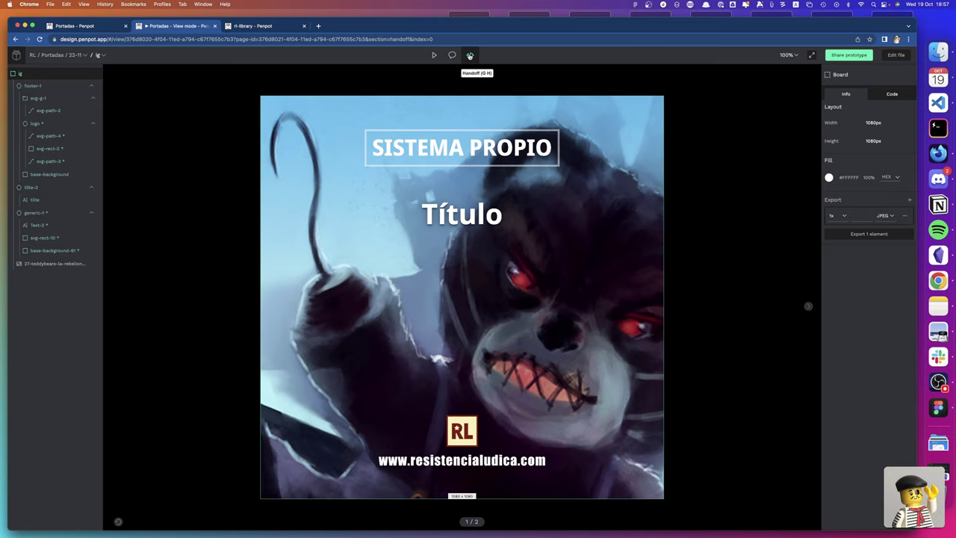
Return to the Interactions preview, toggle full screen on and off, and close the view-mode tab
left_click(433, 56)
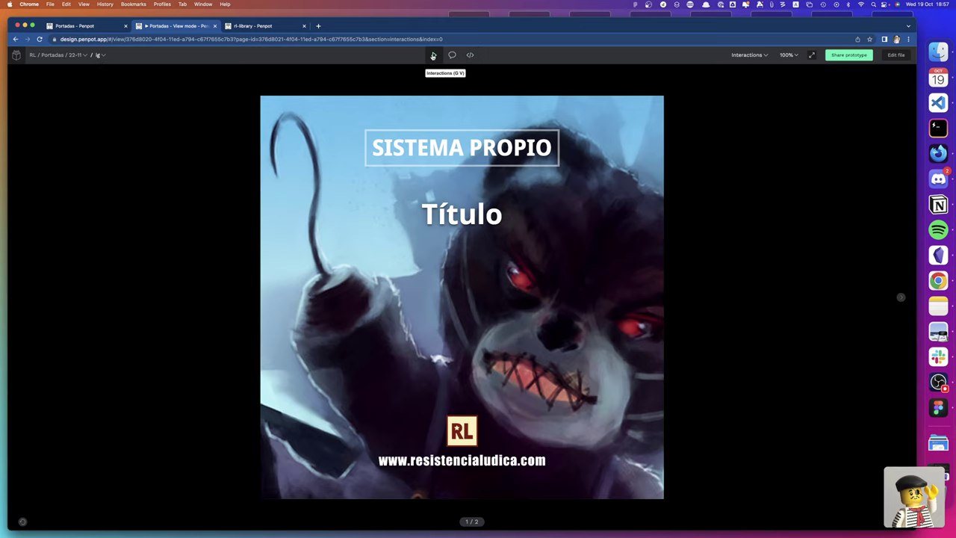
left_click(765, 57)
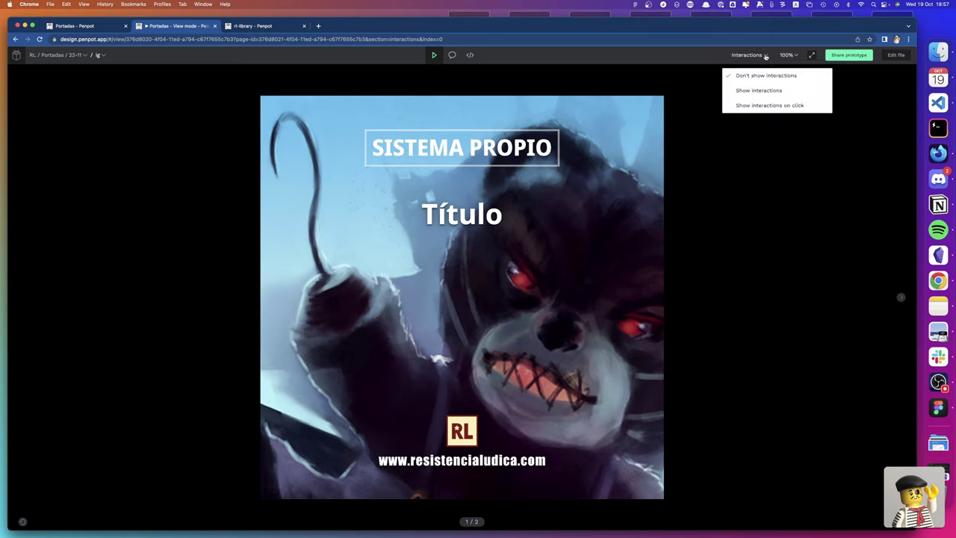
left_click(765, 57)
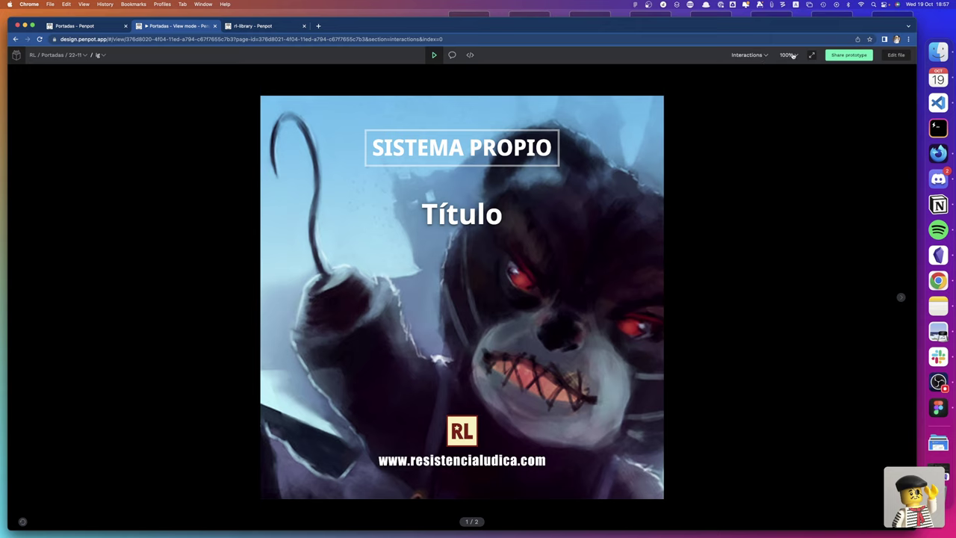
left_click(811, 55)
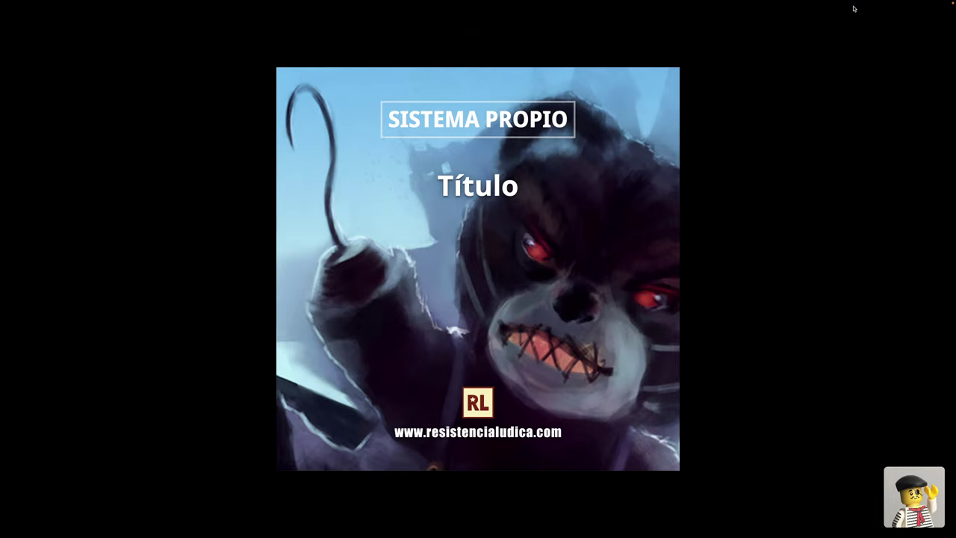
left_click(853, 9)
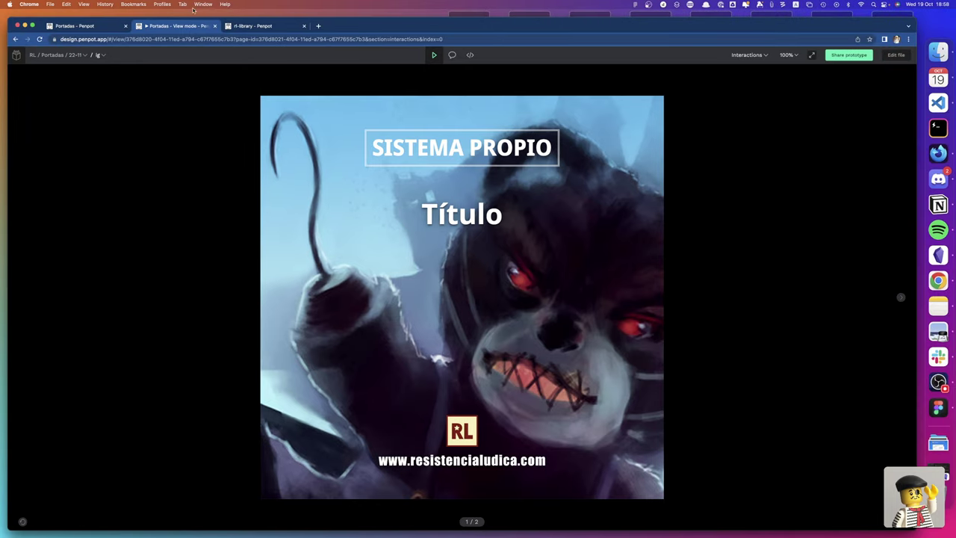
left_click(215, 26)
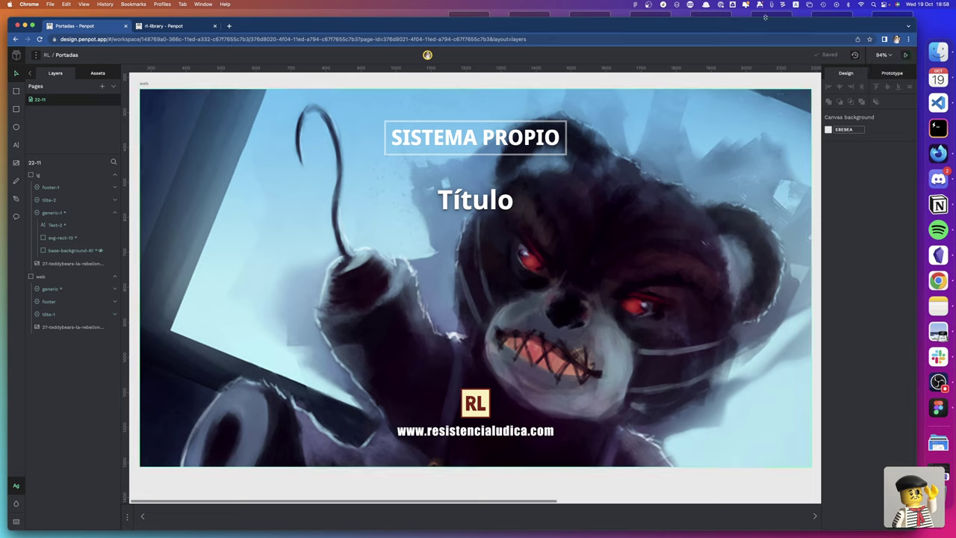
Put the browser in full screen and zoom out until both cover boards show
left_click(32, 26)
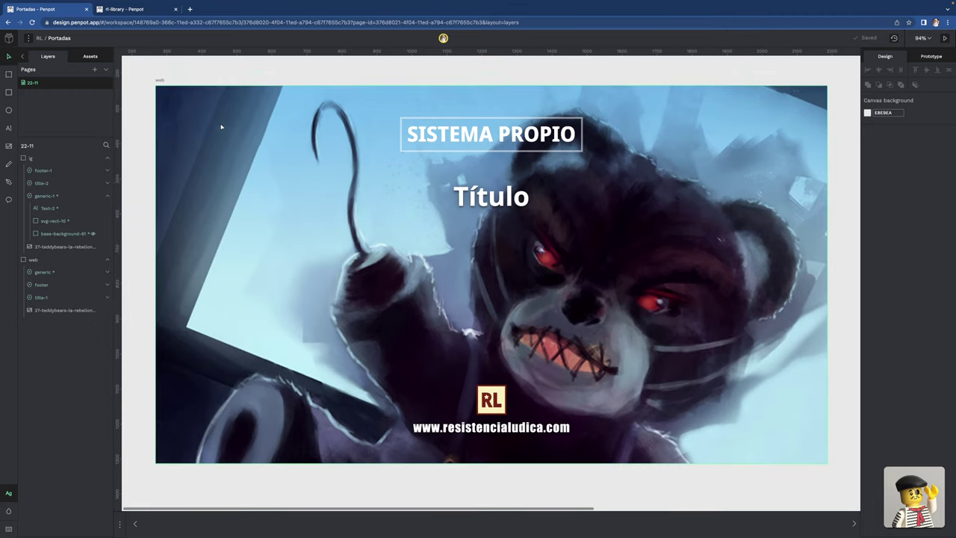
scroll(221, 127, "right", 2)
scroll(221, 127, "down", 5, "ctrl")
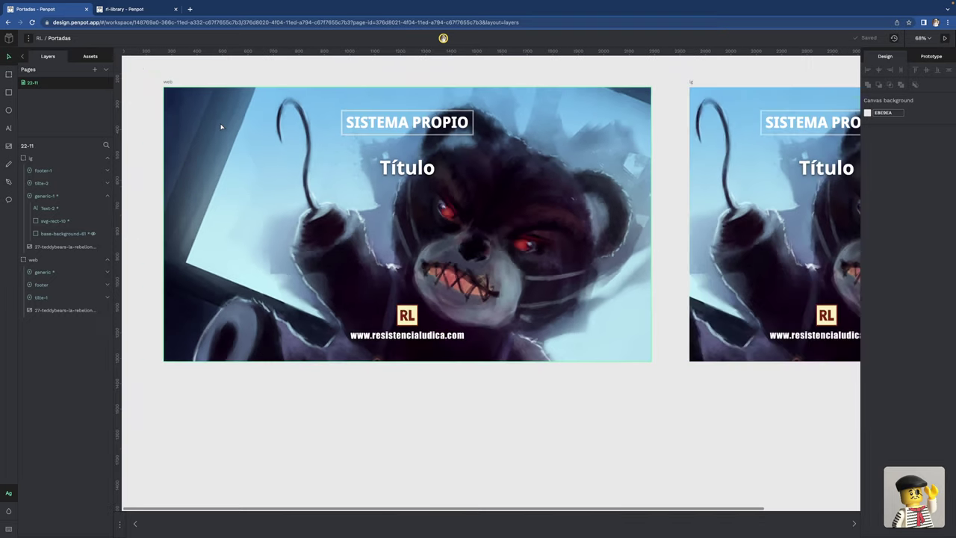
scroll(221, 127, "down", 3, "ctrl")
scroll(221, 127, "up", 2, "ctrl")
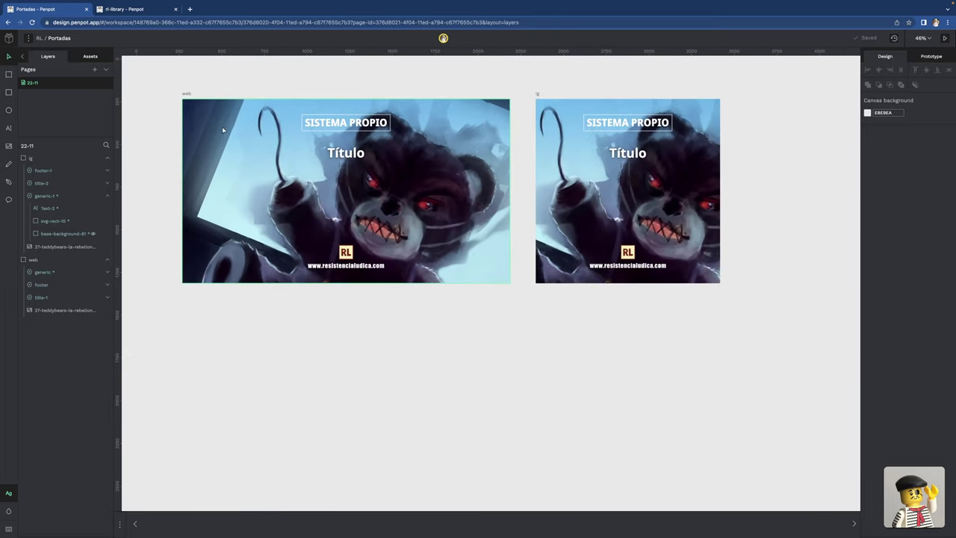
Collapse the ig and web board layers and select both boards together in Layers
scroll(222, 130, "left", 3)
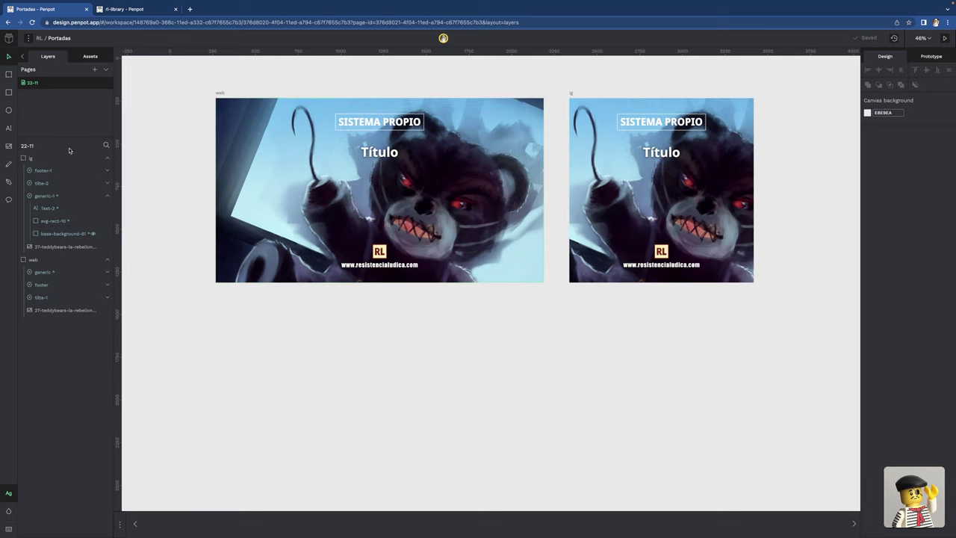
left_click(45, 183)
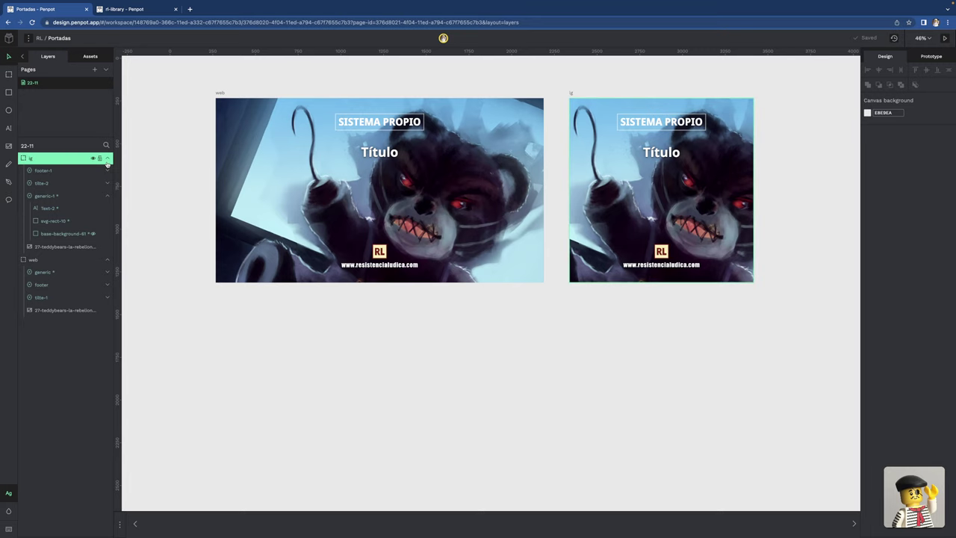
left_click(107, 159)
left_click(107, 159)
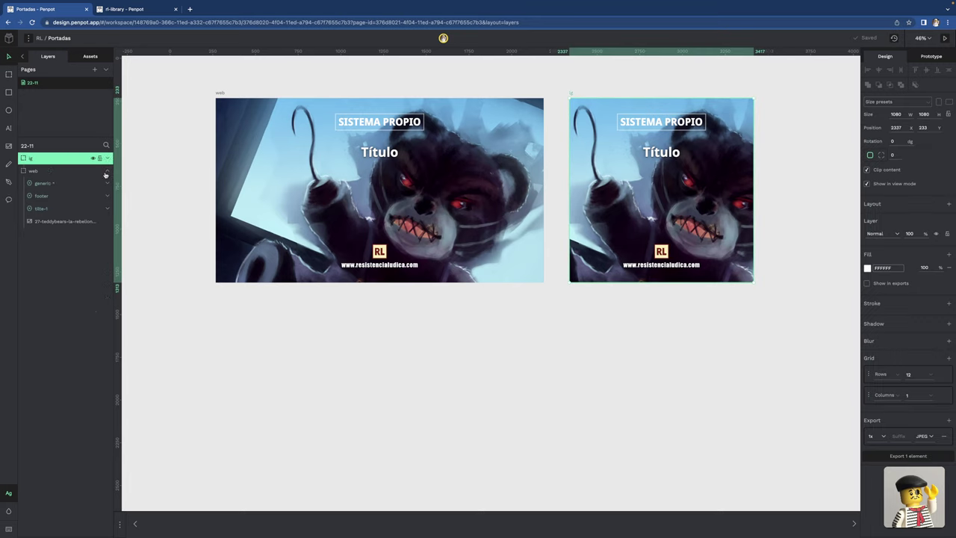
left_click(107, 172)
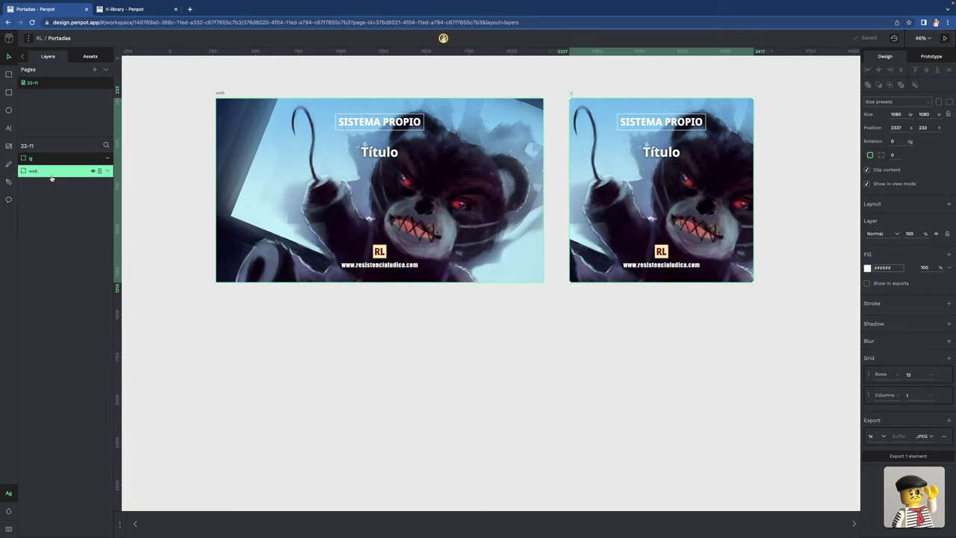
left_click(51, 173, "shift")
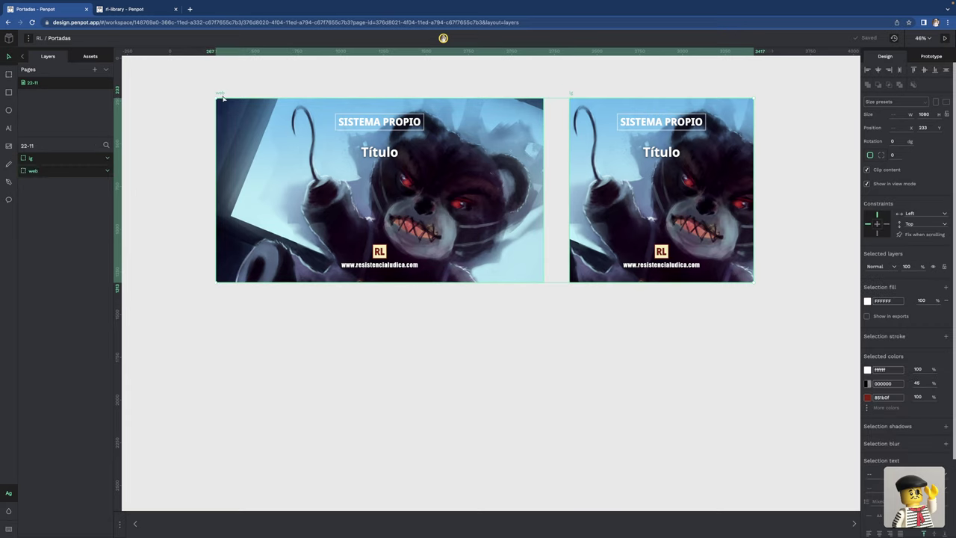
Duplicate both boards below as web-1 and ig-1, deleting the extra web-2 and ig-2 copies
mouse_move(223, 98)
left_mouse_down()
mouse_move(238, 298)
mouse_move(221, 302)
left_mouse_up()
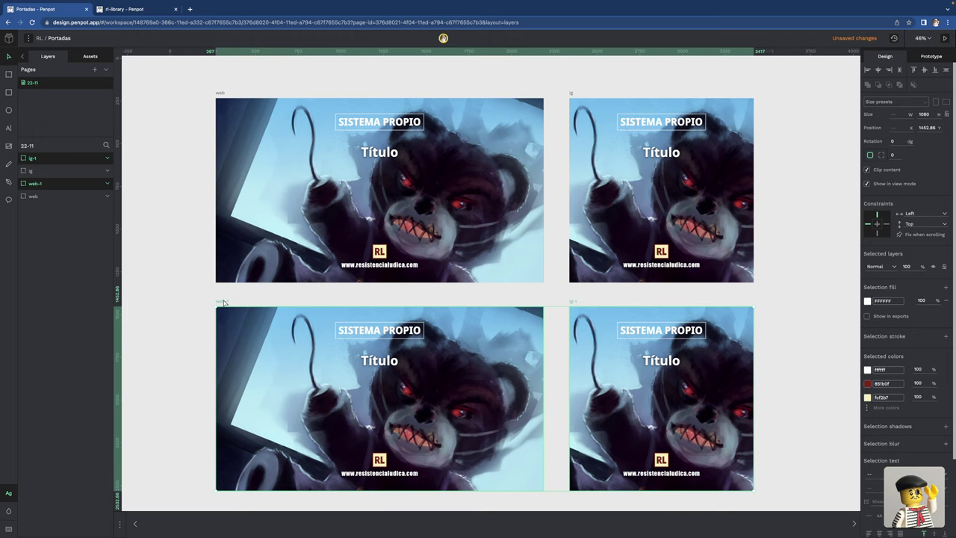
scroll(233, 300, "down", 3)
key("ctrl+d")
scroll(232, 300, "down", 3)
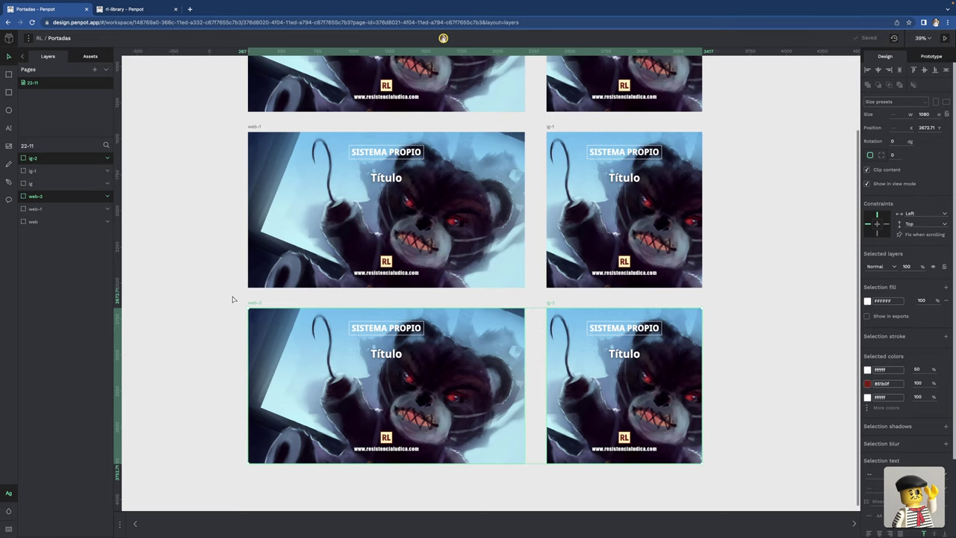
scroll(232, 299, "down", 4)
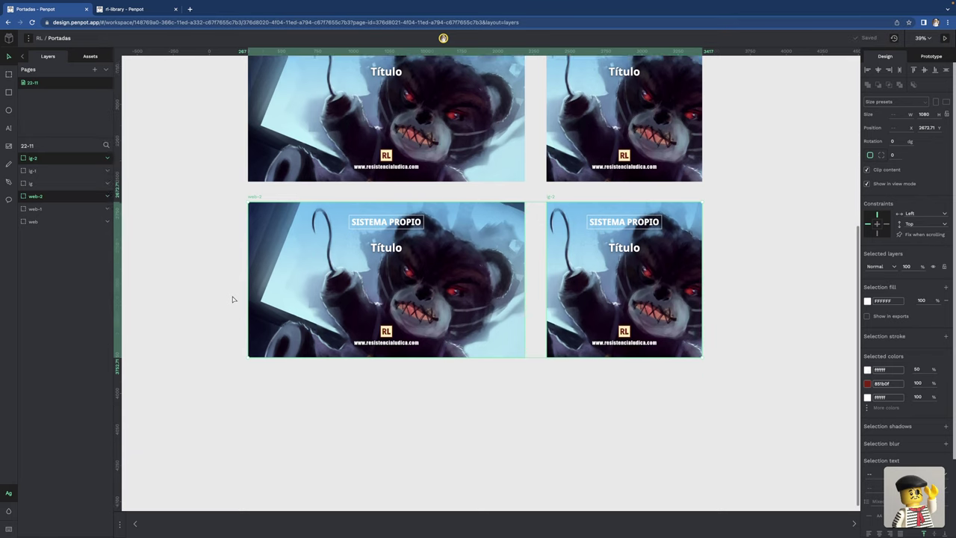
key("Delete")
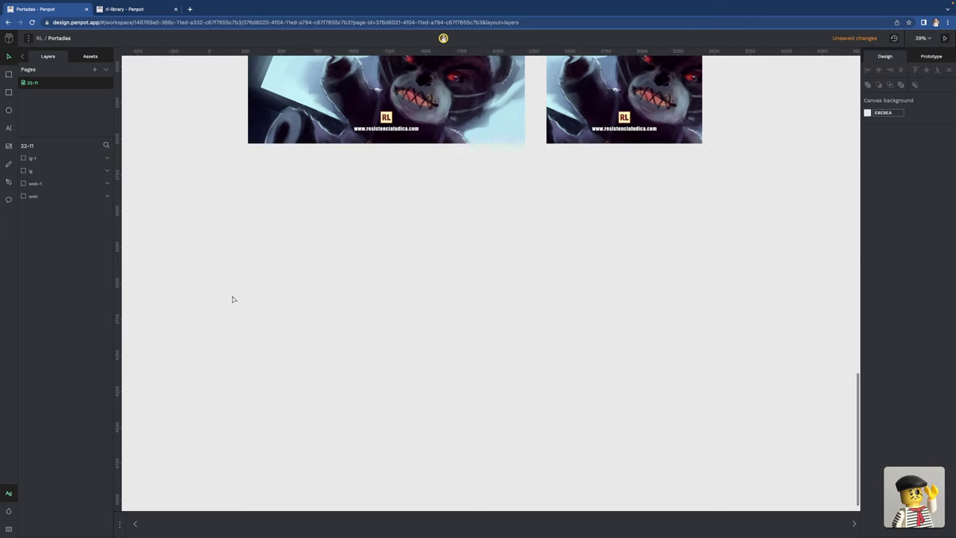
scroll(232, 300, "up", 5)
scroll(232, 299, "down", 4)
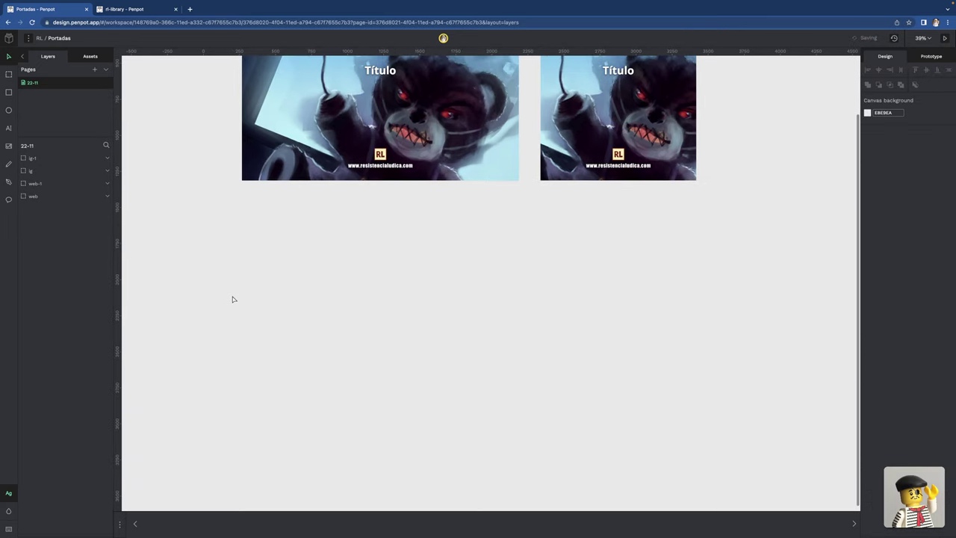
scroll(232, 300, "up", 4)
scroll(233, 300, "up", 4)
scroll(232, 299, "down", 2)
scroll(232, 299, "down", 1)
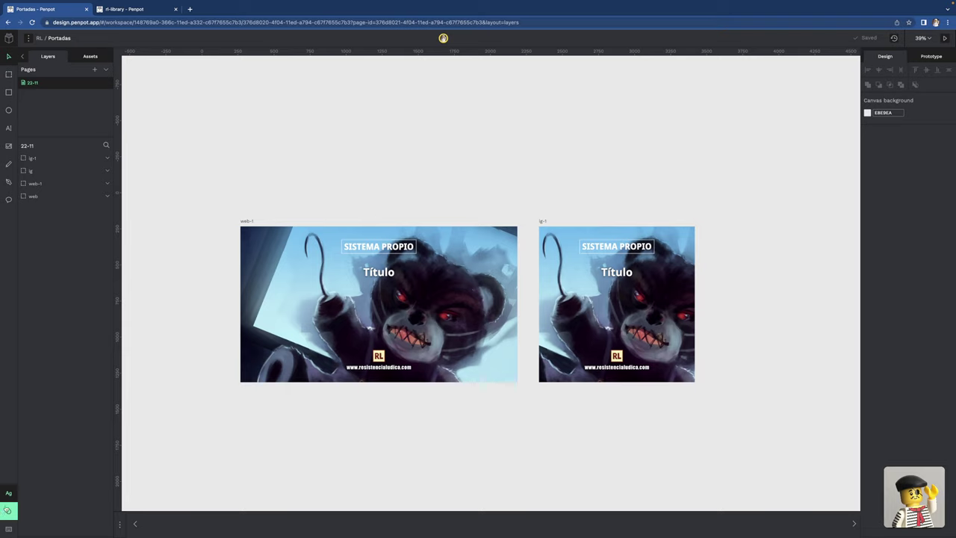
Close the typographies palette and bring up the rl-library file with its title, logo and footer components
left_click(9, 493)
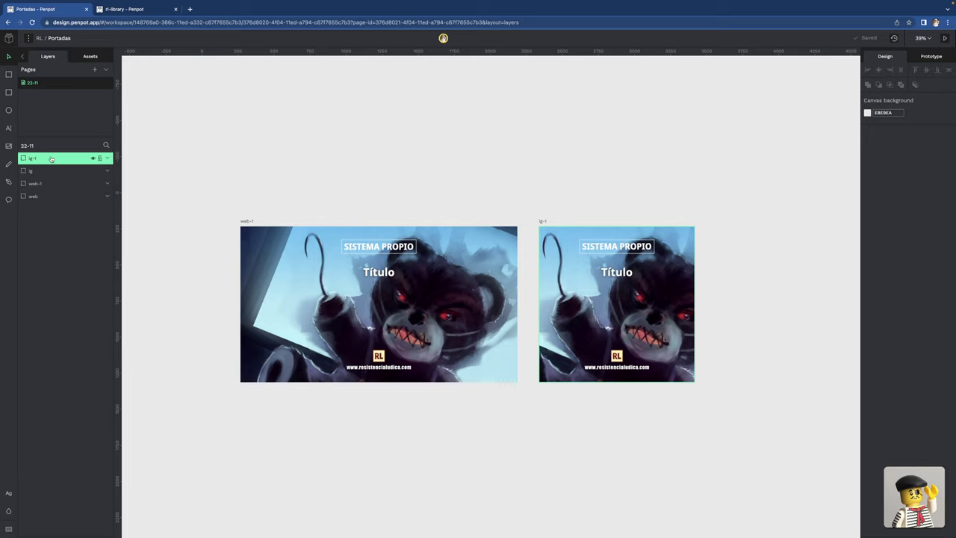
left_click(126, 10)
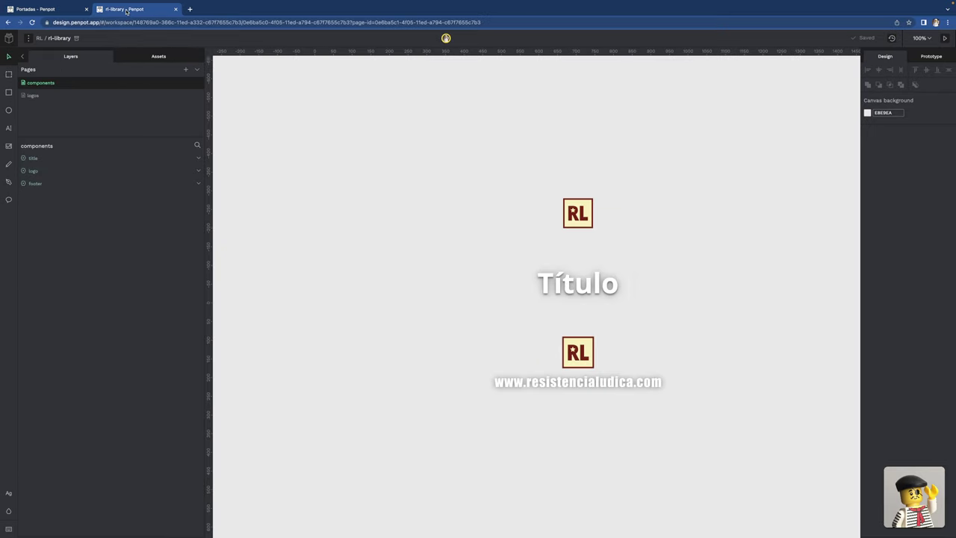
left_click(37, 96)
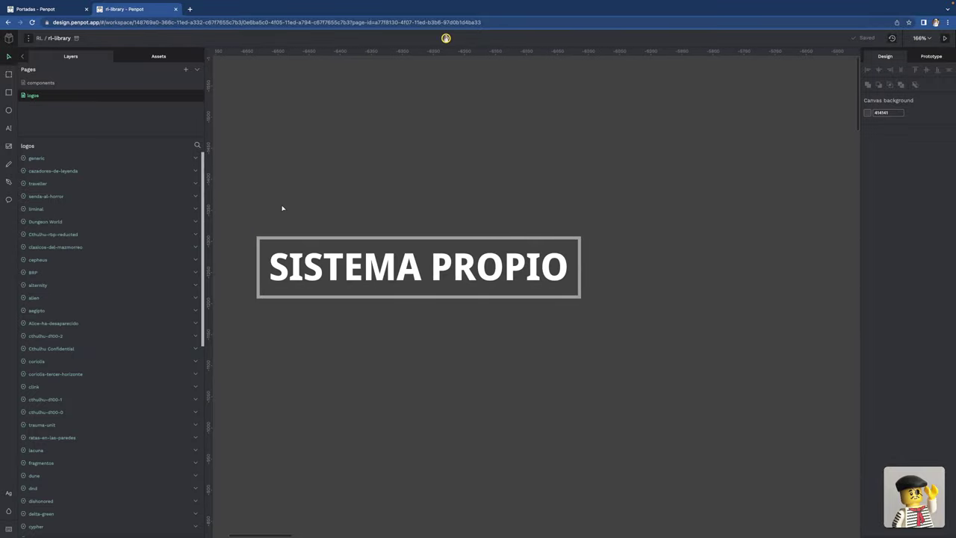
scroll(282, 208, "left", 5)
scroll(282, 208, "right", 3)
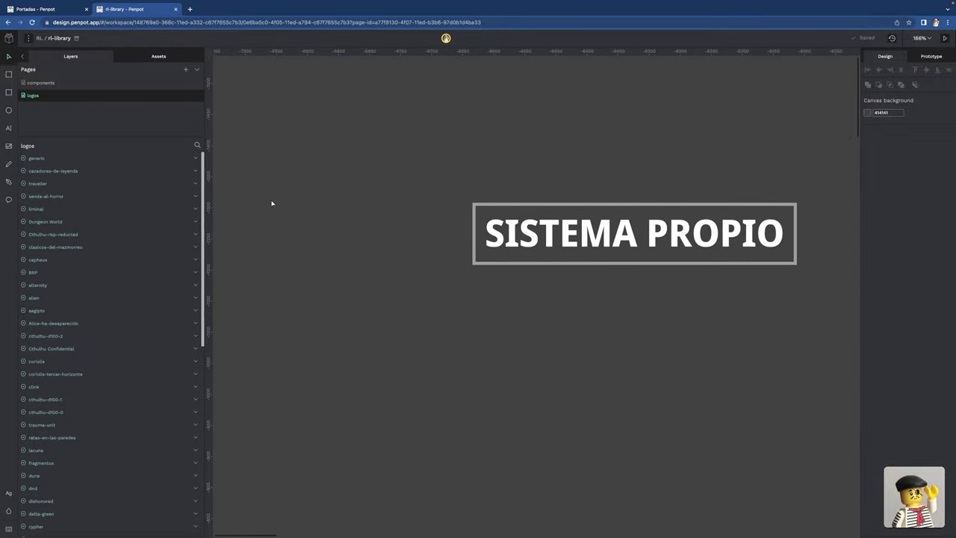
scroll(272, 203, "up", 5, "ctrl")
scroll(272, 203, "down", 5, "ctrl")
scroll(272, 203, "down", 4, "ctrl")
scroll(272, 203, "down", 1, "ctrl")
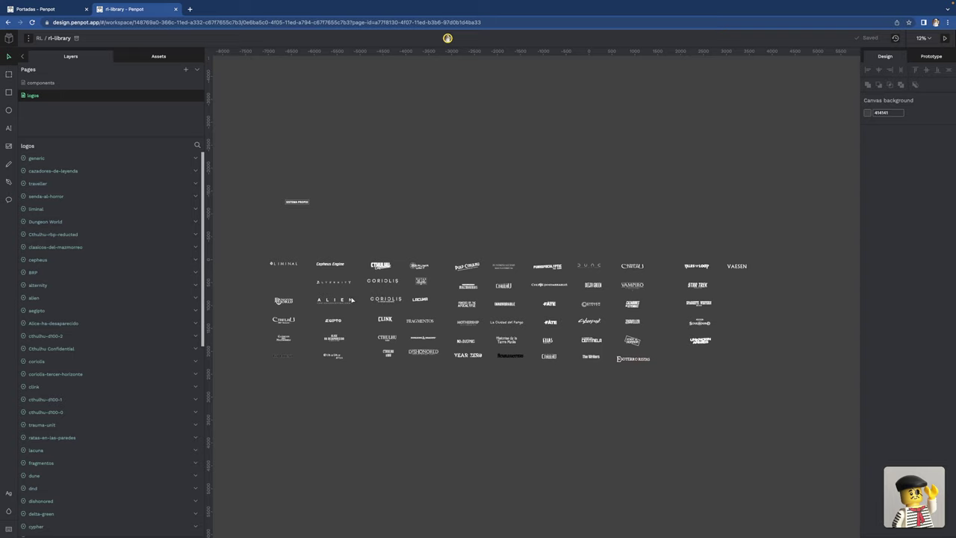
scroll(351, 300, "up", 5)
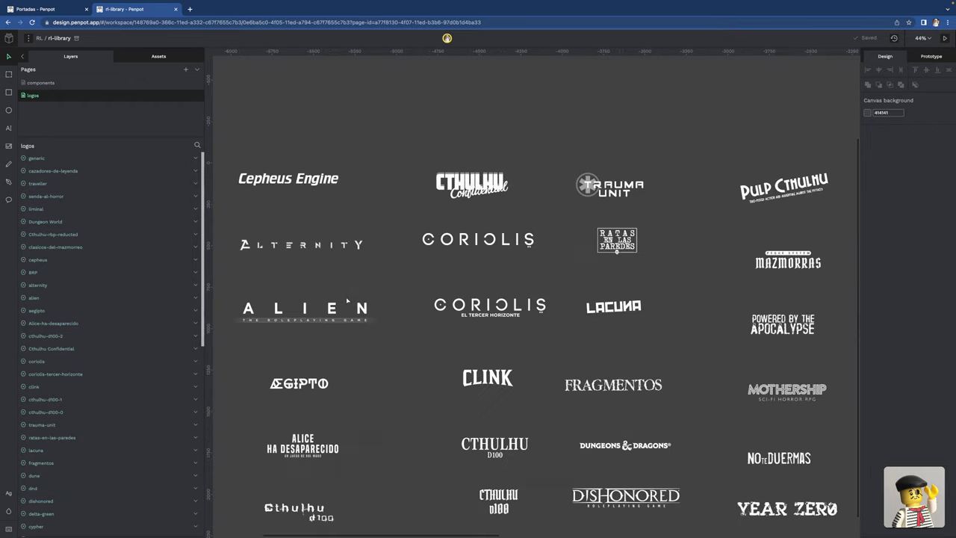
scroll(347, 299, "right", 2)
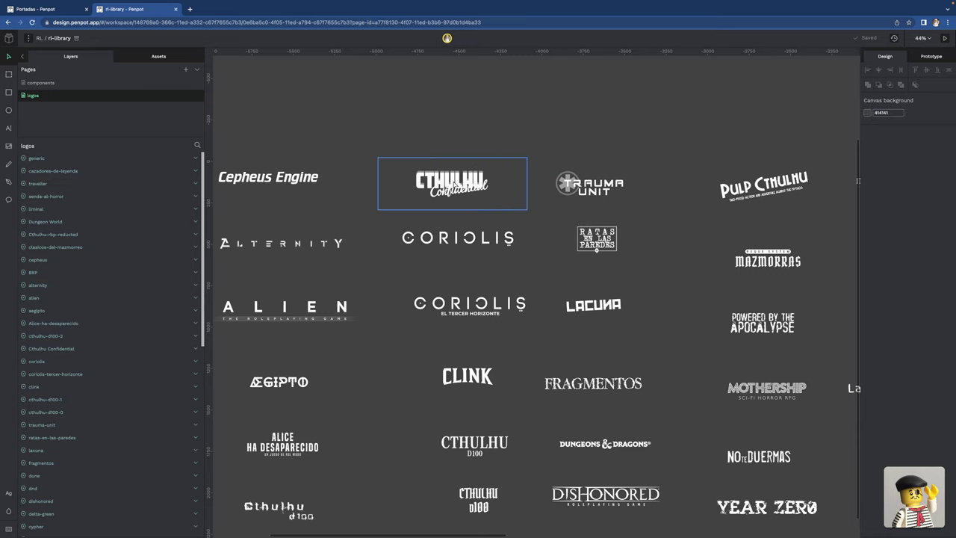
scroll(451, 185, "up", 3)
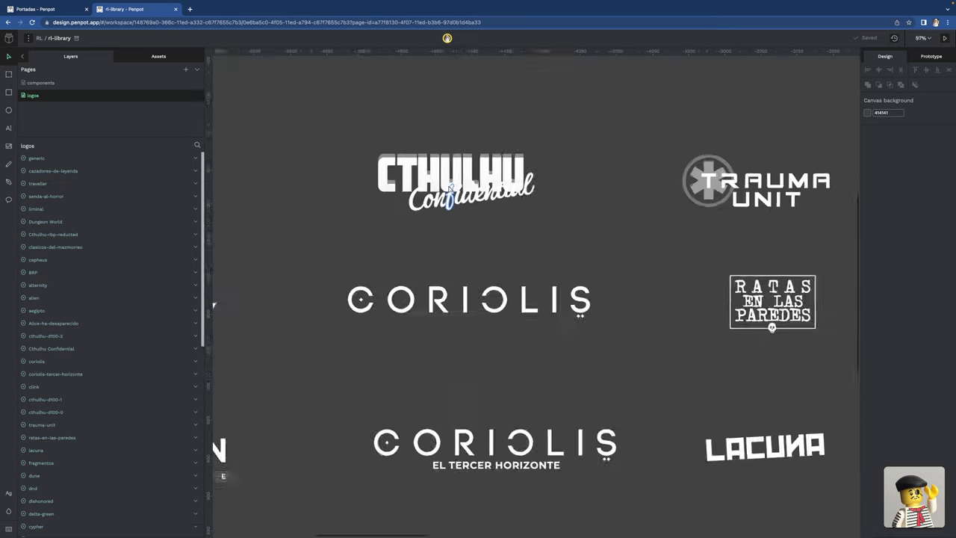
scroll(450, 187, "up", 3)
scroll(480, 192, "down", 2)
scroll(480, 190, "down", 5)
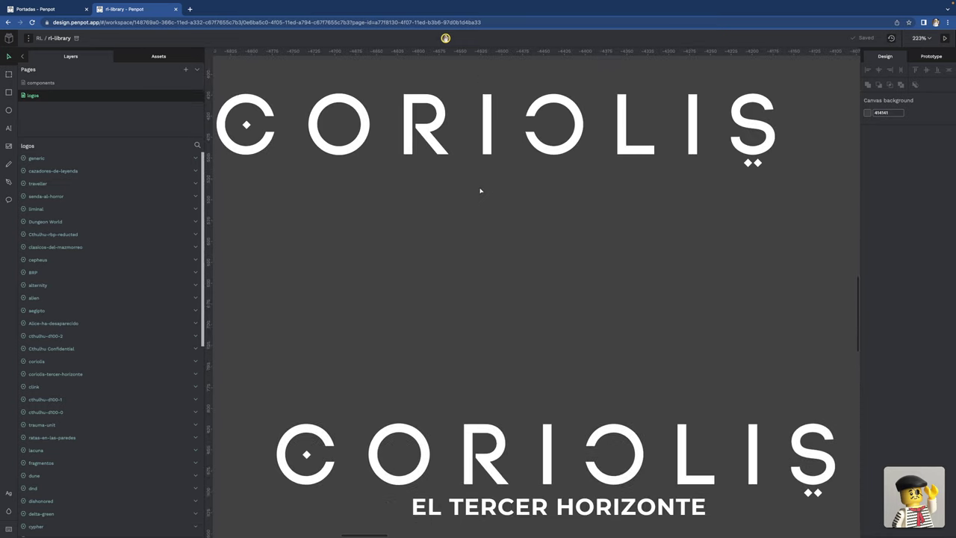
scroll(480, 190, "down", 7)
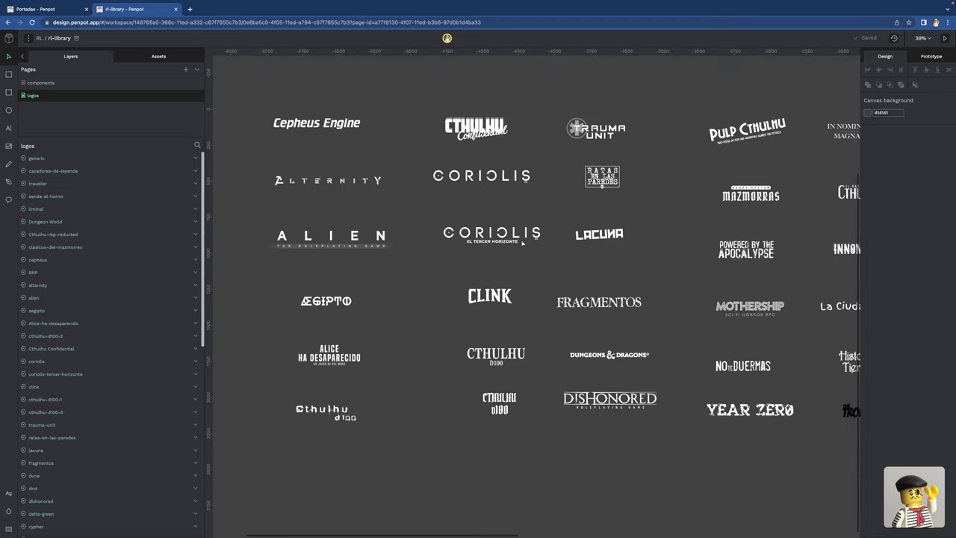
scroll(522, 242, "right", 1)
scroll(521, 242, "right", 3)
scroll(522, 242, "right", 2)
scroll(522, 242, "right", 4)
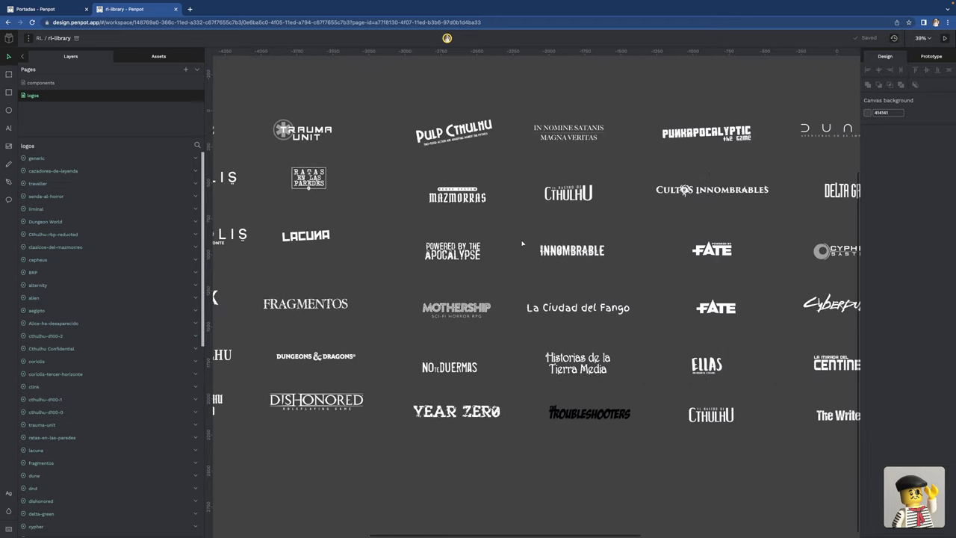
scroll(522, 242, "right", 1)
scroll(522, 242, "right", 3)
scroll(521, 242, "right", 2)
scroll(522, 242, "right", 4)
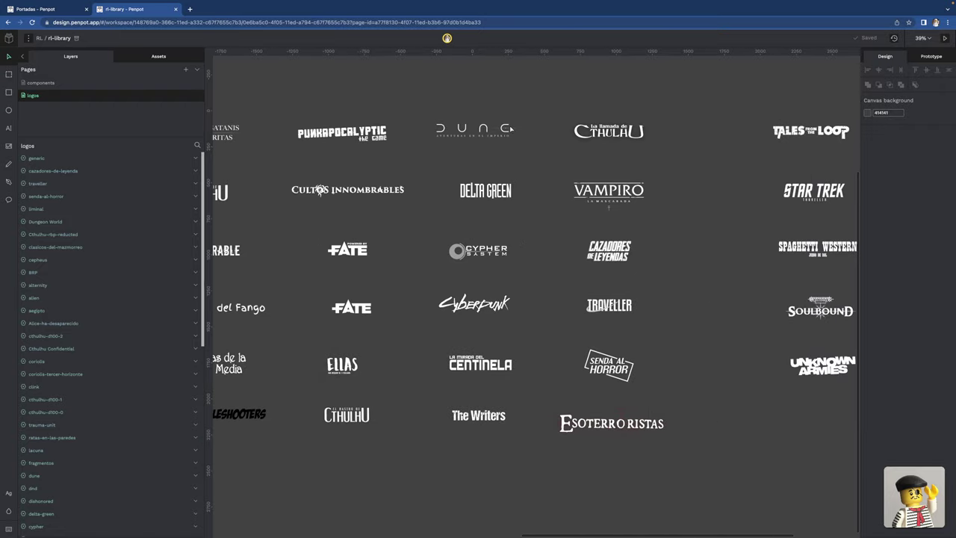
scroll(510, 129, "up", 5)
scroll(501, 138, "up", 5)
scroll(491, 150, "up", 1)
scroll(485, 145, "down", 1)
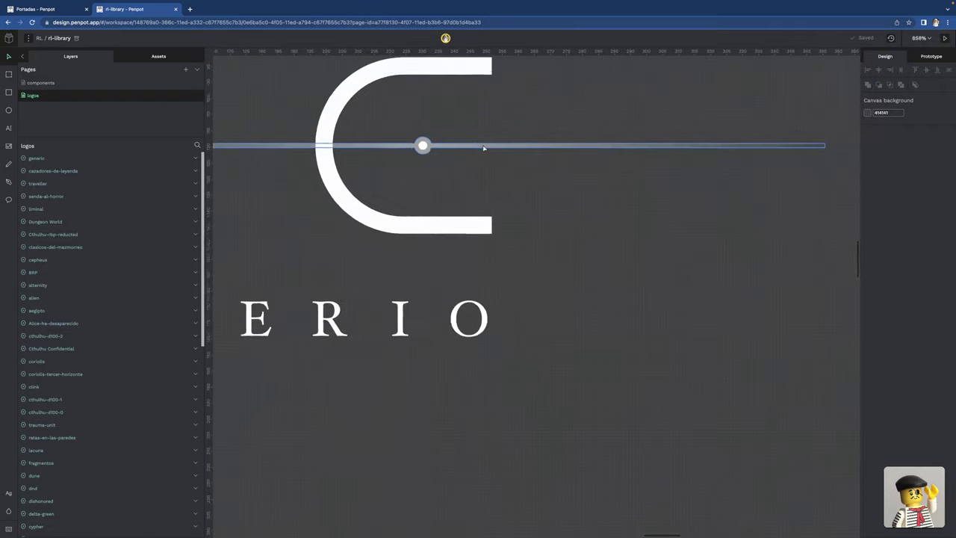
scroll(483, 147, "down", 3)
scroll(484, 147, "down", 1)
scroll(493, 149, "down", 7)
scroll(510, 161, "down", 1)
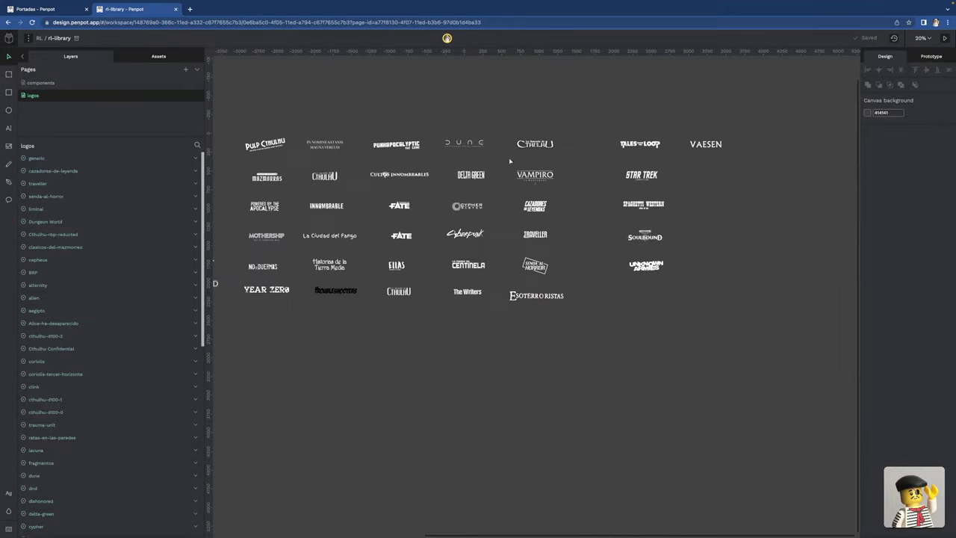
scroll(515, 168, "up", 1)
scroll(560, 239, "up", 2)
scroll(560, 239, "right", 1)
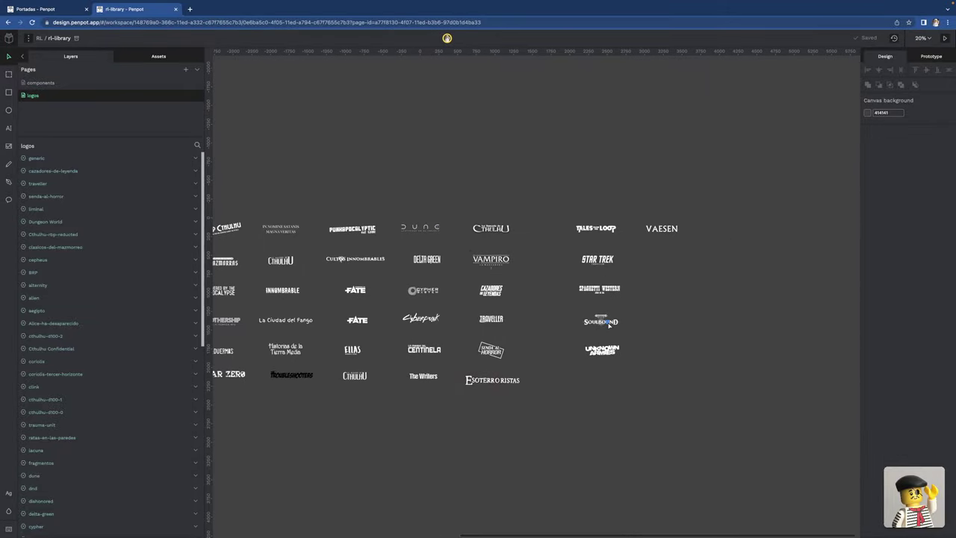
scroll(608, 324, "up", 5)
scroll(608, 323, "up", 1)
scroll(608, 324, "up", 2)
scroll(609, 326, "up", 1)
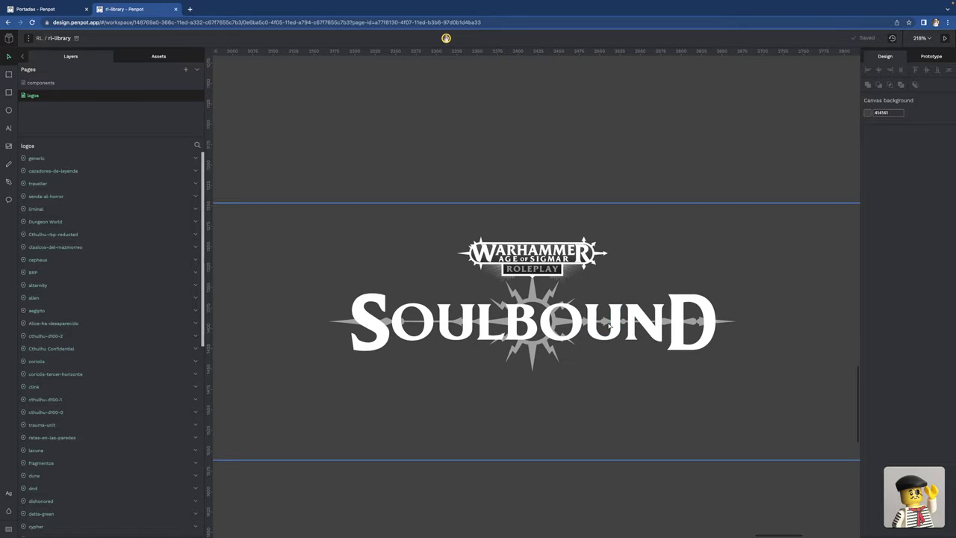
scroll(561, 278, "up", 2)
scroll(562, 277, "up", 1)
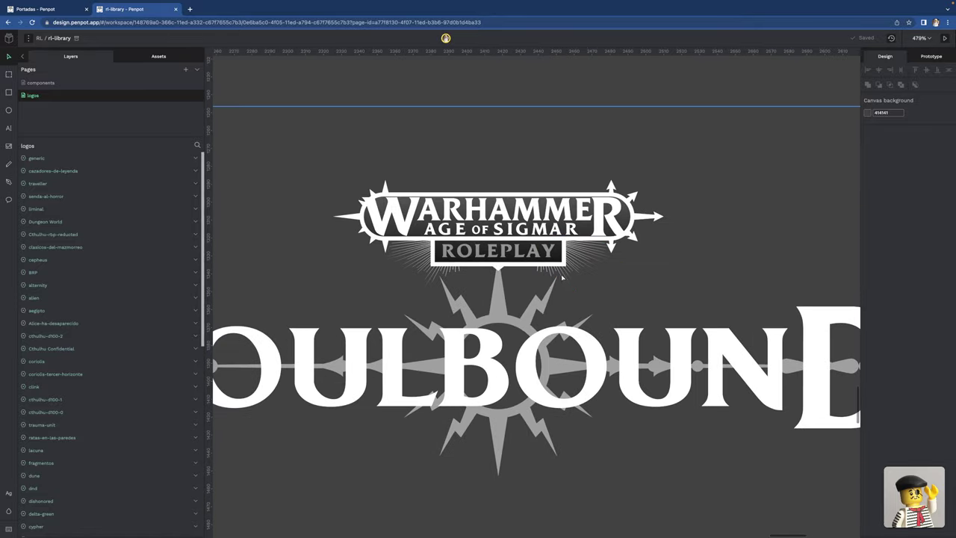
scroll(567, 339, "down", 1)
scroll(567, 339, "down", 8)
scroll(568, 340, "down", 8)
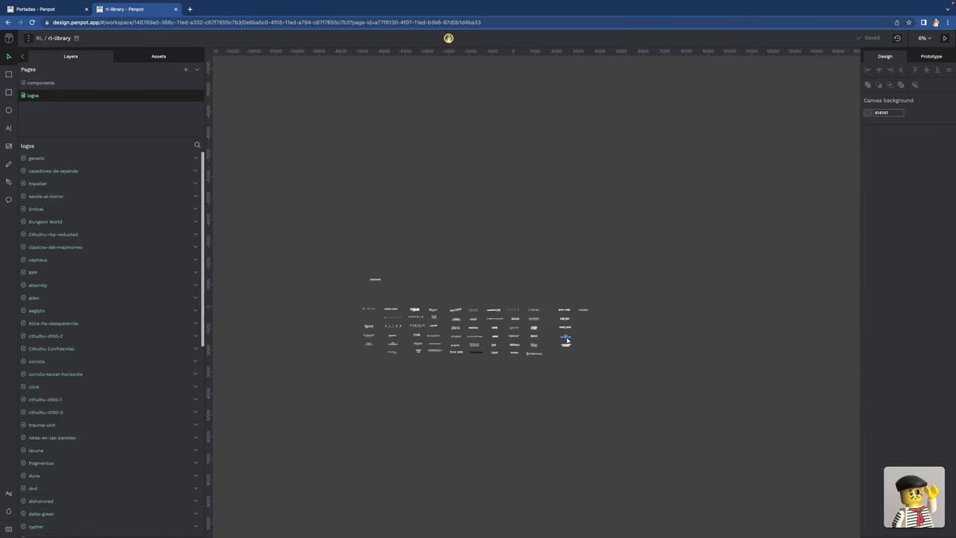
scroll(566, 338, "up", 2)
scroll(565, 336, "down", 2)
scroll(565, 337, "down", 1)
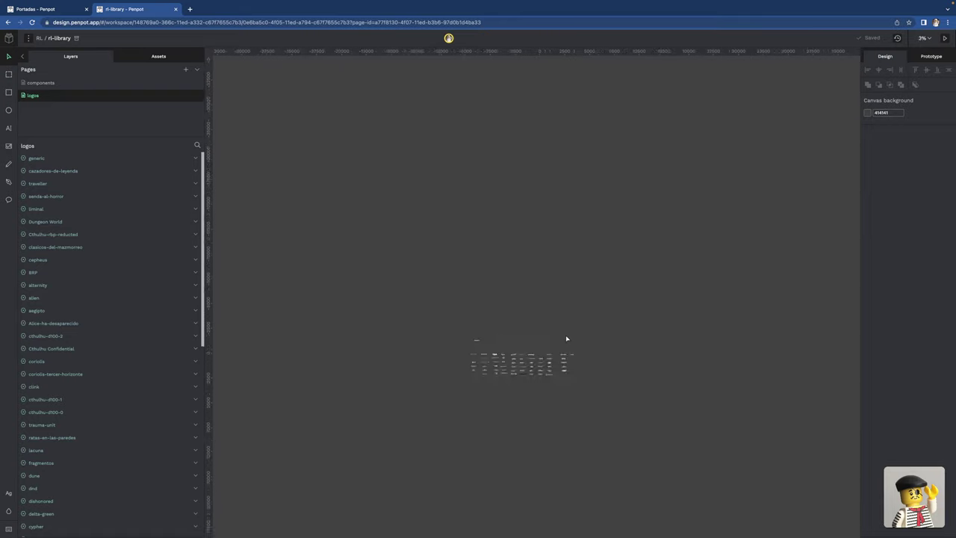
scroll(565, 337, "up", 8)
scroll(527, 336, "down", 3)
scroll(527, 336, "left", 3)
scroll(528, 336, "up", 1)
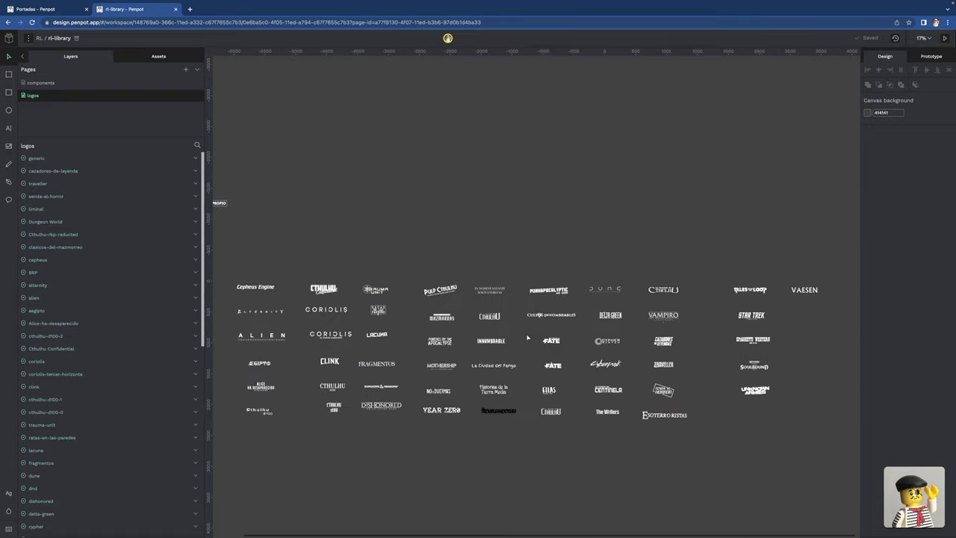
scroll(522, 335, "left", 1)
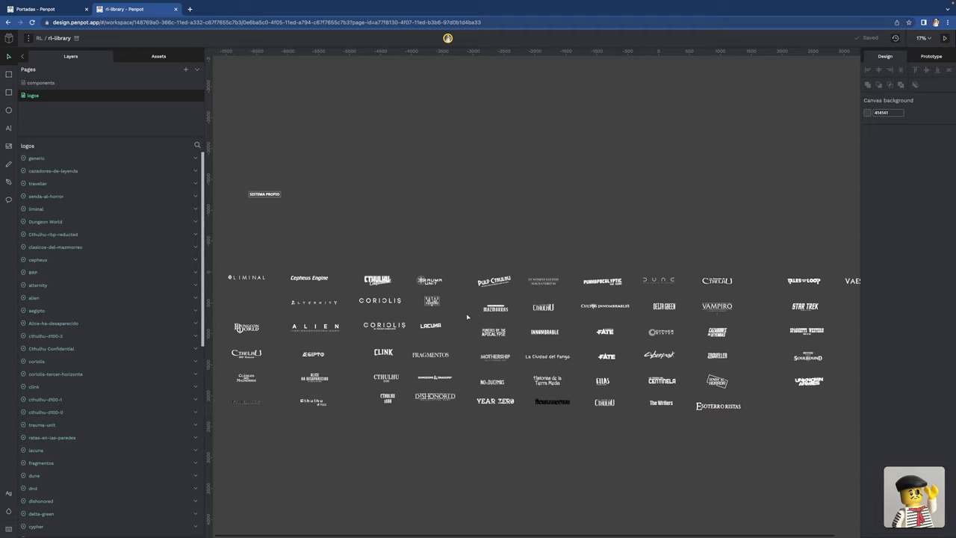
scroll(507, 329, "left", 3)
scroll(478, 321, "left", 1)
scroll(467, 318, "left", 1)
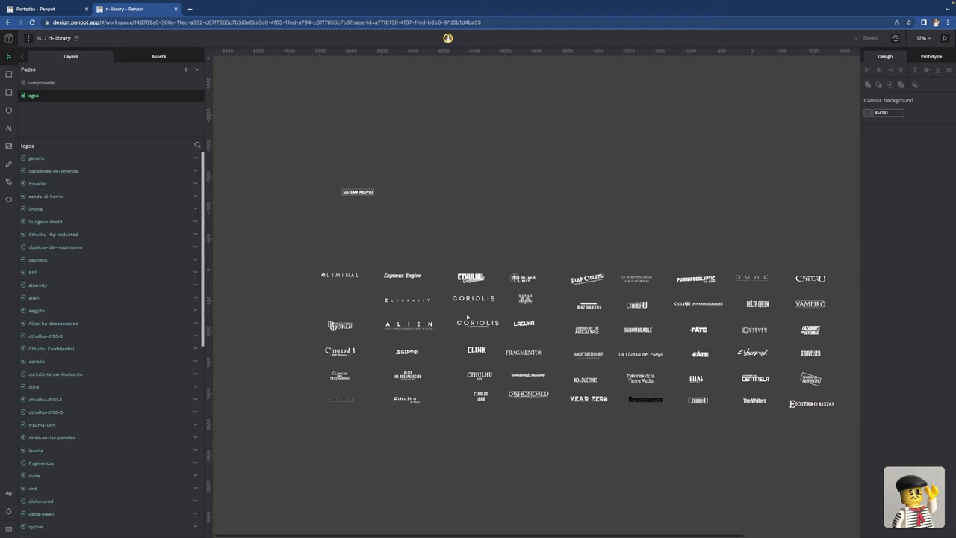
scroll(467, 318, "left", 1)
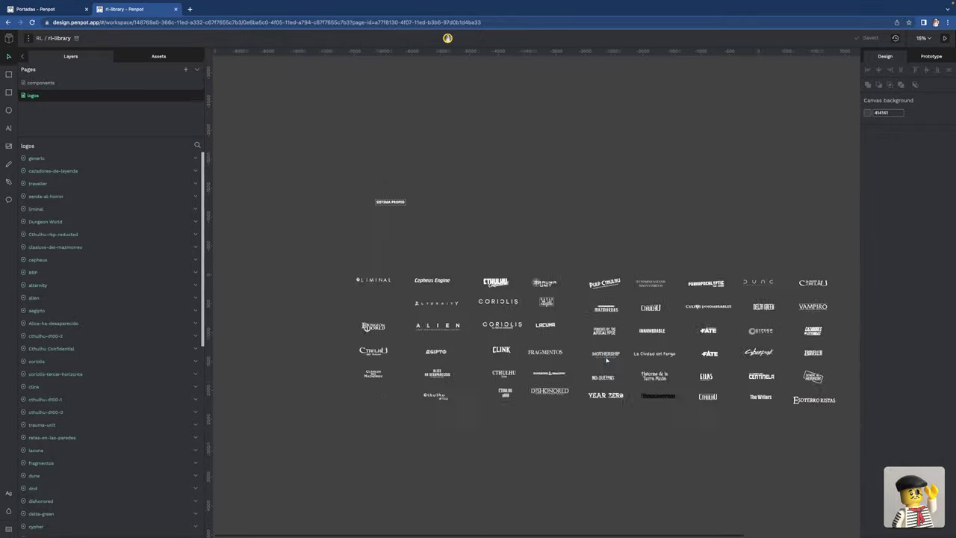
scroll(606, 360, "up", 3, "ctrl")
scroll(607, 361, "up", 5, "ctrl")
scroll(607, 360, "up", 10, "ctrl")
scroll(606, 360, "down", 5, "ctrl")
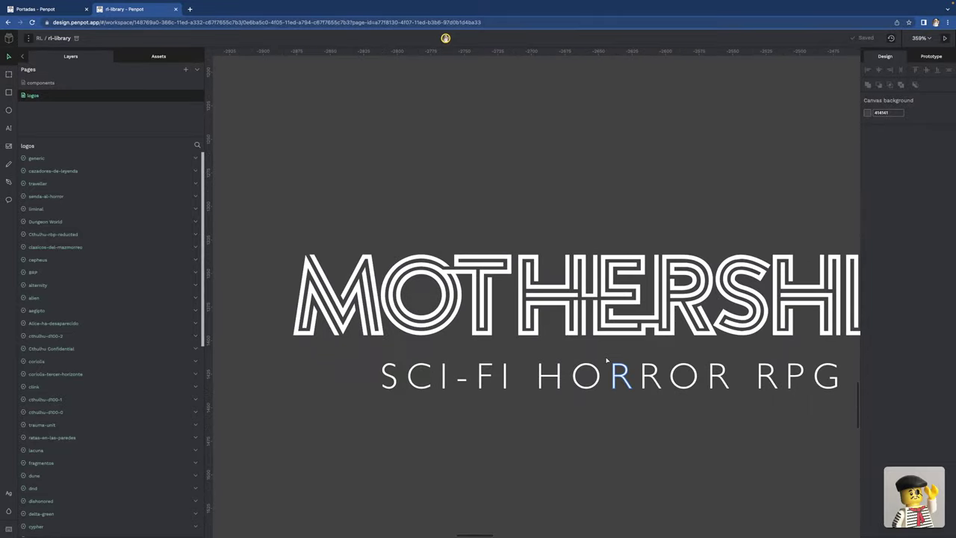
scroll(606, 360, "down", 3, "ctrl")
scroll(606, 360, "down", 4, "ctrl")
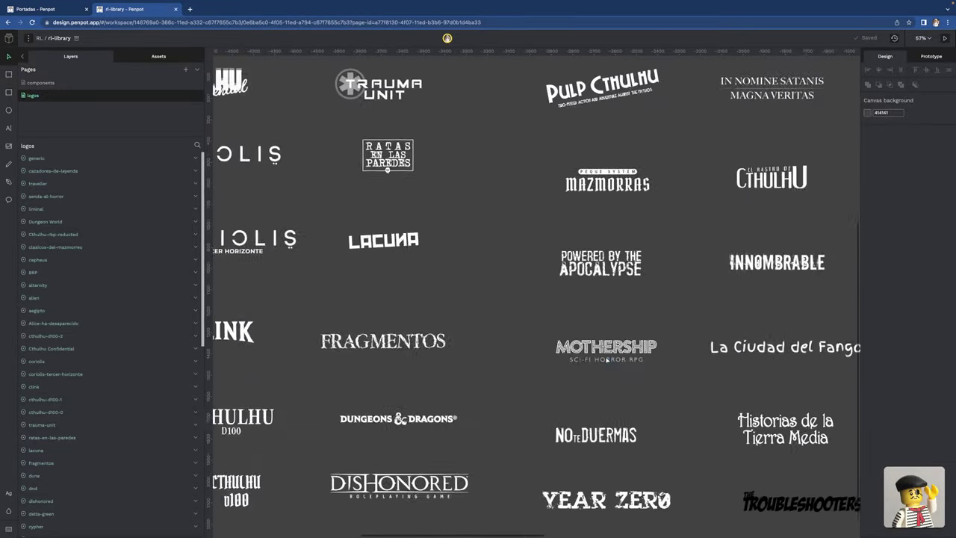
scroll(606, 360, "down", 3, "ctrl")
Go back to the Portadas file showing the web-1 and ig-1 cover boards
scroll(606, 360, "down", 1, "ctrl")
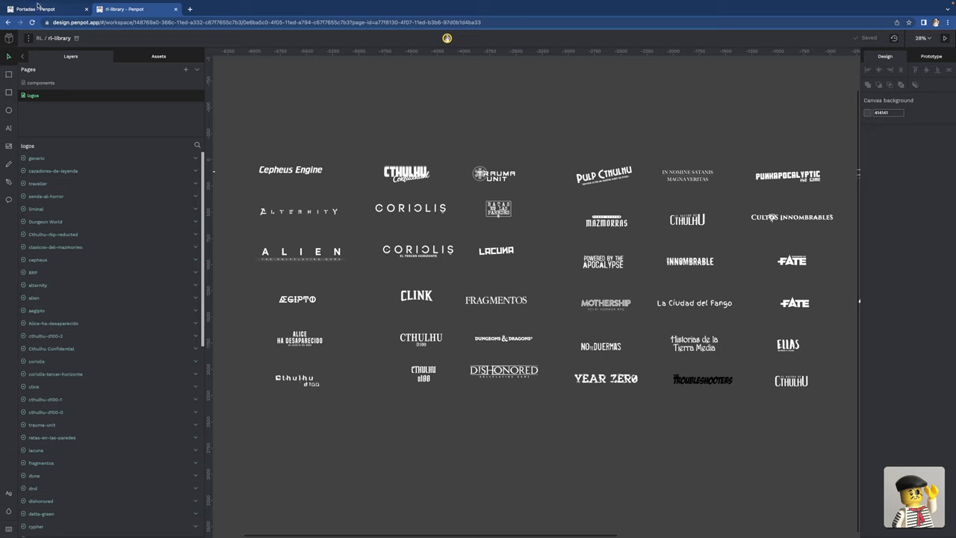
left_click(64, 12)
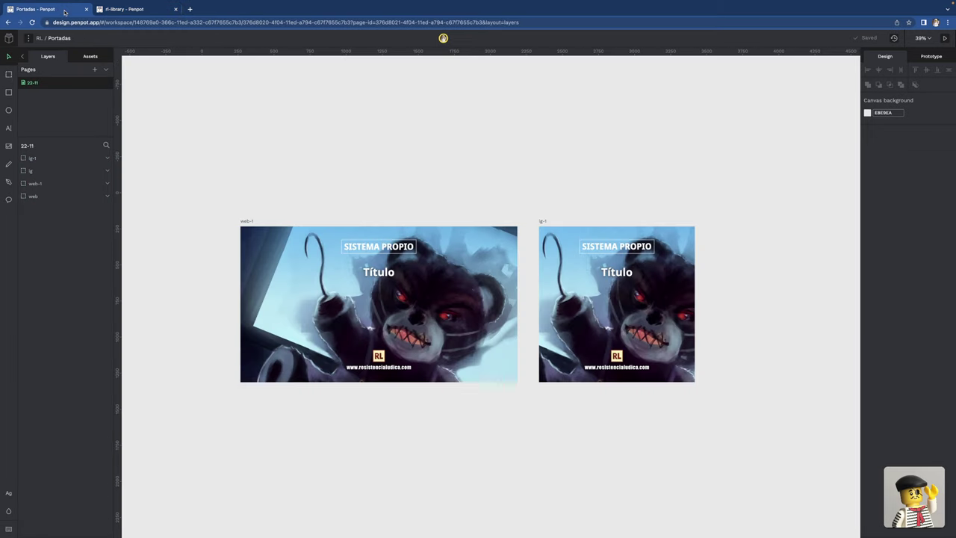